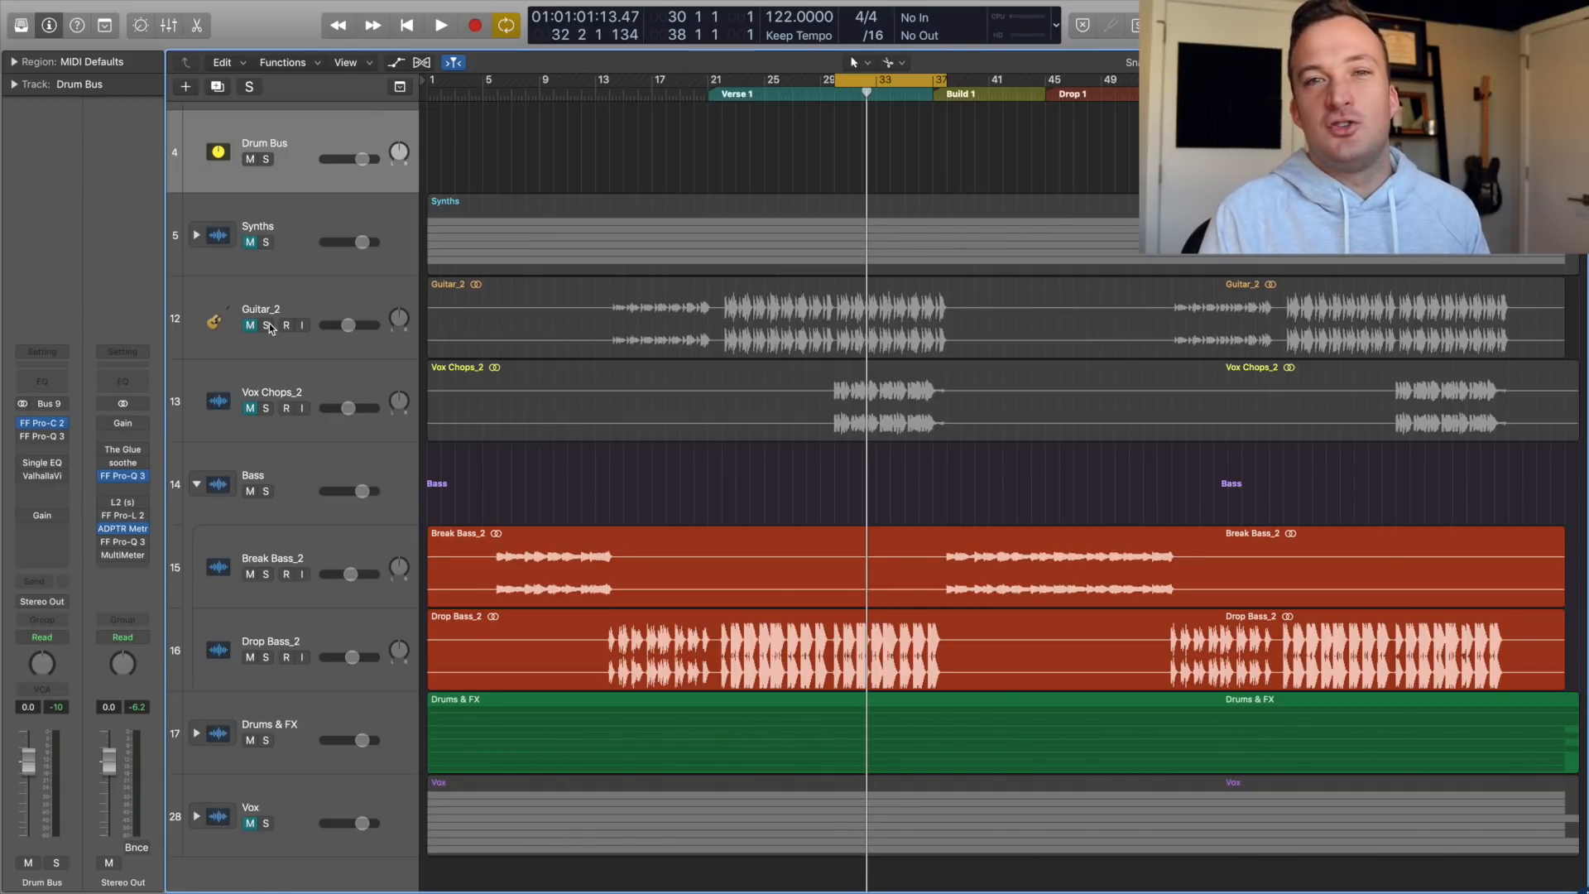
# - Unmute Guitar_2 and Vox Chops_2 while the loop plays and lower both track faders together to -9.0 dB
pyautogui.press('space')
pyautogui.click(269, 394)
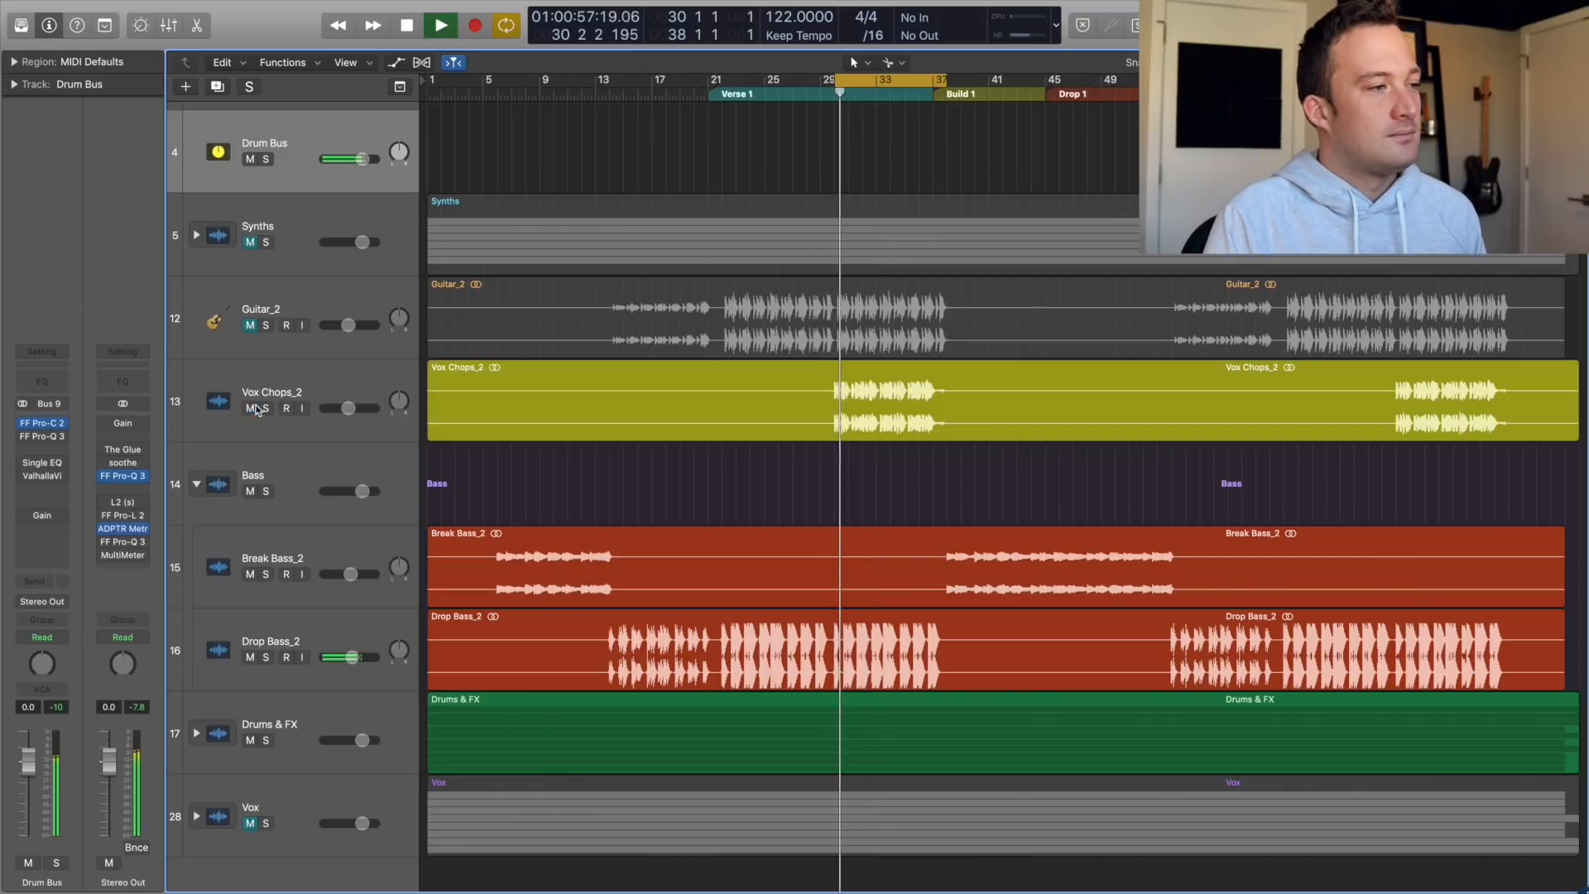
pyautogui.click(250, 325)
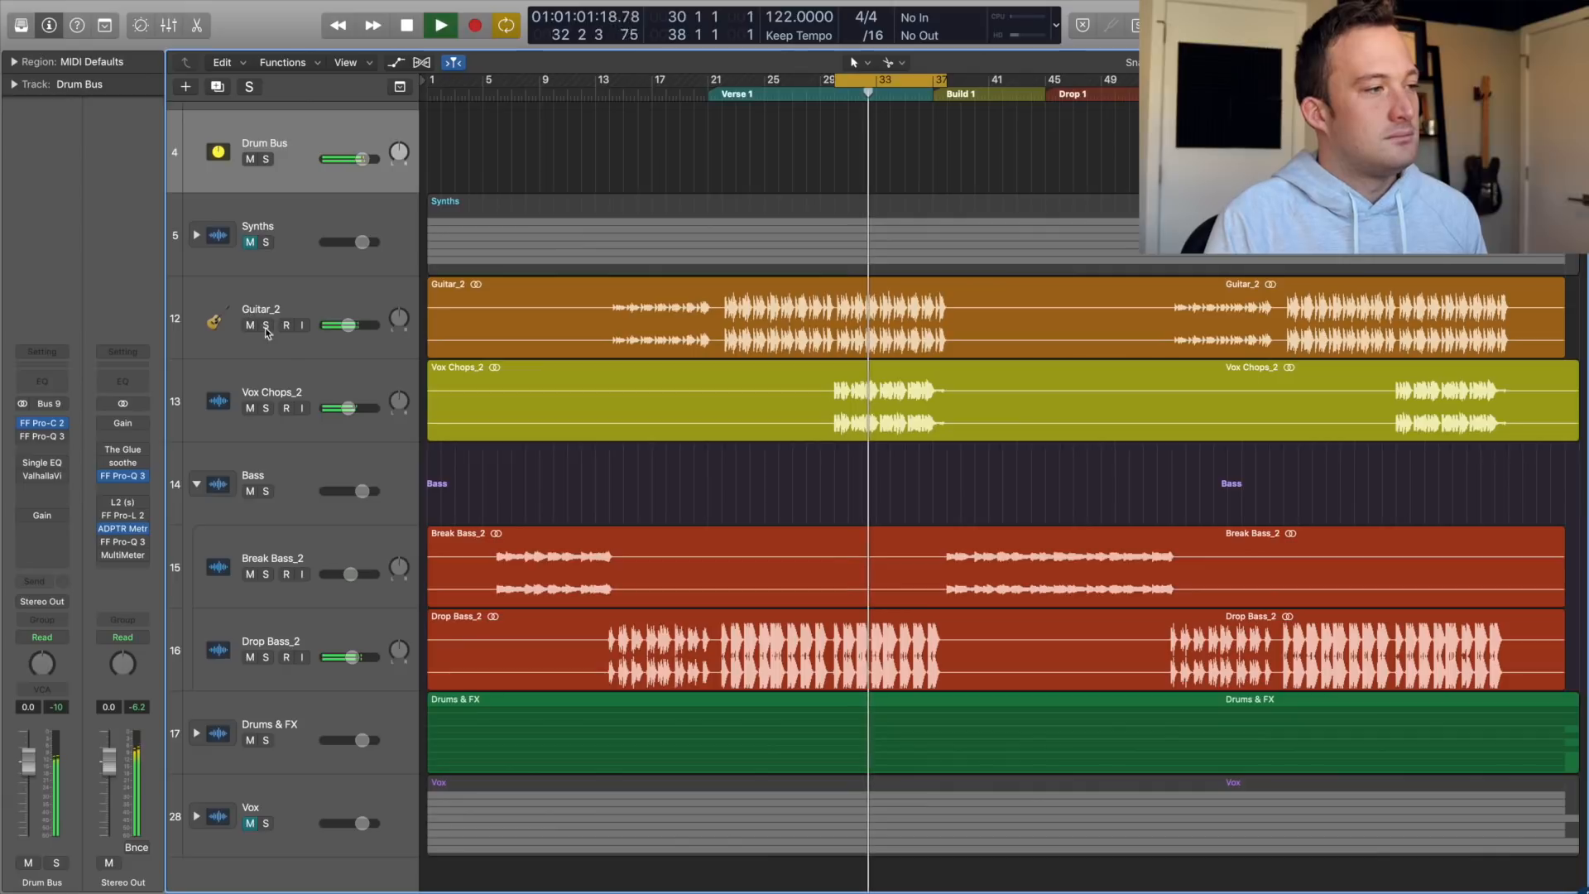
pyautogui.click(296, 383)
pyautogui.keyDown('shift'); pyautogui.click(311, 306); pyautogui.keyUp('shift')
pyautogui.moveTo(349, 324); pyautogui.dragTo(345, 325)
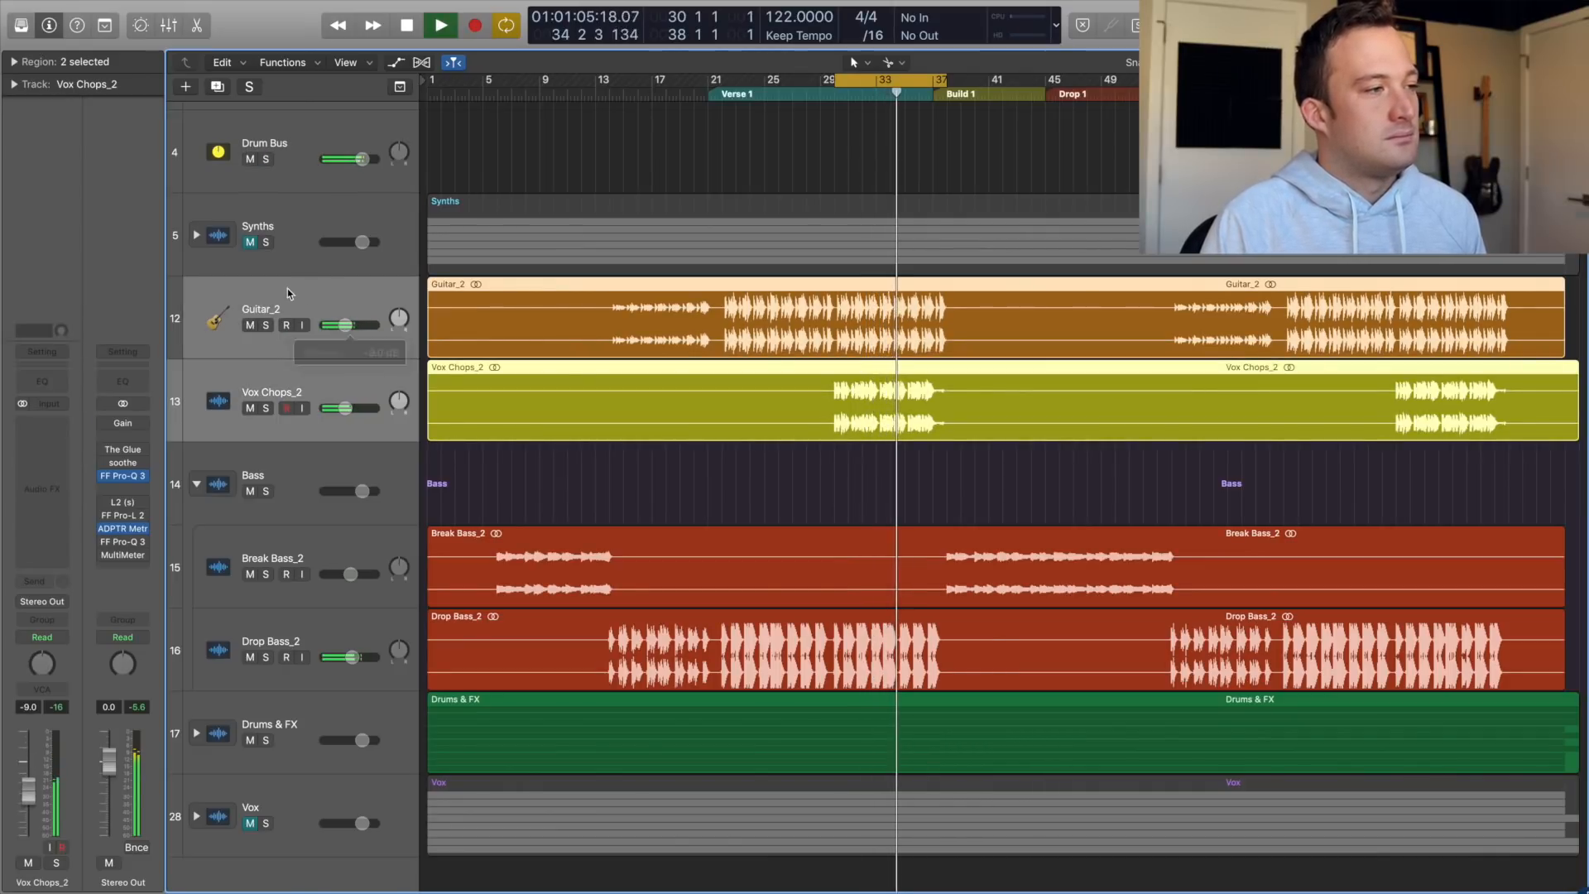
# - Audition the unmuted, expanded Synths stack with Guitar_2 and Vox Chops_2 muted
pyautogui.click(286, 289)
pyautogui.click(197, 236)
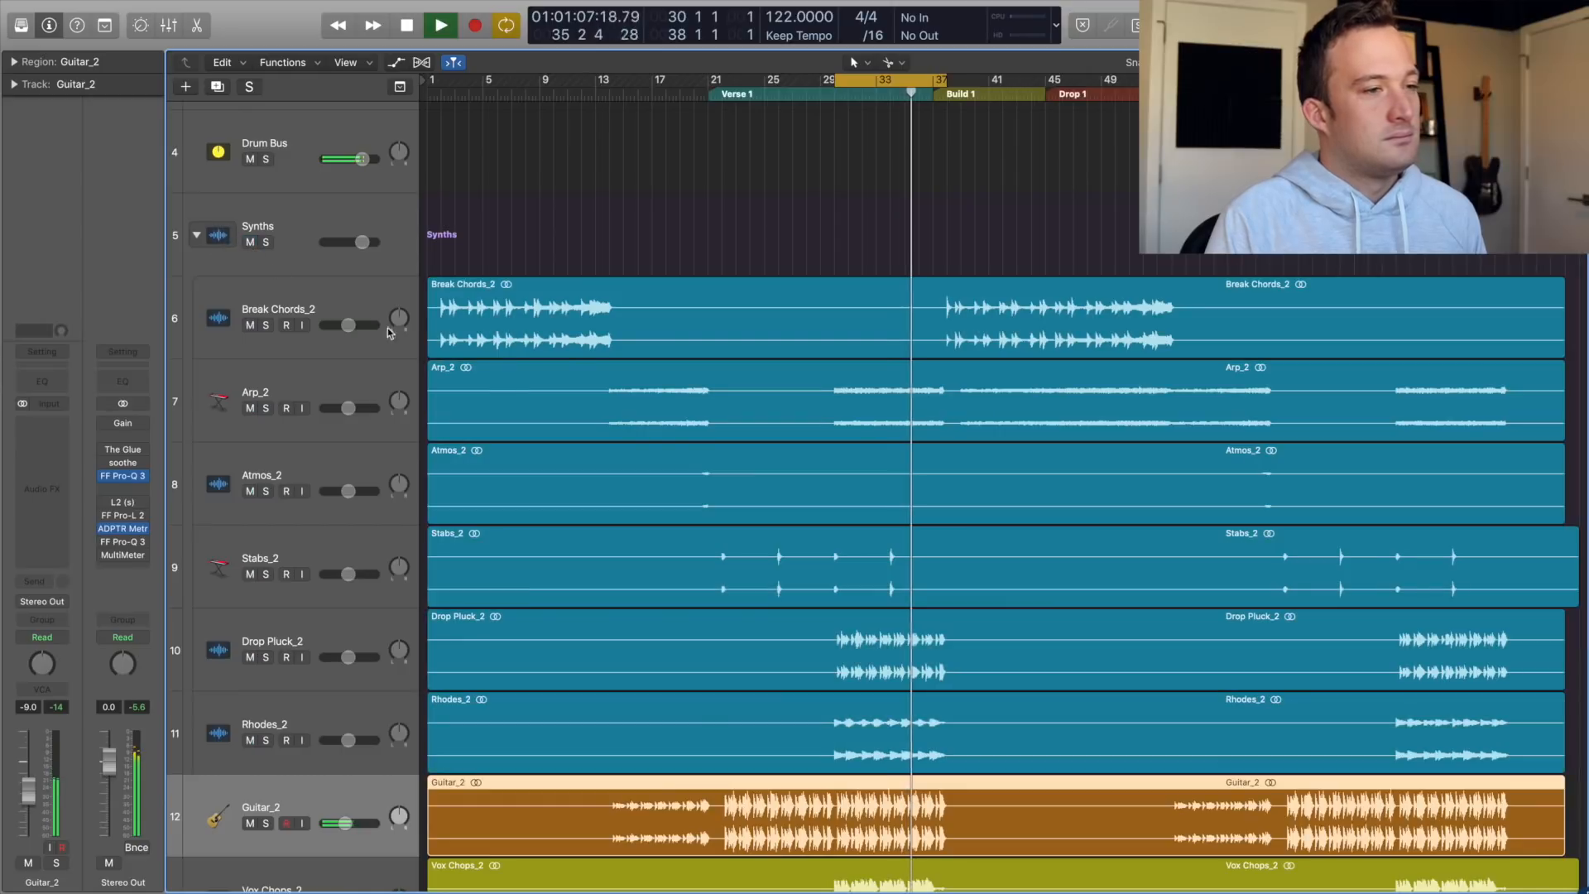
pyautogui.scroll(-3, 495, 394)
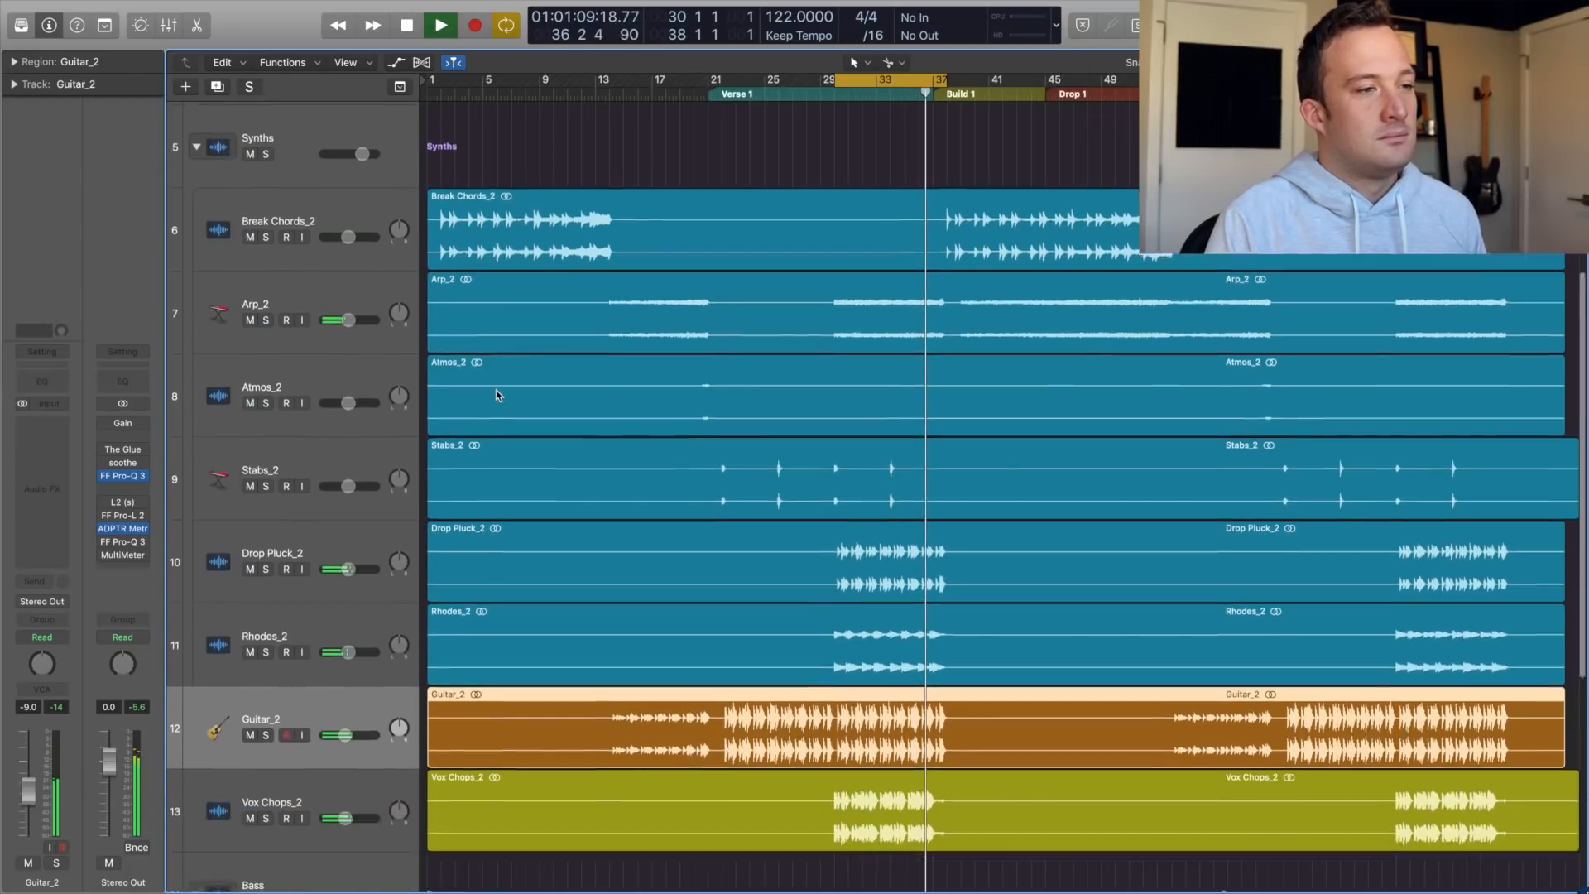
pyautogui.moveTo(250, 714); pyautogui.dragTo(250, 797)
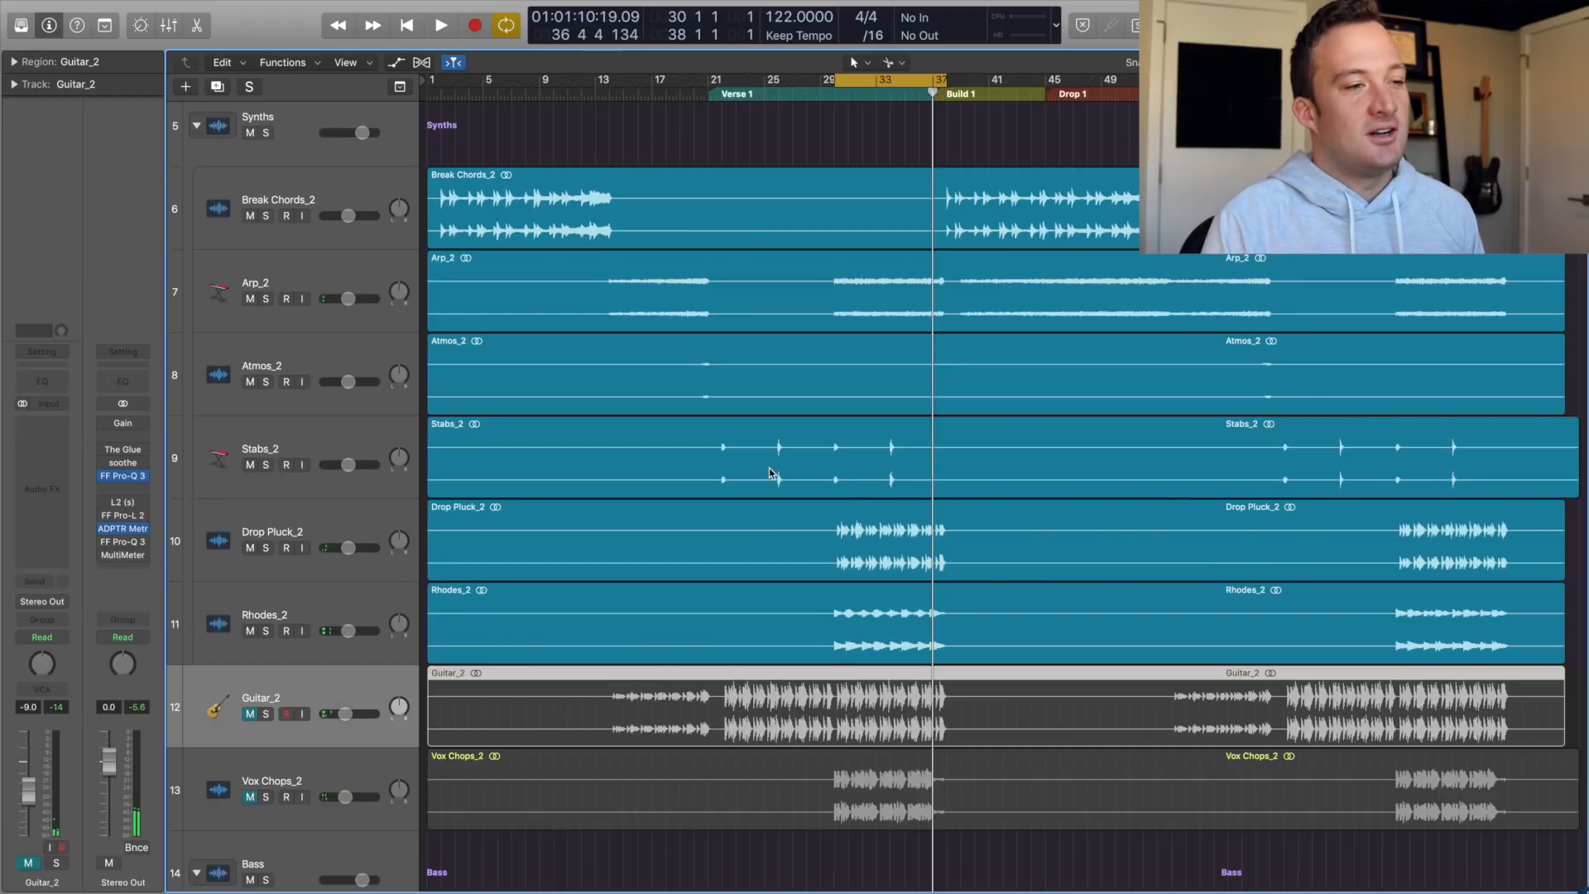
pyautogui.press('space')
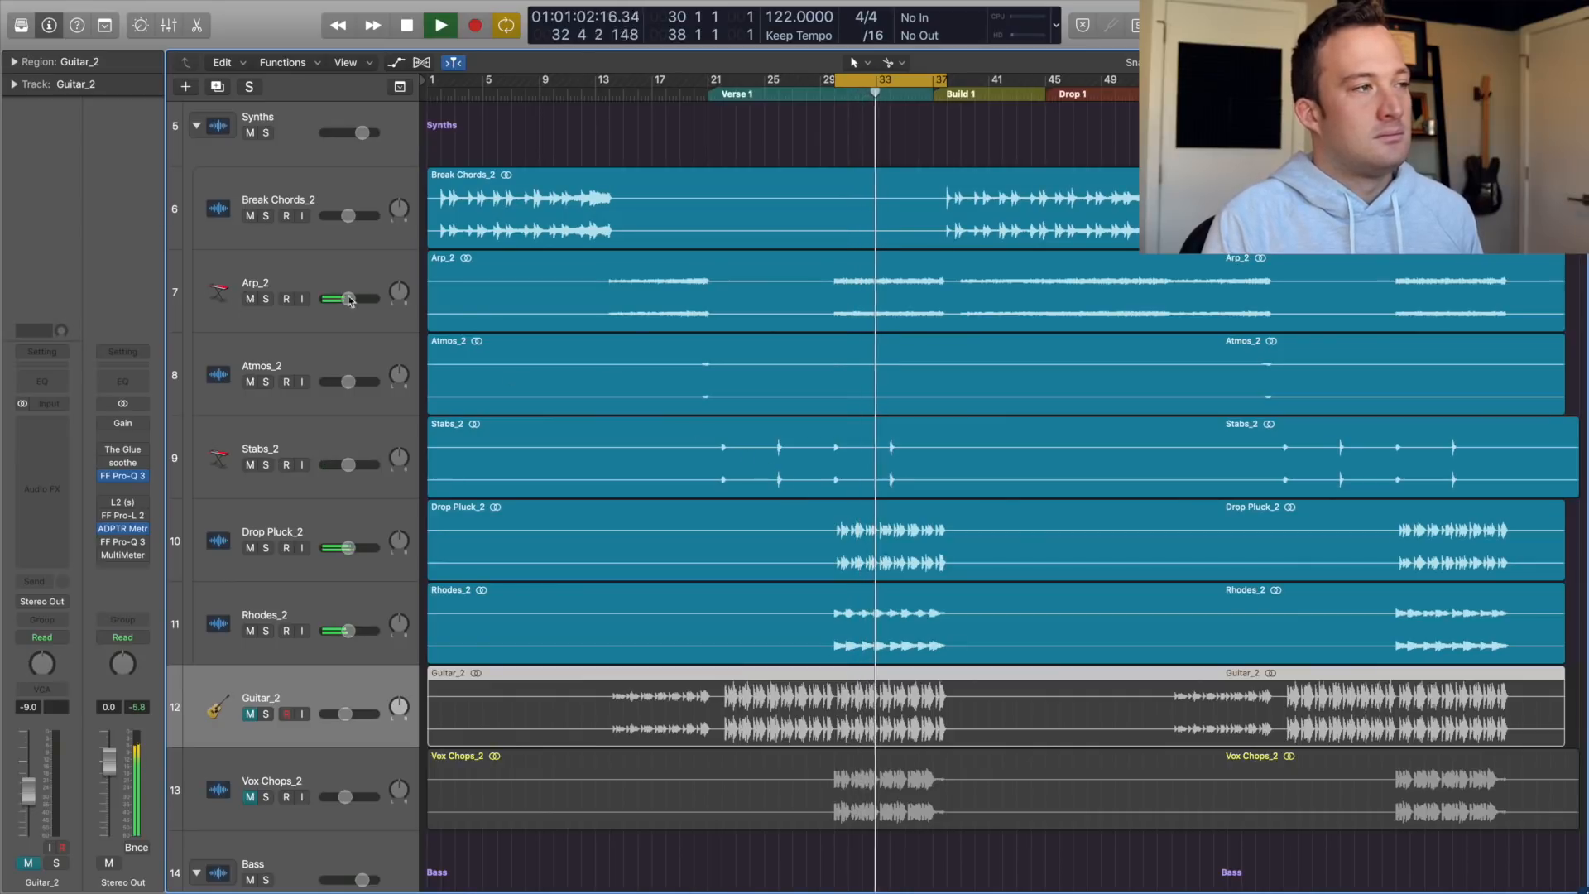
# - Mute and collapse the Synths stack, and audition the unmuted Guitar_2 track with the Bass stack collapsed
pyautogui.click(251, 134)
pyautogui.click(197, 126)
pyautogui.click(251, 321)
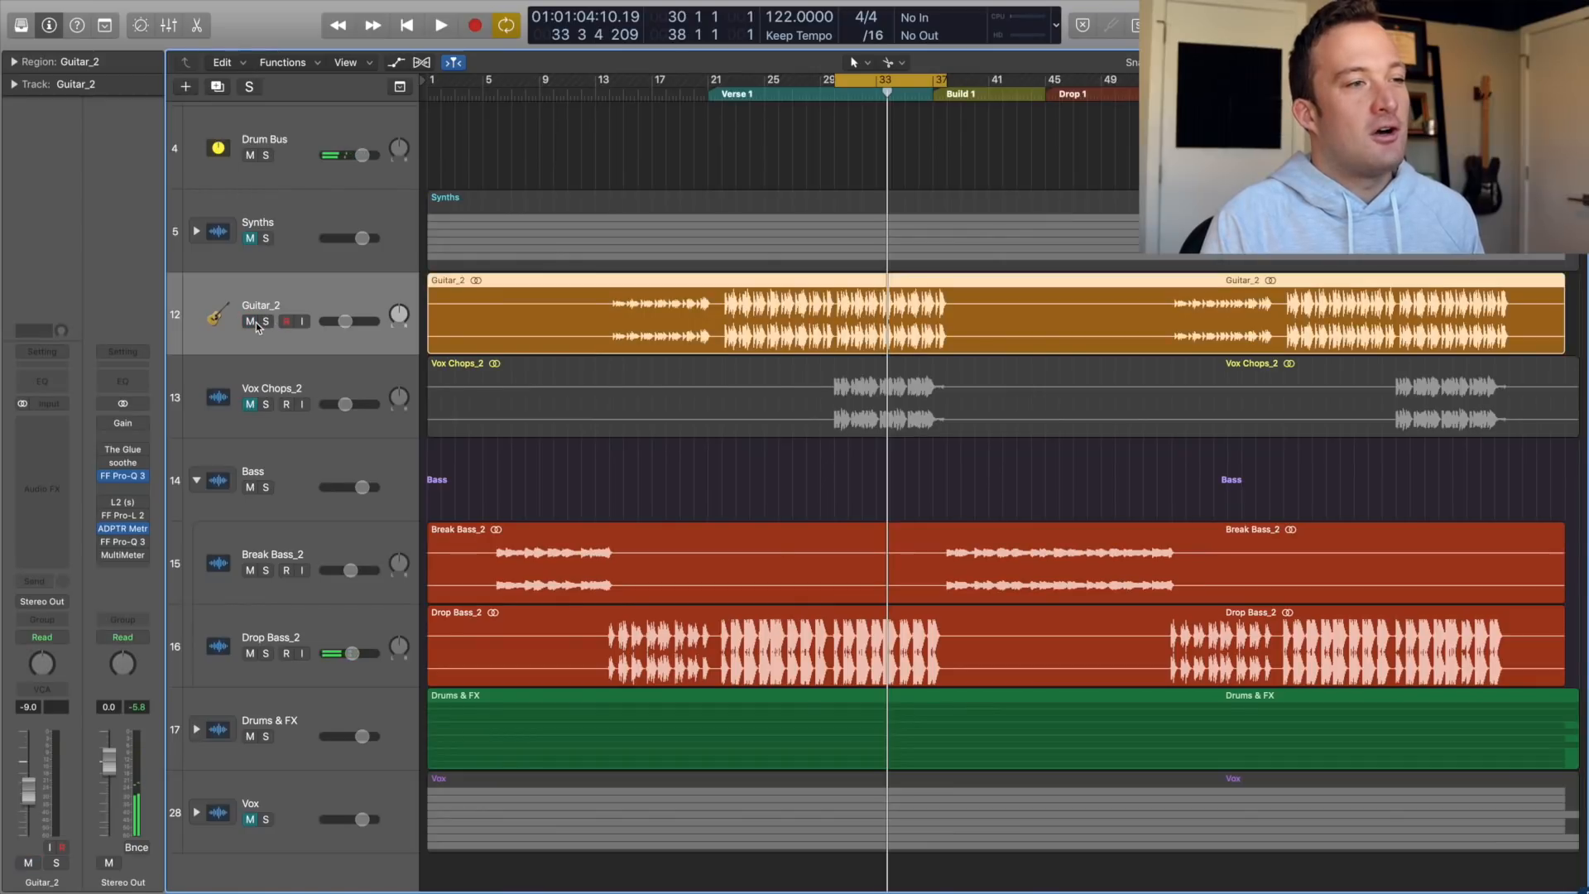
pyautogui.press('space')
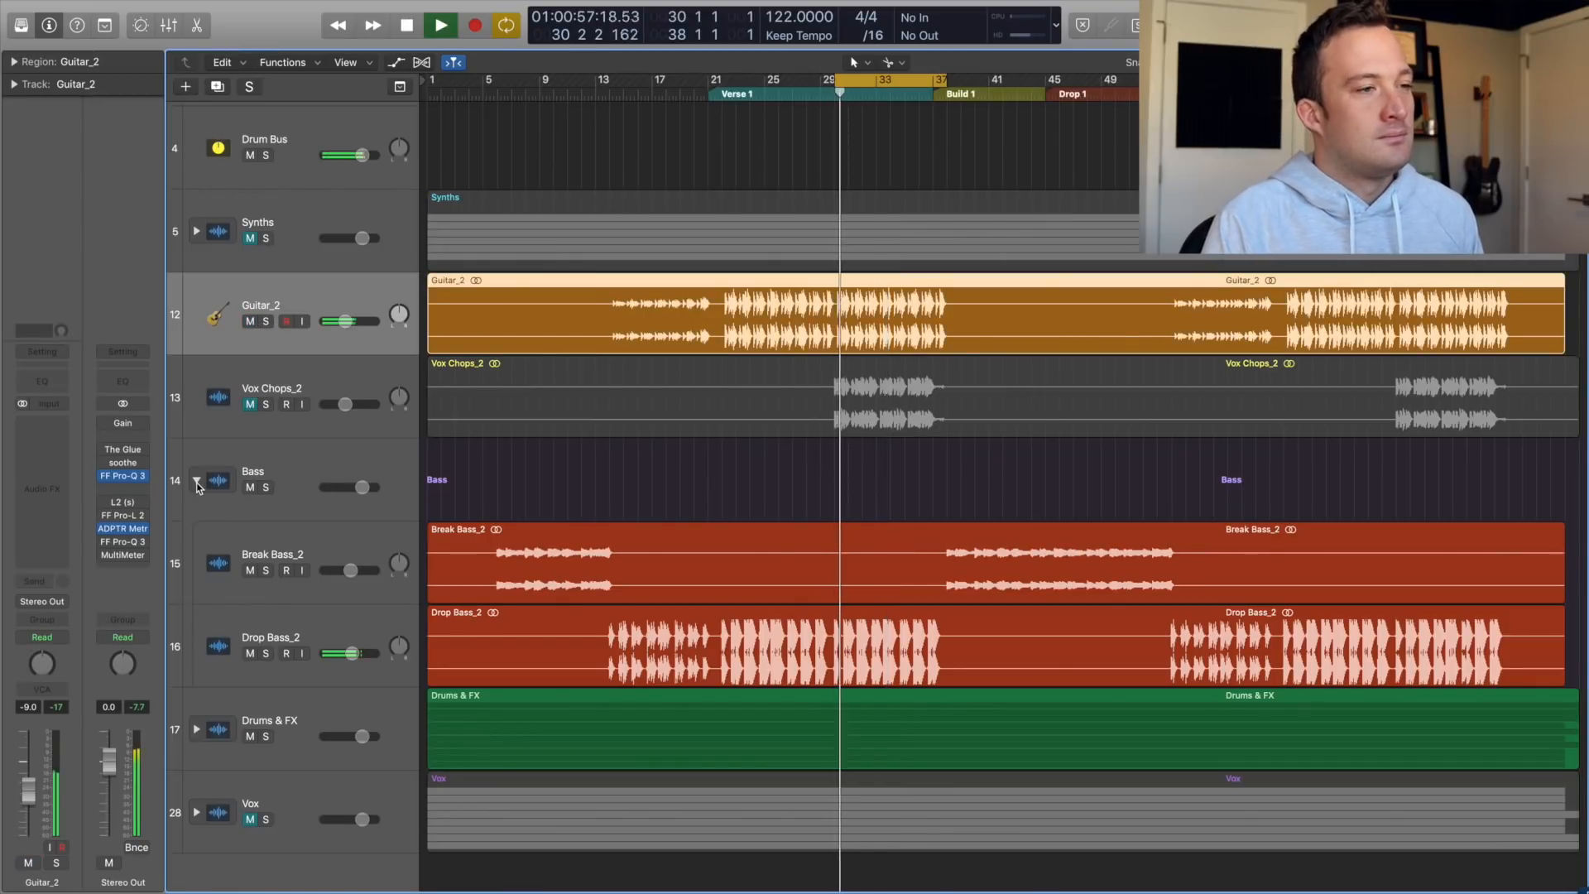
pyautogui.click(196, 481)
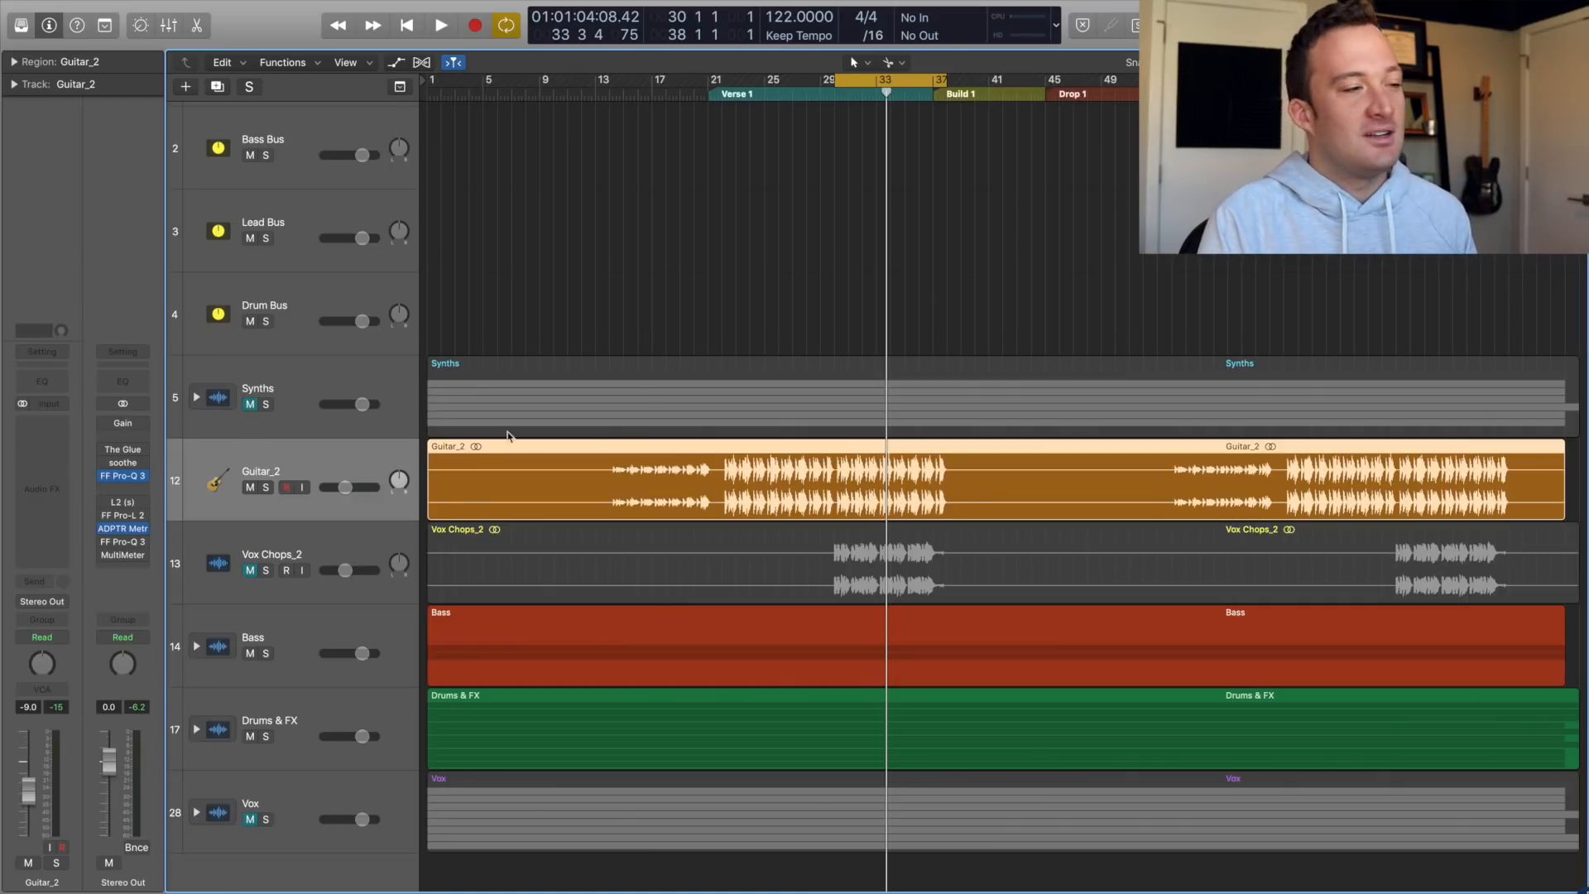
# - Unmute and select Vox Chops_2 and audition it together with Guitar_2 in the loop
pyautogui.press('space')
pyautogui.click(291, 548)
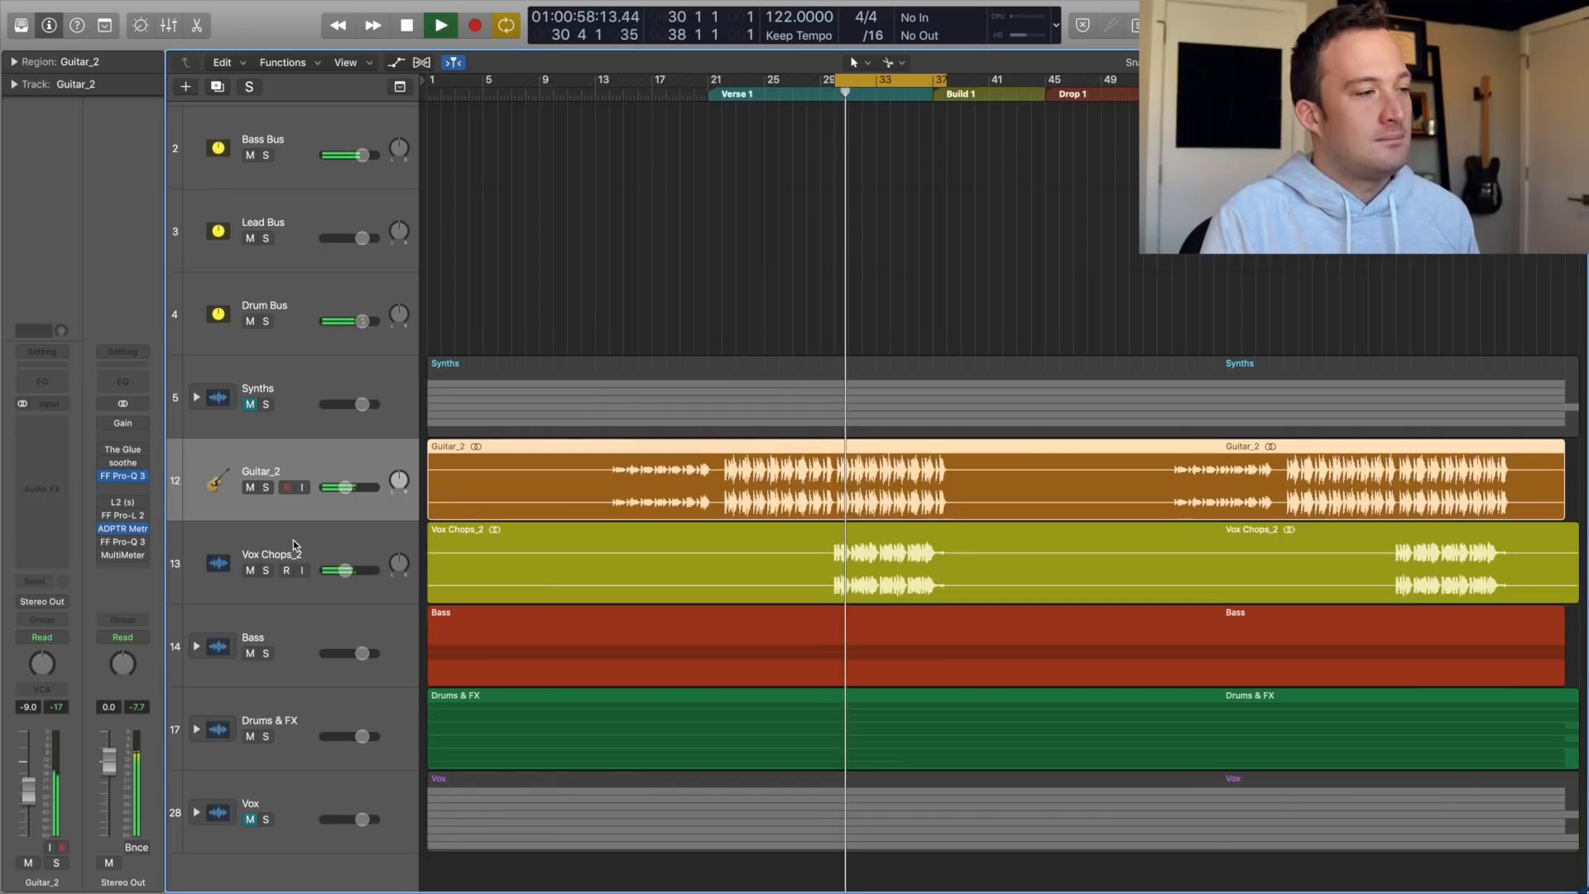
pyautogui.click(294, 547)
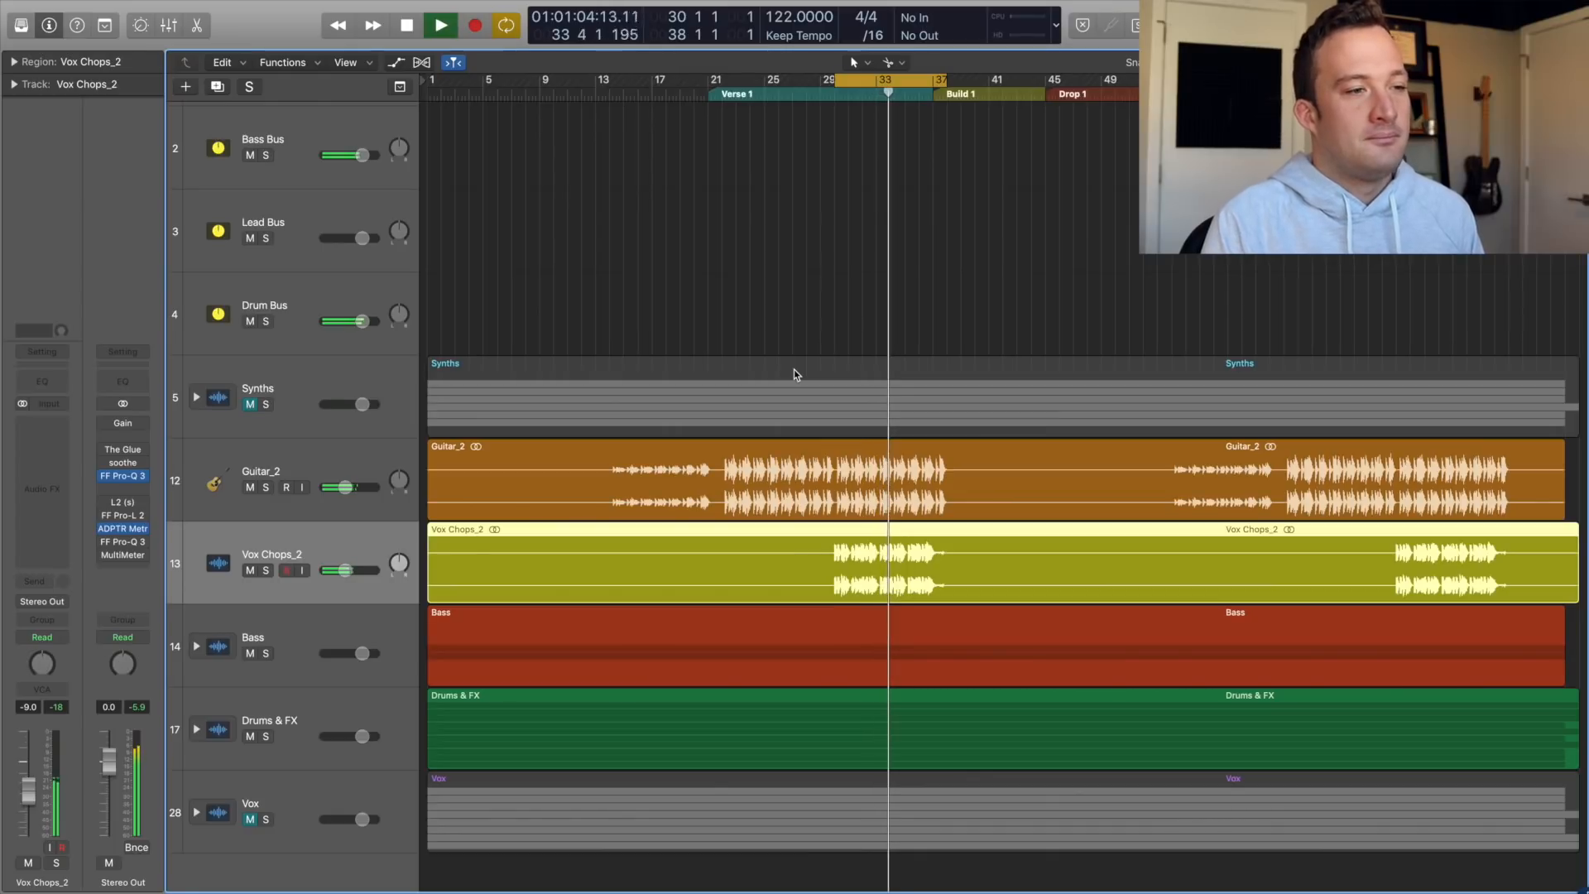
pyautogui.press('space')
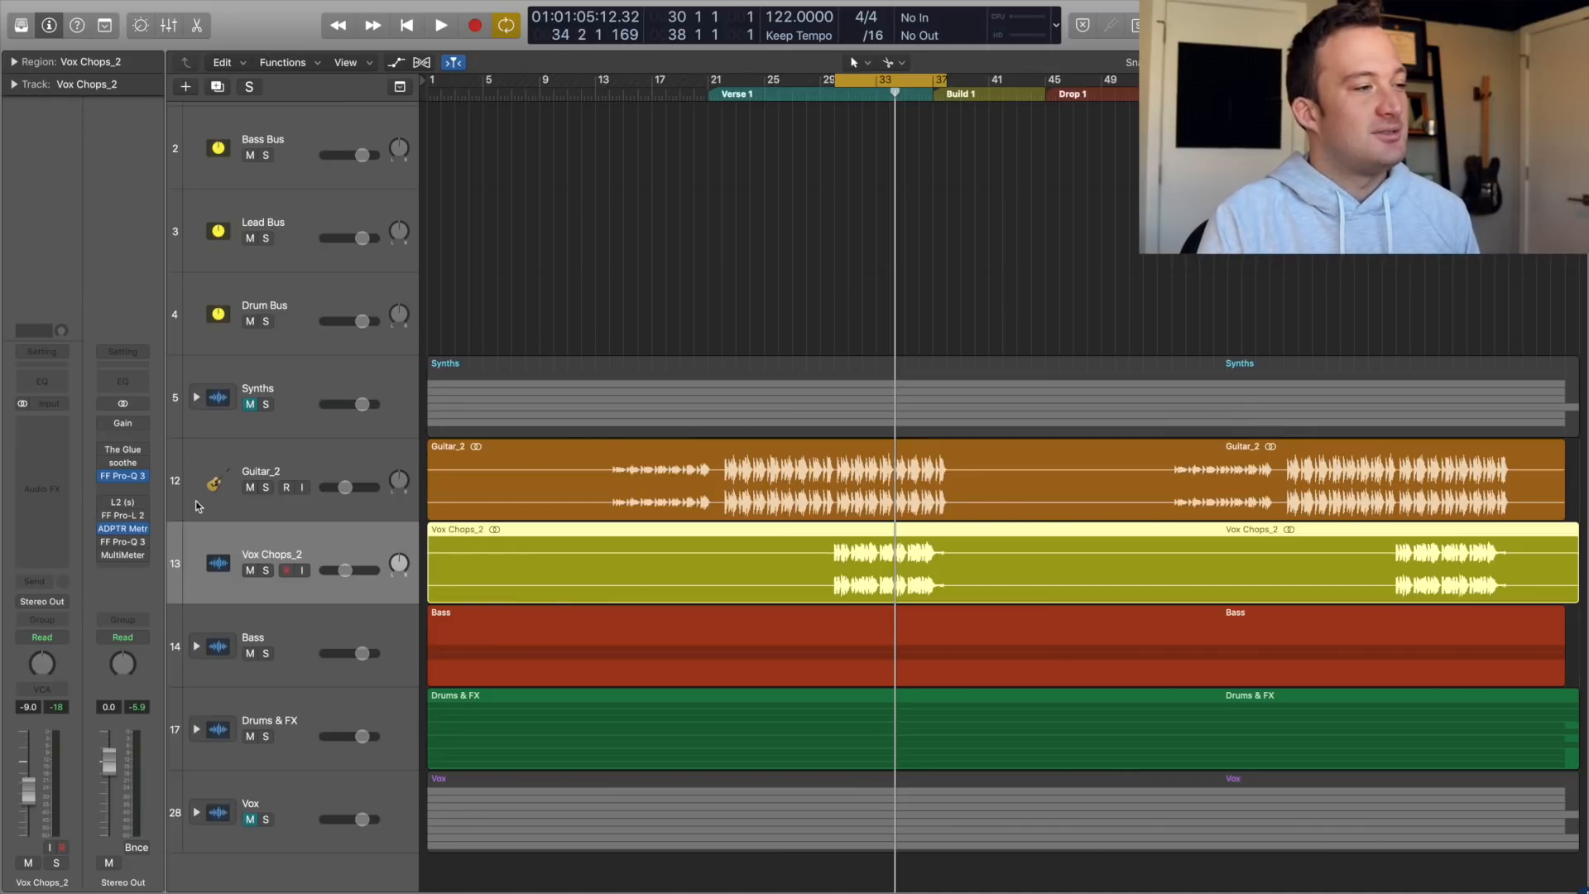
# - Mute Guitar_2 and play the loop briefly to hear the vocal chops without the guitar
pyautogui.click(249, 487)
pyautogui.press('space')
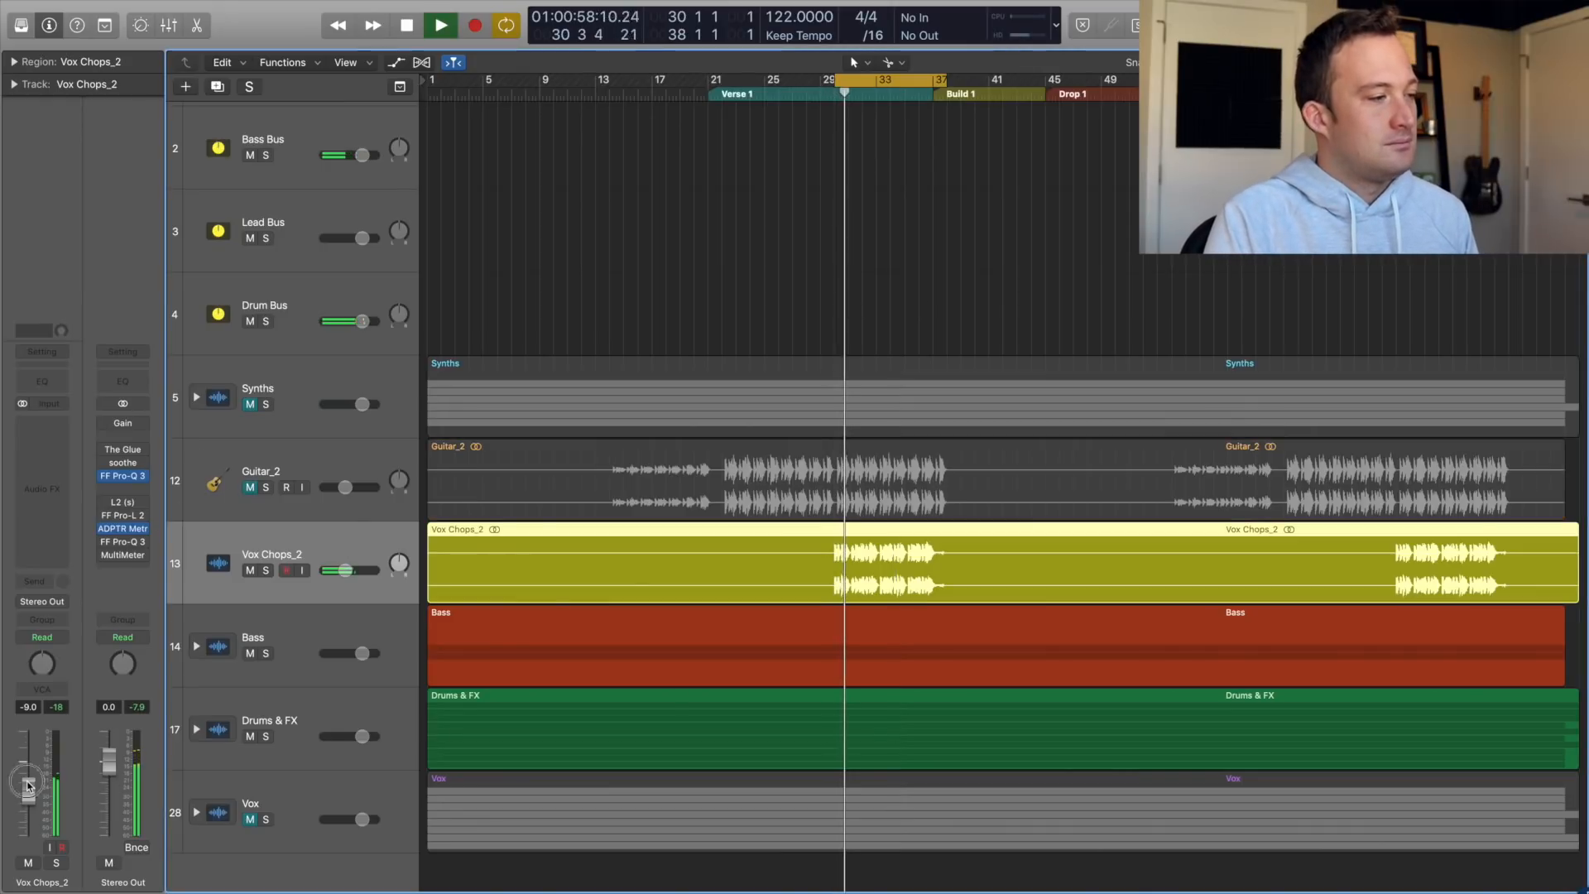
pyautogui.press('space')
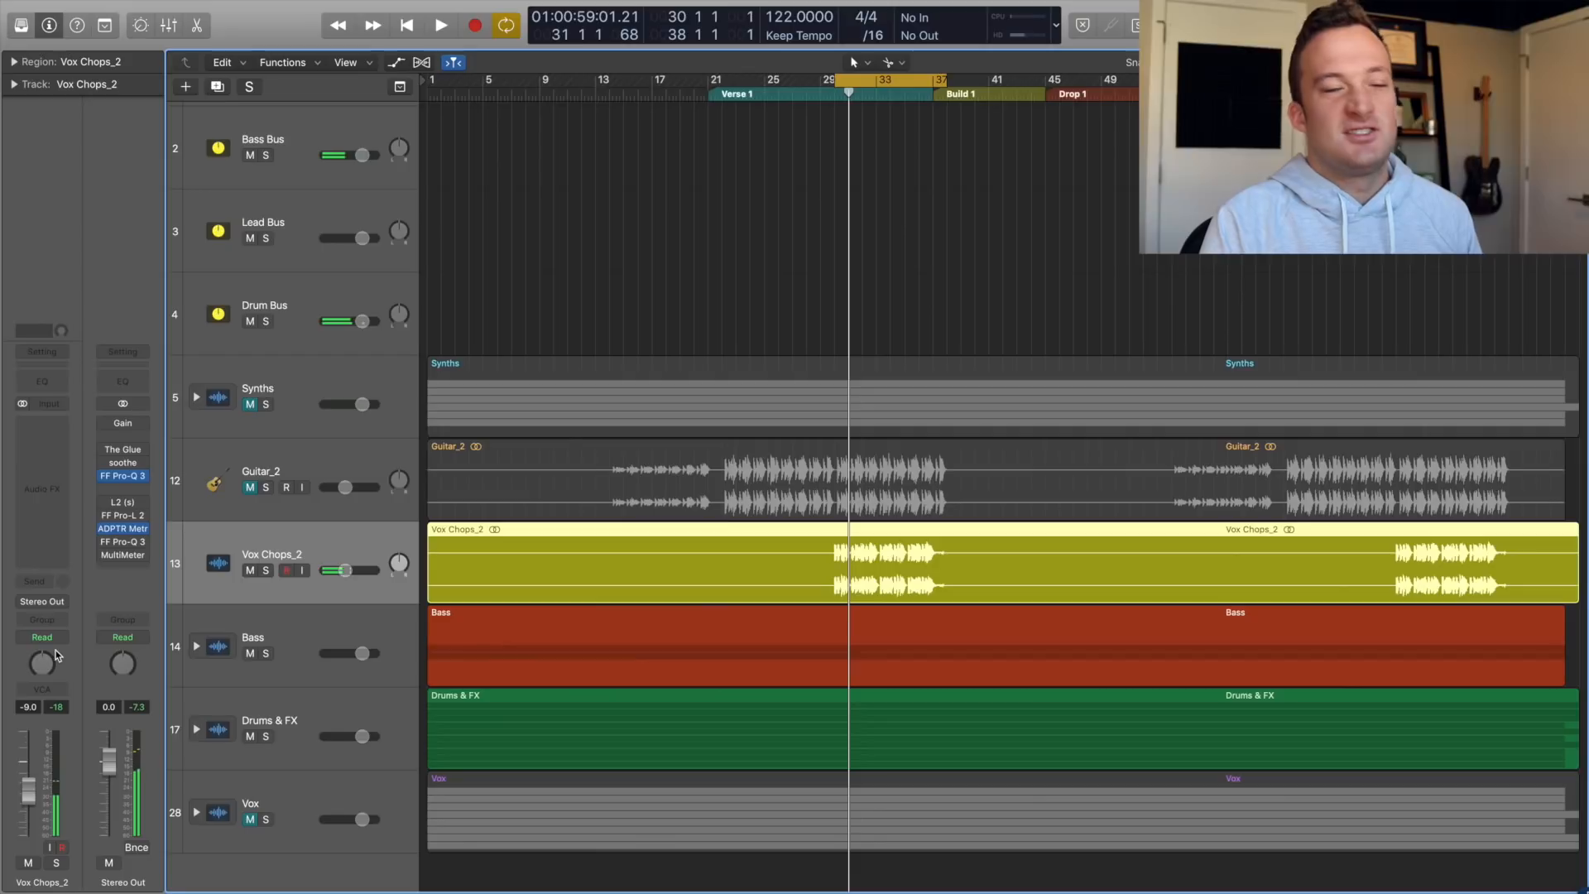
# - Route the output of the Vox Chops_2 track to Bus 5, the Lead Bus
pyautogui.click(36, 599)
pyautogui.moveTo(55, 658)
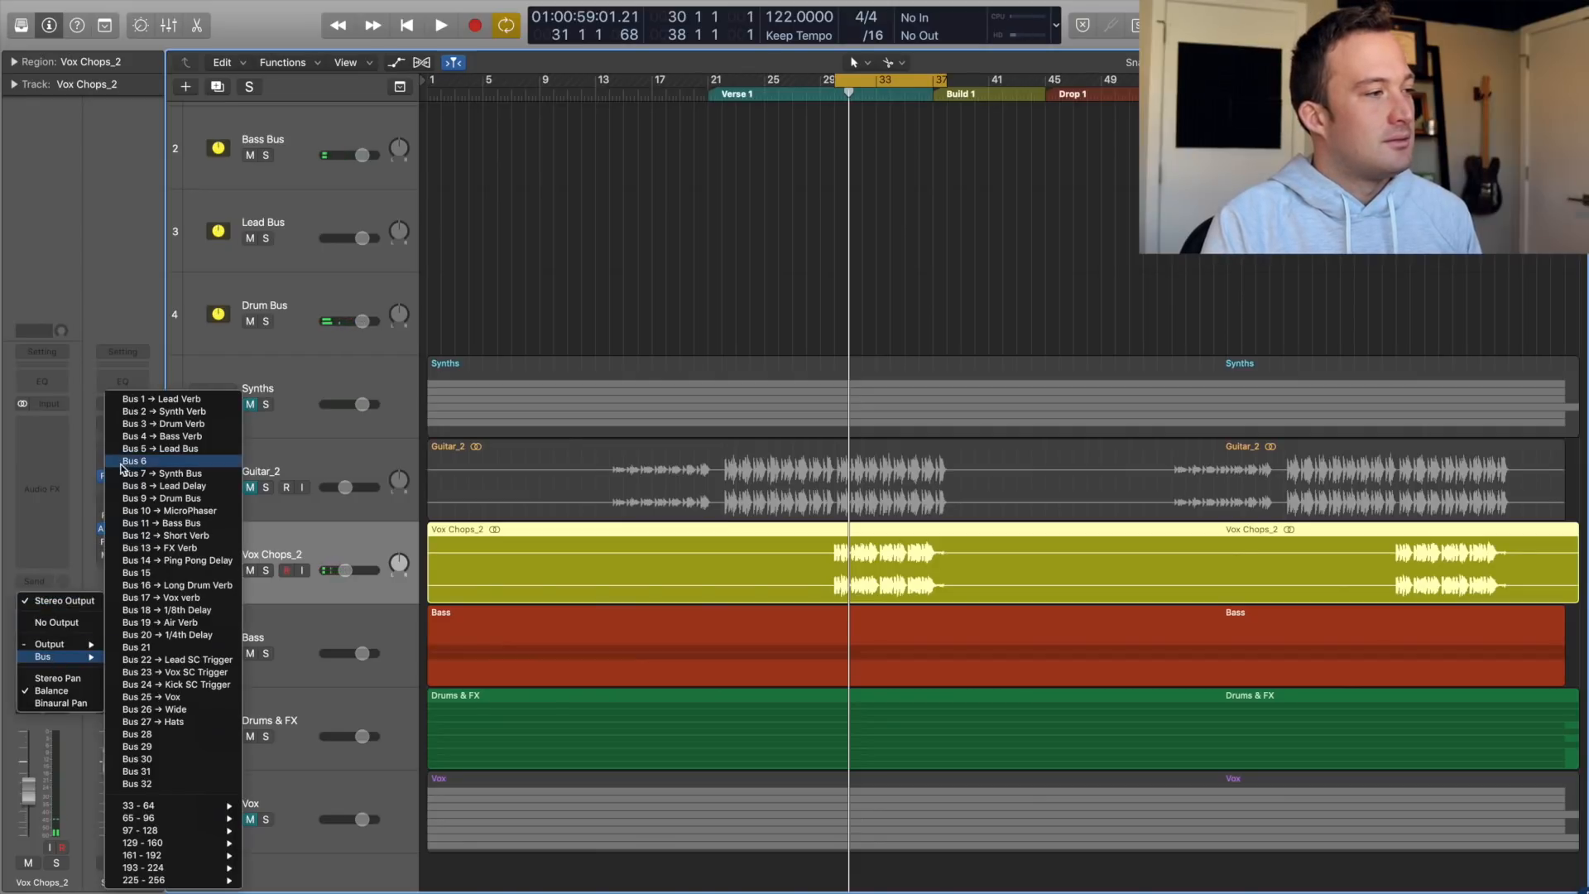
pyautogui.click(135, 449)
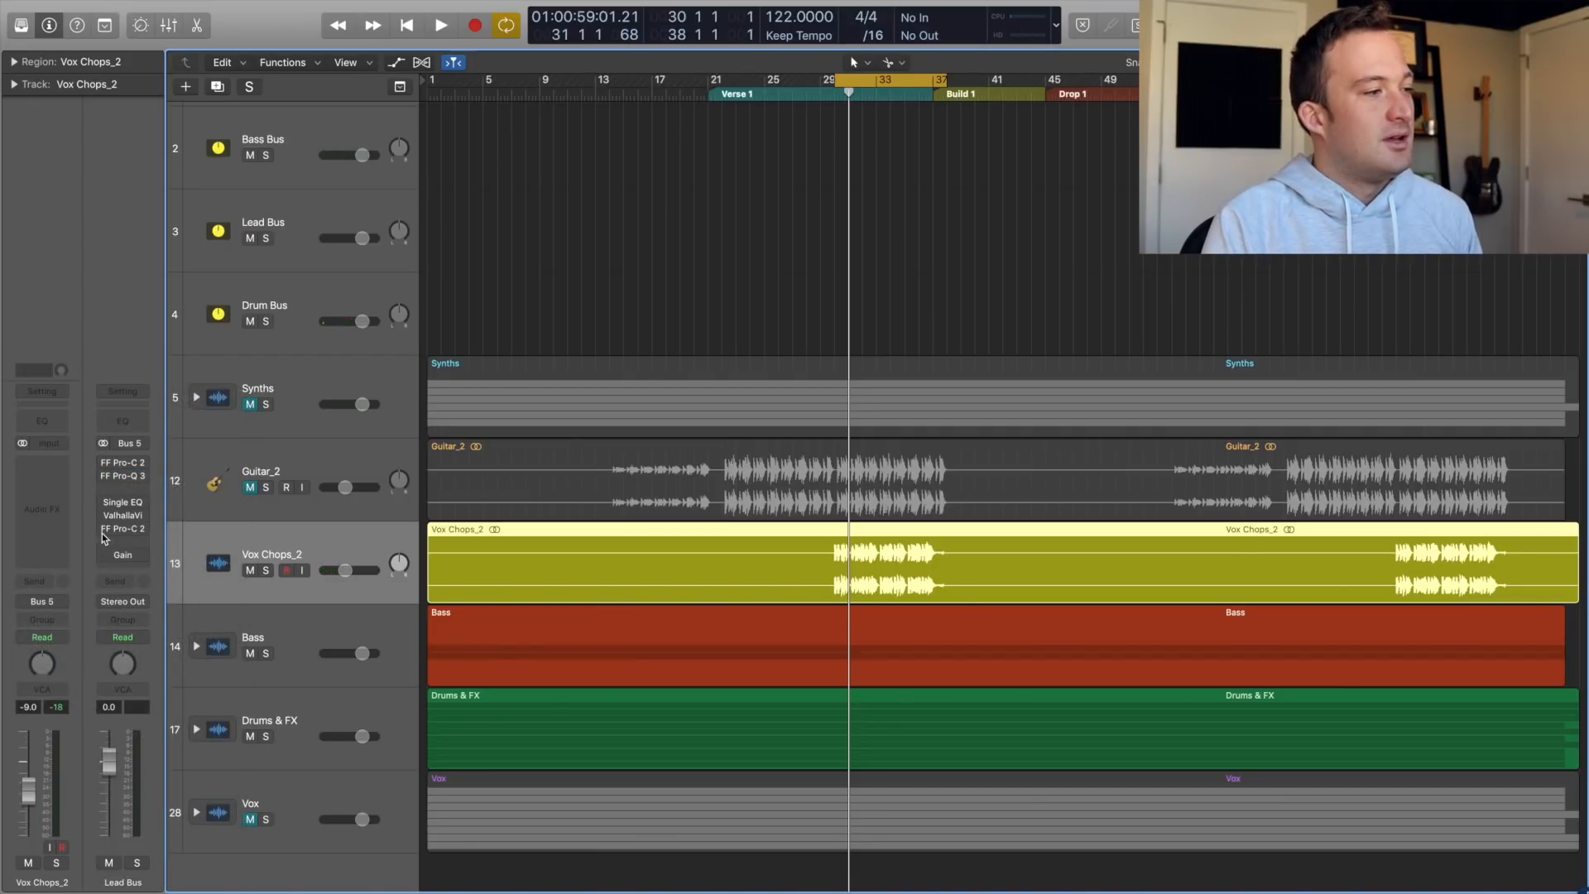
# - Adjust the threshold and release of the Lead Bus's Pro-C 2 compressor, externally sidechained from Bus 24, during playback
pyautogui.click(121, 530)
pyautogui.moveTo(439, 22); pyautogui.dragTo(561, 90)
pyautogui.press('space')
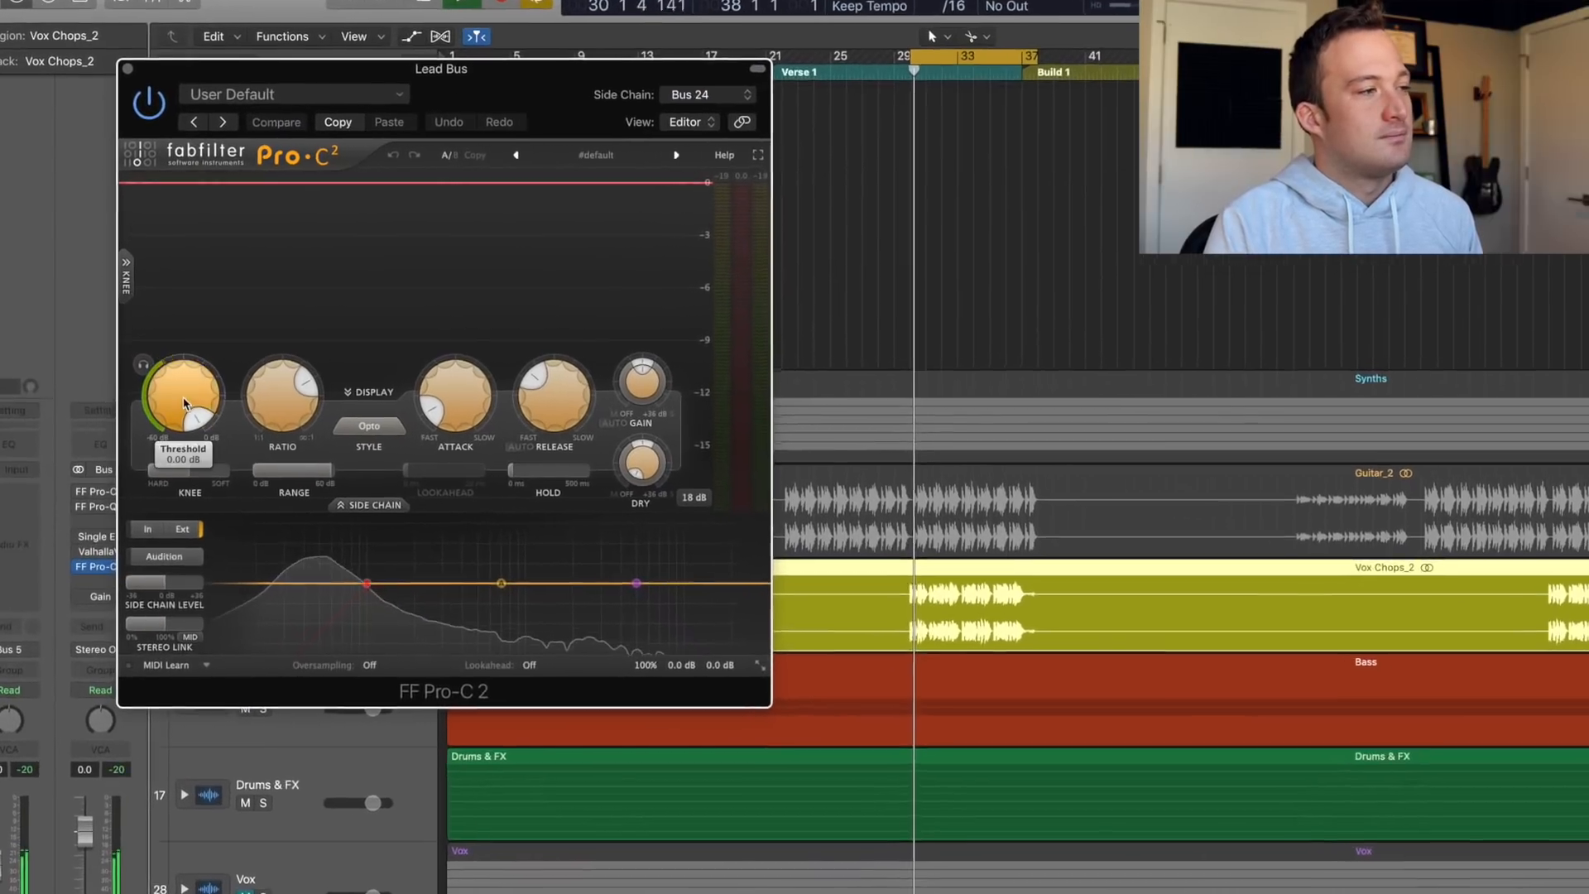
pyautogui.moveTo(184, 403); pyautogui.dragTo(190, 519)
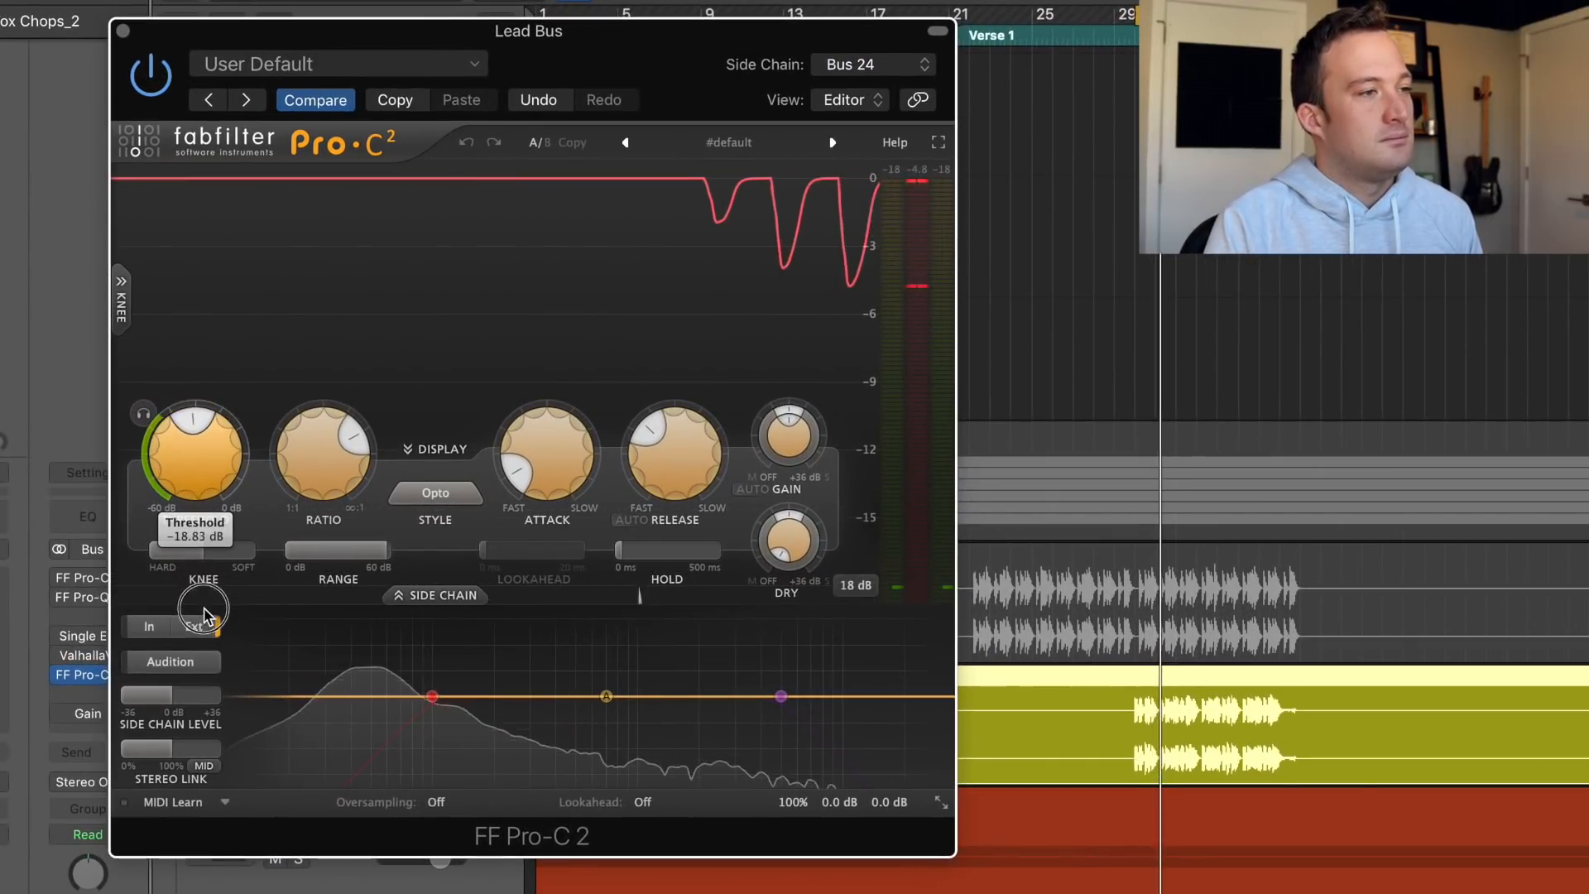
pyautogui.click(200, 626)
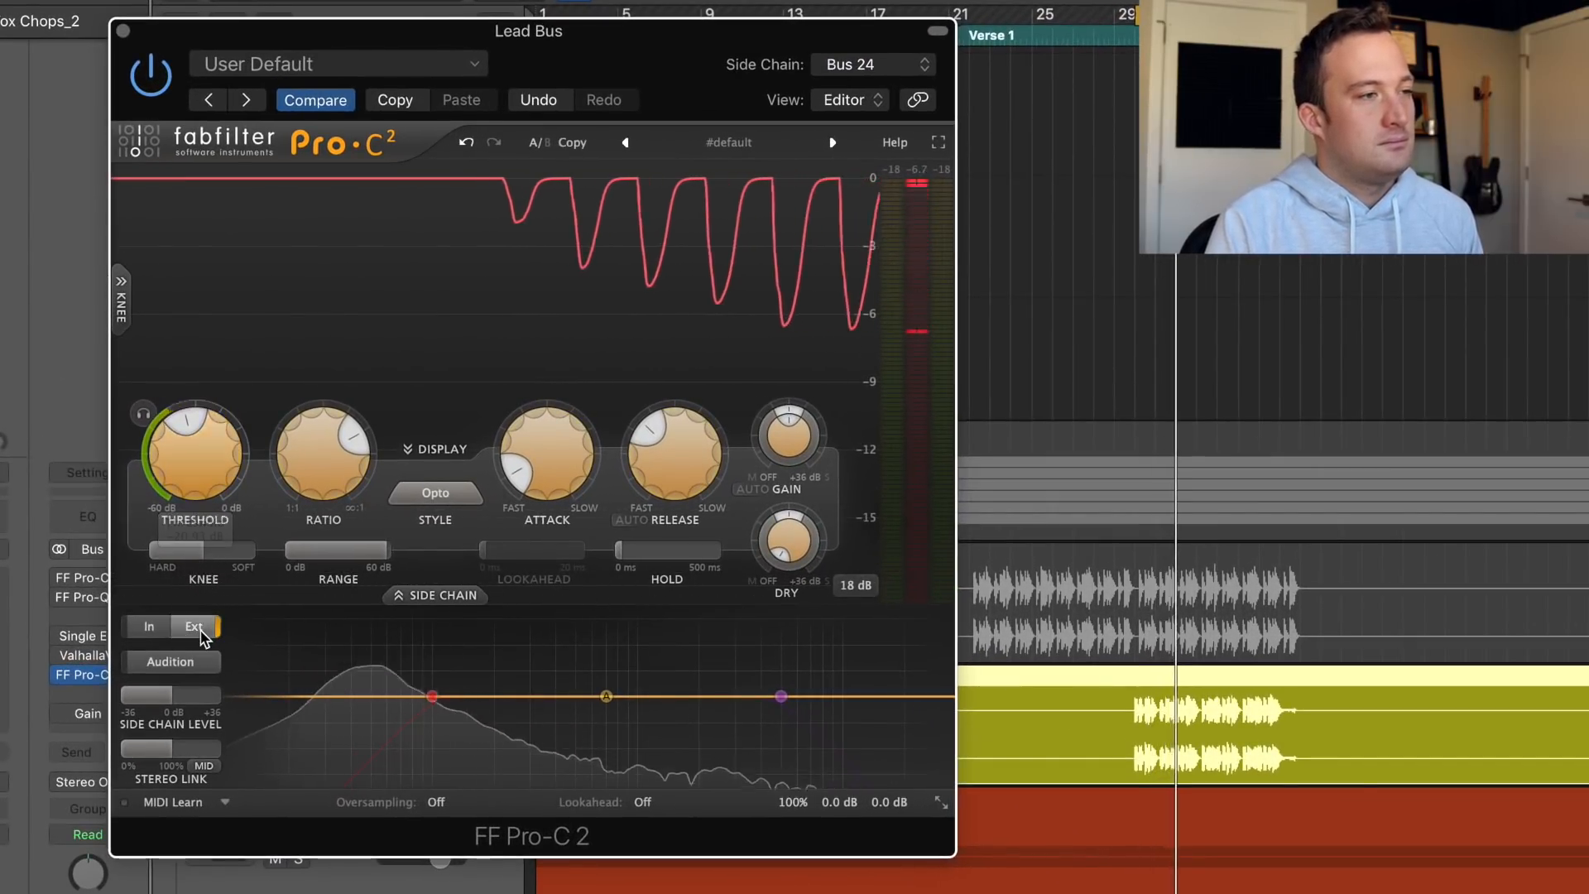
pyautogui.moveTo(663, 482)
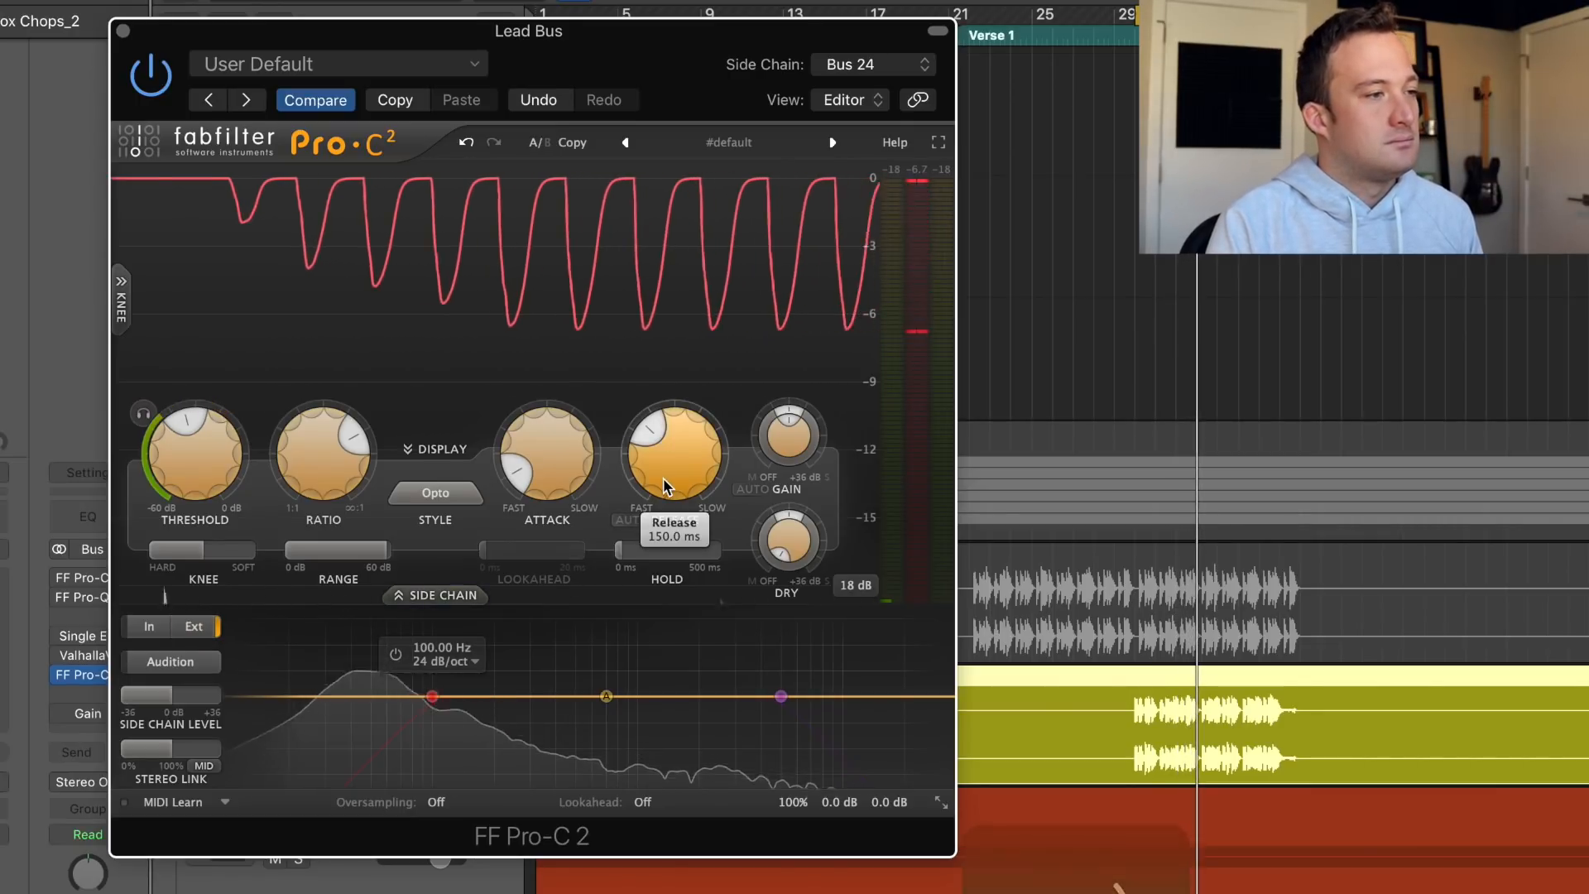
pyautogui.moveTo(664, 487); pyautogui.dragTo(673, 493)
pyautogui.moveTo(202, 479)
pyautogui.mouseDown()
pyautogui.moveTo(205, 499)
pyautogui.moveTo(206, 450)
pyautogui.mouseUp()
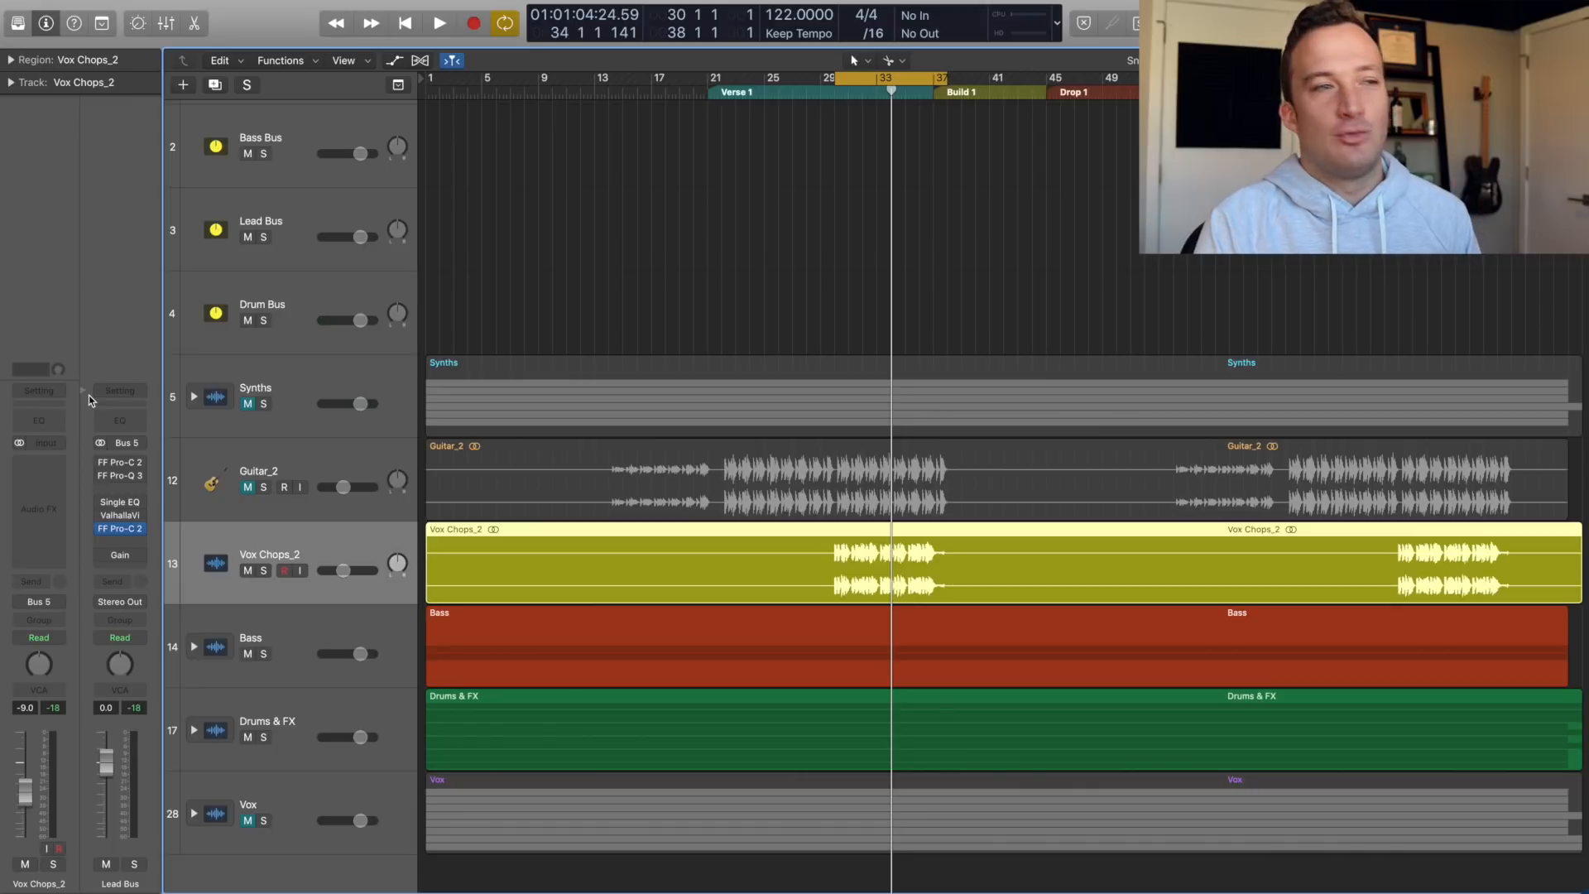
# - Insert the Waves RCompressor (s) on Vox Chops_2 and load its Vocal 1 factory preset
pyautogui.click(44, 465)
pyautogui.moveTo(87, 752)
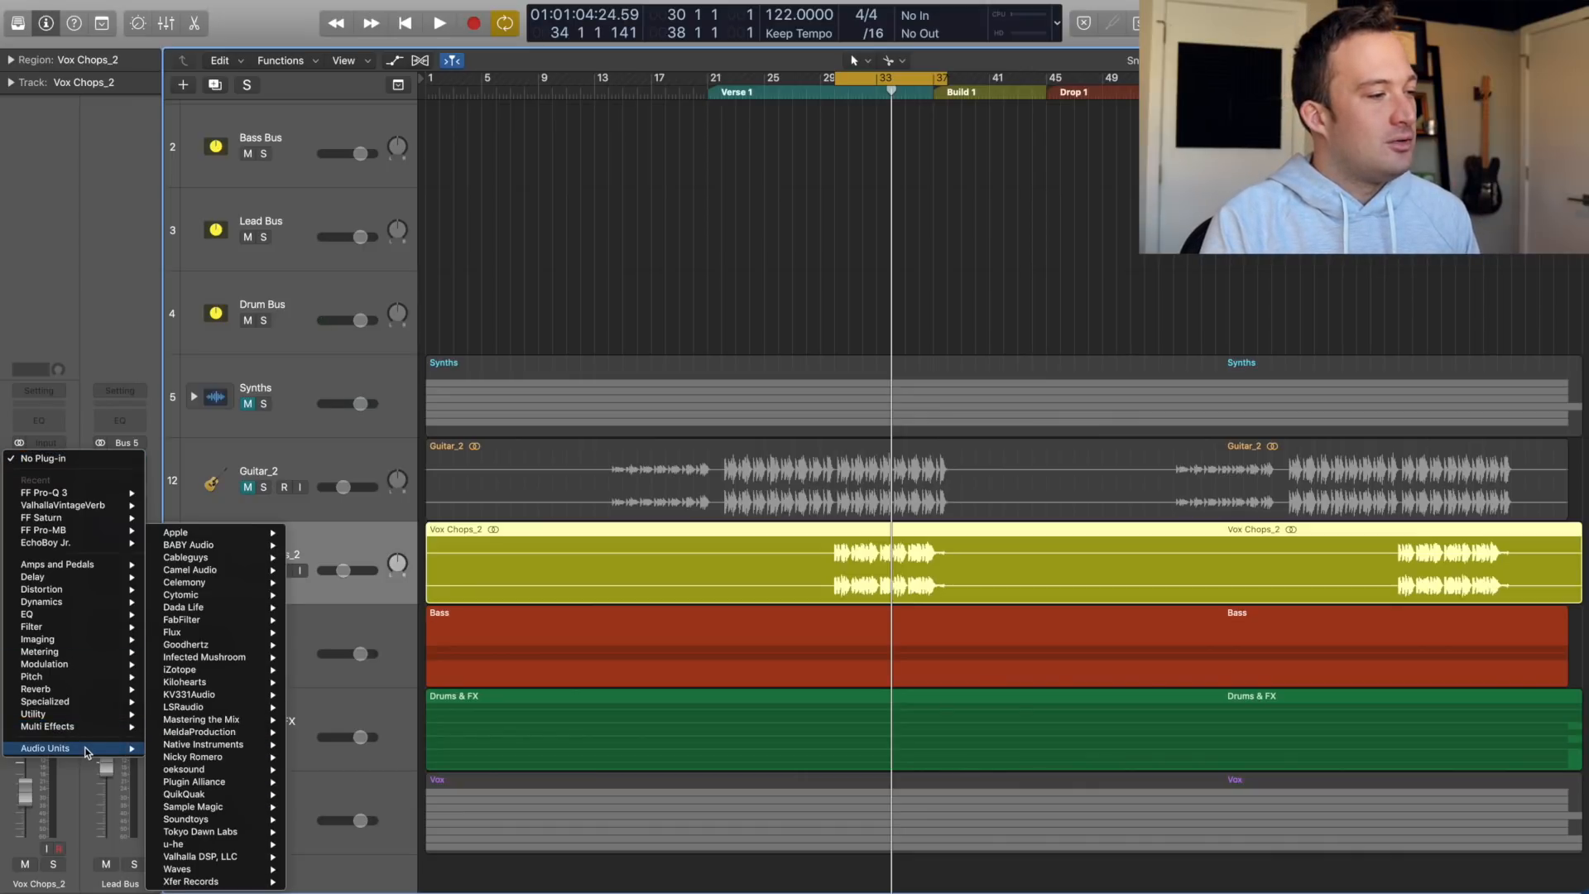
pyautogui.moveTo(221, 870)
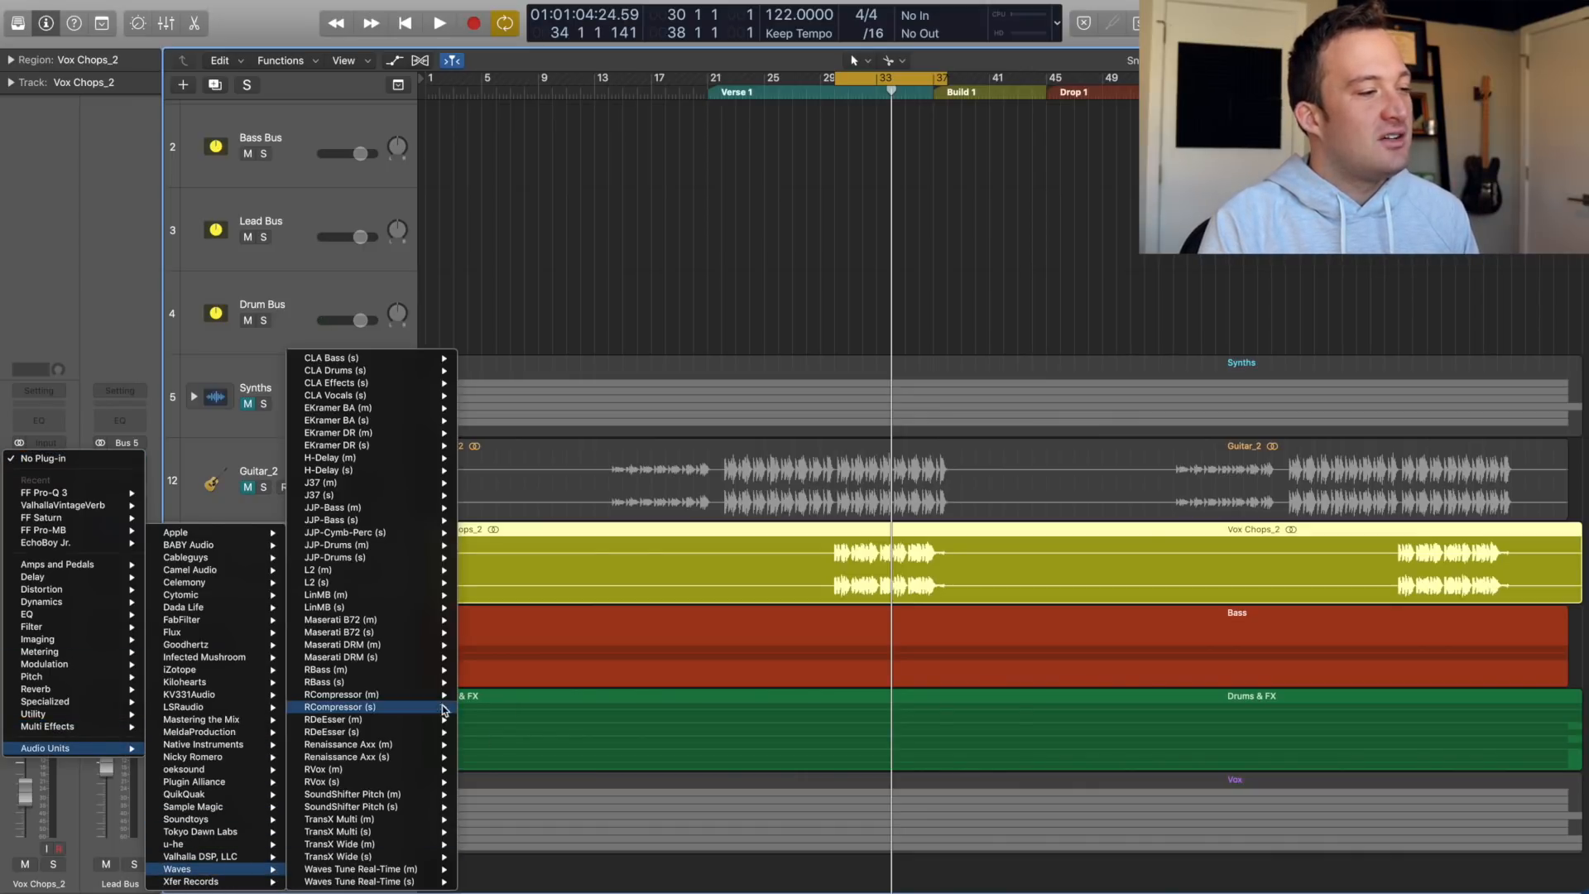
pyautogui.click(478, 707)
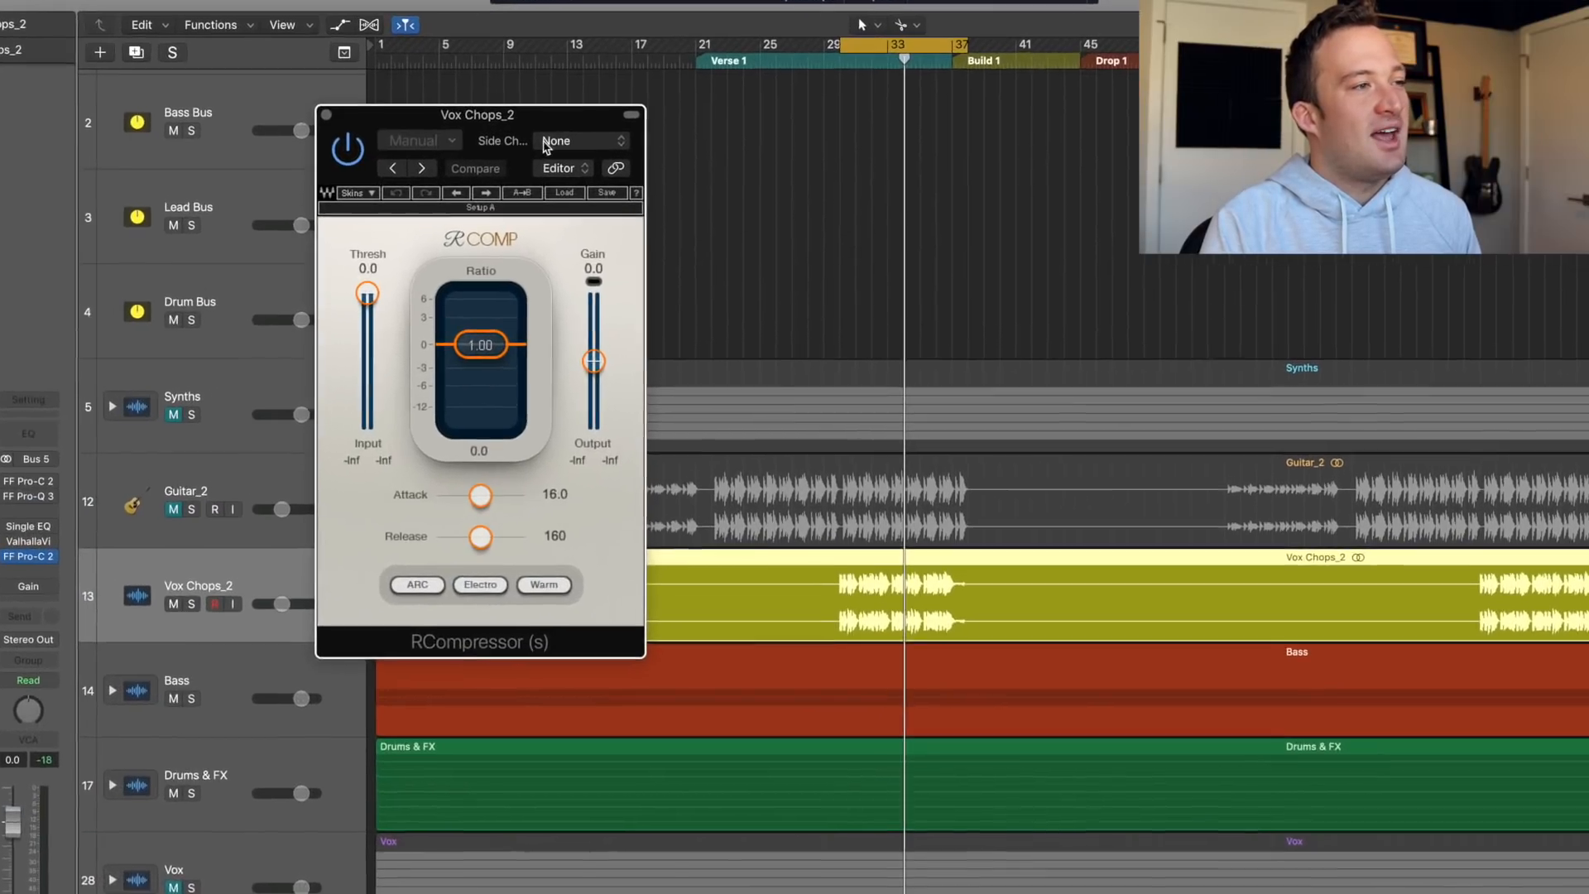
pyautogui.click(462, 163)
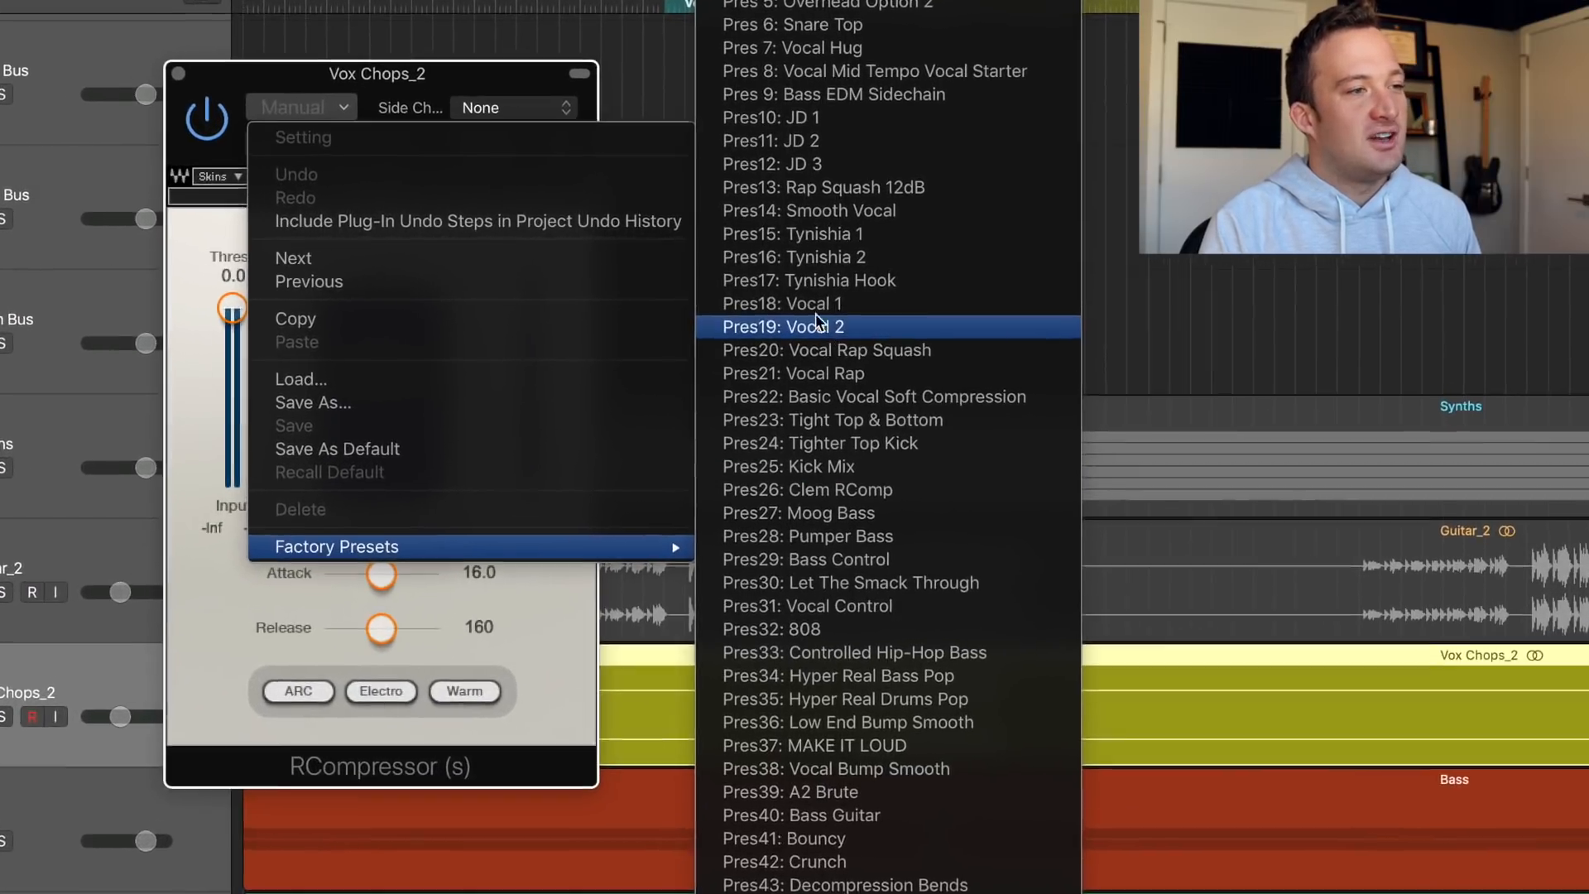
pyautogui.click(794, 314)
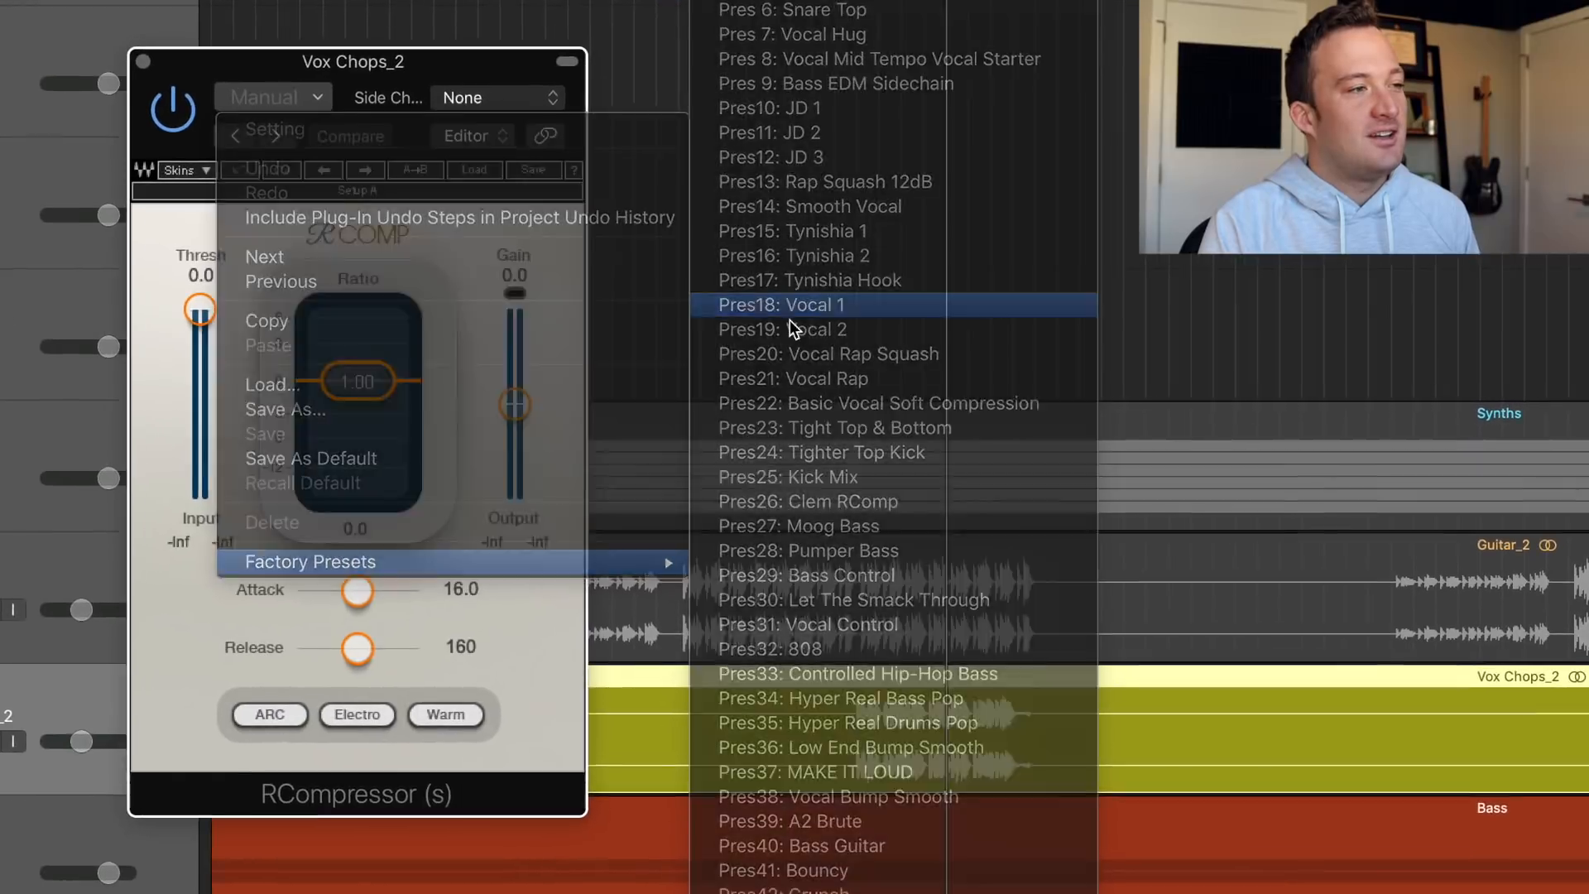
# - Set the Vox Chops_2 RCompressor's threshold to -12.3 and its gain to 3.8 while the loop plays
pyautogui.press('space')
pyautogui.moveTo(164, 319); pyautogui.dragTo(160, 352)
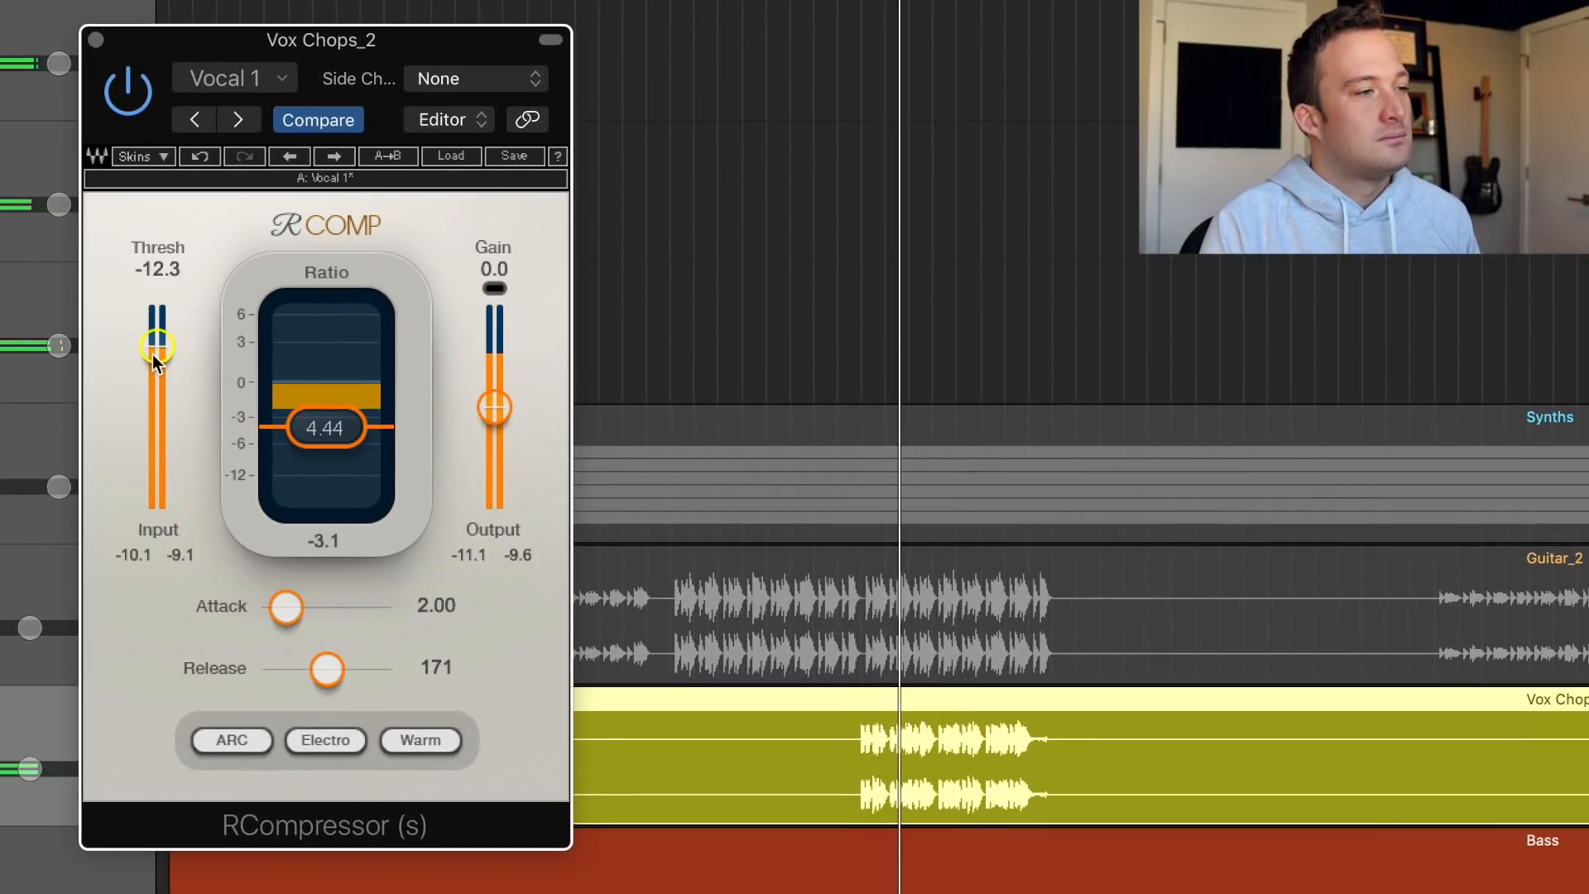
pyautogui.moveTo(494, 407); pyautogui.dragTo(494, 394)
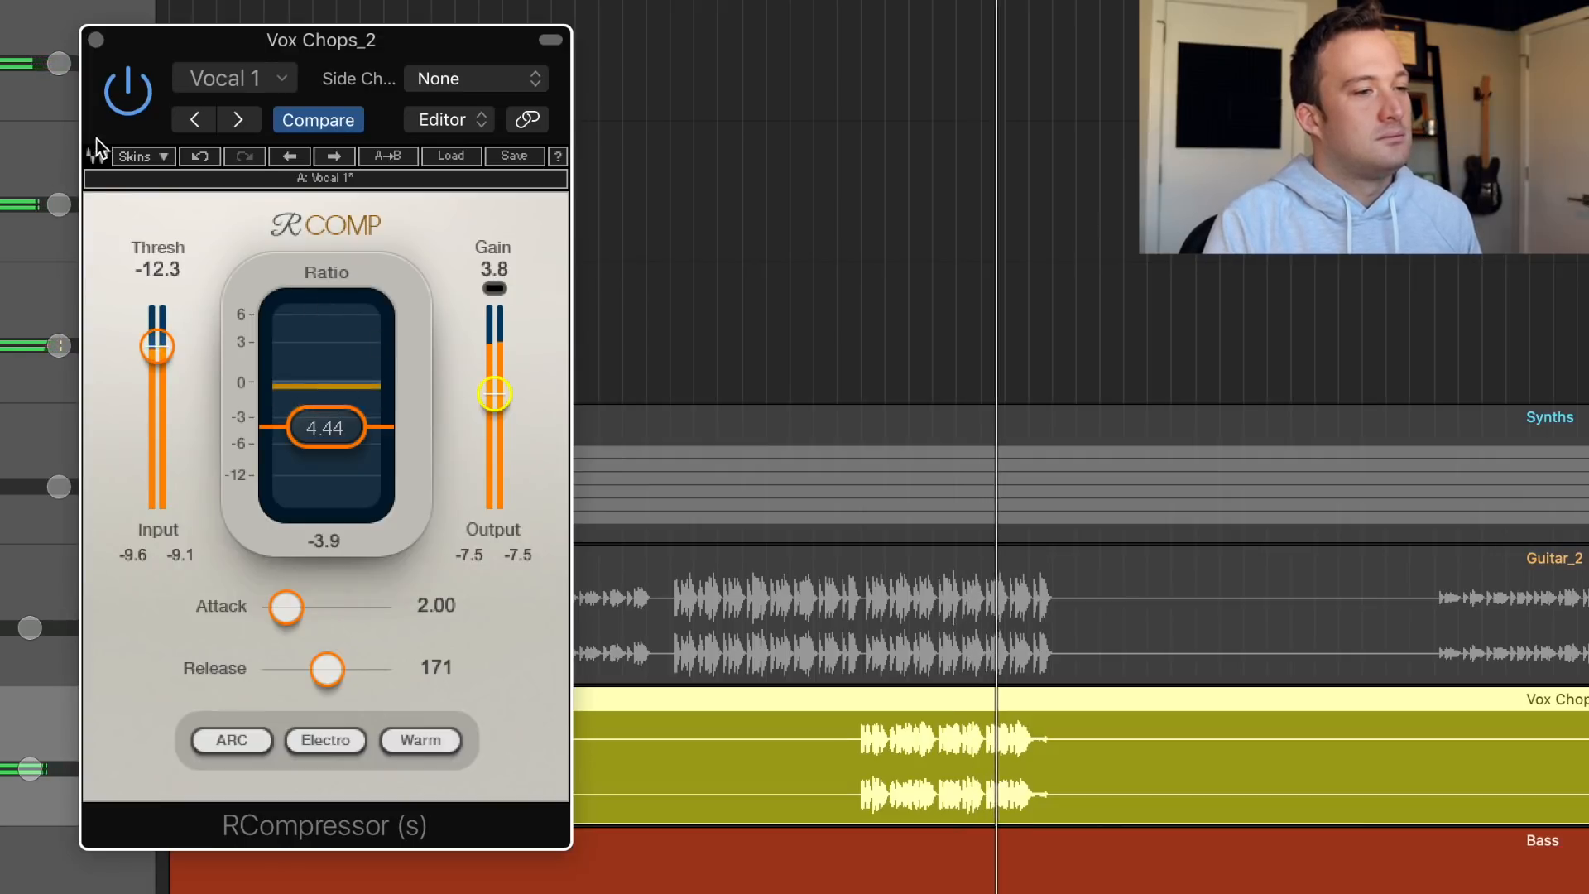
pyautogui.click(95, 40)
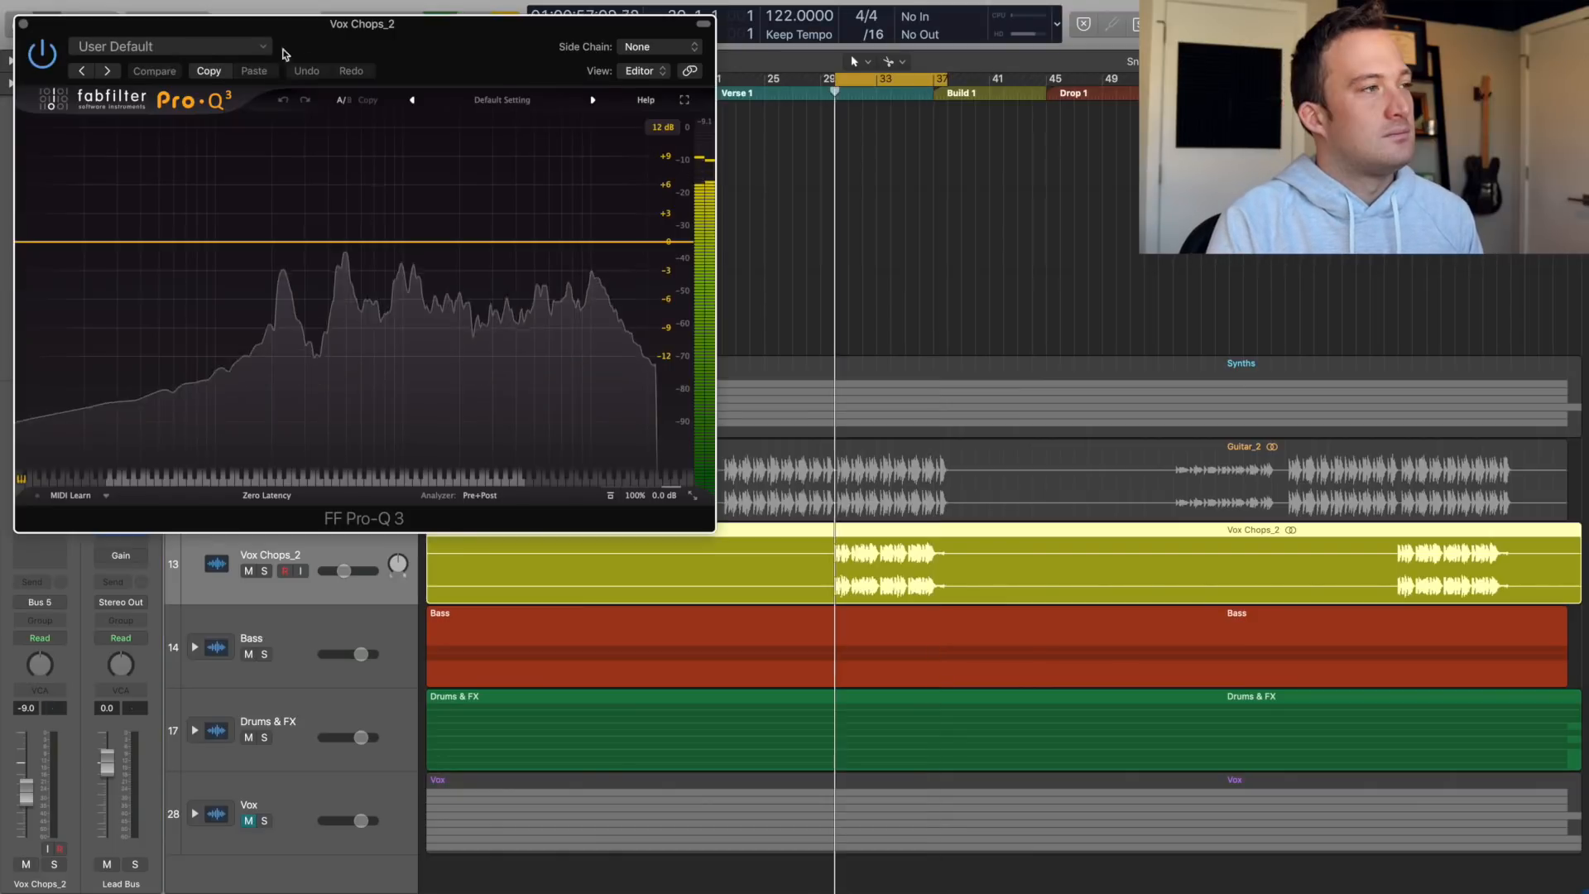
# - Add a Pro-Q 3 bell band on Vox Chops_2, audition it boosted, and cut about 3 dB near 985 Hz with Q about 2.09
pyautogui.moveTo(284, 50); pyautogui.dragTo(480, 142)
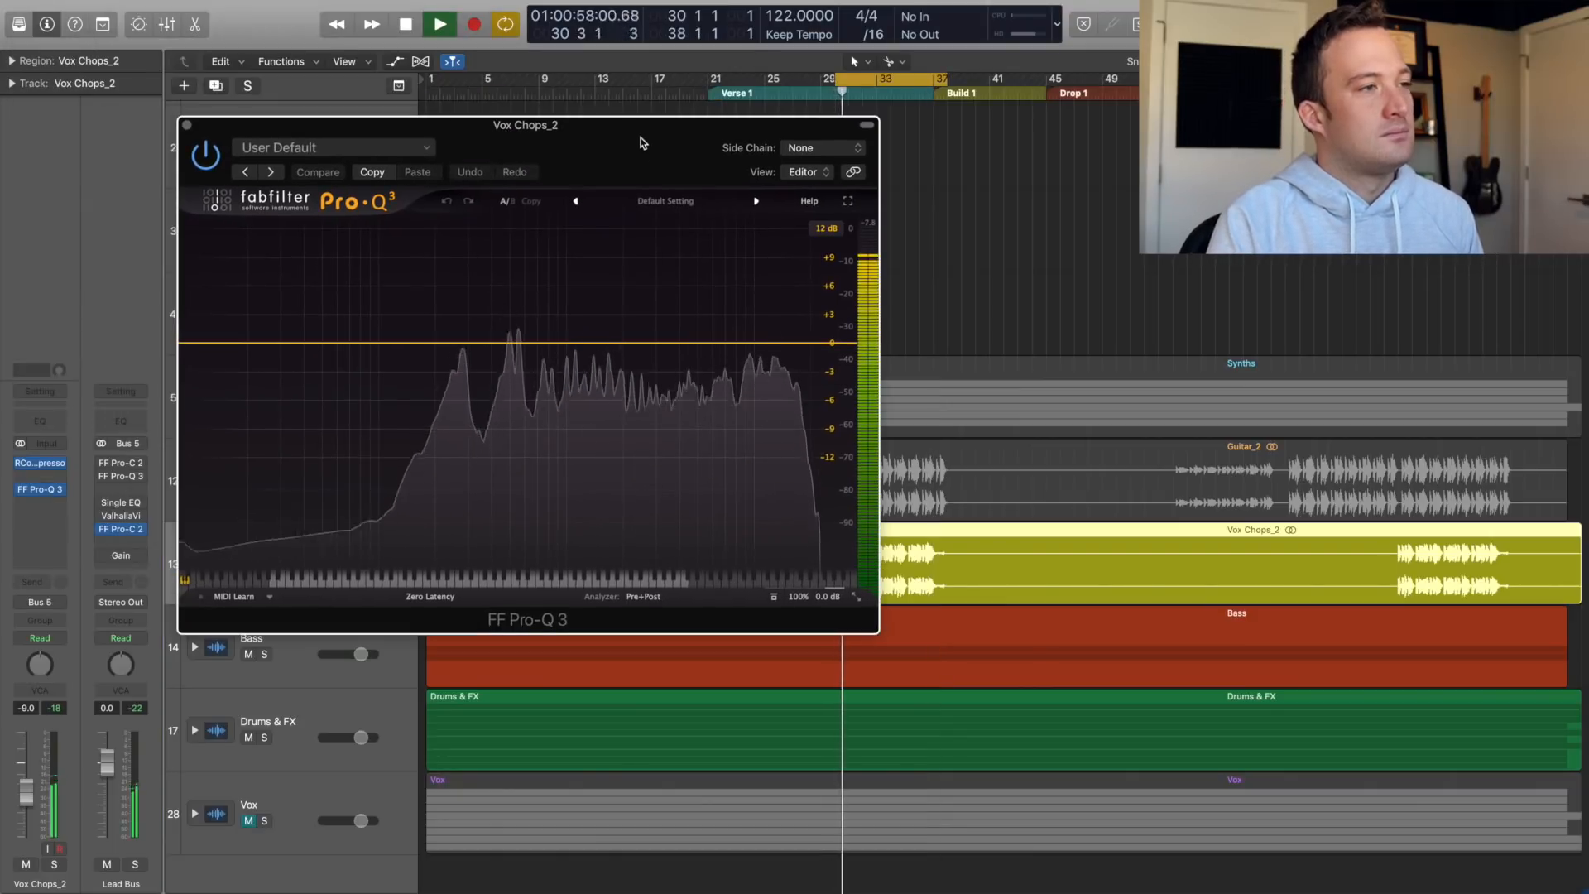
pyautogui.moveTo(642, 141); pyautogui.dragTo(710, 184)
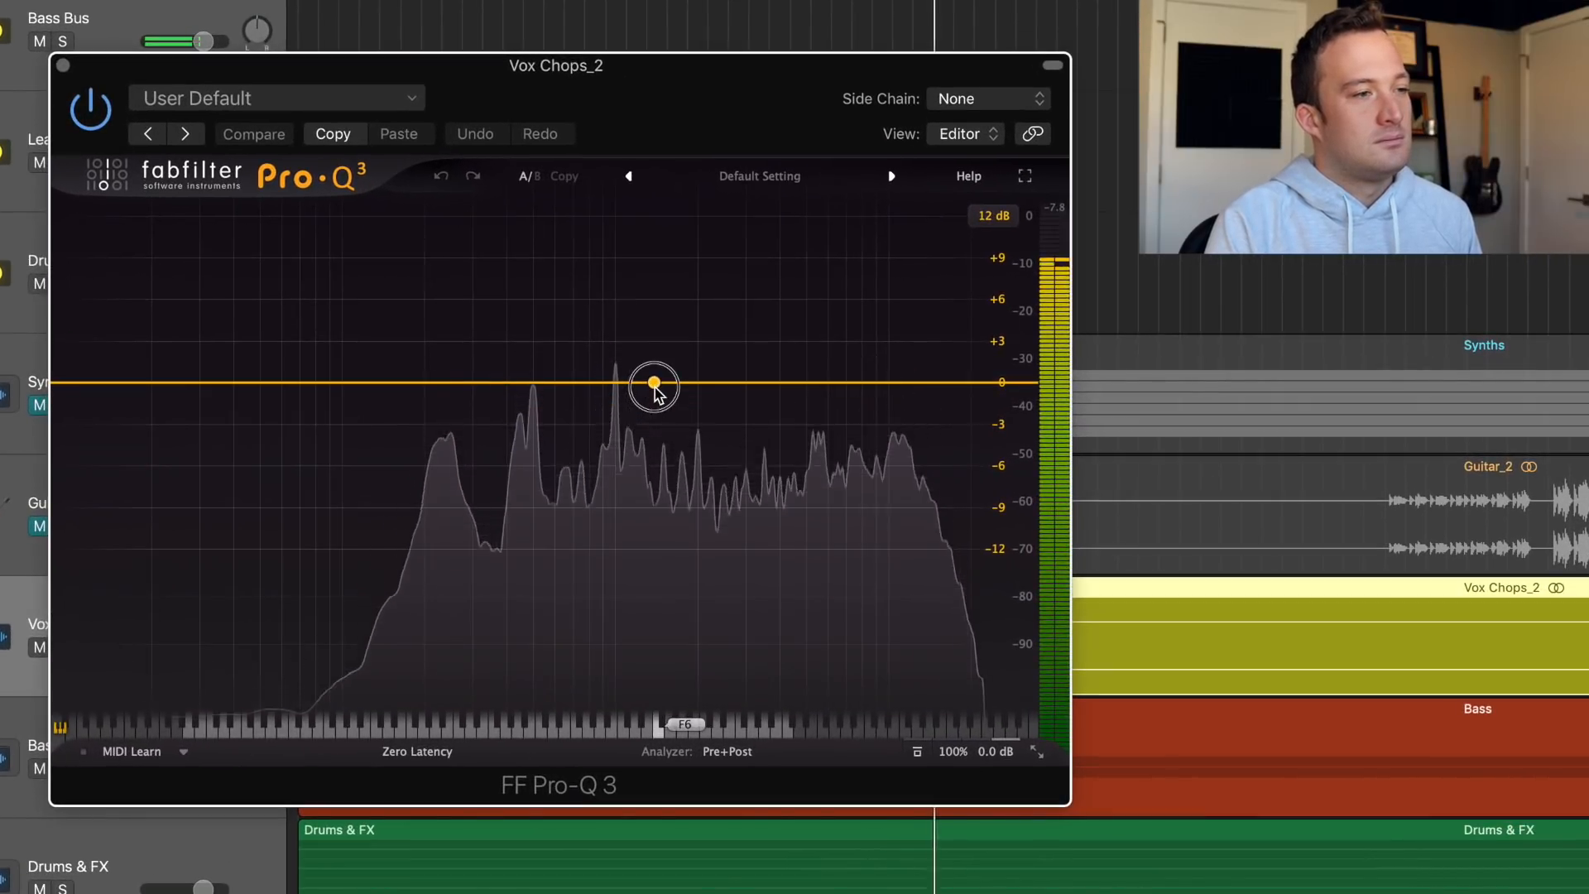
pyautogui.moveTo(654, 388); pyautogui.dragTo(620, 234)
pyautogui.click(645, 263)
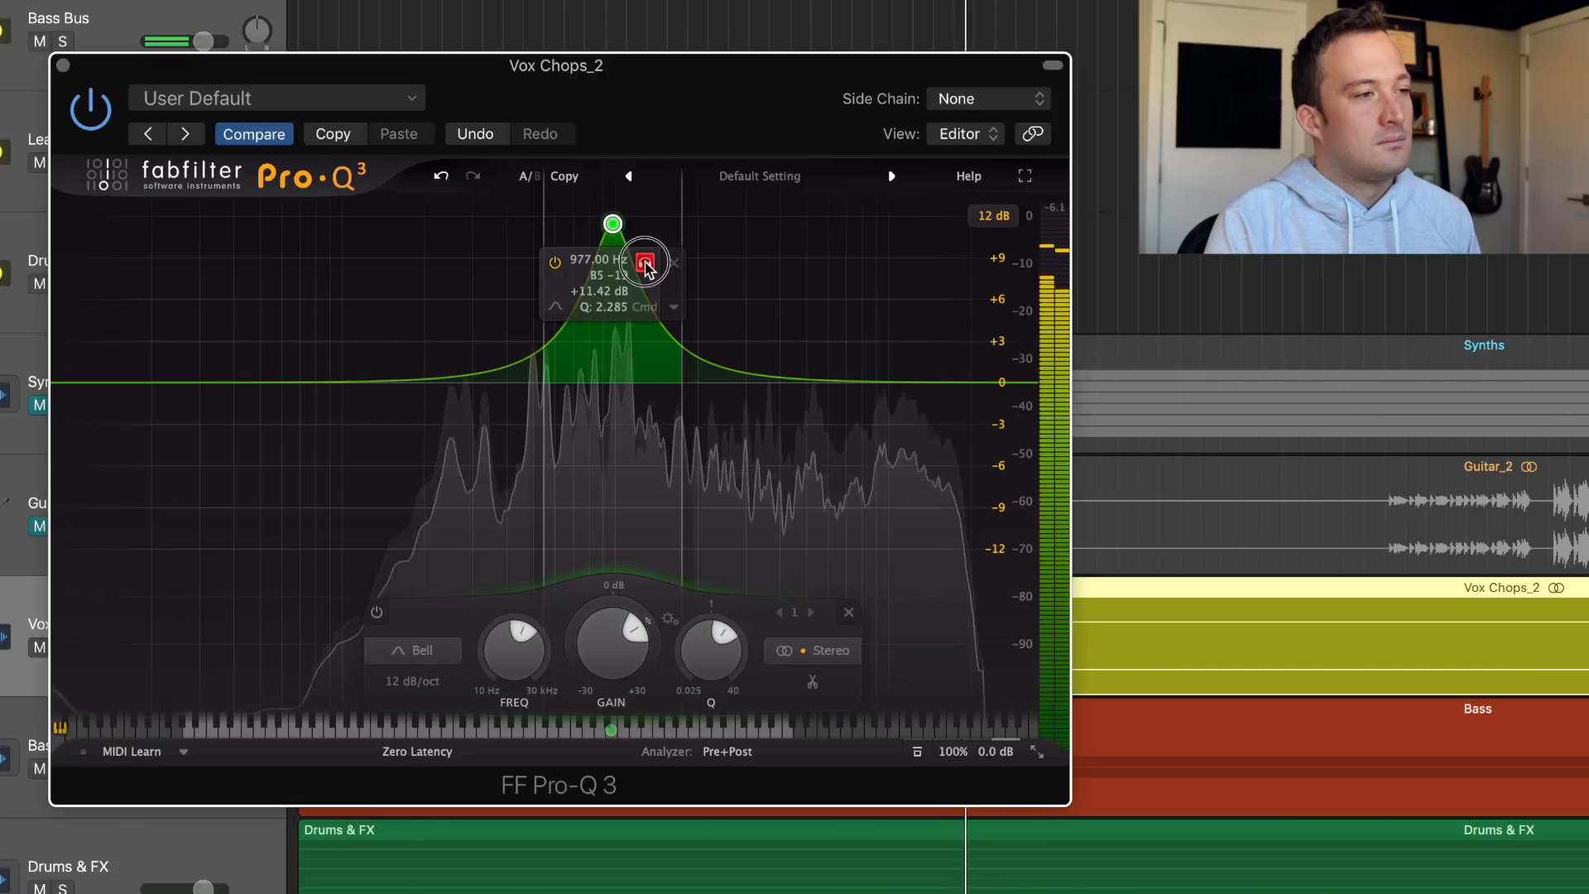
pyautogui.moveTo(613, 225); pyautogui.dragTo(618, 379)
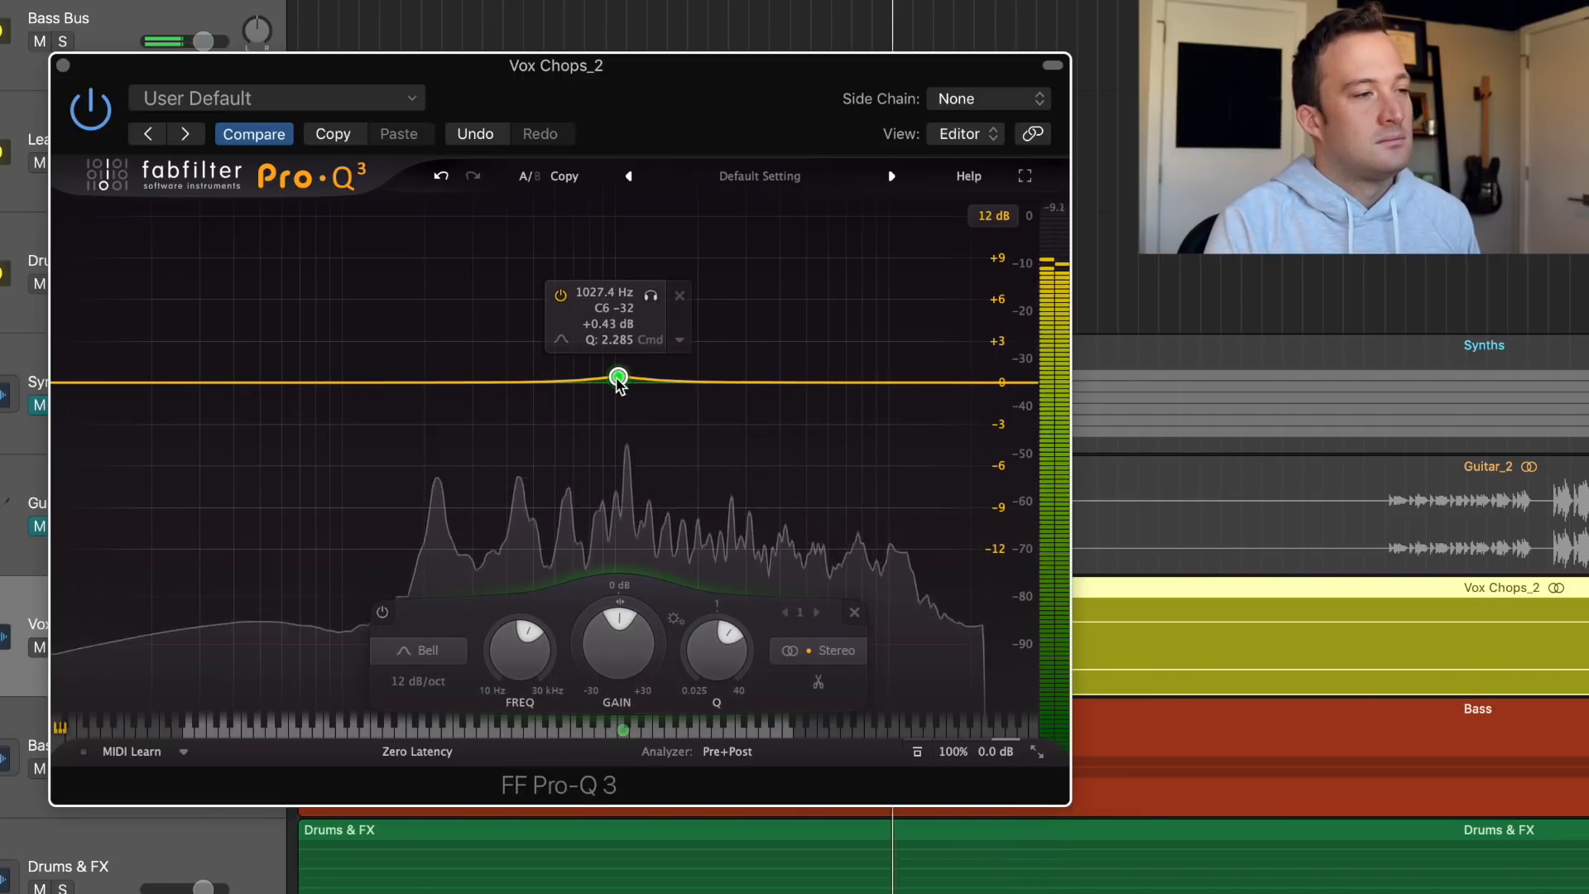
pyautogui.moveTo(617, 369); pyautogui.dragTo(613, 460)
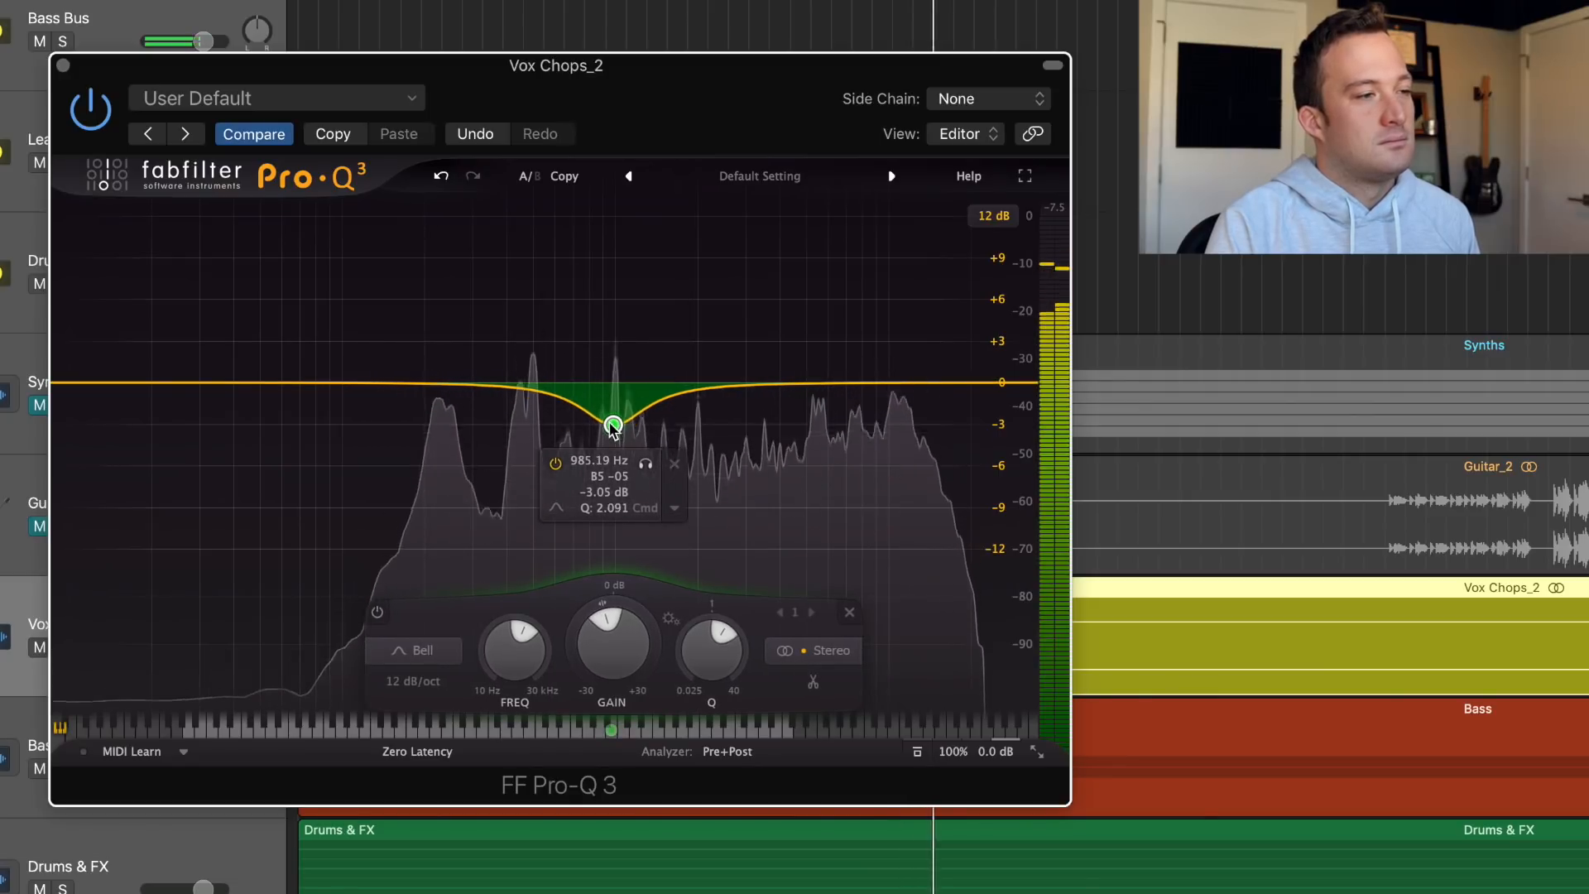
# - Add a second Pro-Q 3 bell near 10380 Hz on Vox Chops_2 and insert a stereo FF Saturn before the EQ
pyautogui.moveTo(761, 384); pyautogui.dragTo(895, 286)
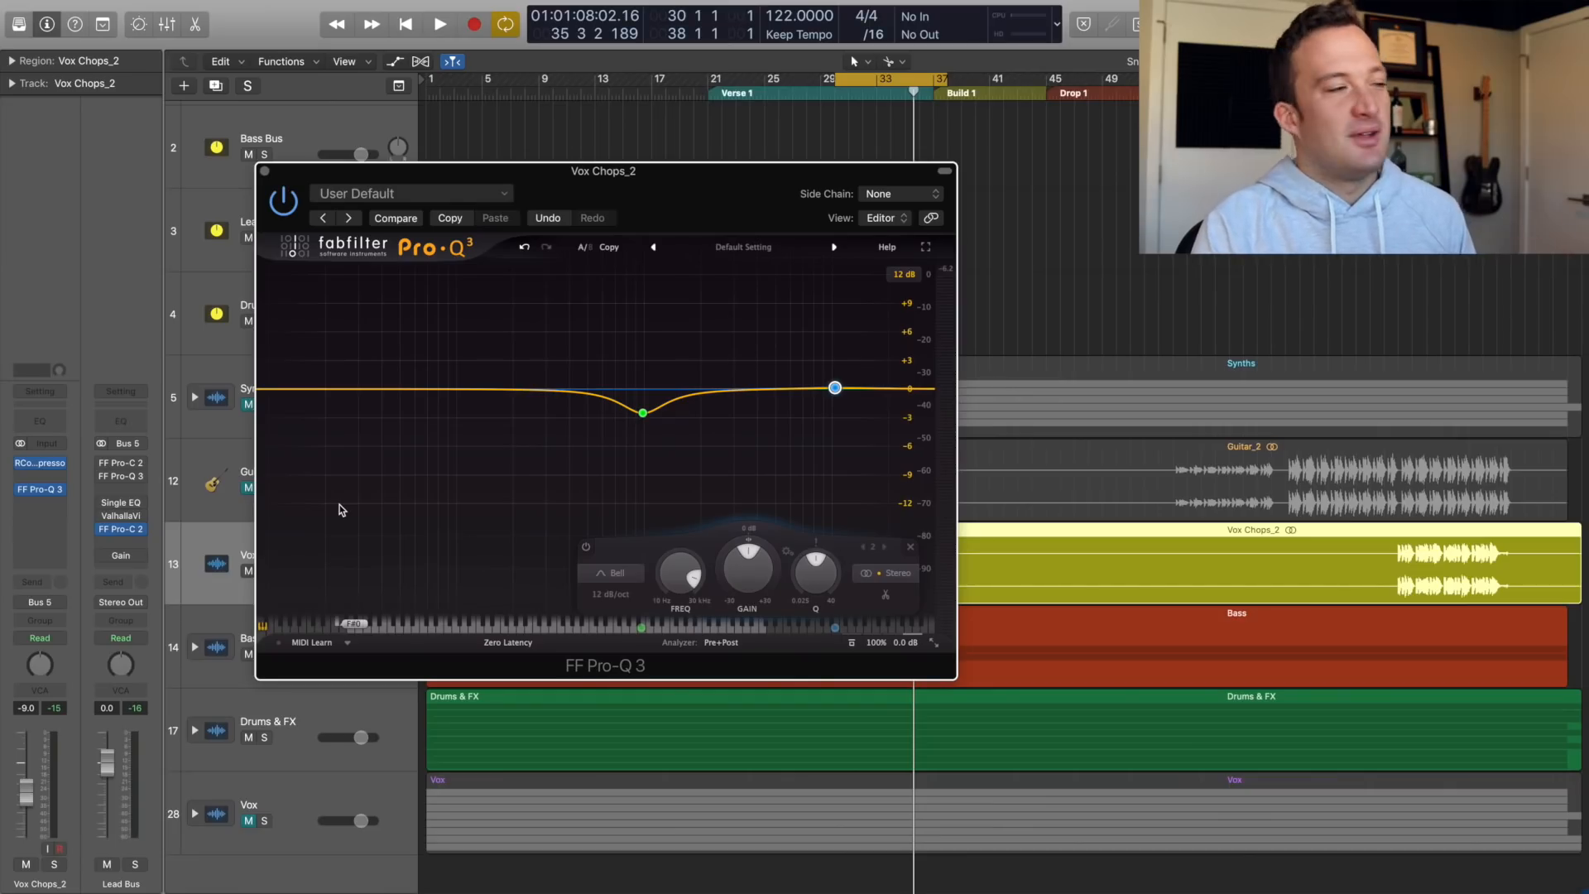
pyautogui.click(36, 479)
pyautogui.moveTo(87, 512)
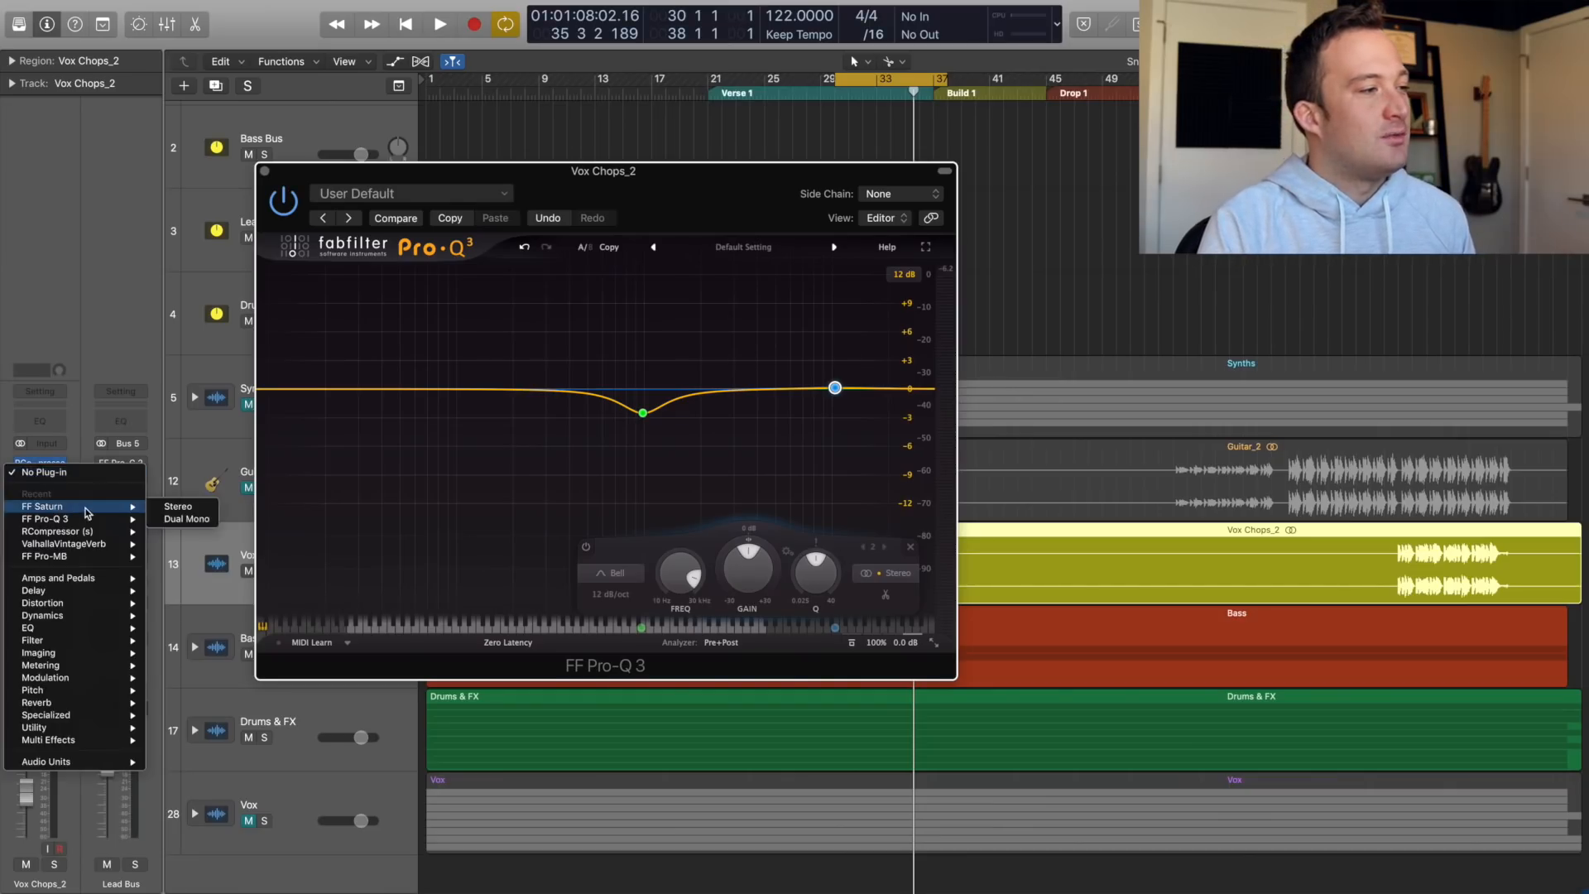
pyautogui.click(180, 506)
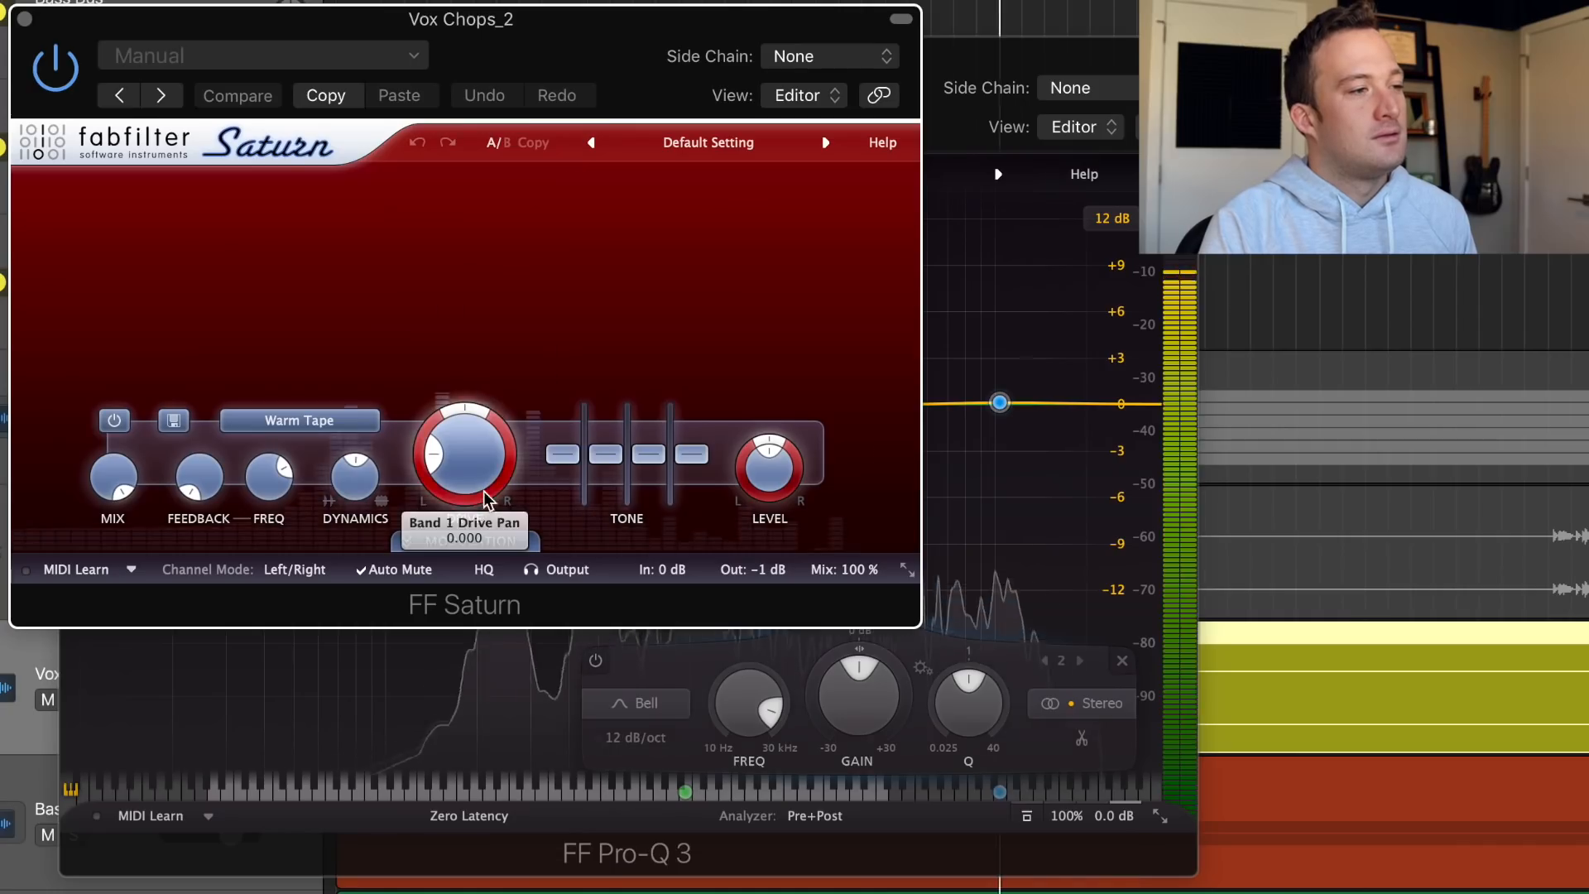
# - Raise Saturn's Warm Tape drive slightly and split off the highs with a crossover near 7.6 kHz while auditioning the loop
pyautogui.moveTo(487, 498)
pyautogui.mouseDown()
pyautogui.moveTo(430, 206)
pyautogui.moveTo(463, 502)
pyautogui.mouseUp()
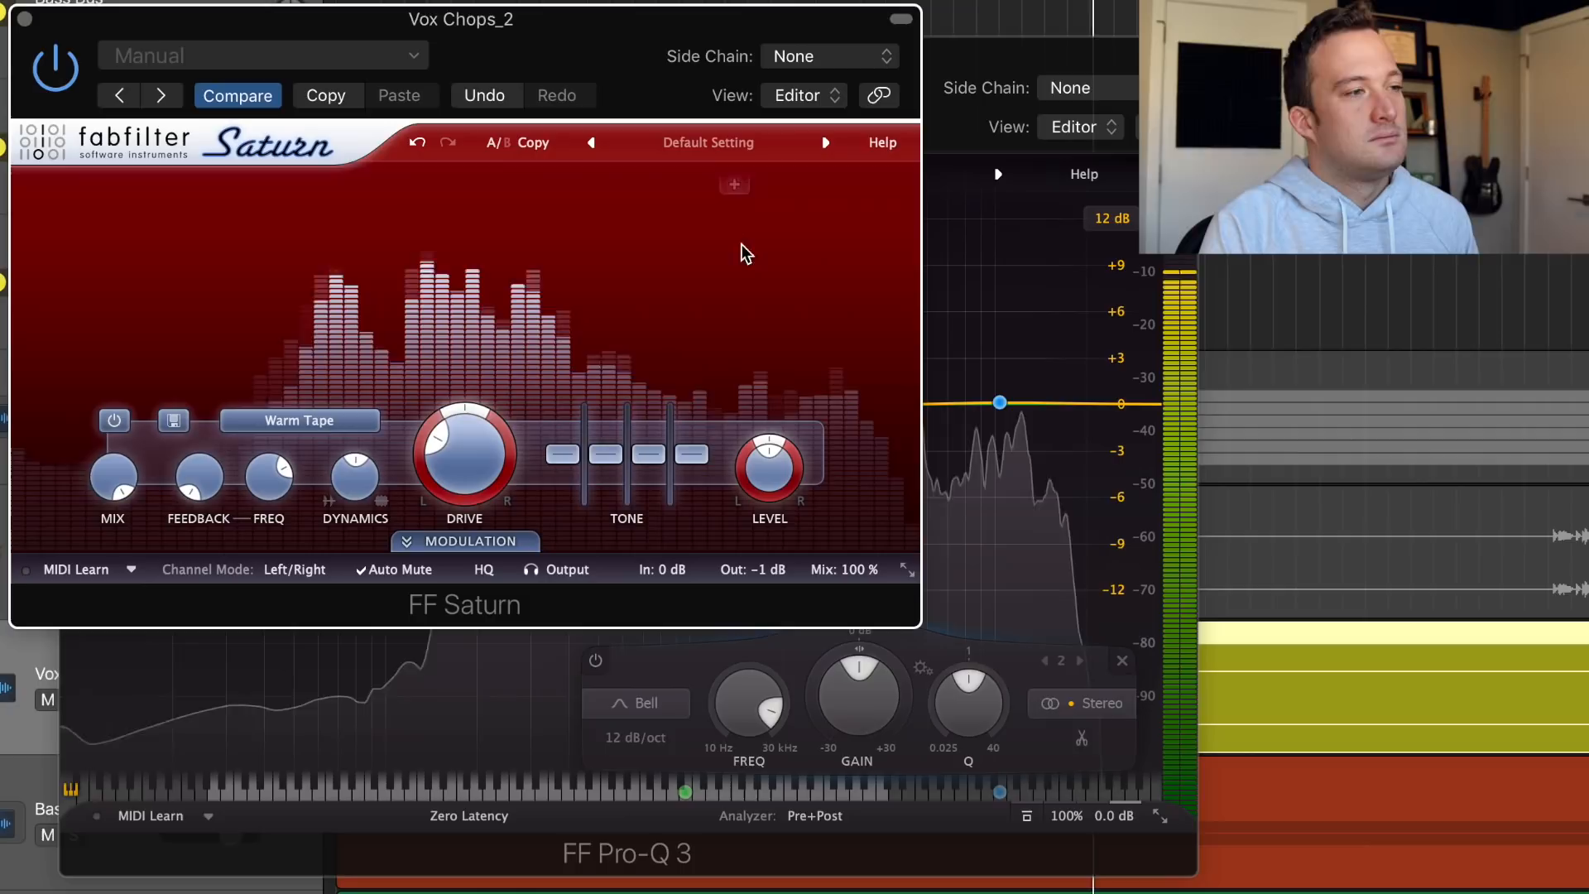
pyautogui.press('space')
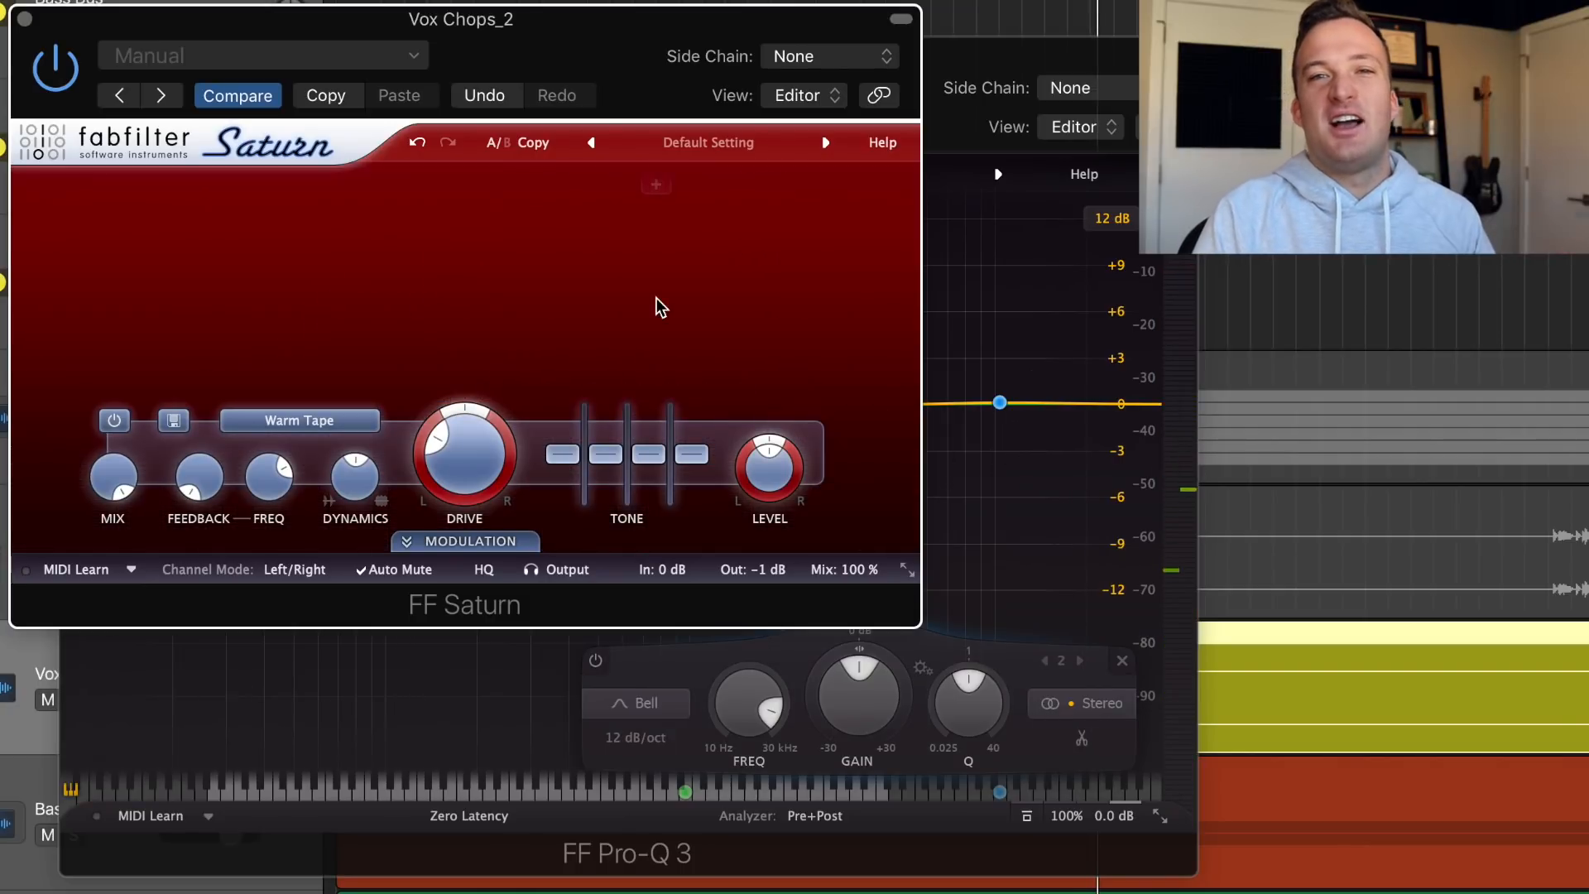
pyautogui.moveTo(676, 184); pyautogui.dragTo(796, 267)
pyautogui.press('space')
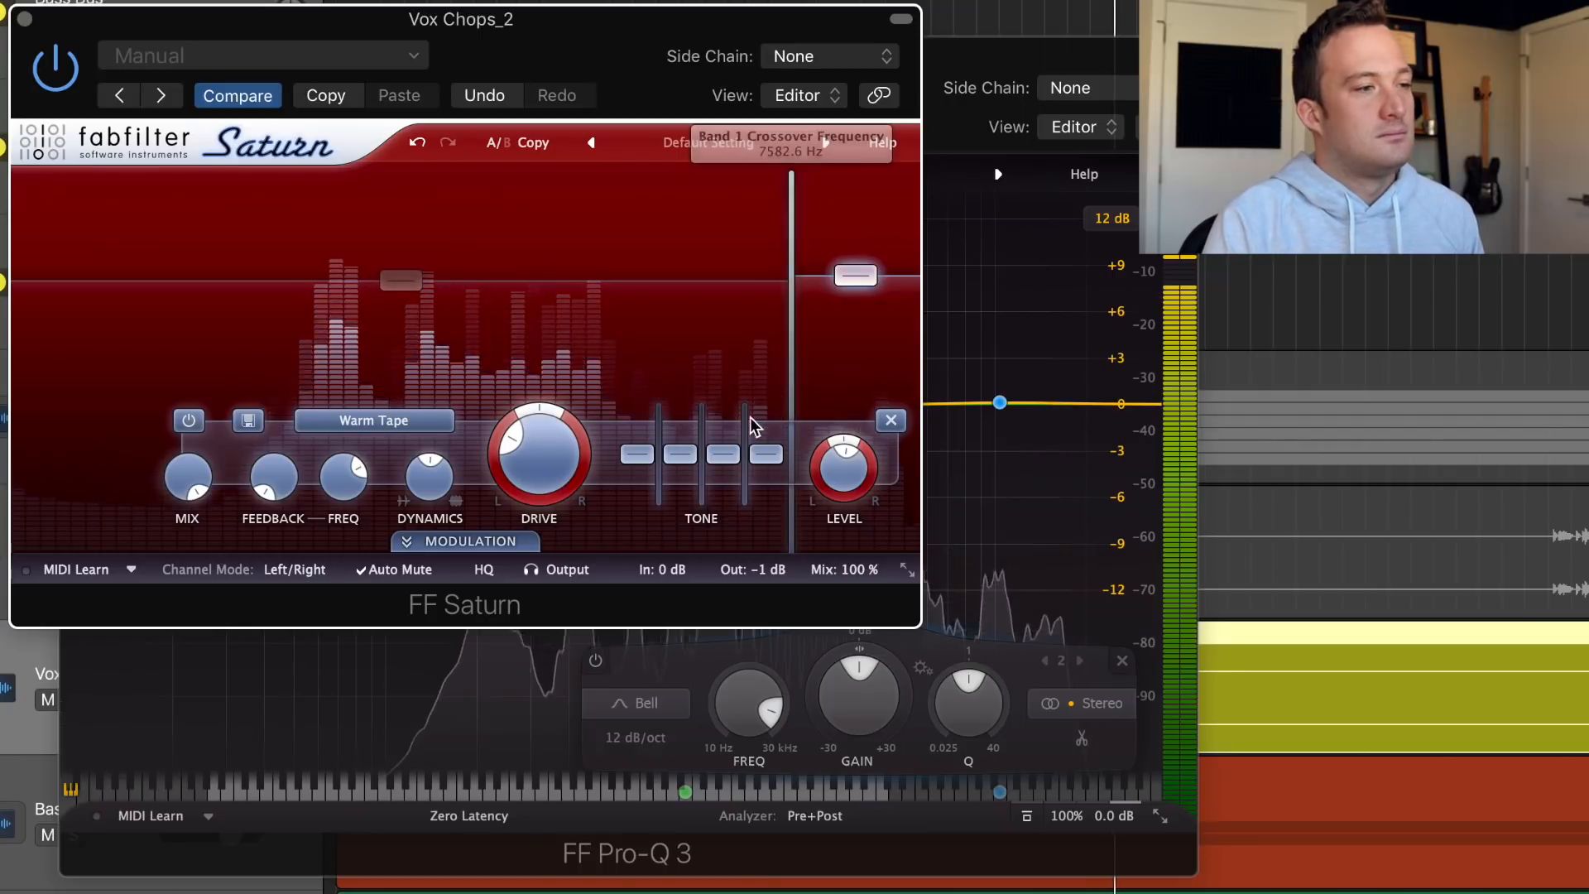
pyautogui.click(26, 20)
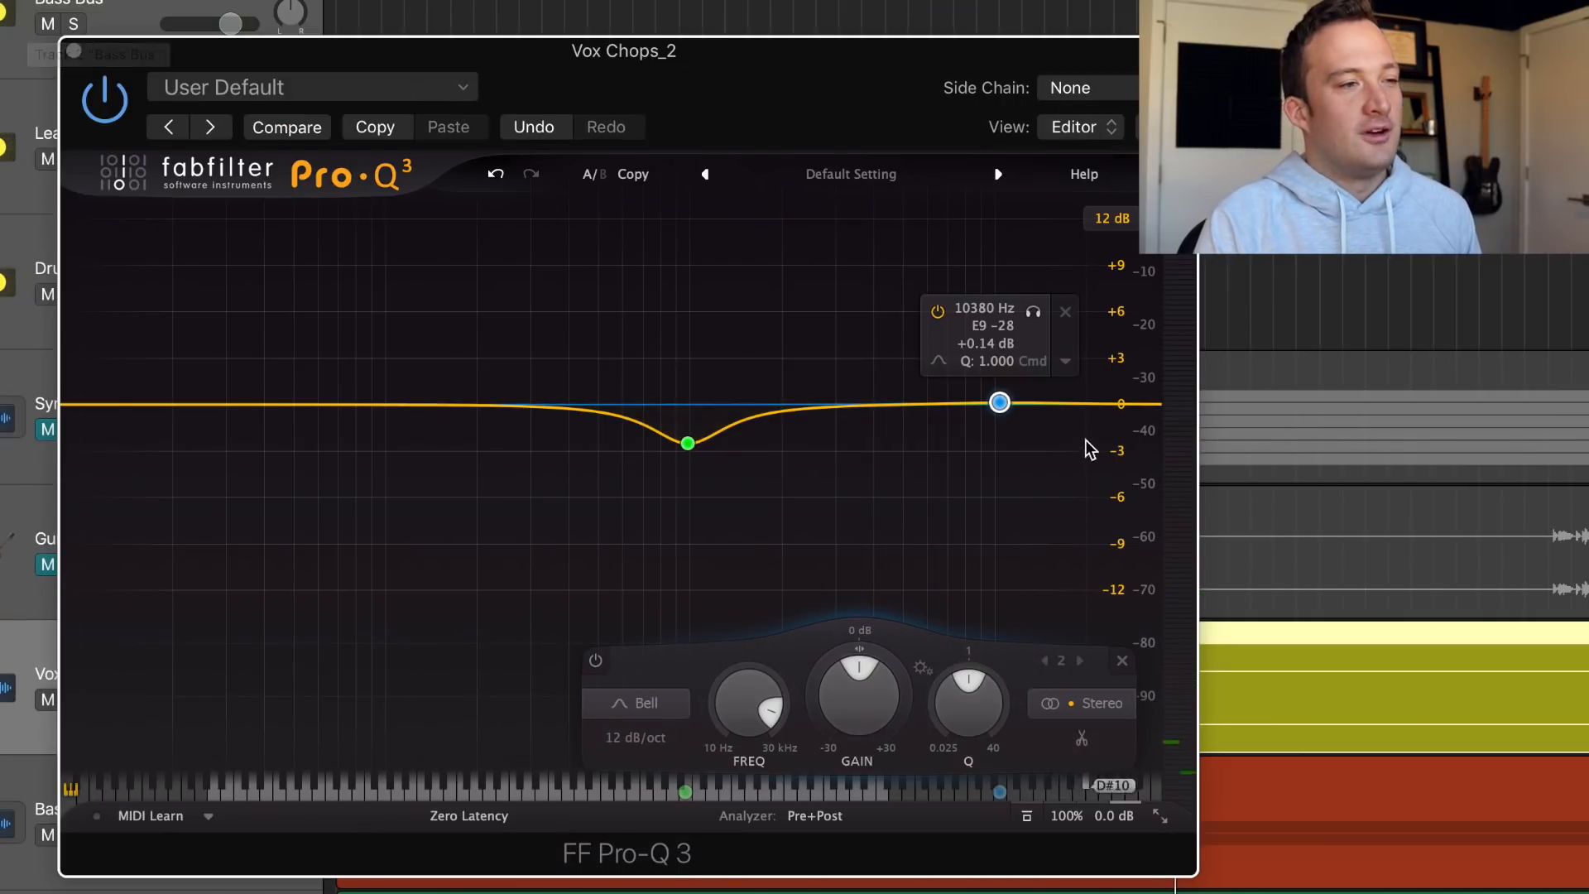
# - Move the 10380 Hz bell on Vox Chops_2 to about 374 Hz at -0.55 dB with a dynamic range of about -2.44 dB
pyautogui.moveTo(1000, 403); pyautogui.dragTo(550, 414)
pyautogui.moveTo(506, 728); pyautogui.dragTo(502, 763)
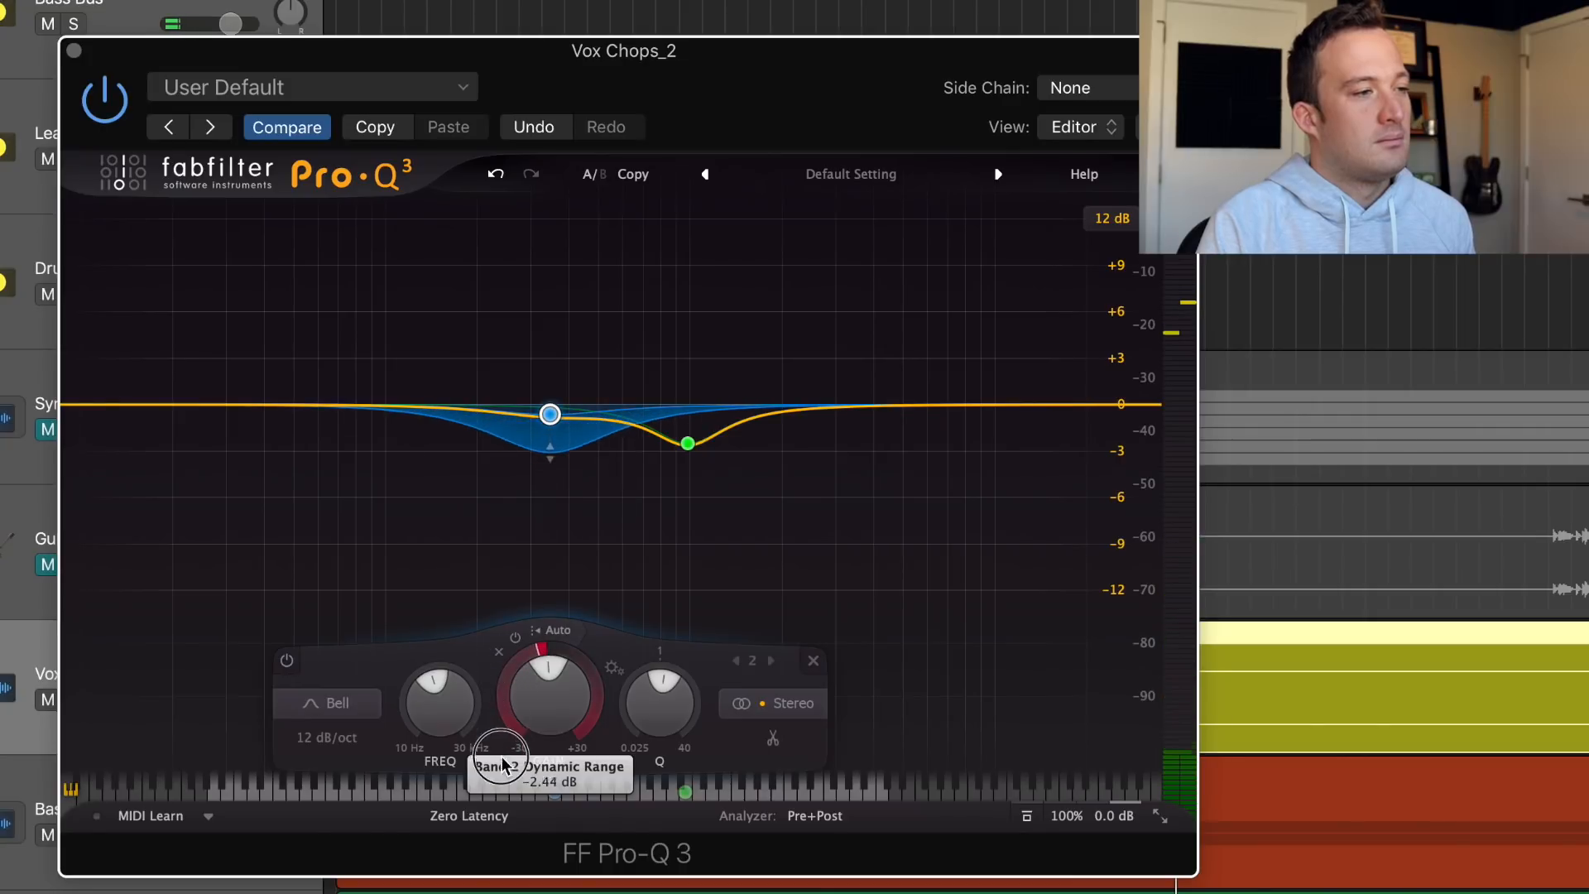
pyautogui.moveTo(550, 414)
pyautogui.mouseDown()
pyautogui.moveTo(560, 503)
pyautogui.moveTo(554, 395)
pyautogui.moveTo(560, 413)
pyautogui.mouseUp()
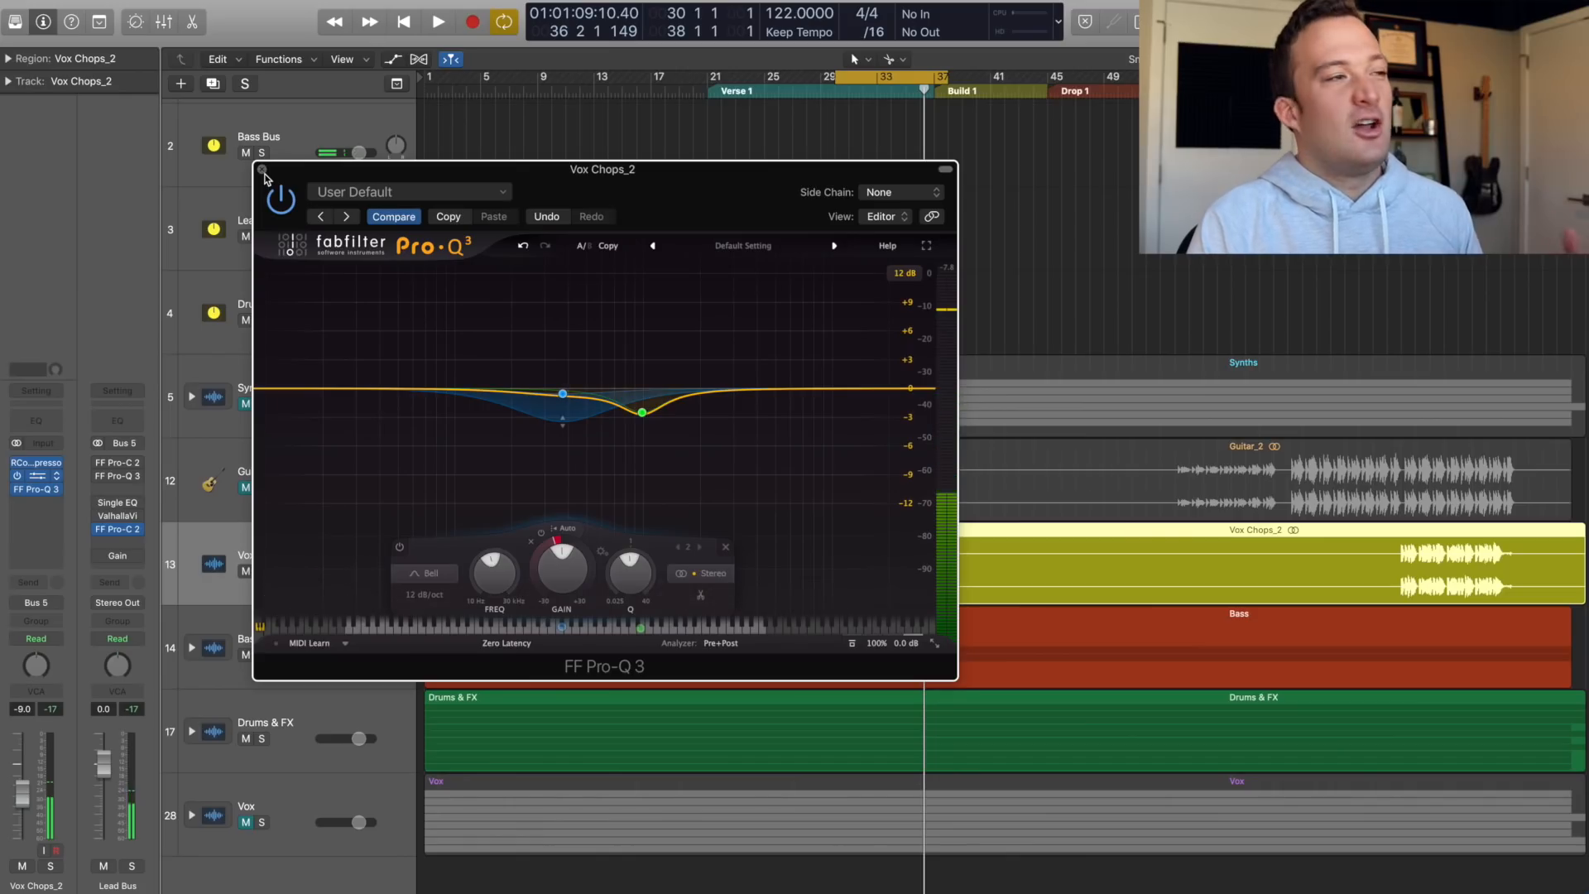
pyautogui.click(263, 172)
# - Open ADPTR MetricAB on the Stereo Out and compare the mix with the reference Enough Of You (Extended Mix)
pyautogui.click(259, 222)
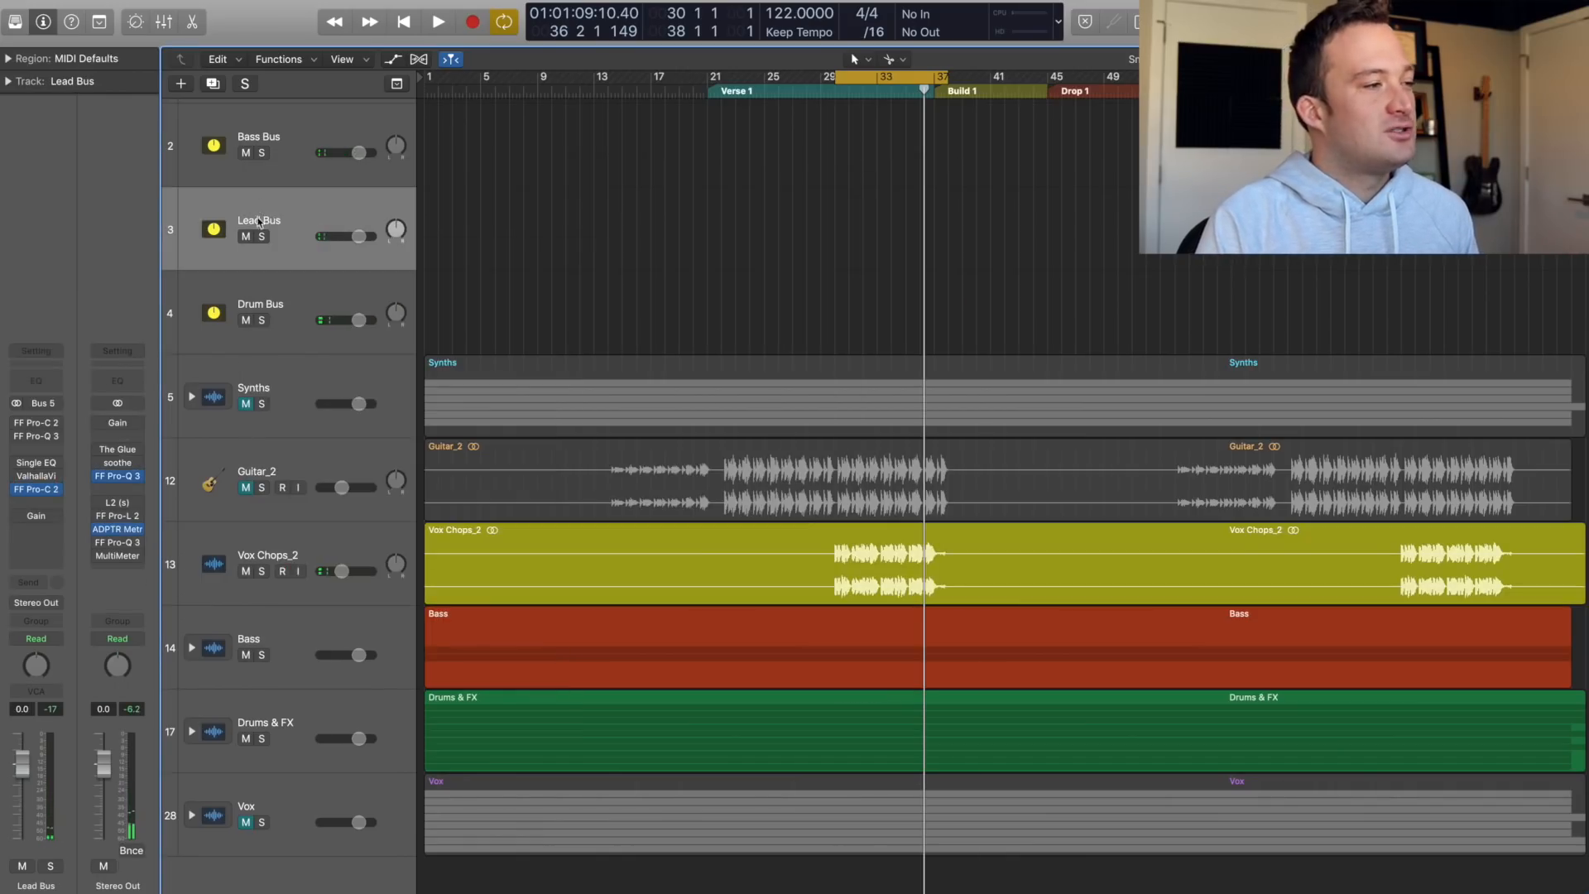
pyautogui.click(119, 530)
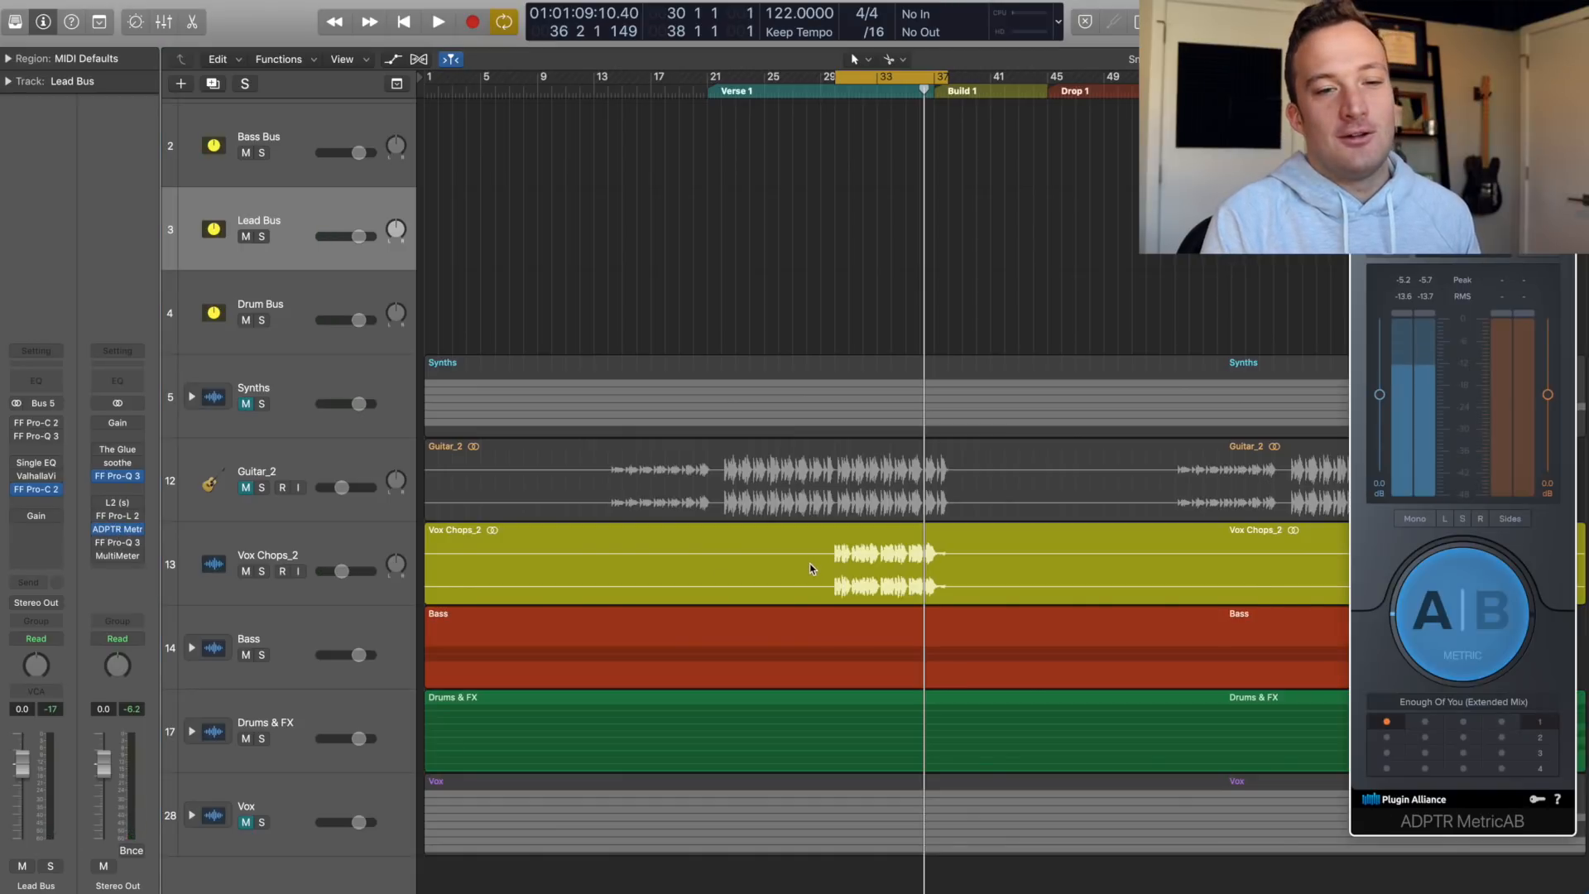
pyautogui.click(1440, 637)
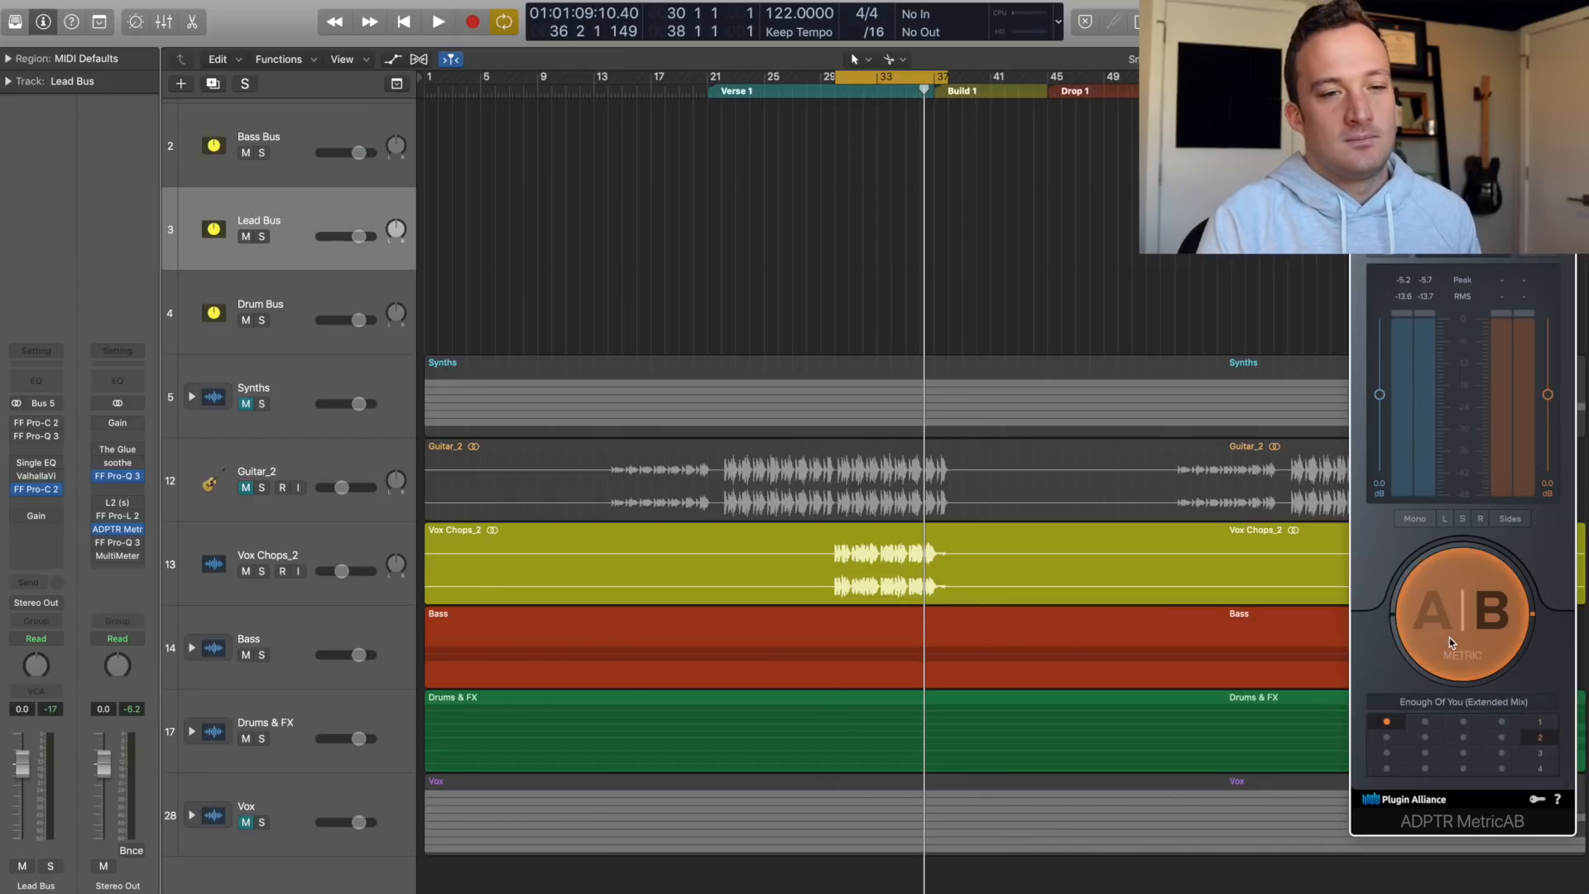
pyautogui.press('space')
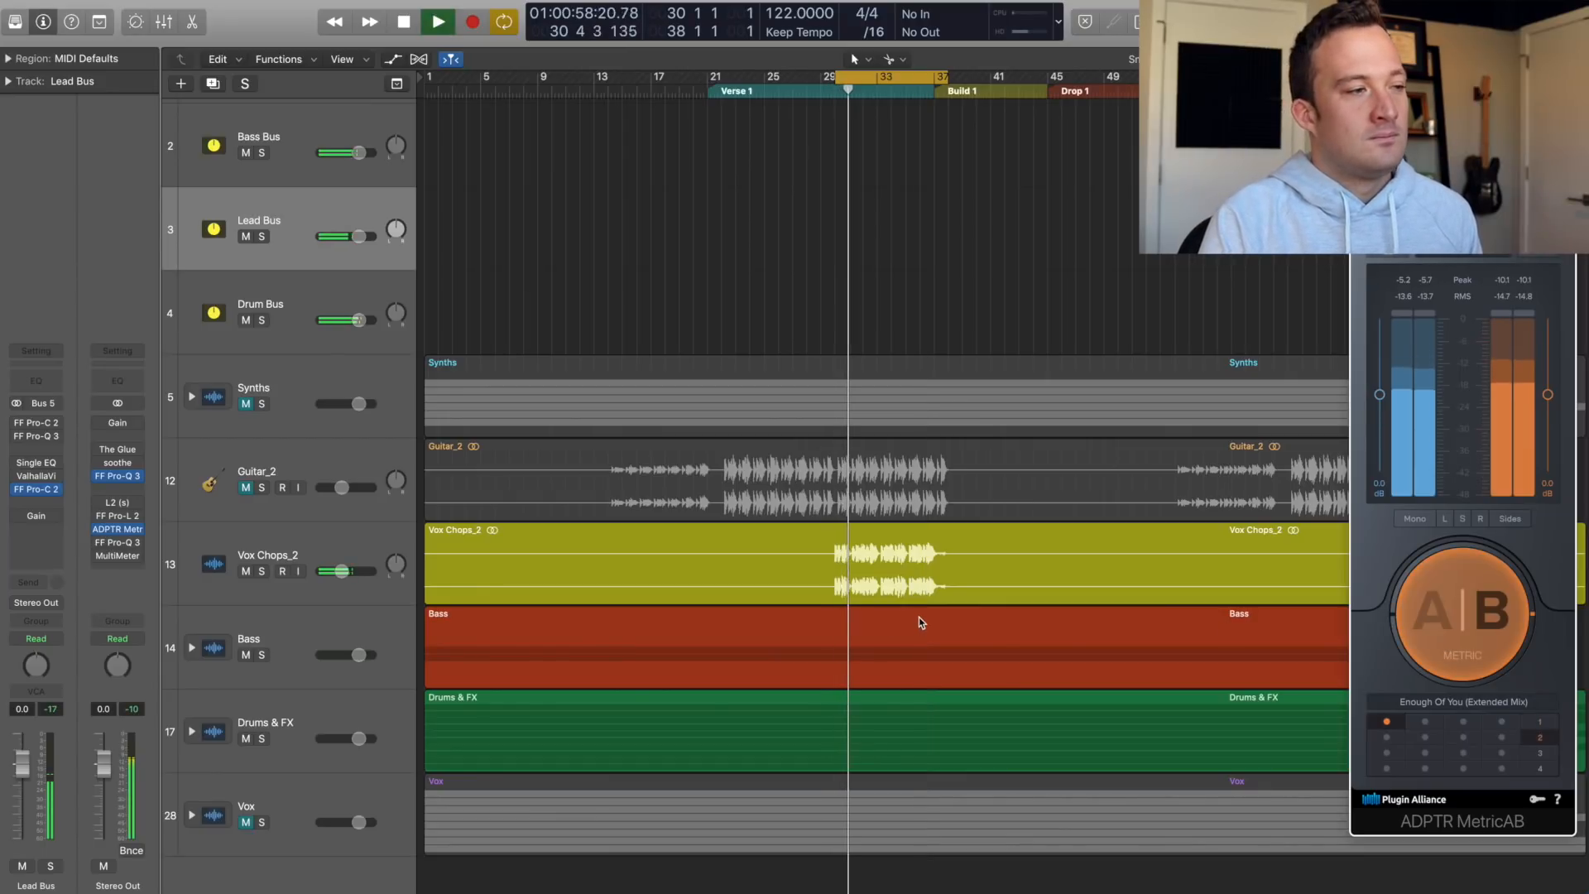
pyautogui.click(1456, 641)
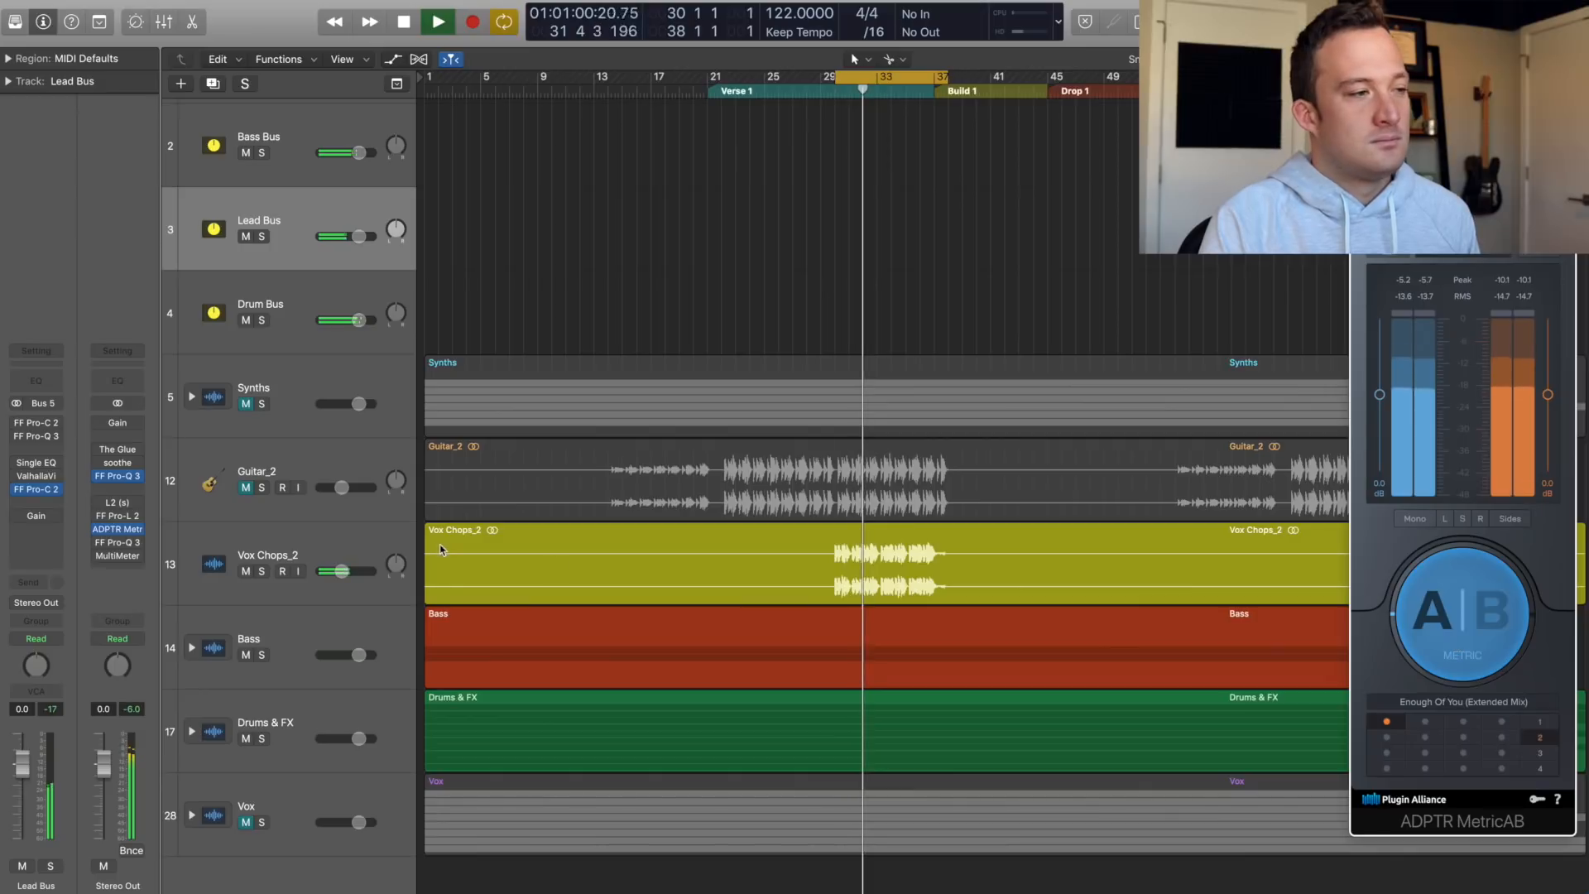
# - Select Vox Chops_2 and compare the looping mix against the reference again at a lower system volume
pyautogui.click(1320, 579)
pyautogui.press('space')
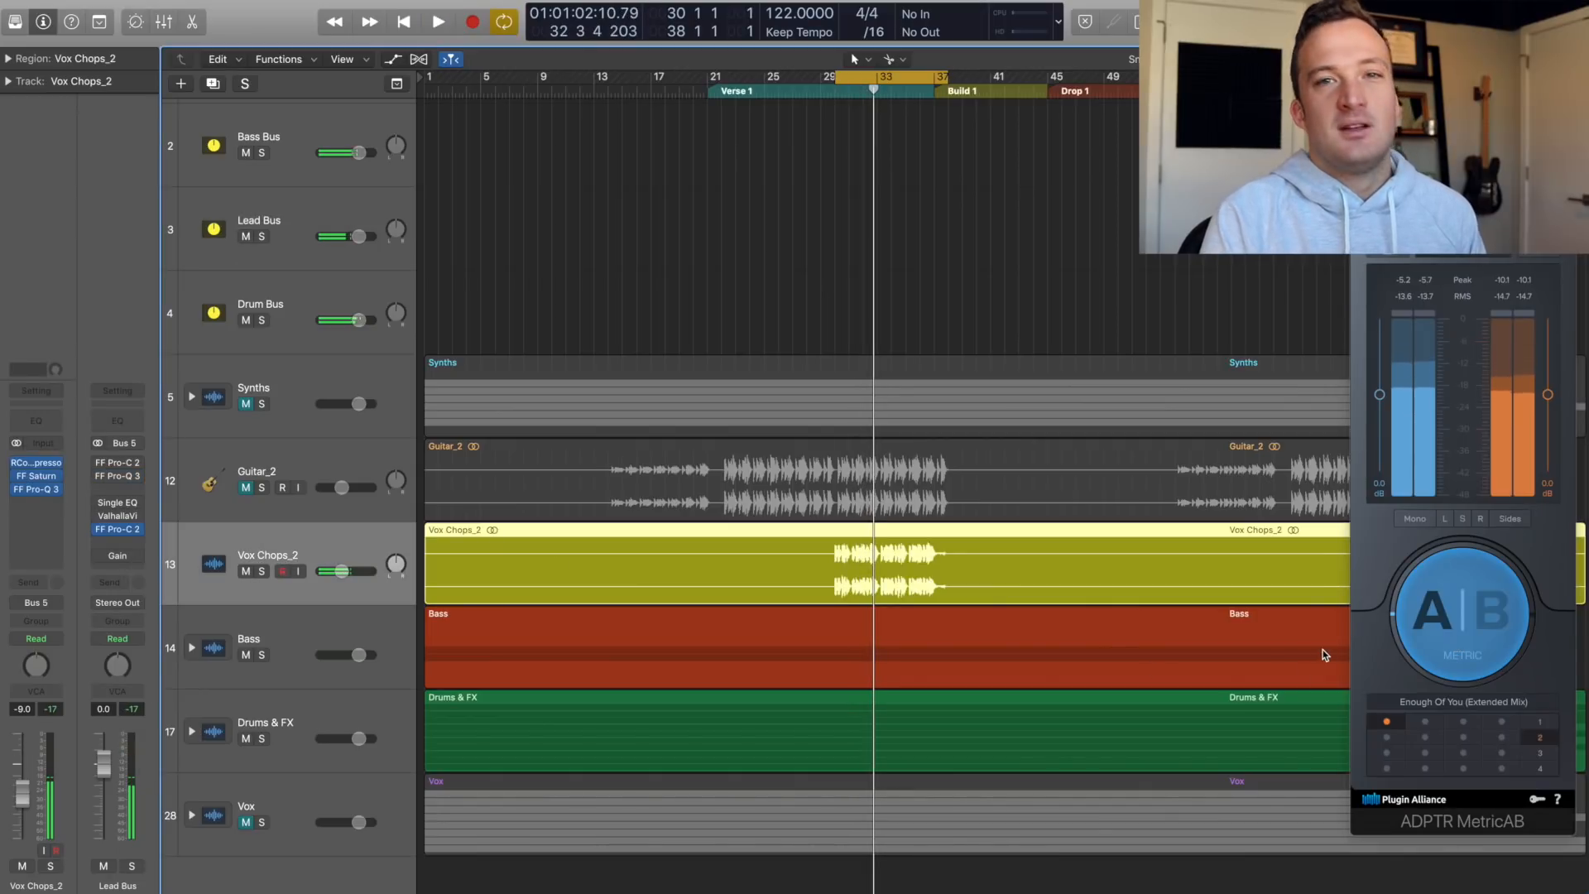
pyautogui.press('space')
pyautogui.press('XF86AudioLowerVolume')
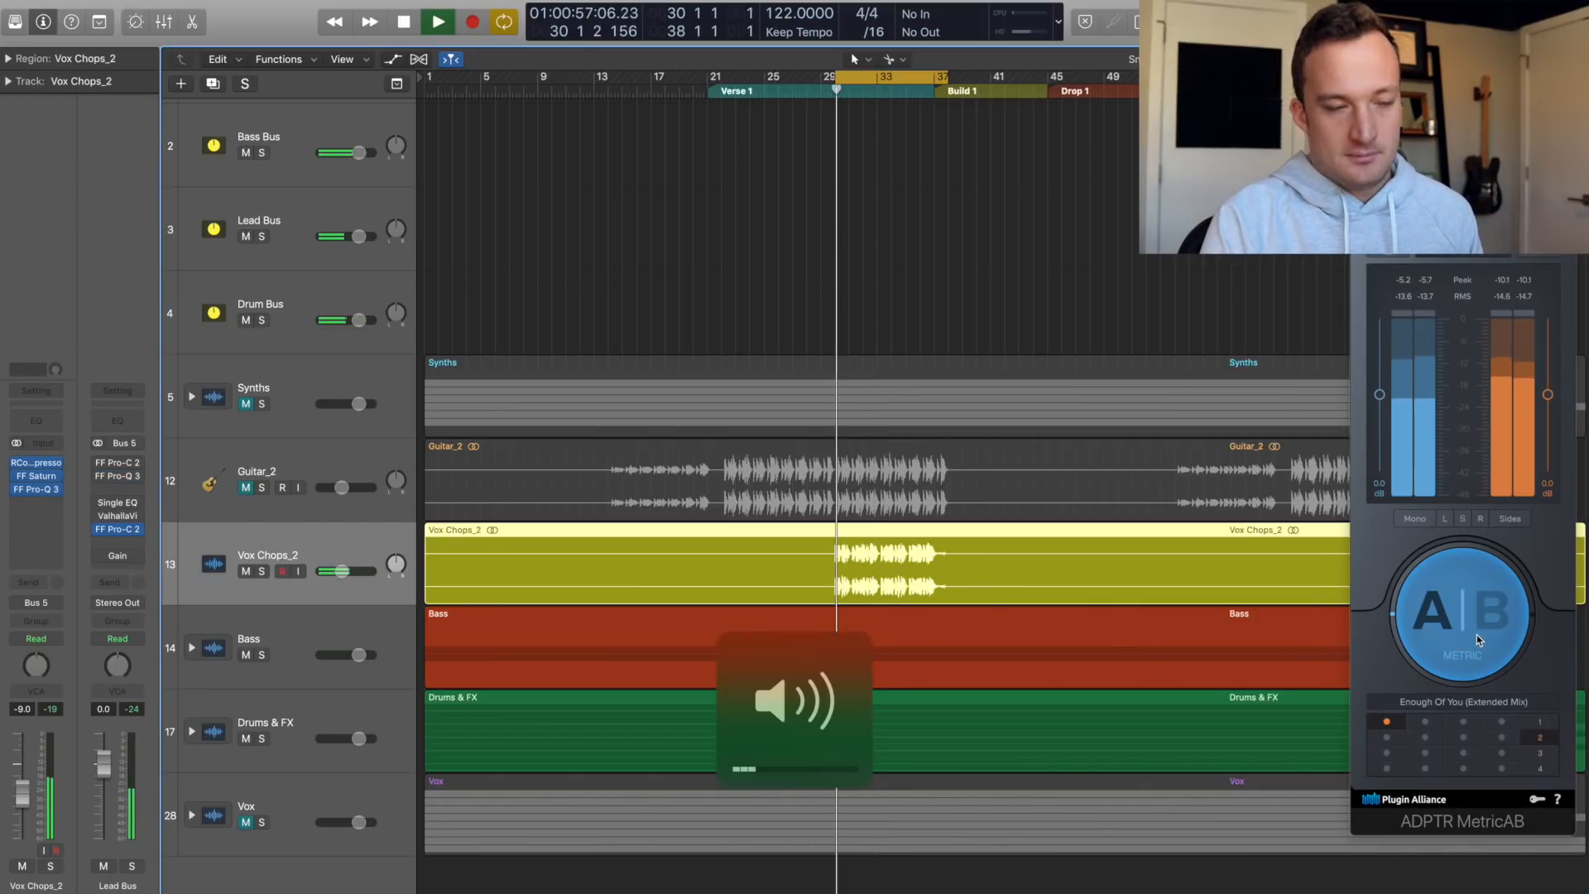
pyautogui.click(1450, 639)
pyautogui.click(1446, 637)
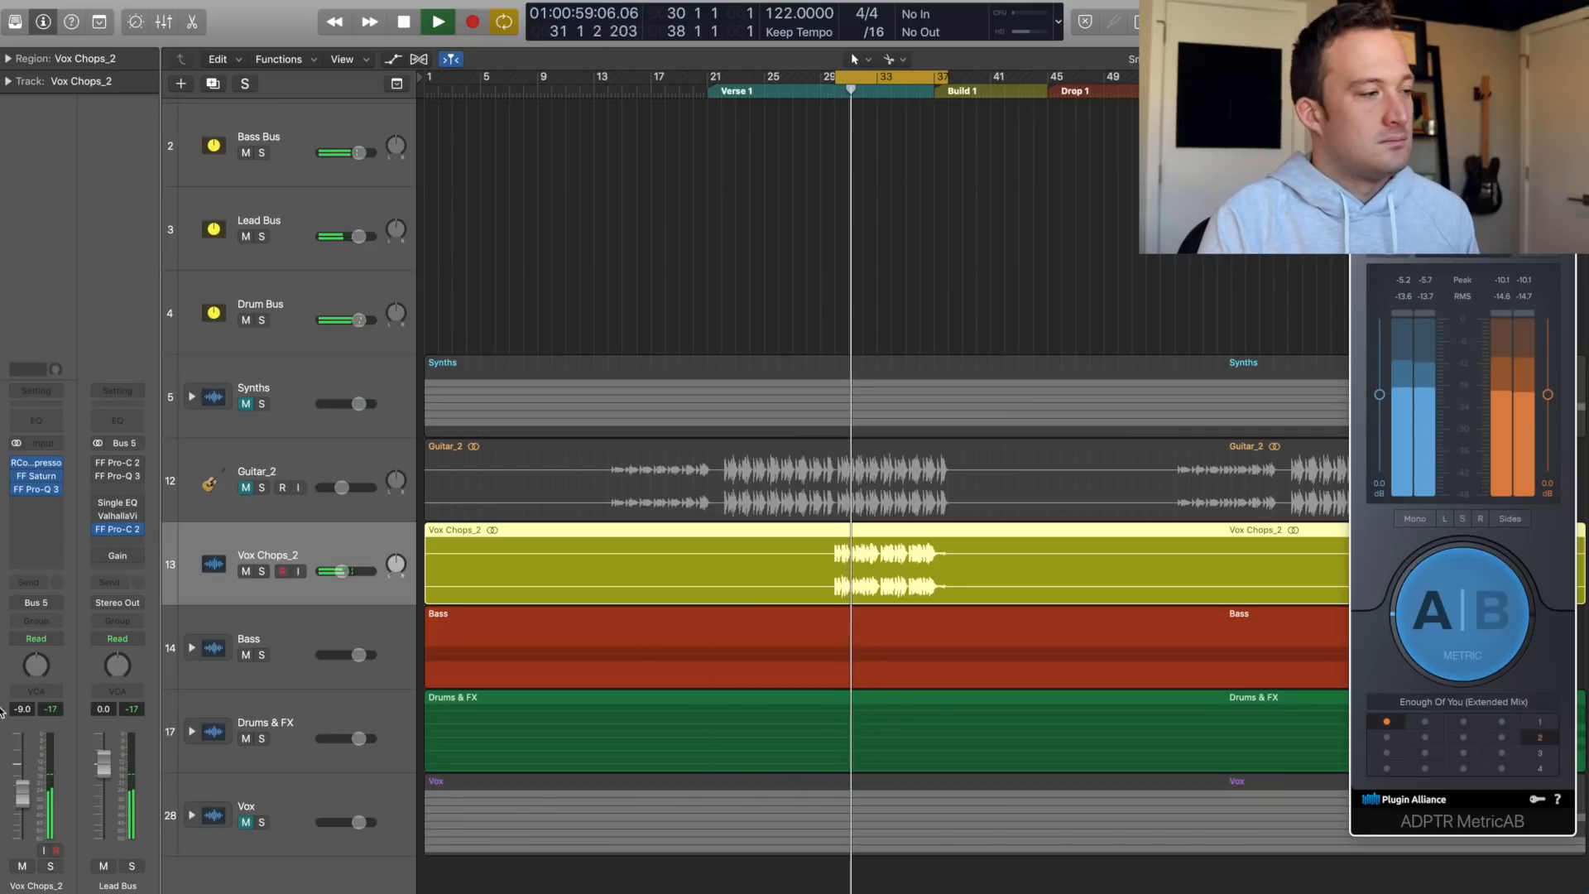
# - Fine-tune the Vox Chops_2 fader to -3.0 dB while switching between the mix and the MetricAB reference
pyautogui.moveTo(17, 721); pyautogui.dragTo(17, 719)
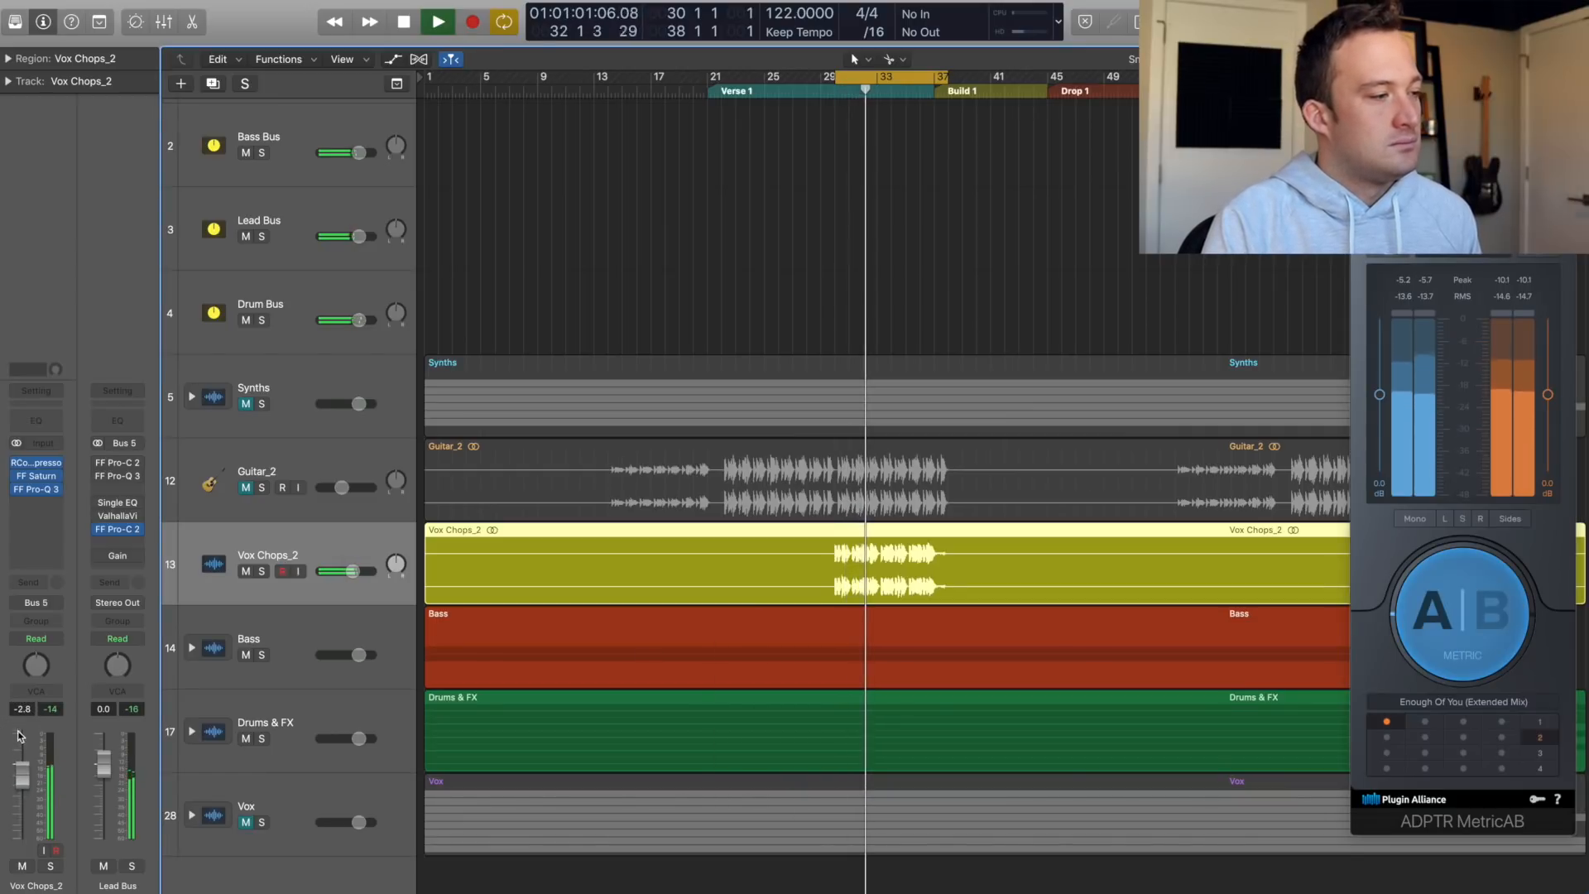
pyautogui.click(1433, 658)
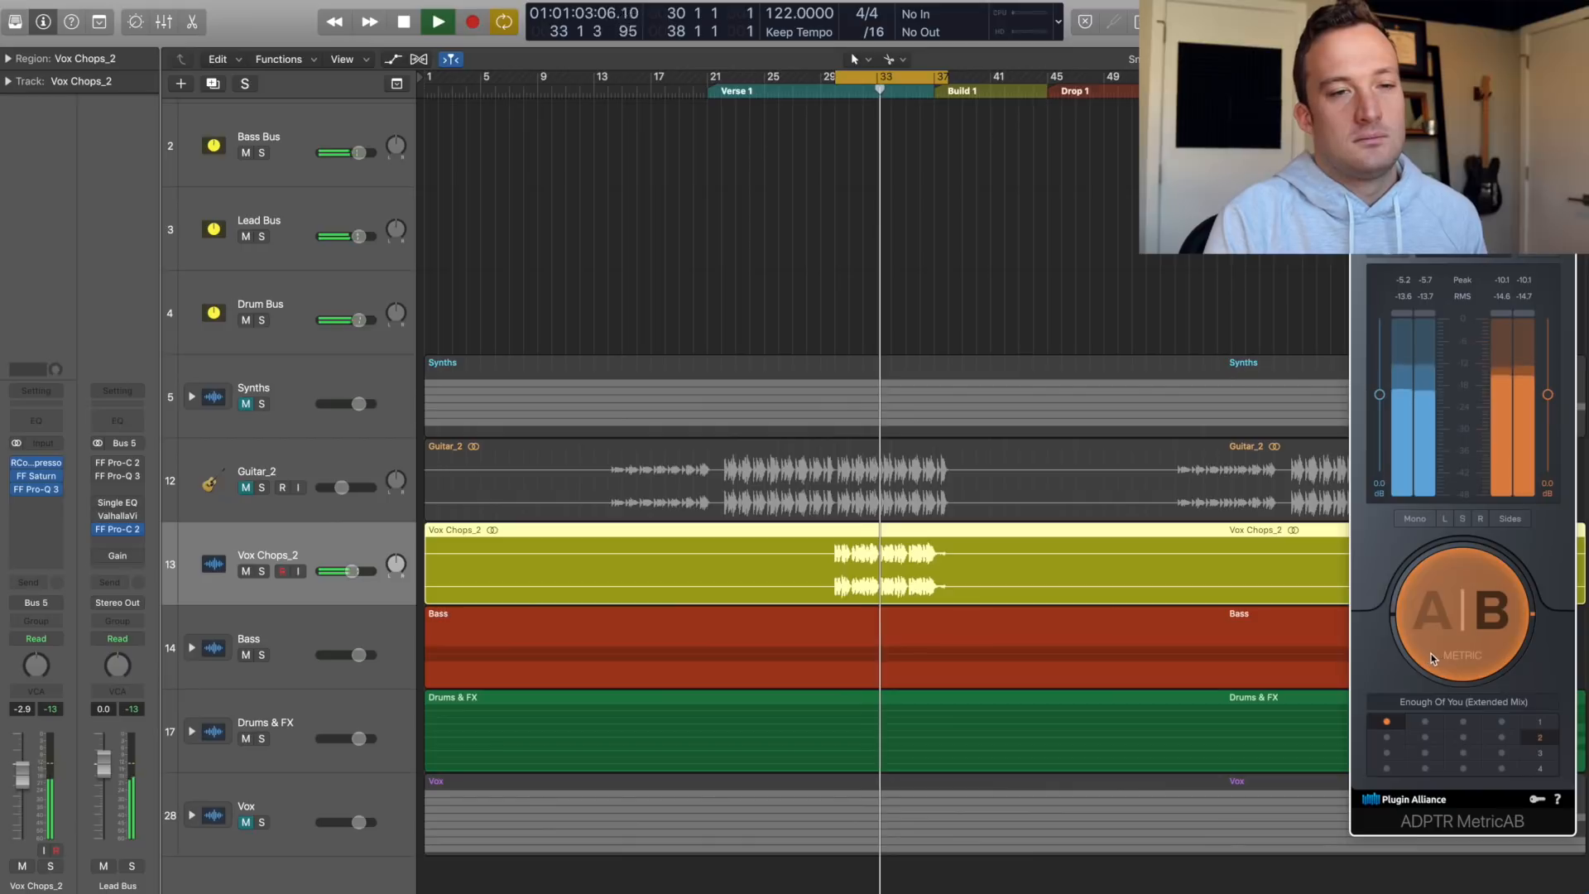
pyautogui.click(1457, 646)
pyautogui.moveTo(29, 778); pyautogui.dragTo(27, 782)
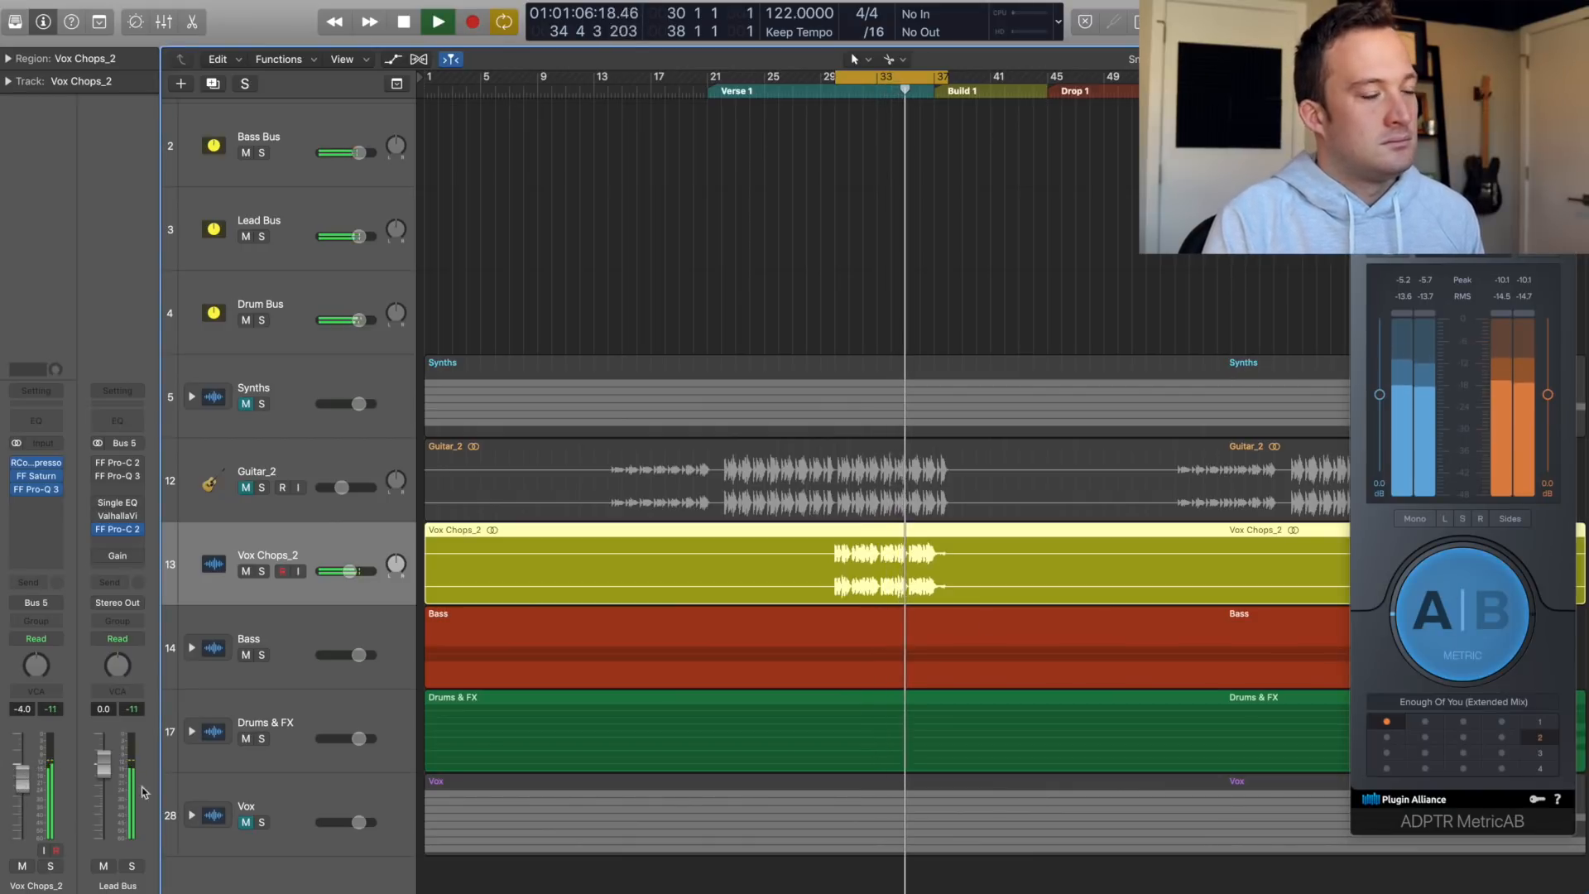
pyautogui.click(1482, 621)
pyautogui.click(1482, 620)
pyautogui.moveTo(18, 777); pyautogui.dragTo(18, 774)
pyautogui.click(1461, 631)
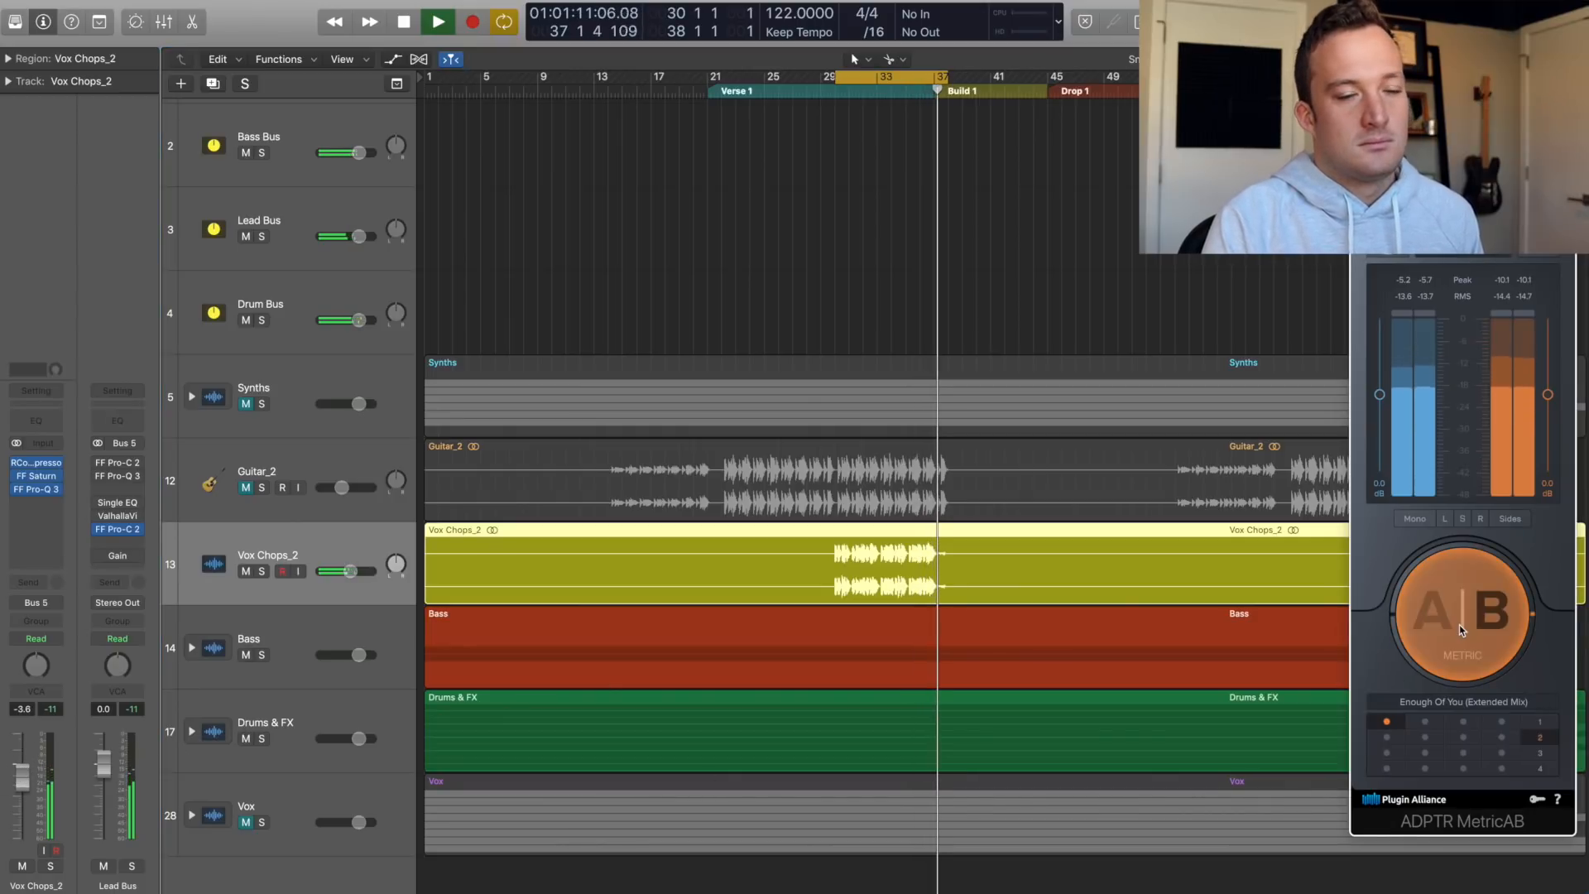
pyautogui.click(1460, 631)
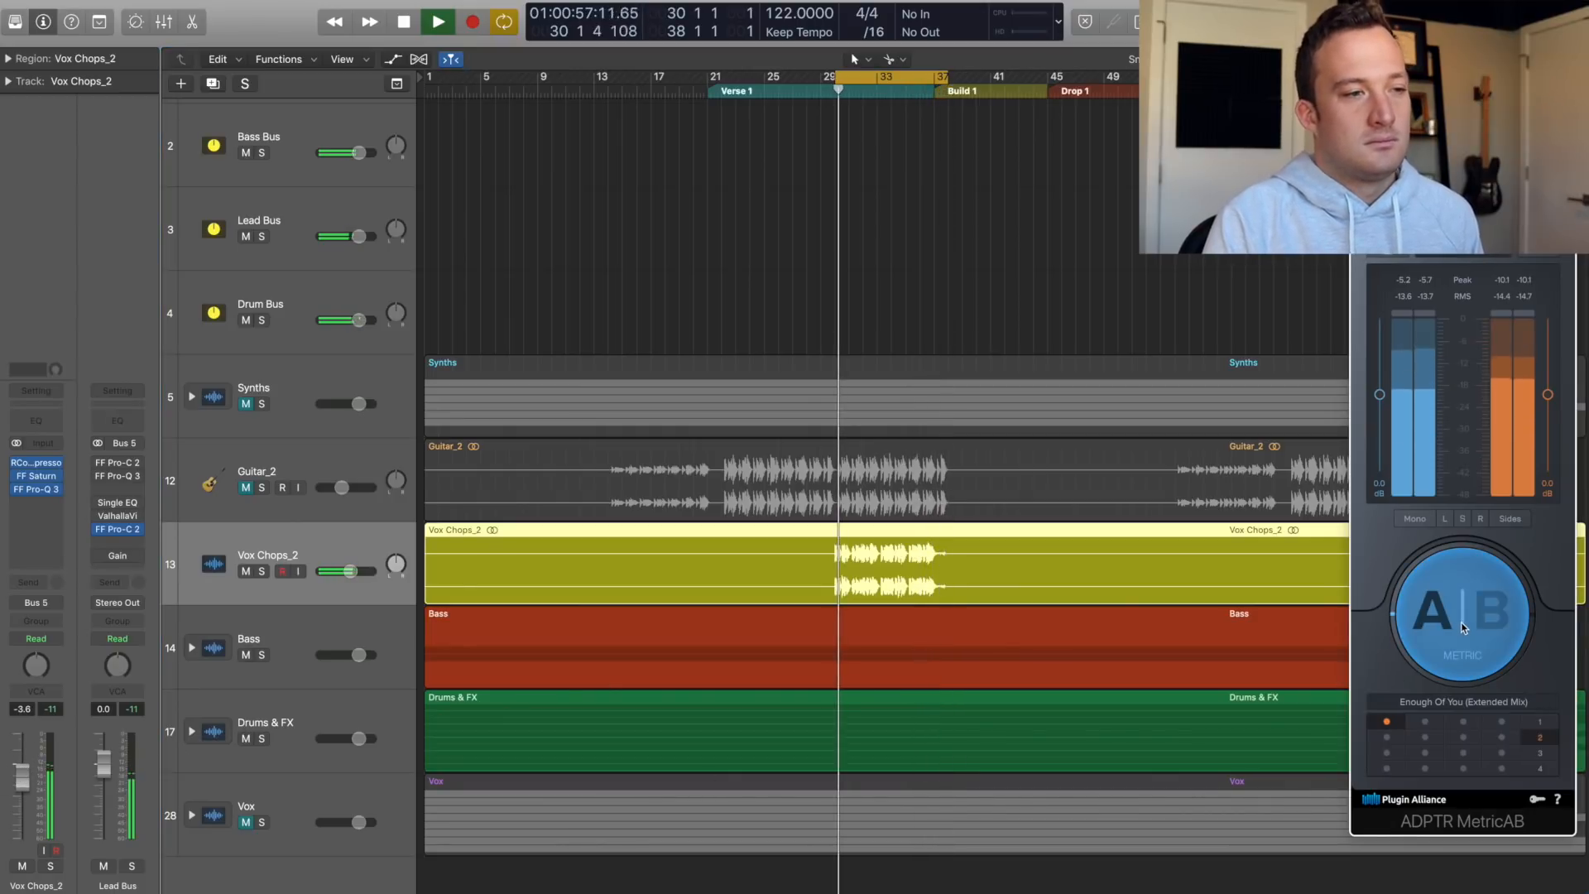
pyautogui.click(1460, 630)
pyautogui.click(1460, 630)
pyautogui.moveTo(22, 762); pyautogui.dragTo(21, 757)
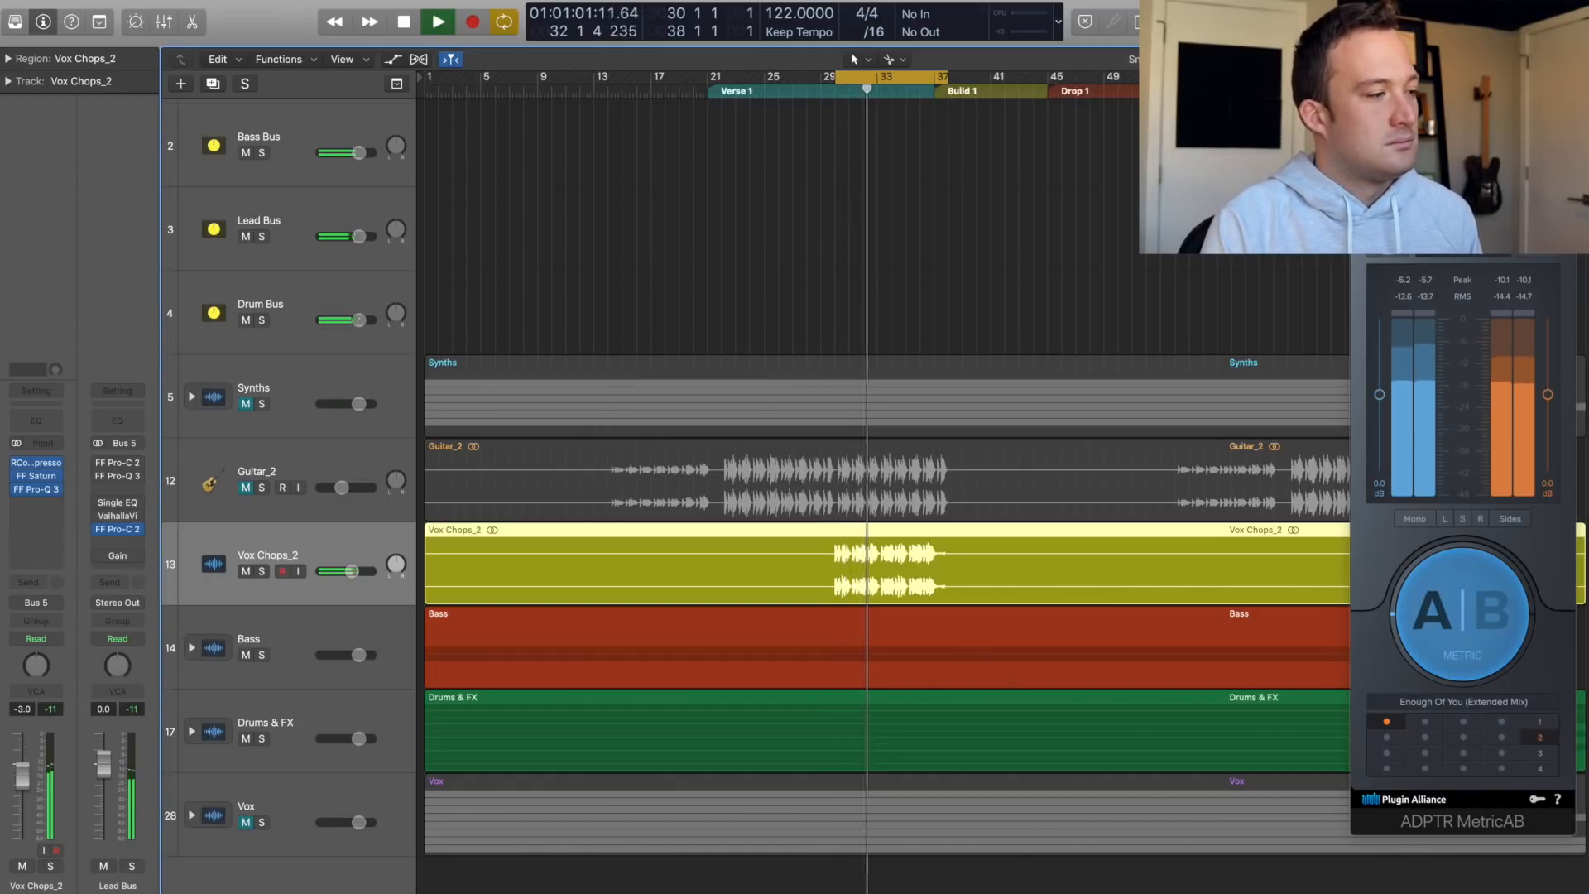
pyautogui.click(1462, 607)
pyautogui.click(1462, 606)
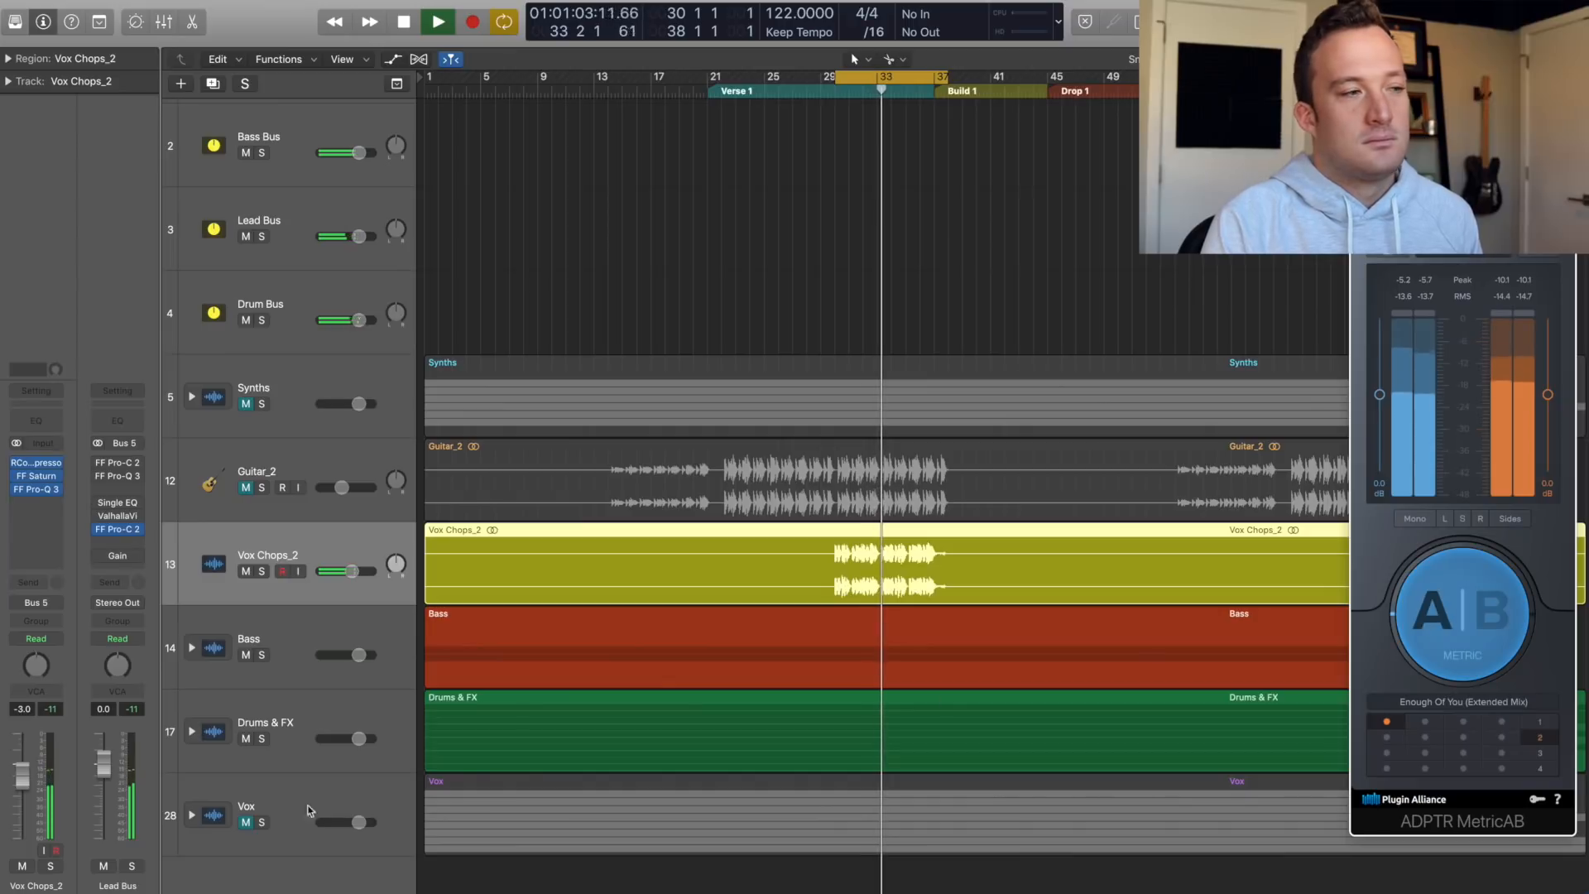
pyautogui.click(23, 761)
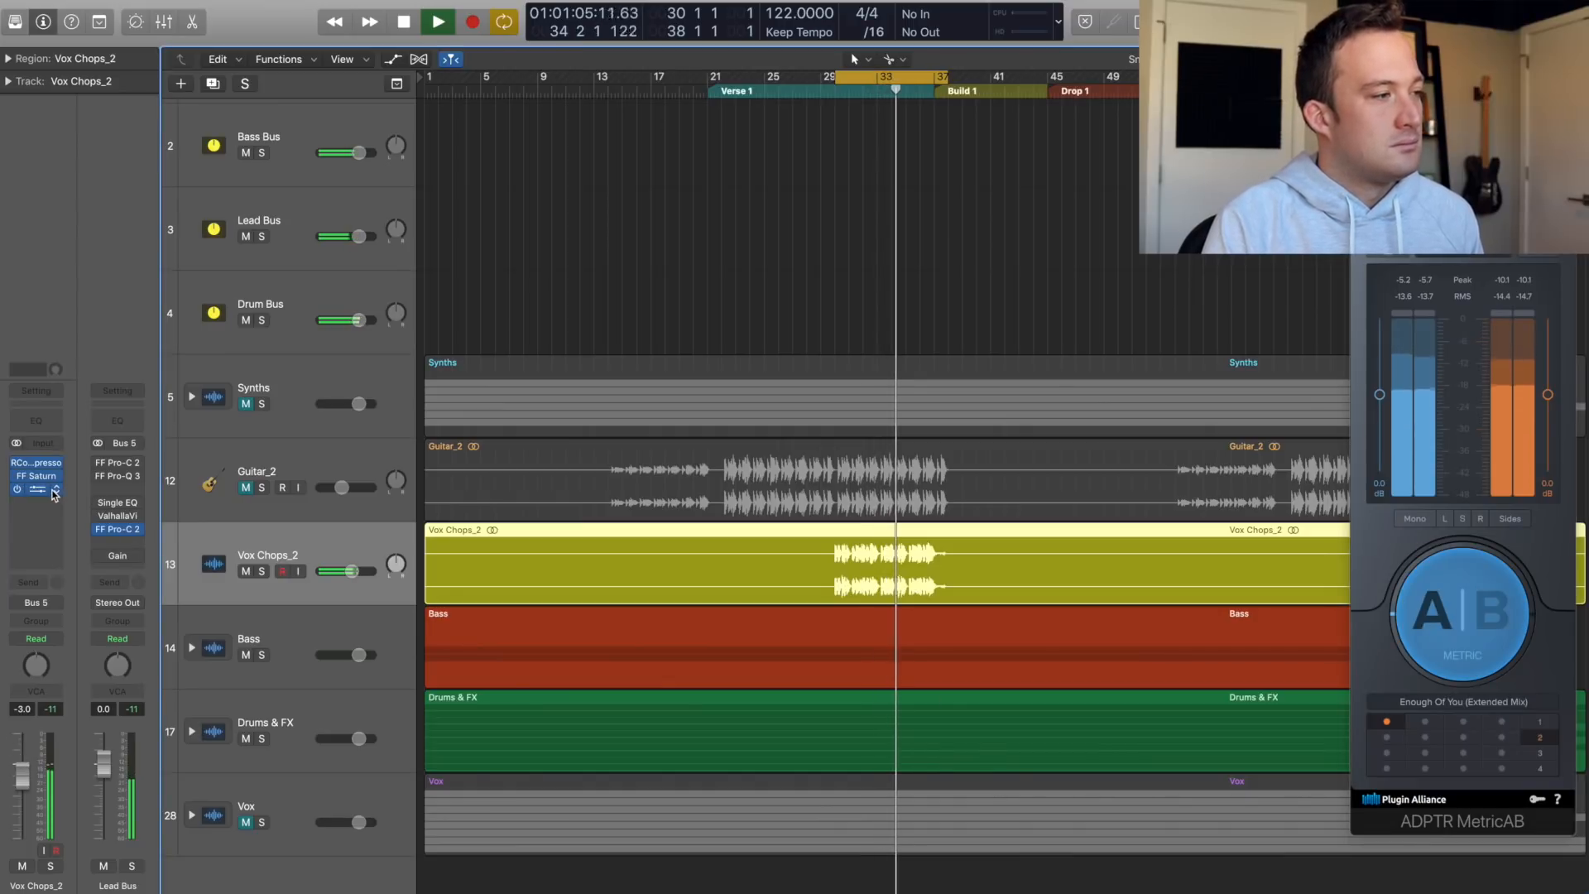
# - In the Stereo Out's Pro-Q 3, isolate the low mids with the high cut at 1000 Hz and the low cut at 300 Hz
pyautogui.press('space')
pyautogui.click(293, 295)
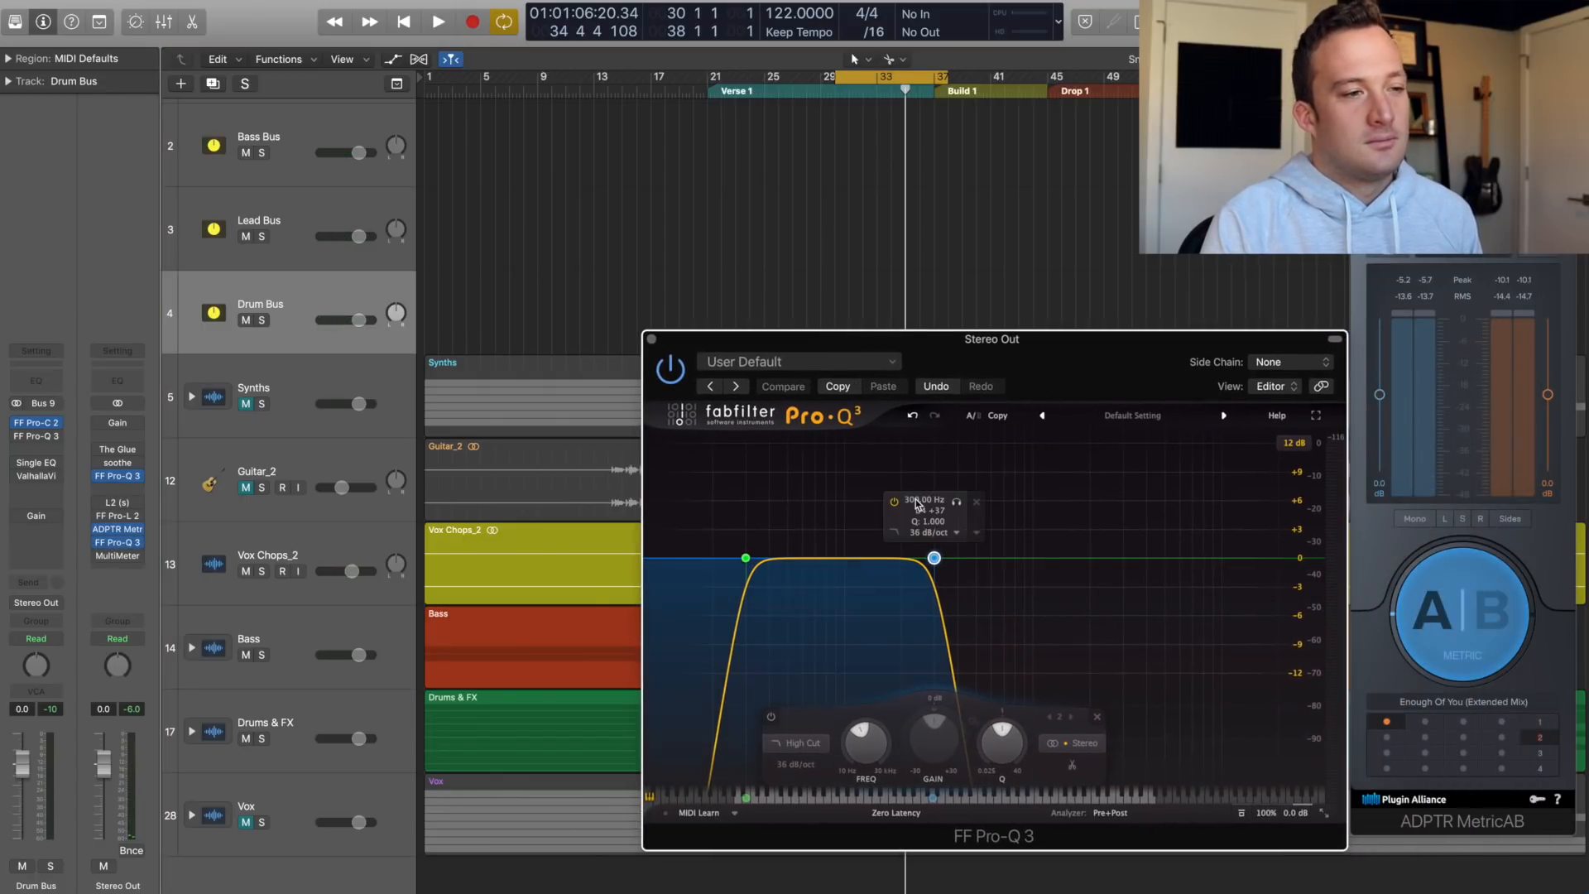
pyautogui.write('1000')
pyautogui.press('Return')
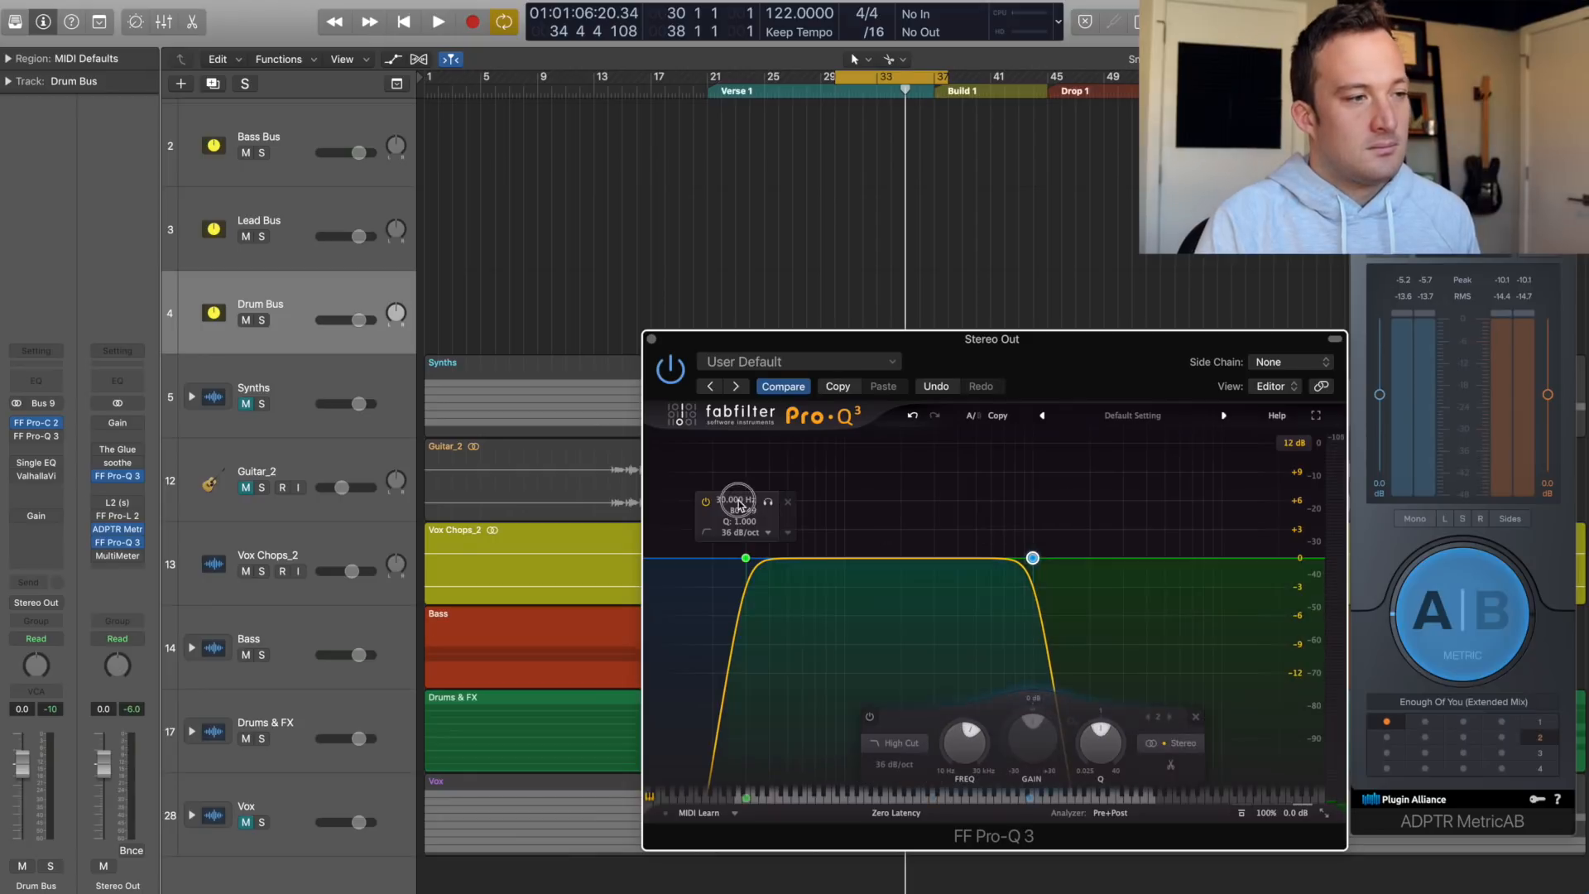
pyautogui.doubleClick(737, 499)
pyautogui.write('300')
pyautogui.press('Return')
# - Play the reference through the 300–1000 Hz filter and place the Vox Chops_2 Pro-Q 3 clear of the Stereo Out EQ
pyautogui.click(1462, 613)
pyautogui.press('space')
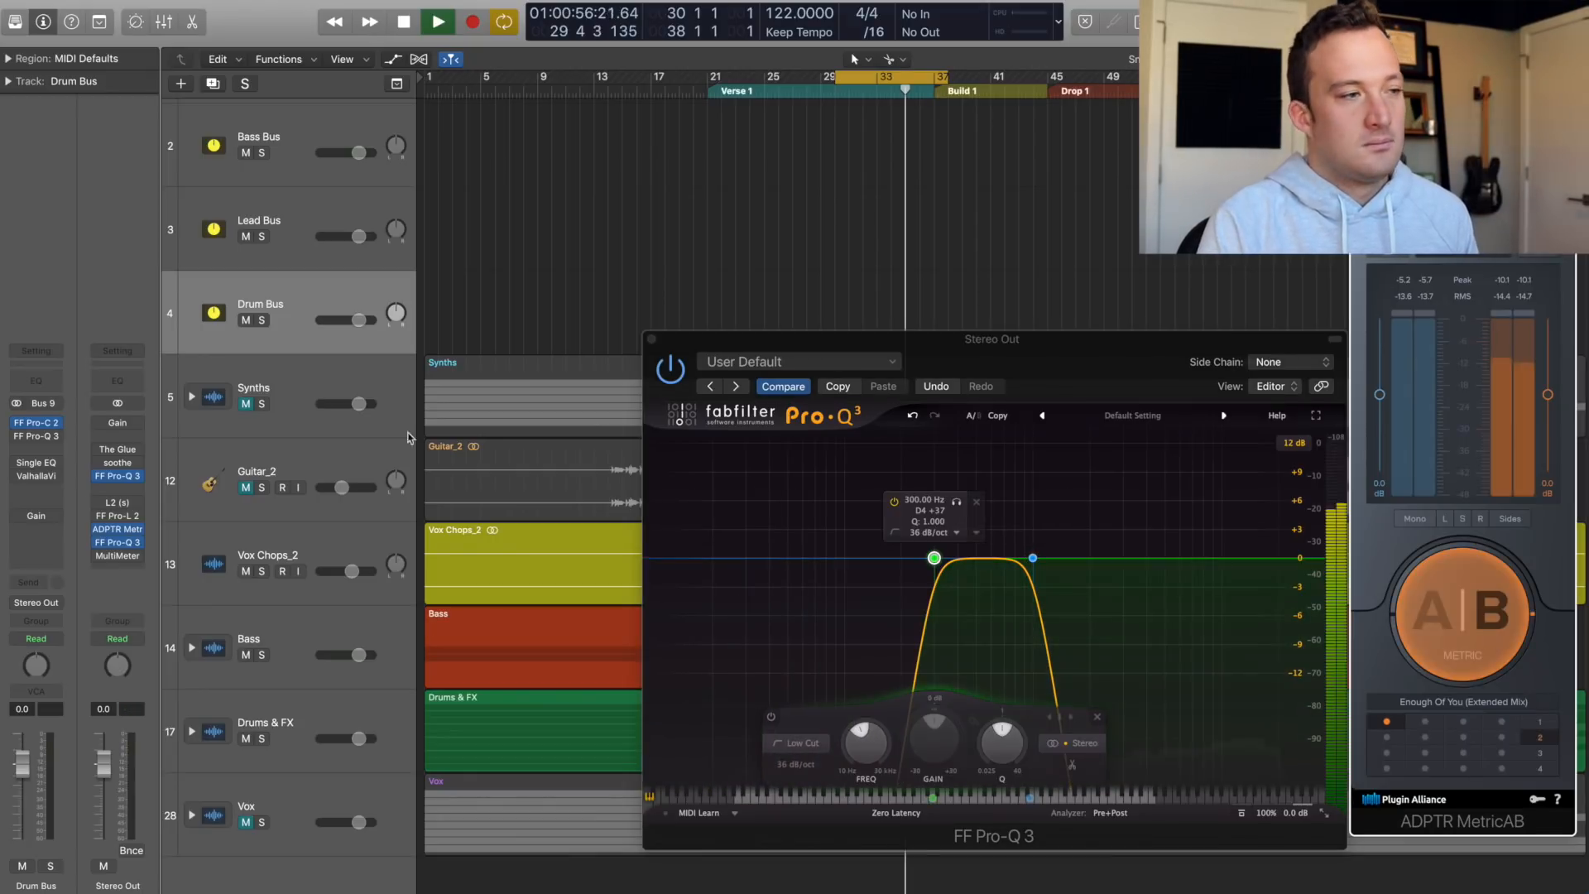
pyautogui.click(202, 549)
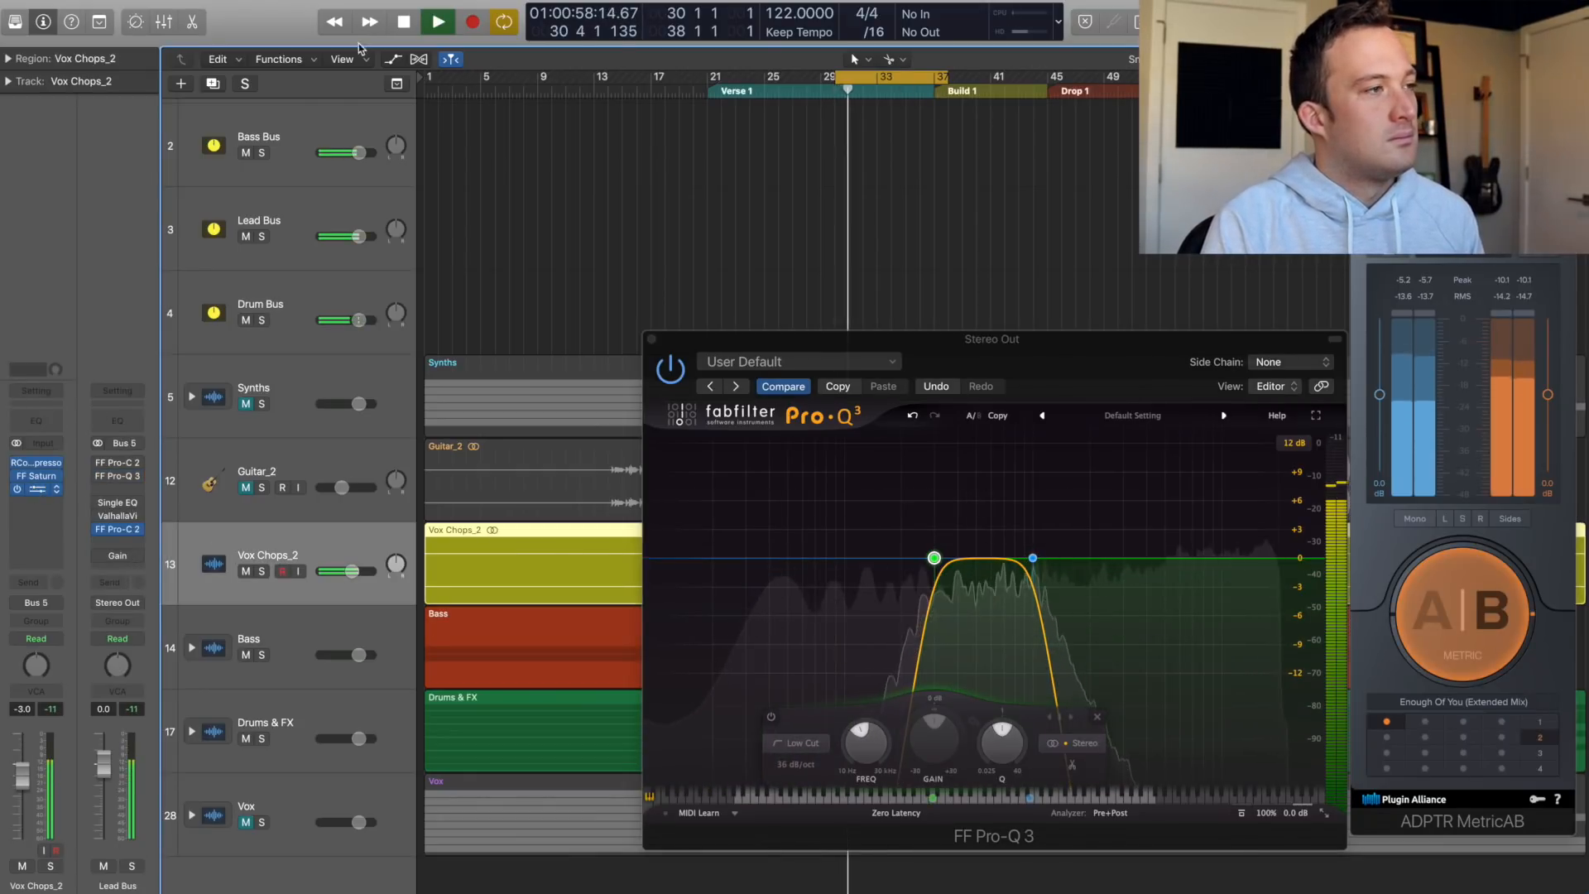
pyautogui.moveTo(678, 174); pyautogui.dragTo(472, 74)
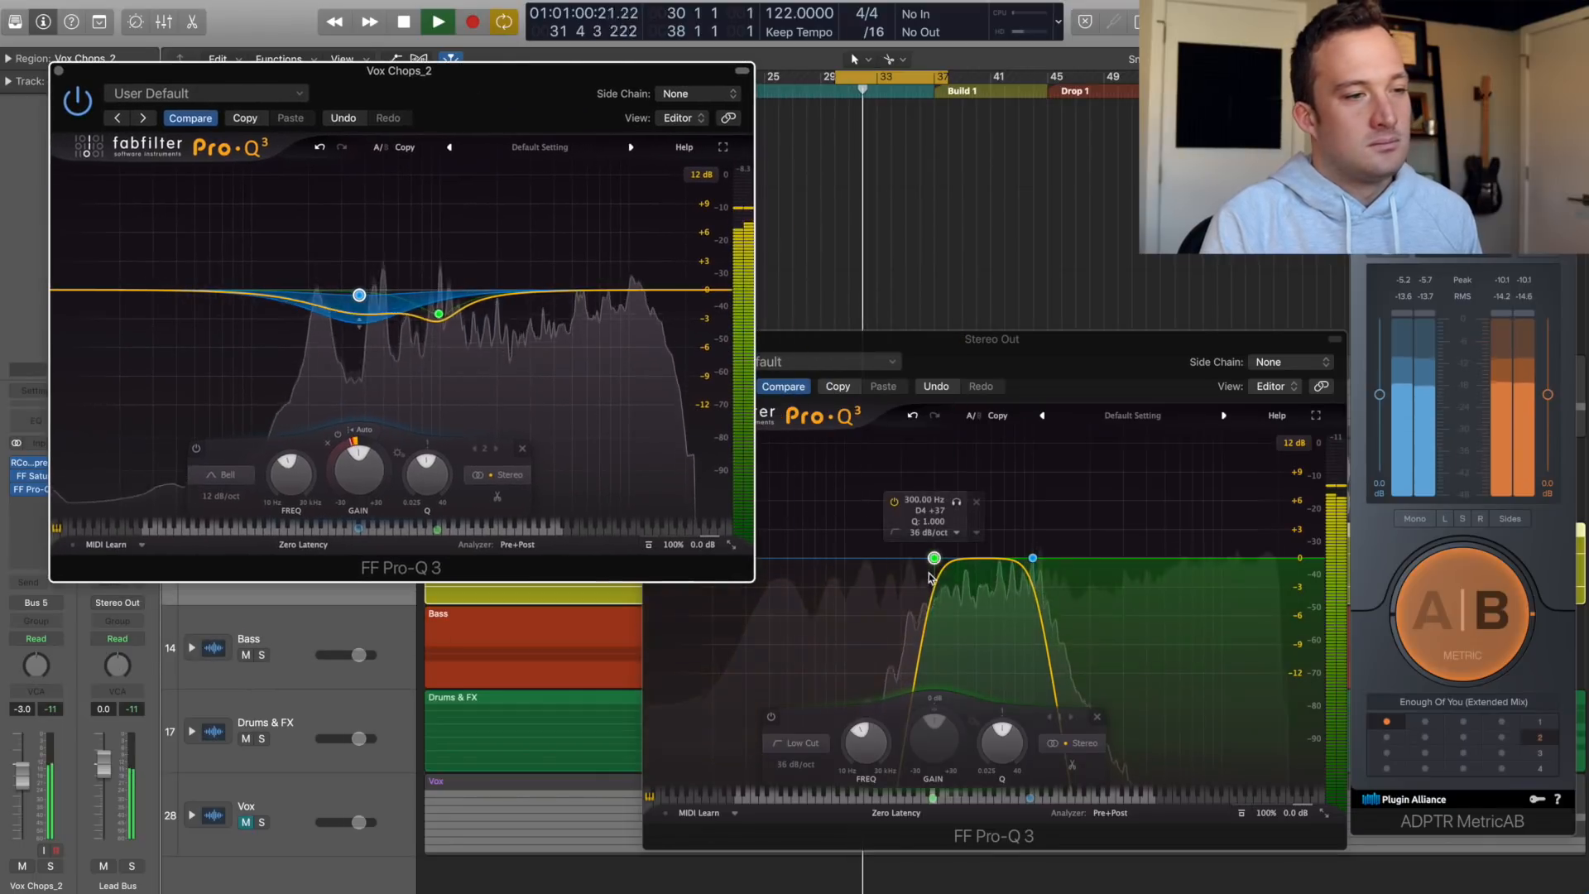
# - Compare the filtered mix with the reference and deepen the 374 Hz dynamic bell cut on Vox Chops_2, shifting it slightly lower
pyautogui.click(1473, 628)
pyautogui.press('space')
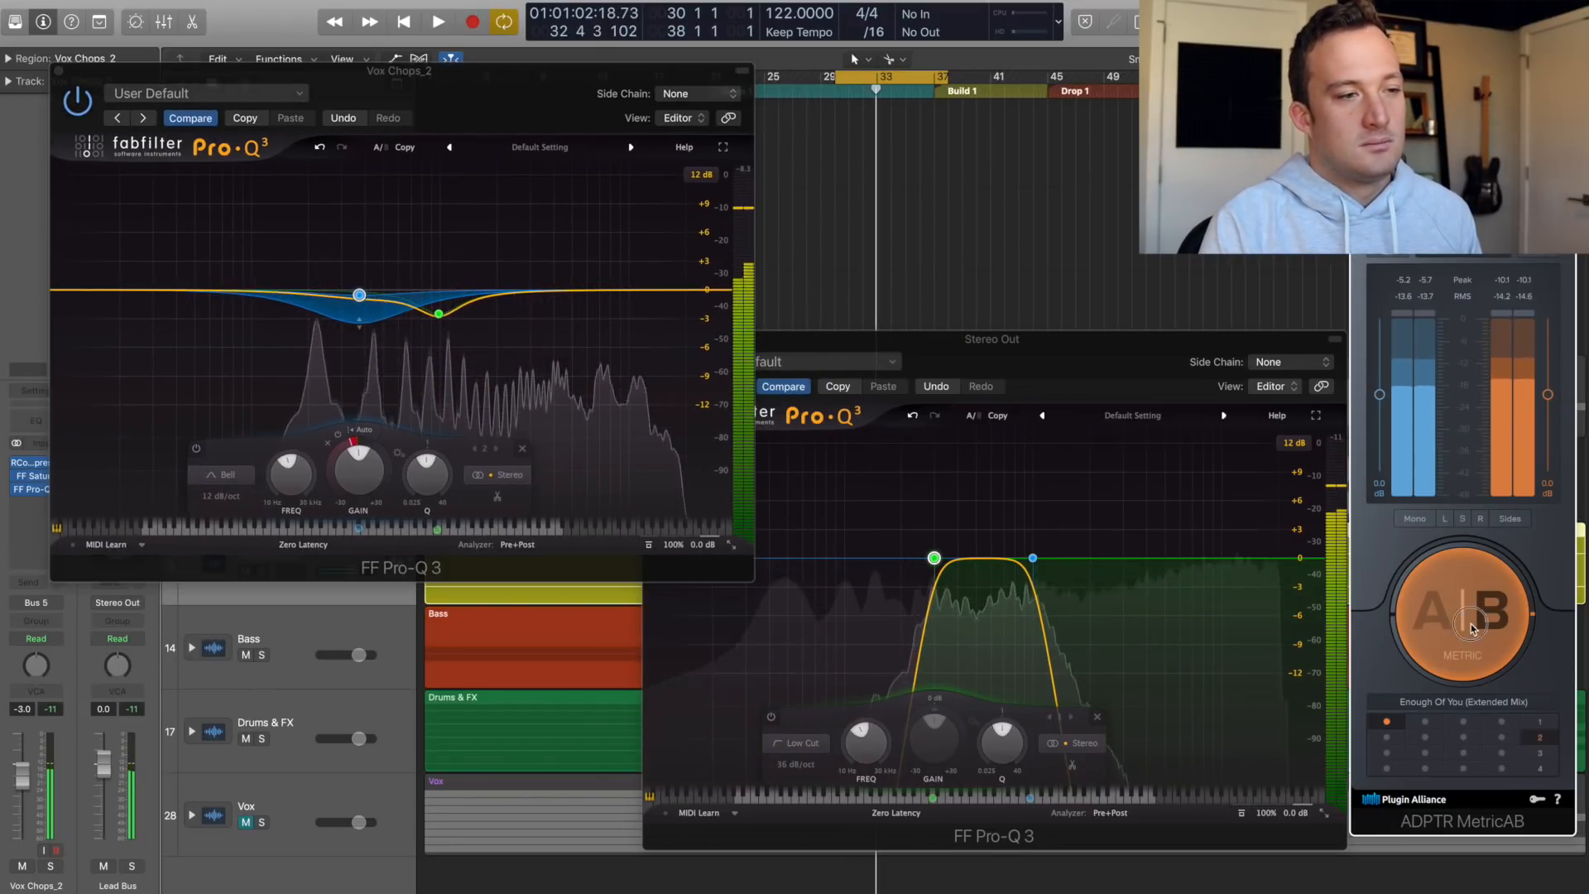
pyautogui.click(1473, 627)
pyautogui.press('space')
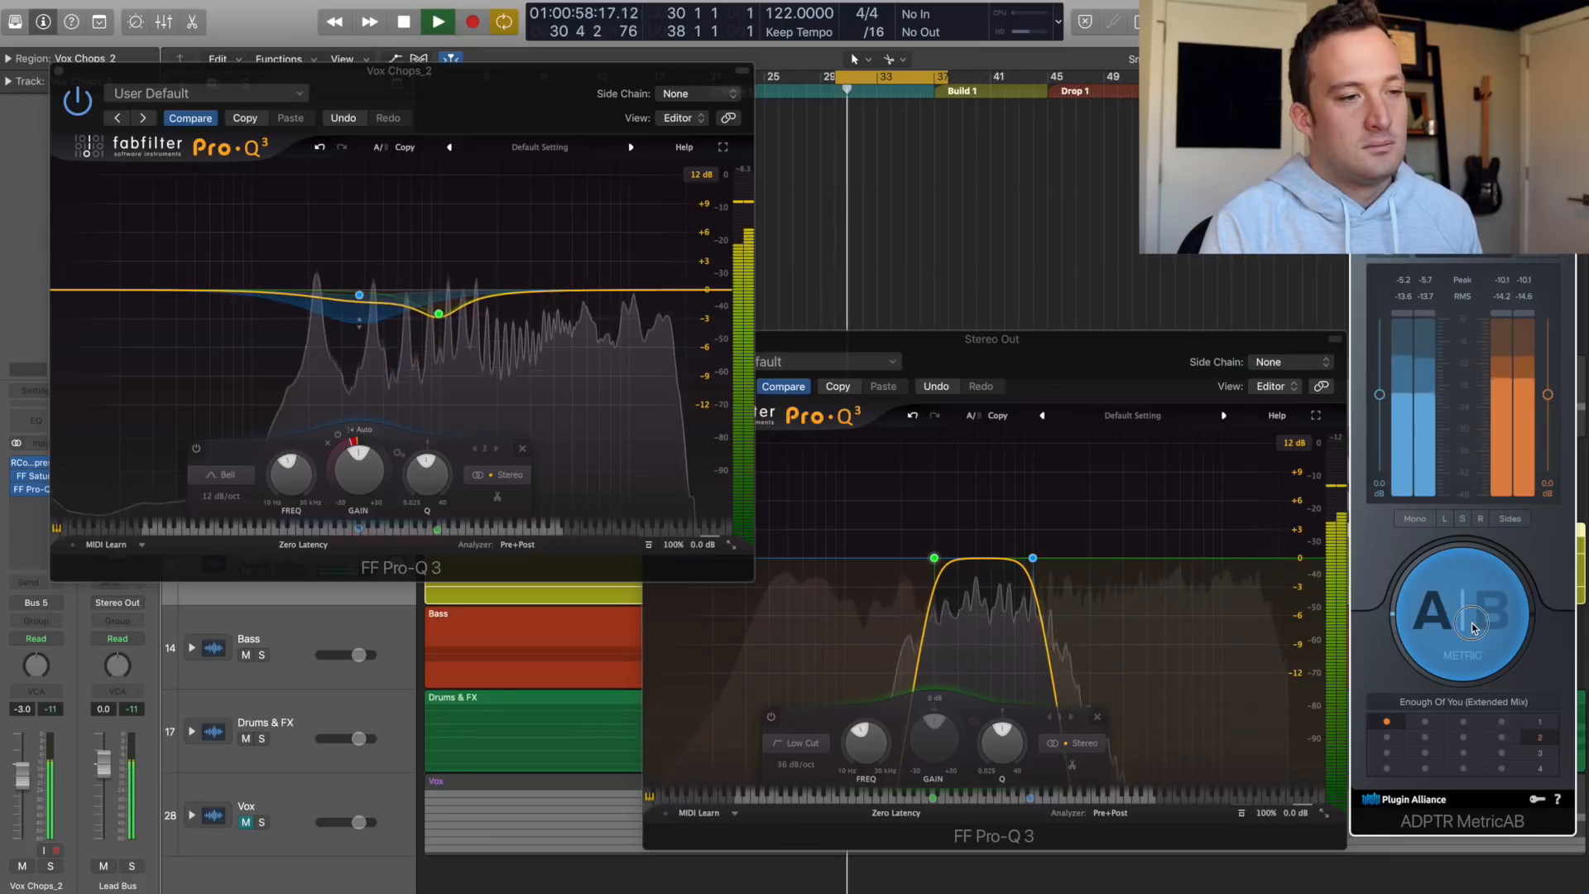
pyautogui.click(1471, 625)
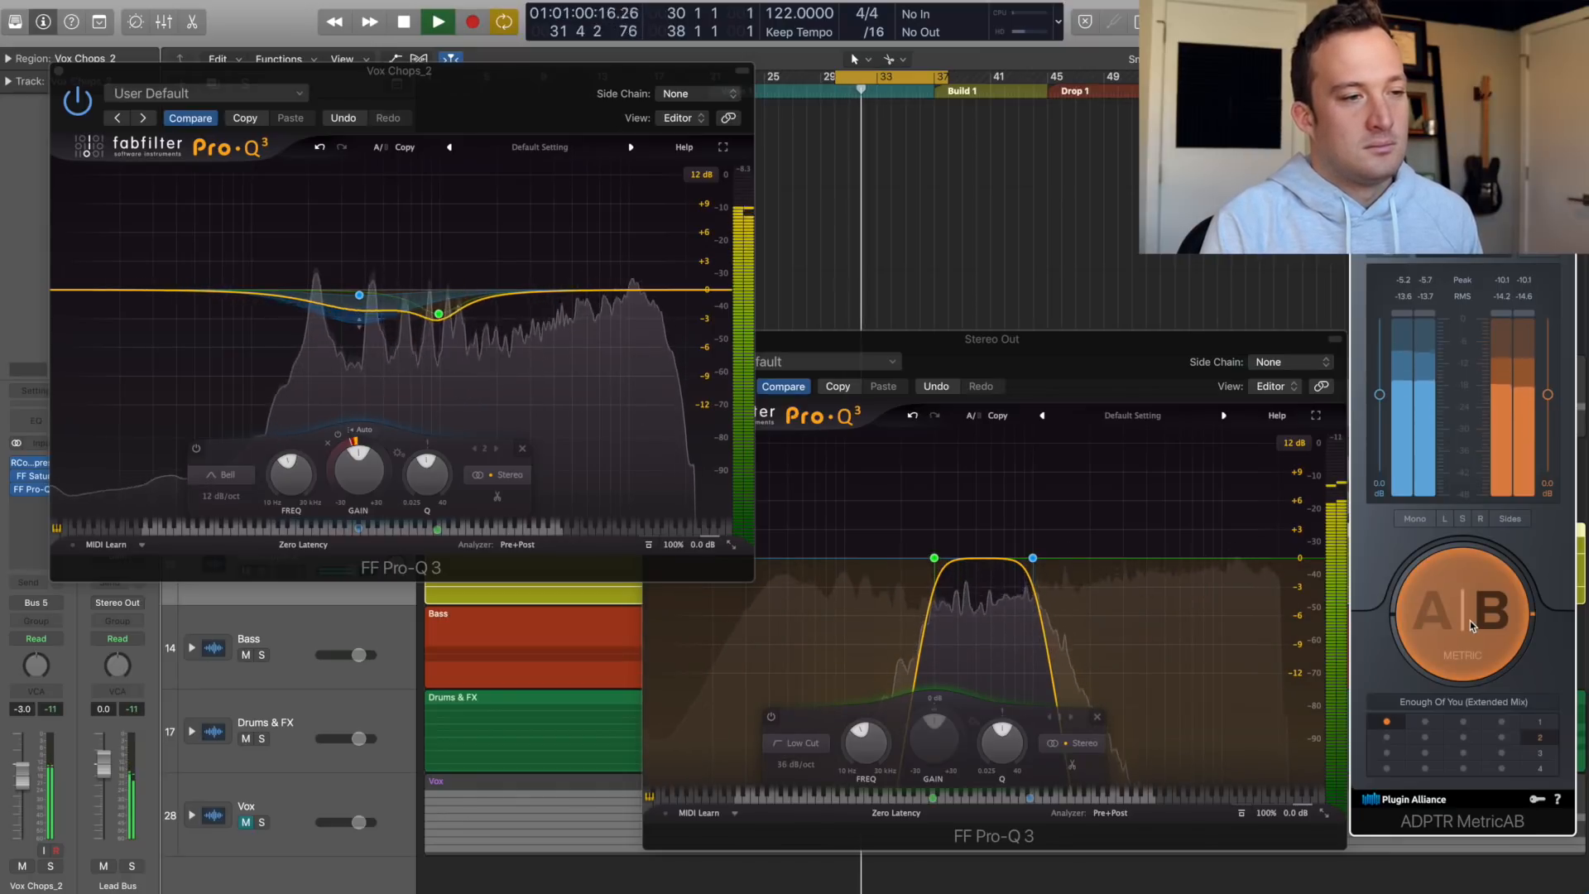
pyautogui.click(1469, 621)
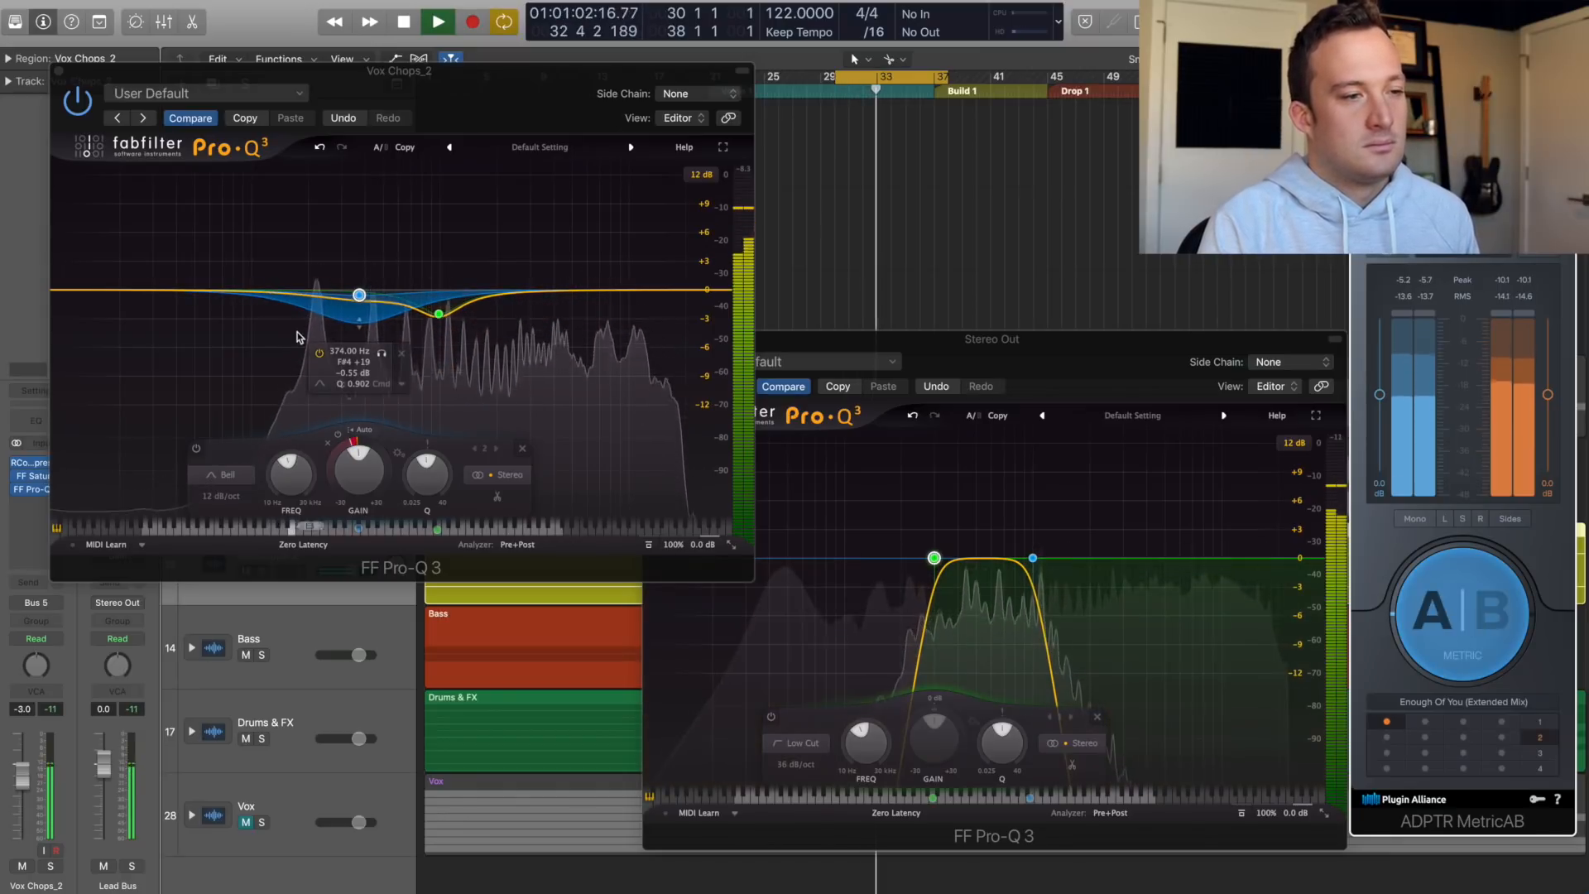
pyautogui.moveTo(360, 298); pyautogui.dragTo(355, 314)
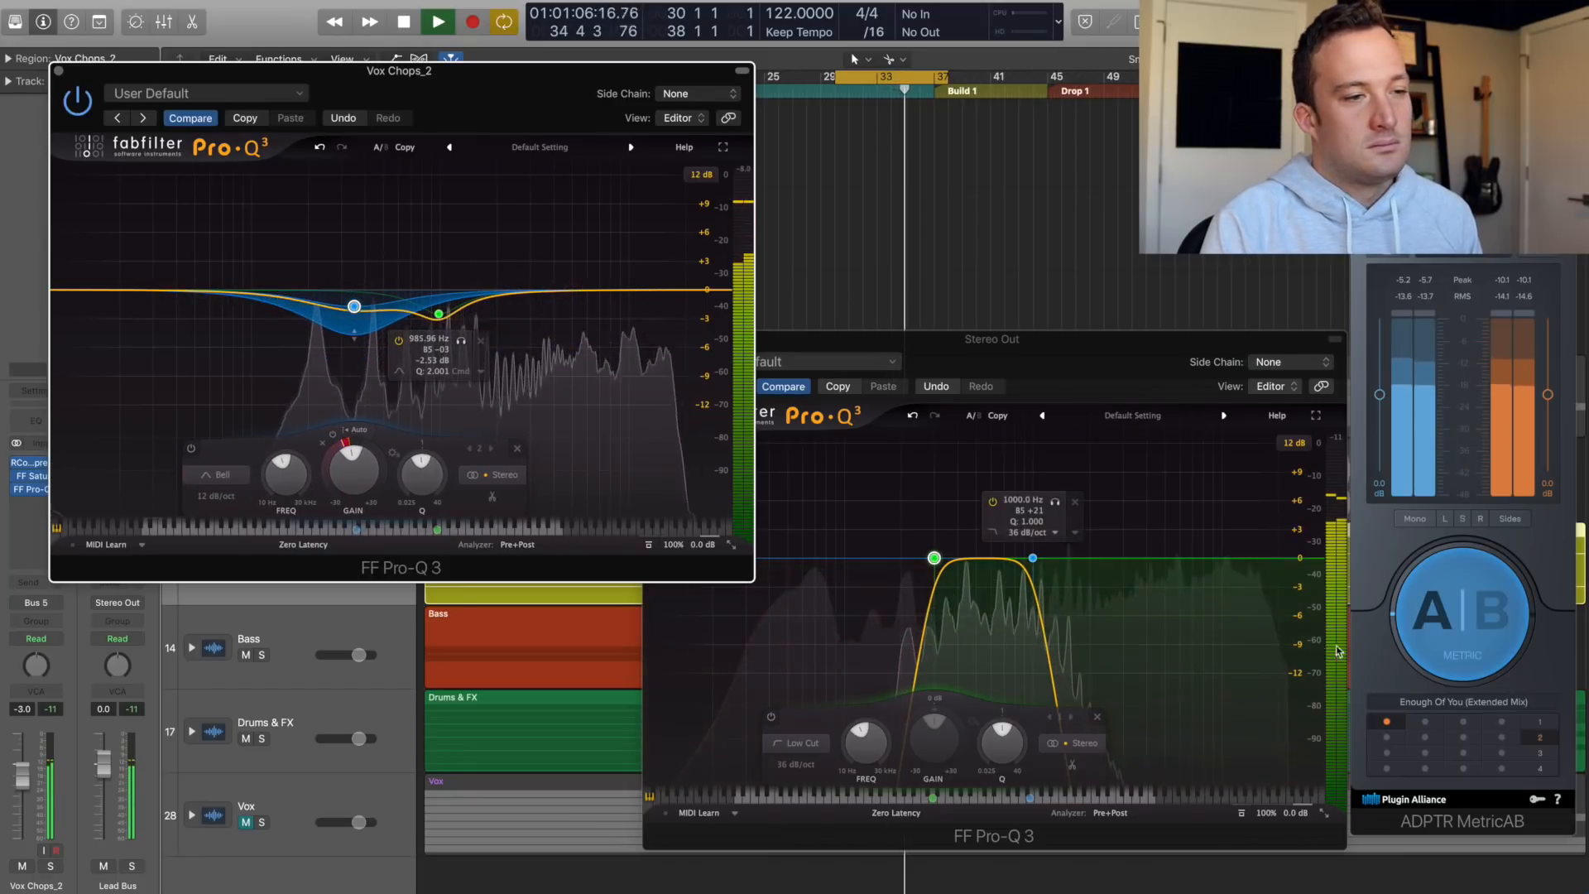
# - Check the filtered mix against the reference once more and move the Stereo Out Pro-Q 3 band-pass to 1000–4000 Hz
pyautogui.click(1470, 623)
pyautogui.click(1469, 622)
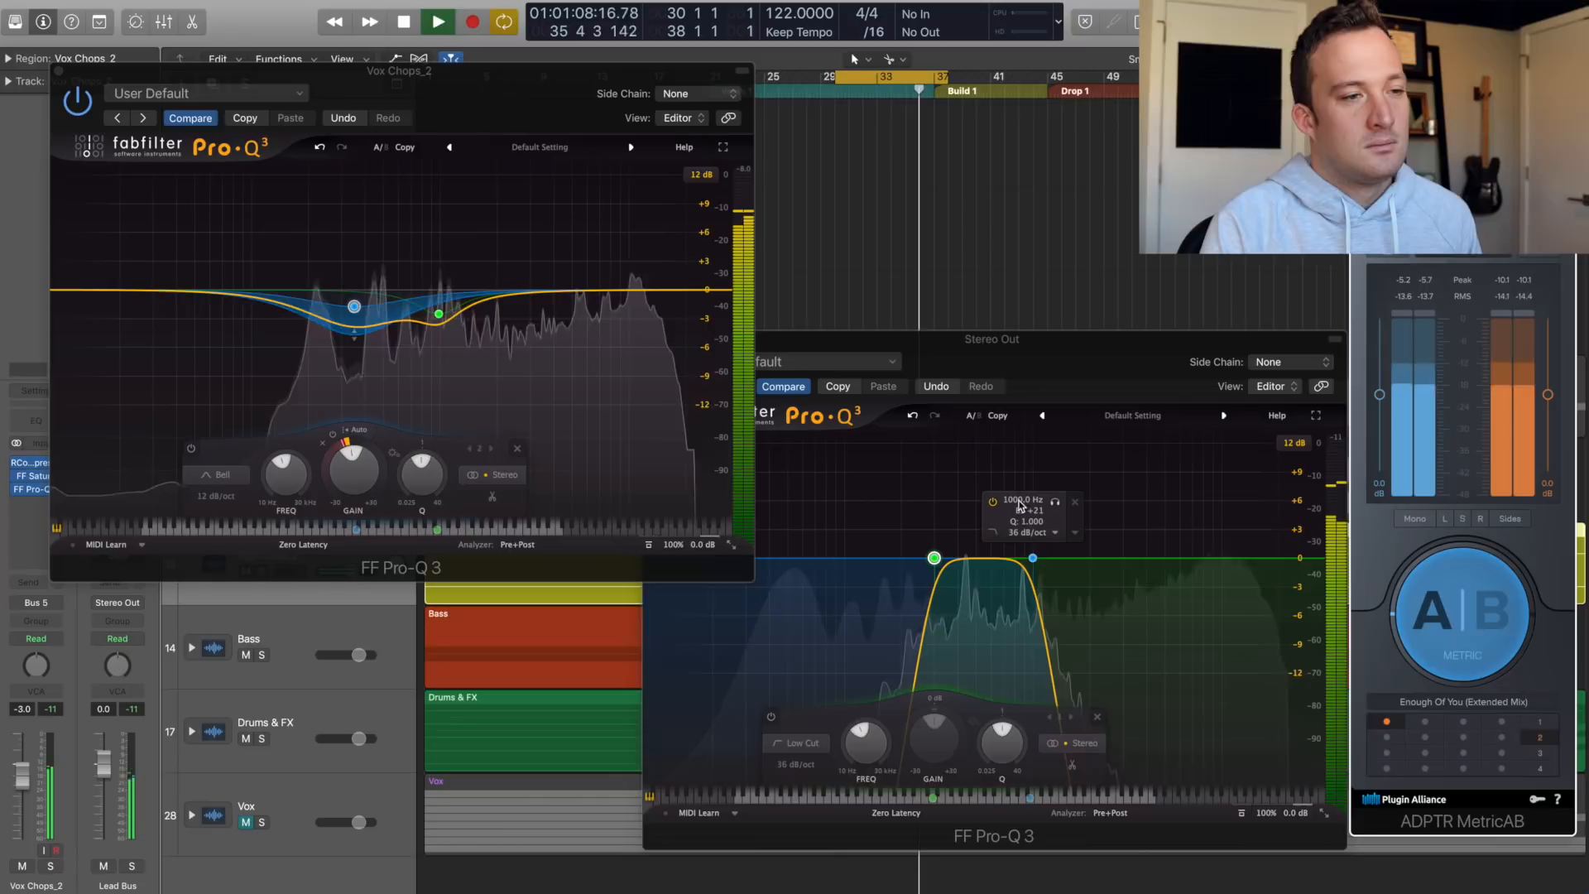
pyautogui.press('space')
pyautogui.doubleClick(1020, 500)
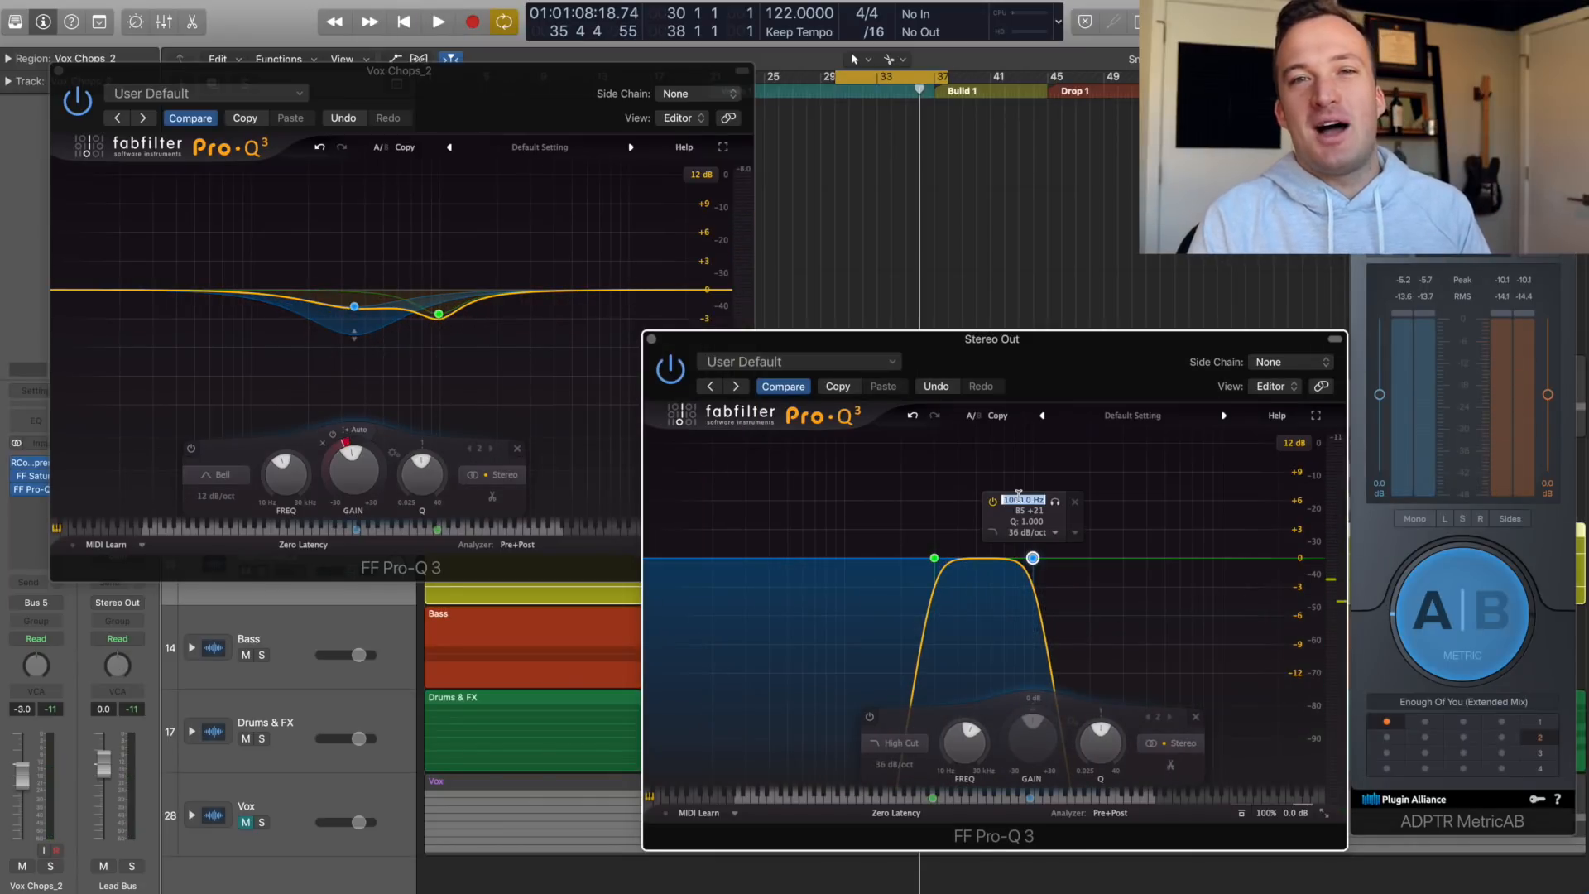
pyautogui.write('4000')
pyautogui.press('Return')
pyautogui.doubleClick(916, 501)
pyautogui.write('1000')
pyautogui.press('Return')
# - Play the loop and alternate between the mix and the MetricAB reference within the 1000–4000 Hz range
pyautogui.press('space')
pyautogui.click(1456, 602)
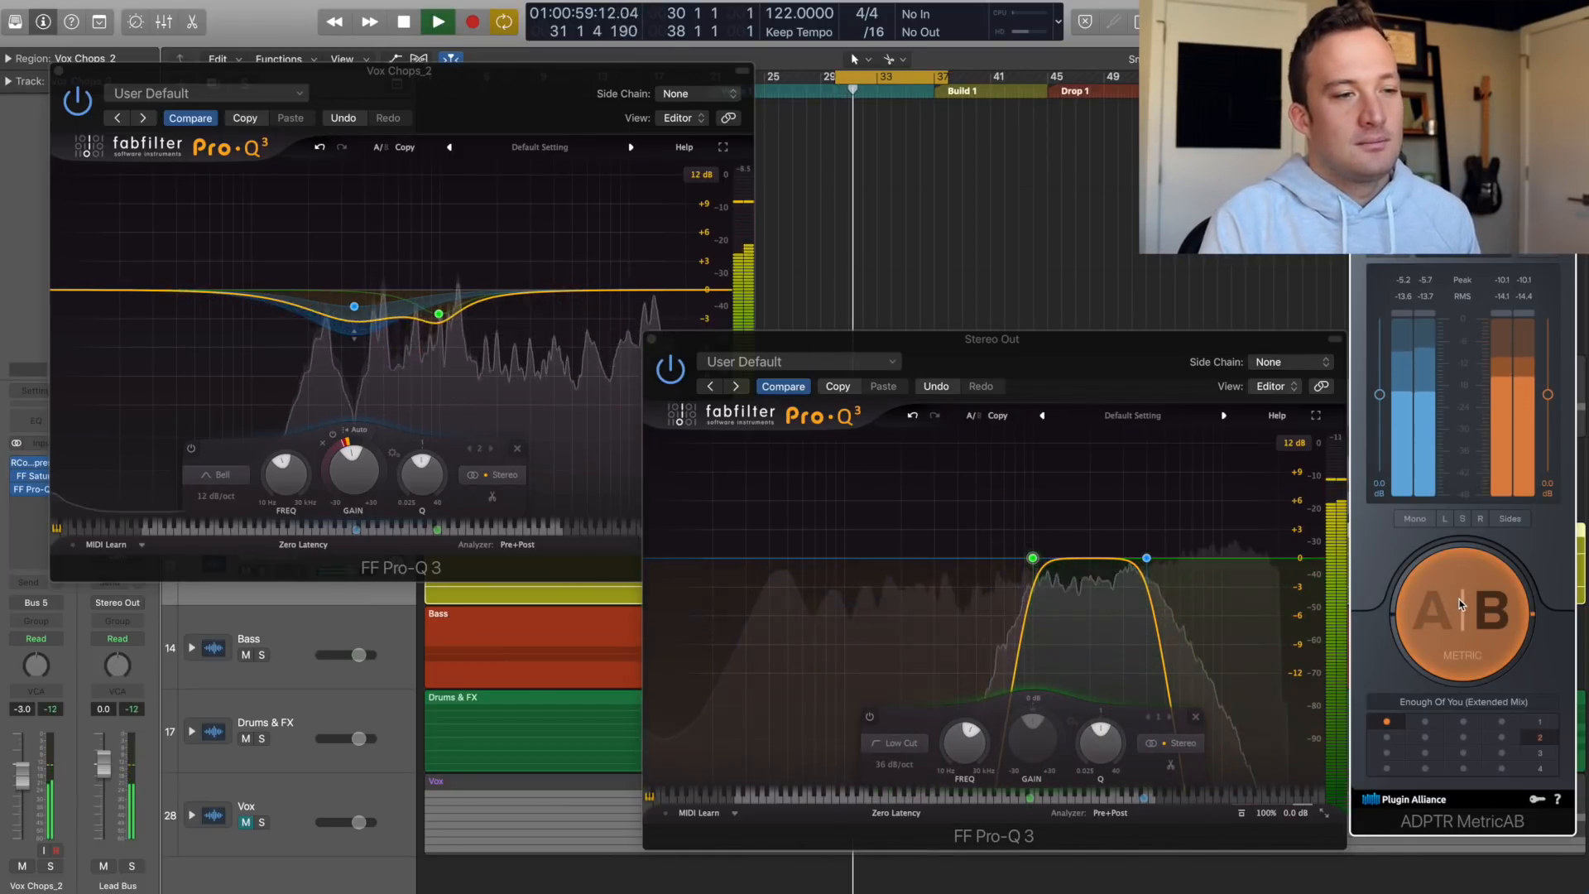
pyautogui.click(1462, 604)
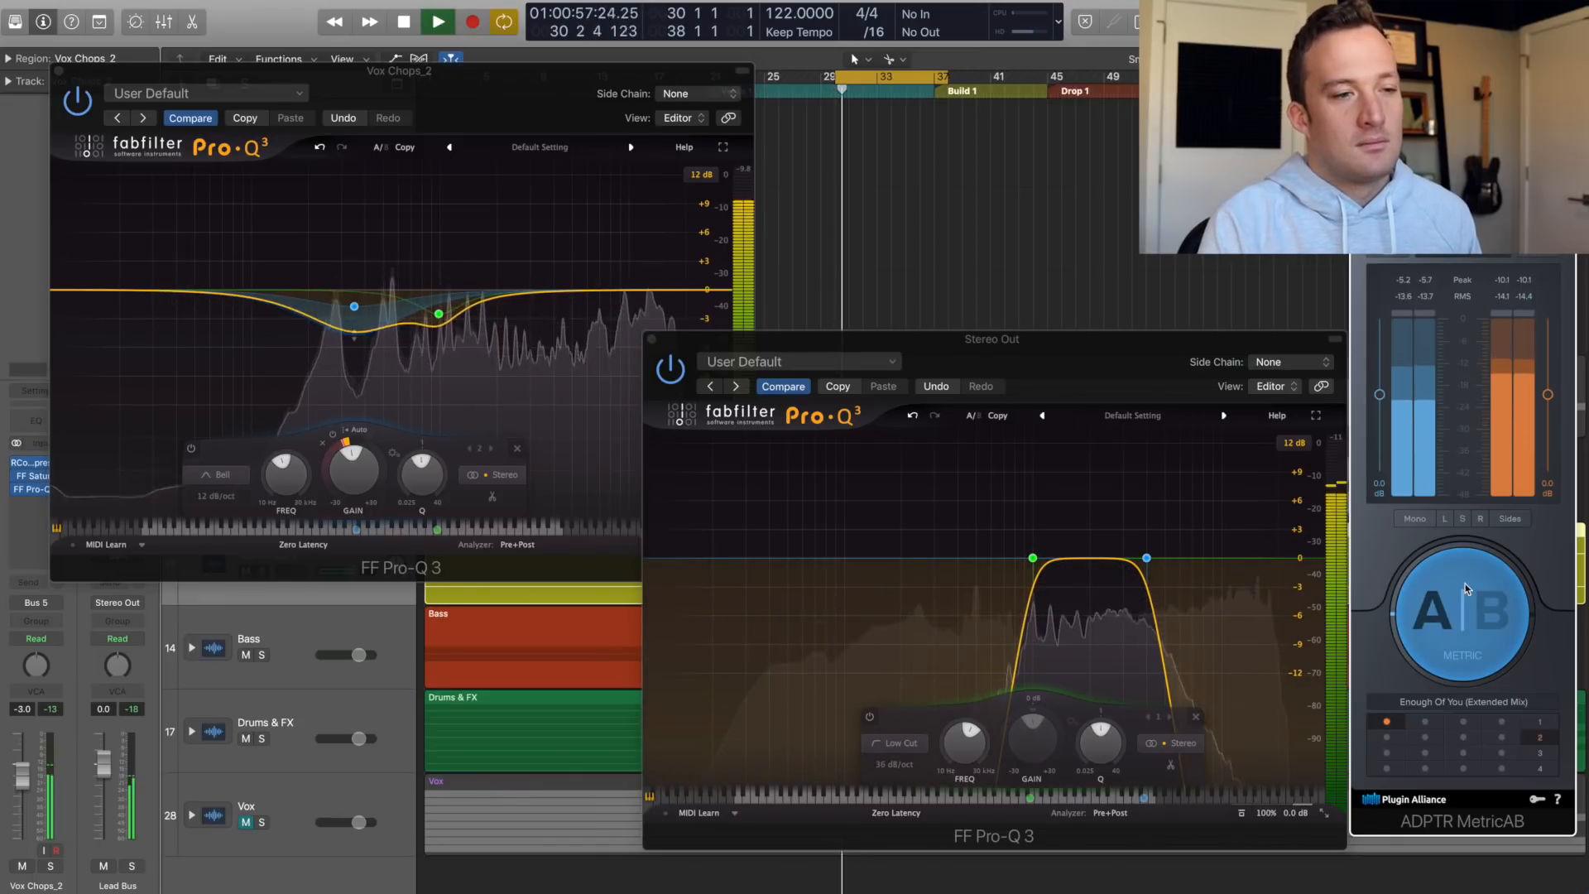
pyautogui.click(1468, 608)
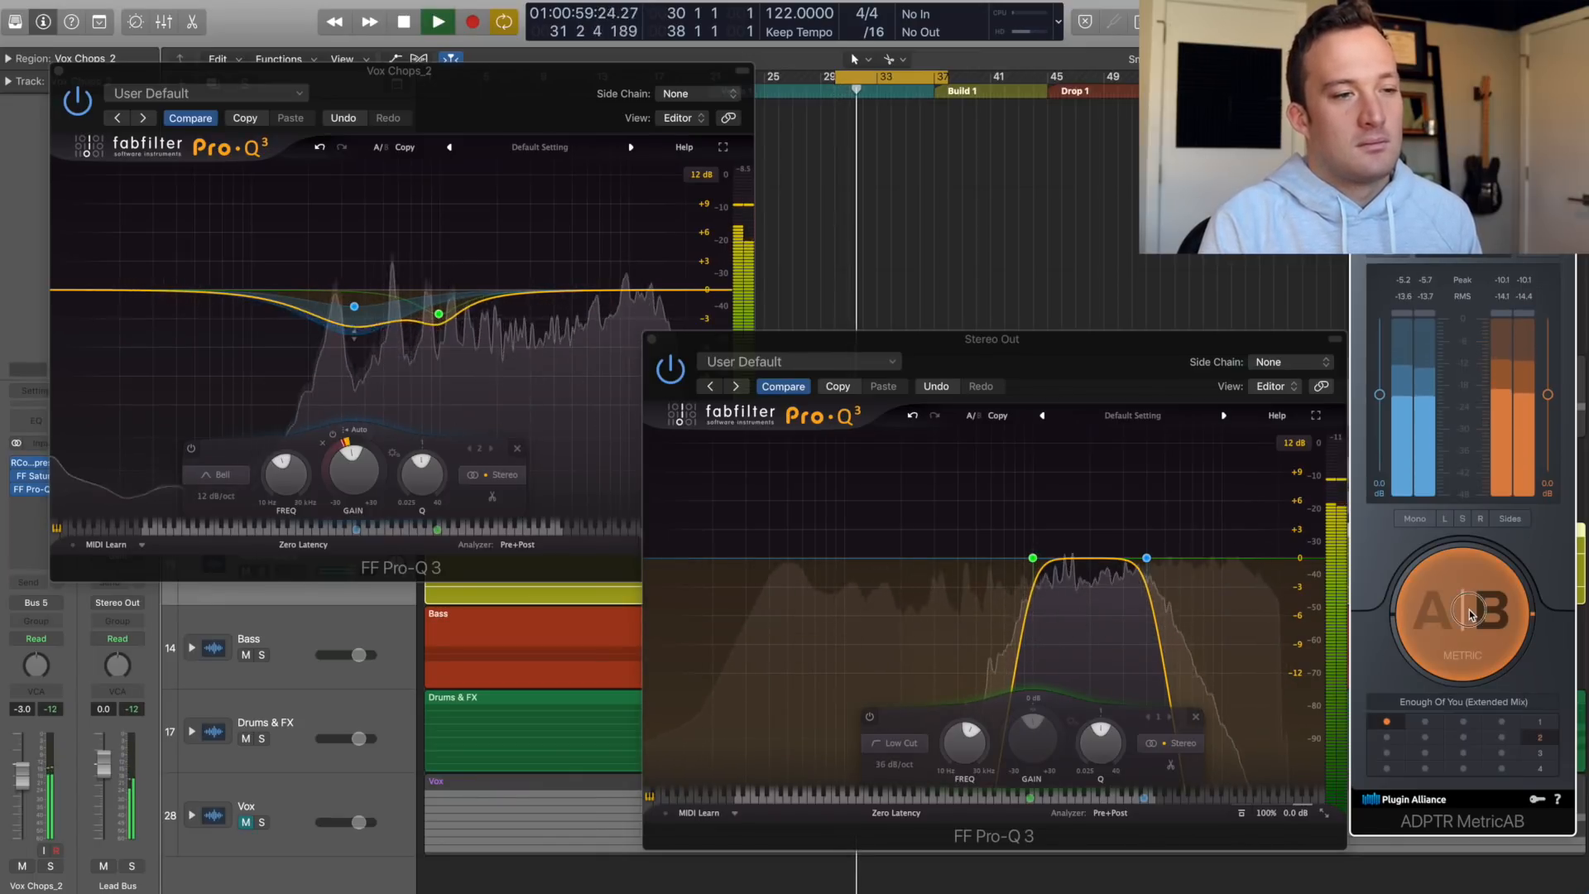
pyautogui.click(1470, 609)
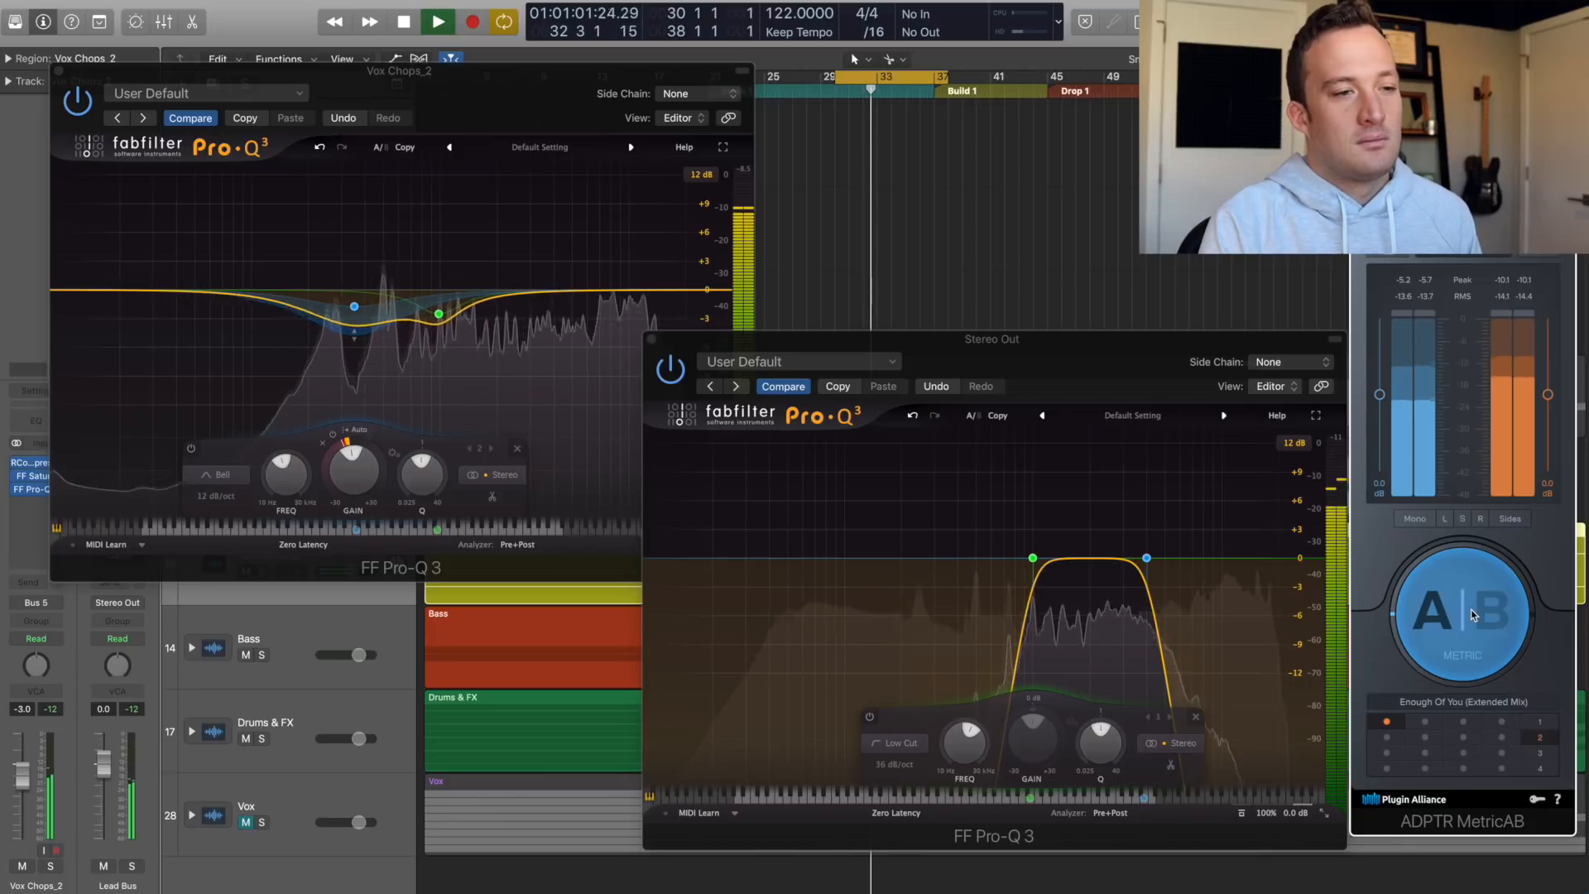
pyautogui.click(1471, 611)
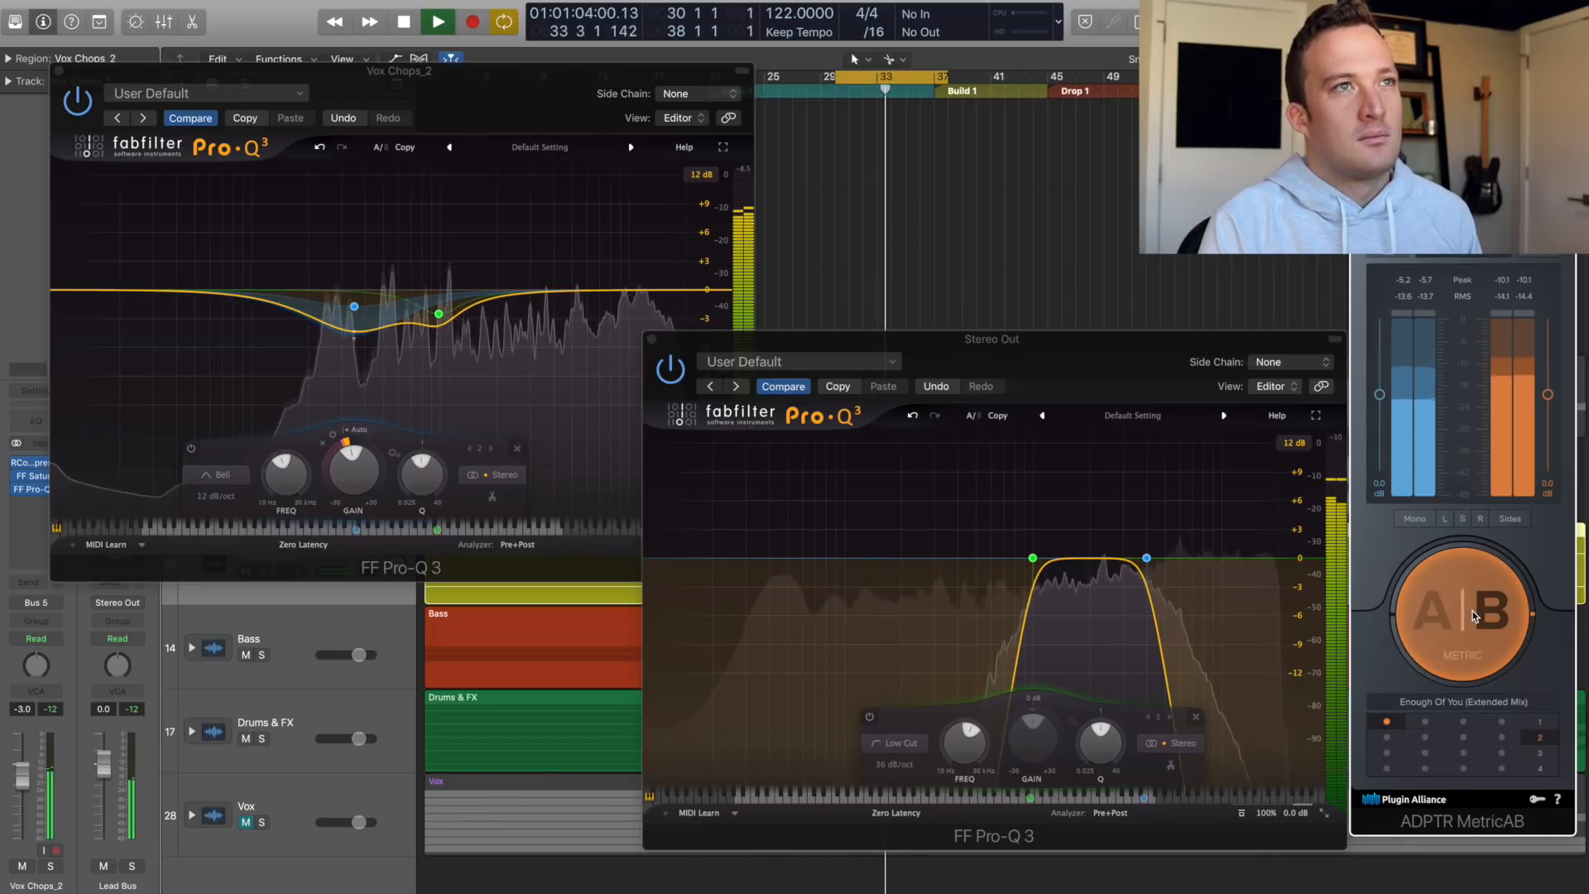
pyautogui.click(1472, 612)
# - In the Vox Chops_2 Pro-Q 3, add a roughly 2 dB bell cut near 1.7 kHz and a wide +2.5 dB bell boost around 3.4 kHz
pyautogui.doubleClick(491, 269)
pyautogui.moveTo(491, 254); pyautogui.dragTo(480, 188)
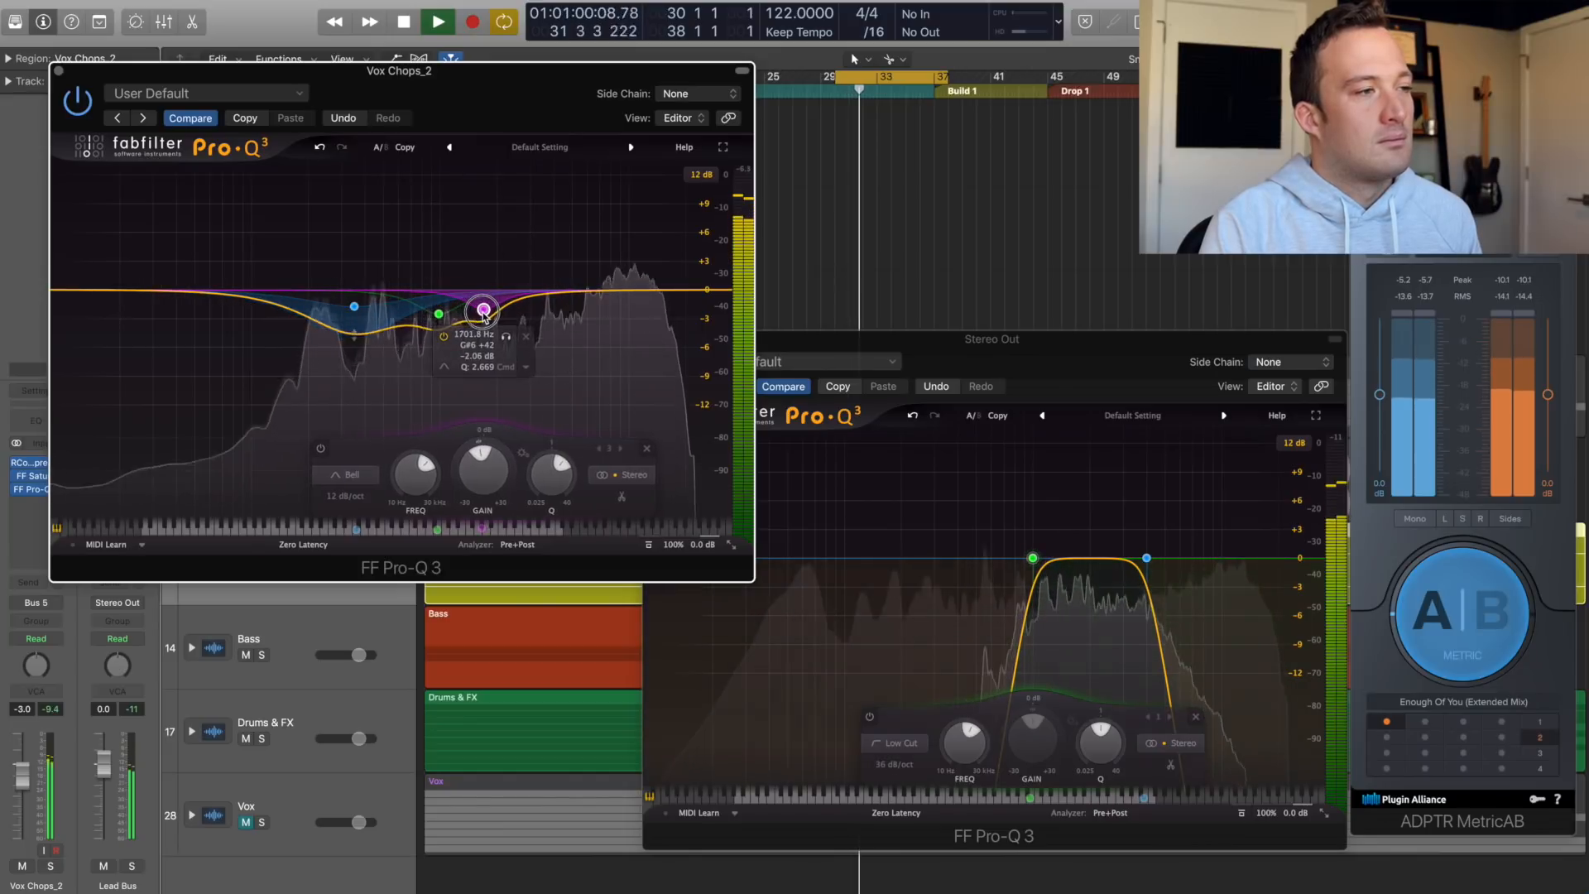
pyautogui.moveTo(491, 309); pyautogui.dragTo(543, 273)
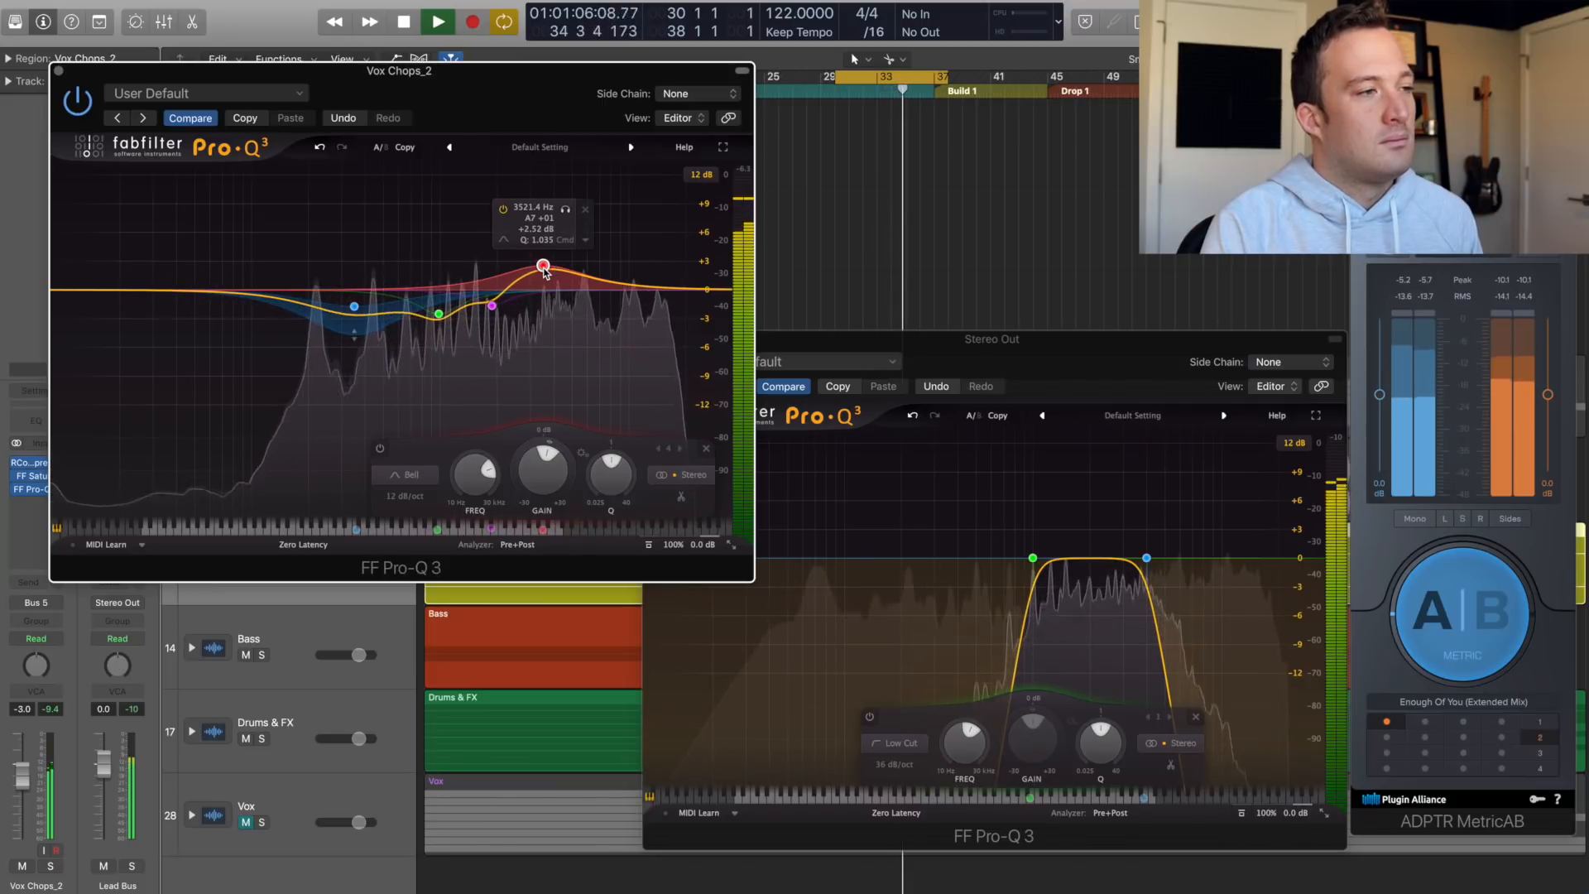
pyautogui.moveTo(543, 276); pyautogui.dragTo(540, 275)
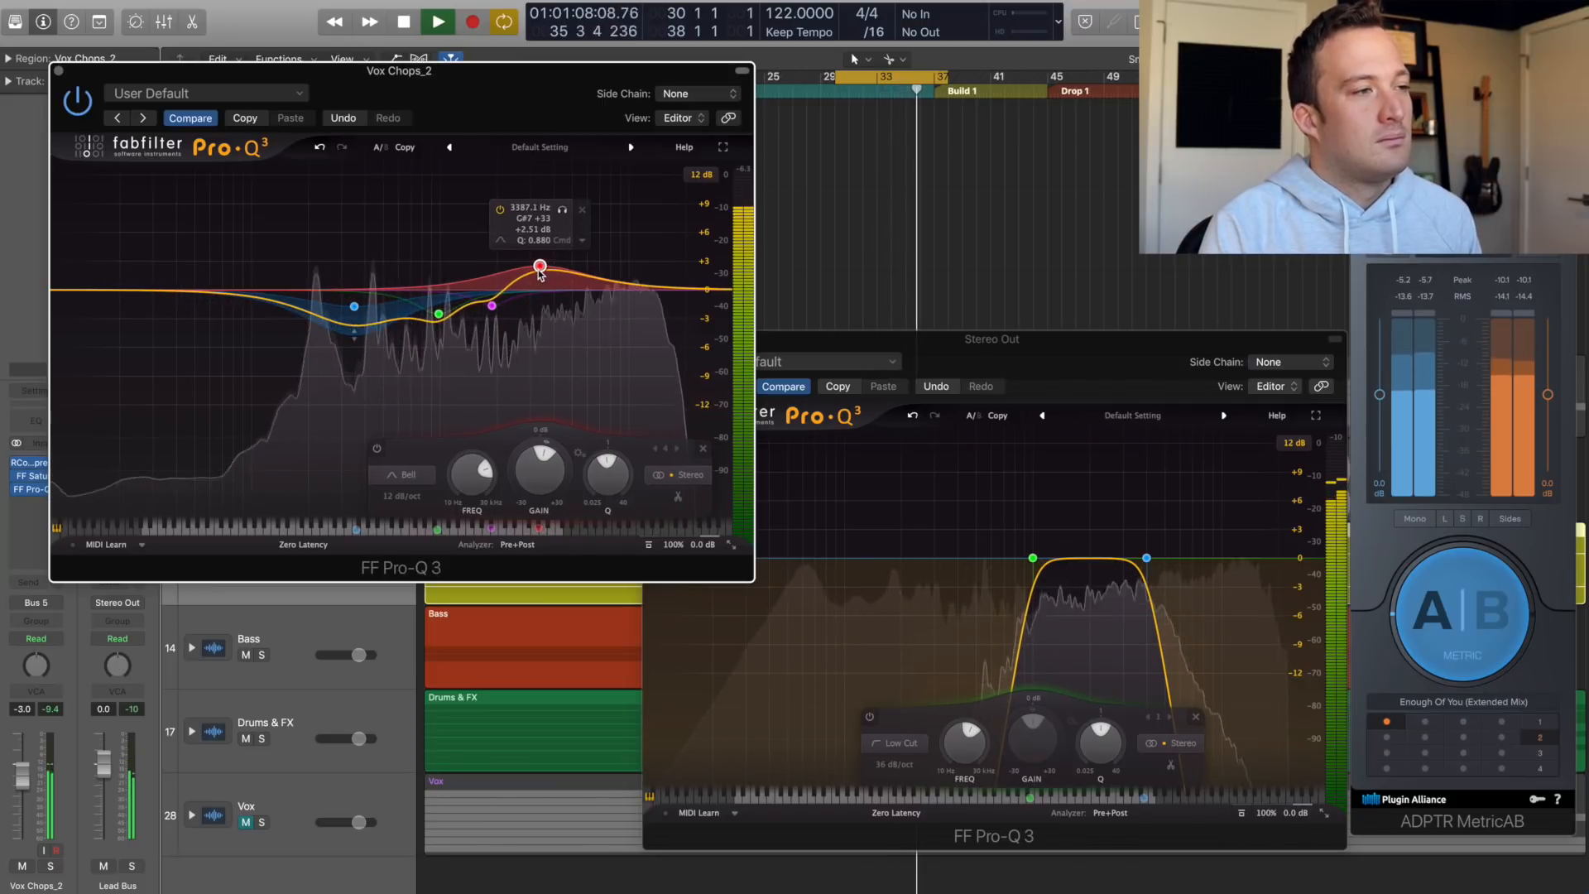
# - Compare with the reference and shift the Vox Chops_2 high-mid boost to about 2.9 kHz at +2.0 dB with Q 0.705
pyautogui.click(1447, 619)
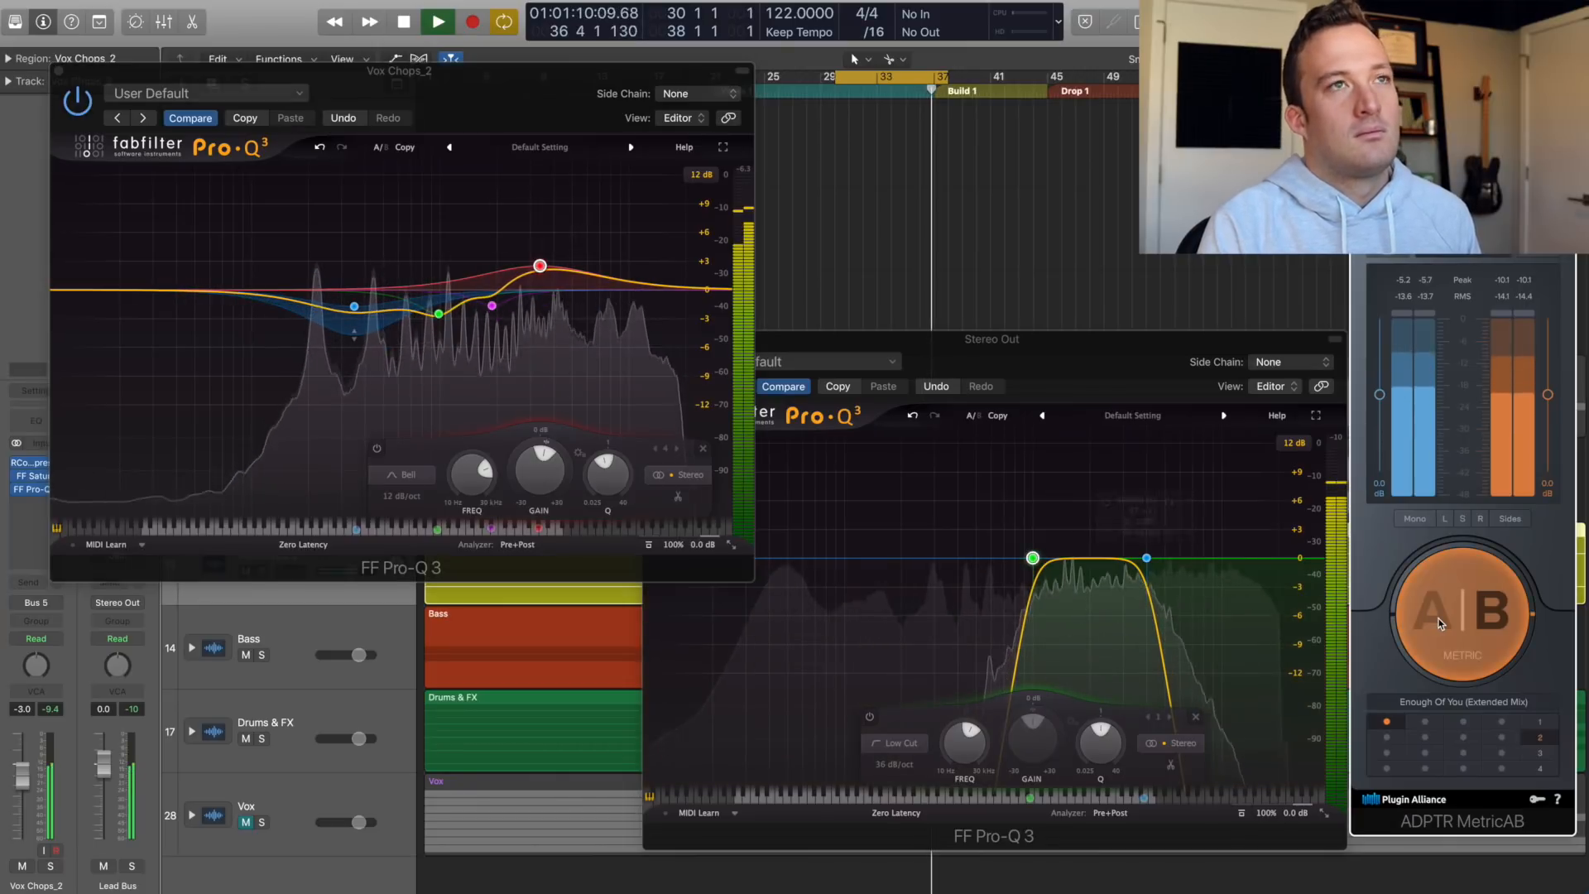
pyautogui.click(1446, 619)
pyautogui.moveTo(542, 274); pyautogui.dragTo(531, 270)
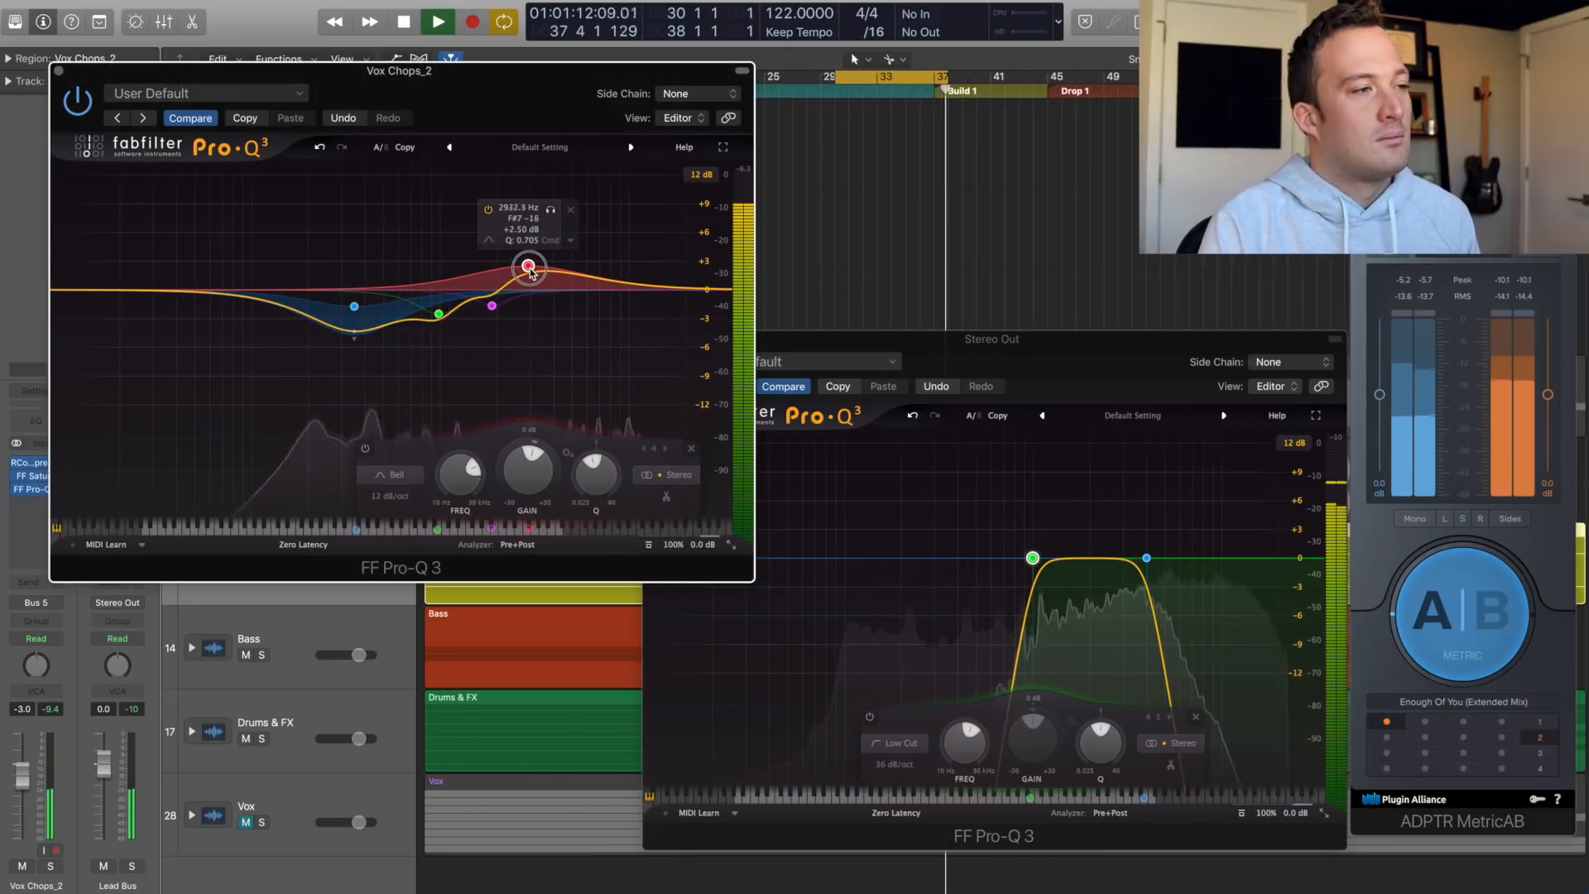
pyautogui.click(1462, 606)
pyautogui.click(1467, 607)
pyautogui.moveTo(539, 263); pyautogui.dragTo(531, 276)
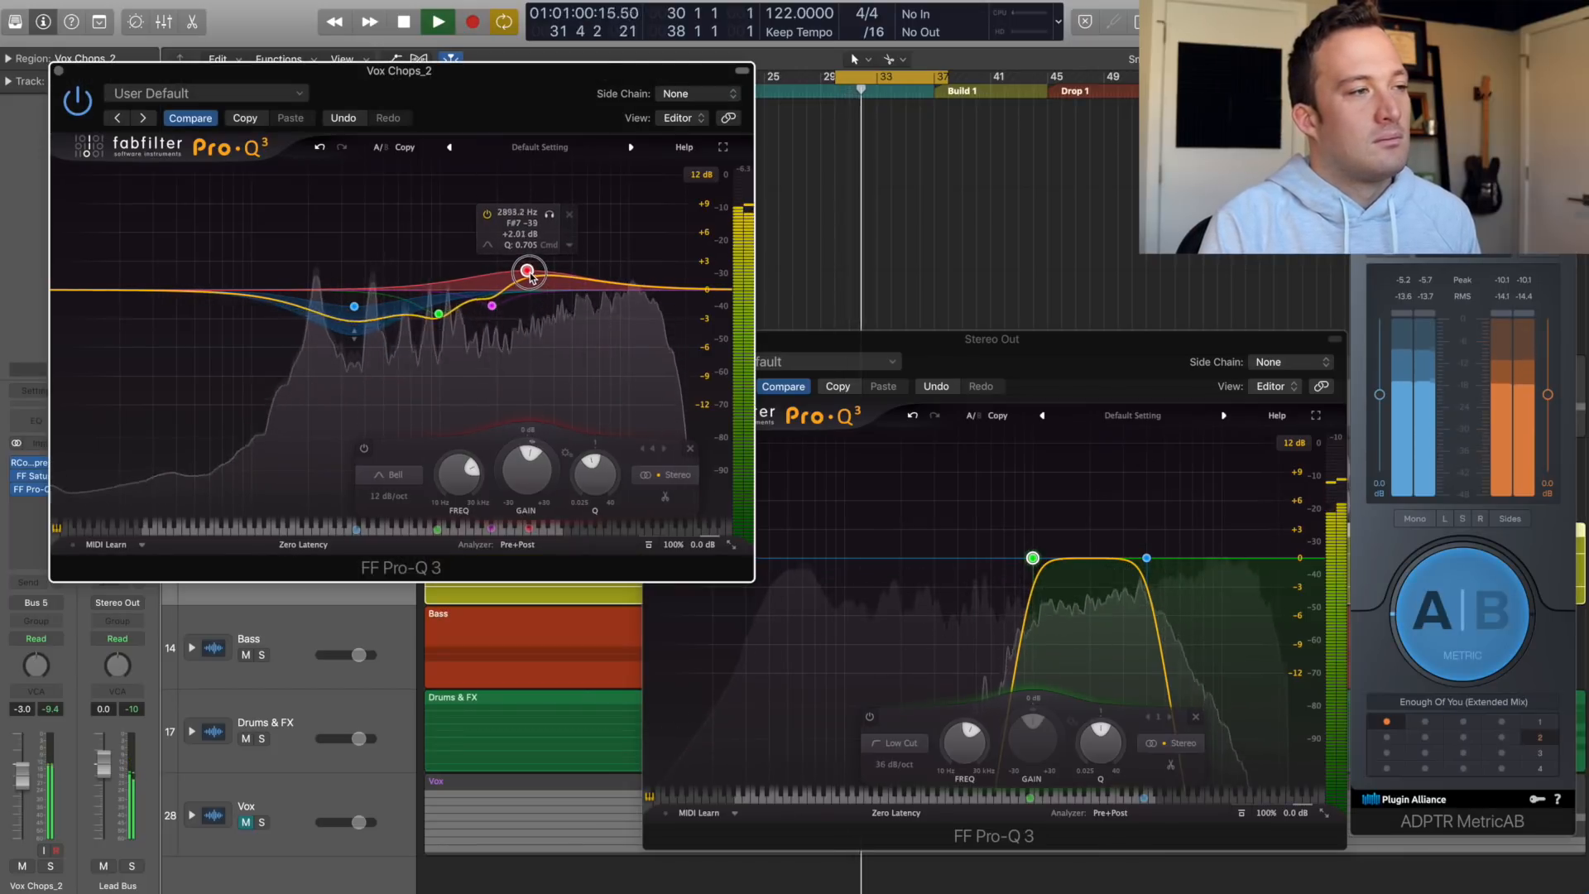
pyautogui.click(1449, 612)
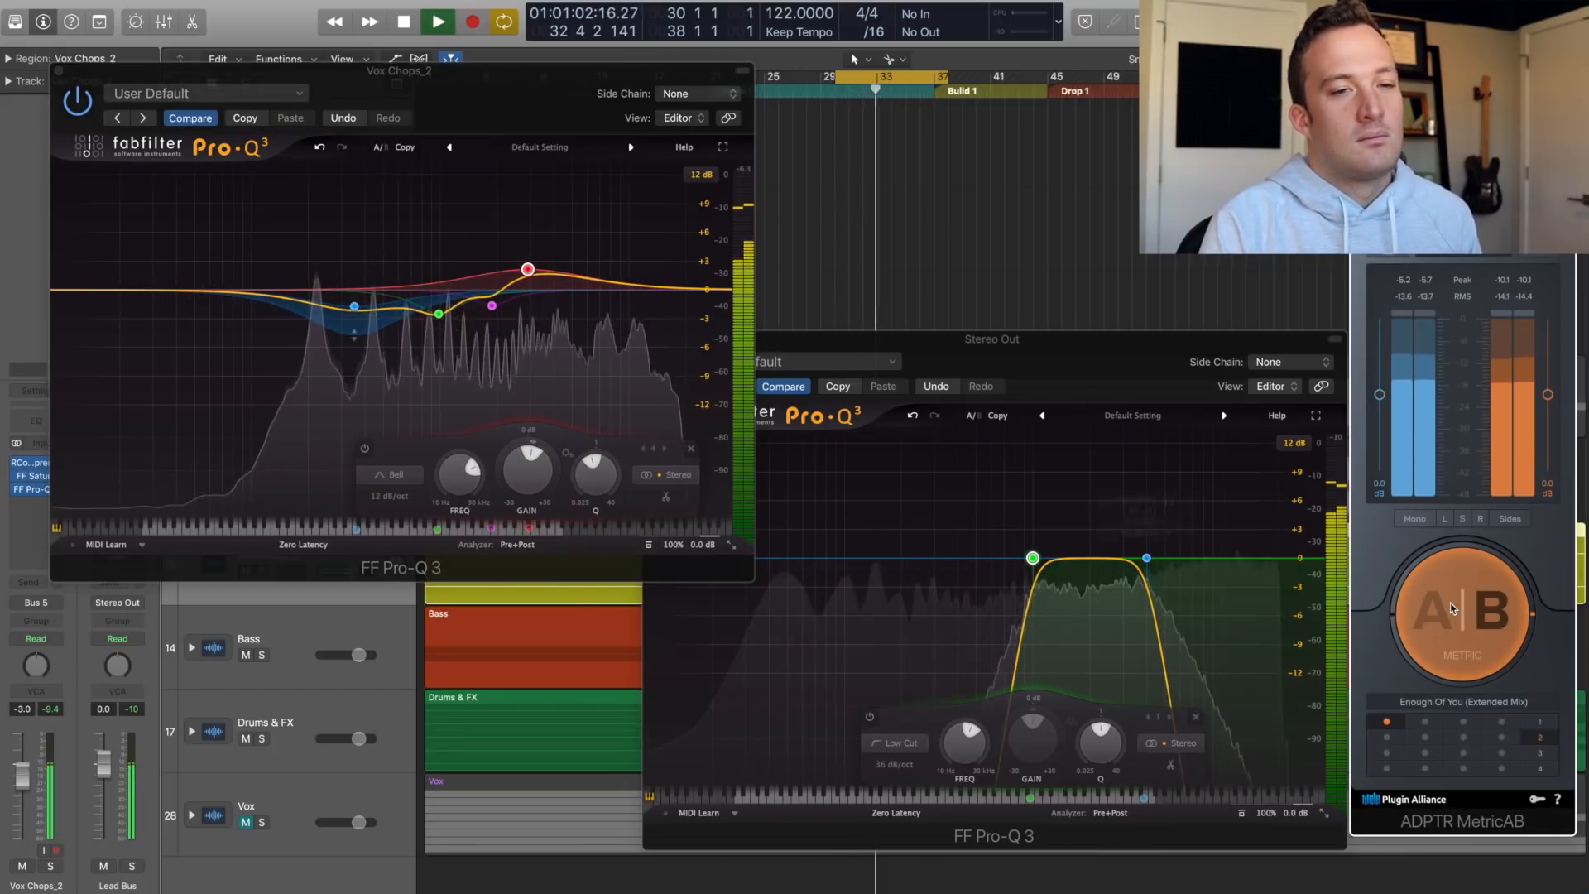
pyautogui.click(1450, 612)
# - Isolate the highs in the Stereo Out Pro-Q 3 by moving the high cut to the top of the spectrum and setting the low cut to 4000 Hz
pyautogui.press('space')
pyautogui.moveTo(1146, 563); pyautogui.dragTo(1315, 562)
pyautogui.doubleClick(1013, 499)
pyautogui.write('40')
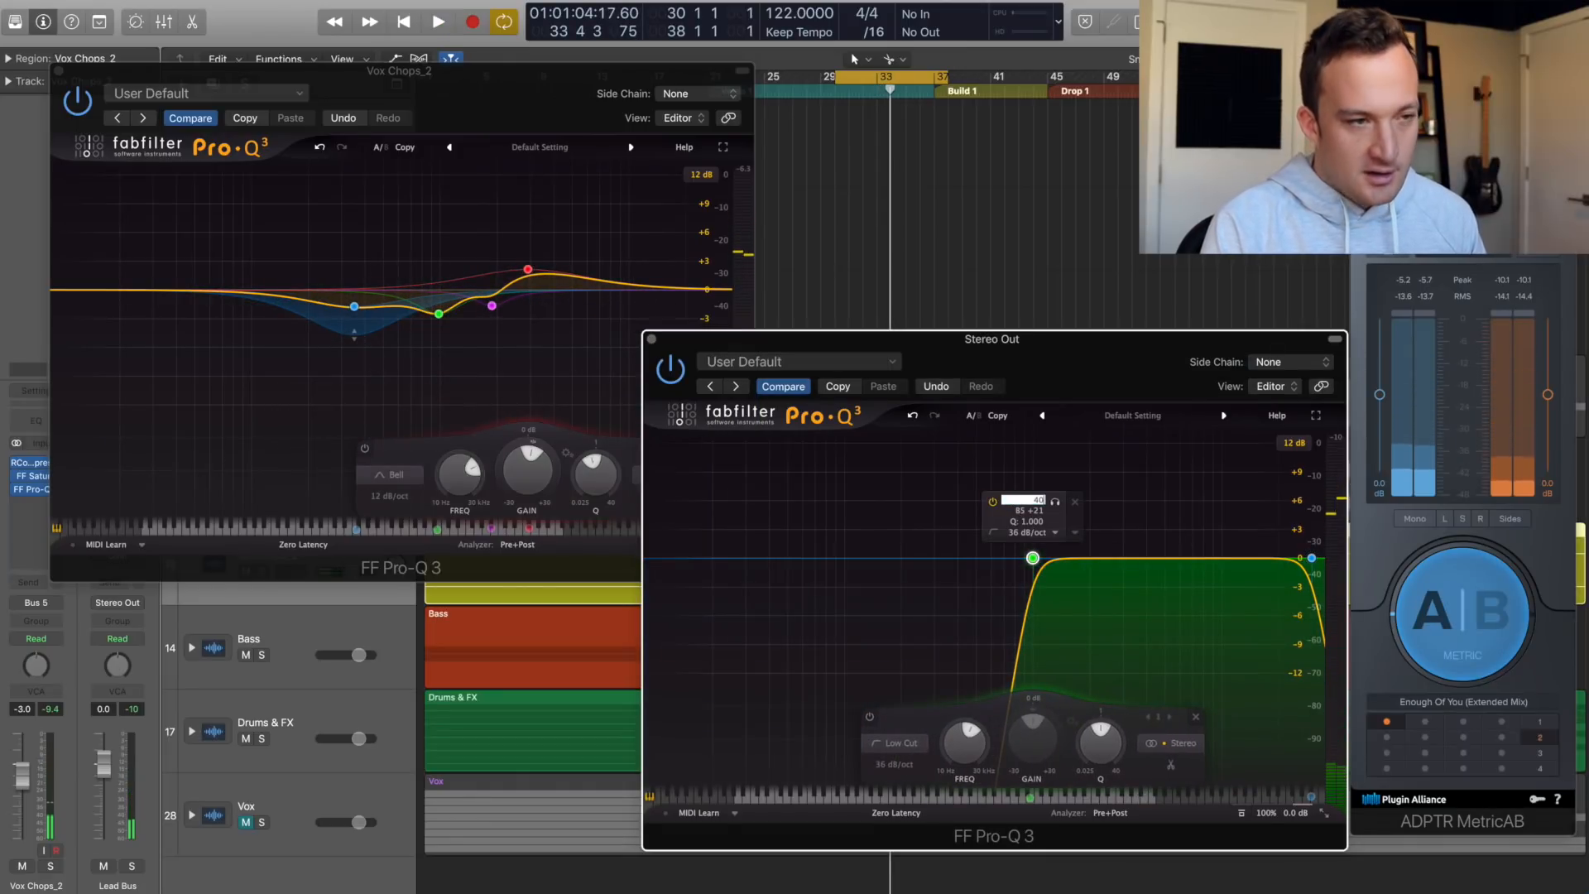
pyautogui.write('00')
pyautogui.press('Return')
# - Raise the system volume and compare the mix with the reference above 4000 Hz during playback
pyautogui.press('space')
pyautogui.click(1445, 639)
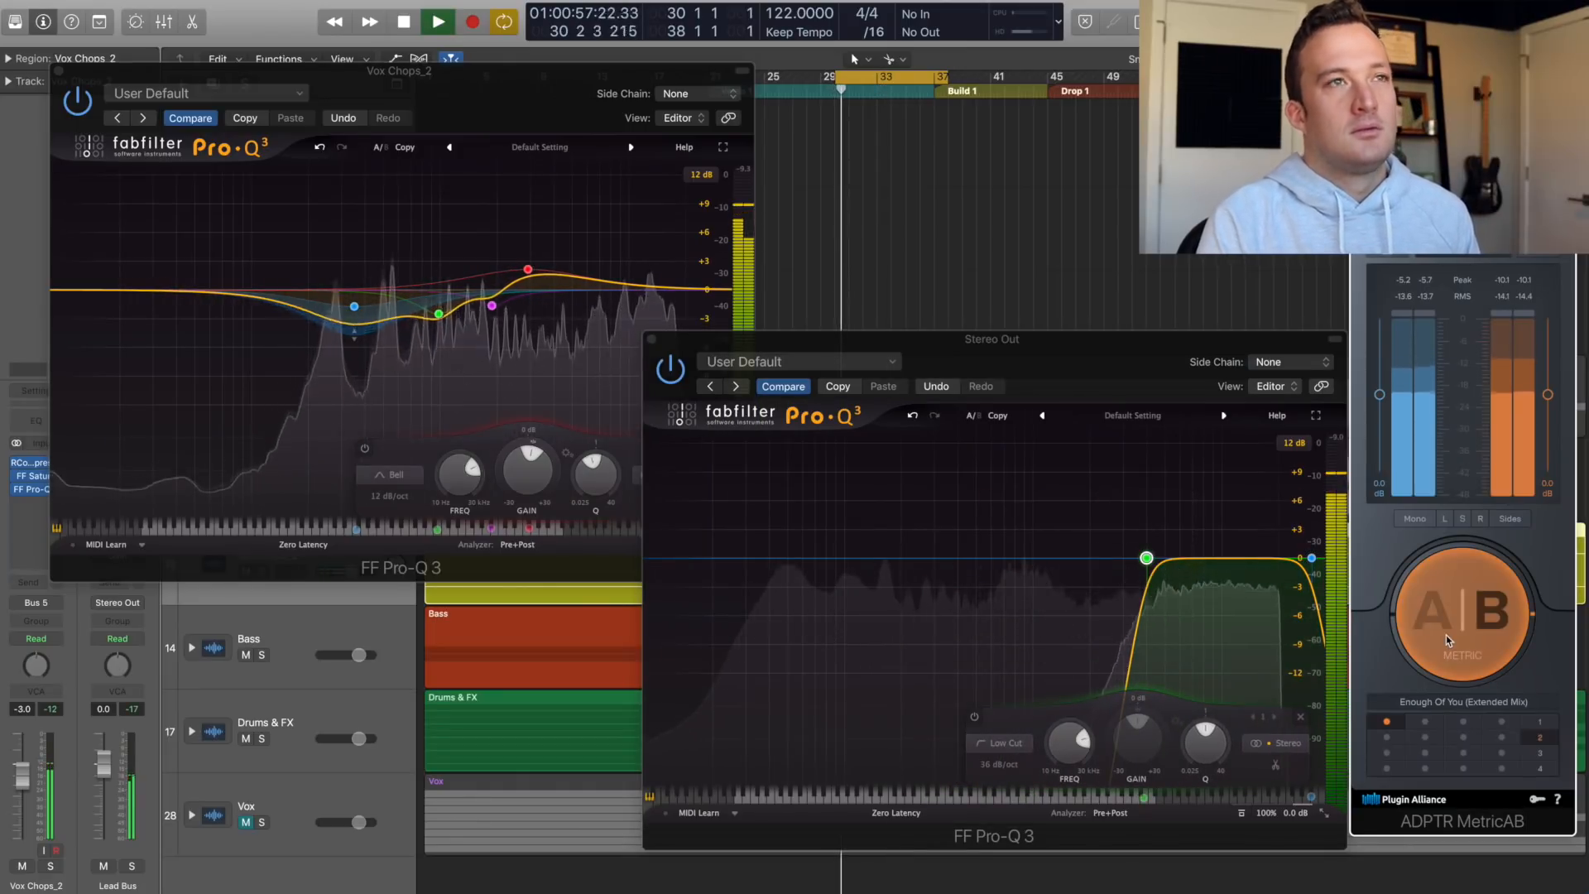
pyautogui.press('XF86AudioRaiseVolume')
pyautogui.press('XF86AudioRaiseVolume')
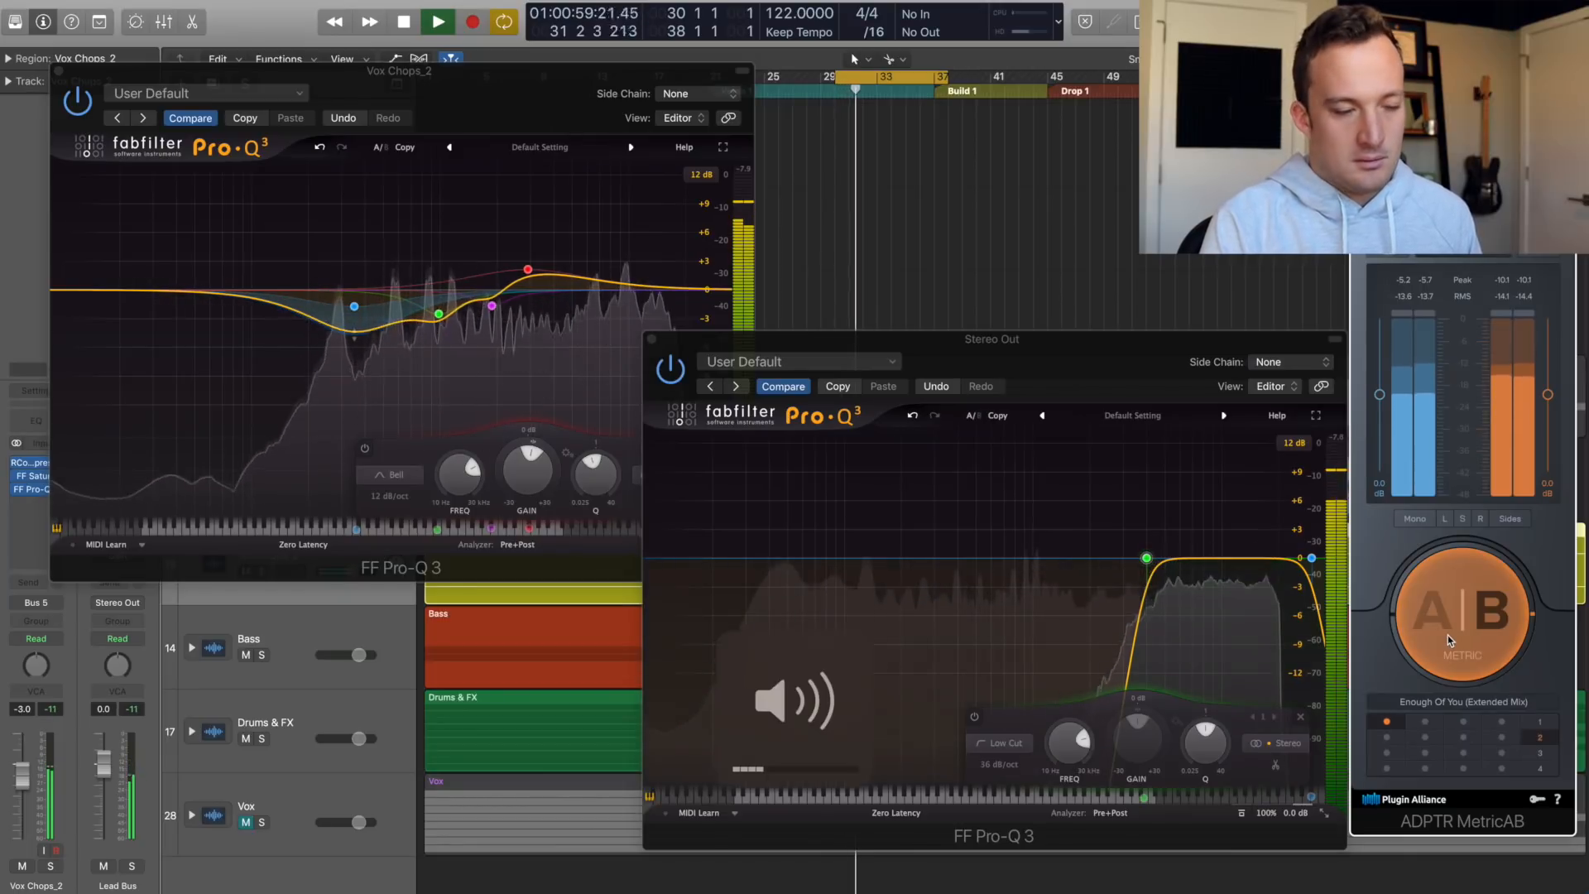
pyautogui.click(1447, 634)
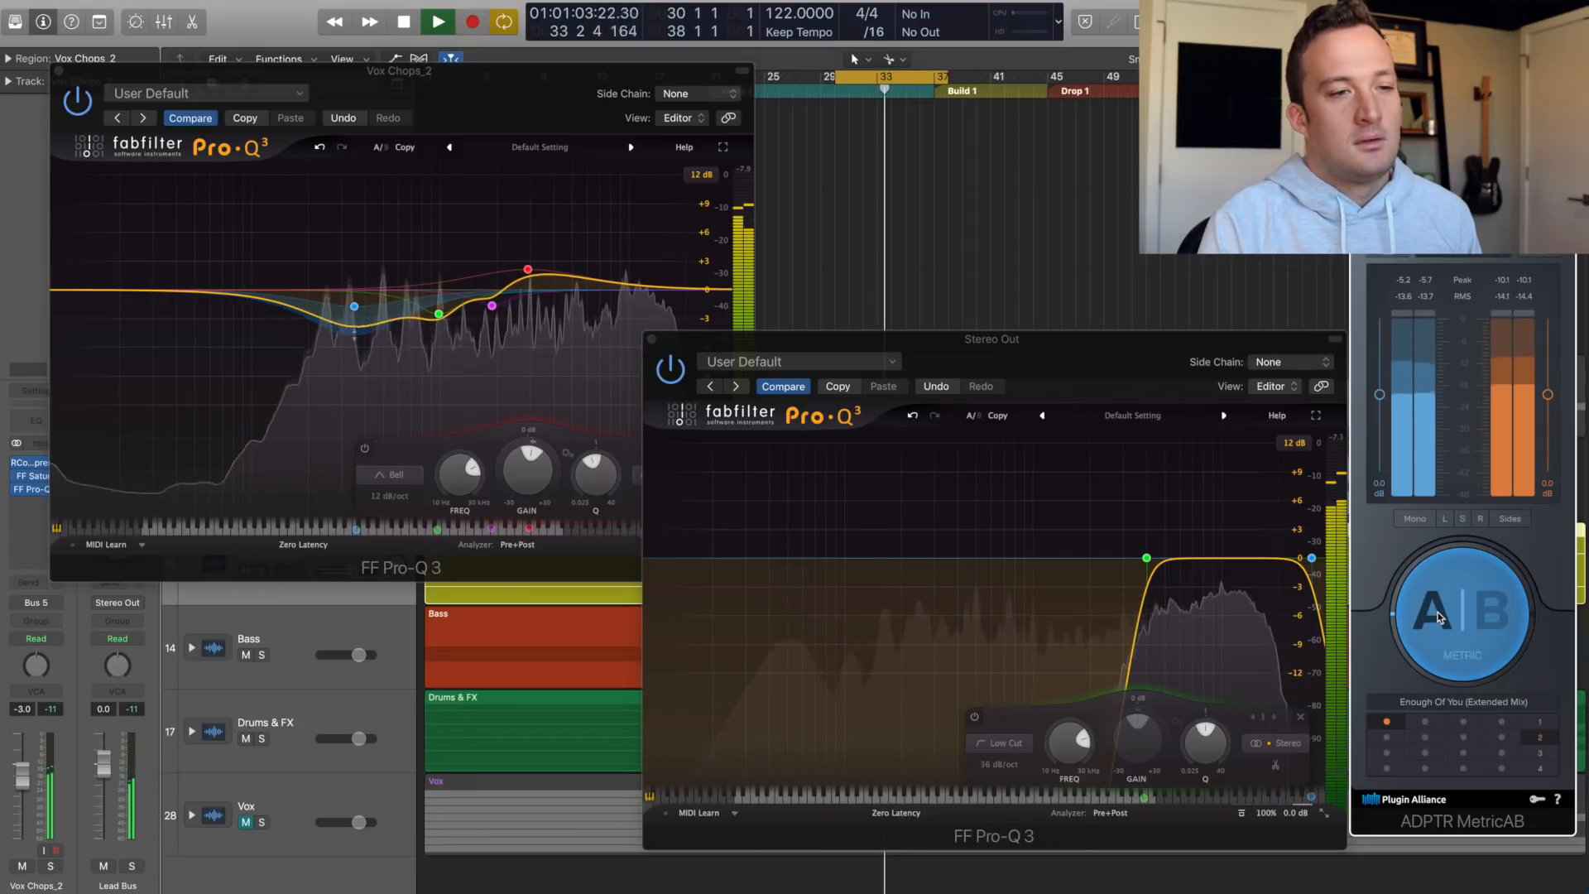
pyautogui.click(1438, 614)
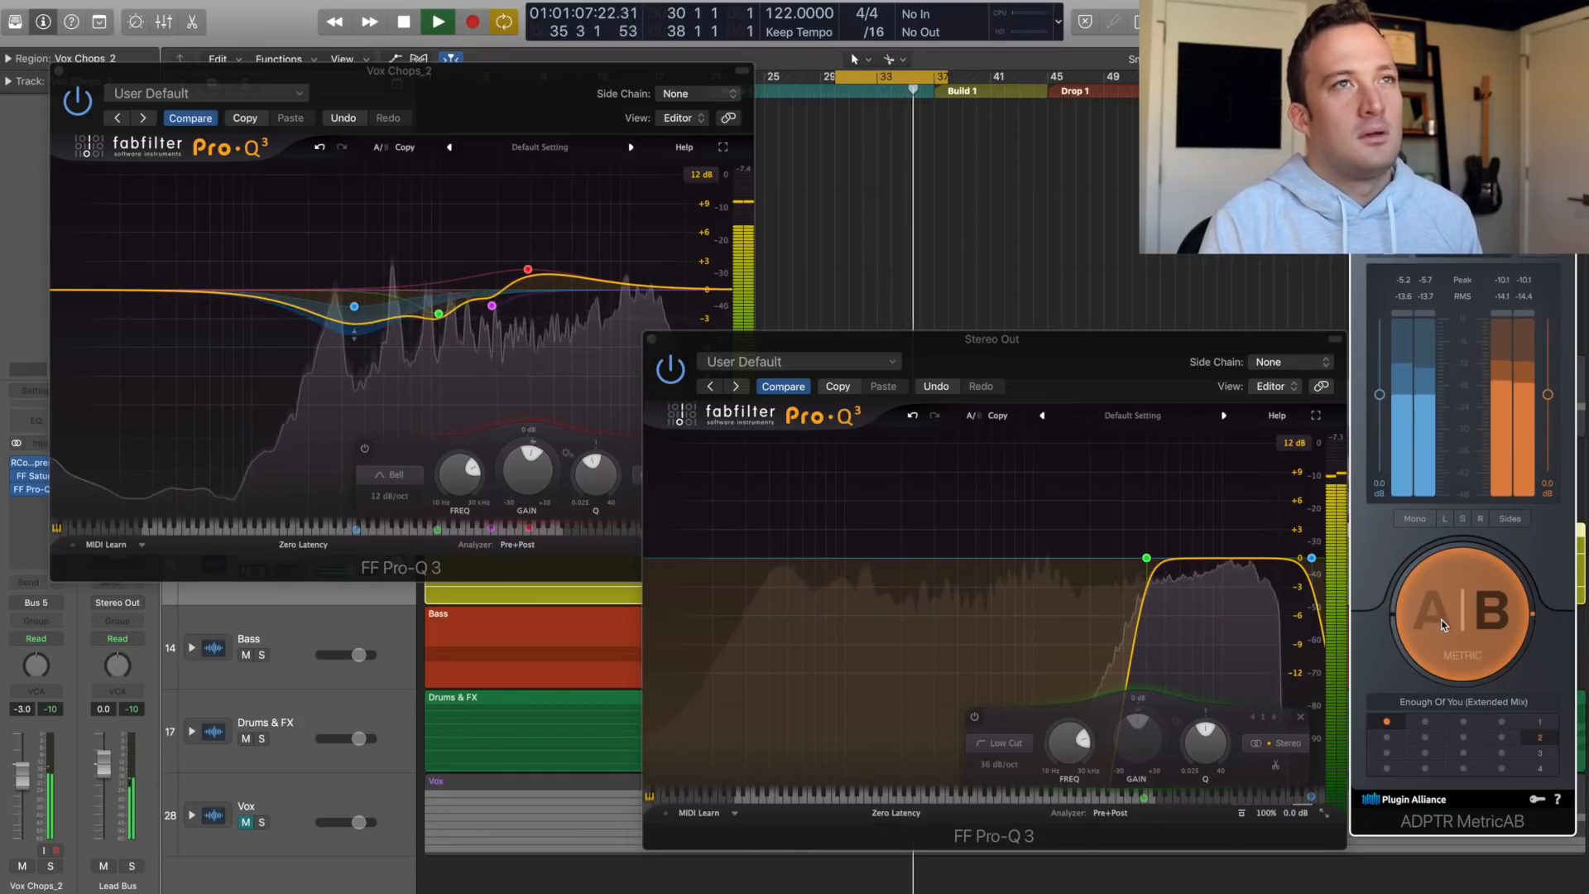
pyautogui.click(1440, 625)
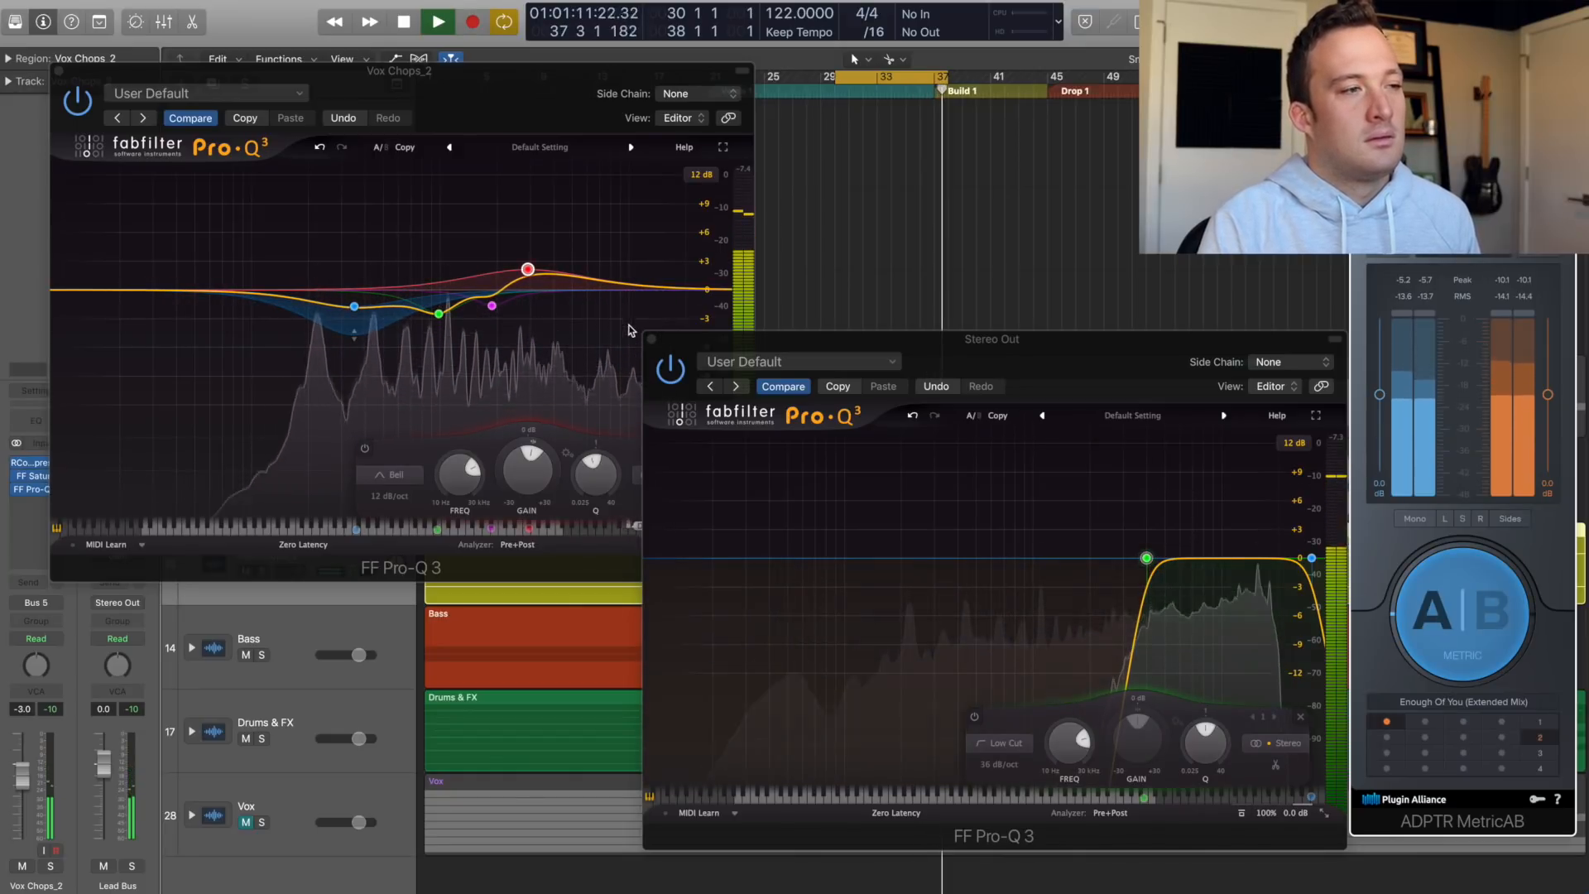
pyautogui.press('space')
# - Hide the plug-in windows and add sends on Vox Chops_2 to Bus 1 (Lead Verb) and Bus 8 (Lead Delay)
pyautogui.press('v')
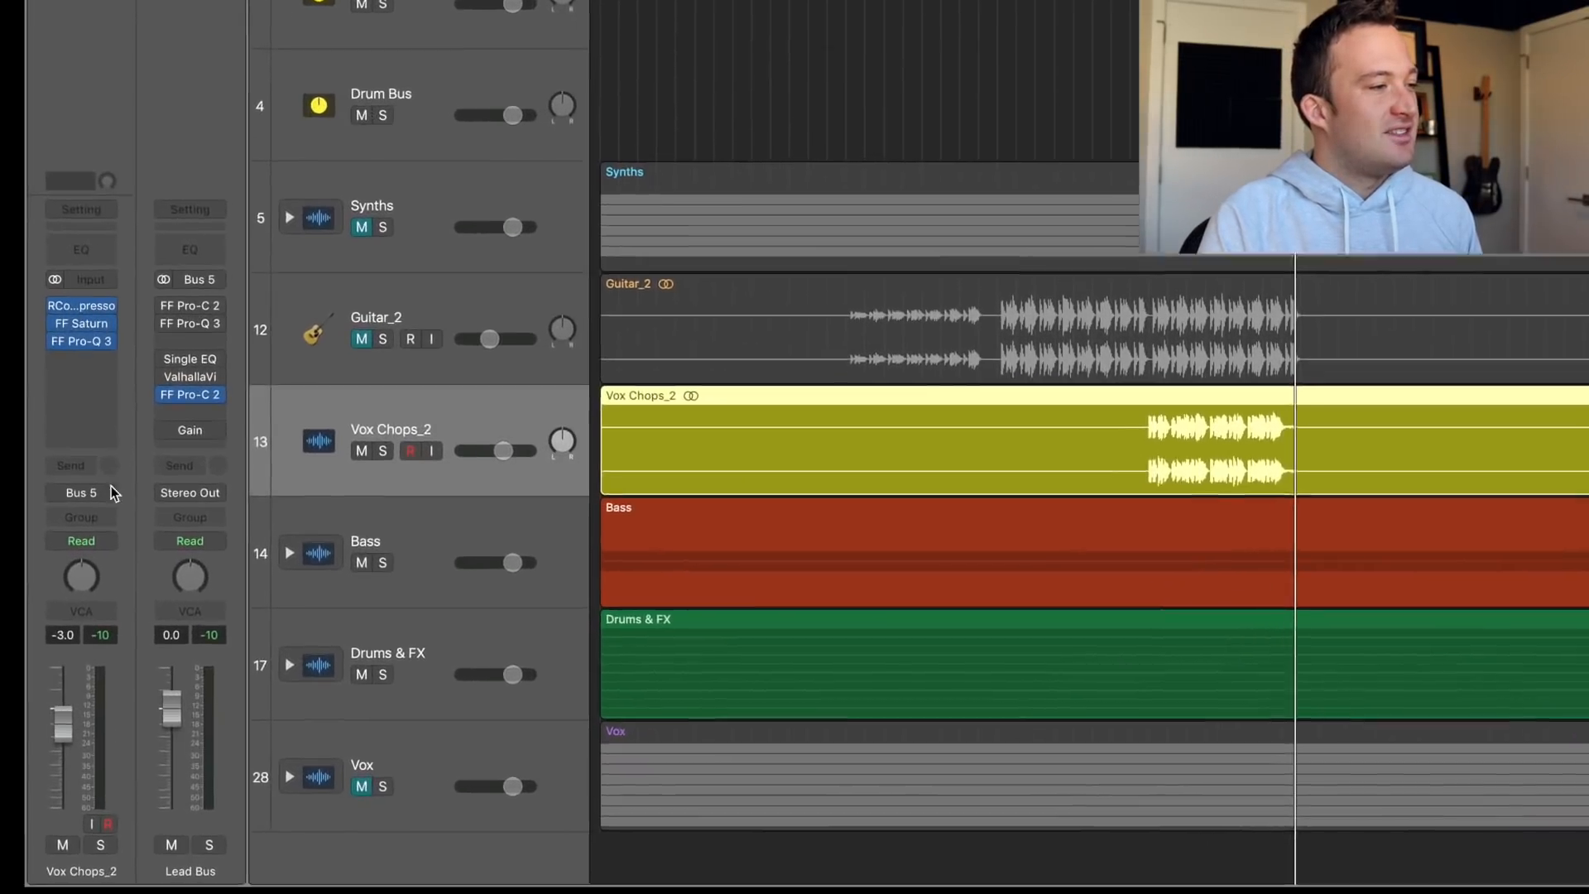
pyautogui.click(30, 583)
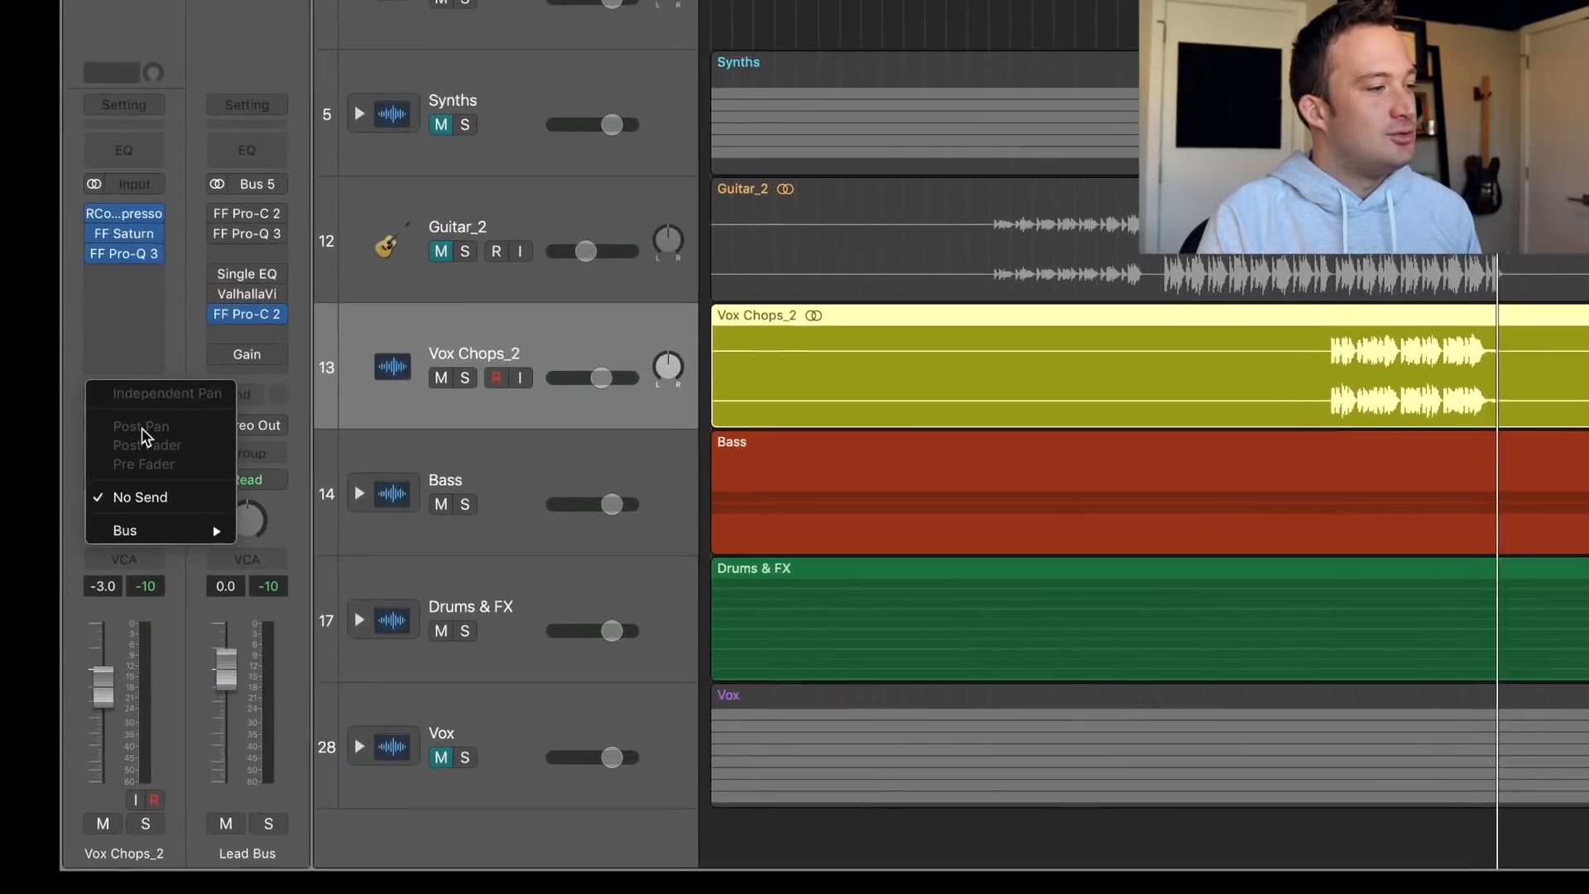
pyautogui.moveTo(57, 675)
pyautogui.click(349, 73)
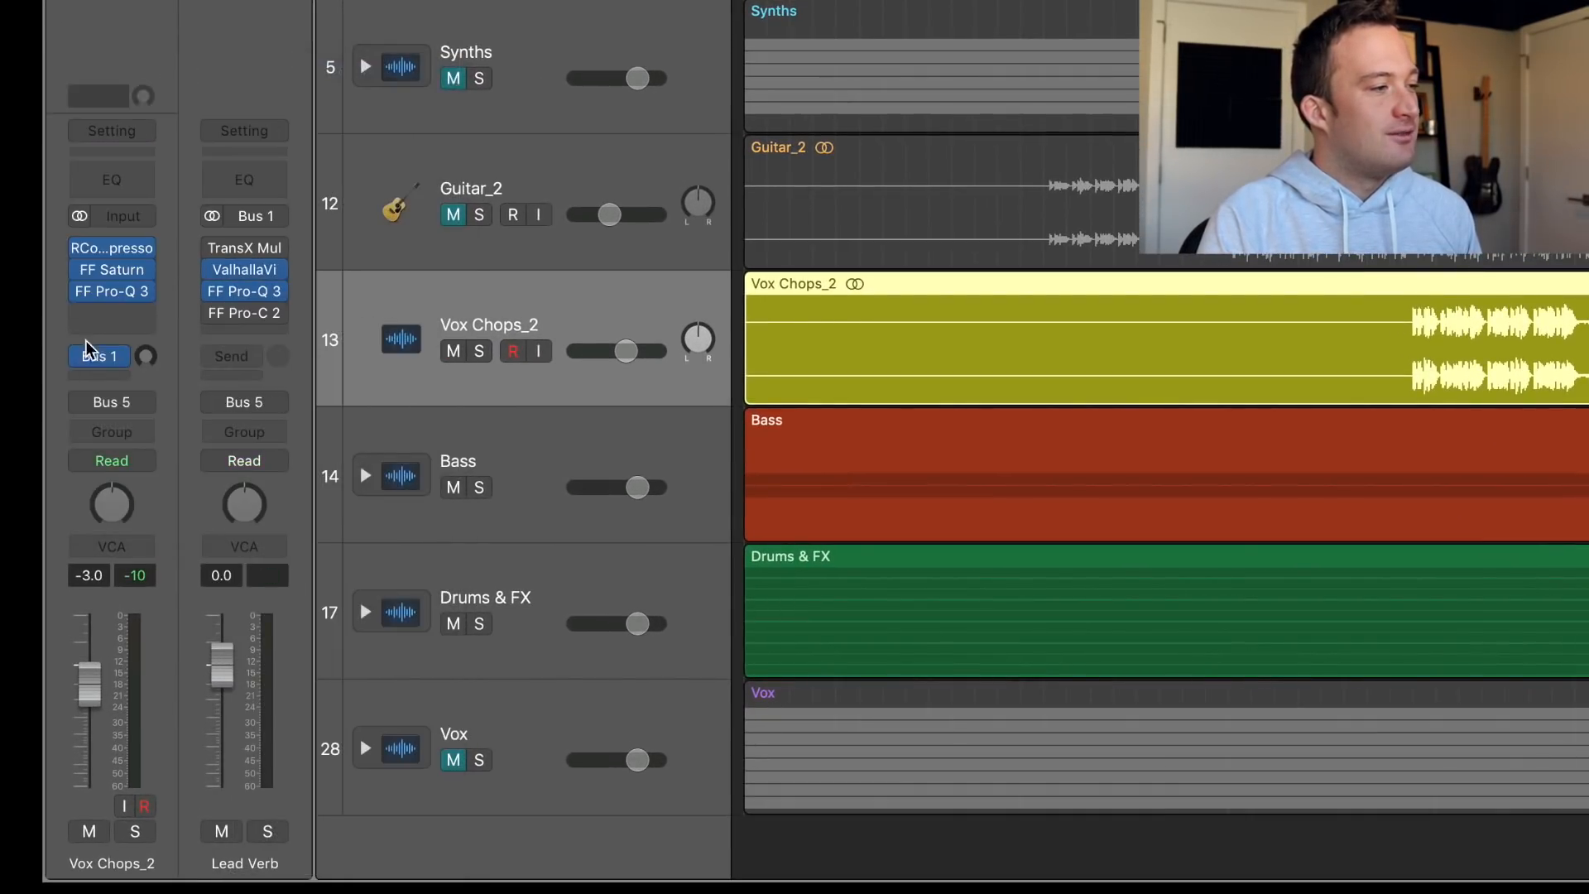
pyautogui.click(91, 374)
pyautogui.moveTo(176, 529)
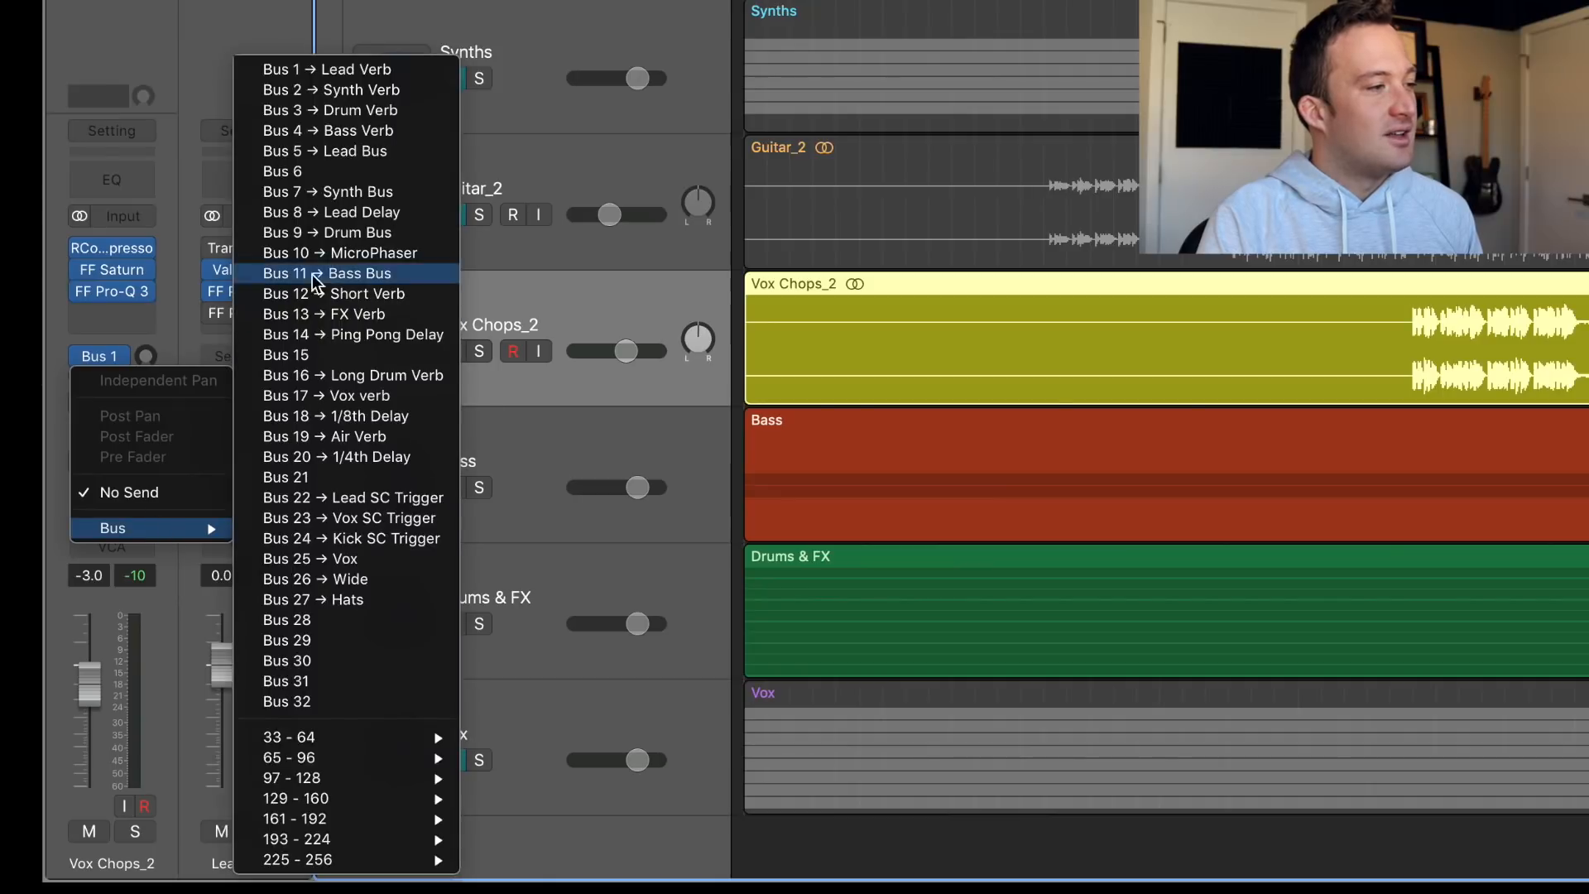
pyautogui.click(309, 213)
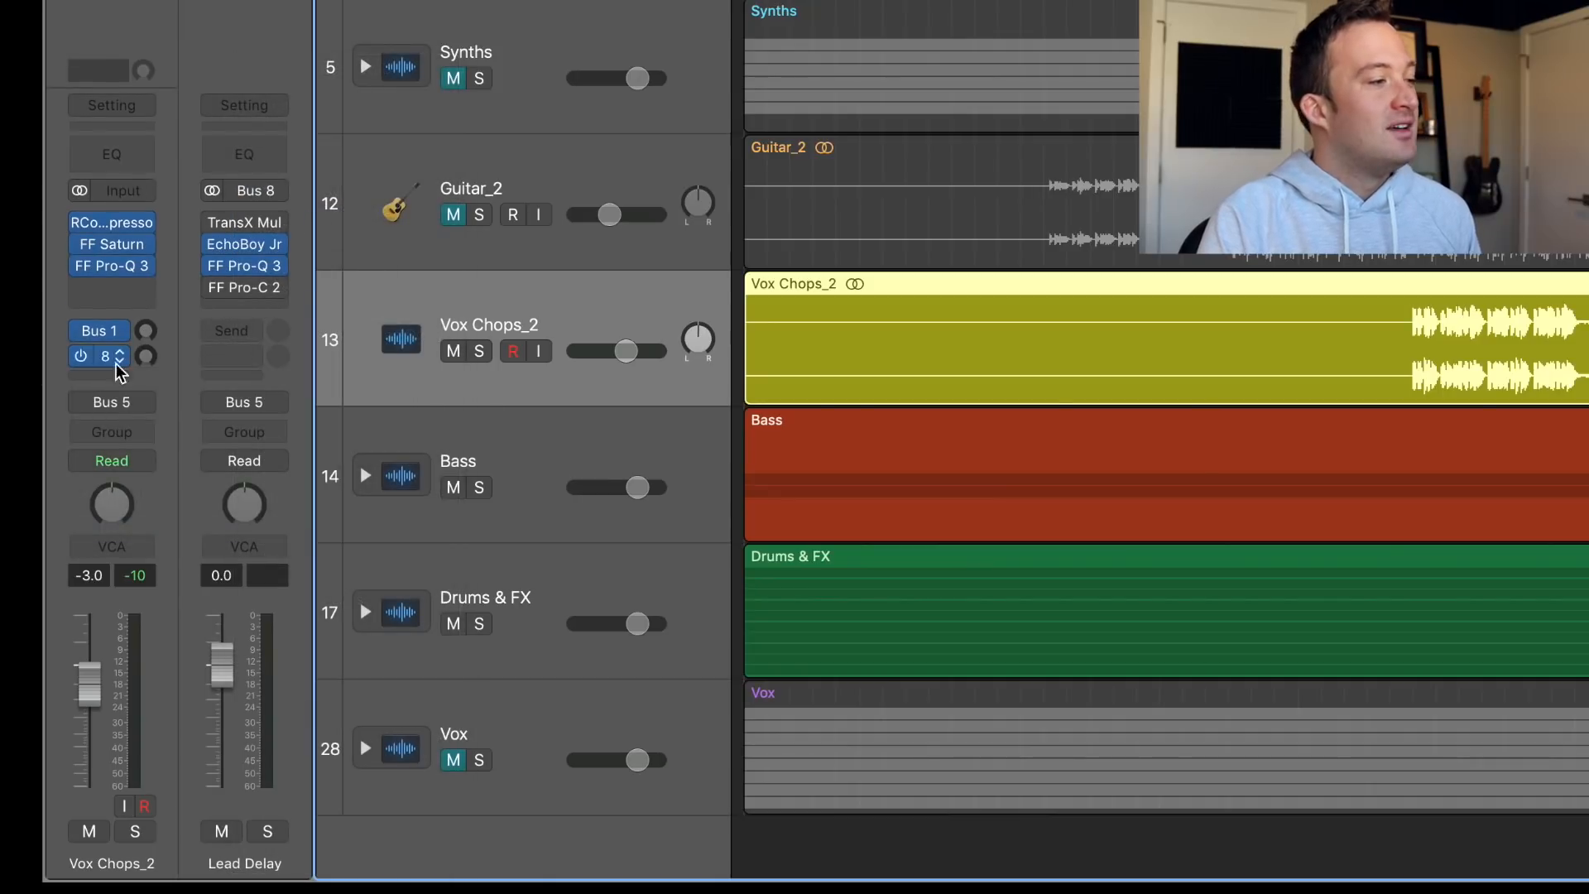
# - Add a third send on Vox Chops_2 to Bus 22 (Lead SC Trigger) and set it to Pre Fader
pyautogui.click(107, 382)
pyautogui.moveTo(158, 528)
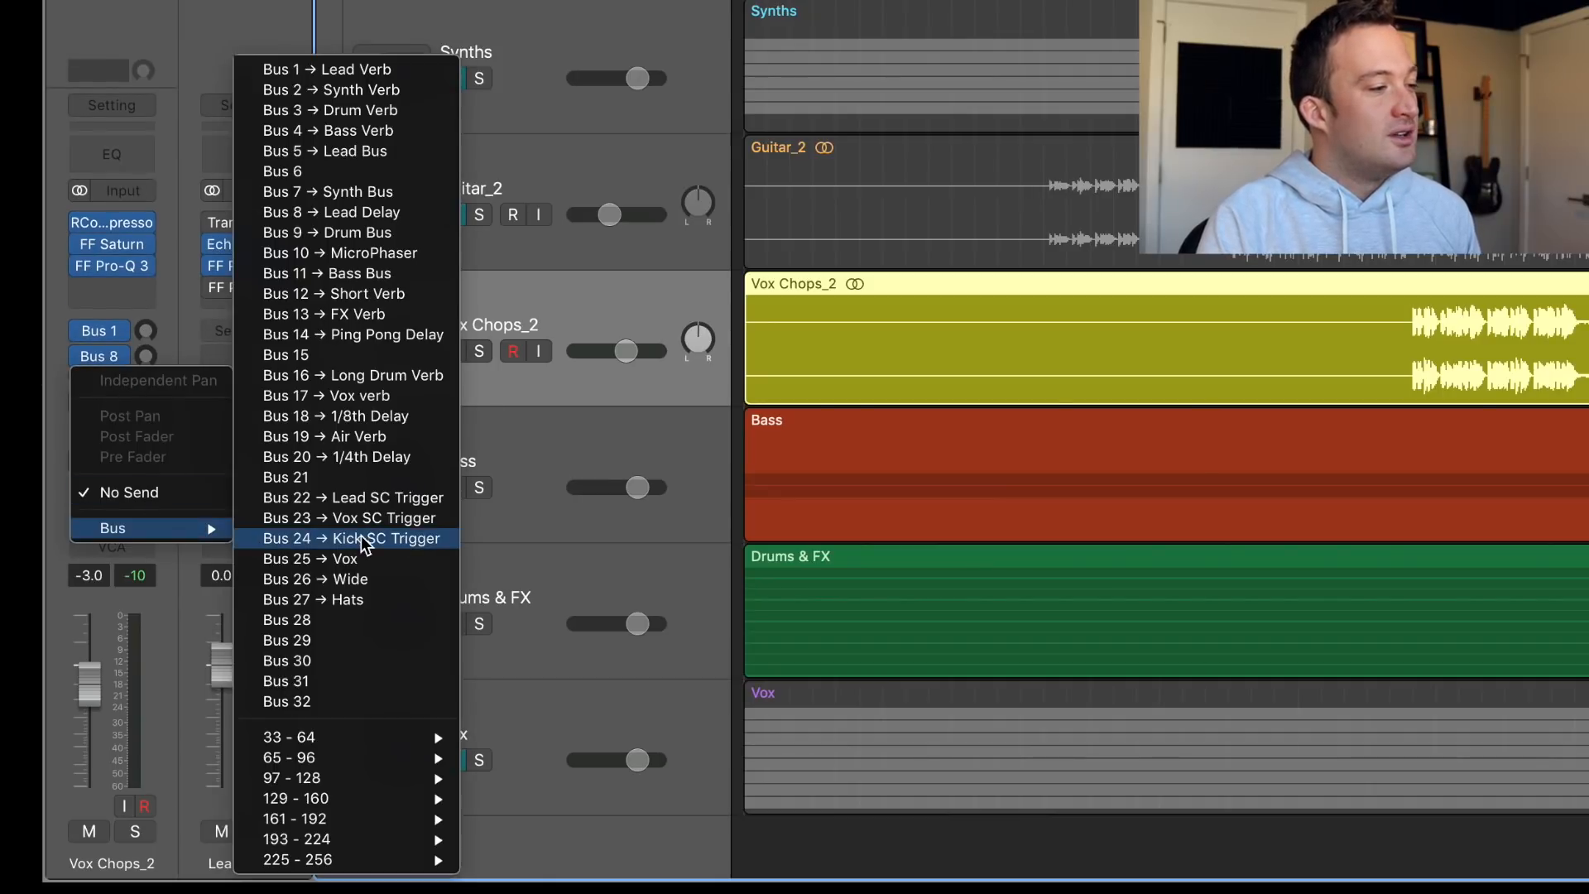
pyautogui.click(382, 498)
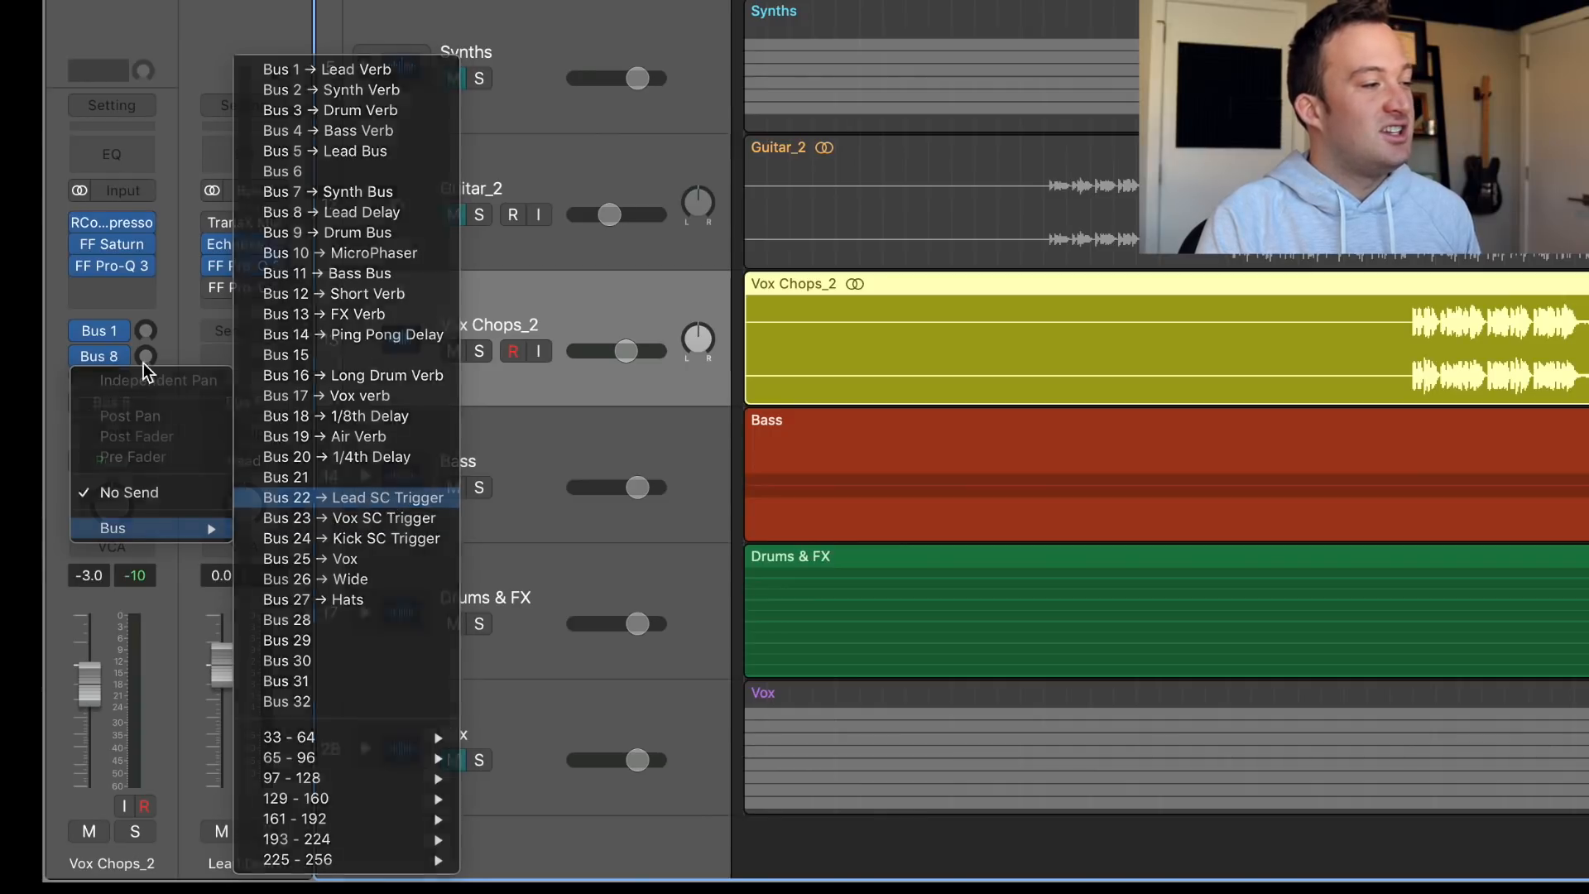
pyautogui.click(117, 357)
pyautogui.click(133, 466)
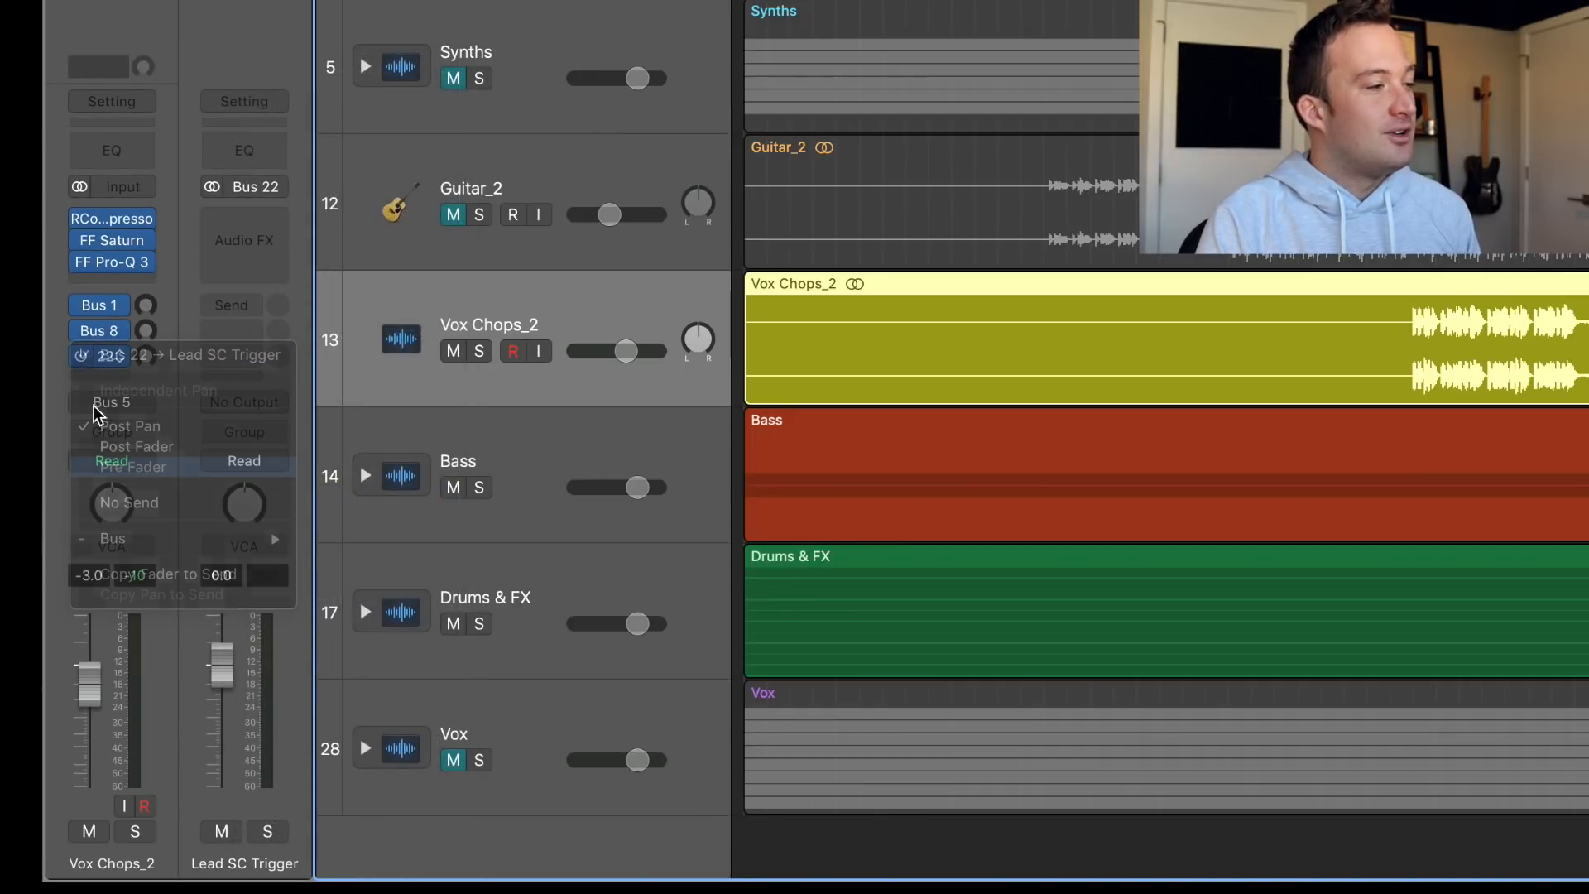
pyautogui.moveTo(79, 356)
# - During playback, raise the Vox Chops_2 send to Lead Verb to about -9.6 dB and lower the threshold of Lead Verb's sidechained Pro-C 2
pyautogui.press('Return')
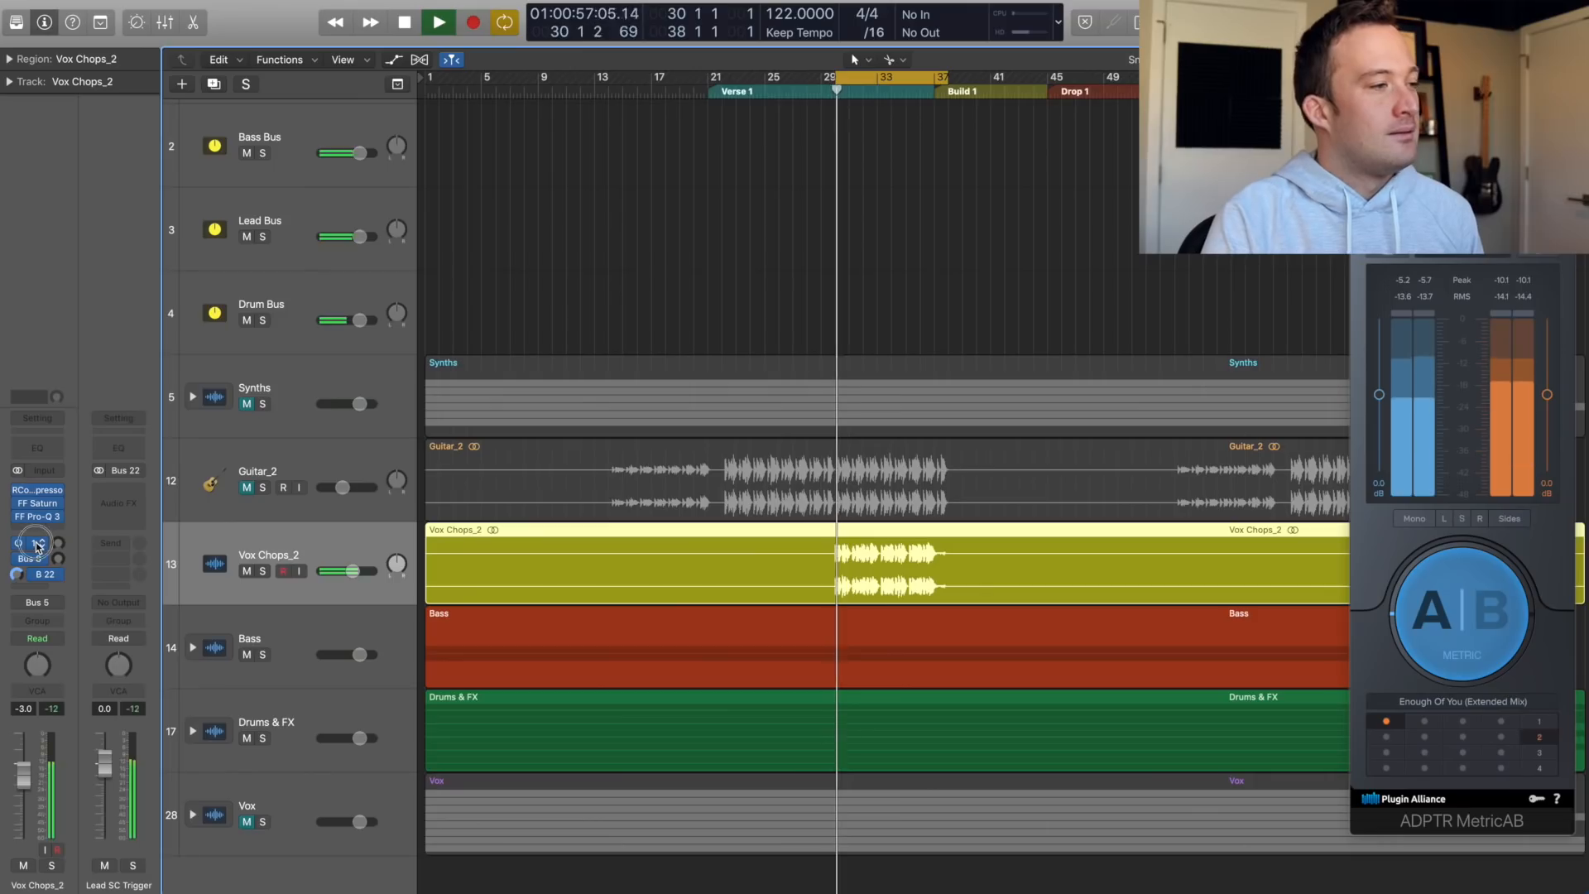
pyautogui.moveTo(57, 543); pyautogui.dragTo(34, 471)
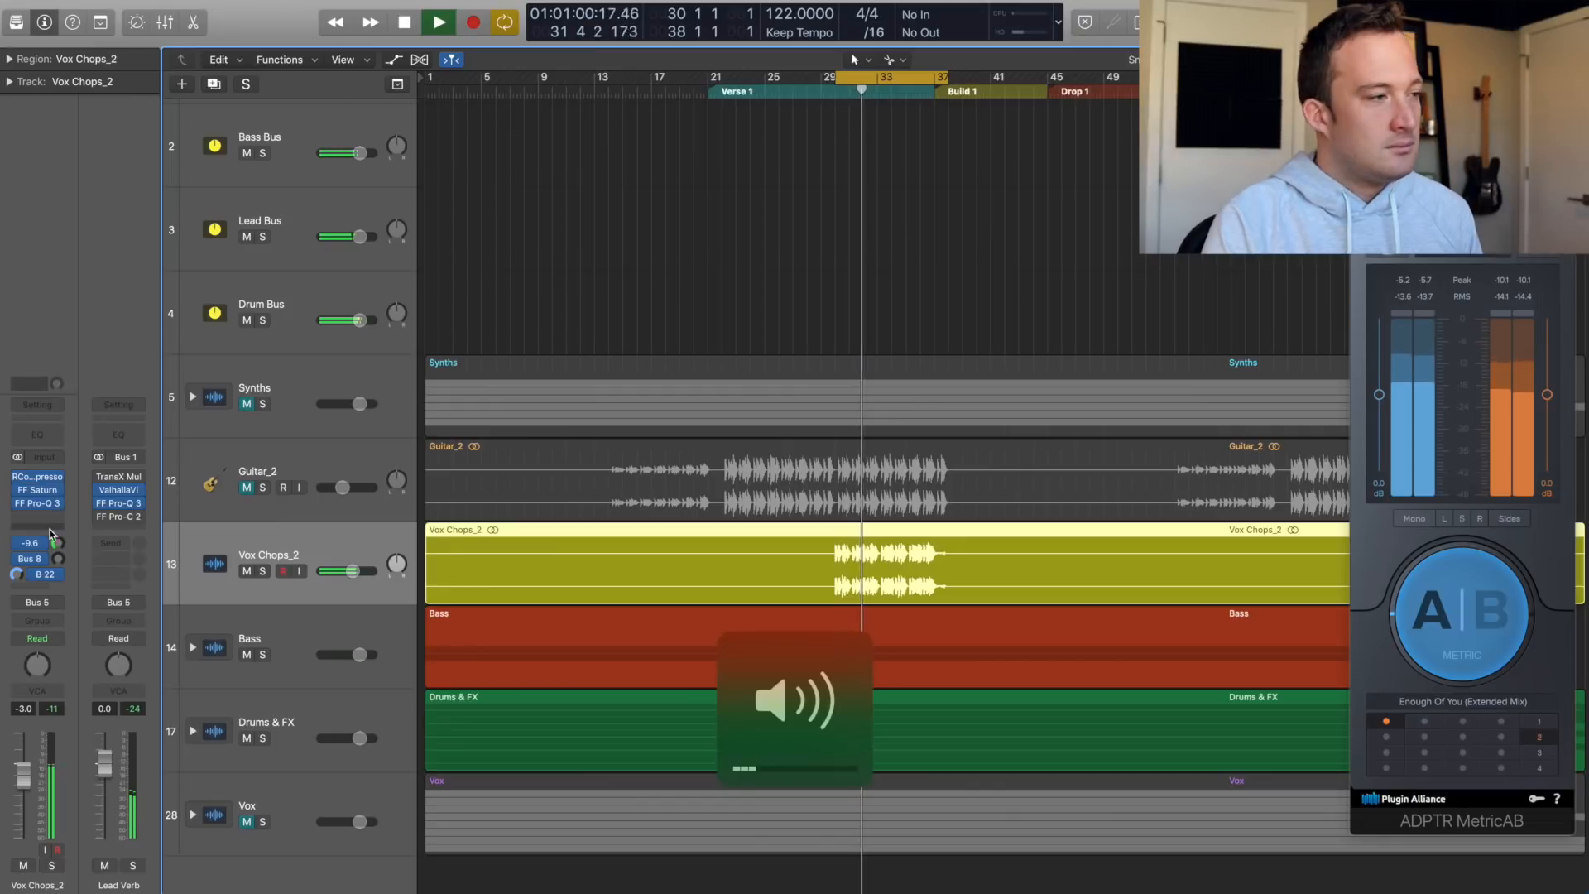
pyautogui.click(119, 516)
pyautogui.moveTo(303, 418); pyautogui.dragTo(315, 501)
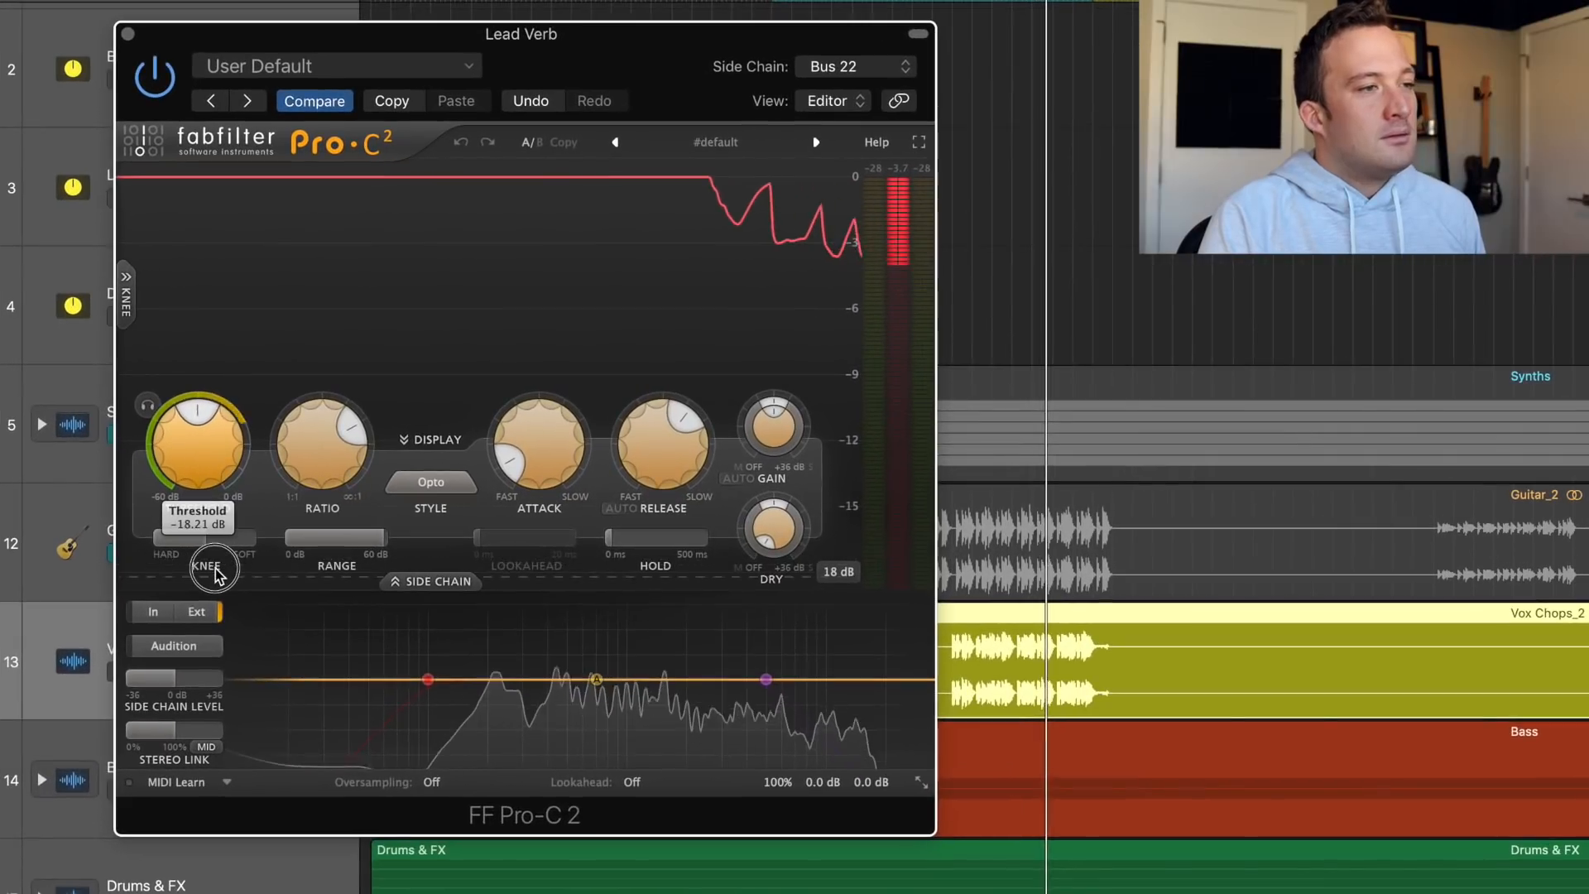
pyautogui.moveTo(215, 574); pyautogui.dragTo(217, 600)
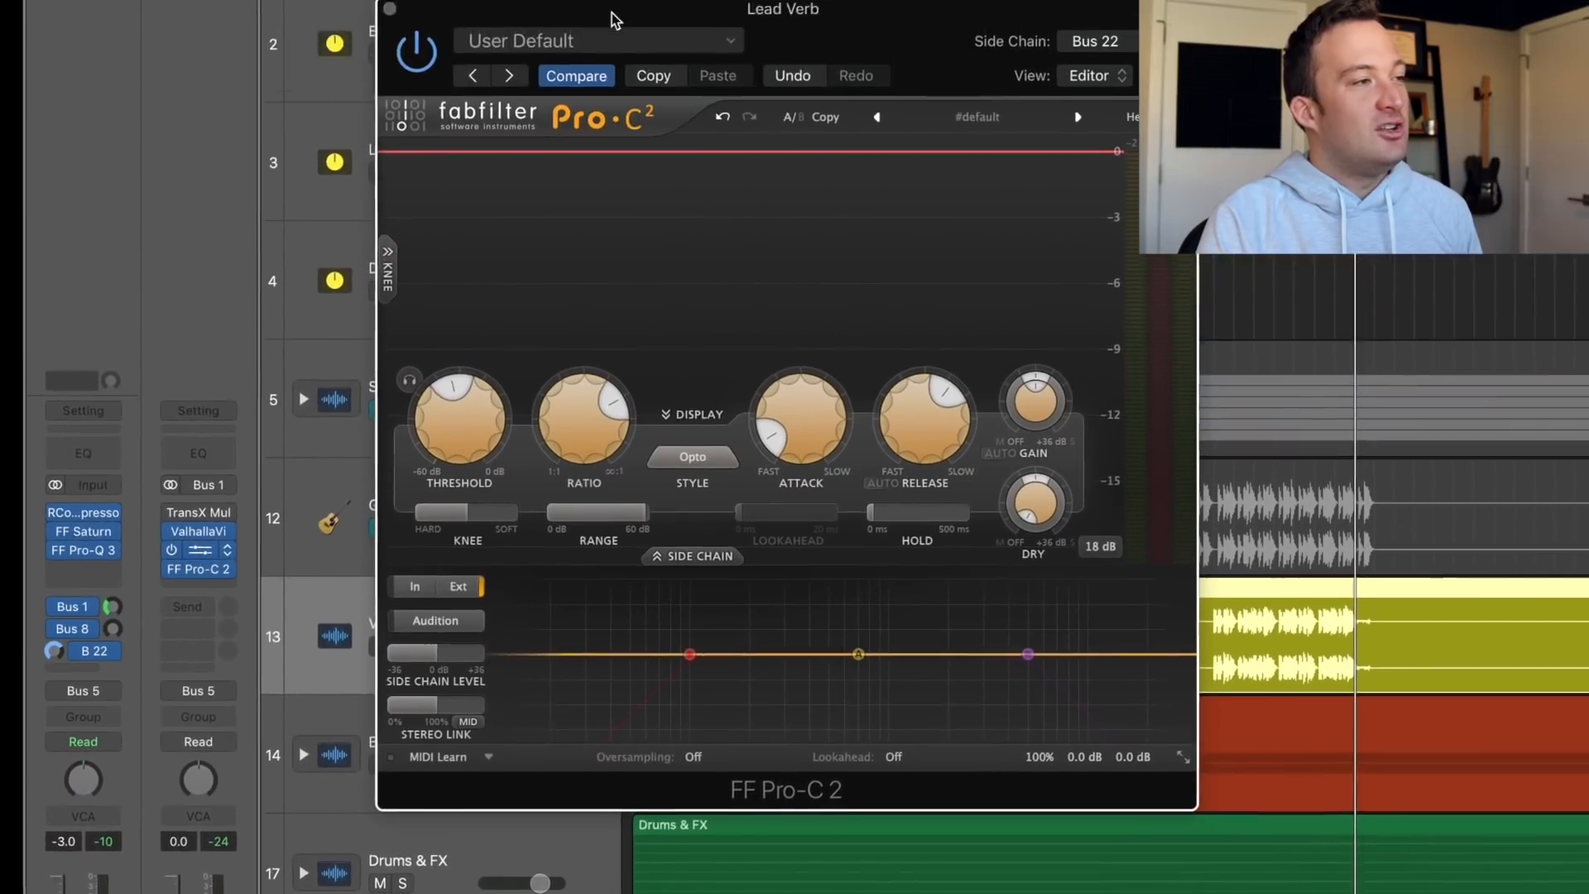
# - Inspect the low and high cuts in Lead Verb's Pro-Q 3, close it and return to the Pro-C 2 window
pyautogui.click(189, 374)
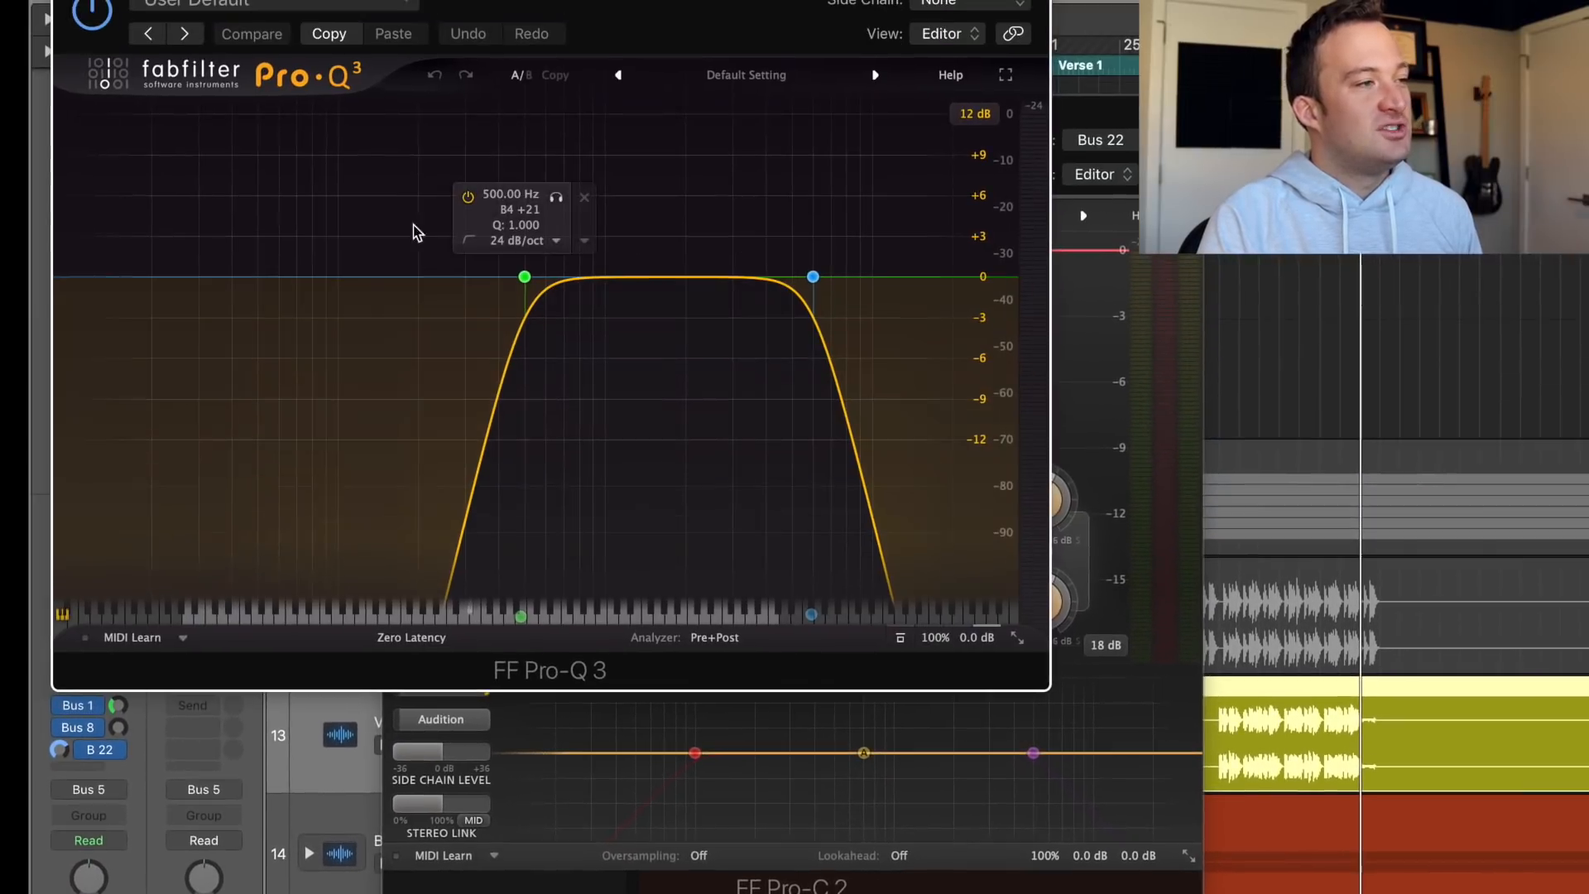
pyautogui.click(64, 0)
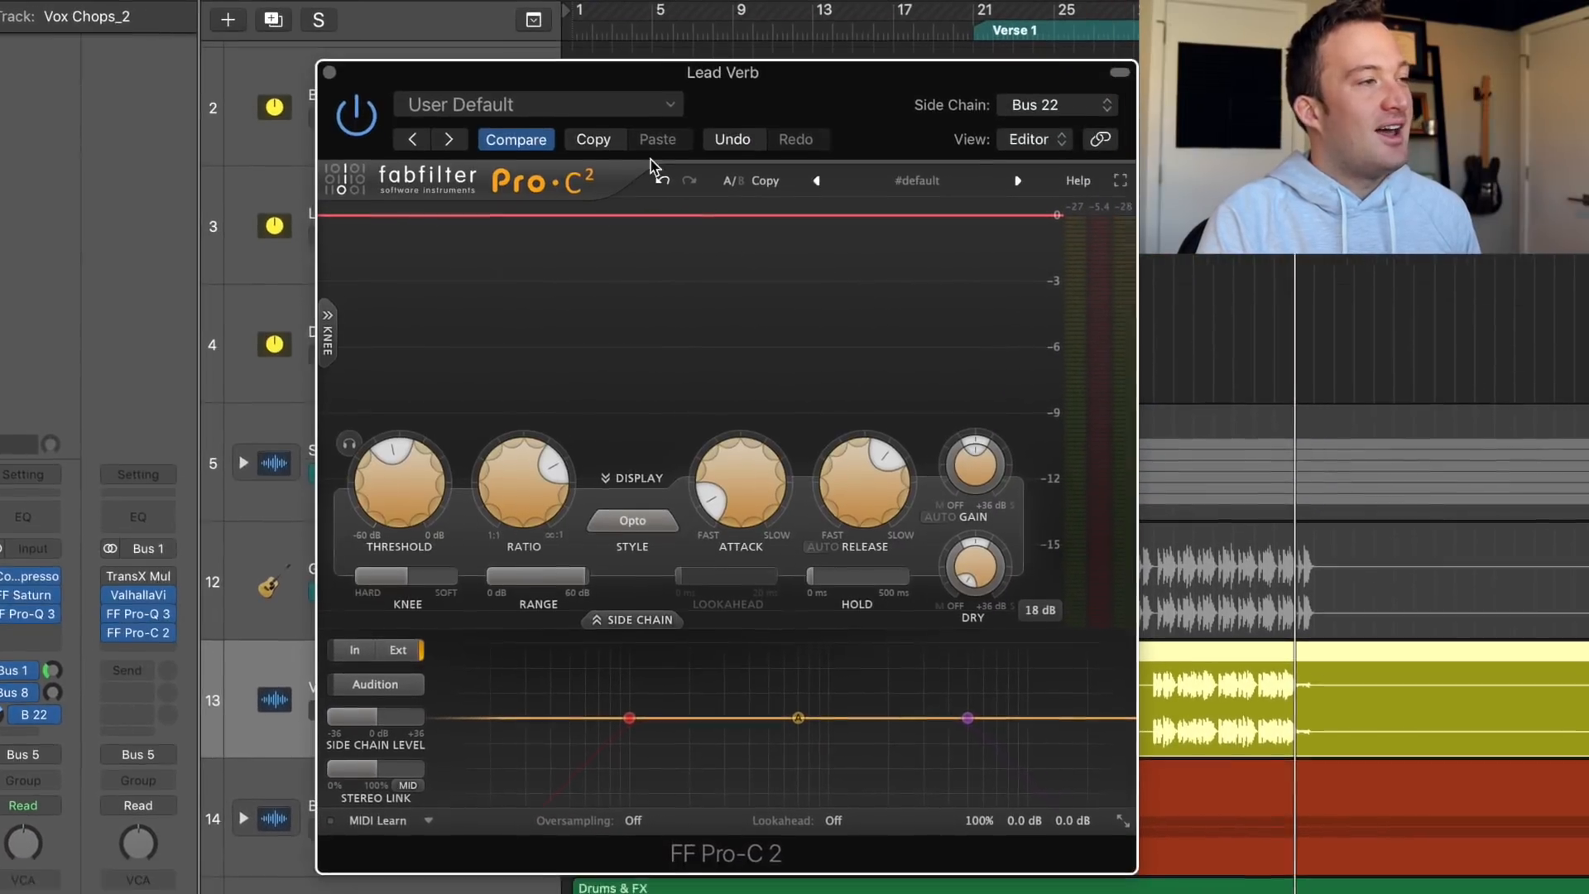
pyautogui.moveTo(699, 58); pyautogui.dragTo(671, 58)
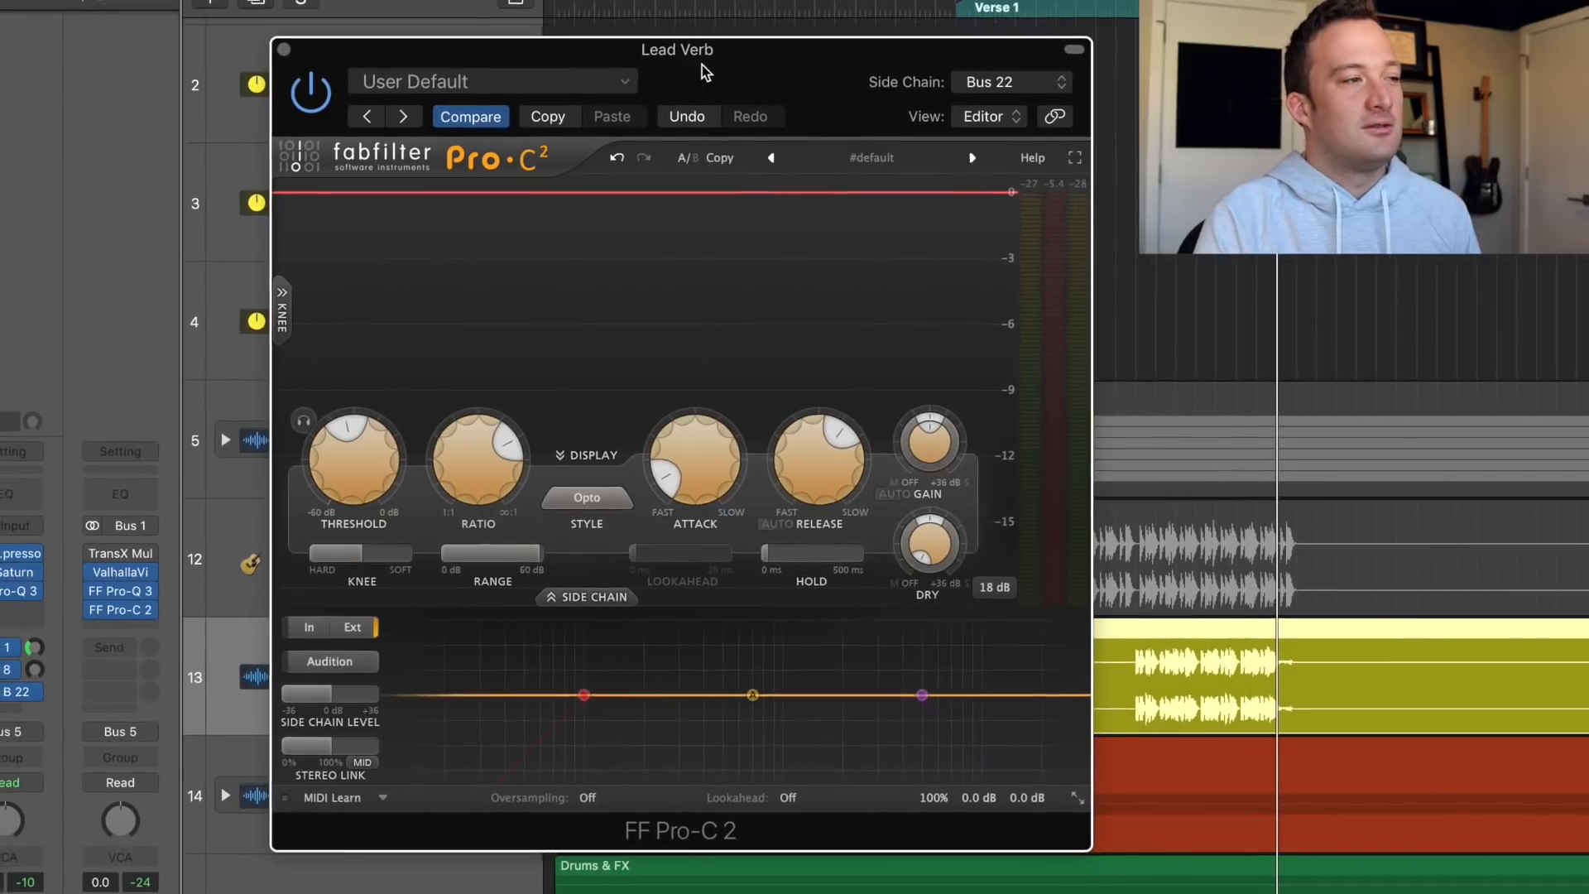
# - During playback, set the threshold of Lead Verb's Pro-C 2 to about -21 dB, close it and lower Vox Chops_2's Lead Verb send to about -11.4 dB
pyautogui.press('space')
pyautogui.moveTo(392, 465); pyautogui.dragTo(392, 470)
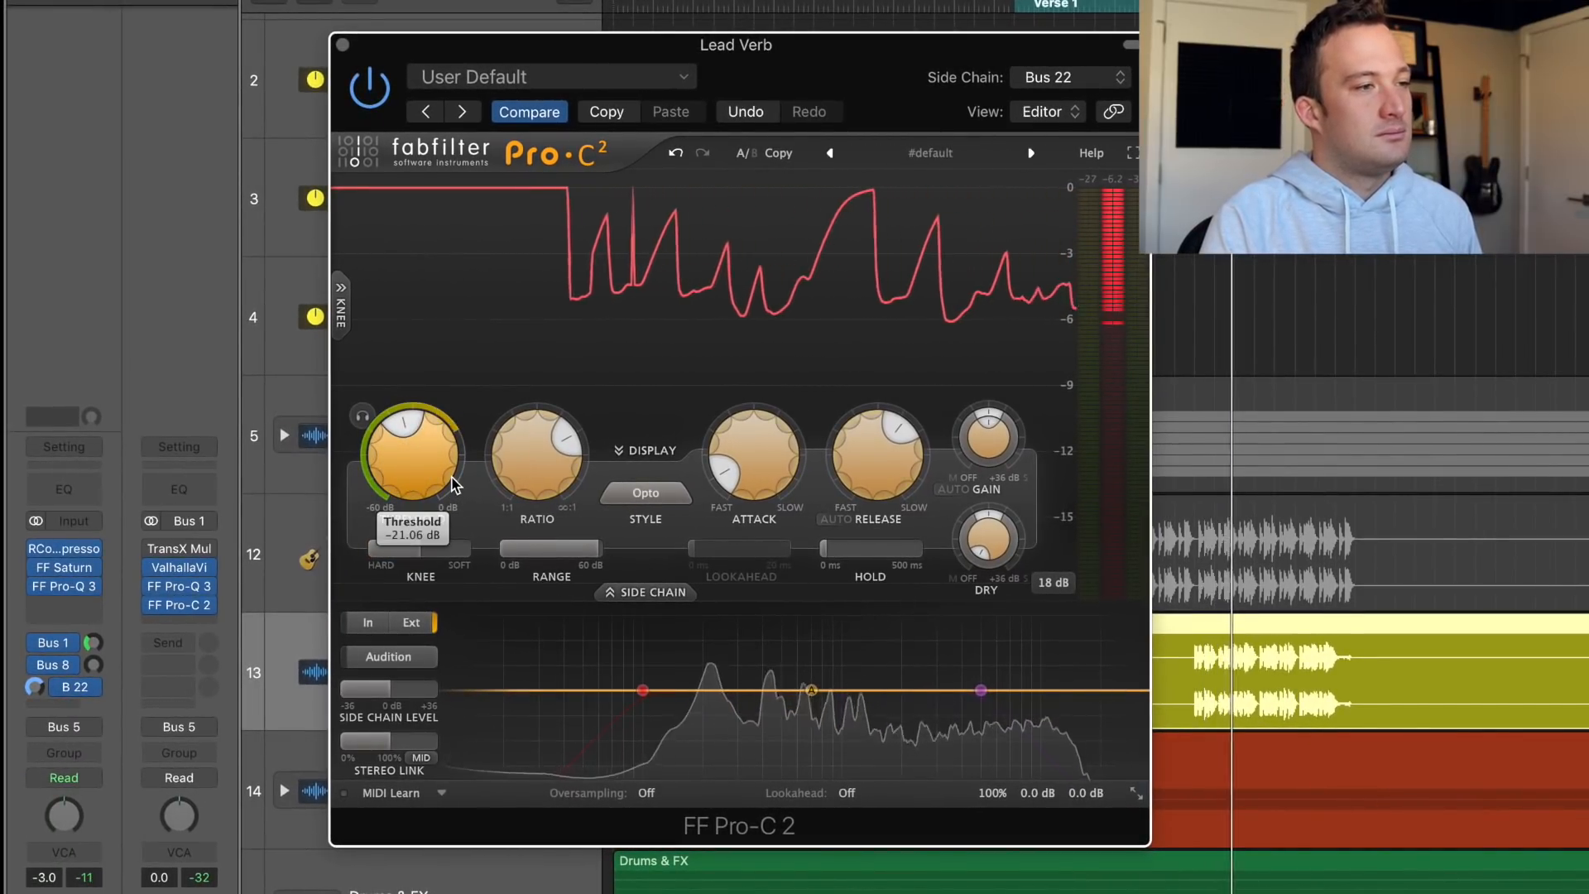
pyautogui.press('super+w')
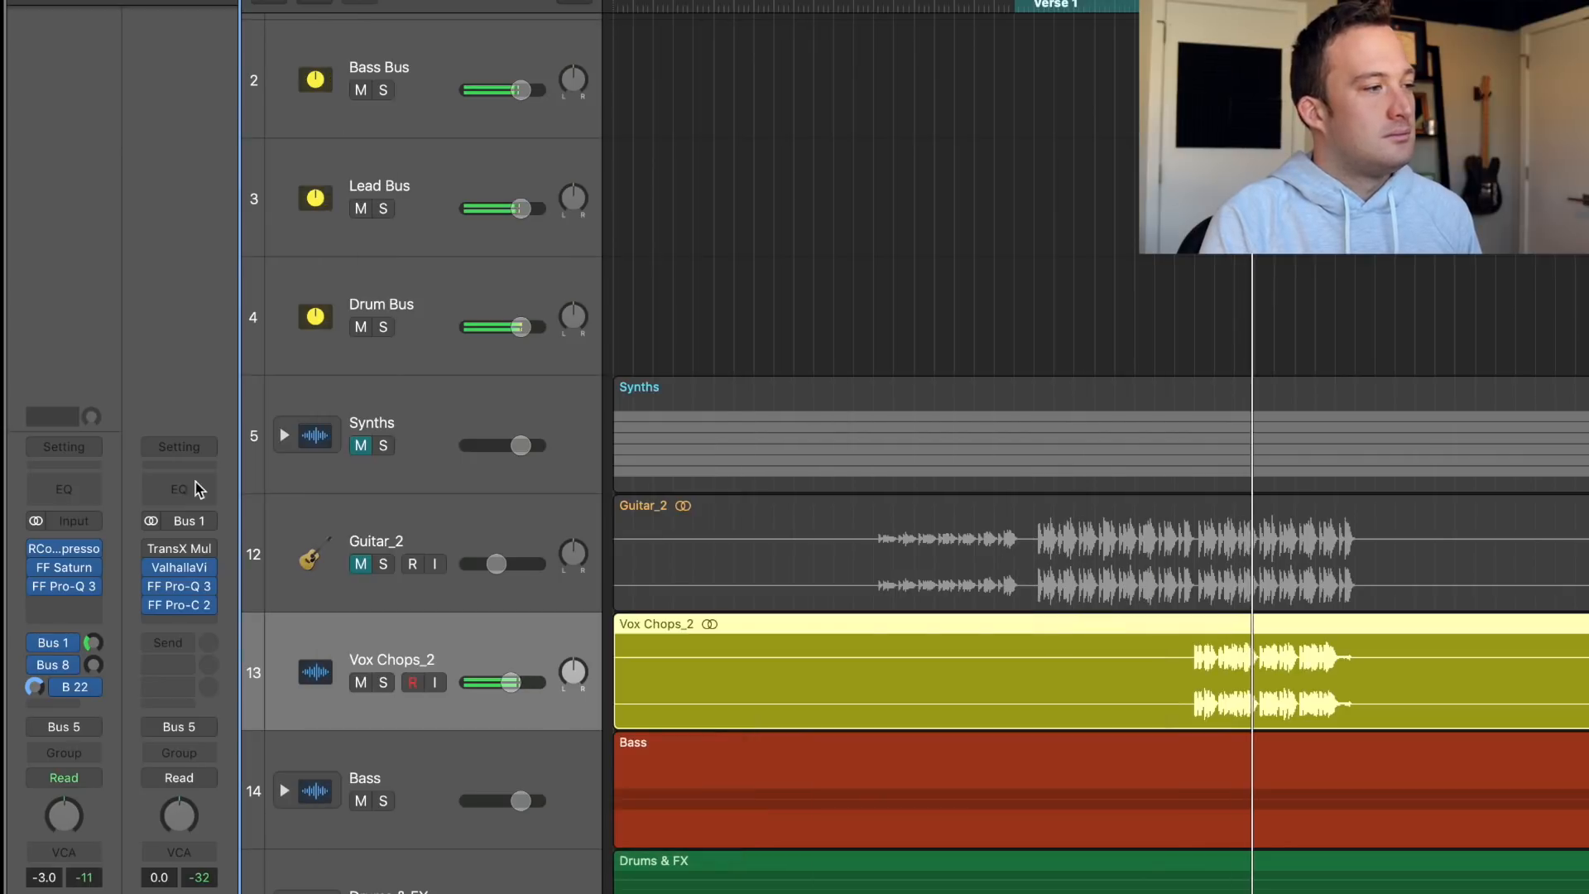
pyautogui.moveTo(97, 635); pyautogui.dragTo(96, 632)
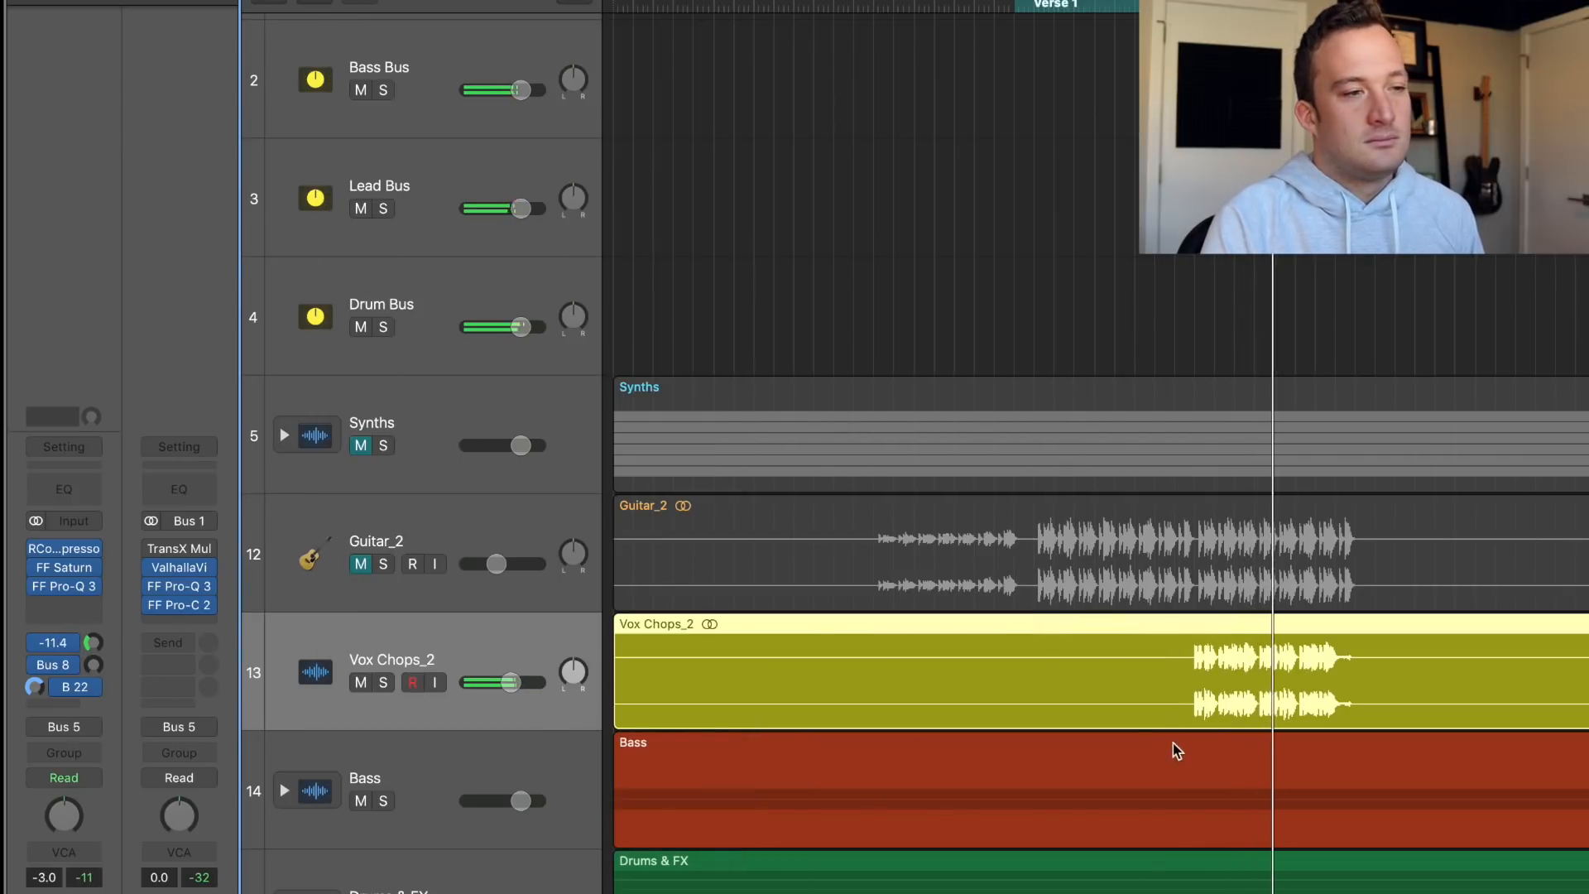
pyautogui.click(93, 641)
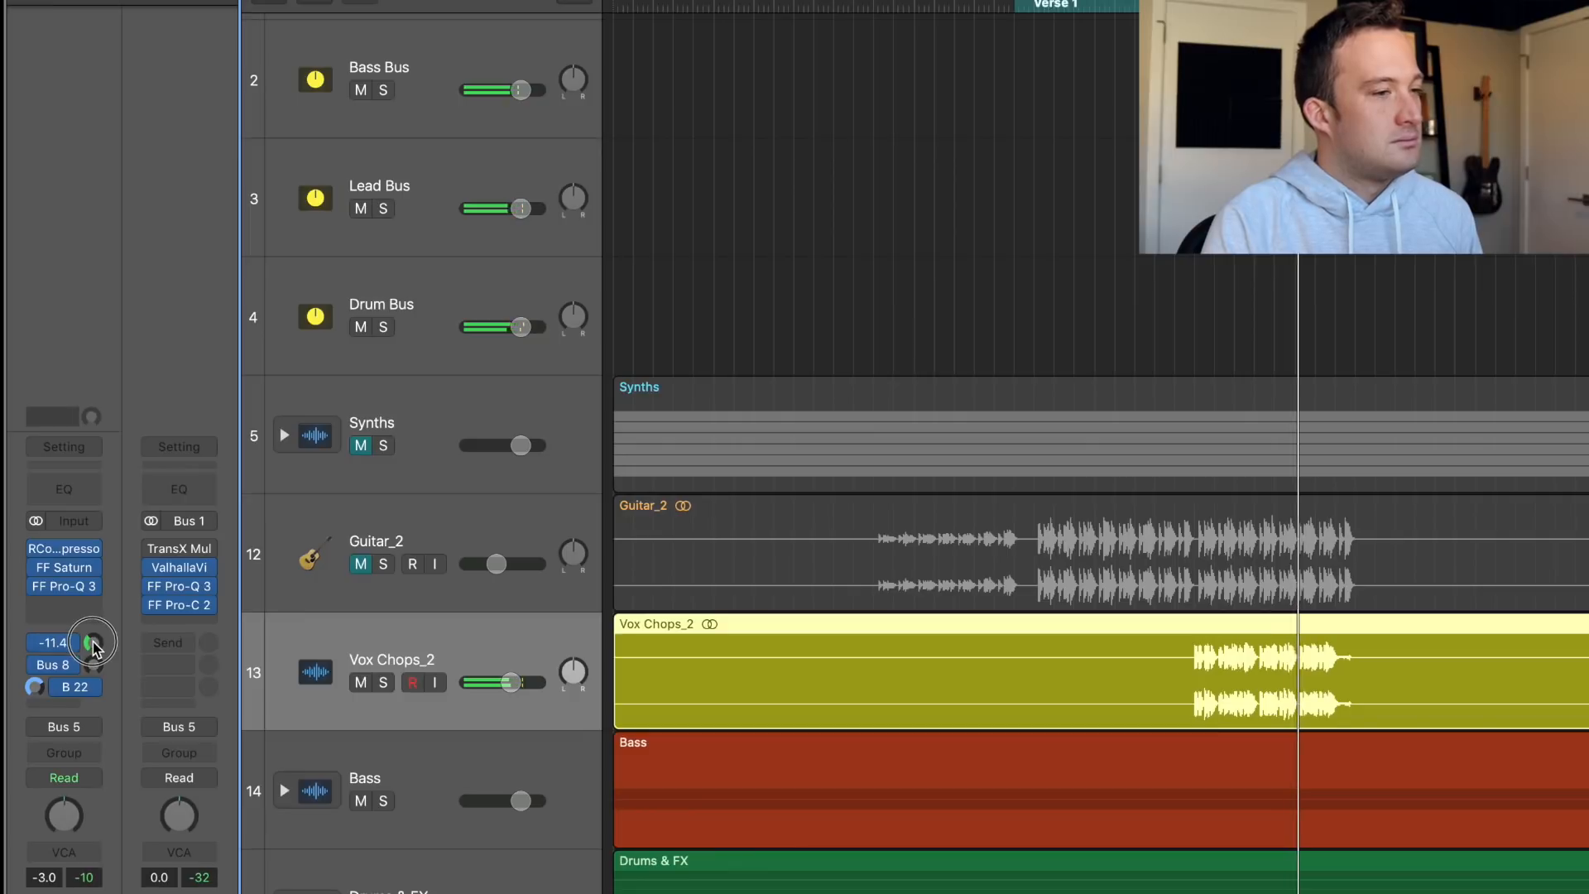
# - Shorten the decay in Lead Verb's ValhallaVintageVerb to about 1 s during playback and close the plug-in
pyautogui.click(179, 568)
pyautogui.moveTo(398, 1); pyautogui.dragTo(530, 49)
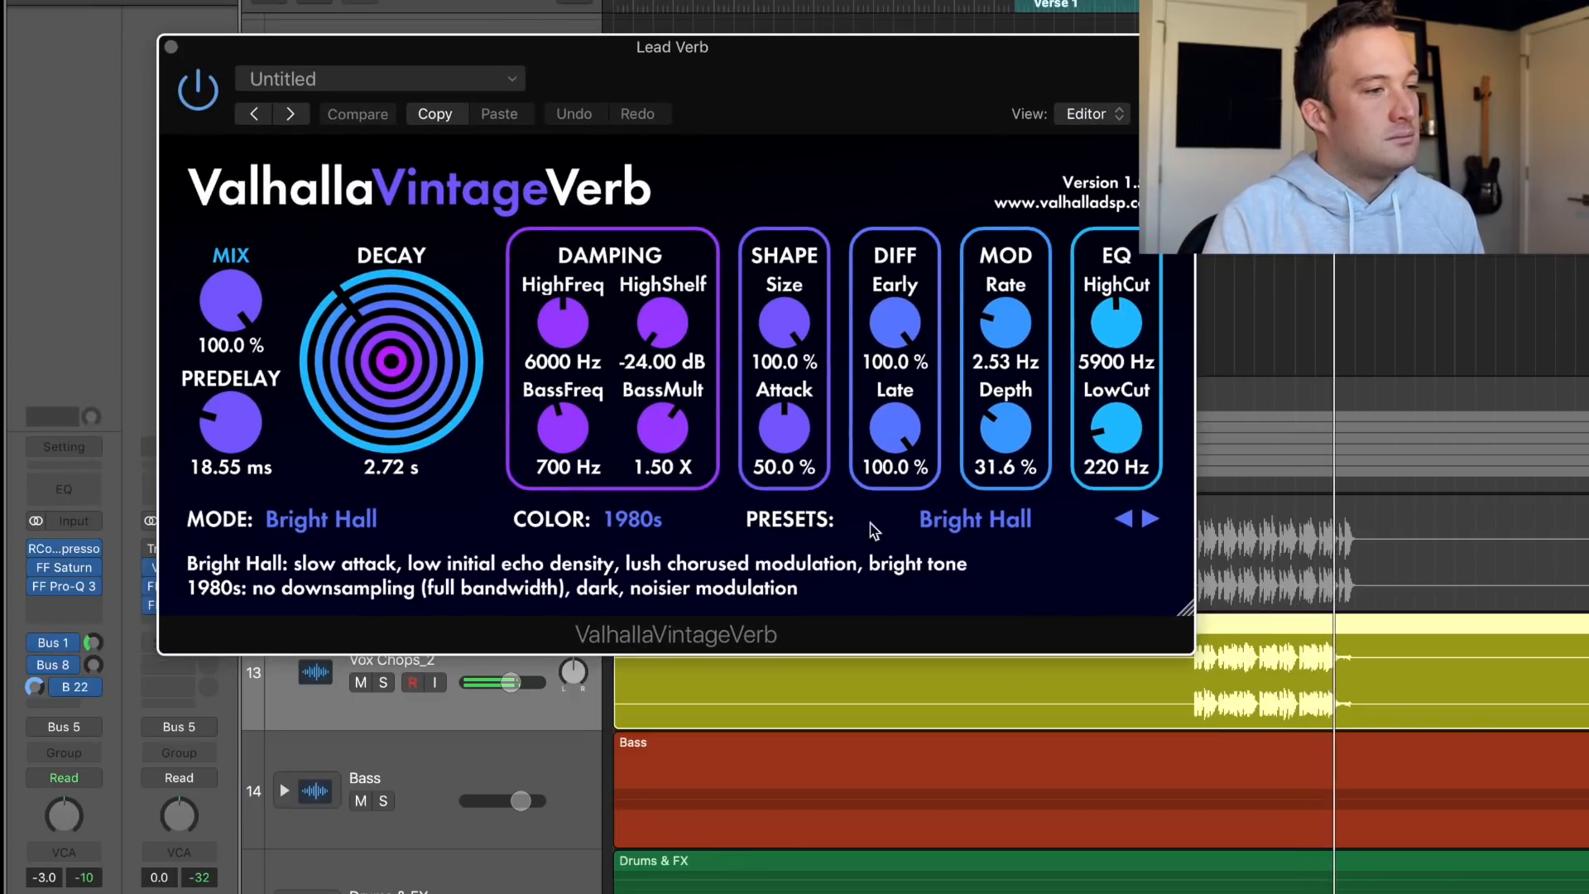
pyautogui.moveTo(420, 387); pyautogui.dragTo(455, 518)
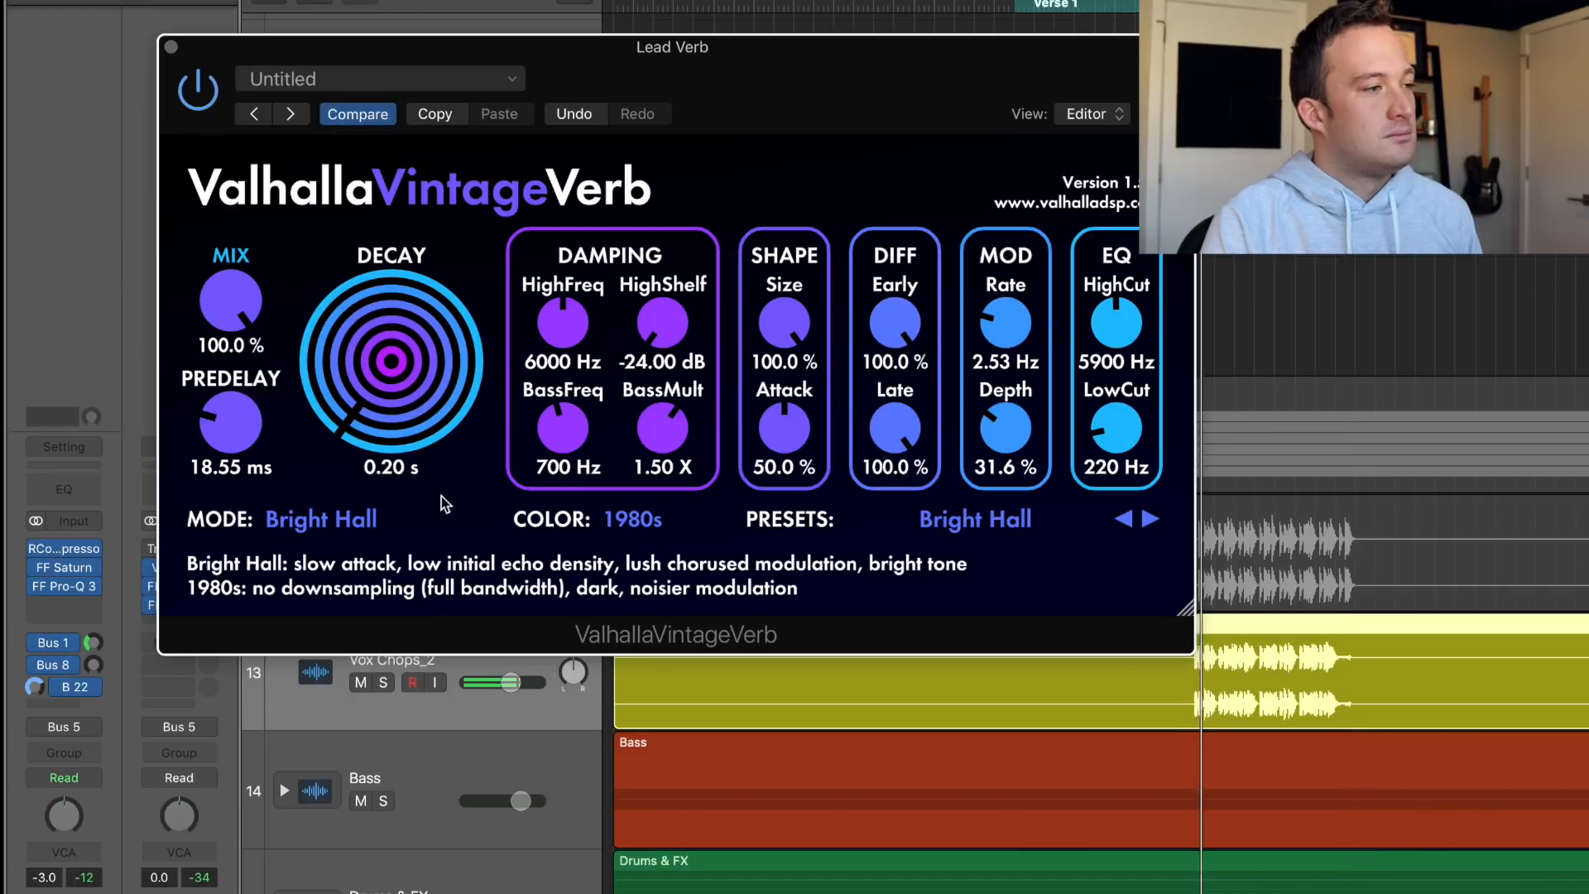
pyautogui.moveTo(414, 397); pyautogui.dragTo(372, 324)
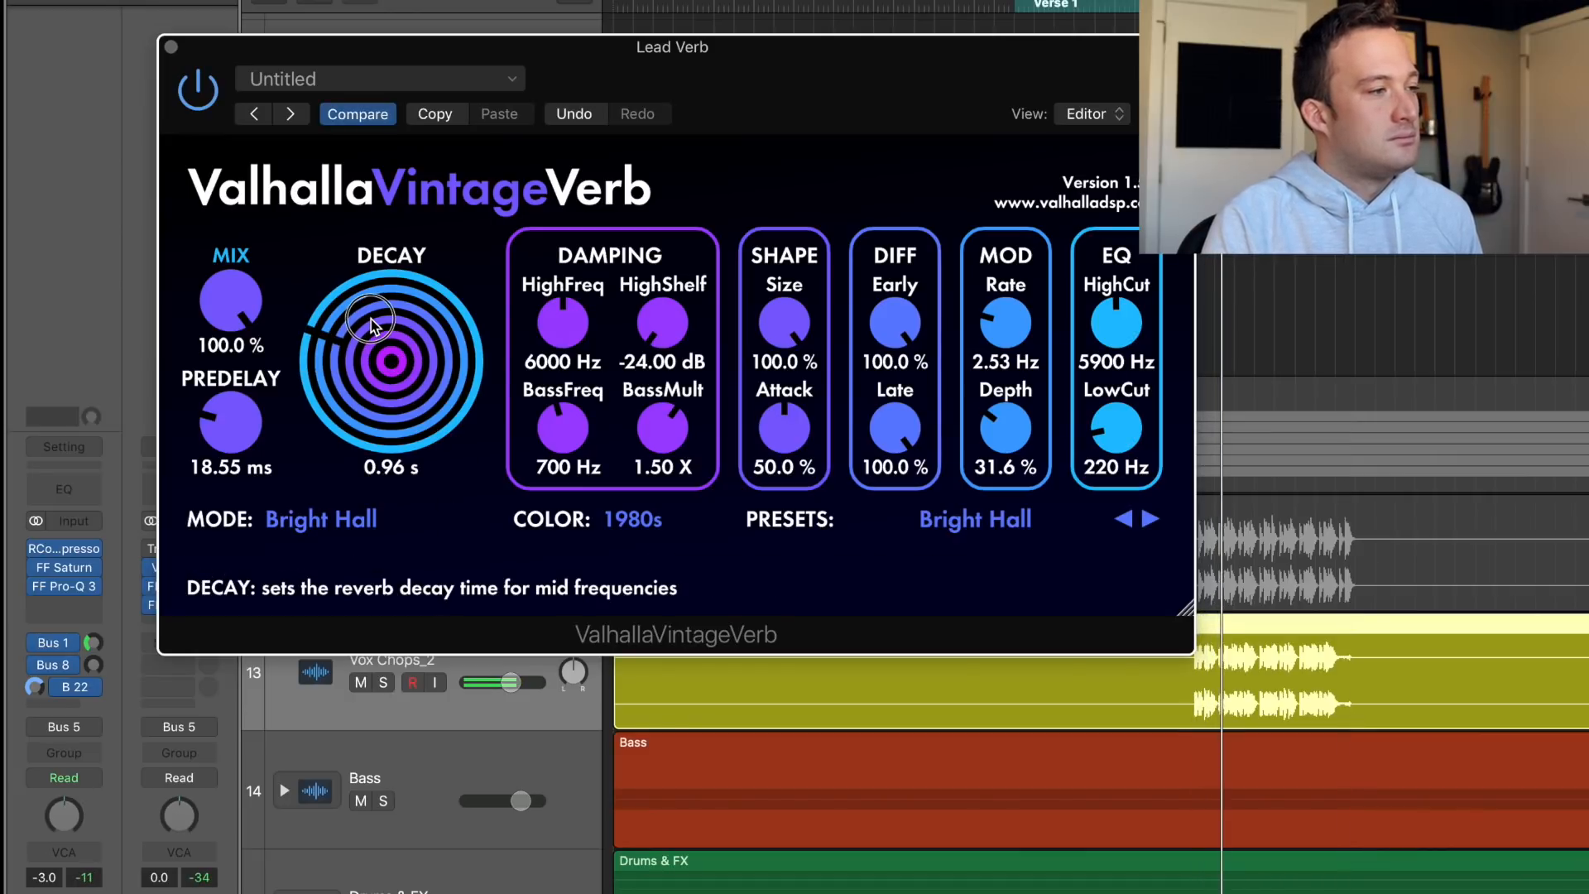
pyautogui.moveTo(381, 338); pyautogui.dragTo(379, 333)
pyautogui.click(171, 47)
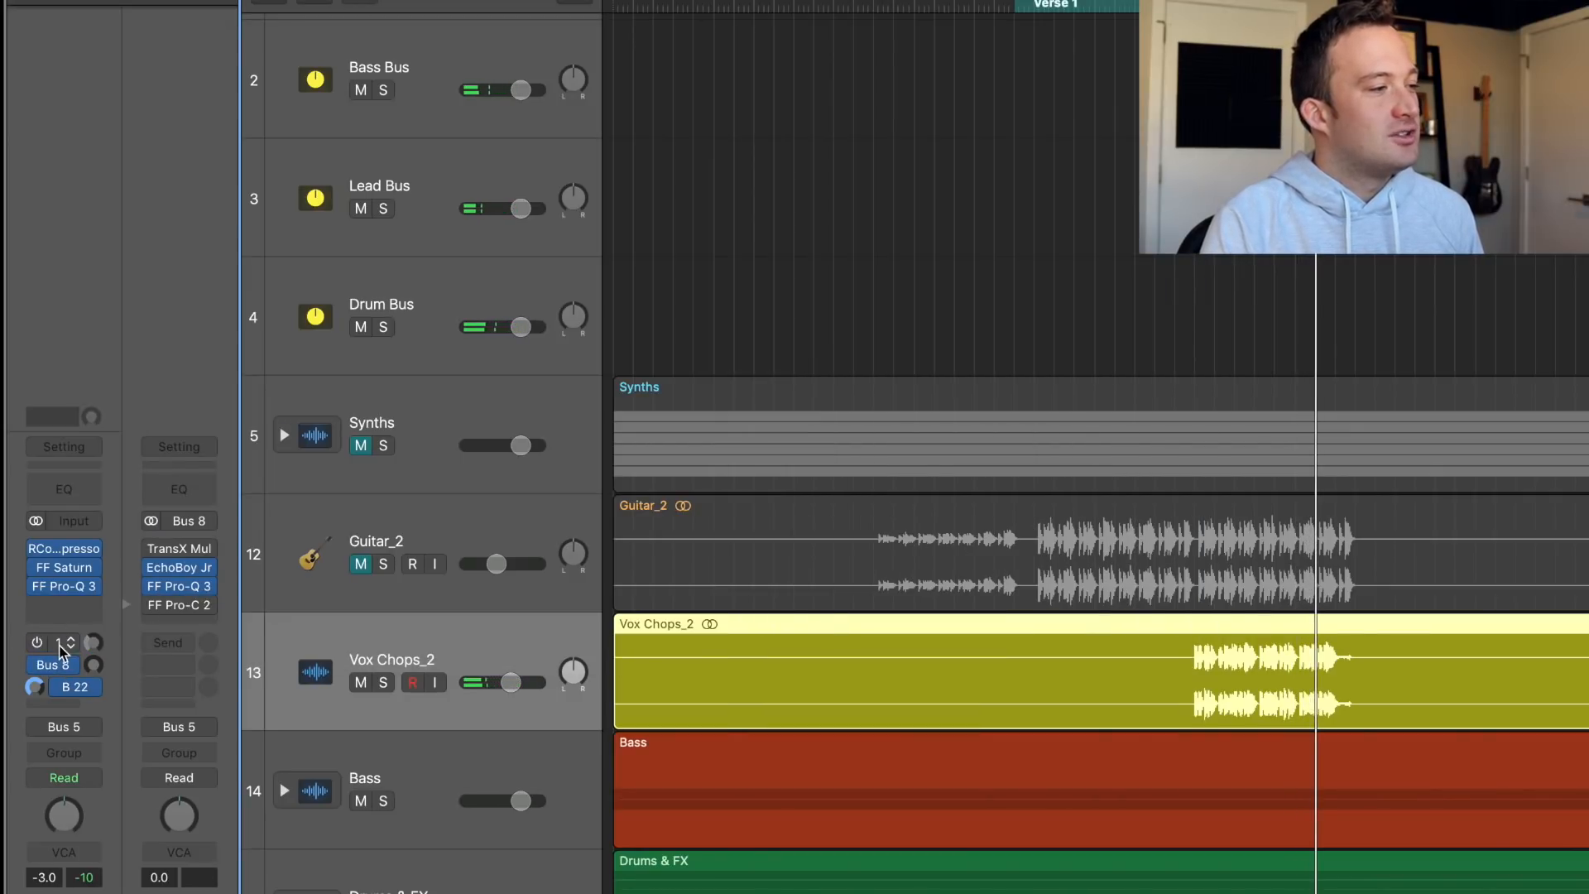
# - Copy the Pro-C 2 settings from Lead Verb and paste them into Lead Delay's Pro-C 2, checking the ducking during playback
pyautogui.click(179, 605)
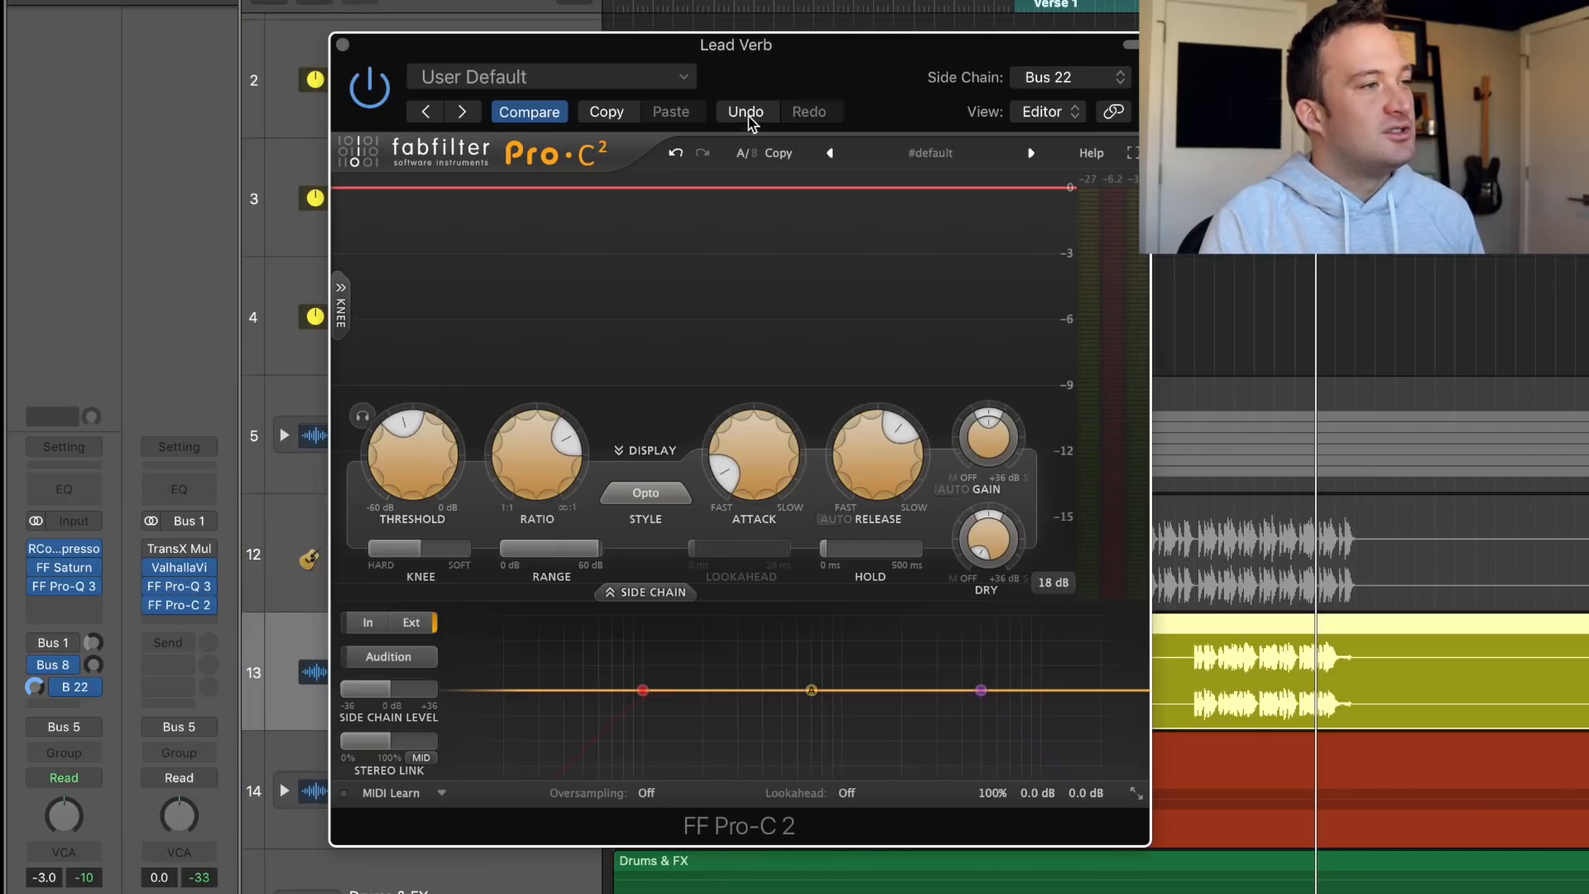
pyautogui.click(613, 113)
pyautogui.click(343, 44)
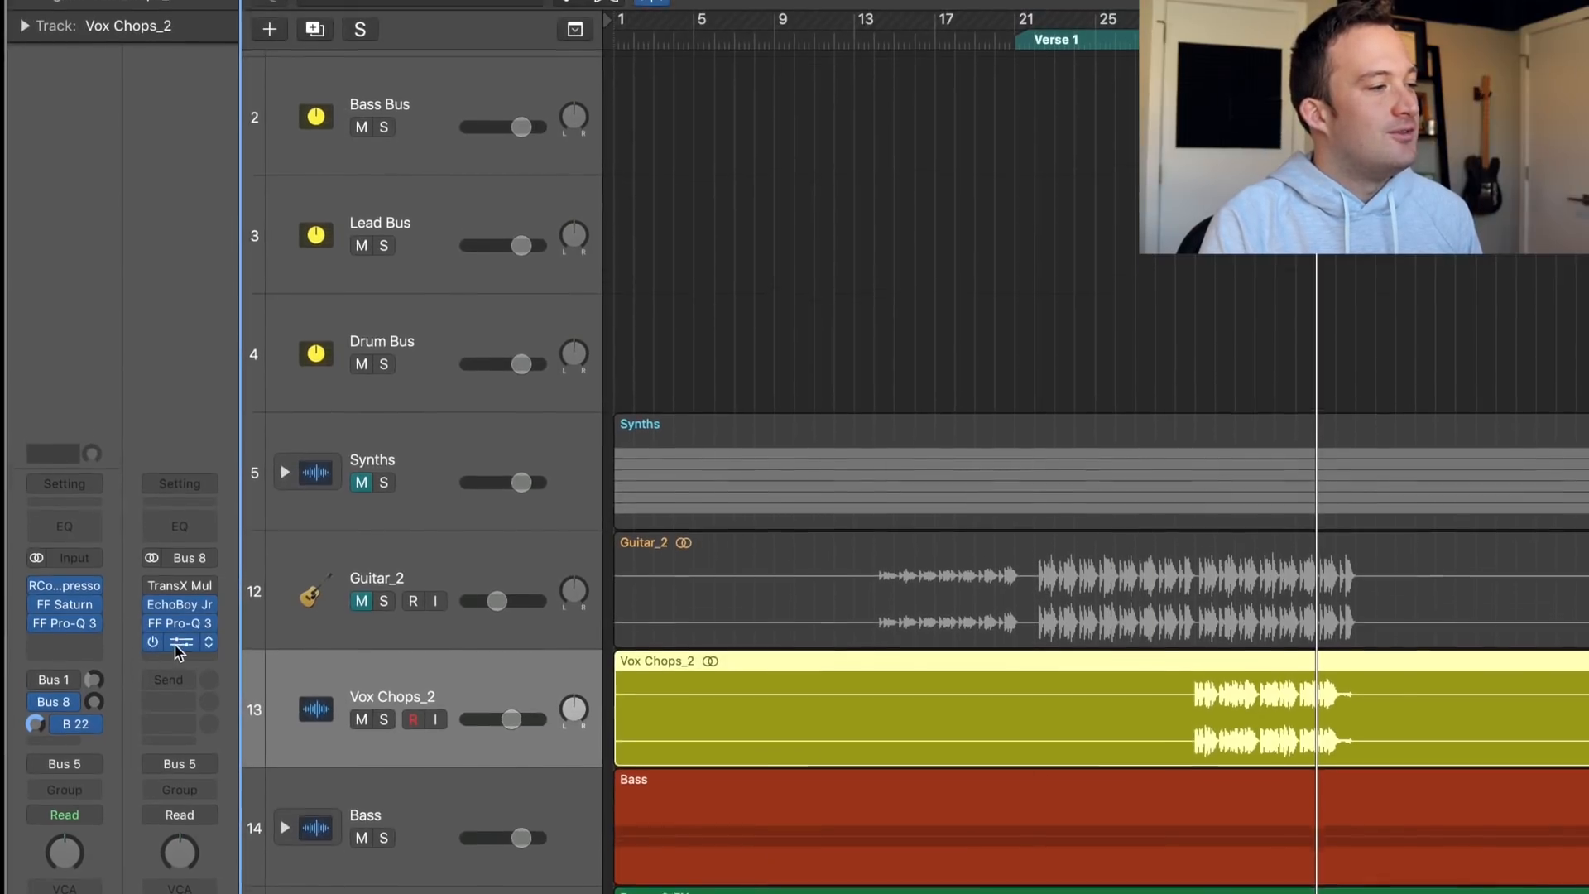
pyautogui.click(157, 605)
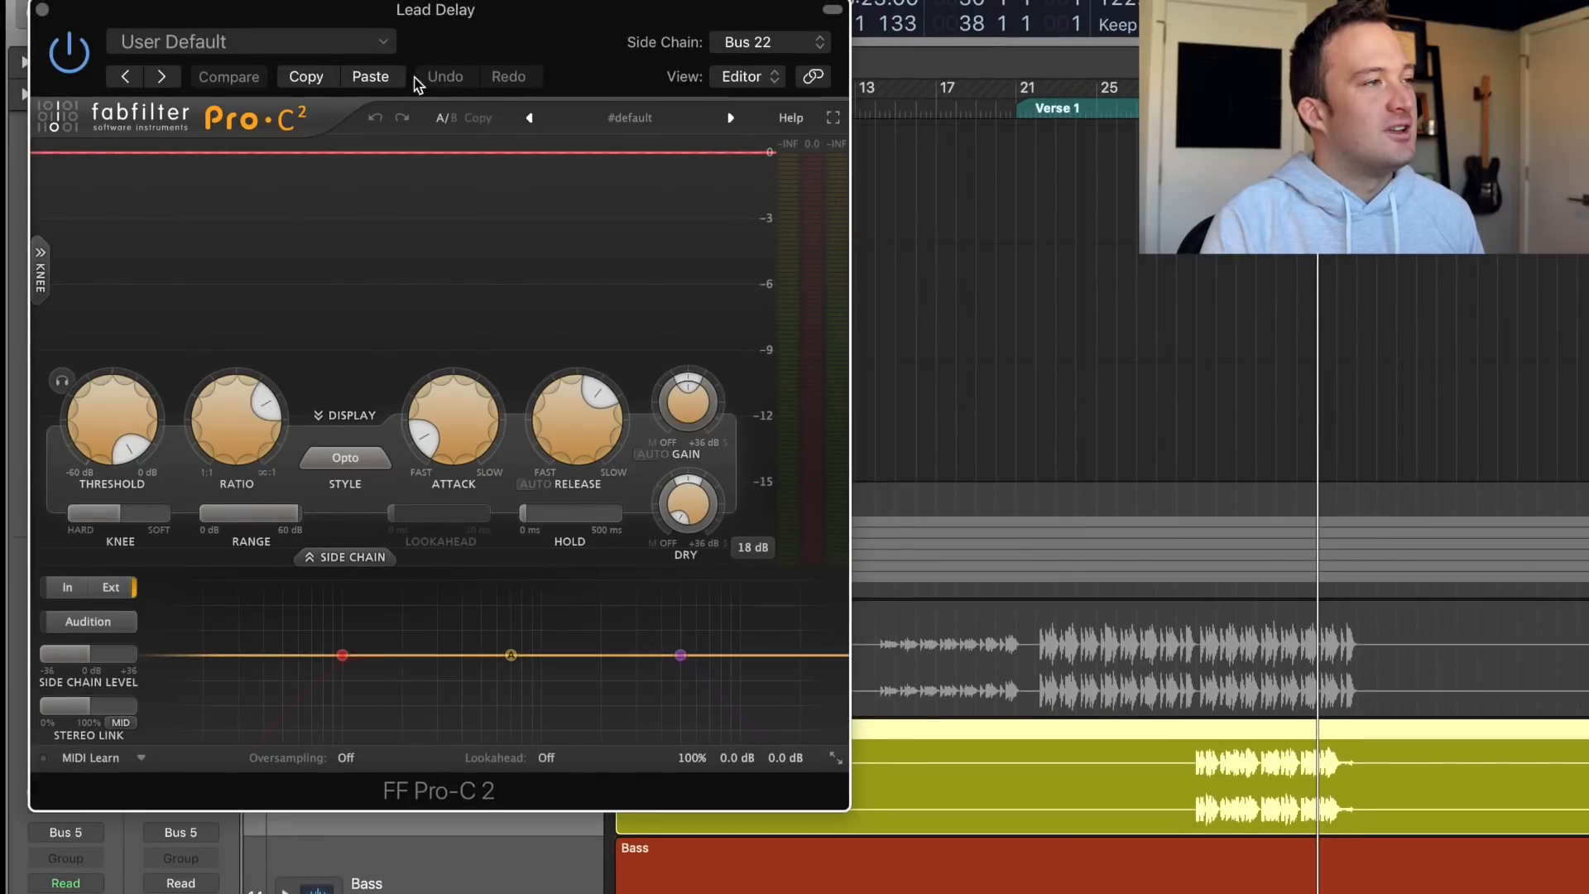
pyautogui.click(367, 77)
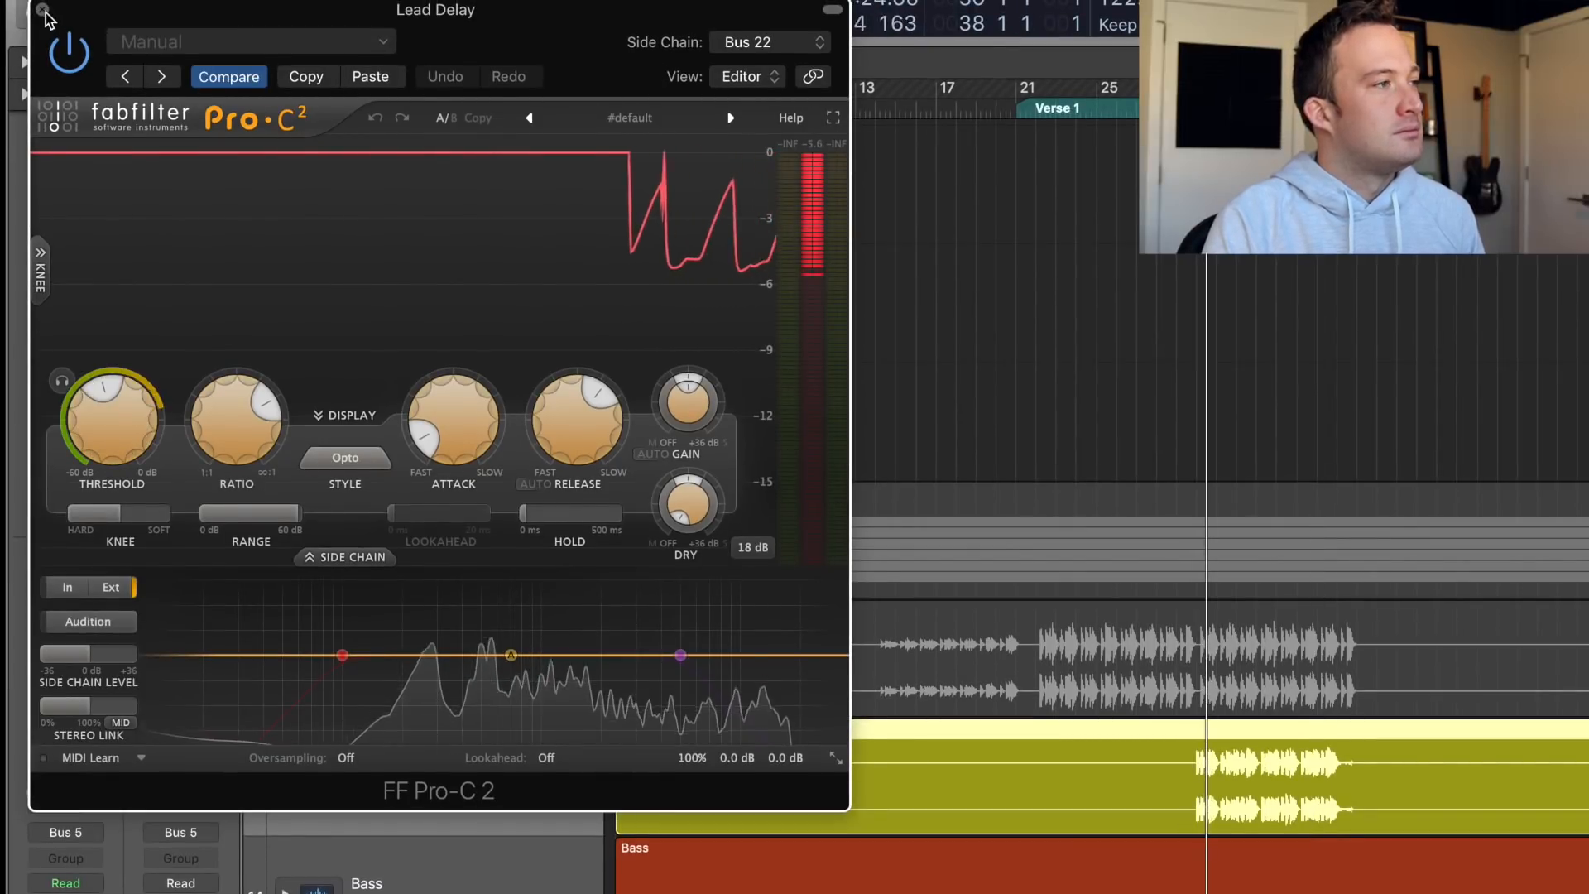
pyautogui.press('super+w')
# - Open Lead Delay's EchoBoy Jr., raise the Vox Chops_2 send to it to about -9.2 dB and set the echo mode to Wide
pyautogui.click(181, 672)
pyautogui.press('space')
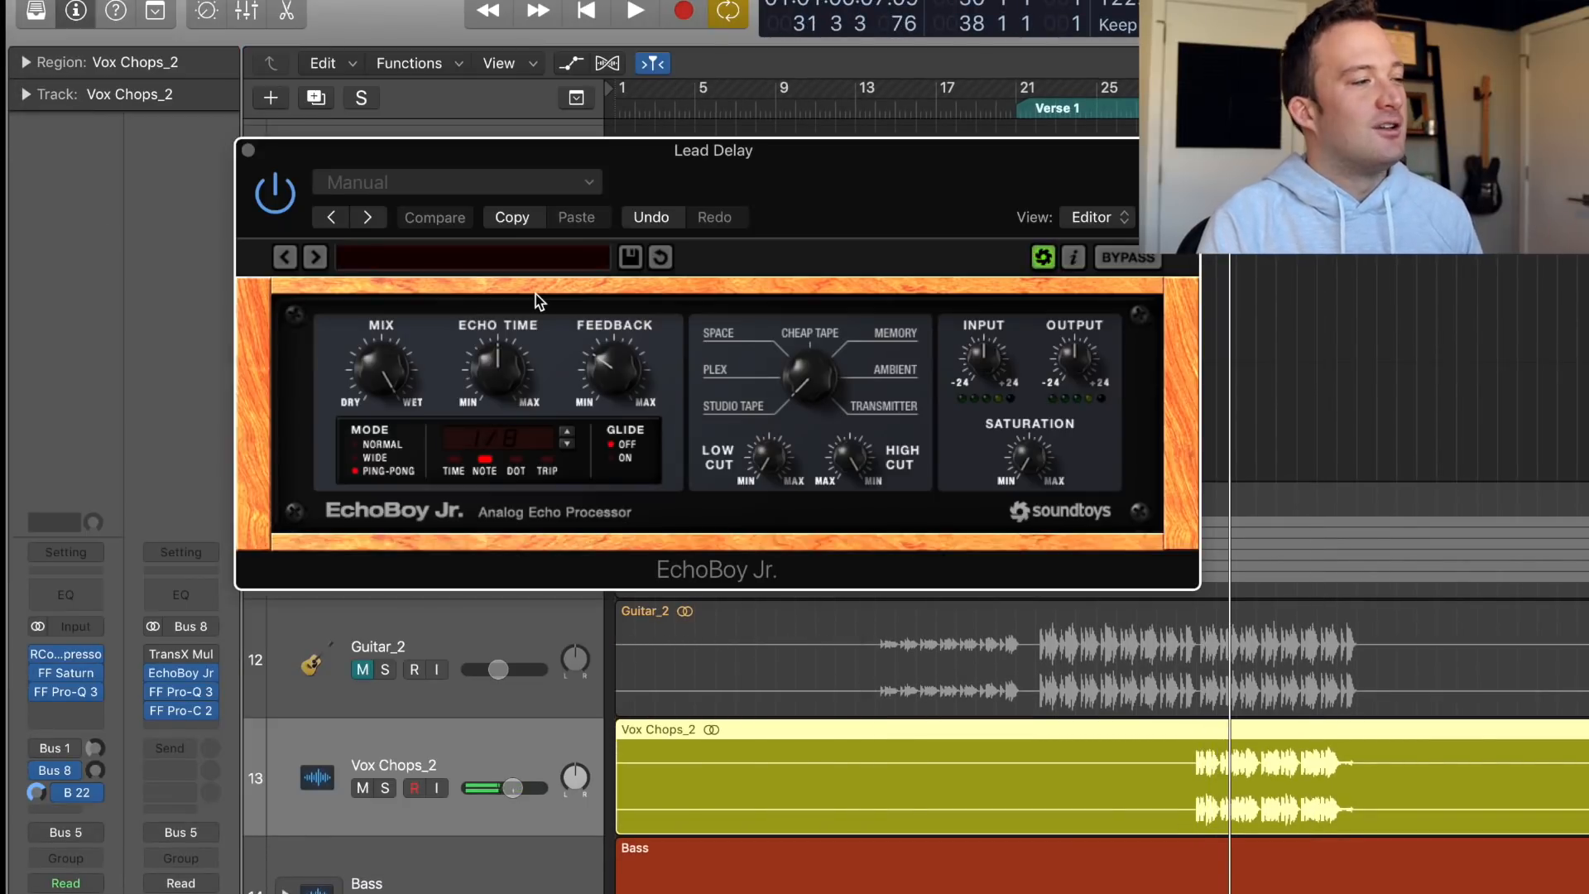
pyautogui.press('space')
pyautogui.click(66, 655)
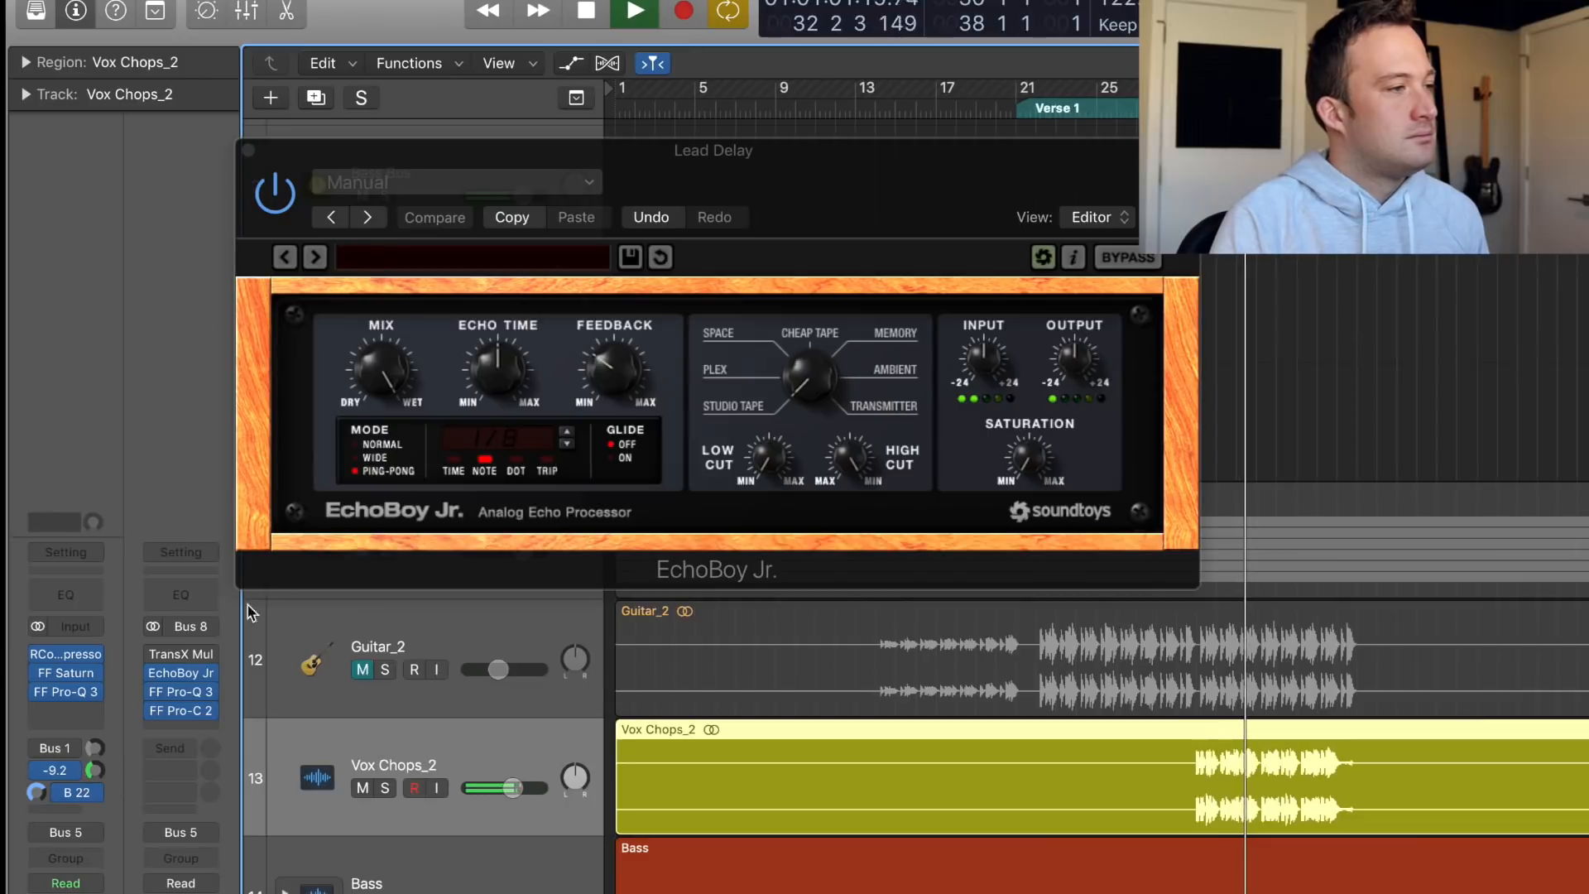
pyautogui.click(344, 478)
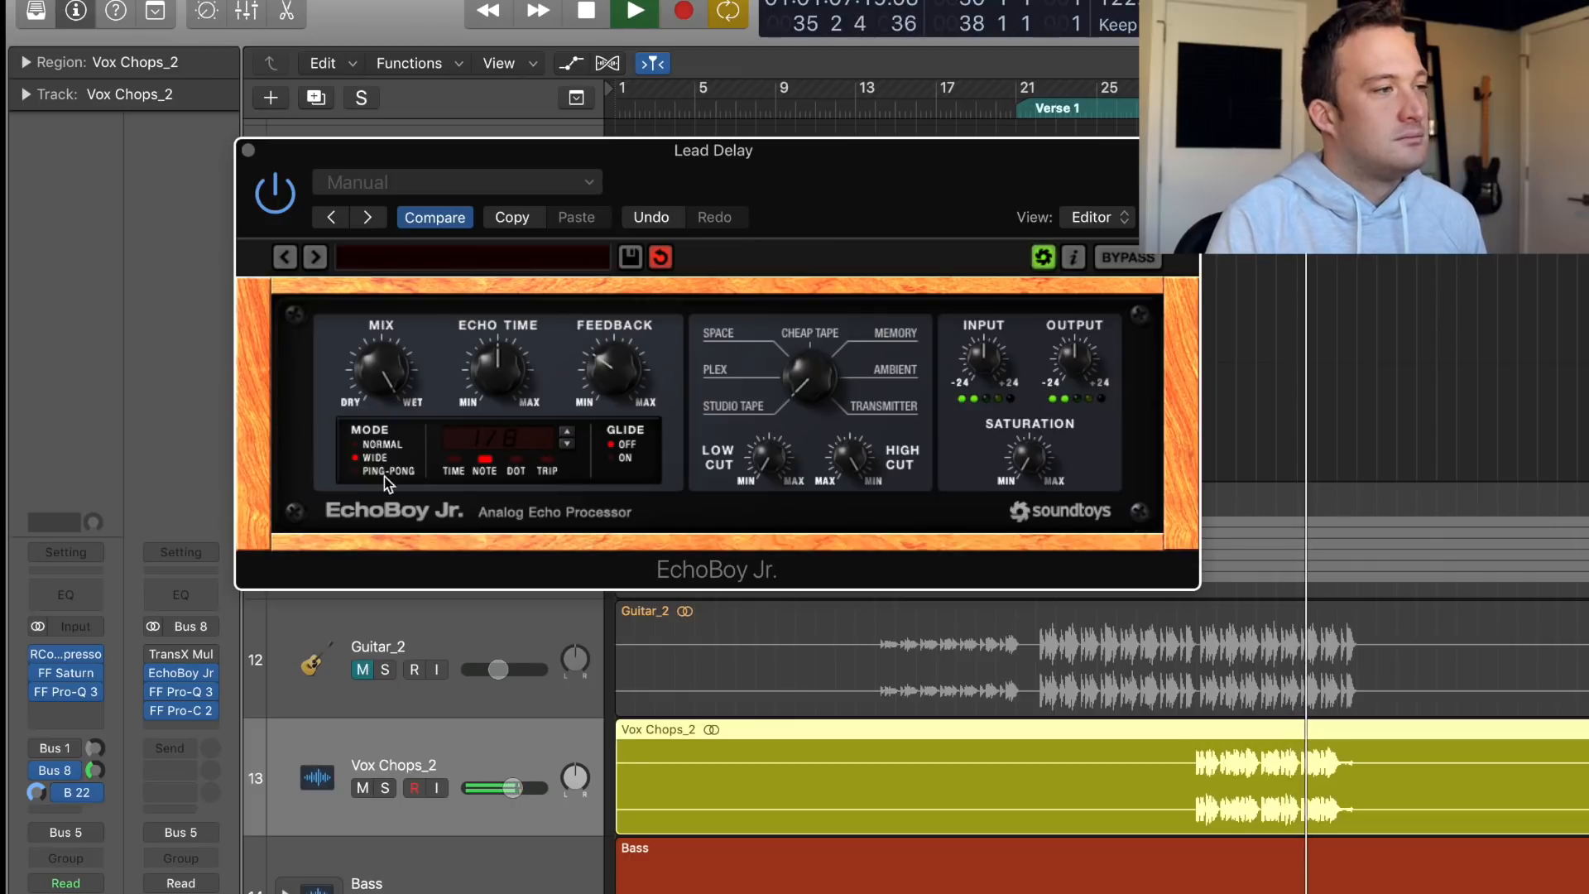
# - Audition echo styles in EchoBoy Jr. during playback, choose Studio Tape and close the plug-in
pyautogui.moveTo(792, 400); pyautogui.dragTo(782, 297)
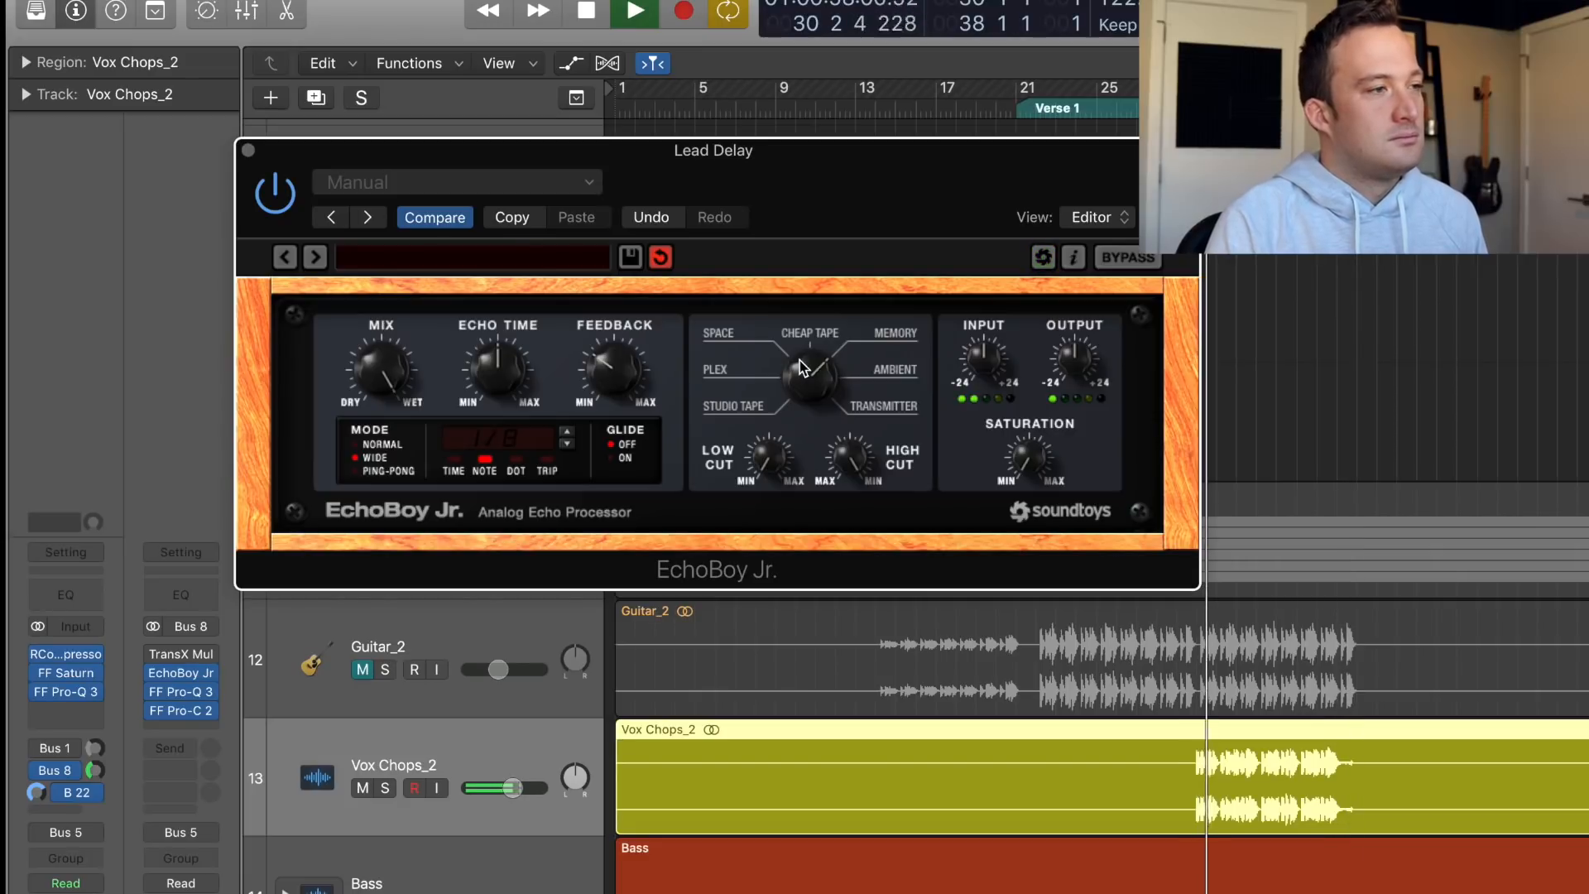
pyautogui.moveTo(807, 377); pyautogui.dragTo(809, 463)
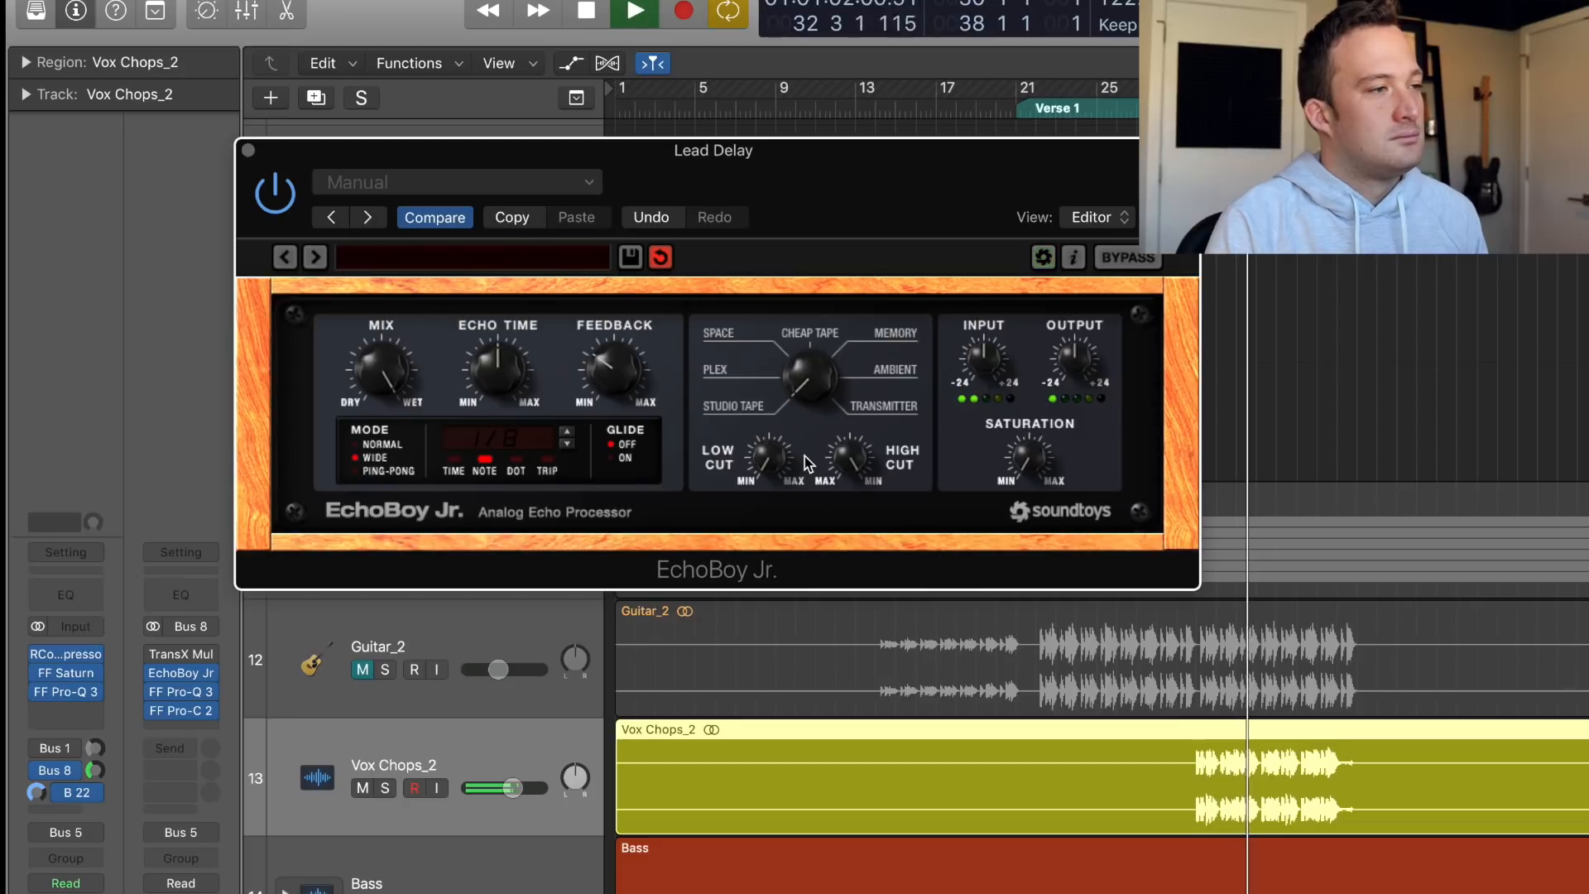
pyautogui.press('space')
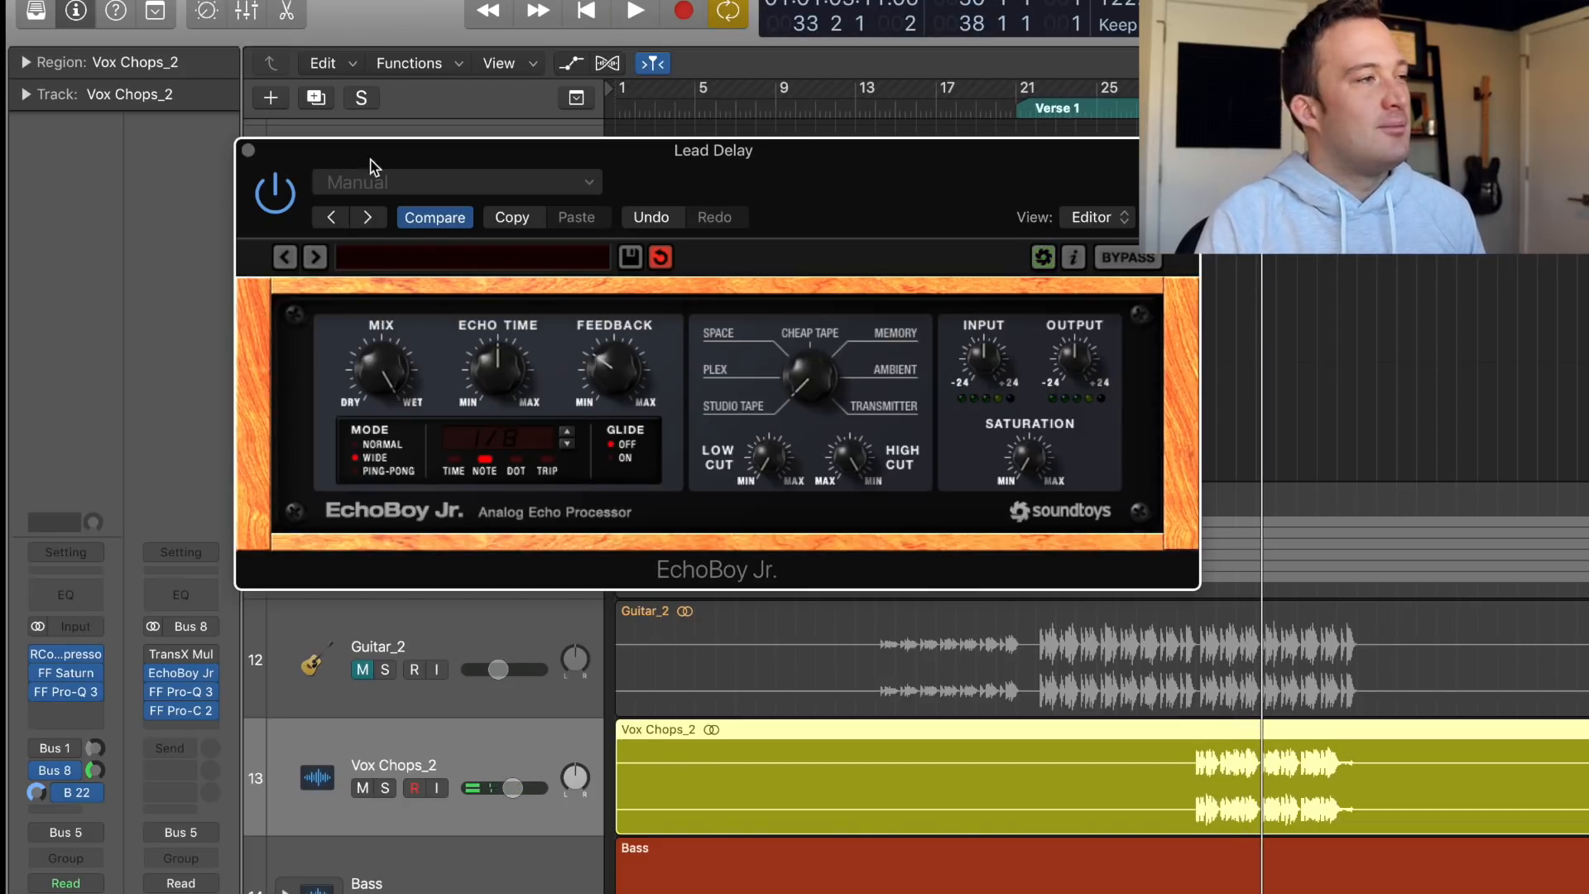
pyautogui.click(248, 152)
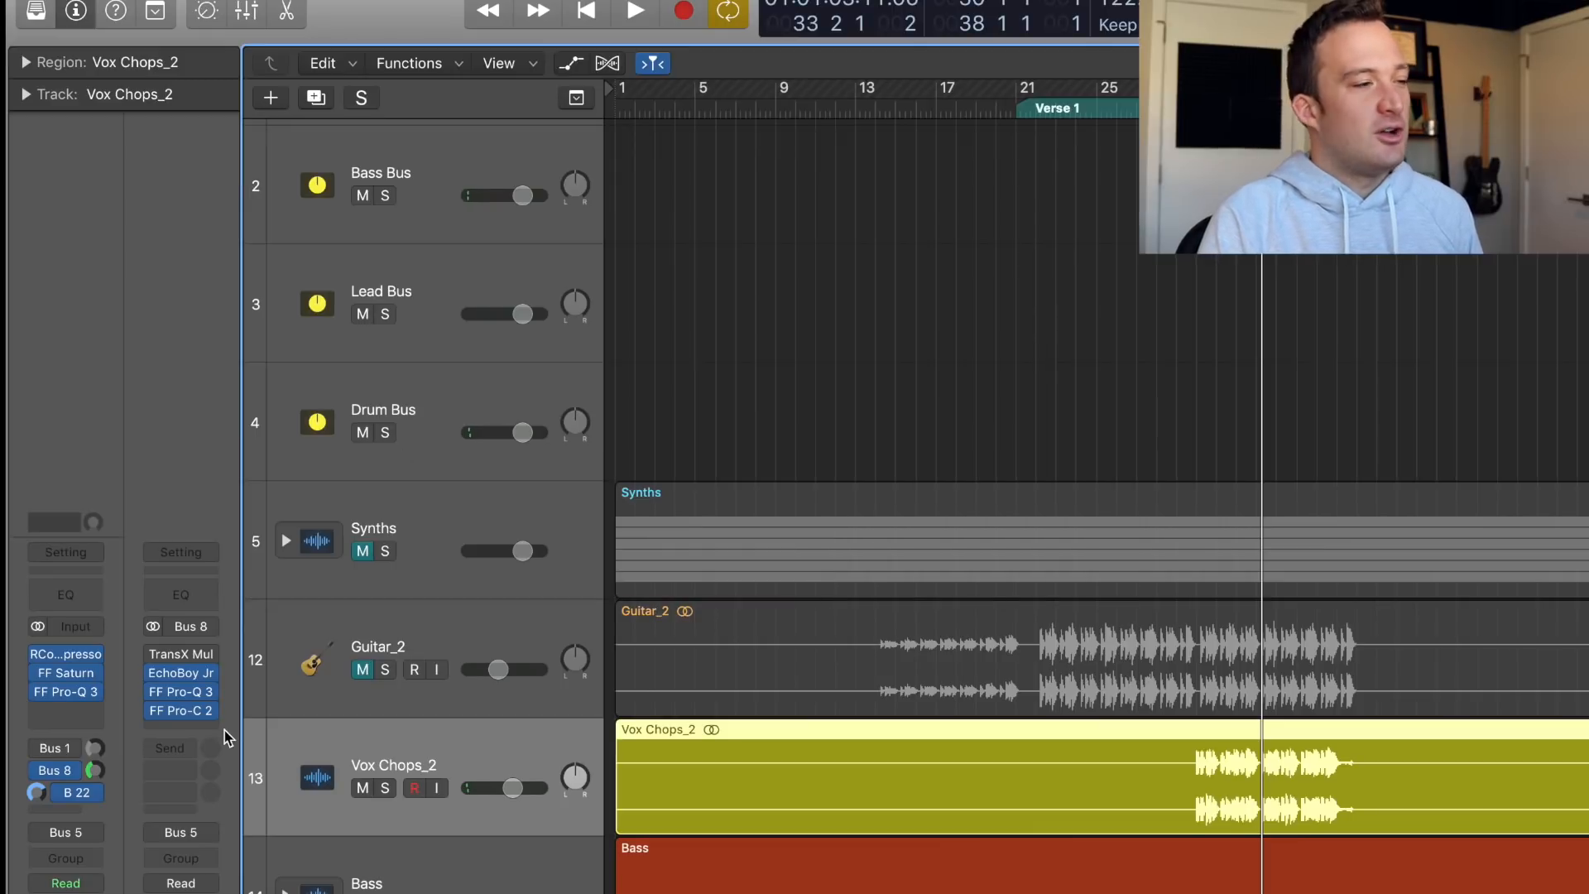
# - During playback, fine-tune Vox Chops_2's Lead Delay send and the feedback in EchoBoy Jr., and close the plug-in
pyautogui.press('space')
pyautogui.moveTo(102, 780)
pyautogui.mouseDown()
pyautogui.moveTo(96, 801)
pyautogui.moveTo(99, 786)
pyautogui.mouseUp()
pyautogui.click(184, 674)
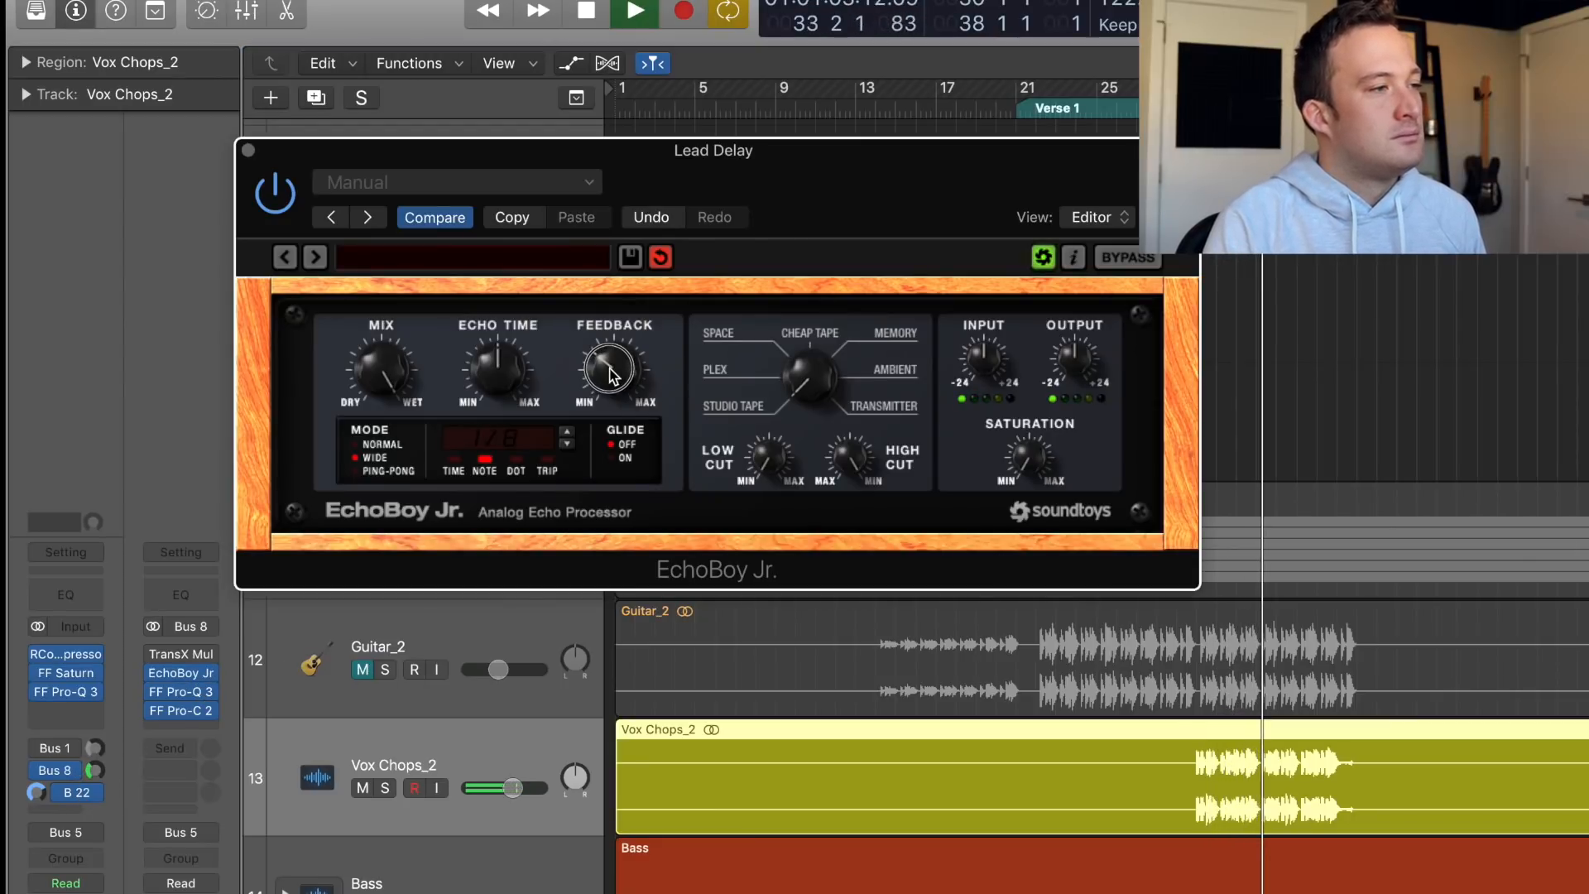
pyautogui.click(247, 150)
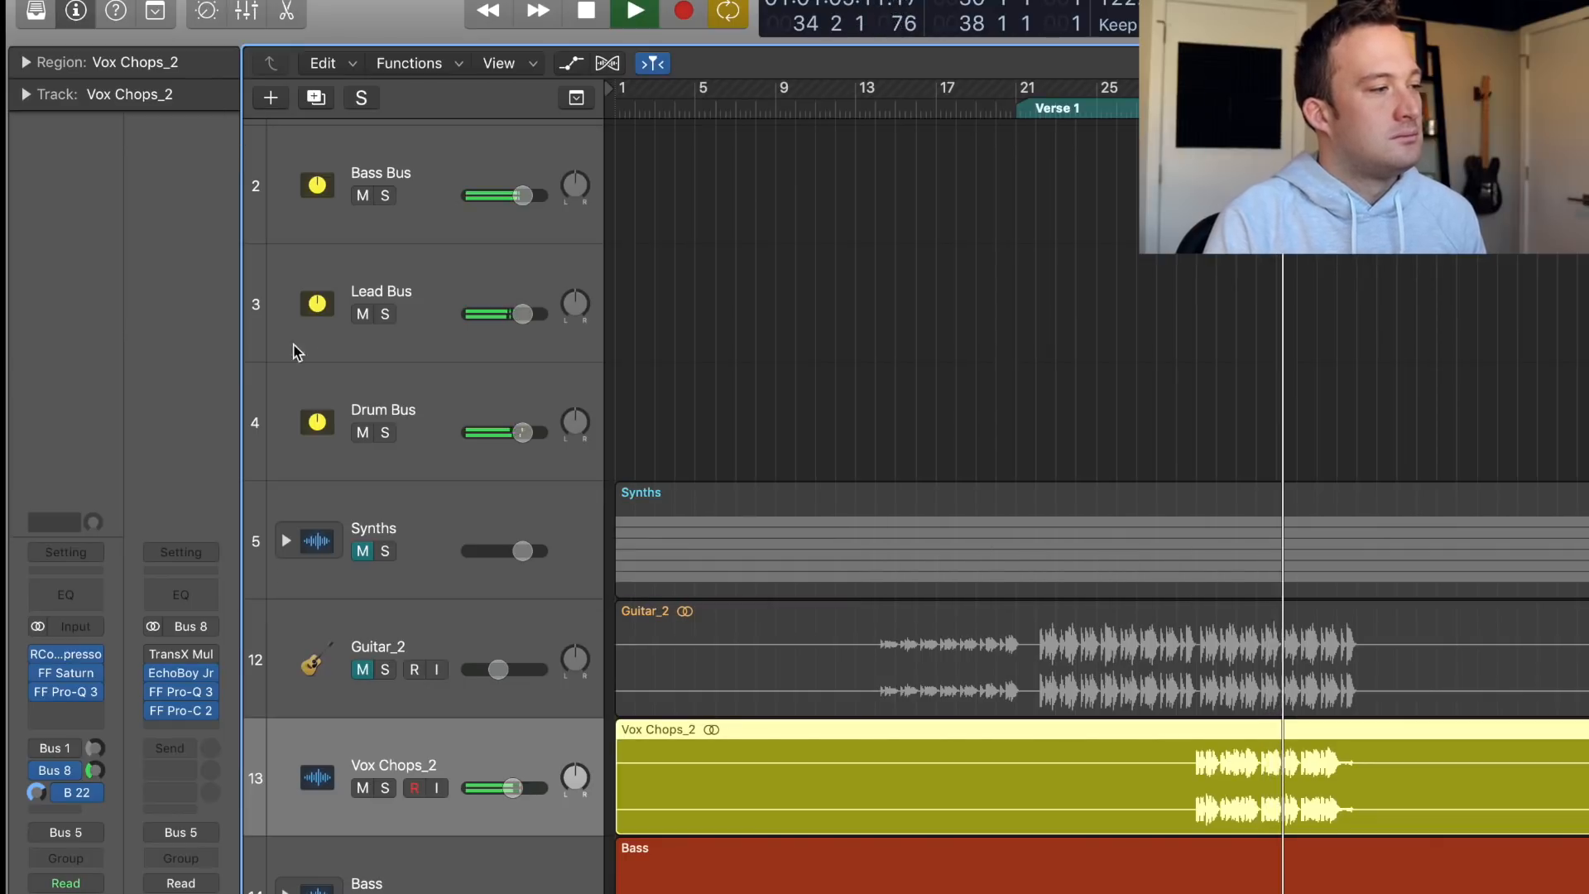
# - Turn the Vox Chops_2 send to Lead Verb back on and fine-tune the Lead Verb and Lead Delay send levels during playback
pyautogui.moveTo(212, 660)
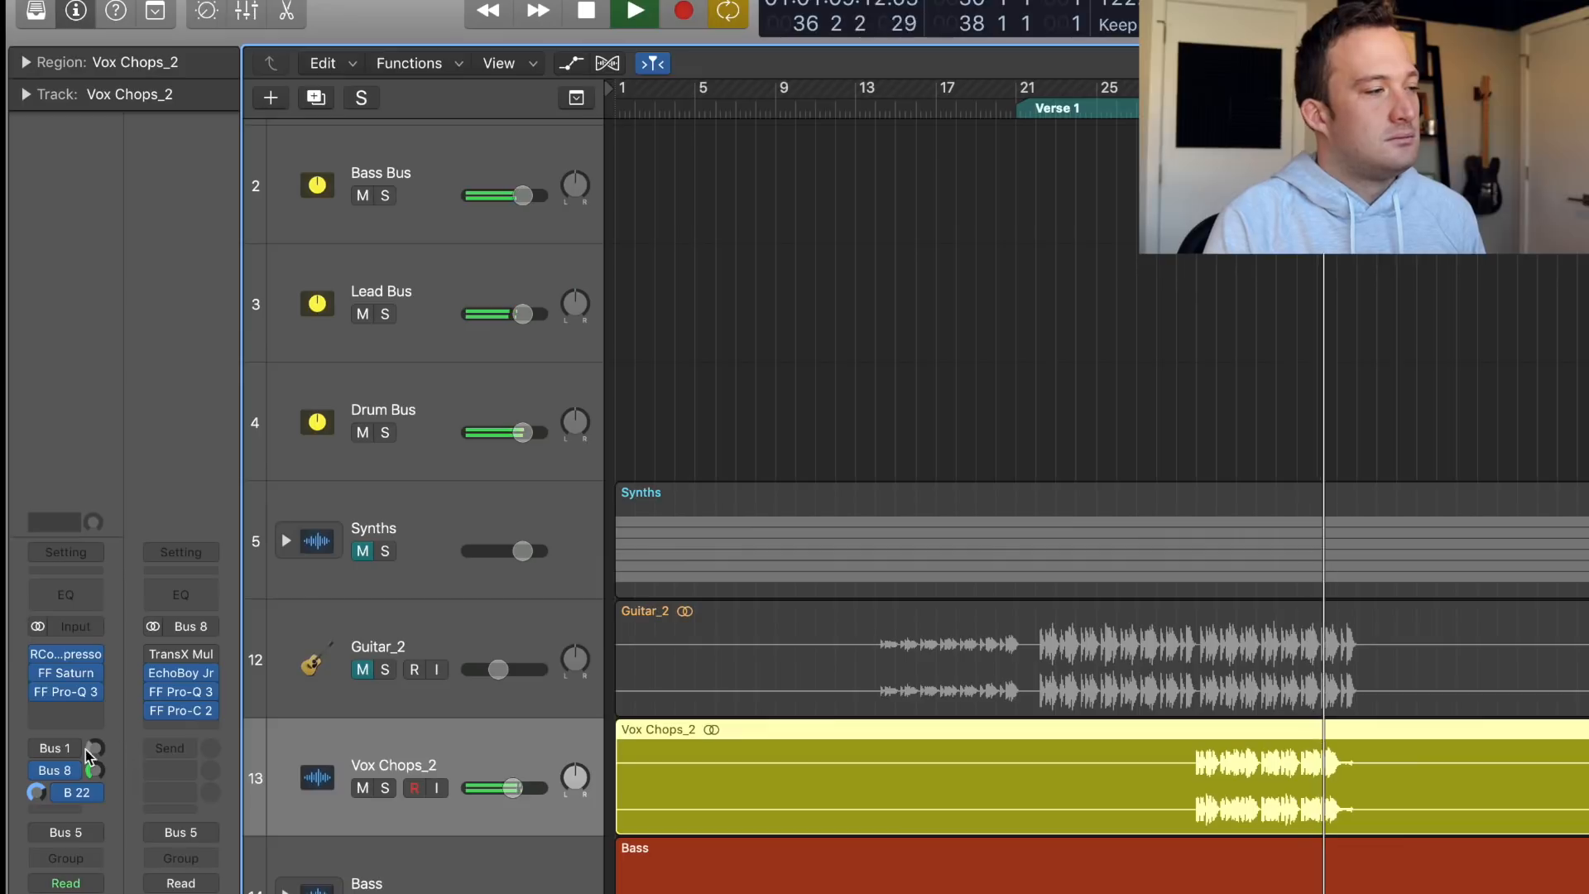
pyautogui.press('space')
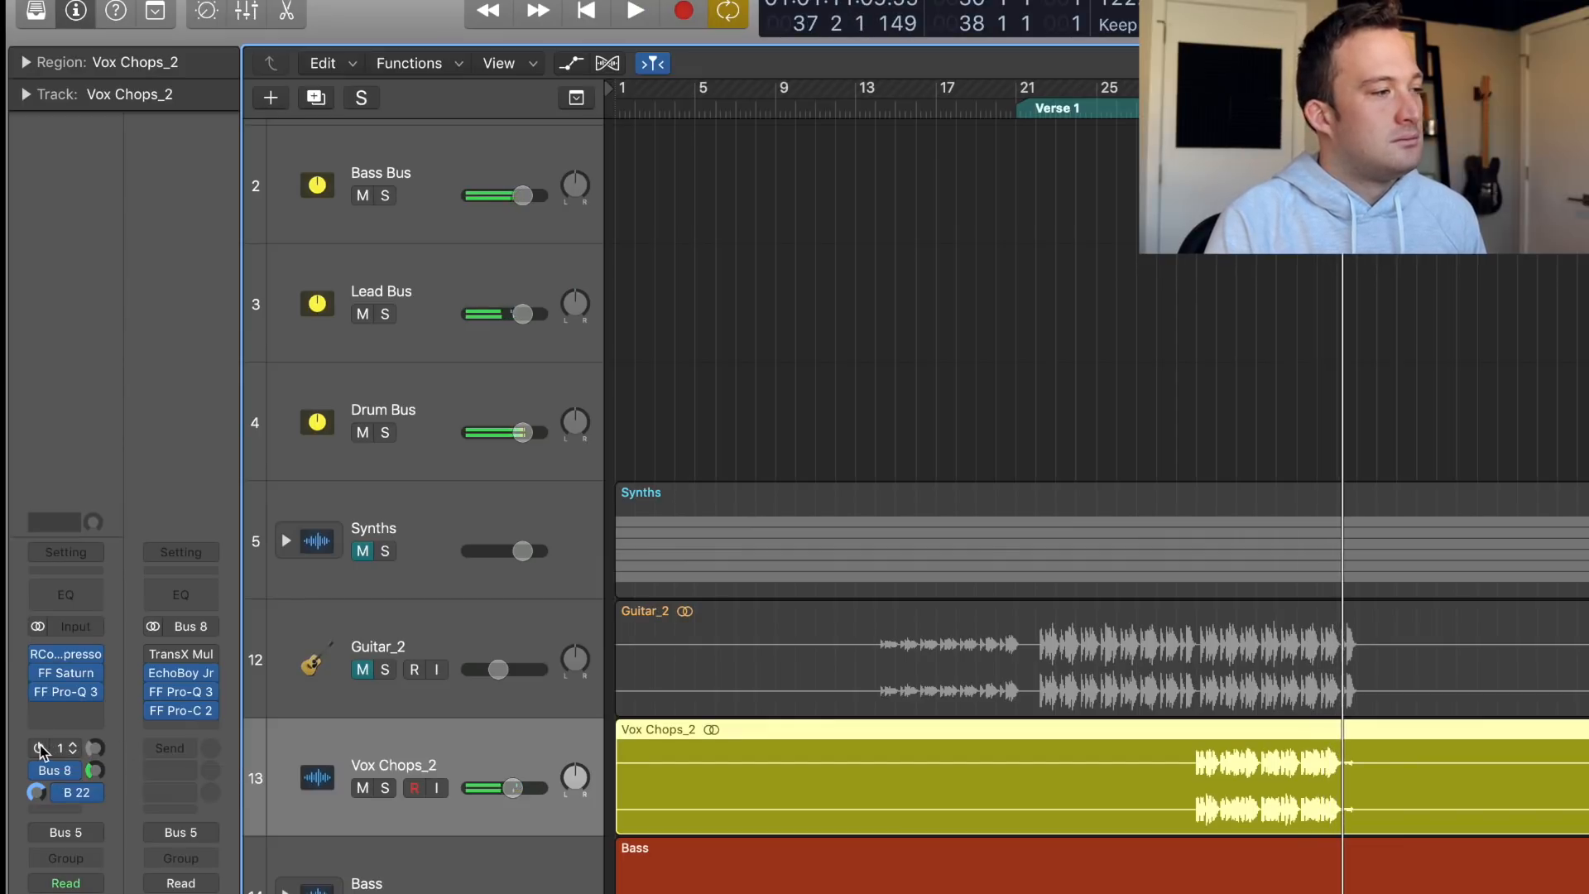
pyautogui.press('space')
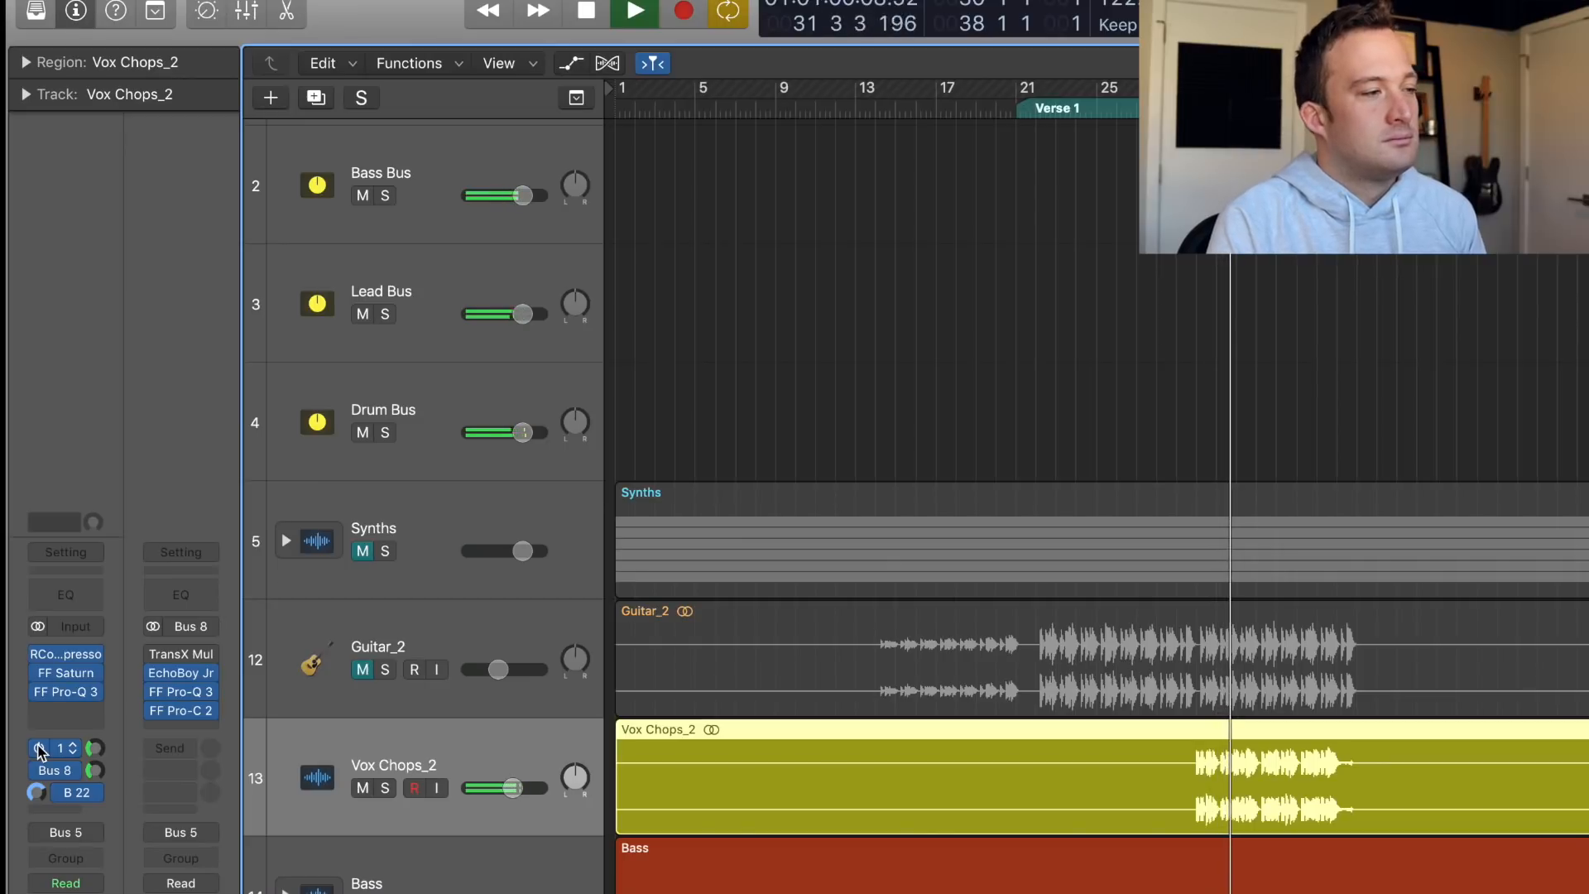
pyautogui.click(93, 749)
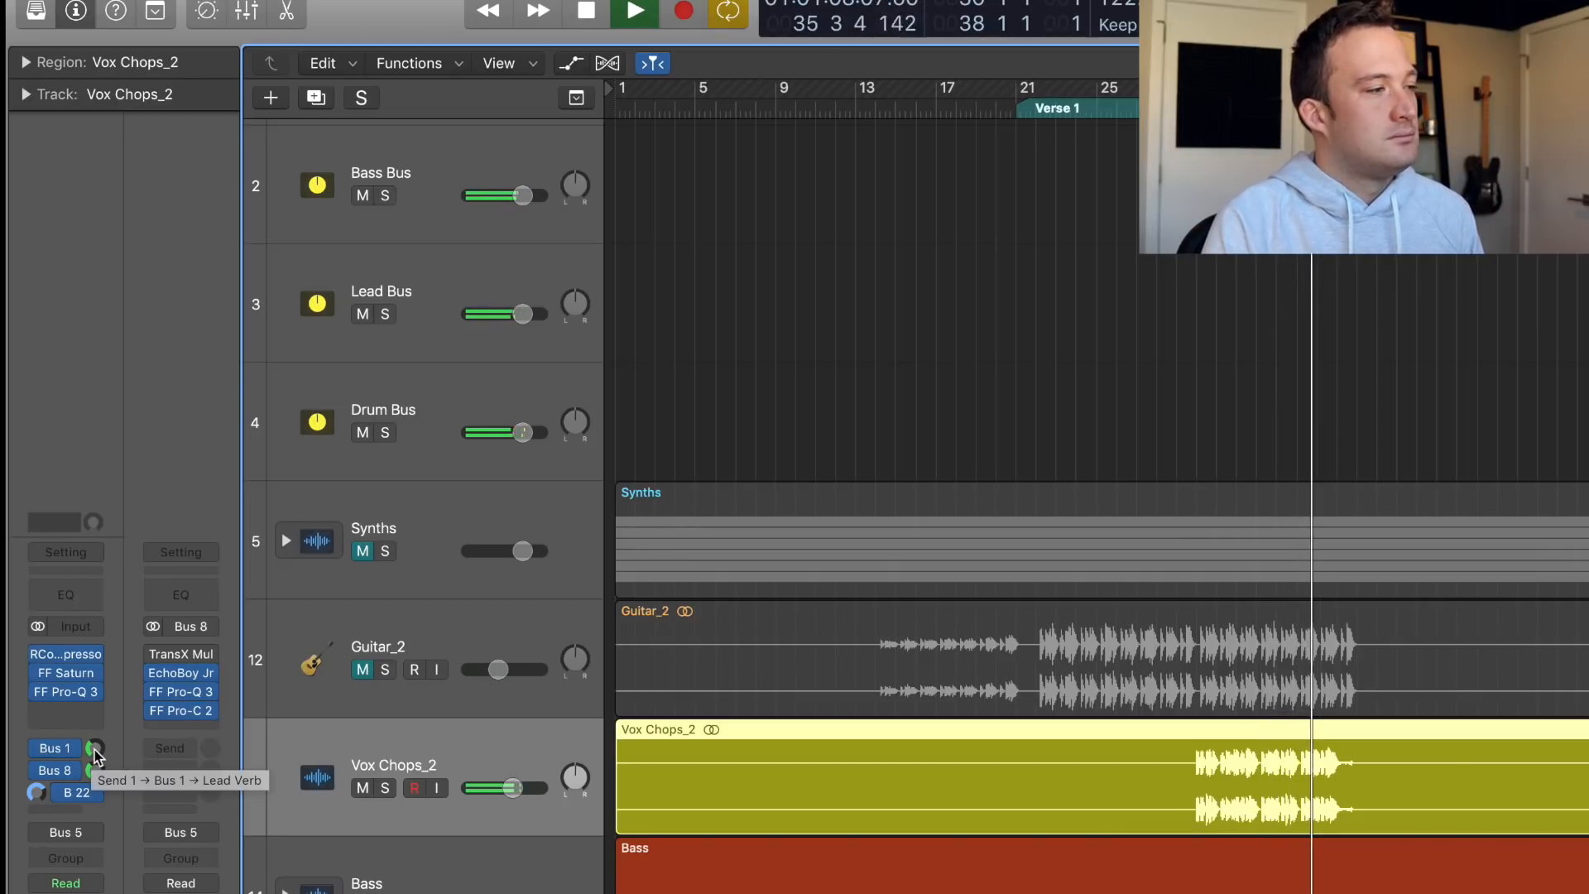
pyautogui.click(94, 770)
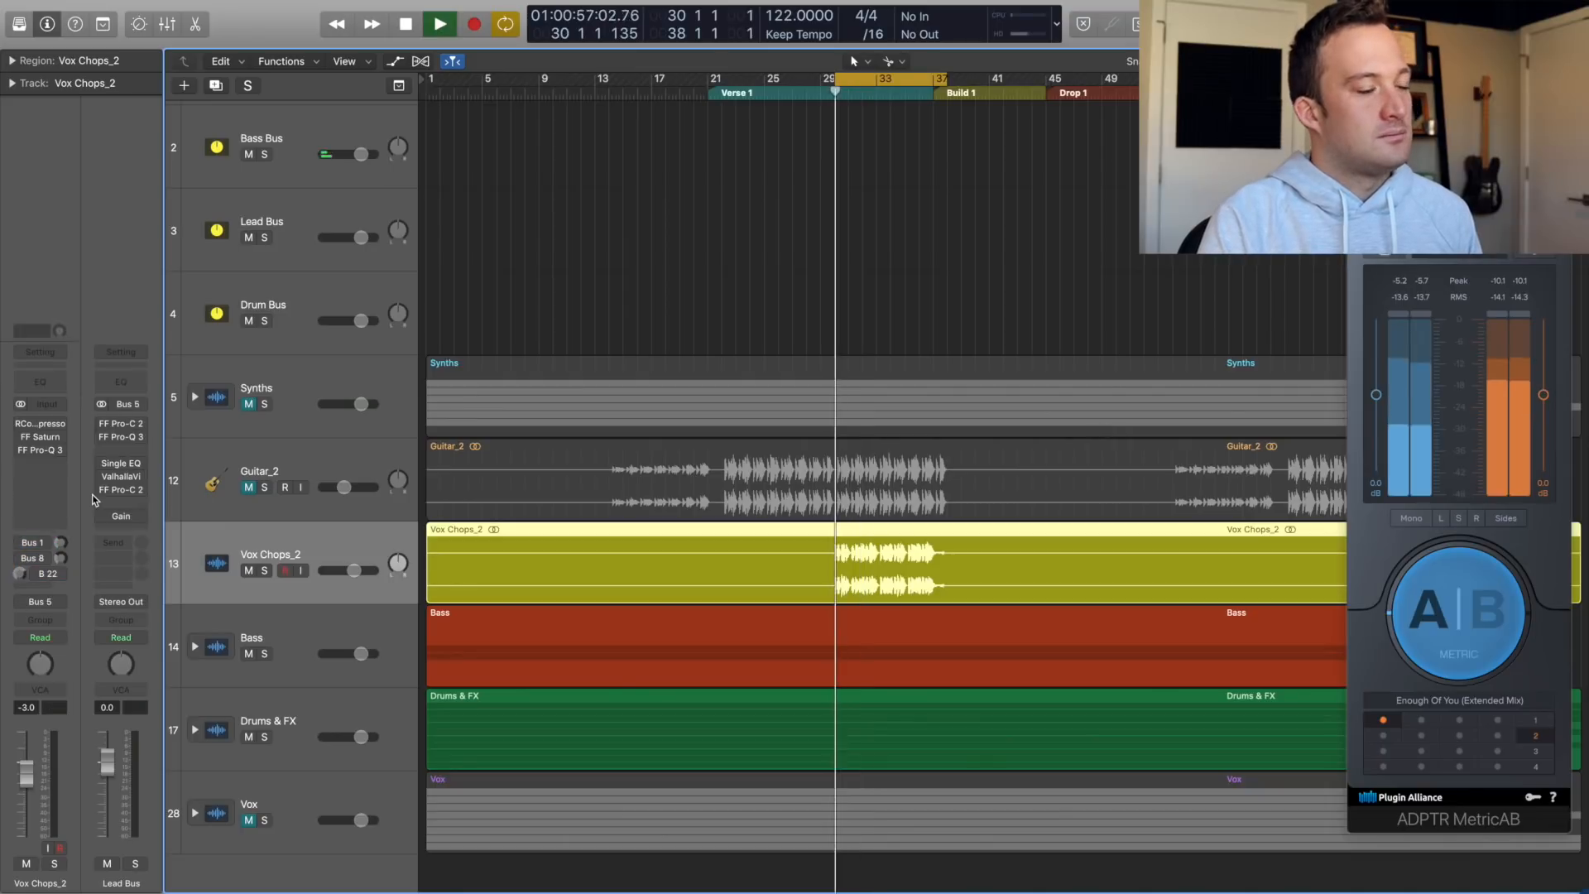
# - Enable the last Pro-C 2 on Lead Bus and turn all inserts and sends on Vox Chops_2 back on, auditioning the chops in the mix
pyautogui.moveTo(101, 494)
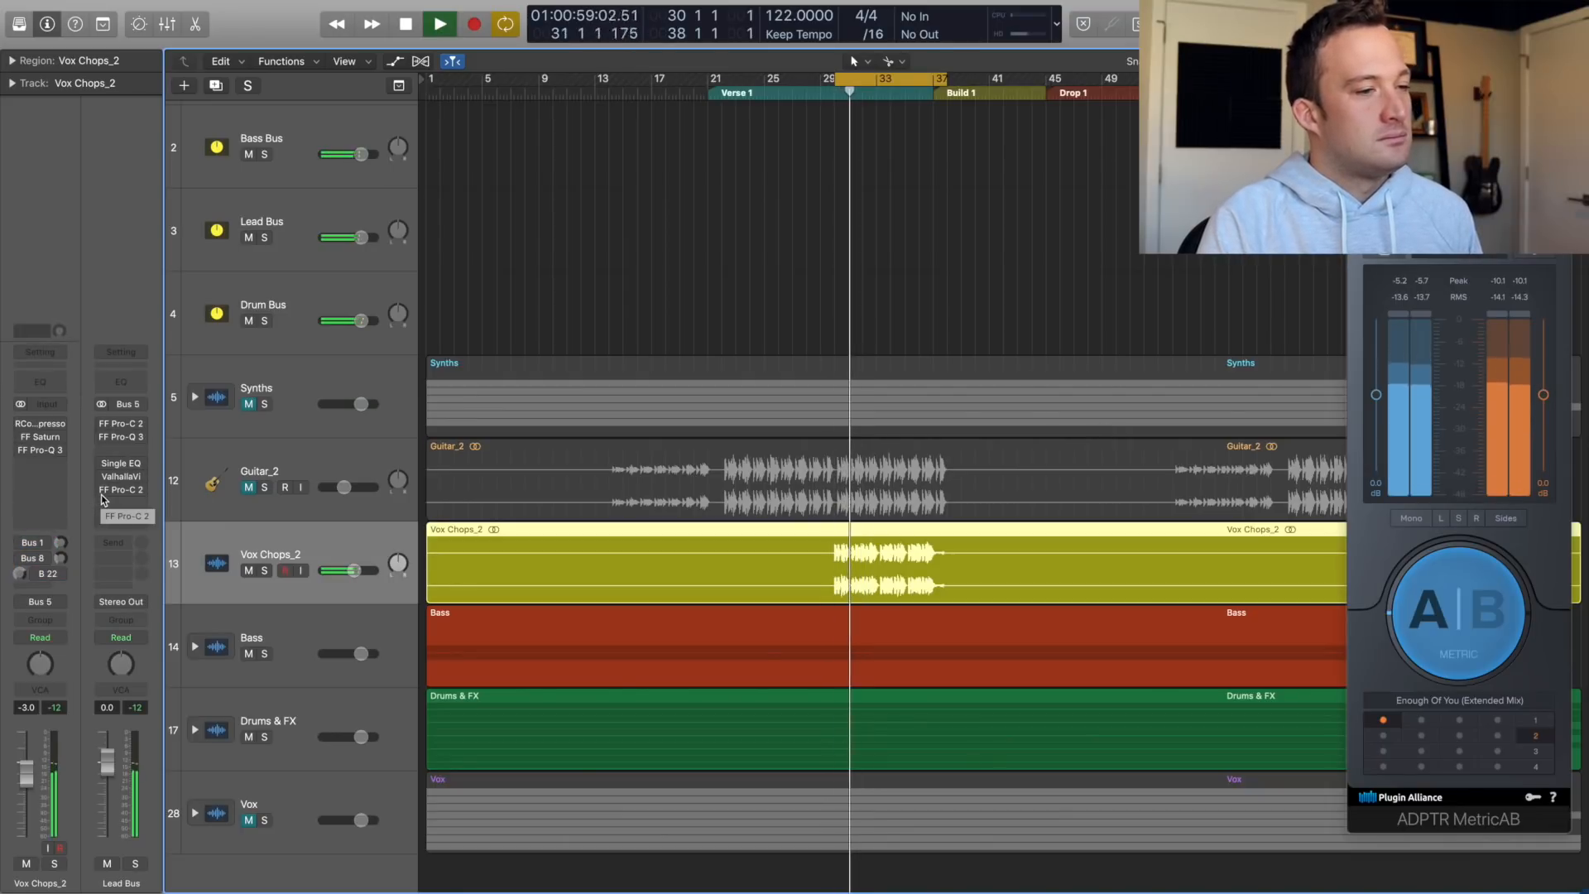
pyautogui.click(101, 494)
pyautogui.press('space')
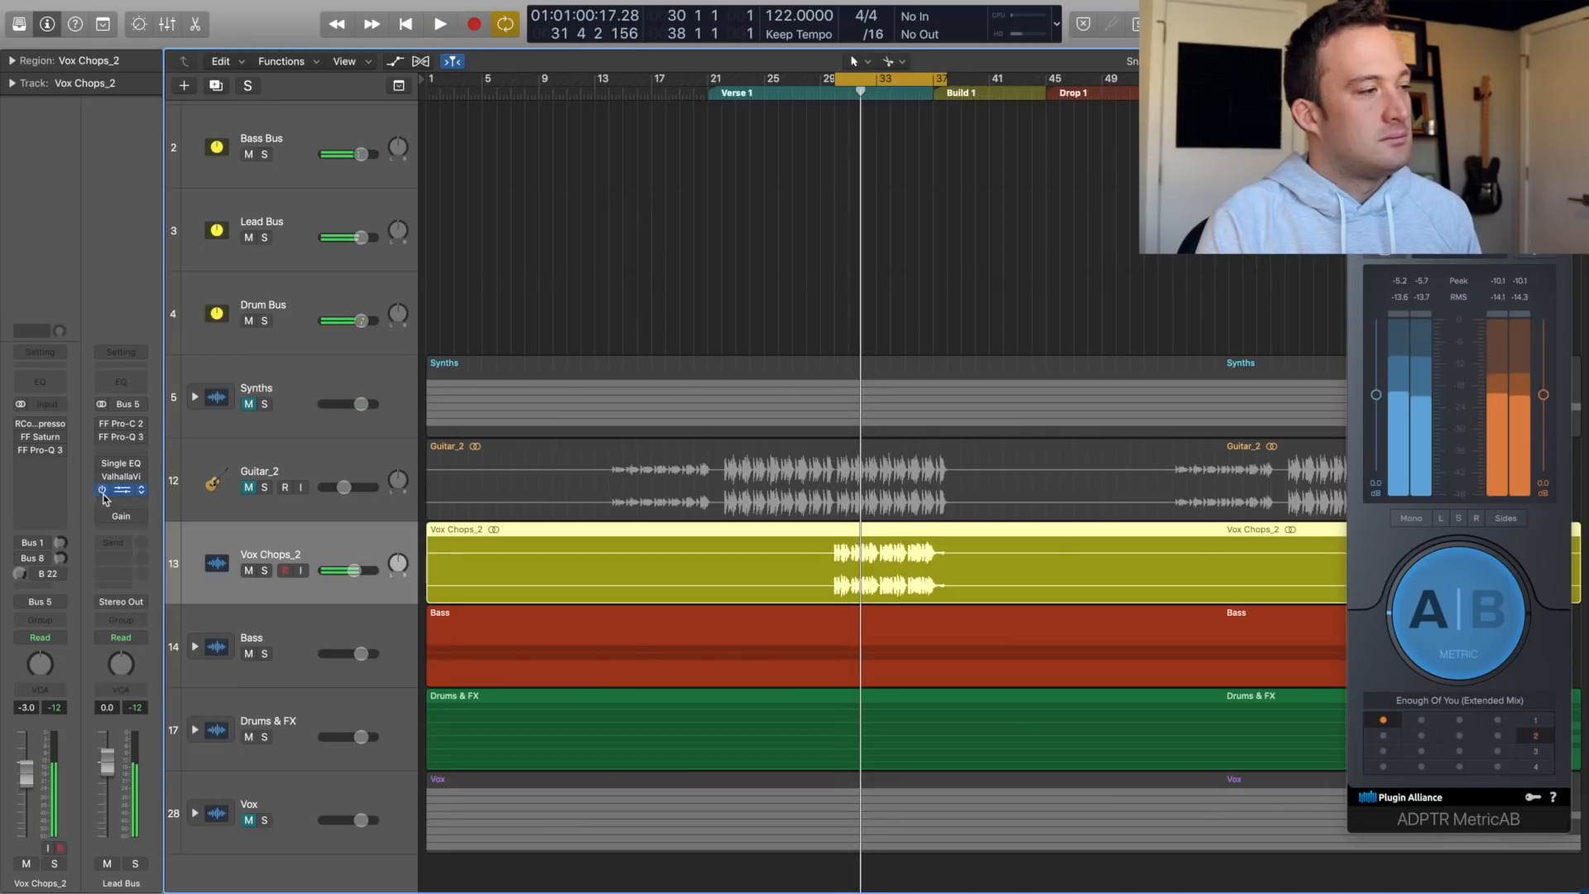
pyautogui.click(25, 426)
pyautogui.press('space')
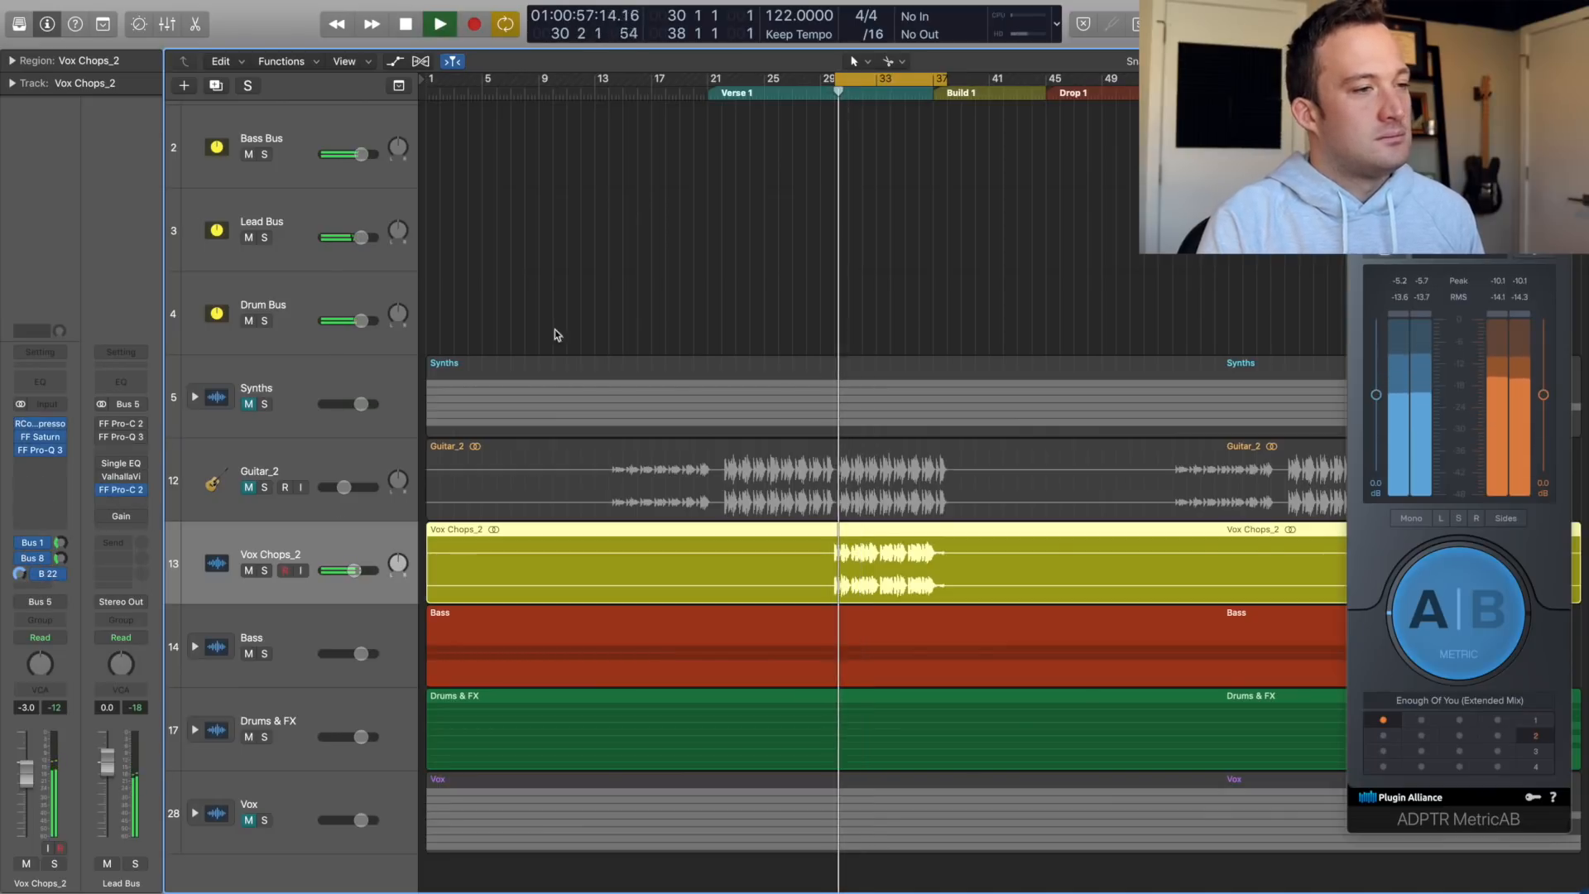
pyautogui.click(589, 328)
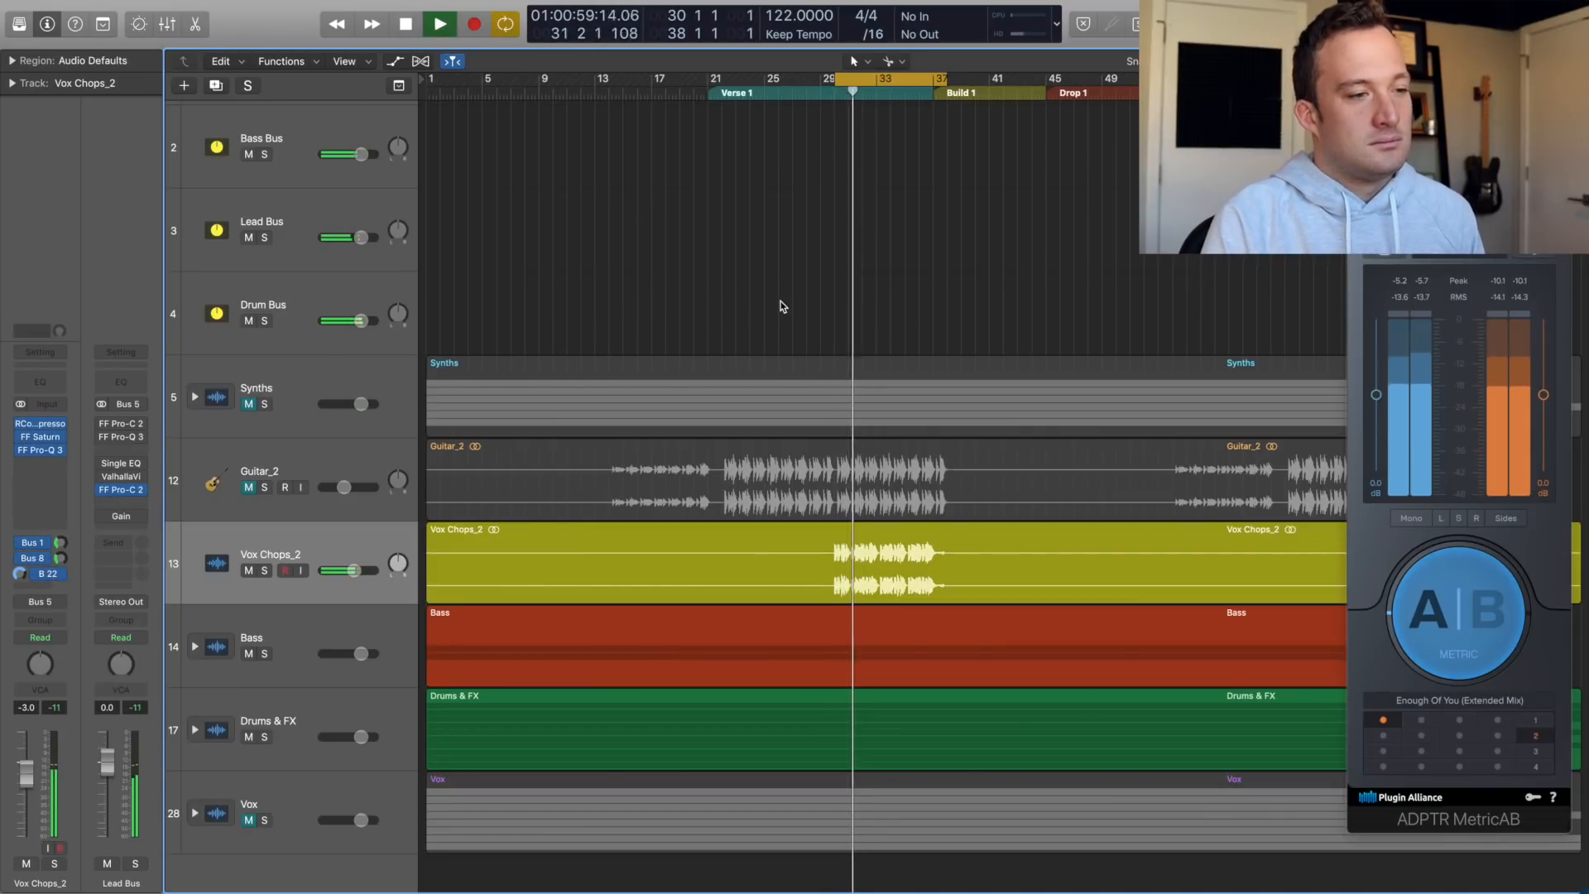
pyautogui.click(58, 539)
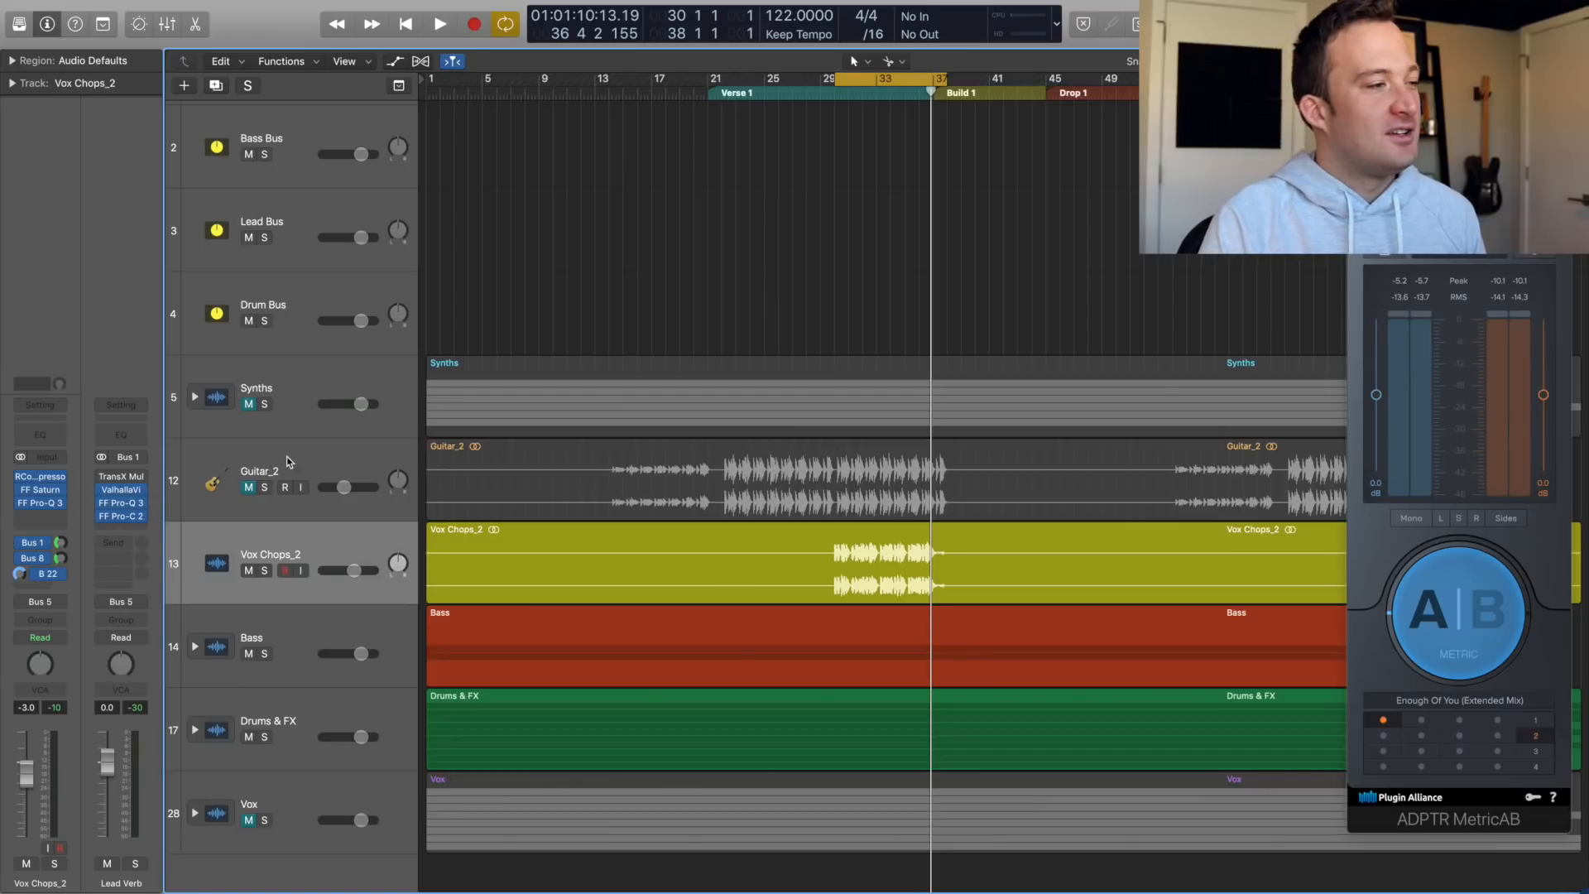
# - Select and unmute Guitar_2 and audition it together with the vocal chops
pyautogui.click(288, 461)
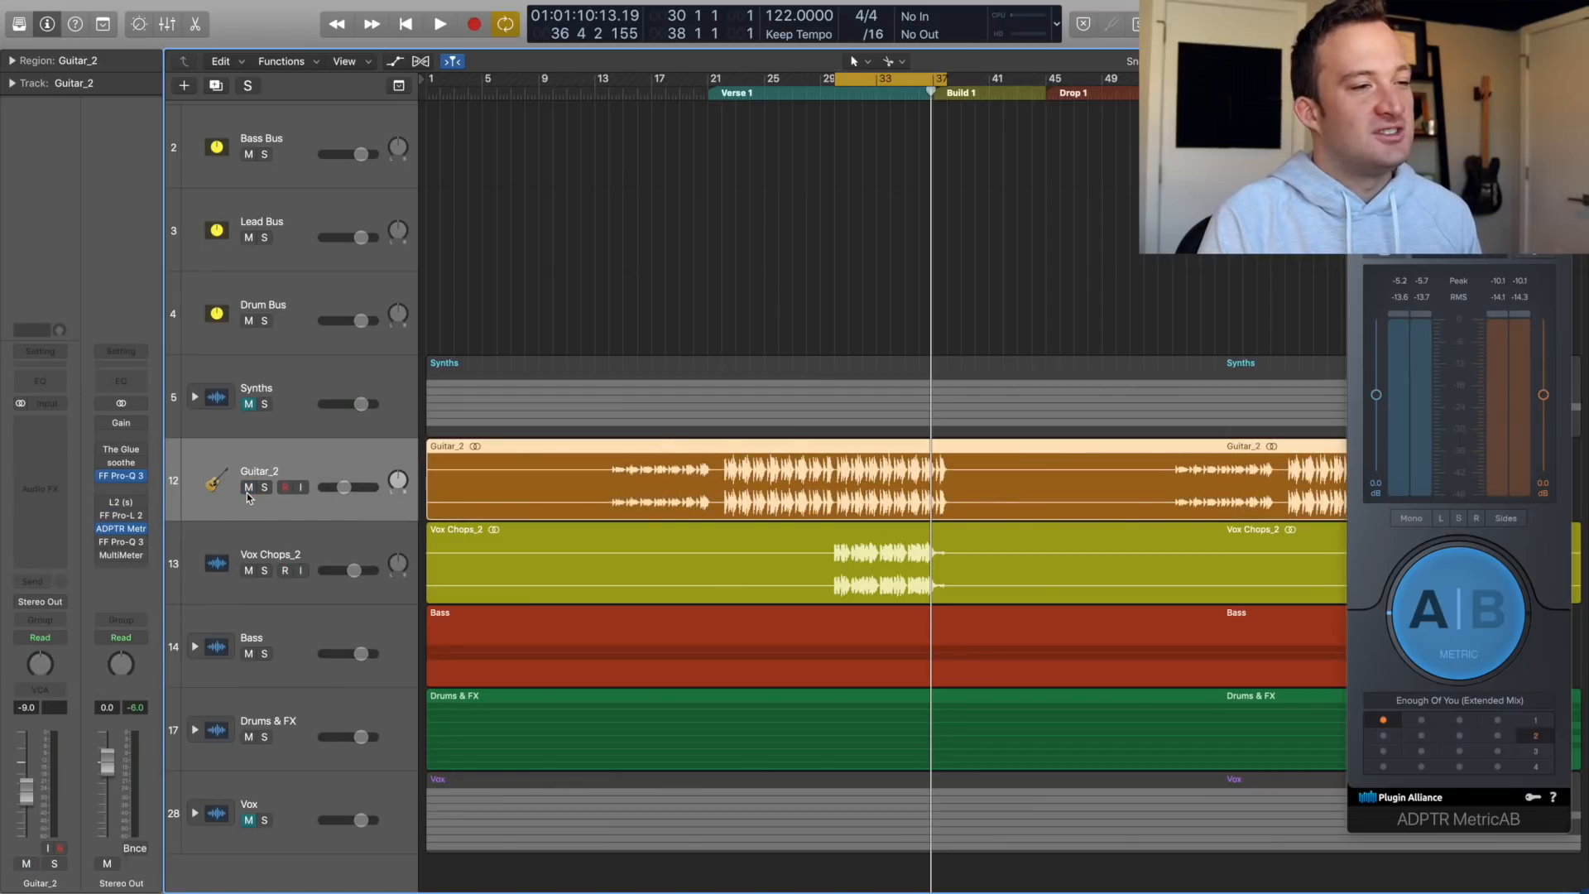
pyautogui.press('space')
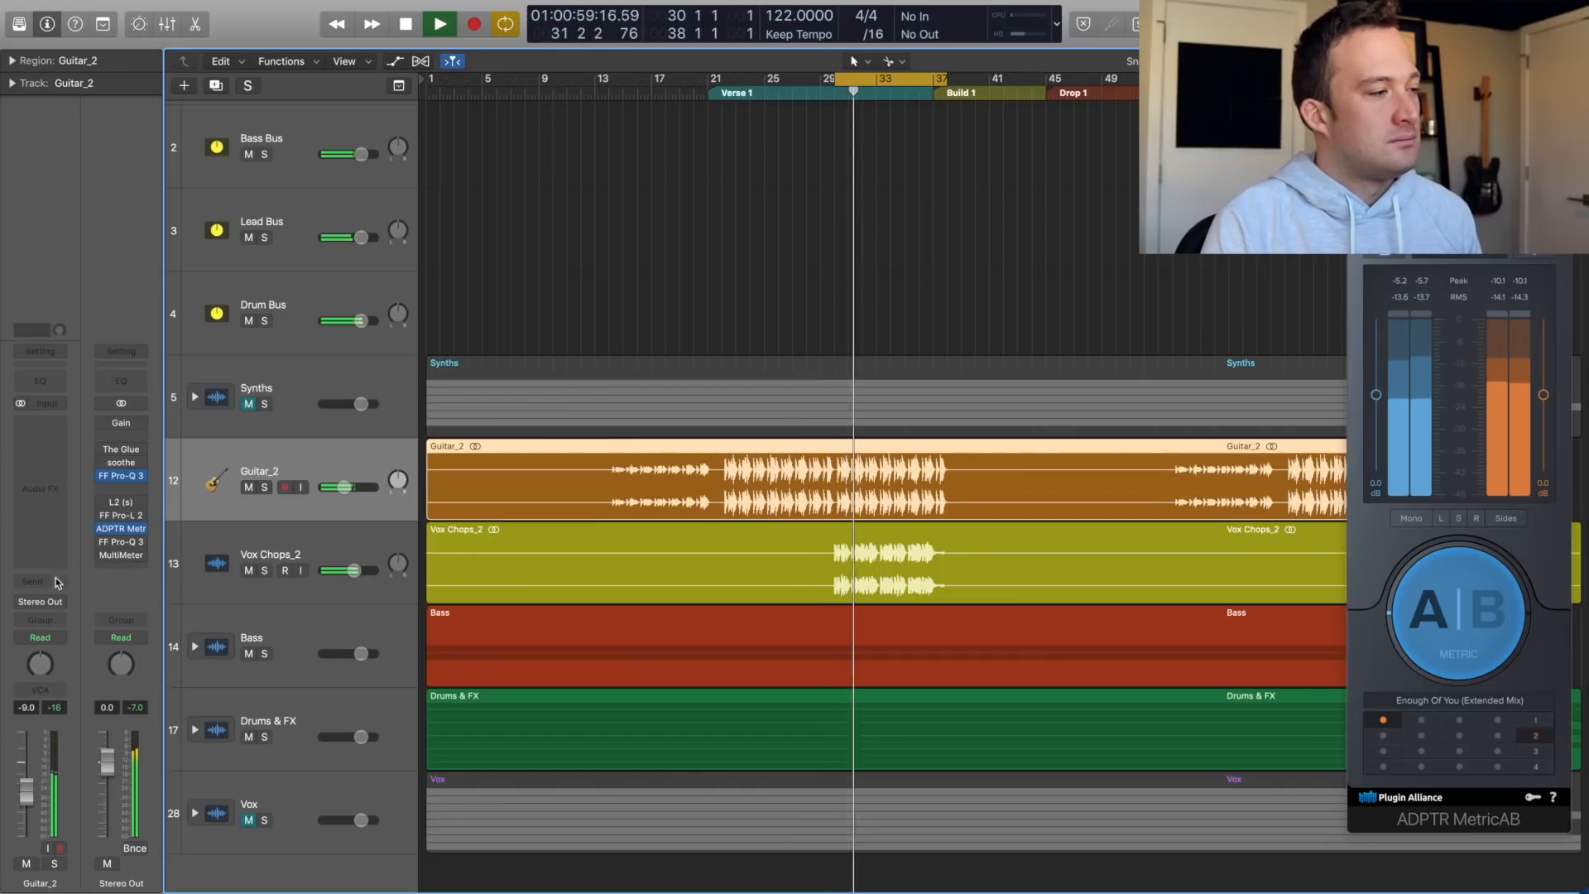
pyautogui.press('space')
# - Route Guitar_2's output to Bus 7 (Synth Bus), then enable and open that bus's Pro-C 2 sidechained from Bus 24
pyautogui.click(47, 602)
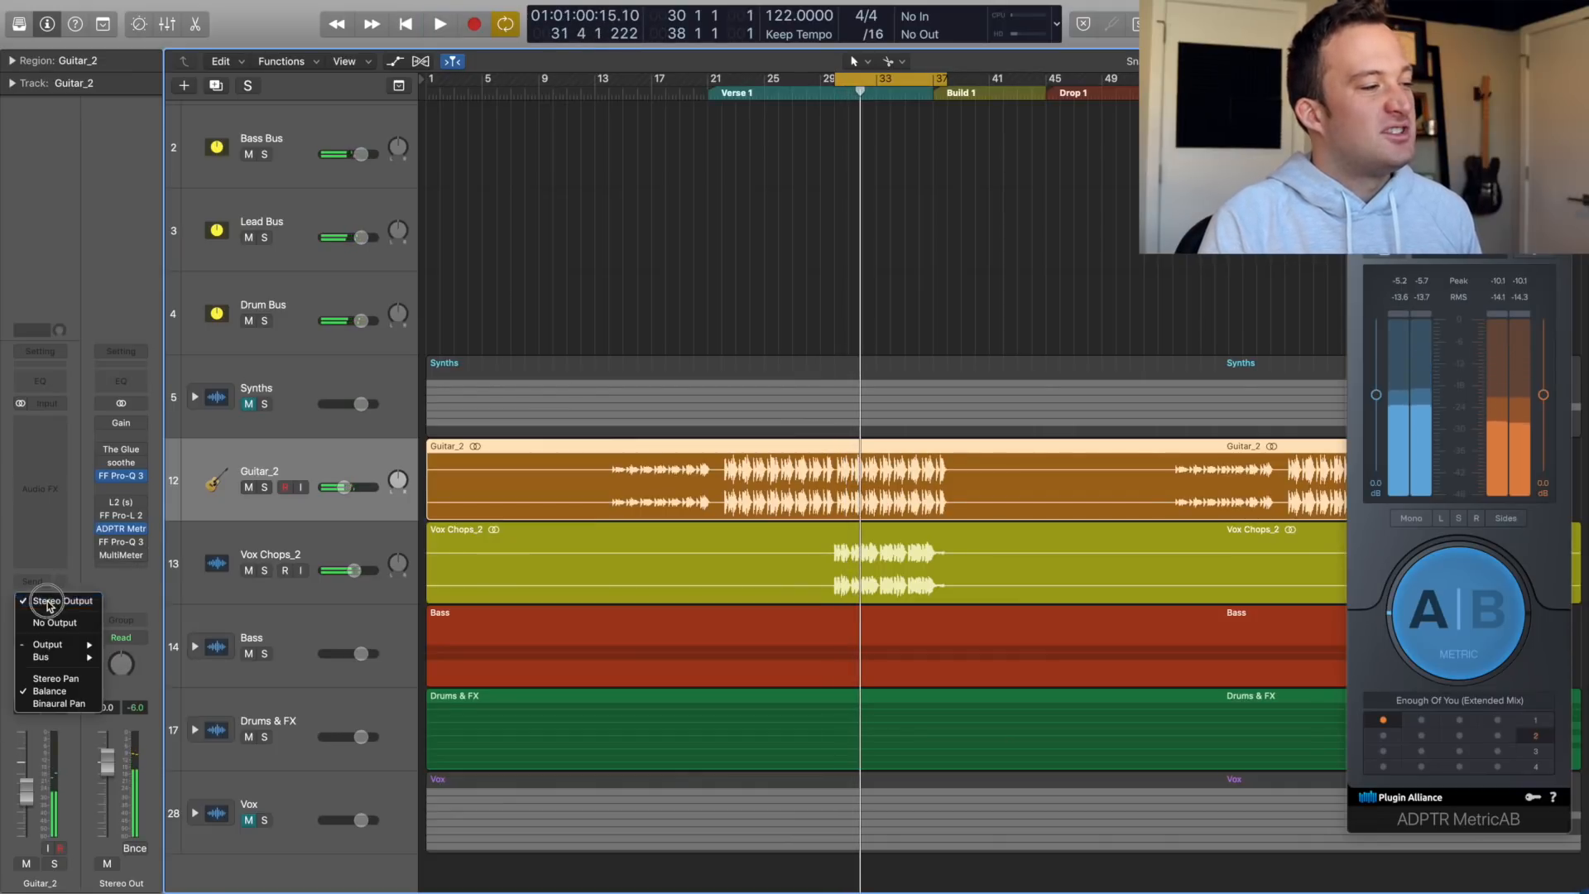
pyautogui.moveTo(59, 659)
pyautogui.click(141, 478)
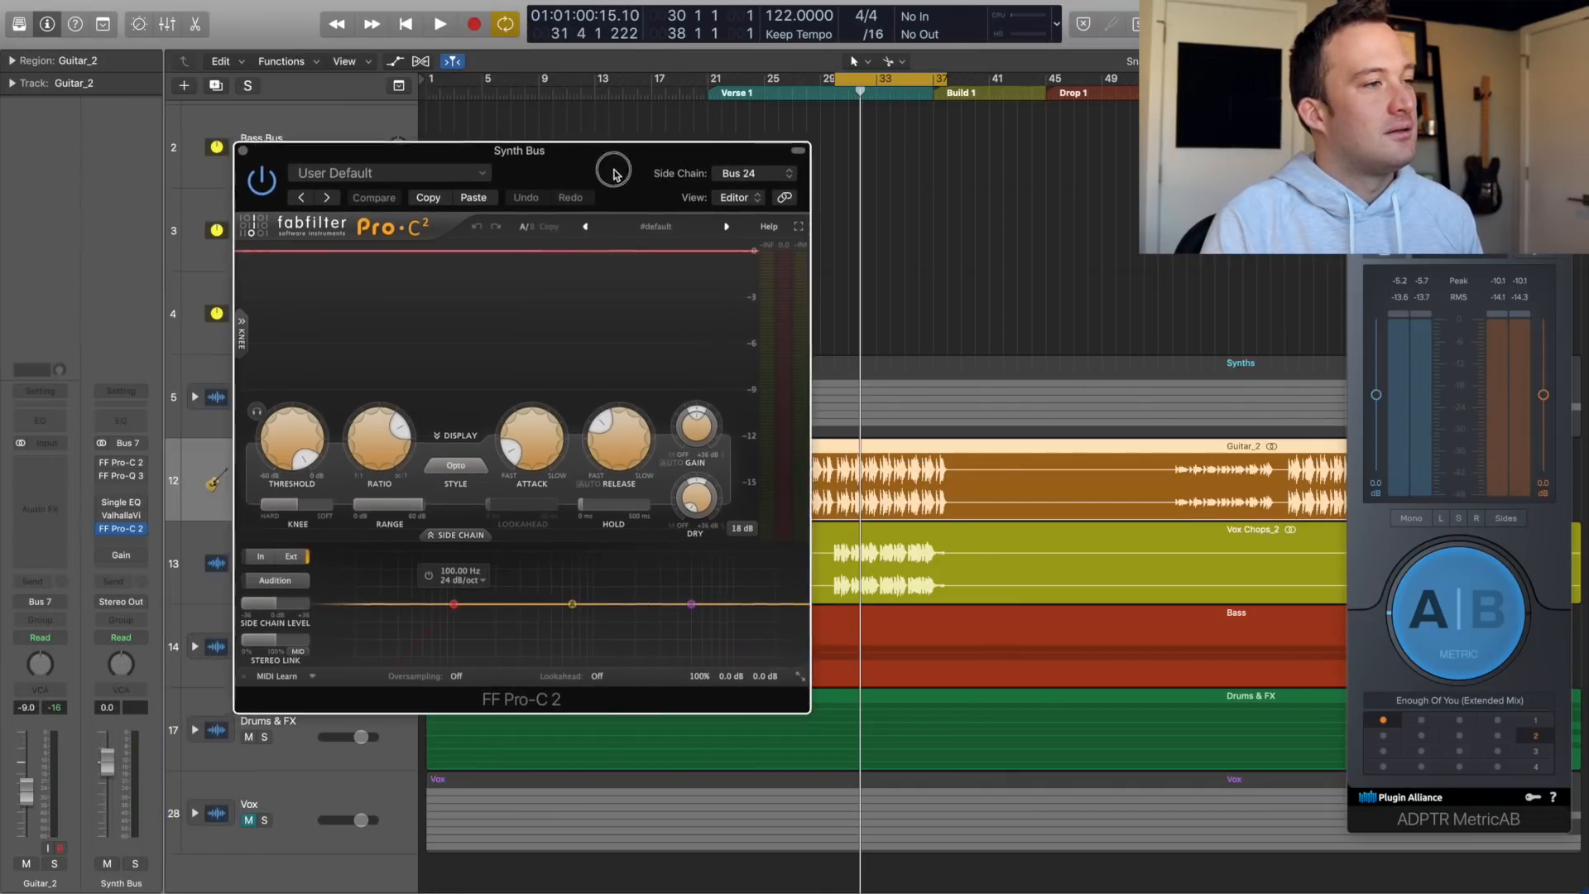
# - Lower the Synth Bus Pro-C 2's threshold and set its release to about 139 ms during playback, then raise Guitar_2's volume to -6.6 dB
pyautogui.press('space')
pyautogui.moveTo(284, 492); pyautogui.dragTo(285, 554)
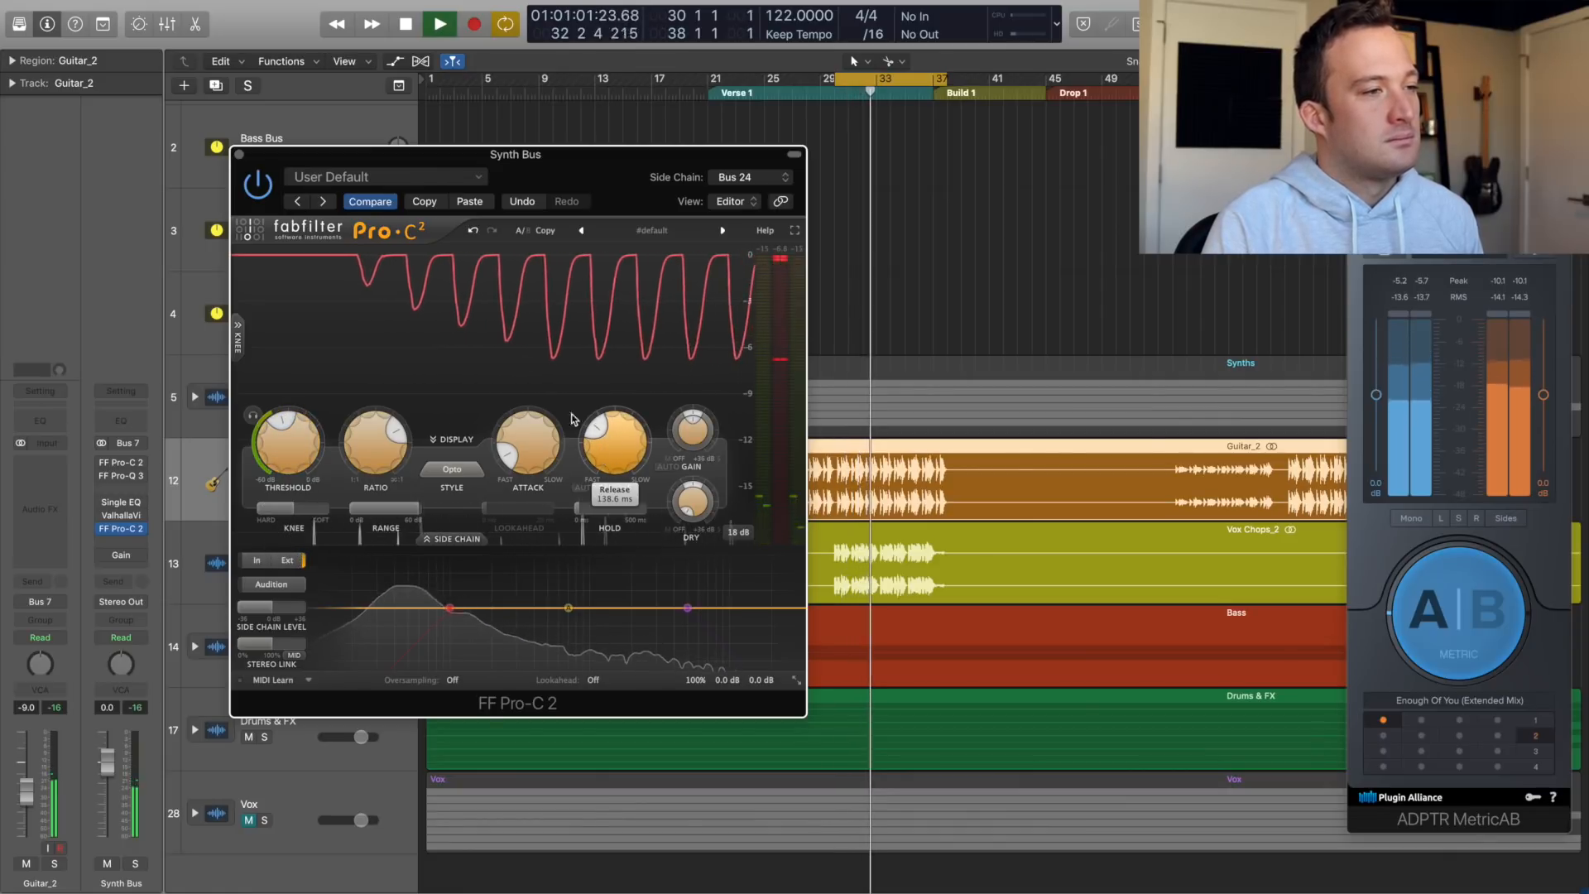
pyautogui.click(238, 155)
pyautogui.moveTo(27, 790)
pyautogui.mouseDown()
pyautogui.moveTo(24, 749)
pyautogui.moveTo(24, 797)
pyautogui.mouseUp()
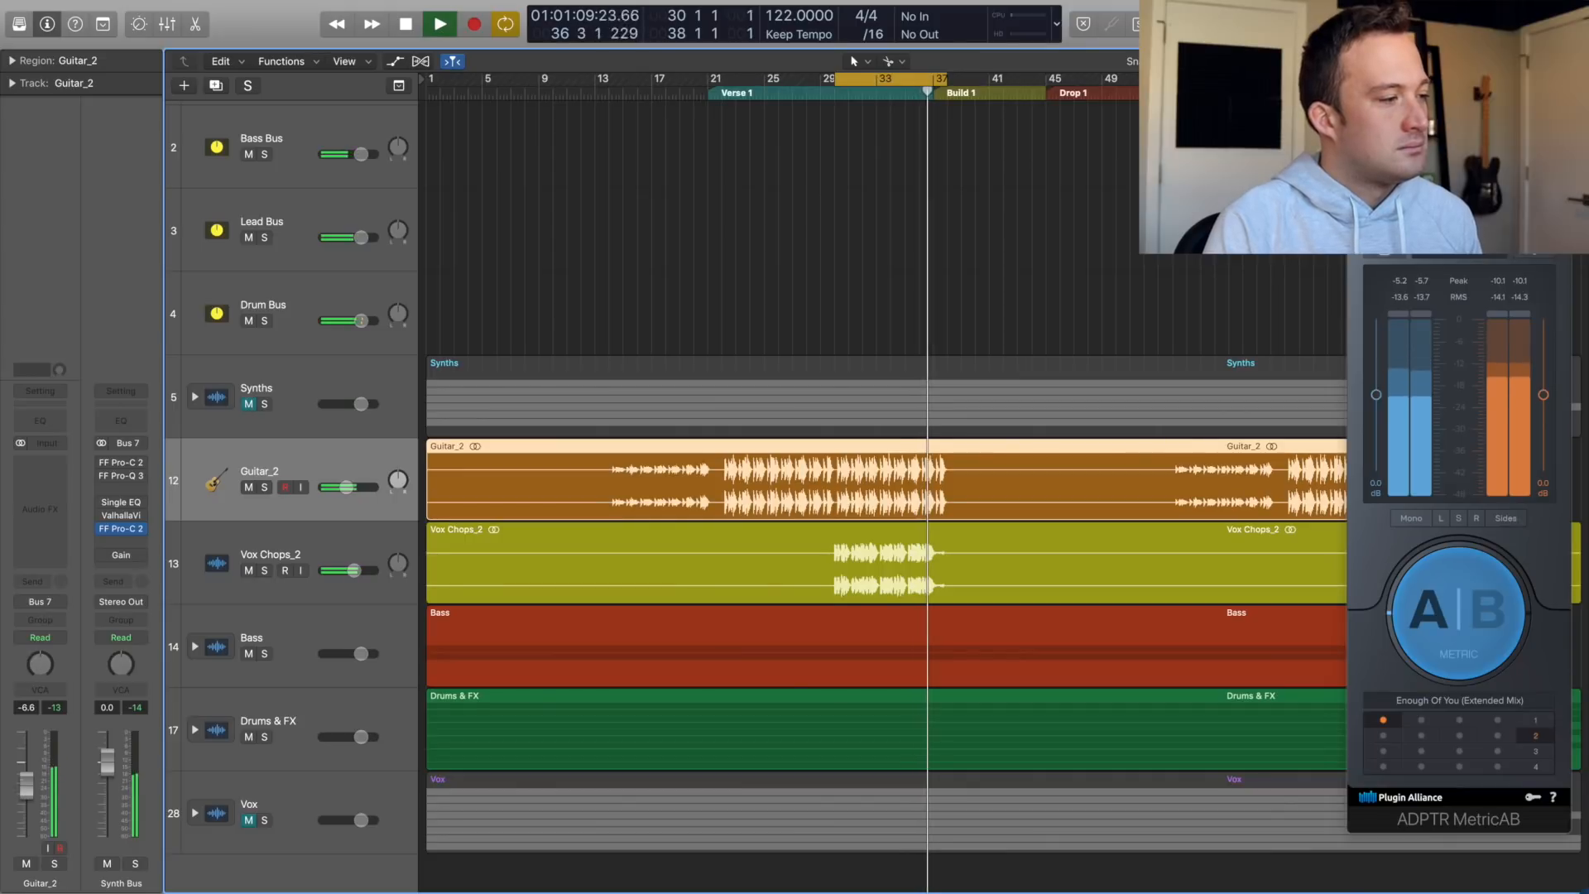
# - Mute Vox Chops_2, add a Bus 12 (Short Verb) send on Guitar_2, and check that bus's ValhallaVintageVerb settings
pyautogui.click(247, 571)
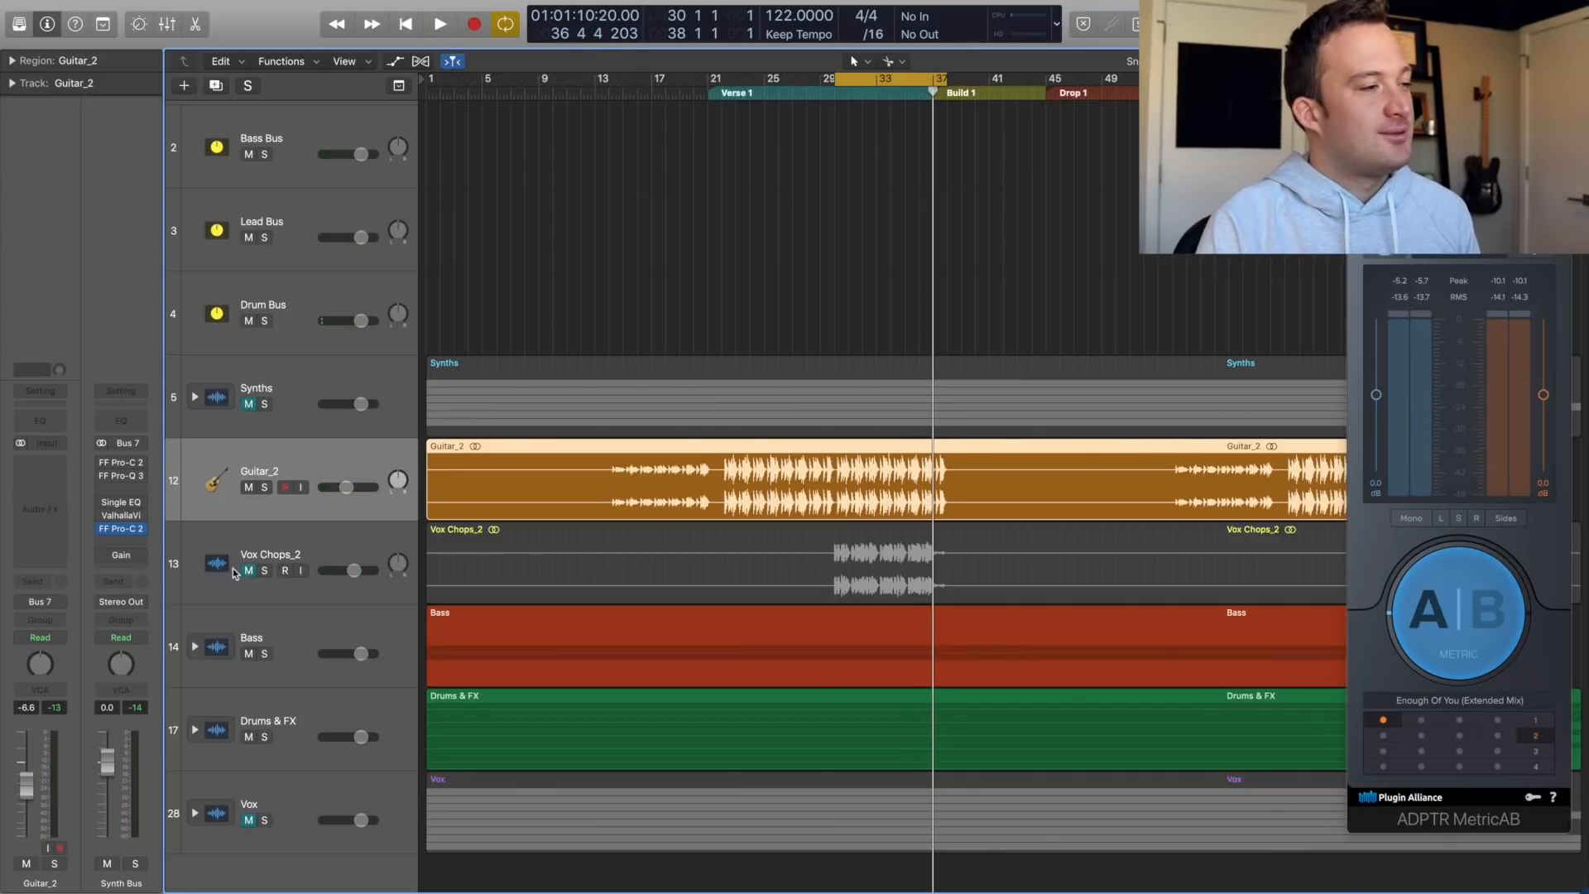
pyautogui.click(25, 586)
pyautogui.moveTo(59, 674)
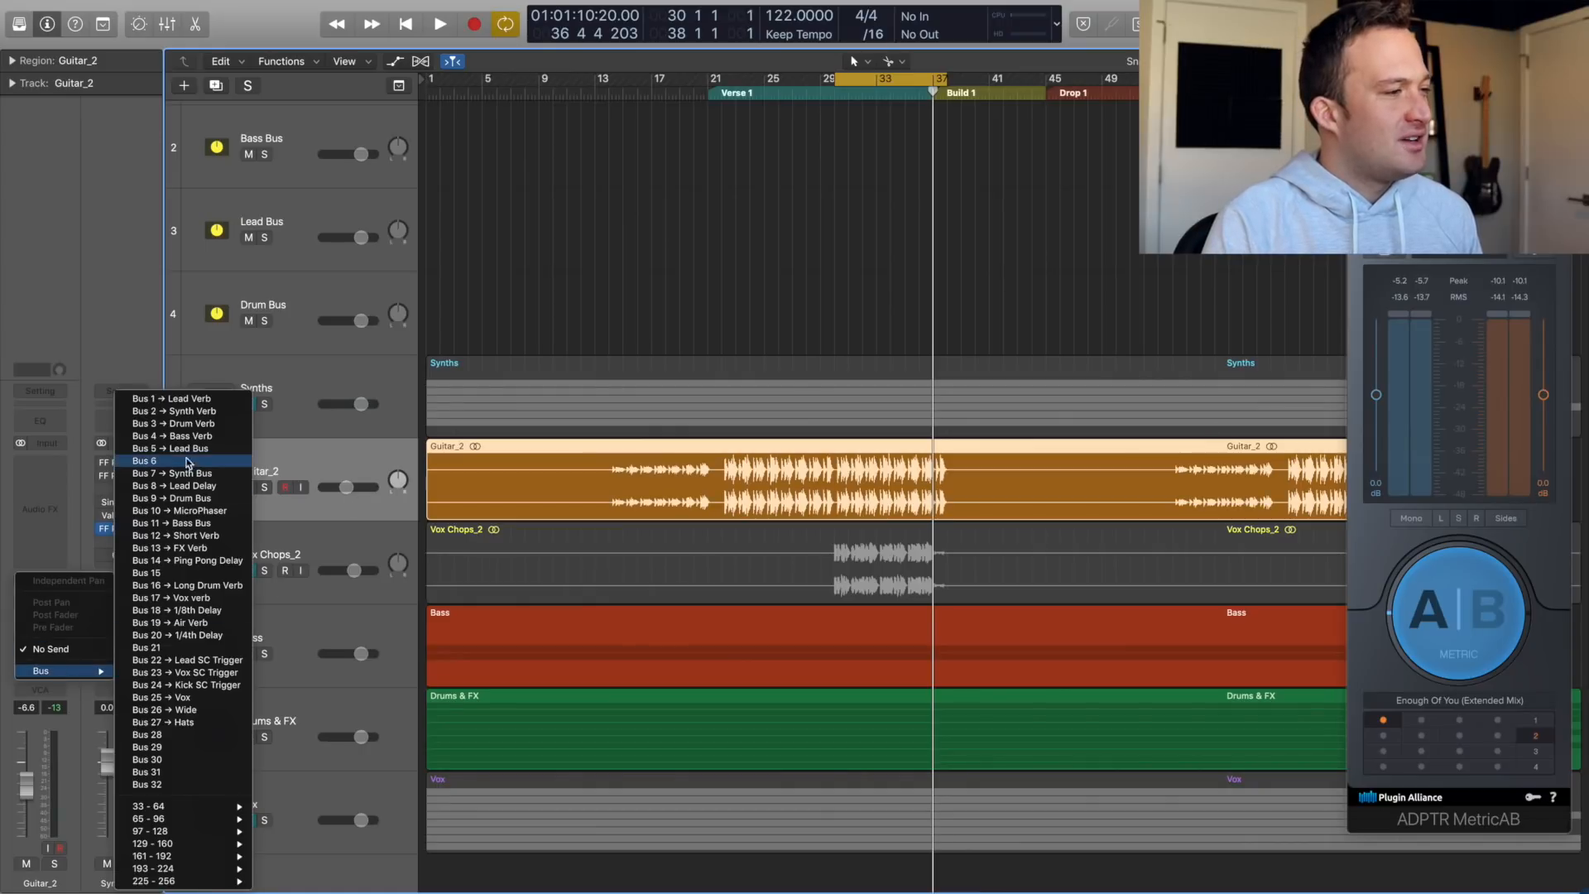
pyautogui.click(195, 537)
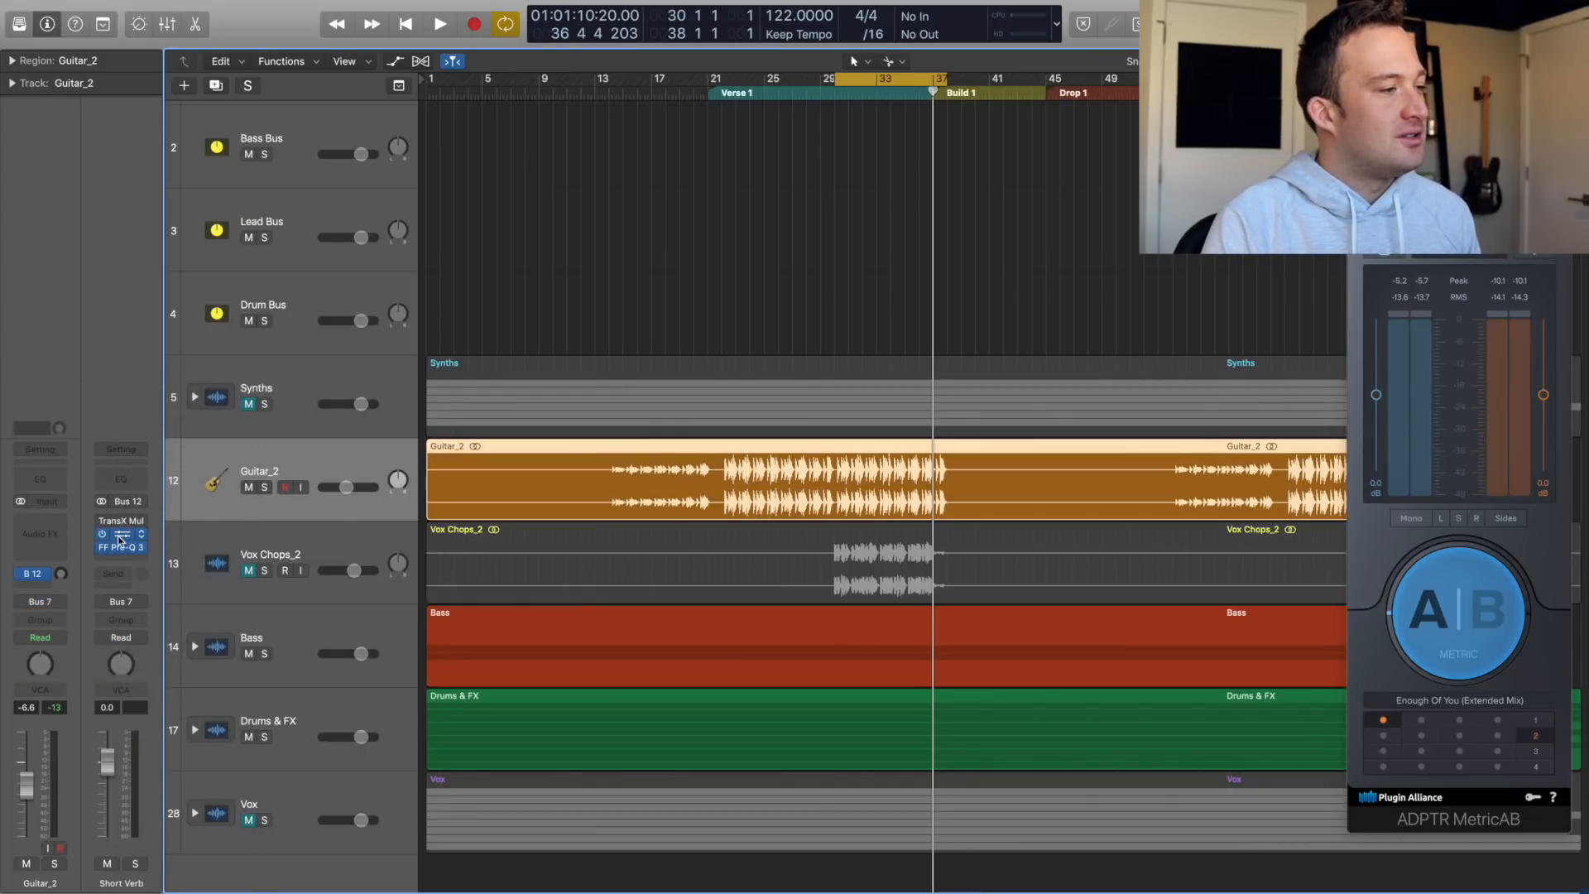
pyautogui.click(120, 540)
pyautogui.moveTo(389, 51); pyautogui.dragTo(667, 157)
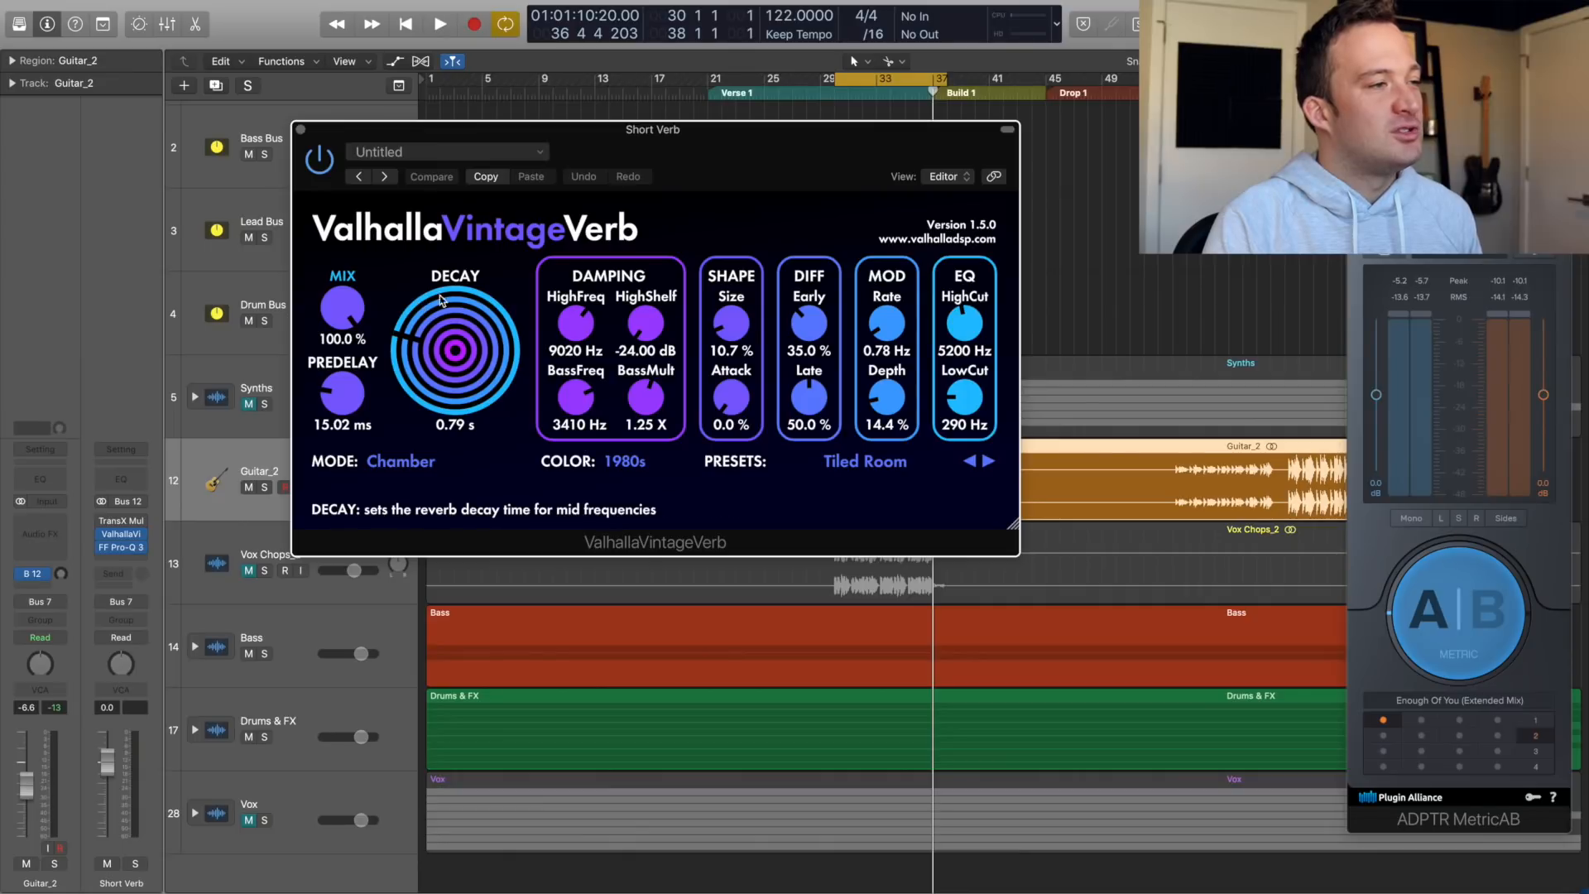
pyautogui.click(301, 129)
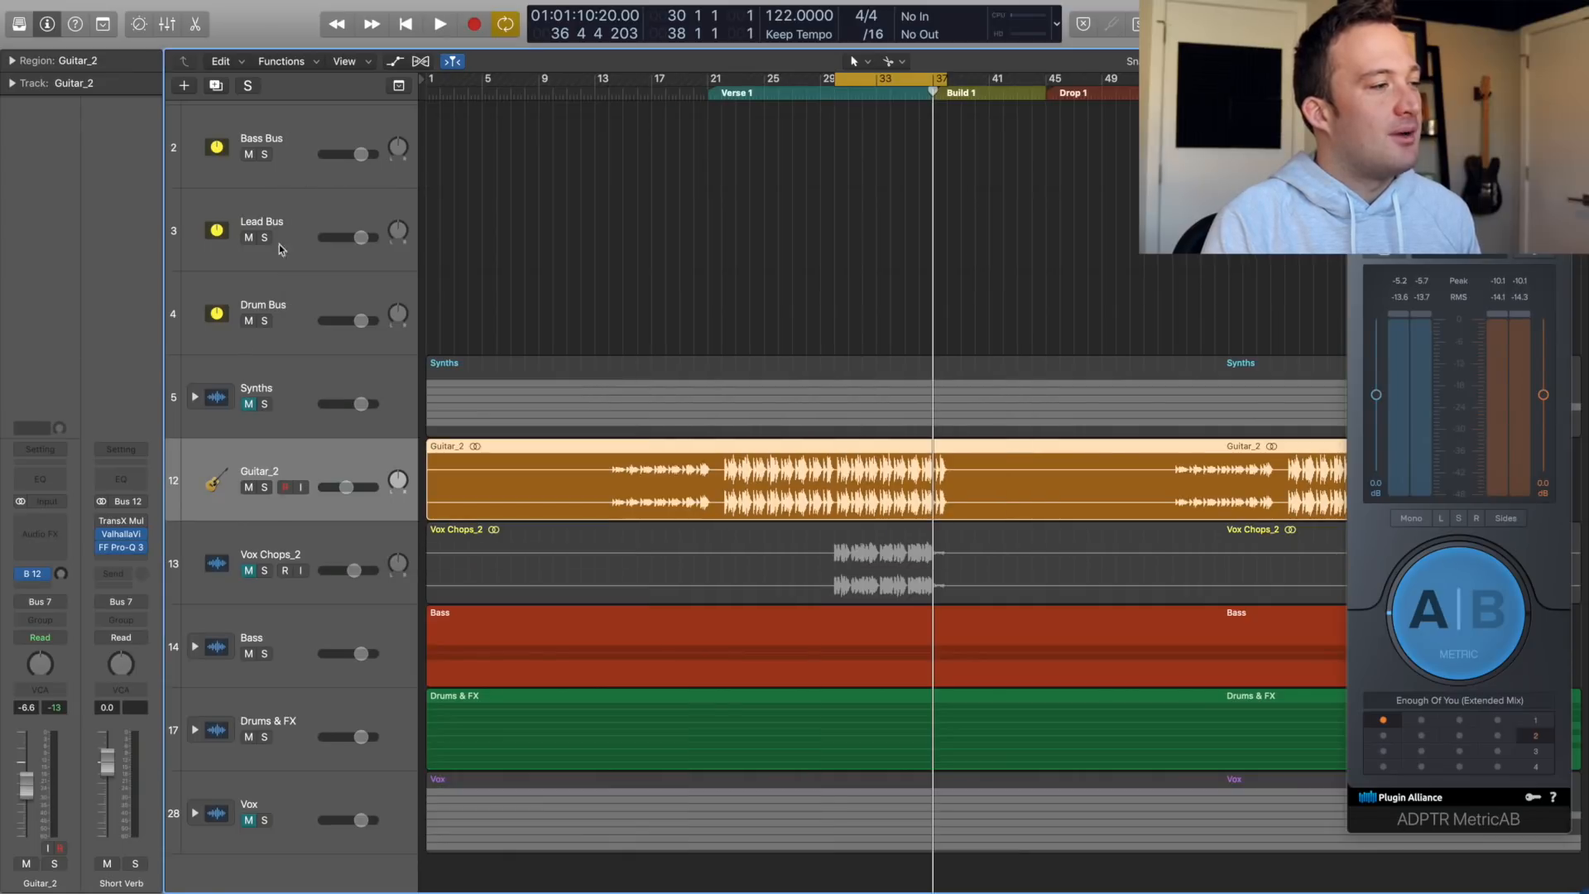
# - Enable TransX Multi on Short Verb, raise Guitar_2's send to it during playback, and lower the transient range across all bands
pyautogui.click(119, 523)
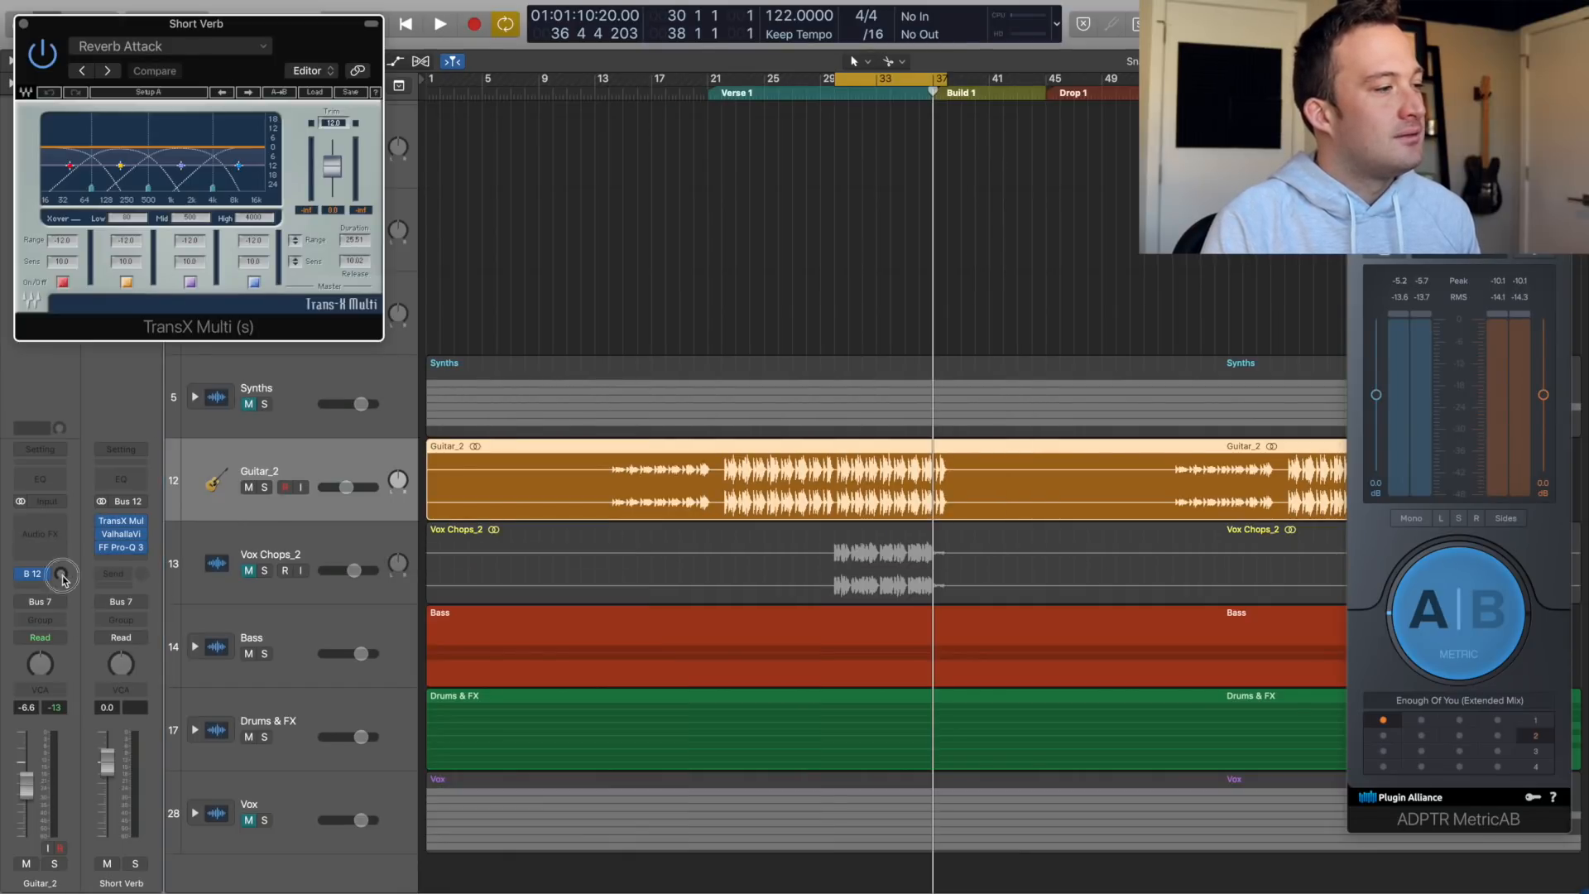
pyautogui.press('space')
pyautogui.moveTo(62, 577)
pyautogui.mouseDown()
pyautogui.moveTo(58, 552)
pyautogui.moveTo(64, 571)
pyautogui.mouseUp()
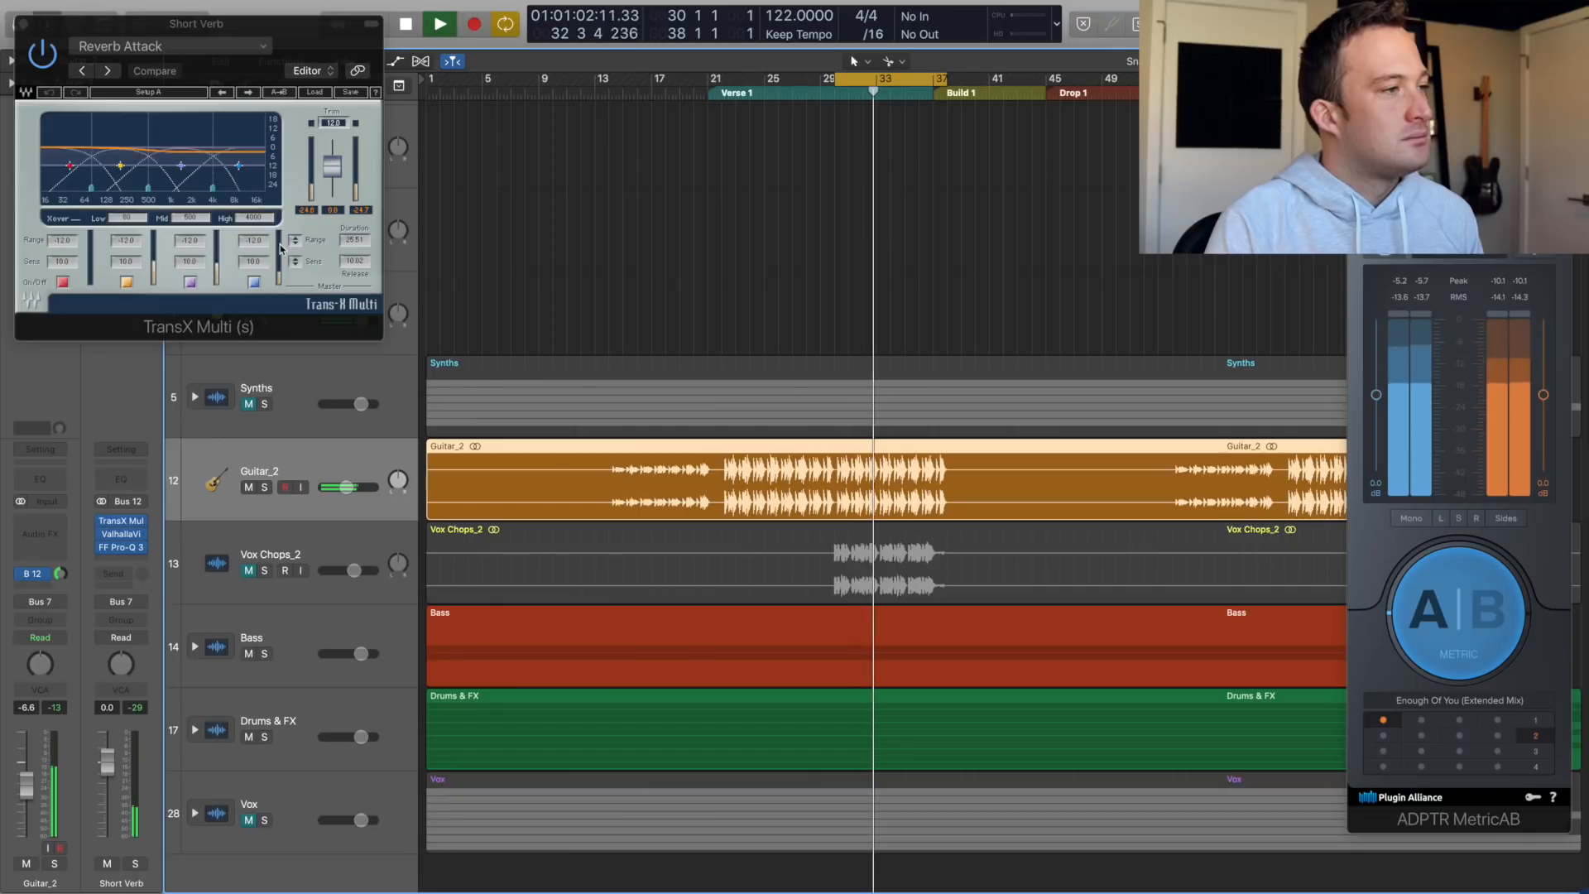
pyautogui.moveTo(295, 241); pyautogui.dragTo(295, 257)
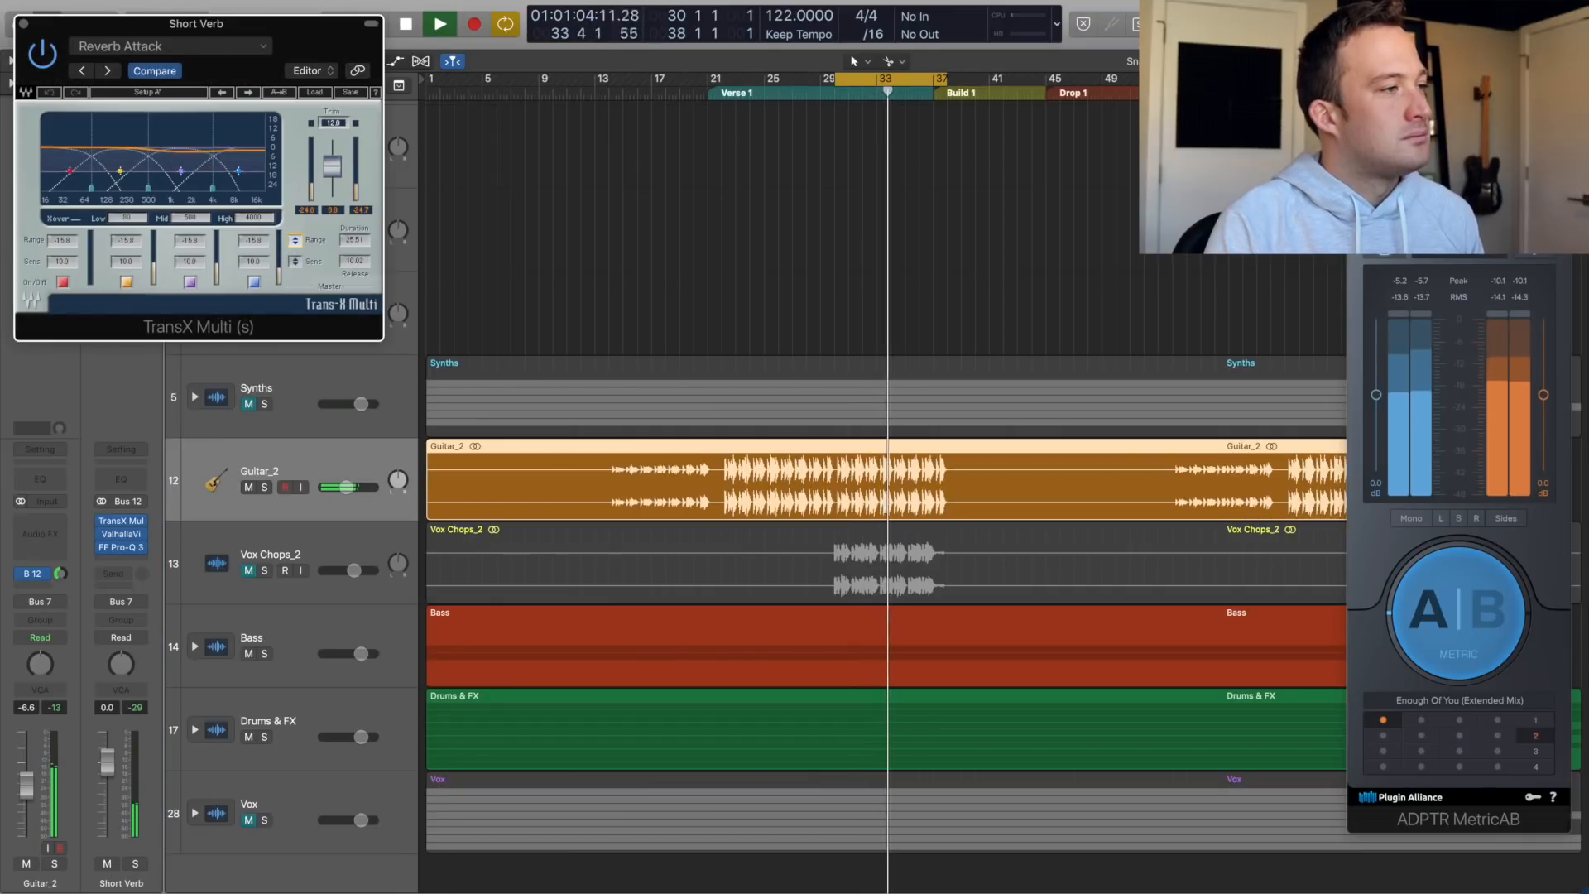
# - Close TransX Multi, raise Guitar_2's volume to -5.8 dB, and compare the guitar with its Short Verb send off and on
pyautogui.press('XF86AudioLowerVolume')
pyautogui.click(23, 24)
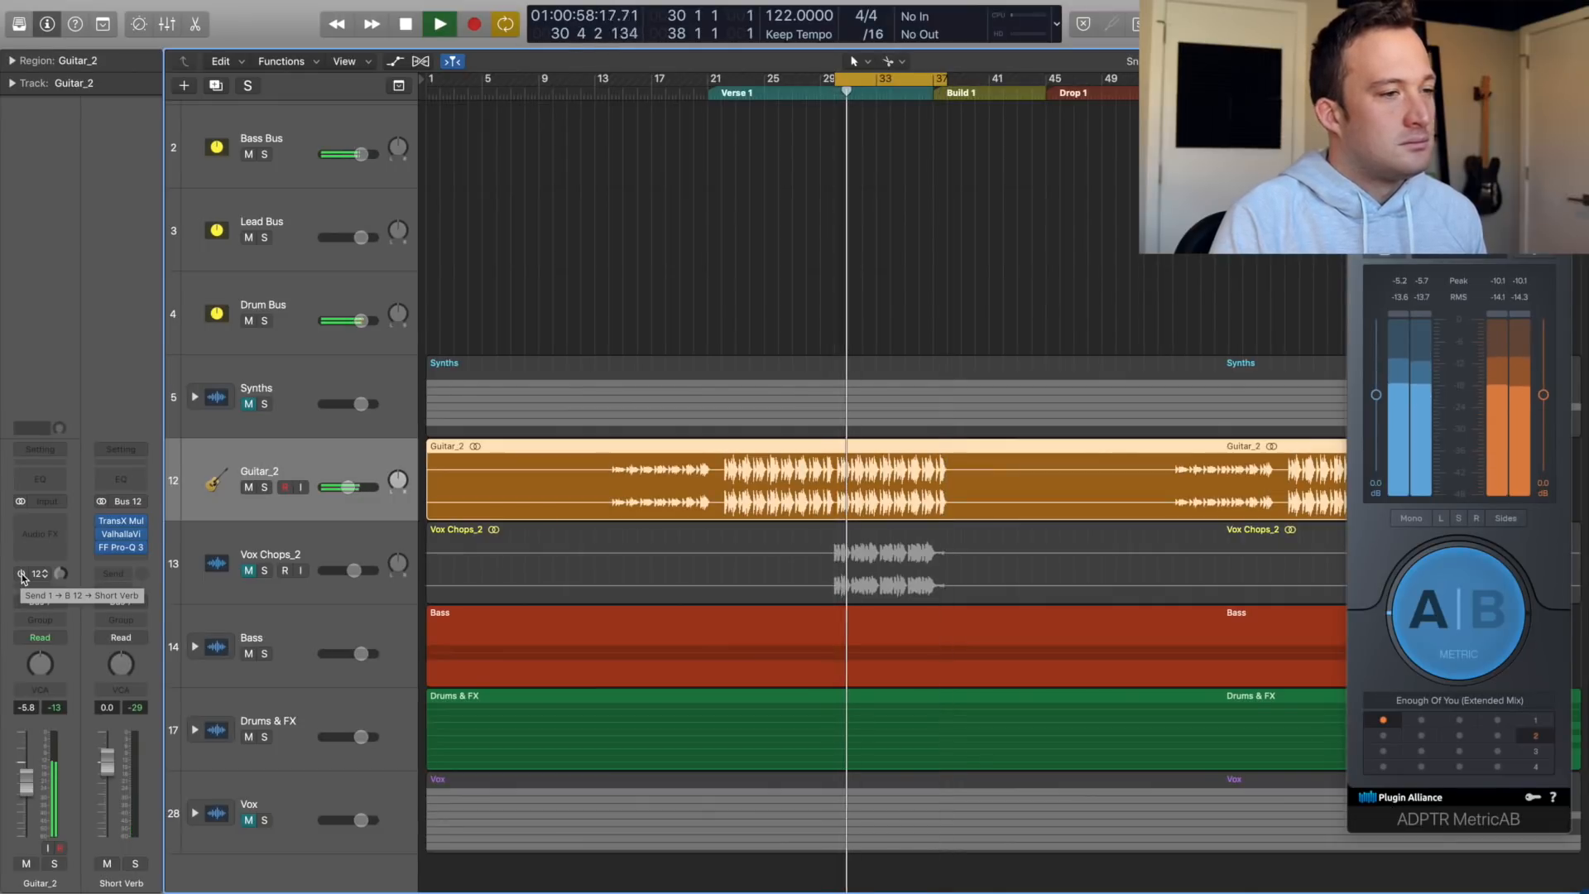
pyautogui.click(22, 573)
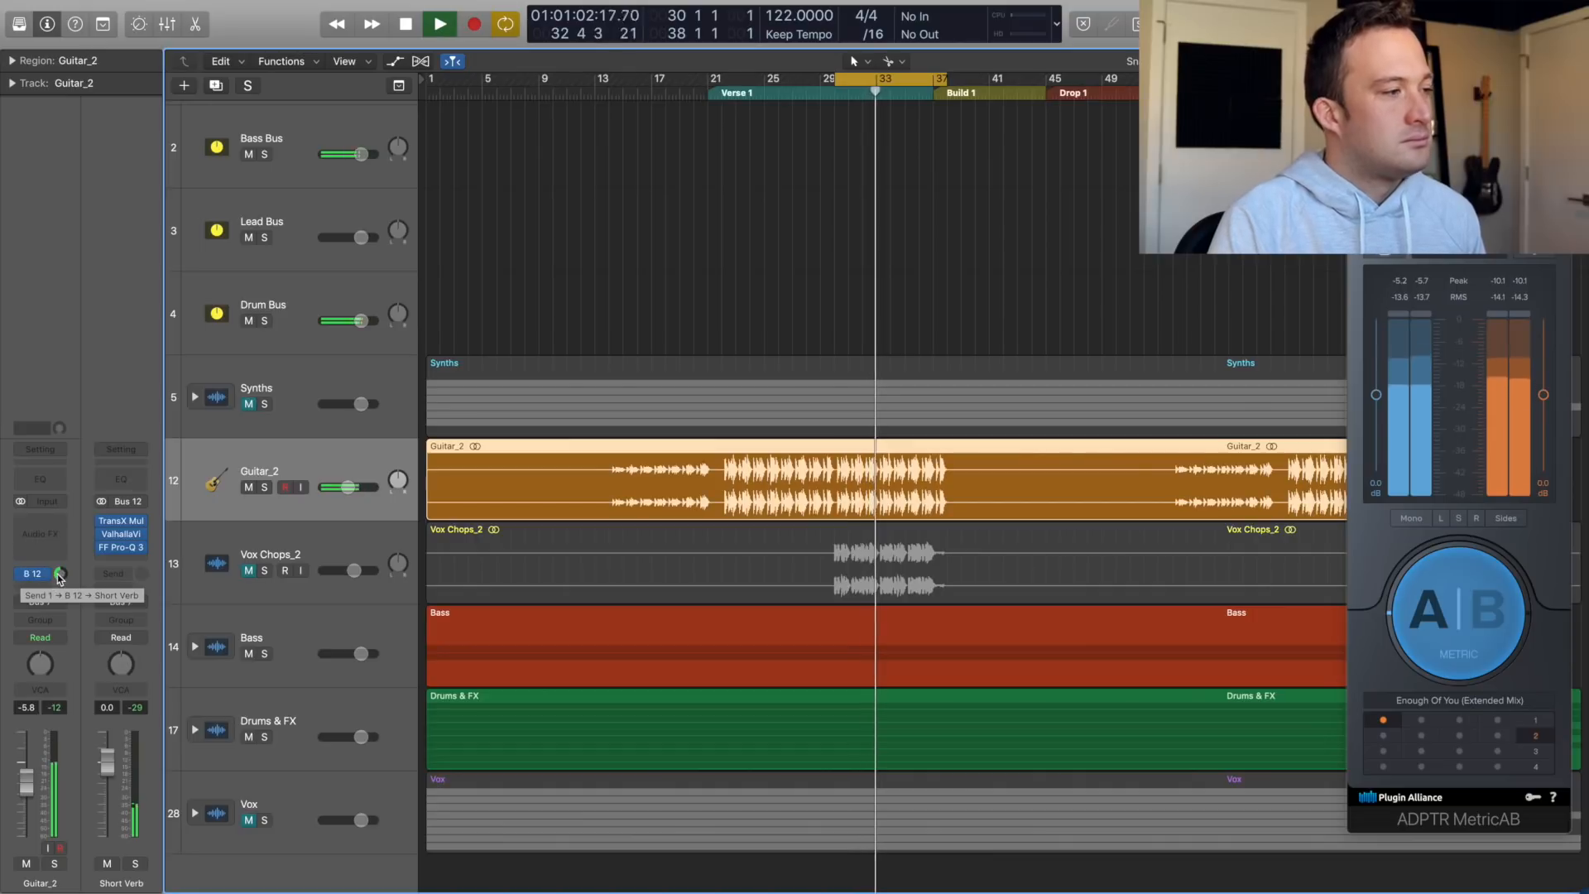
# - Insert a stereo FF Pro-Q 3 on Guitar_2 and play the track soloed
pyautogui.click(36, 550)
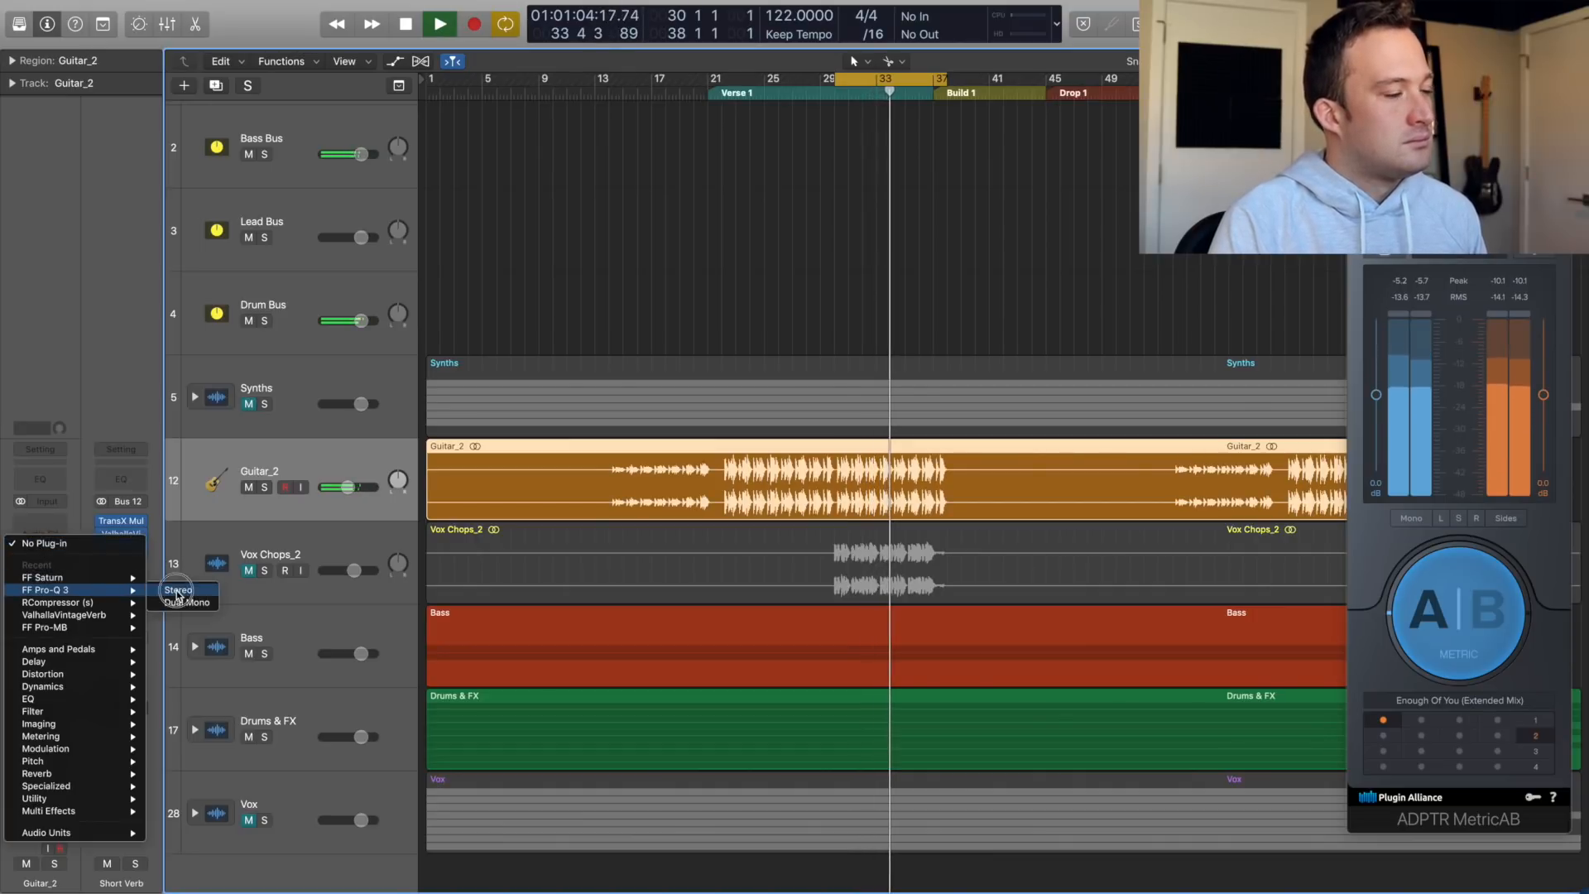
pyautogui.click(462, 274)
pyautogui.moveTo(452, 85); pyautogui.dragTo(709, 173)
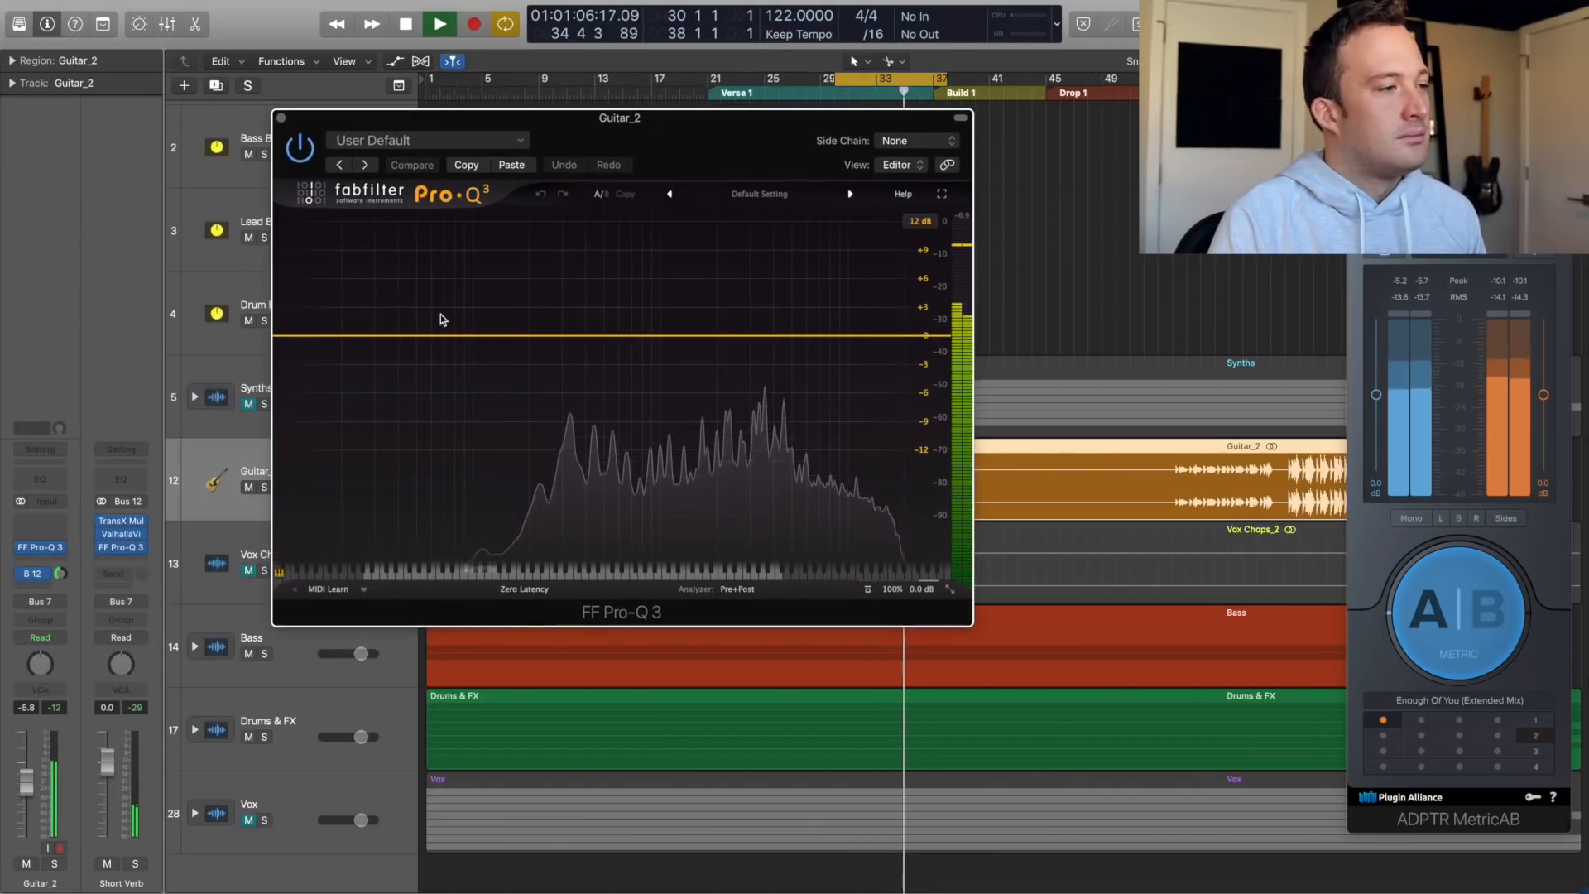
pyautogui.press('space')
pyautogui.click(264, 488)
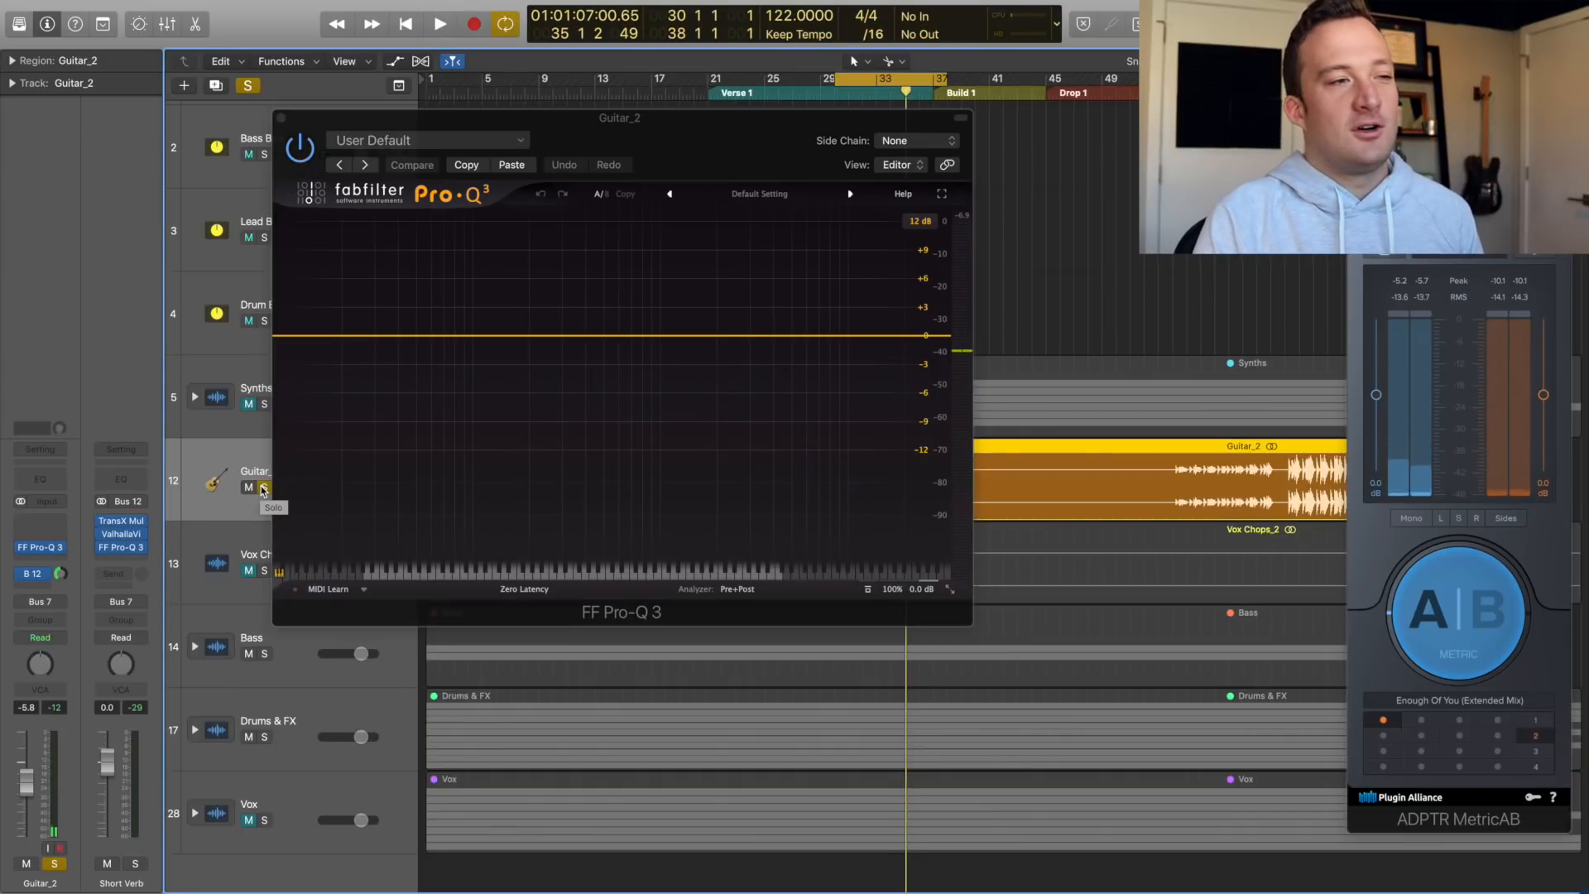
pyautogui.press('space')
# - Sweep for harshness in Guitar_2 and cut it with a dynamic bell at about 3370 Hz, -3.8 dB, Q 3.66
pyautogui.moveTo(748, 334); pyautogui.dragTo(799, 234)
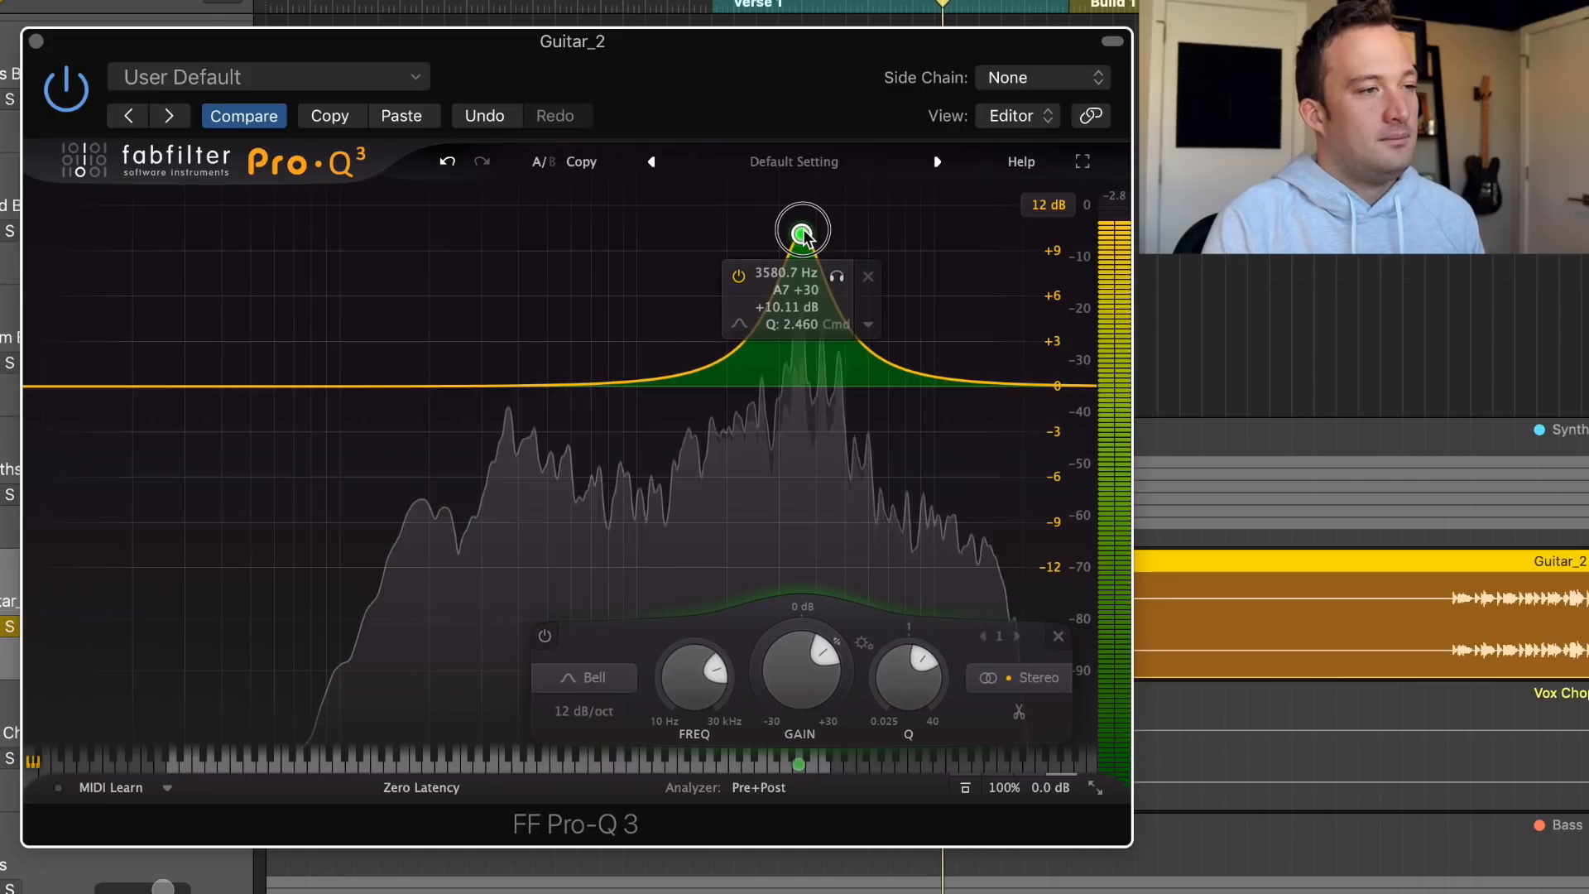
pyautogui.scroll(3, 799, 235)
pyautogui.moveTo(802, 238); pyautogui.dragTo(793, 442)
pyautogui.moveTo(755, 648); pyautogui.dragTo(742, 730)
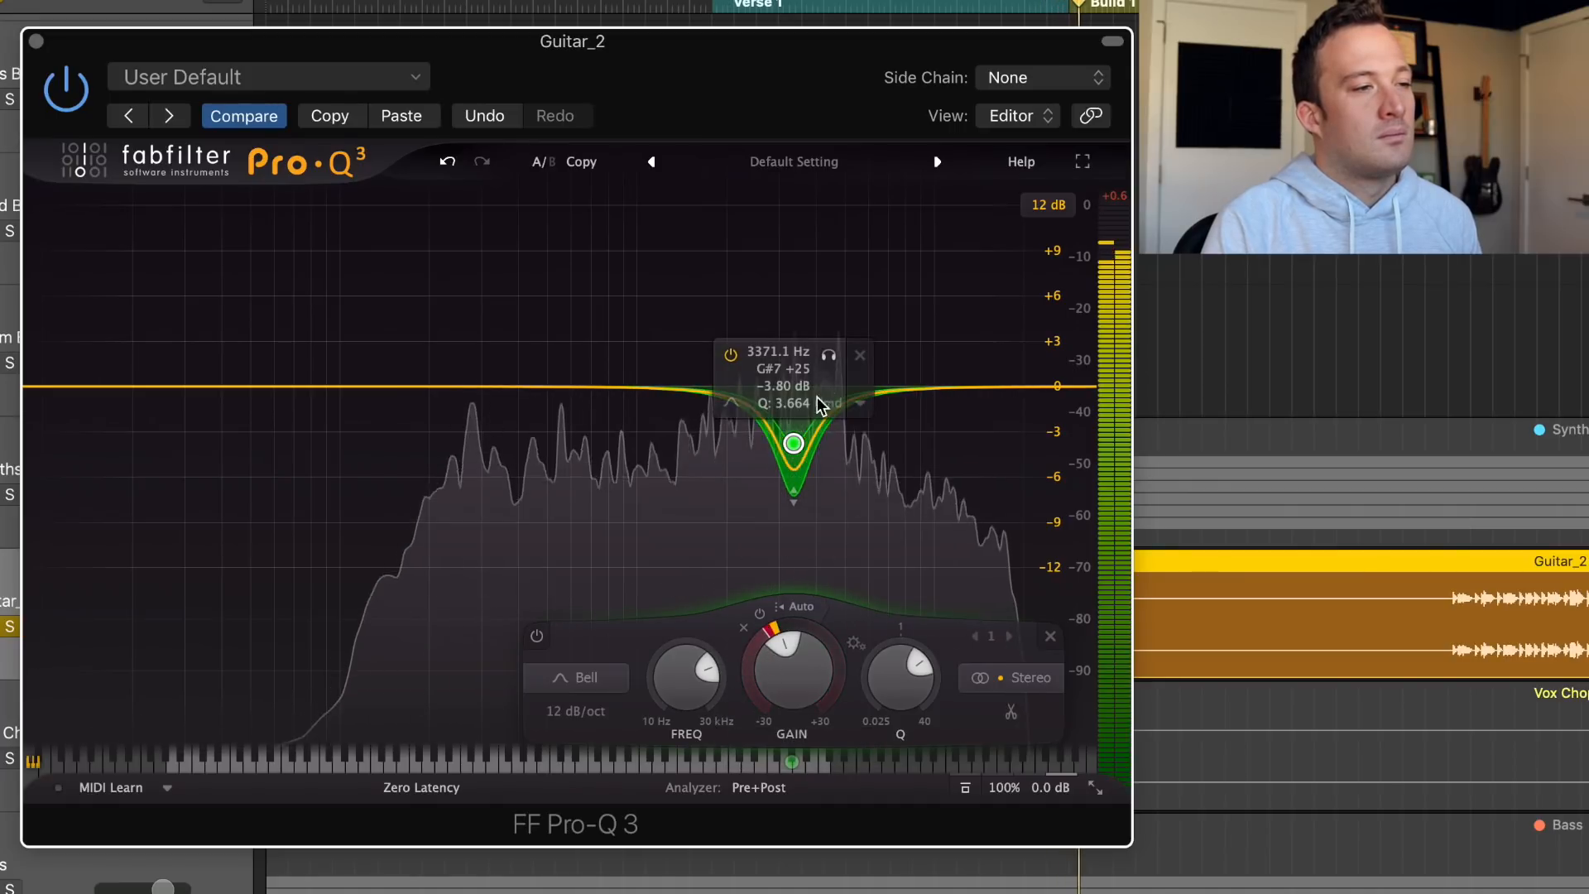
# - Add a second bell cut near 4635 Hz at -3.95 dB, Q 4.197, and retune the dynamic bell to about 3395 Hz, -3.36 dB
pyautogui.moveTo(674, 383); pyautogui.dragTo(838, 451)
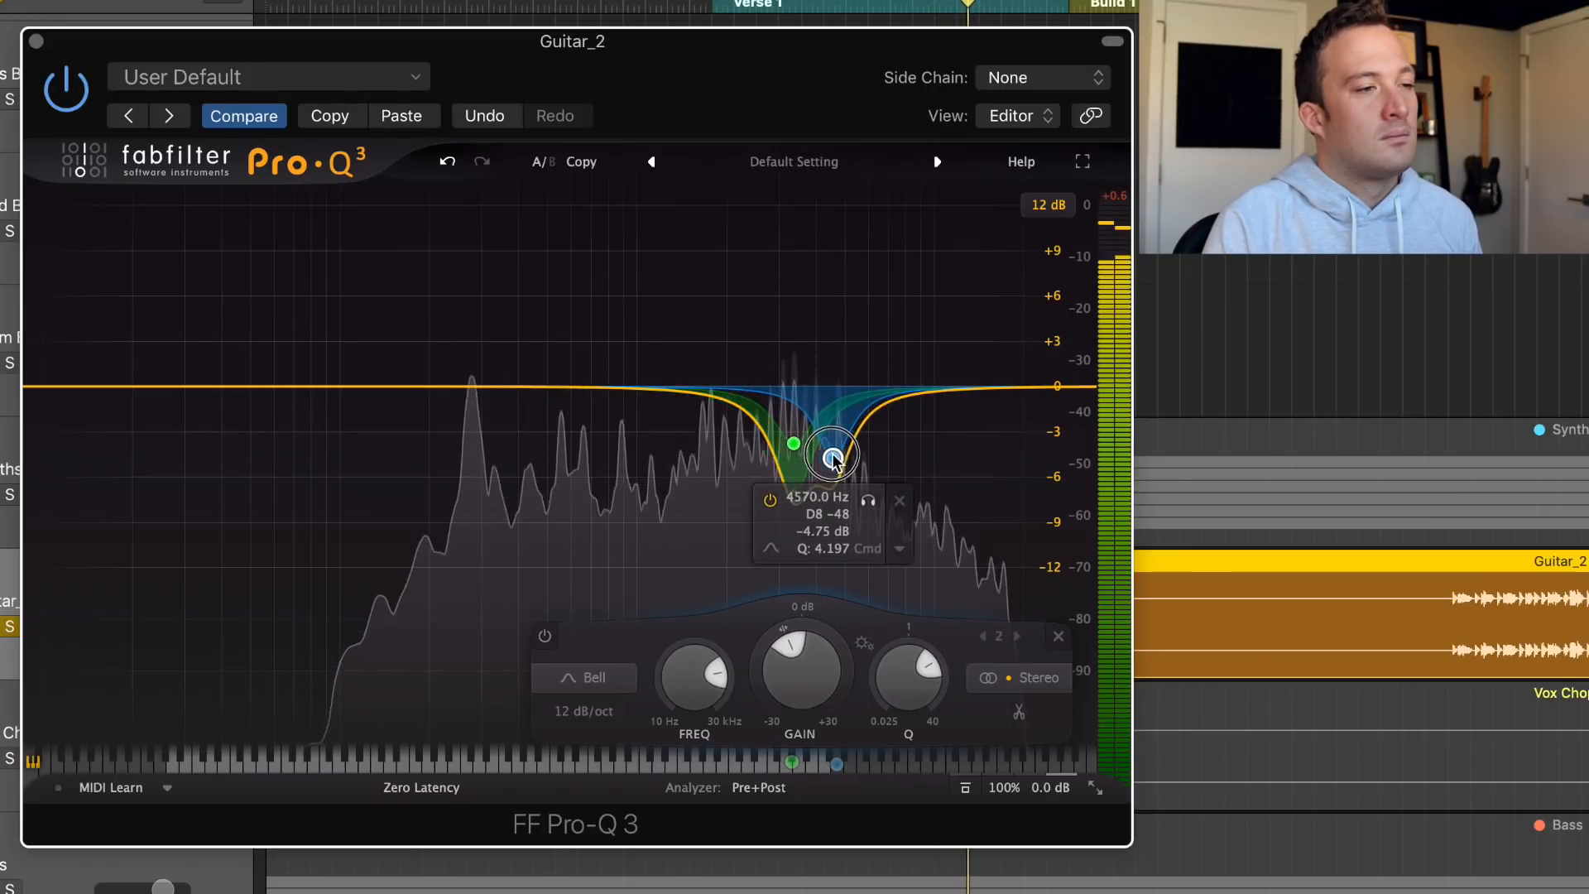
pyautogui.click(793, 445)
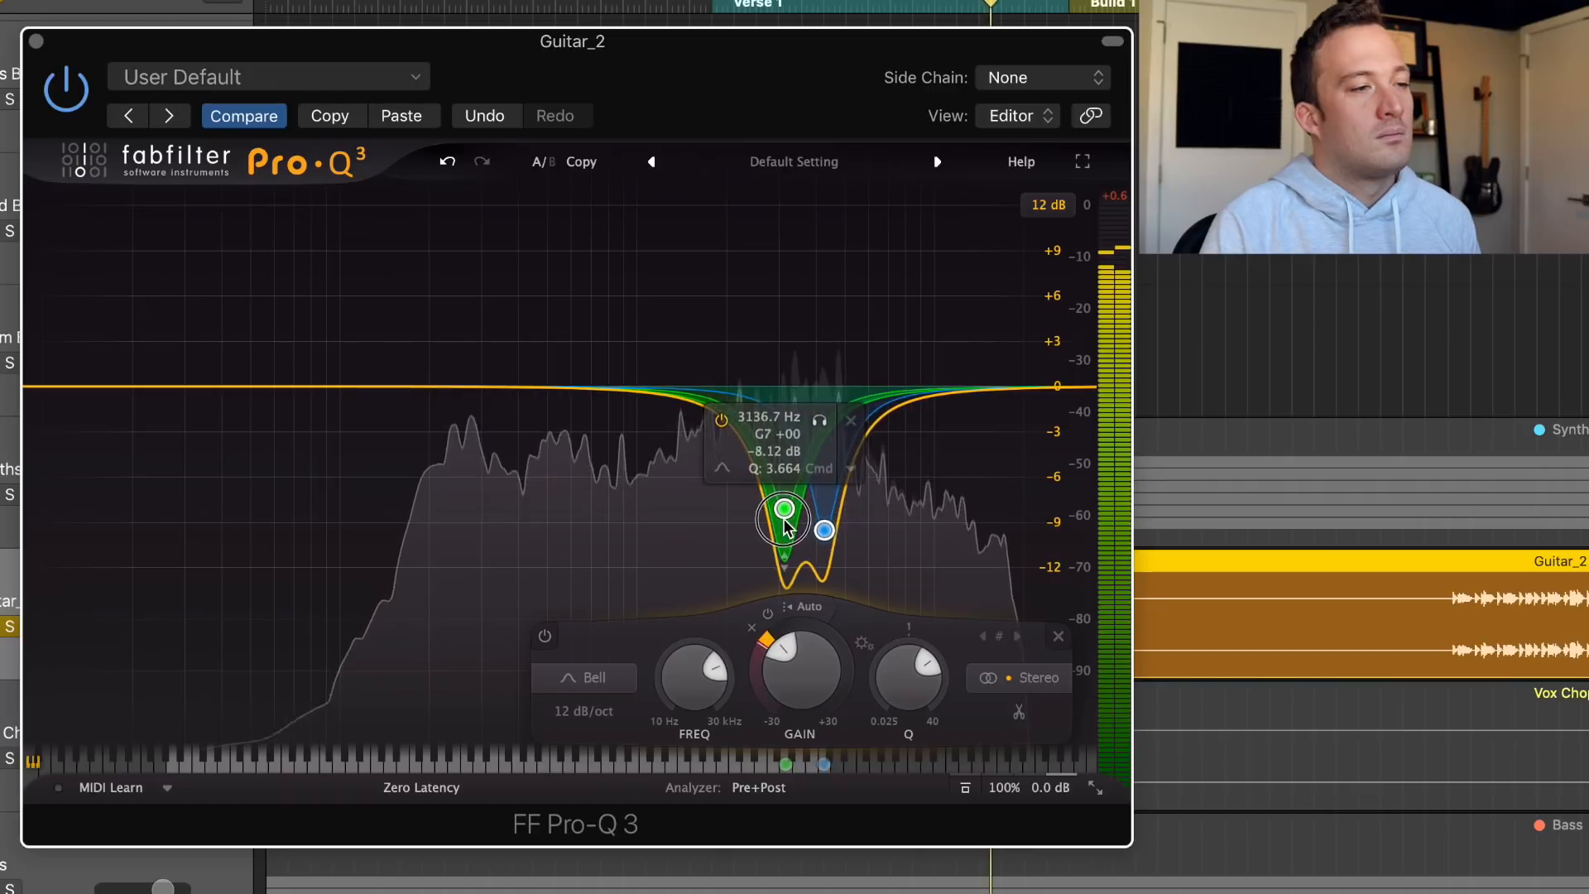
pyautogui.moveTo(788, 551); pyautogui.dragTo(791, 441)
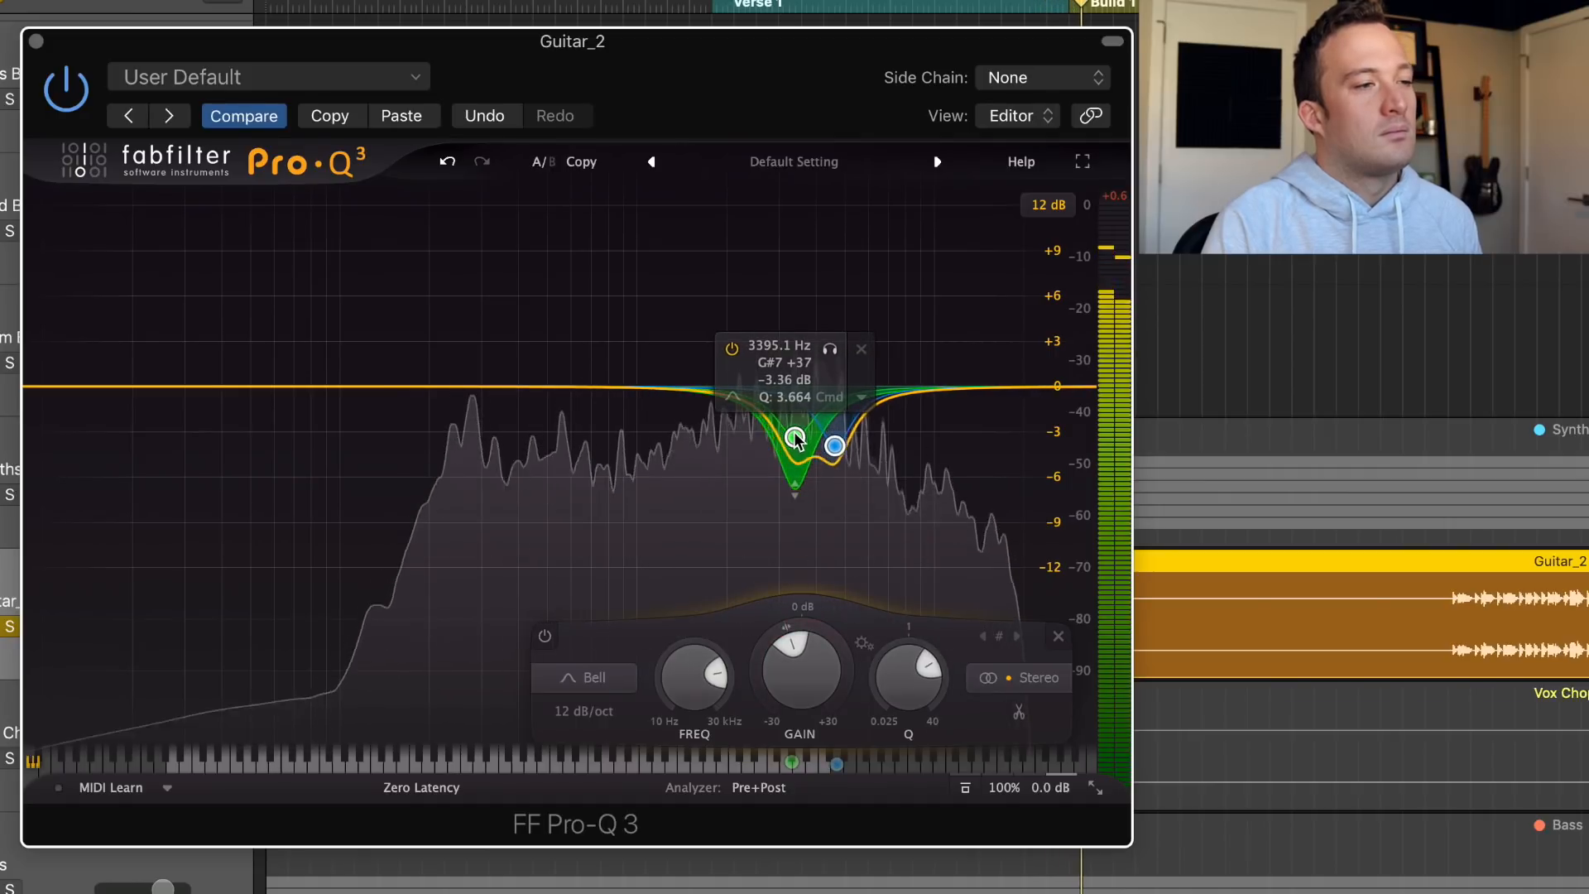
pyautogui.press('space')
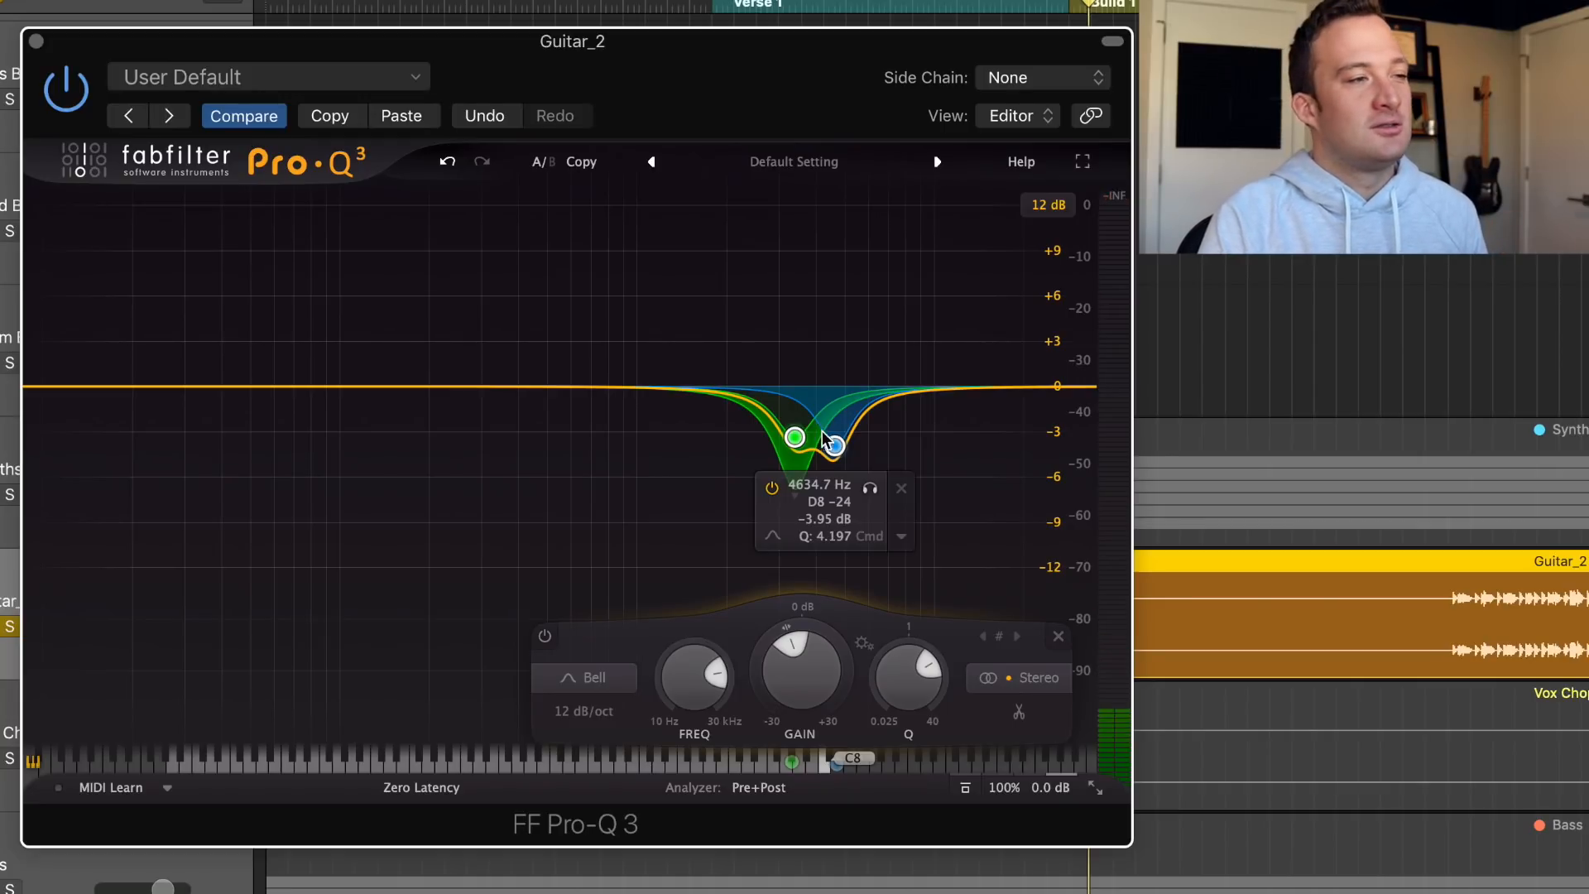
# - Add a low-mid bell cut at about 354 Hz, -2 dB, Q 1, and compare the guitar with the EQ bypassed and active
pyautogui.click(511, 378)
pyautogui.moveTo(510, 378); pyautogui.dragTo(503, 414)
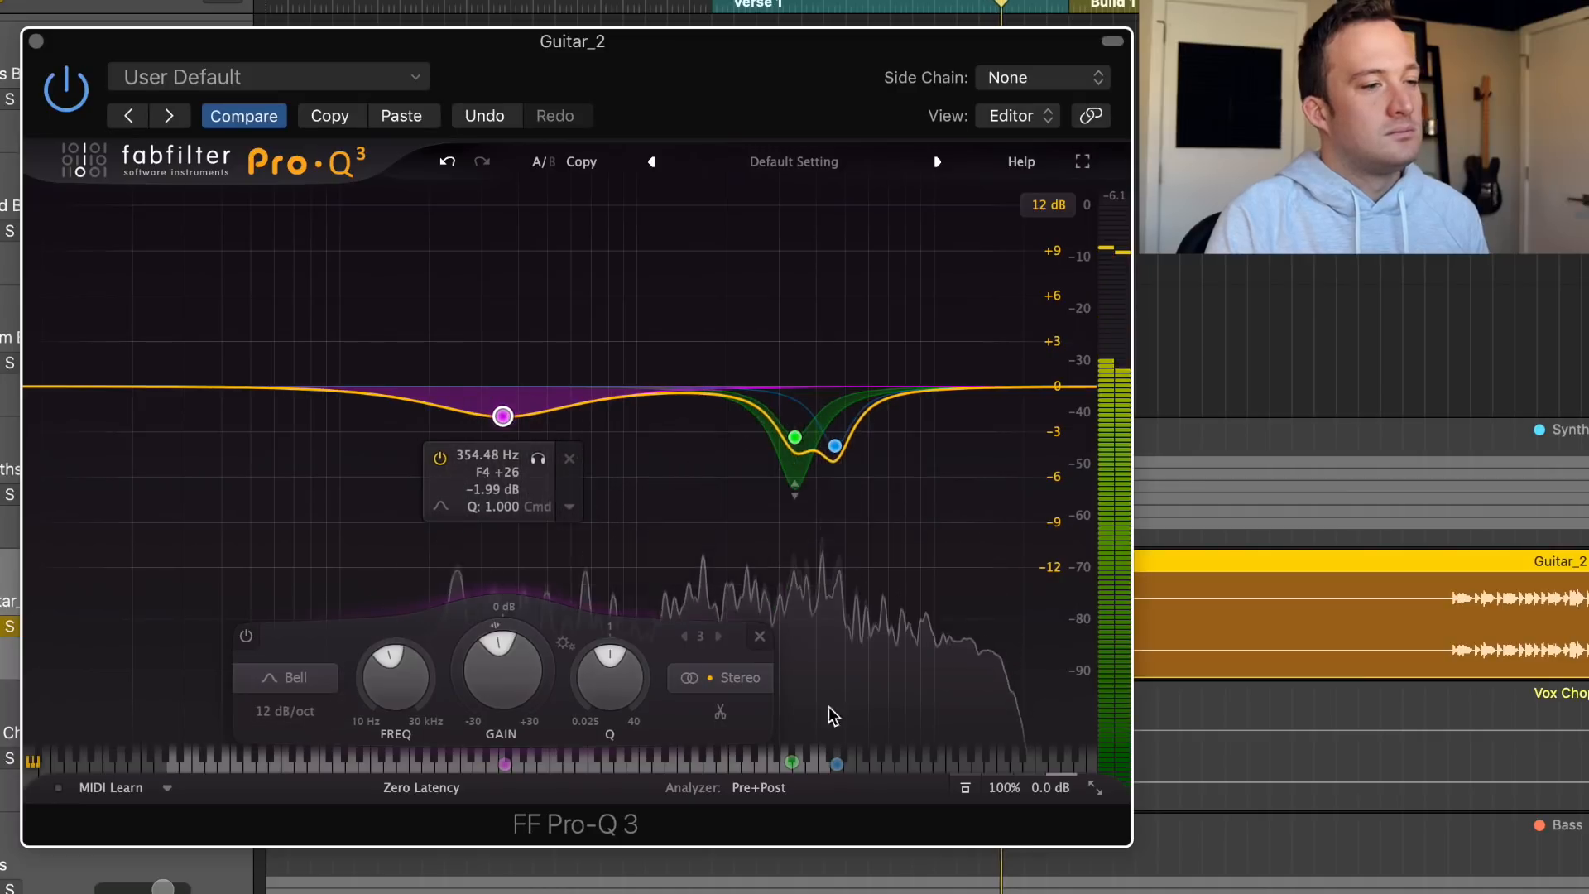
pyautogui.click(965, 789)
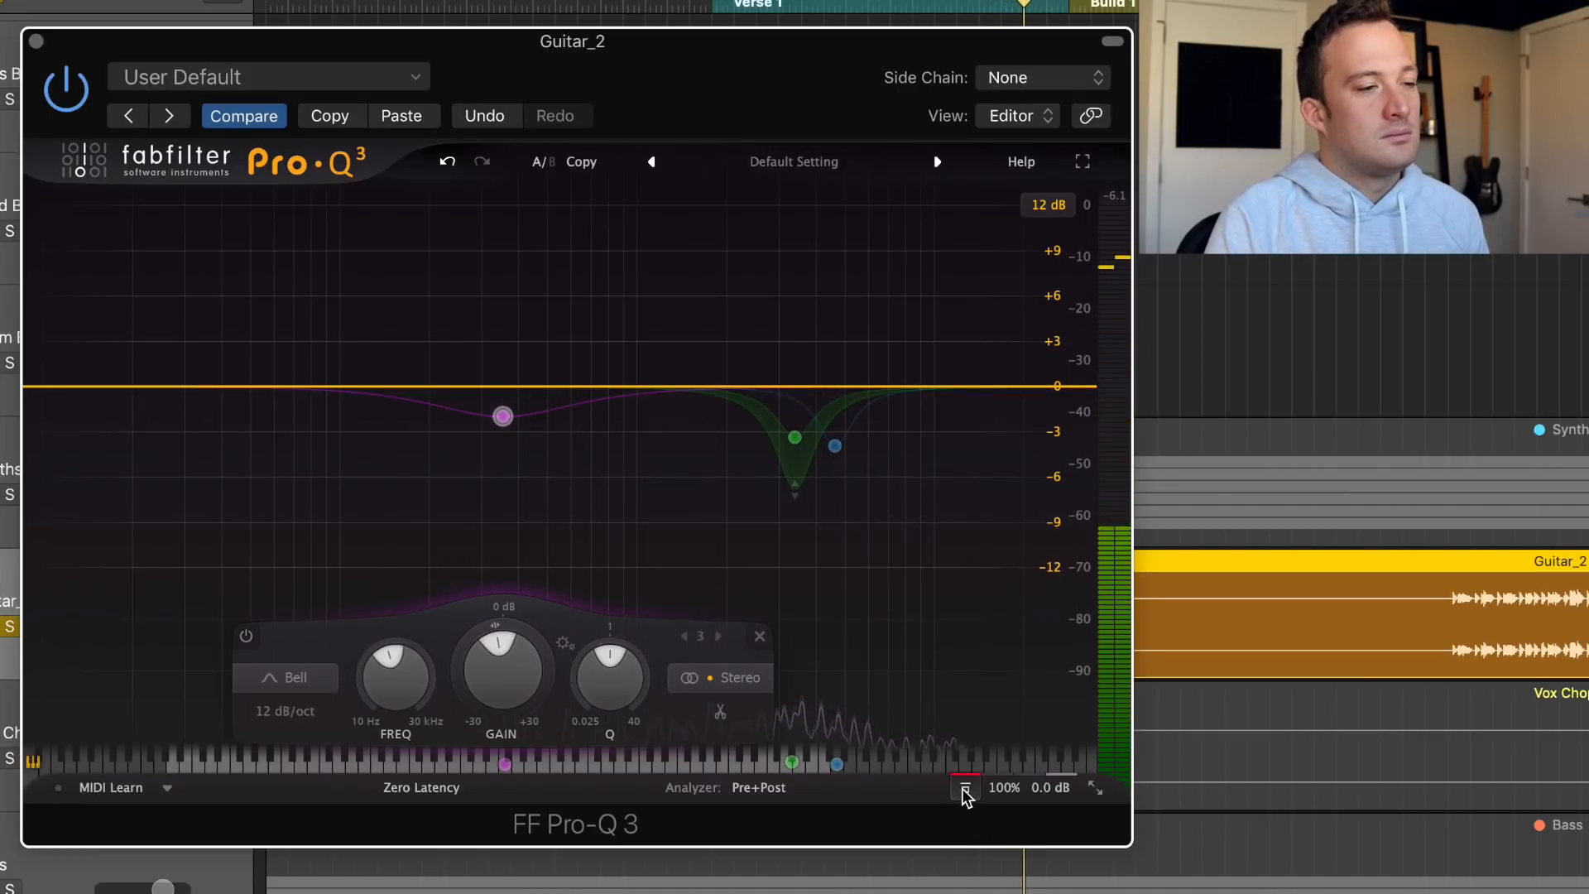
pyautogui.click(965, 790)
pyautogui.moveTo(773, 525)
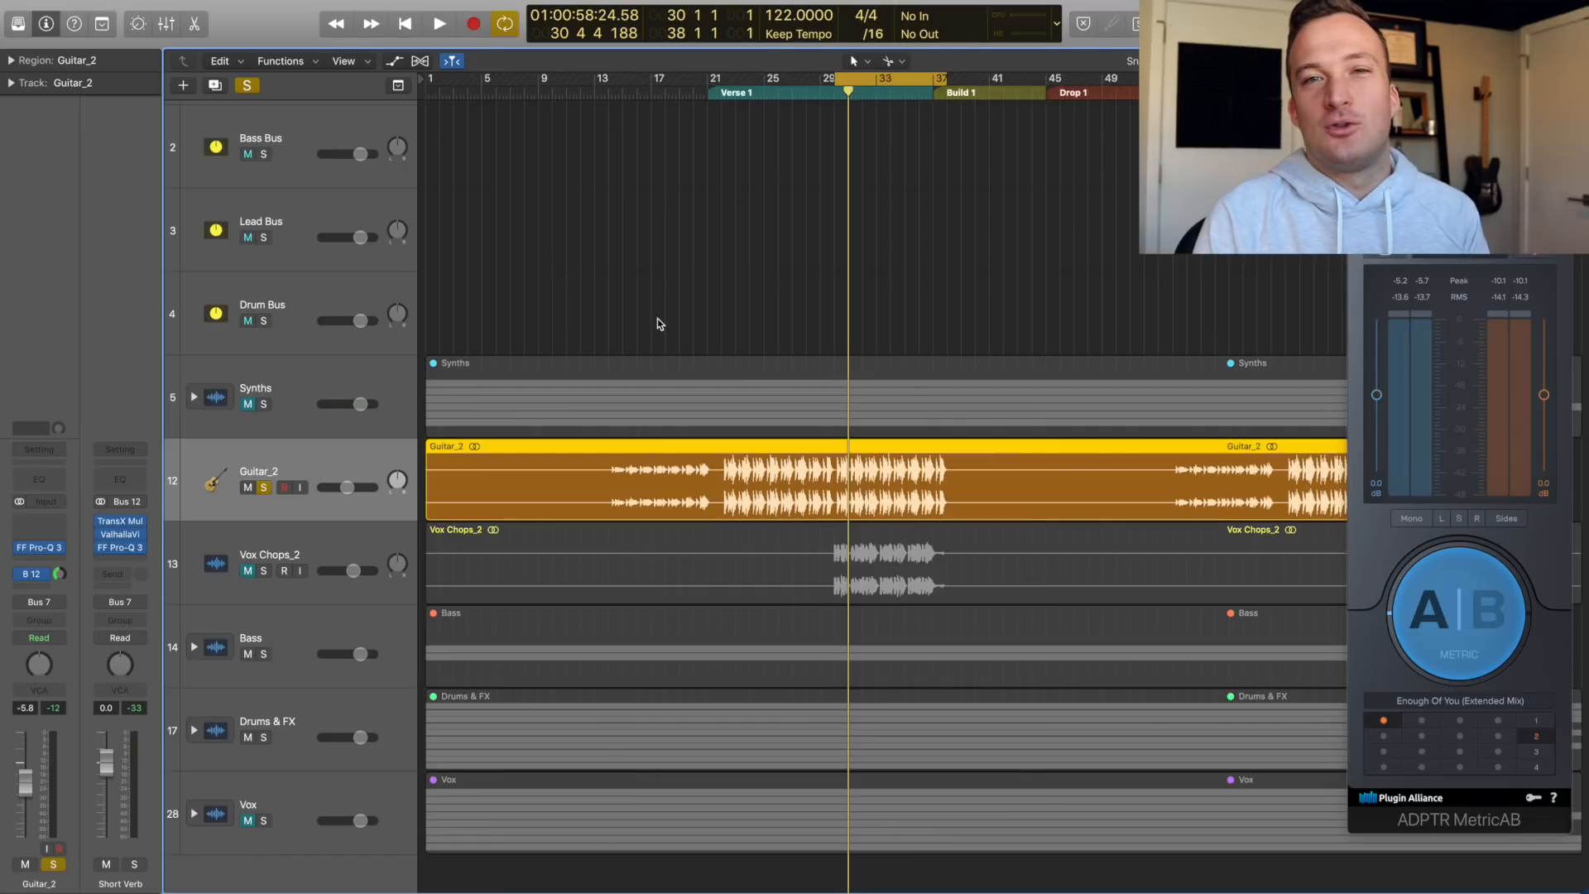
# - Insert Soundtoys EchoBoy Jr. after the EQ on Guitar_2 and set its low cut and high cut to about midway
pyautogui.click(35, 570)
pyautogui.moveTo(46, 846)
pyautogui.moveTo(201, 821)
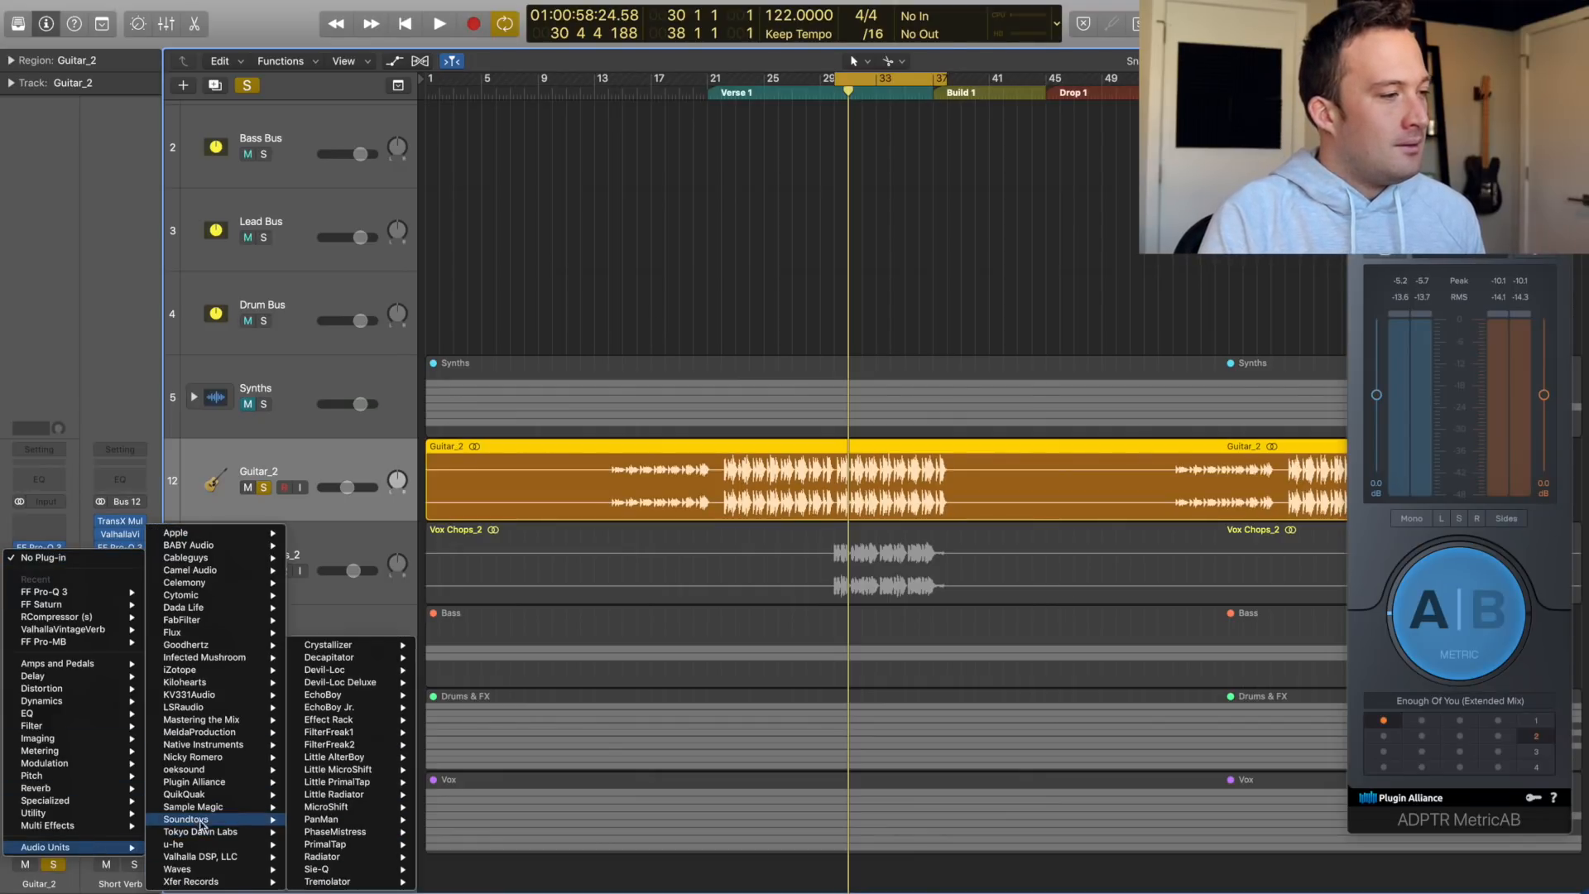
pyautogui.moveTo(372, 714)
pyautogui.click(438, 709)
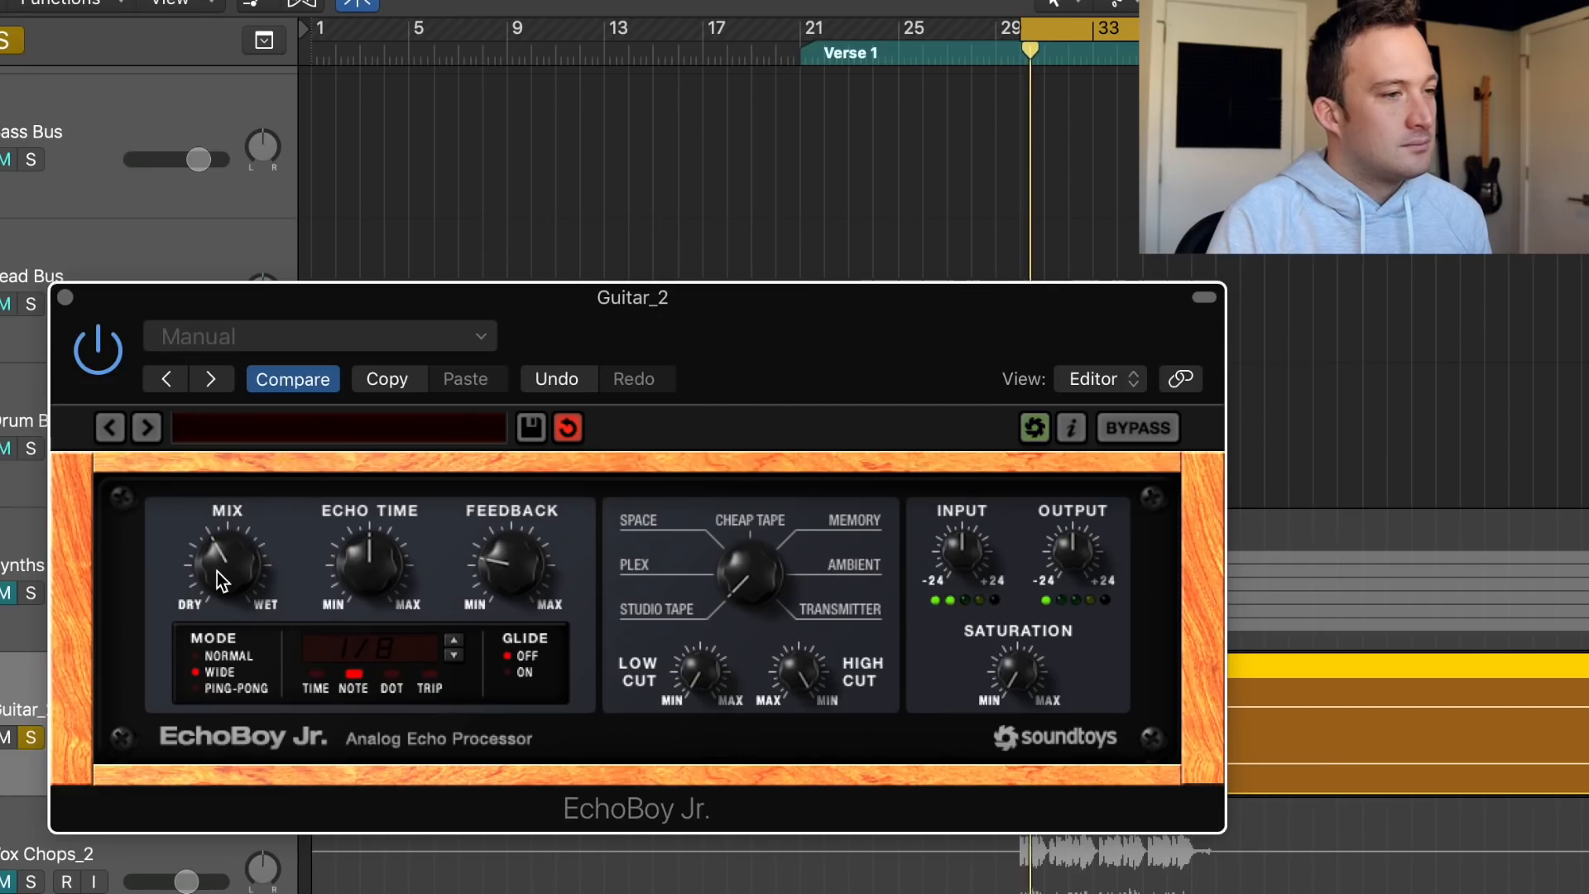
pyautogui.moveTo(673, 659); pyautogui.dragTo(672, 538)
pyautogui.moveTo(797, 685); pyautogui.dragTo(798, 752)
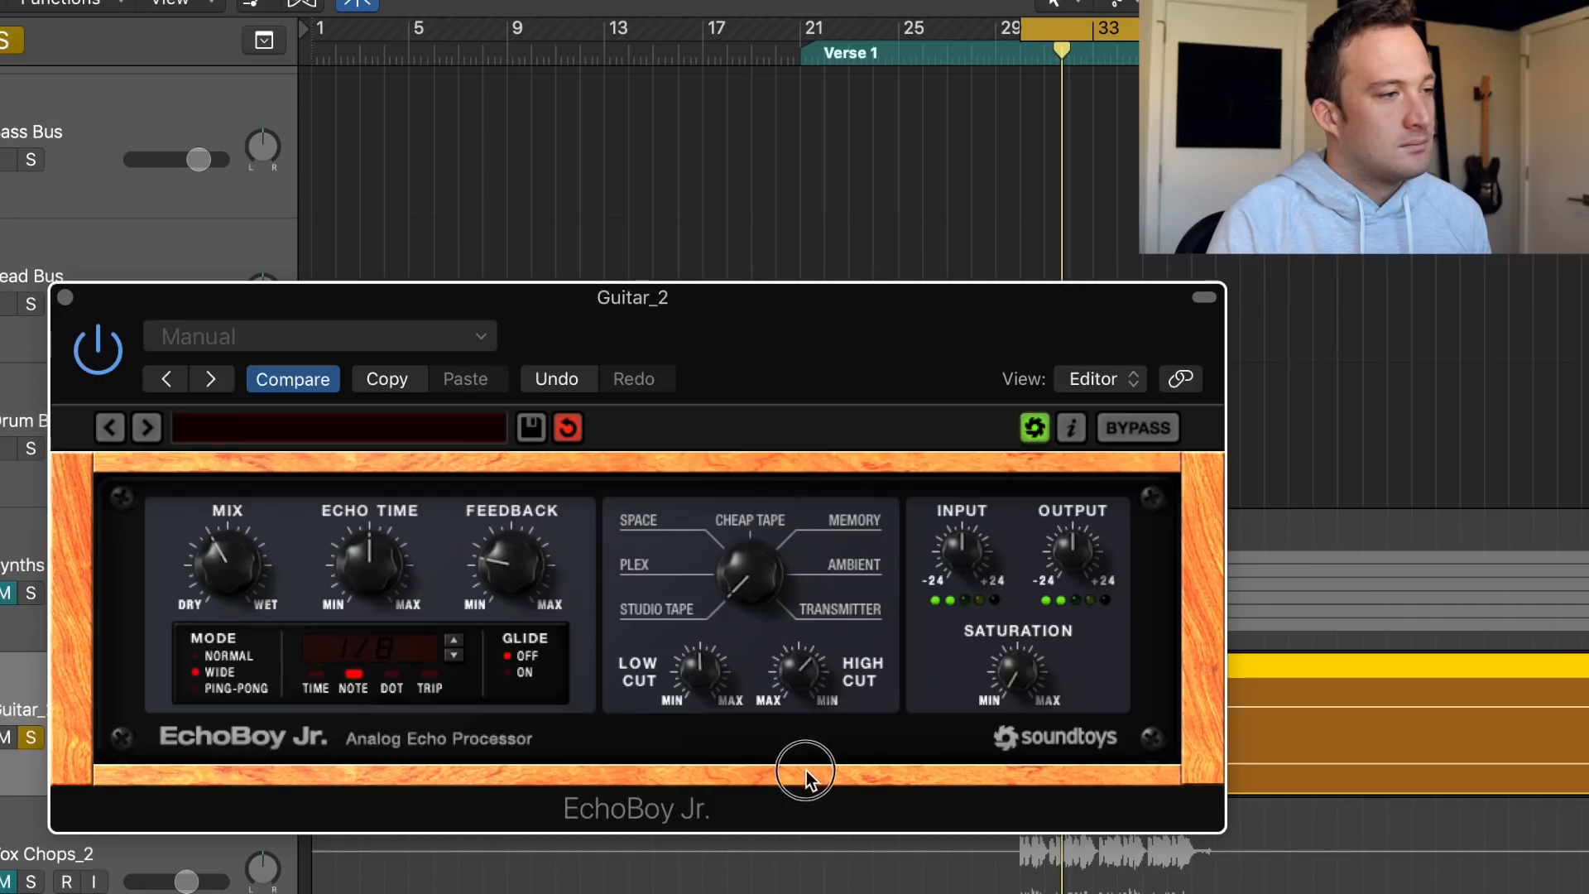
# - Set the echo time to a 1/16 note, raise the feedback, audition the echo styles back to Studio Tape, and reduce the mix
pyautogui.click(454, 657)
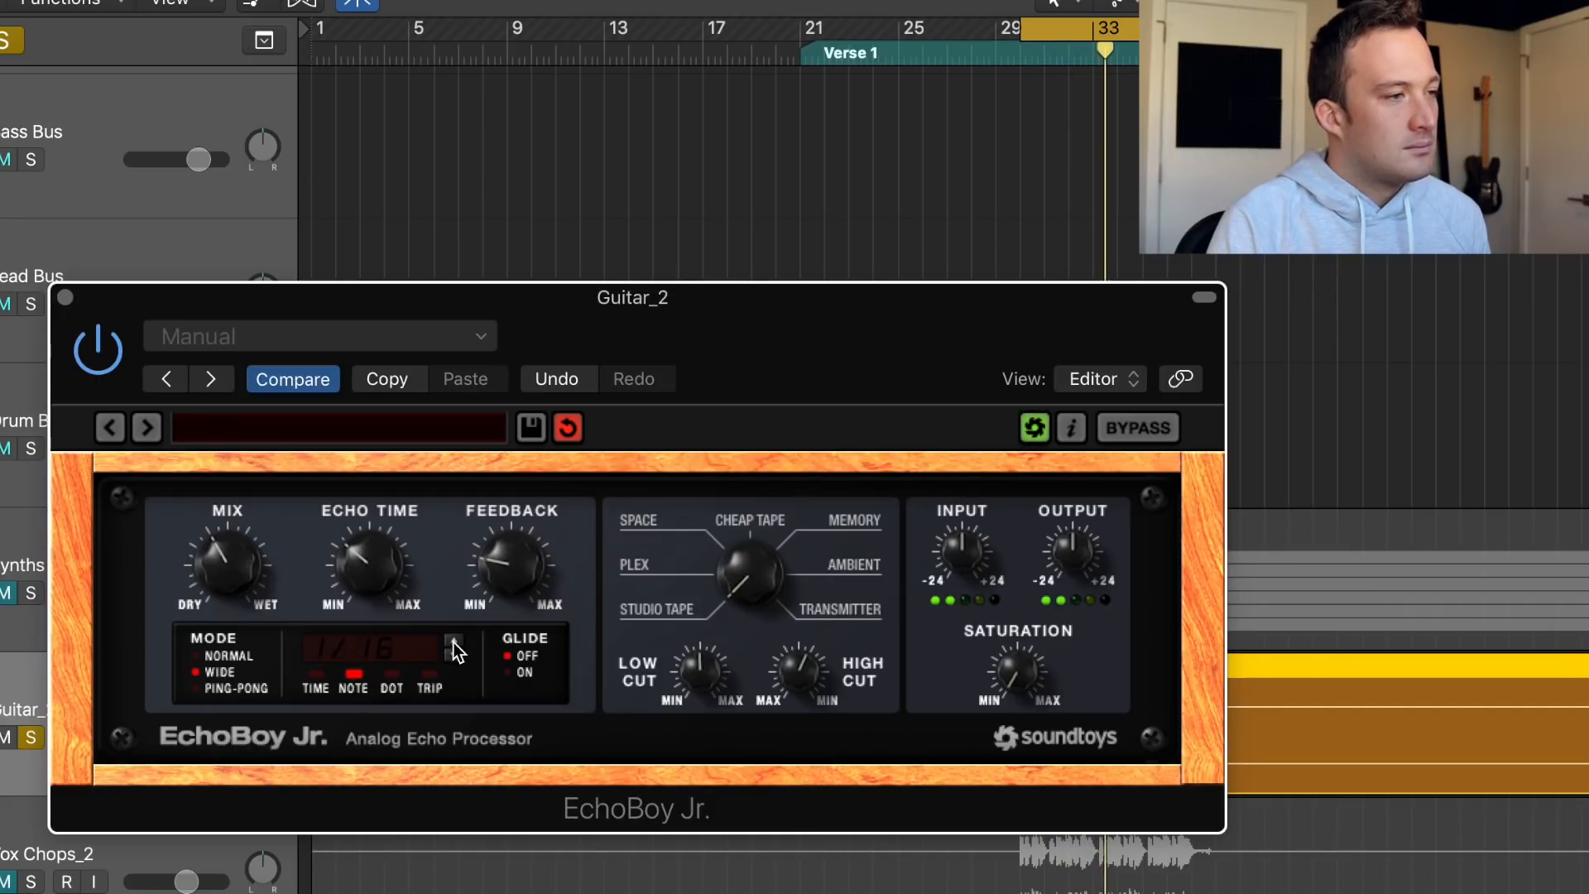
pyautogui.moveTo(511, 565); pyautogui.dragTo(511, 580)
pyautogui.moveTo(743, 576); pyautogui.dragTo(721, 465)
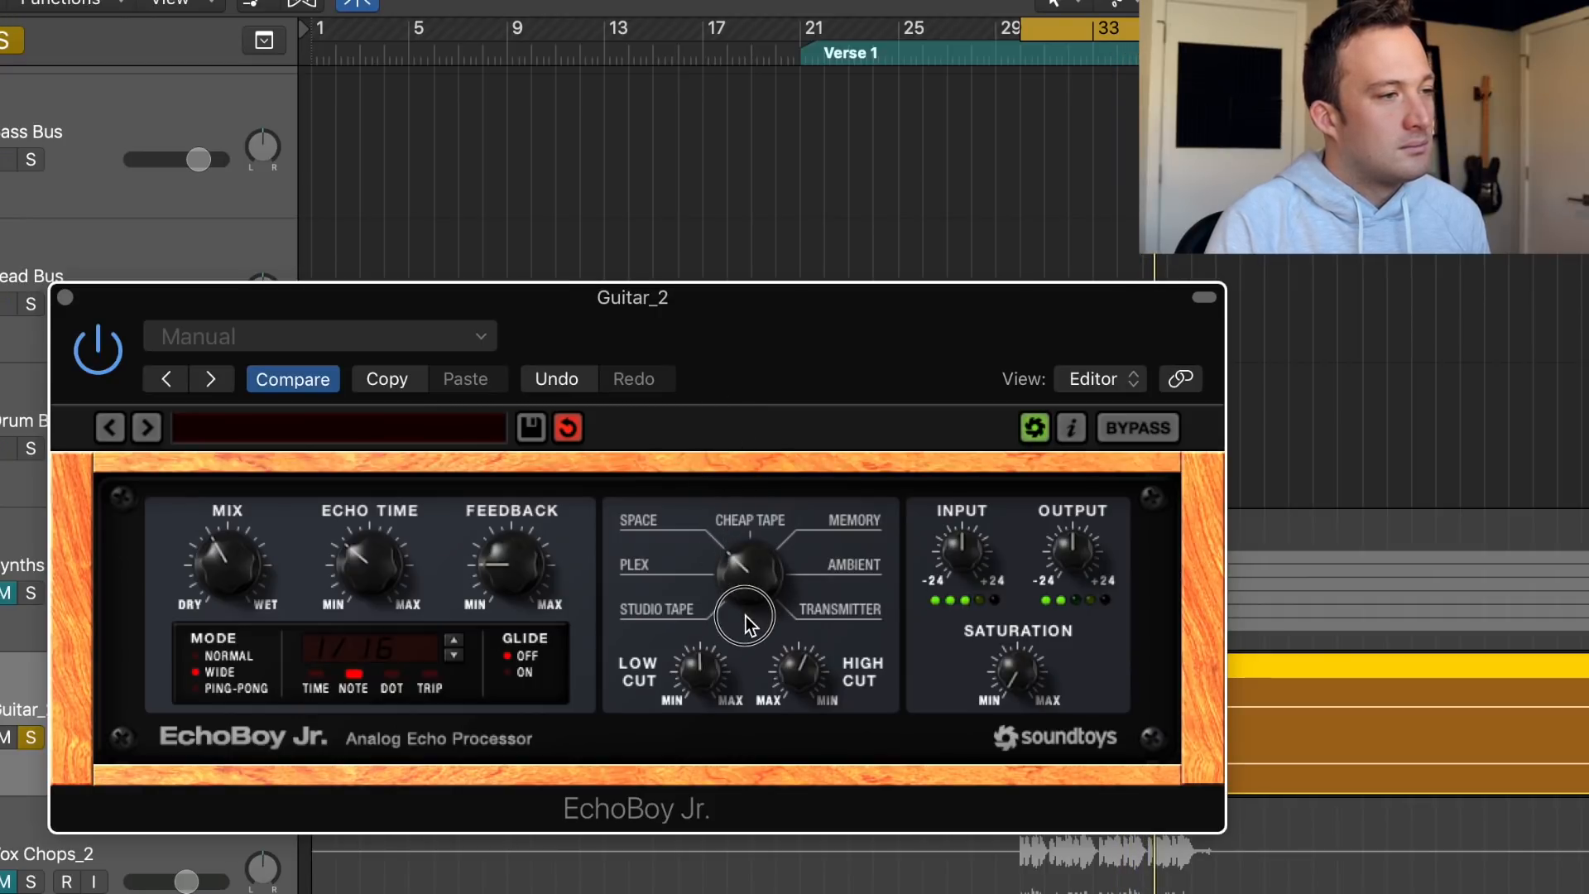
pyautogui.moveTo(728, 581)
pyautogui.mouseDown()
pyautogui.moveTo(751, 623)
pyautogui.moveTo(742, 608)
pyautogui.mouseUp()
pyautogui.moveTo(233, 570); pyautogui.dragTo(252, 691)
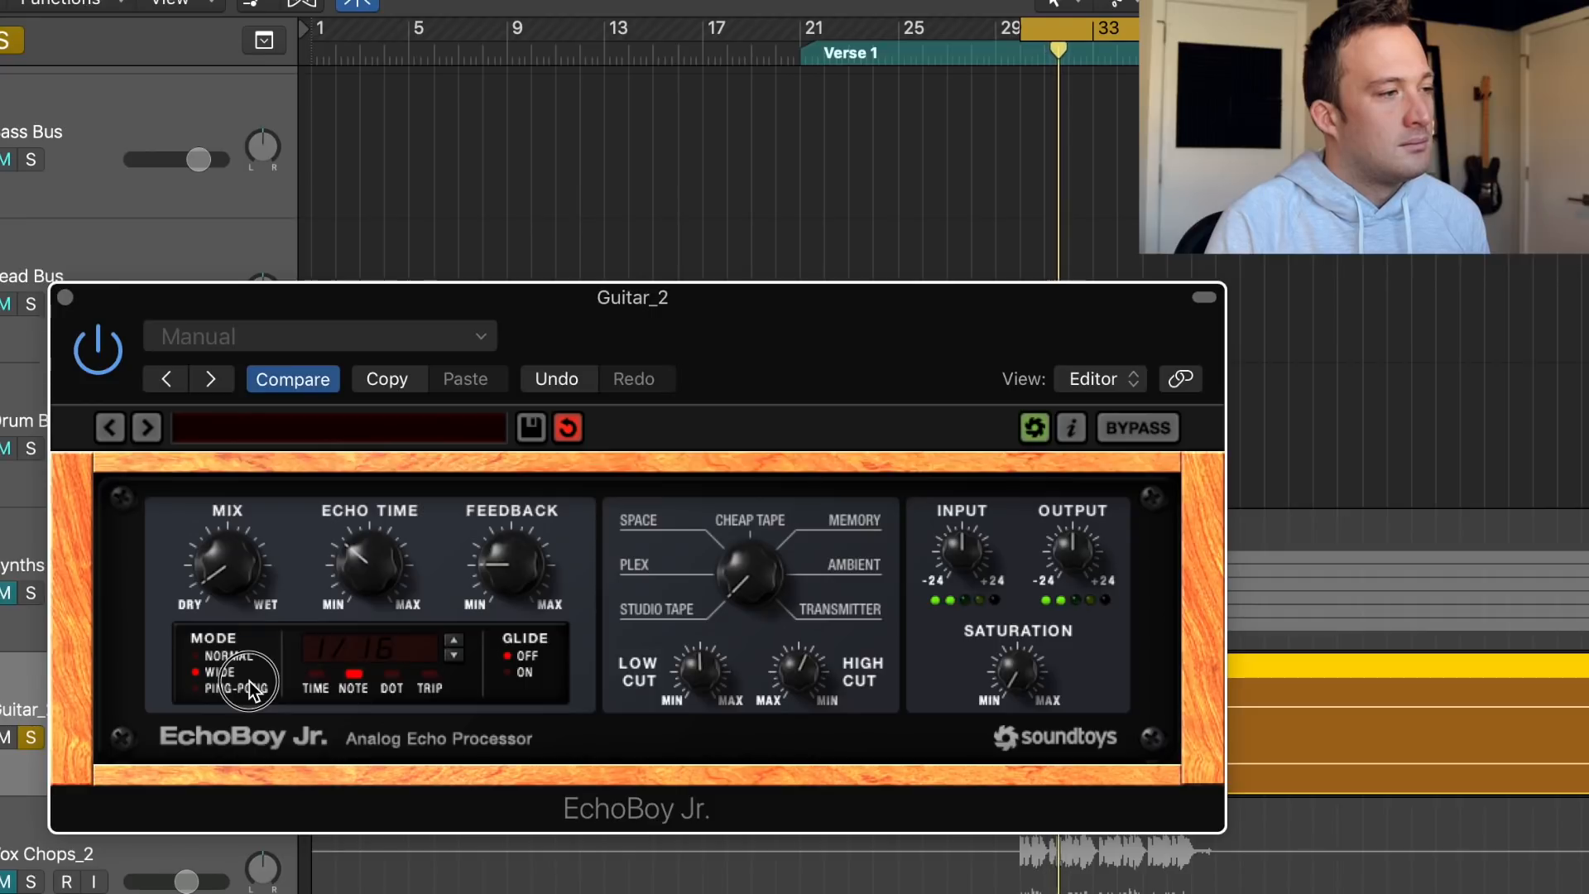
# - Compare the guitar with EchoBoy Jr. bypassed and active, lower its feedback to near minimum, and fine-tune the mix
pyautogui.click(101, 354)
pyautogui.click(88, 352)
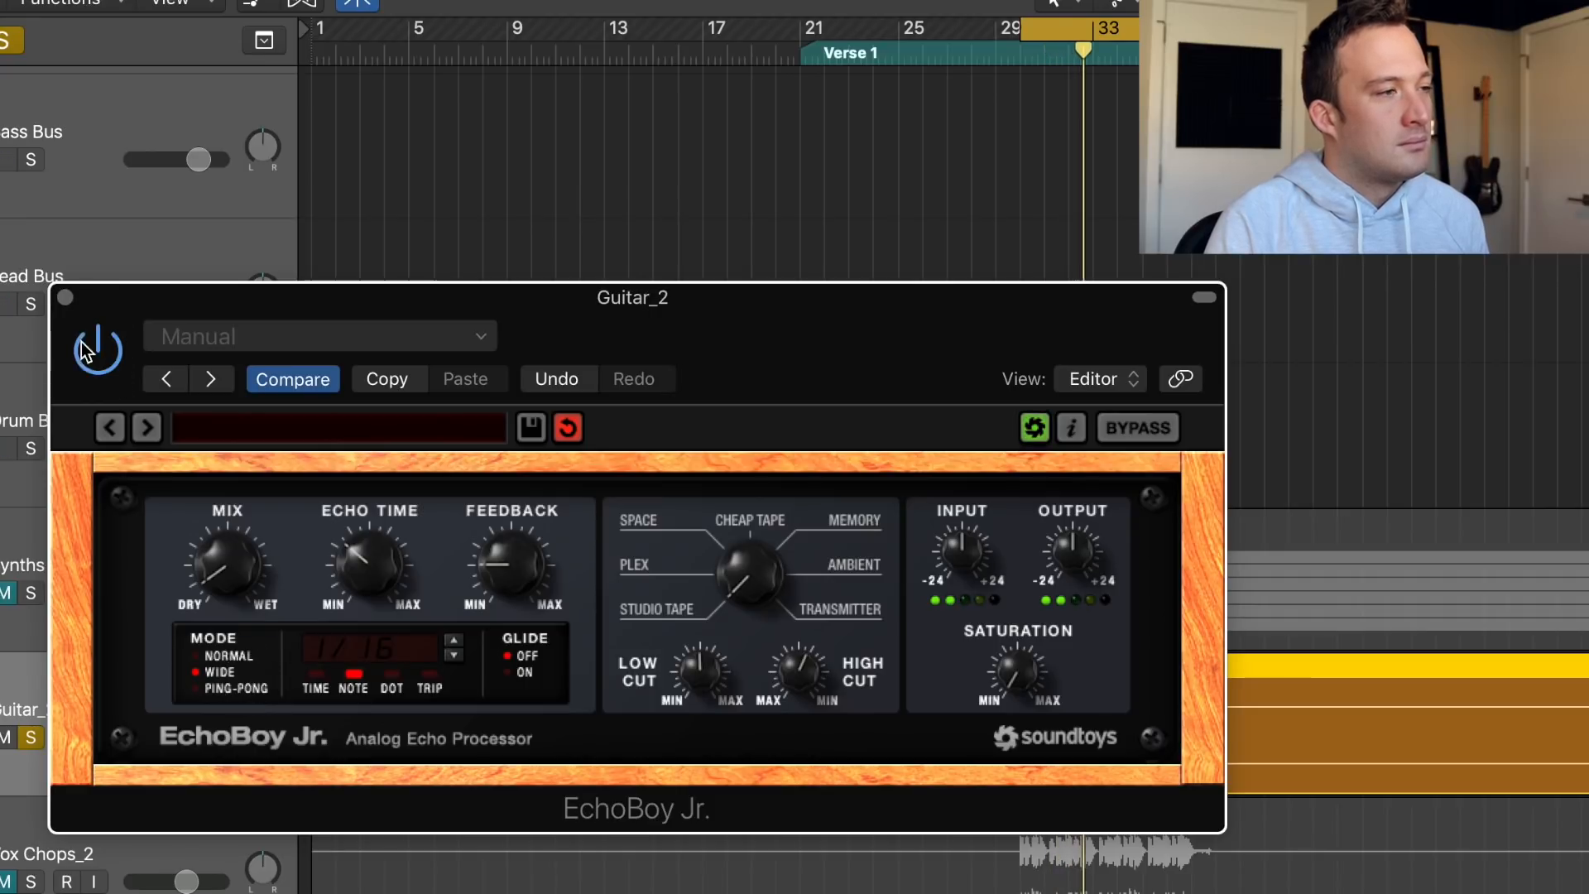
pyautogui.moveTo(496, 583); pyautogui.dragTo(496, 654)
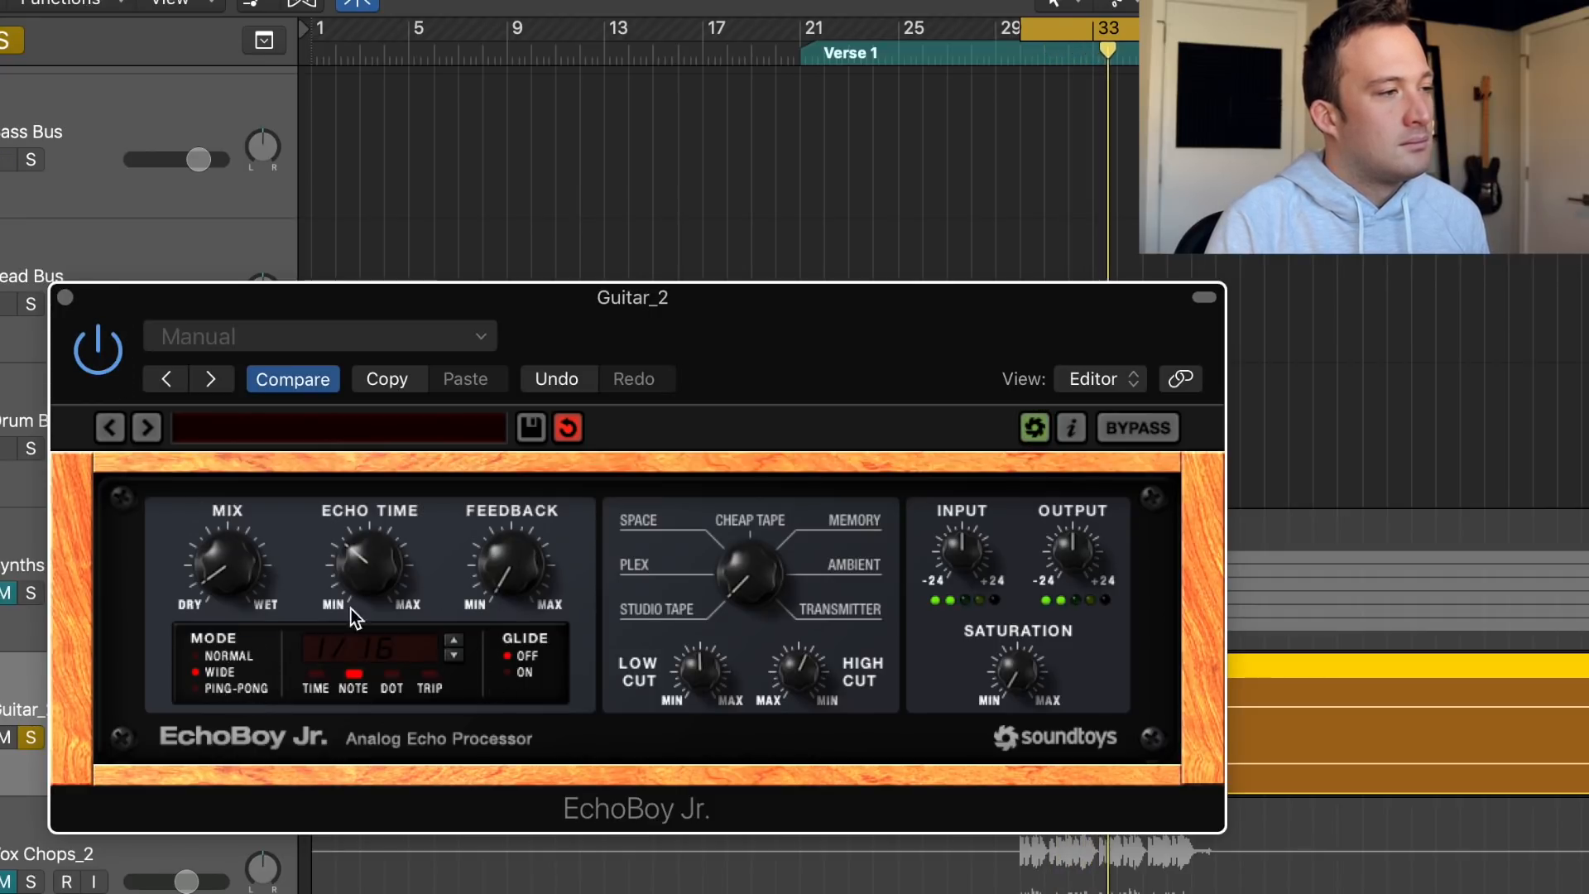
pyautogui.moveTo(230, 523); pyautogui.dragTo(236, 539)
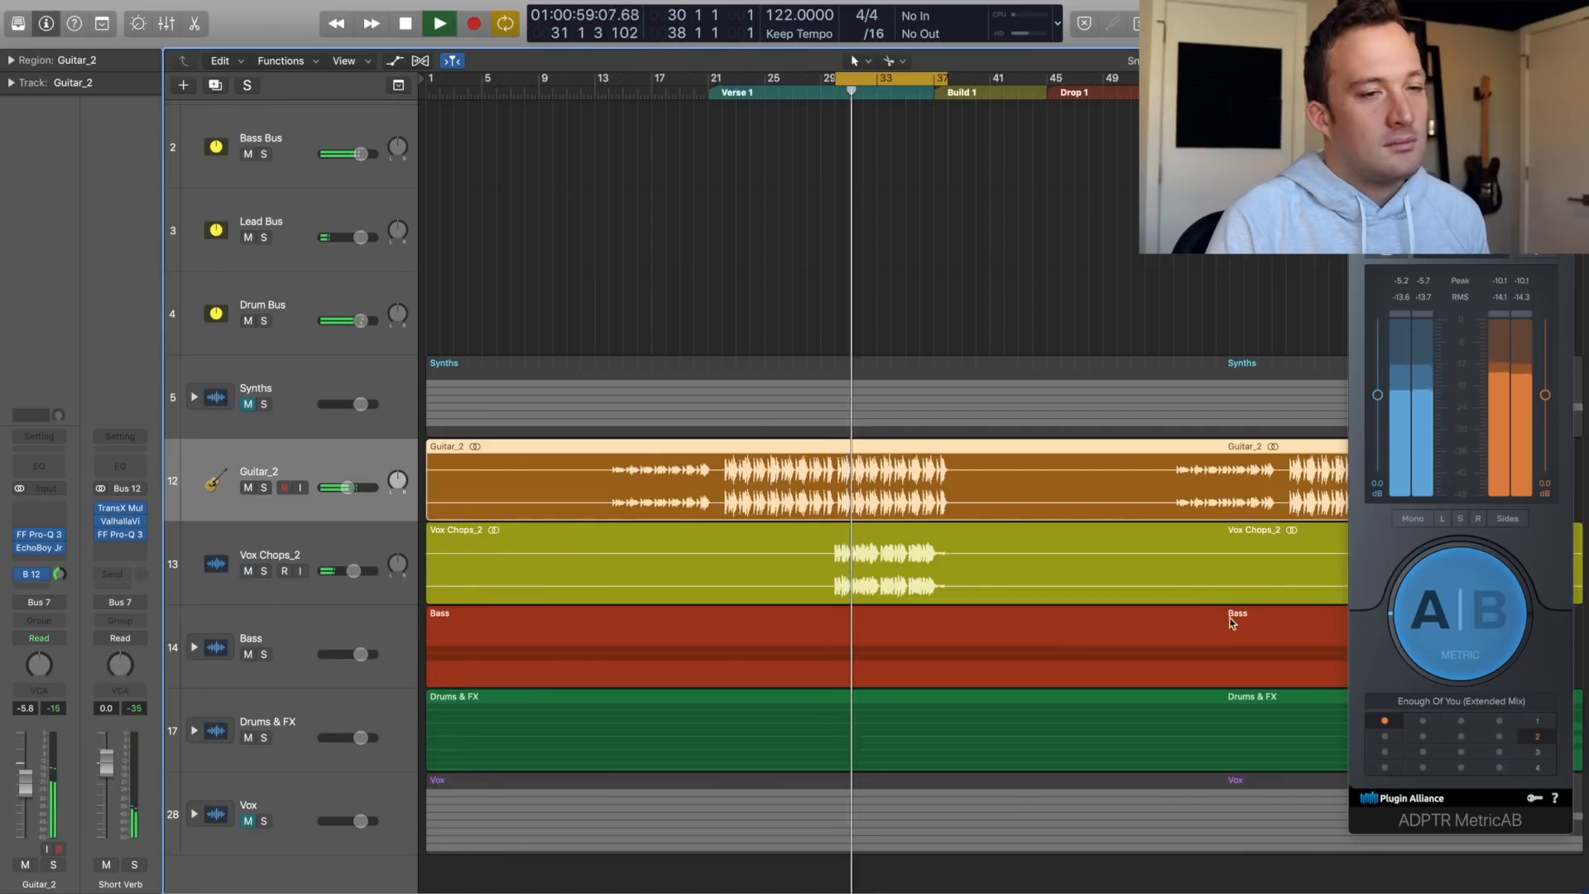
# - Compare the full mix against the reference track in MetricAB, switching between A and B during playback
pyautogui.click(1407, 615)
pyautogui.click(1425, 625)
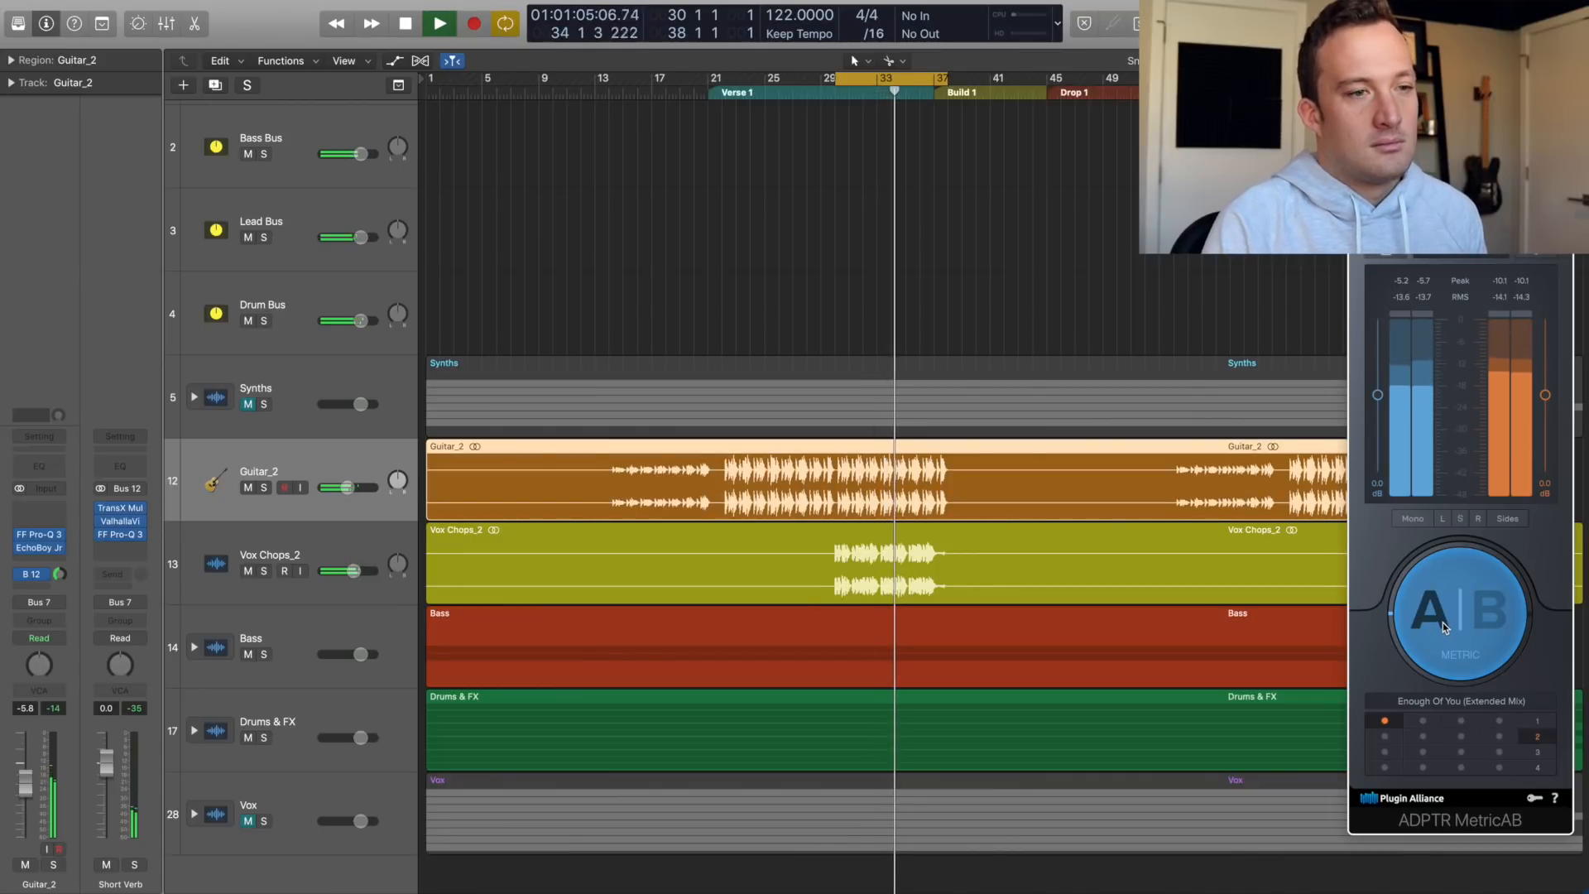
pyautogui.click(1442, 626)
pyautogui.click(1440, 624)
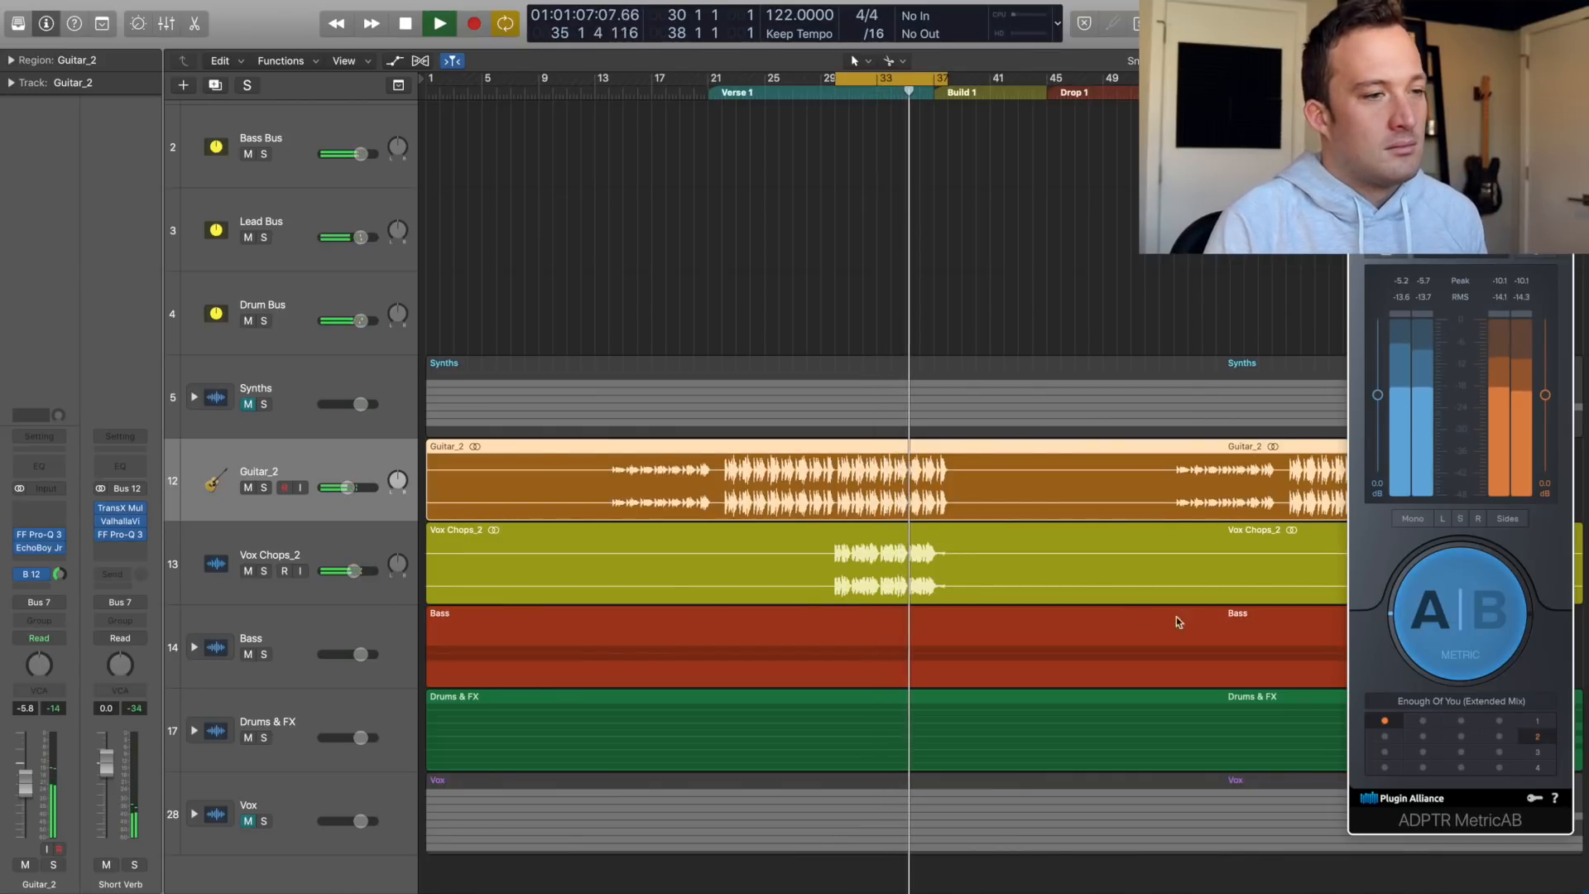
# - Compare the mix against the reference in MetricAB during playback and trim the Vox Chops_2 level to -2.8 dB
pyautogui.click(1437, 628)
pyautogui.click(1442, 628)
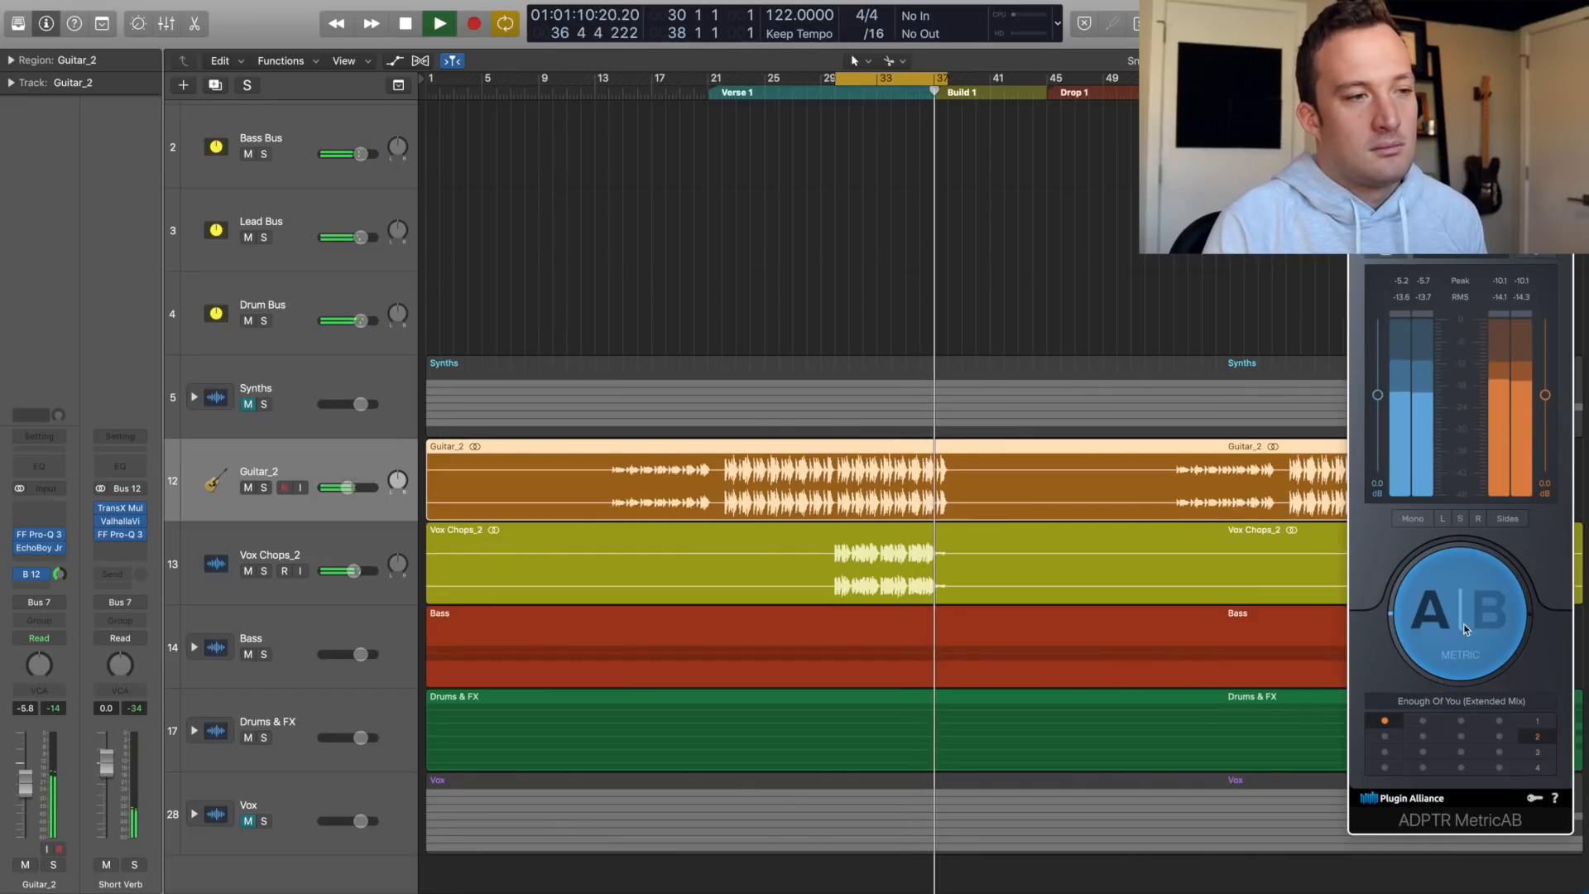
pyautogui.click(283, 583)
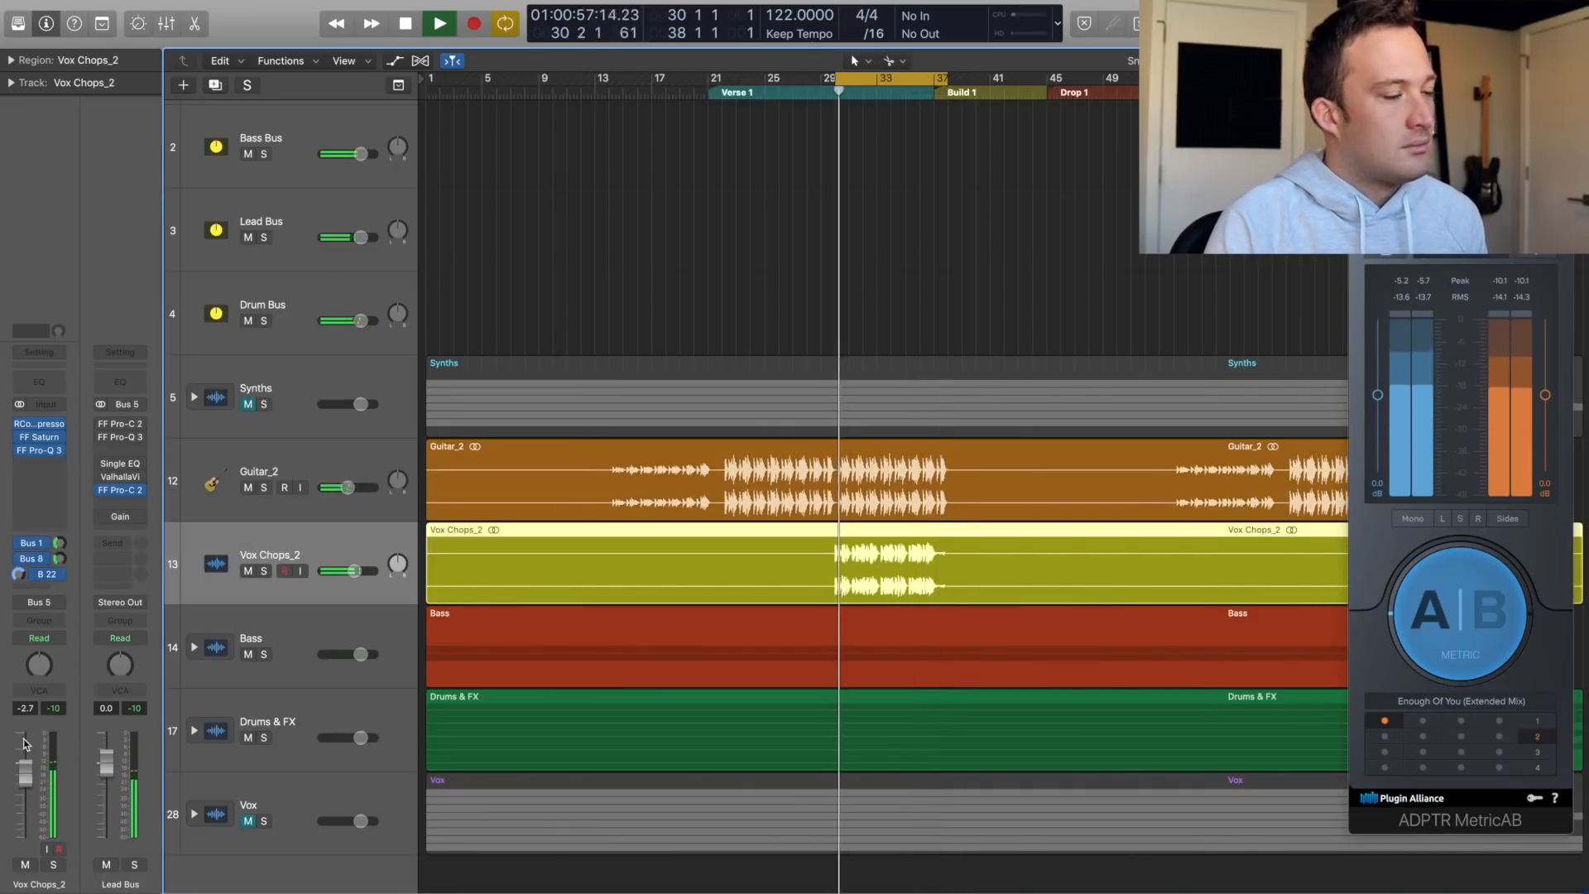
pyautogui.click(1418, 608)
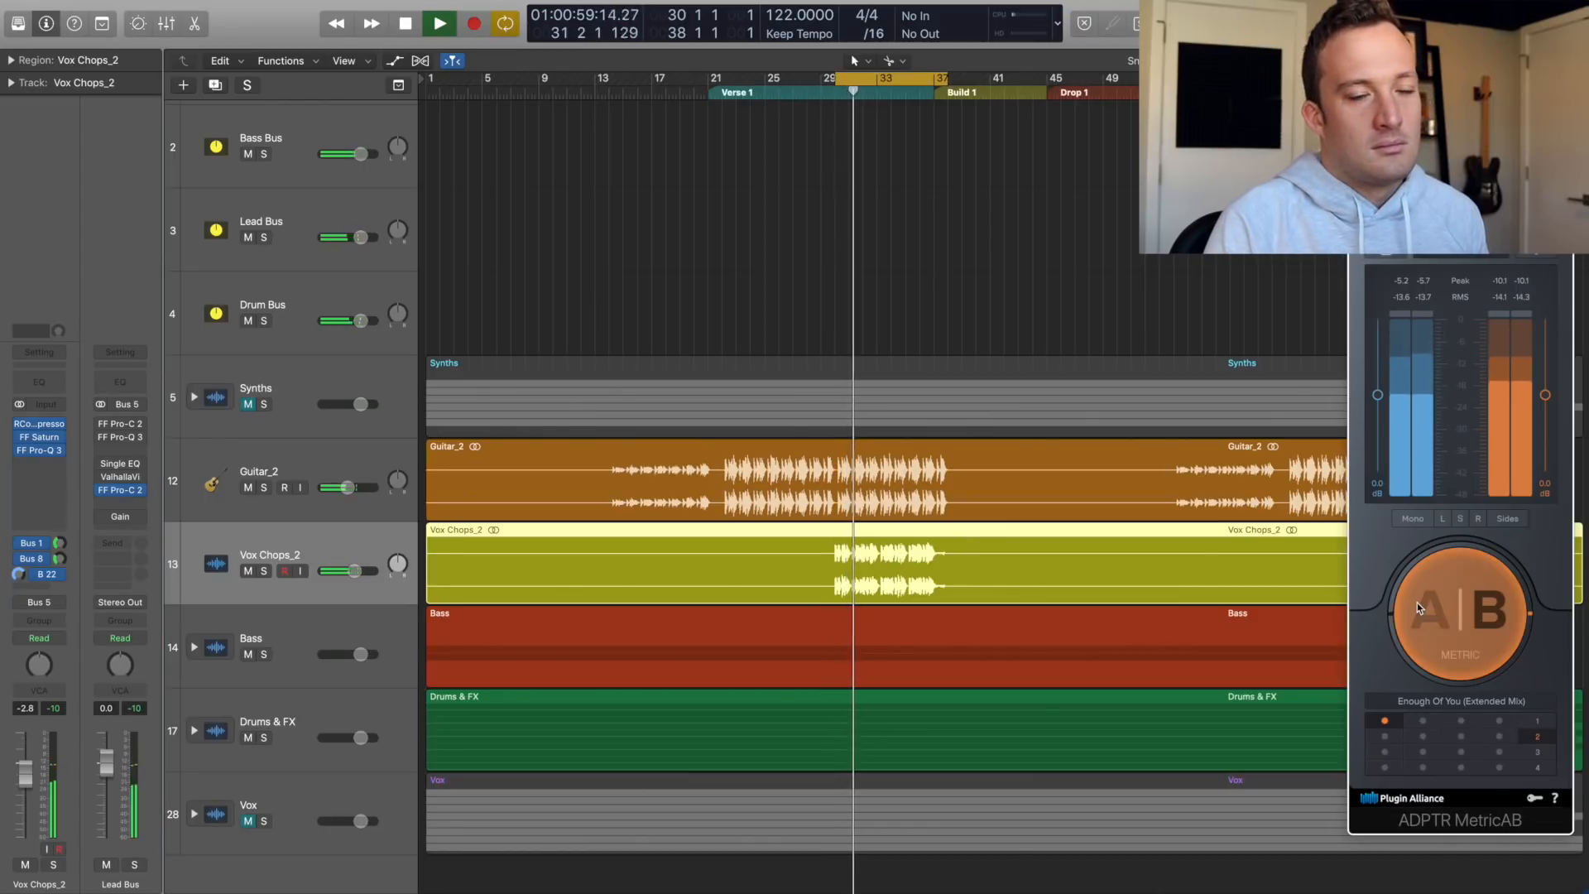
pyautogui.click(1418, 608)
pyautogui.click(325, 454)
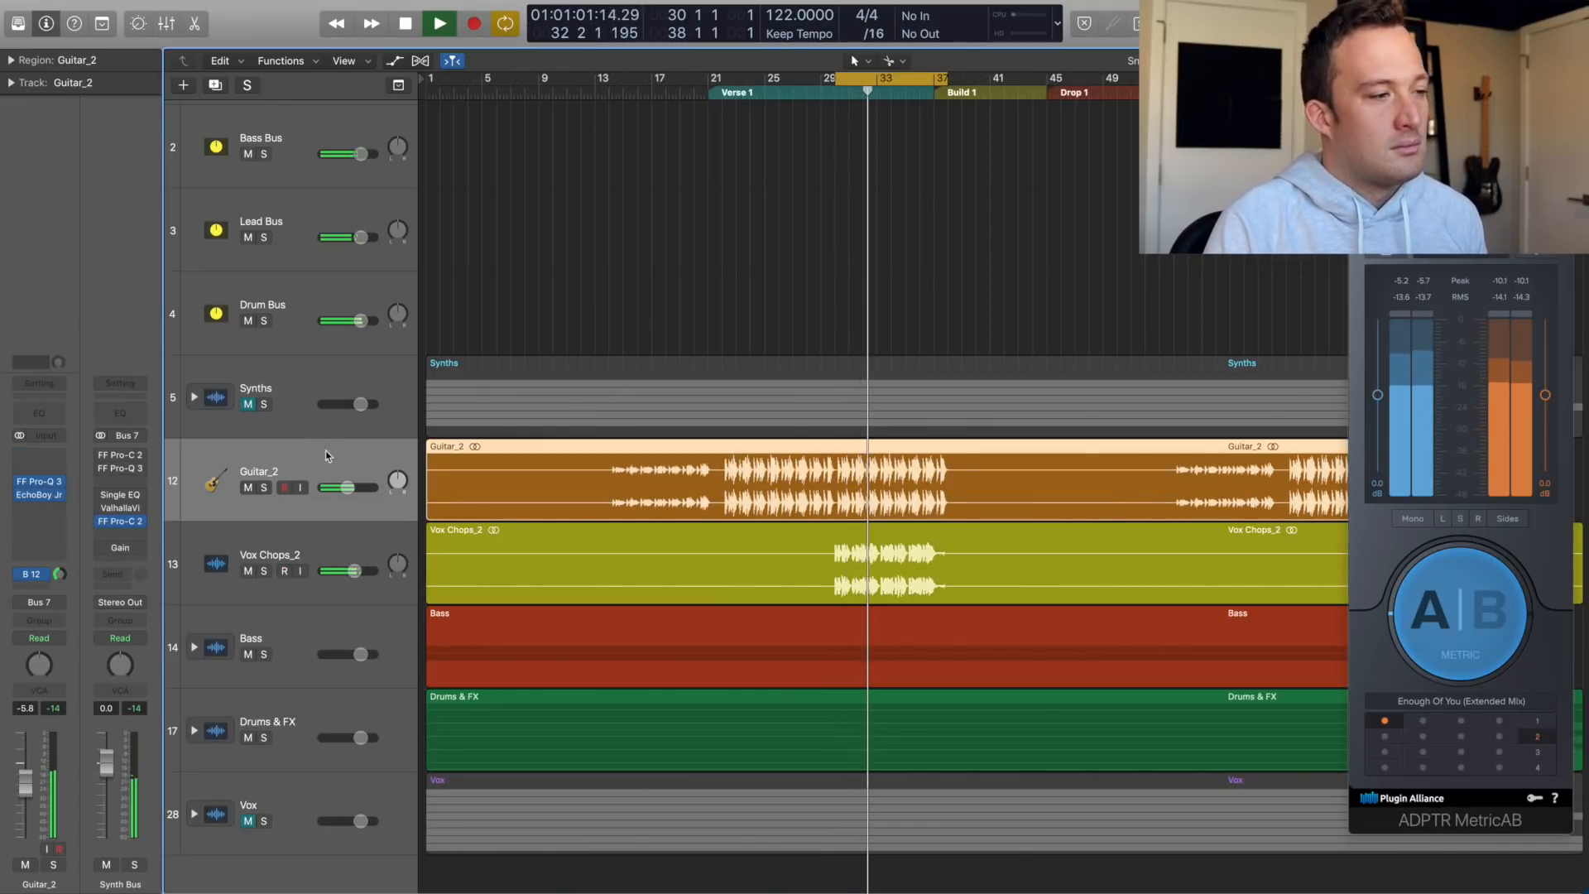
pyautogui.press('space')
# - Expand the Drums & FX stack and open the Drum Bus's Pro-Q 3 through the Snare_2 track
pyautogui.doubleClick(653, 730)
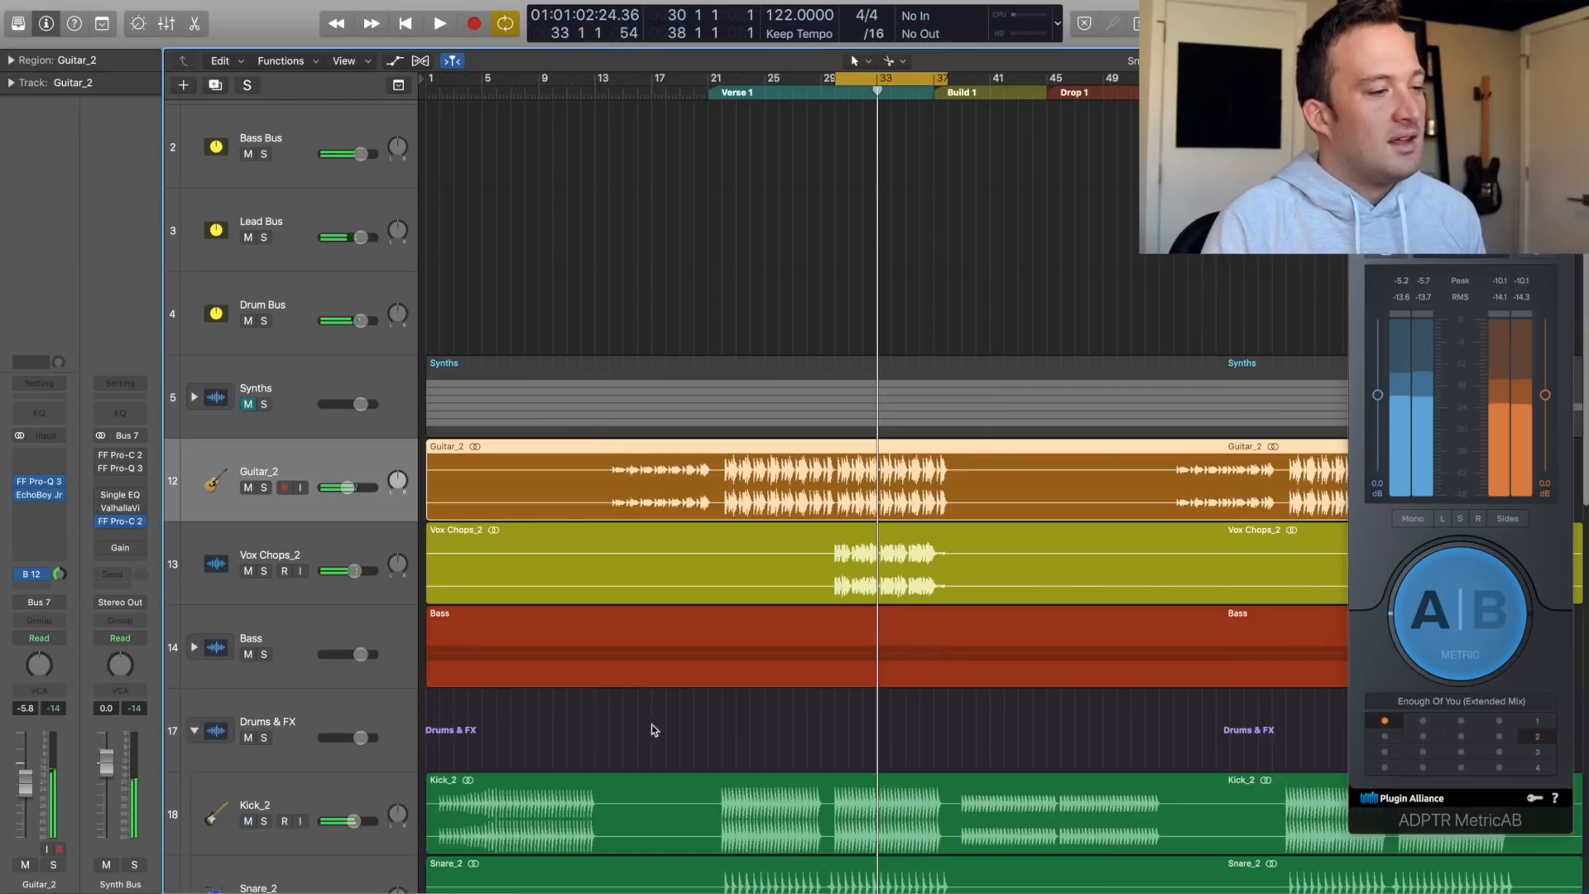
pyautogui.doubleClick(654, 730)
pyautogui.click(192, 731)
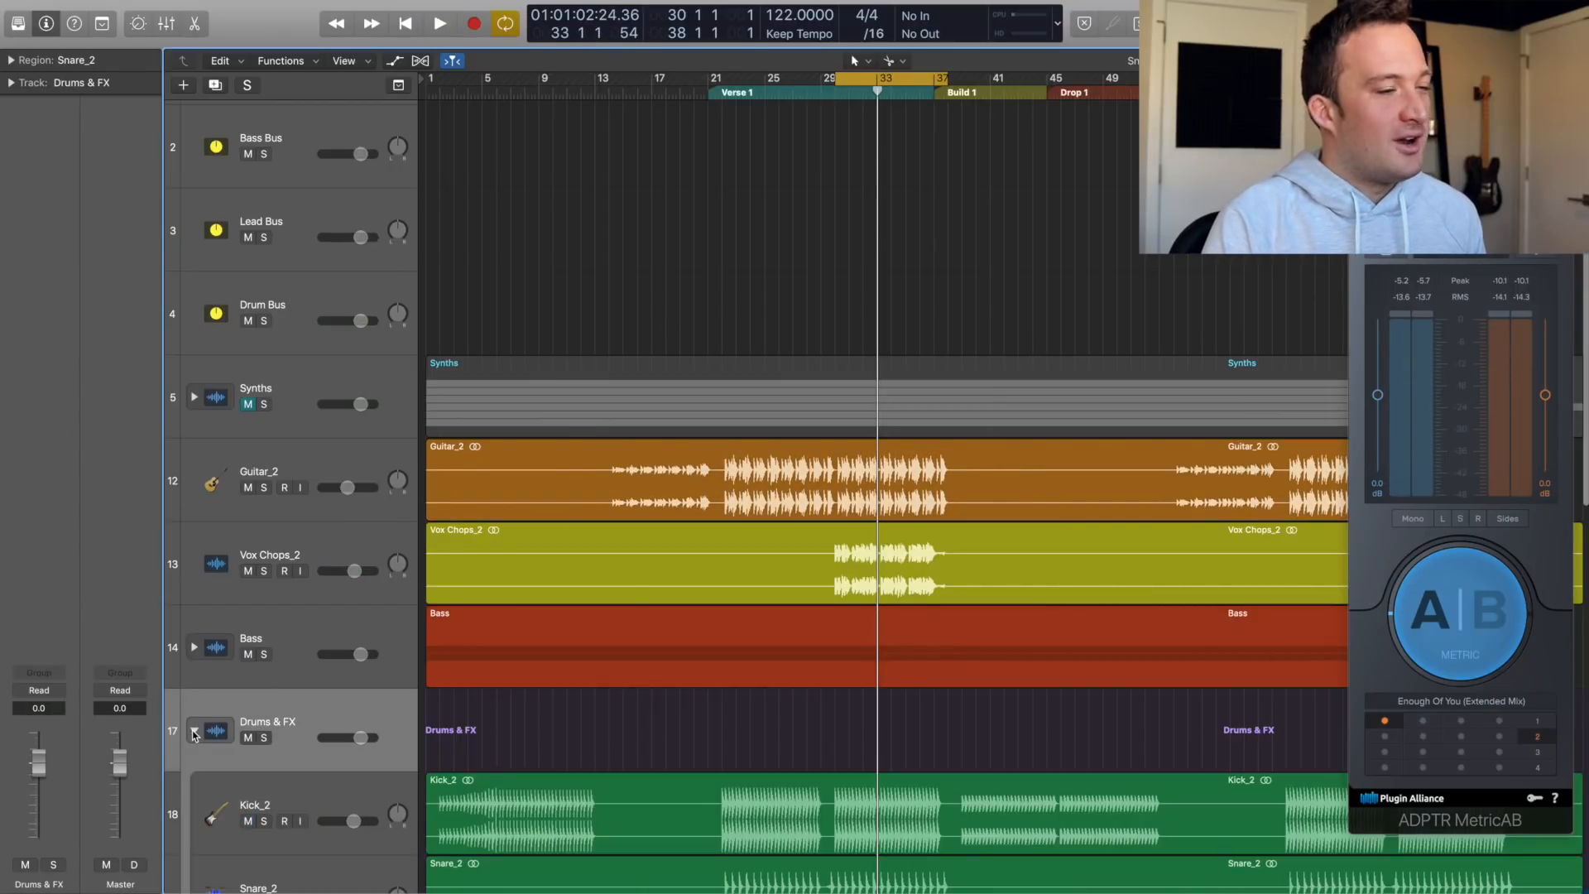
pyautogui.scroll(-5, 633, 591)
pyautogui.click(325, 426)
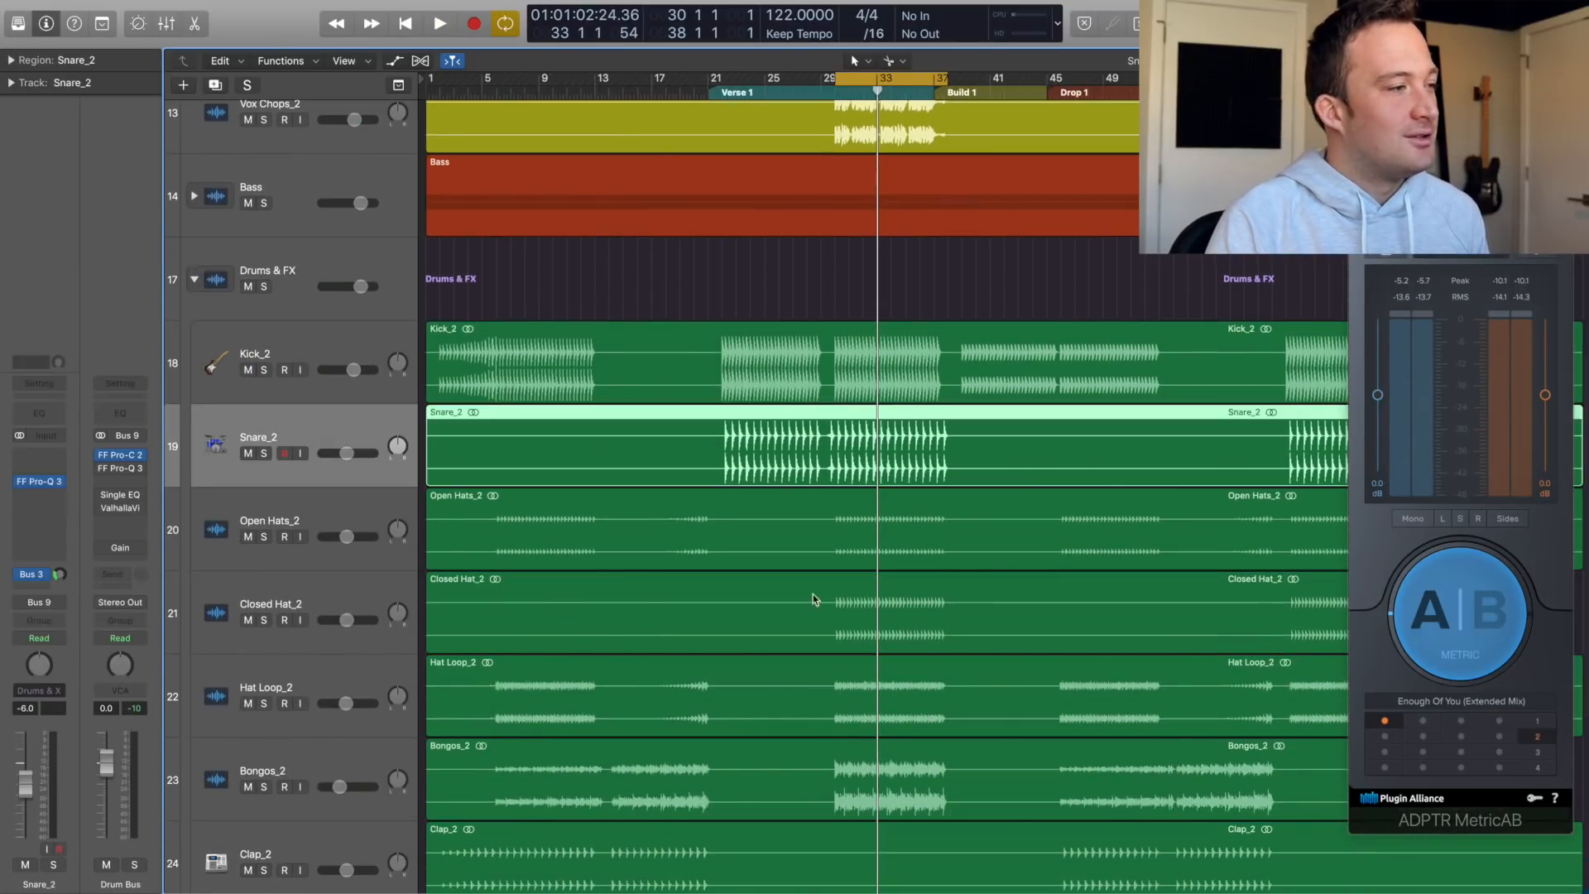
pyautogui.click(120, 470)
pyautogui.moveTo(399, 34); pyautogui.dragTo(641, 179)
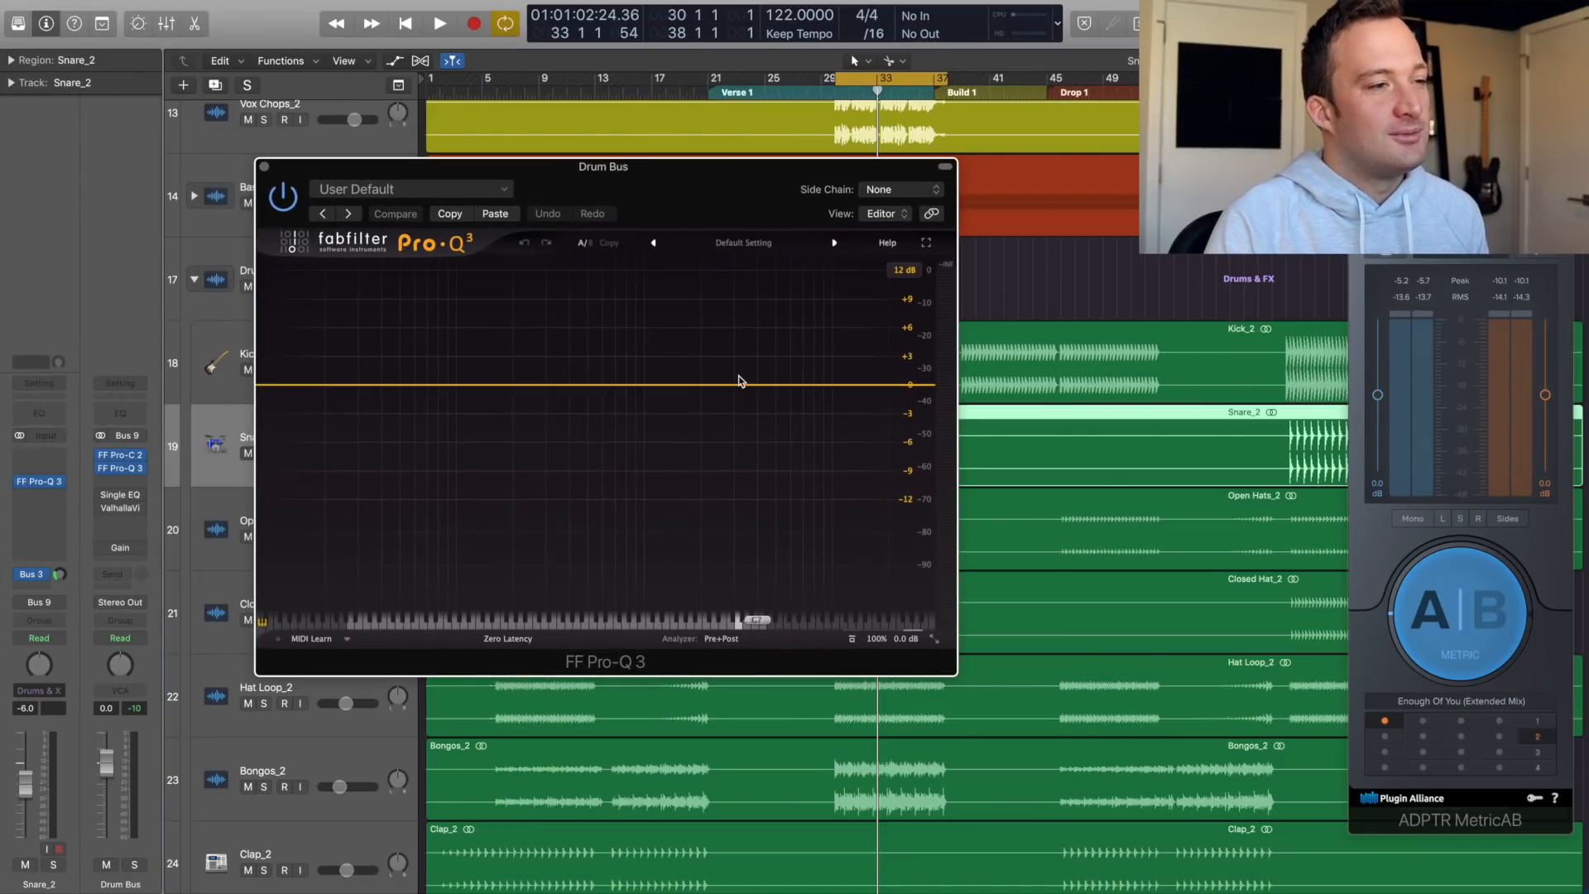
# - Add a bell boost of about 2.3 dB near 3.9 kHz on the Drum Bus EQ, comparing the drums with the boost bypassed and active
pyautogui.press('space')
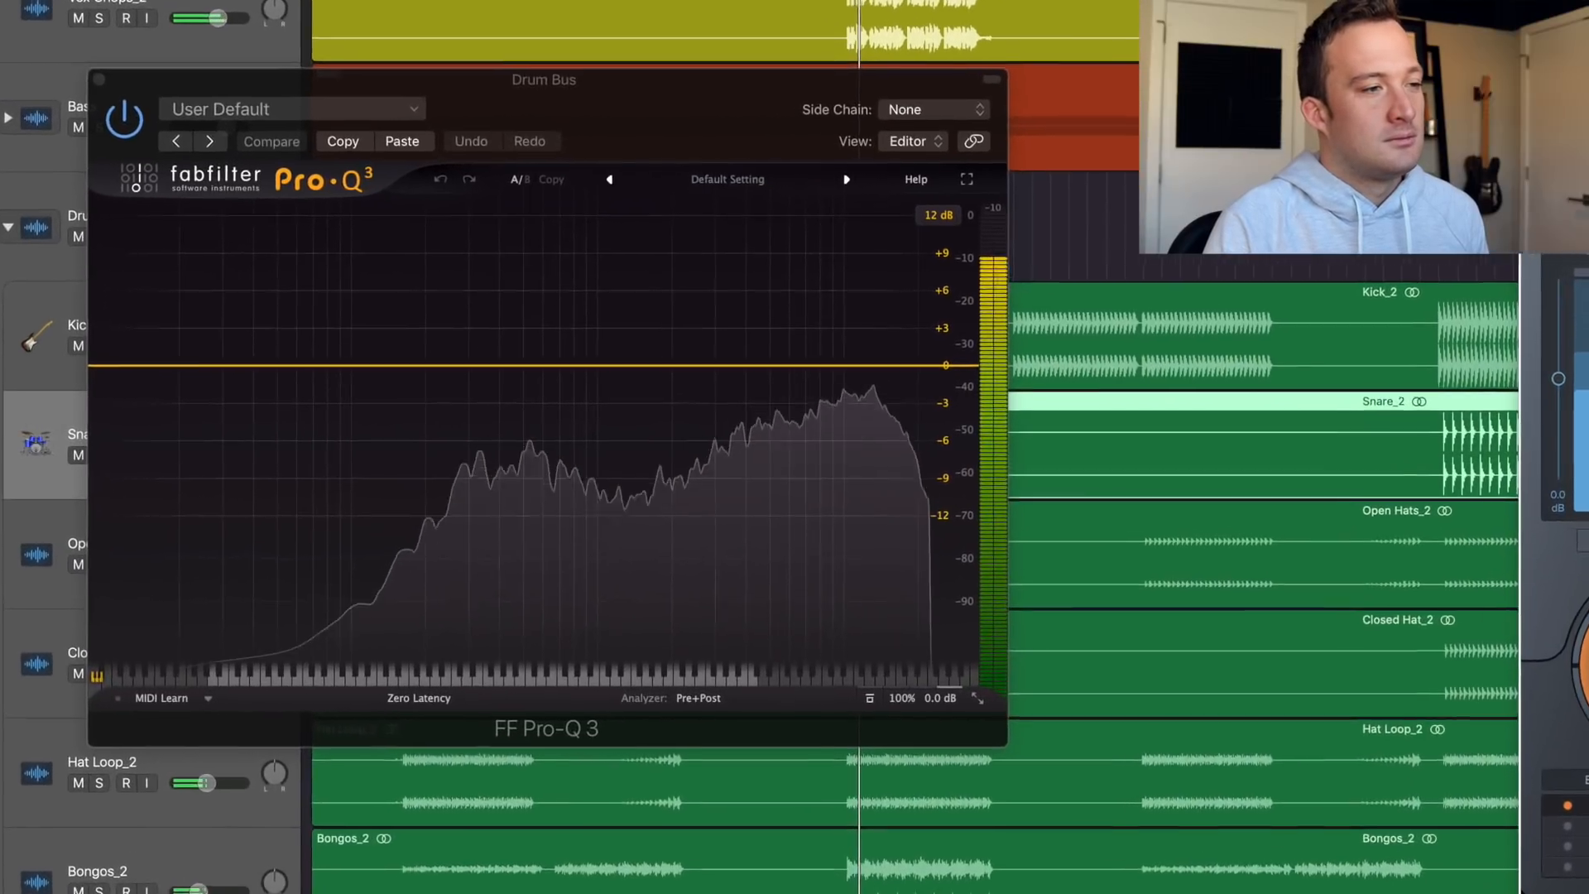
pyautogui.moveTo(712, 364); pyautogui.dragTo(734, 319)
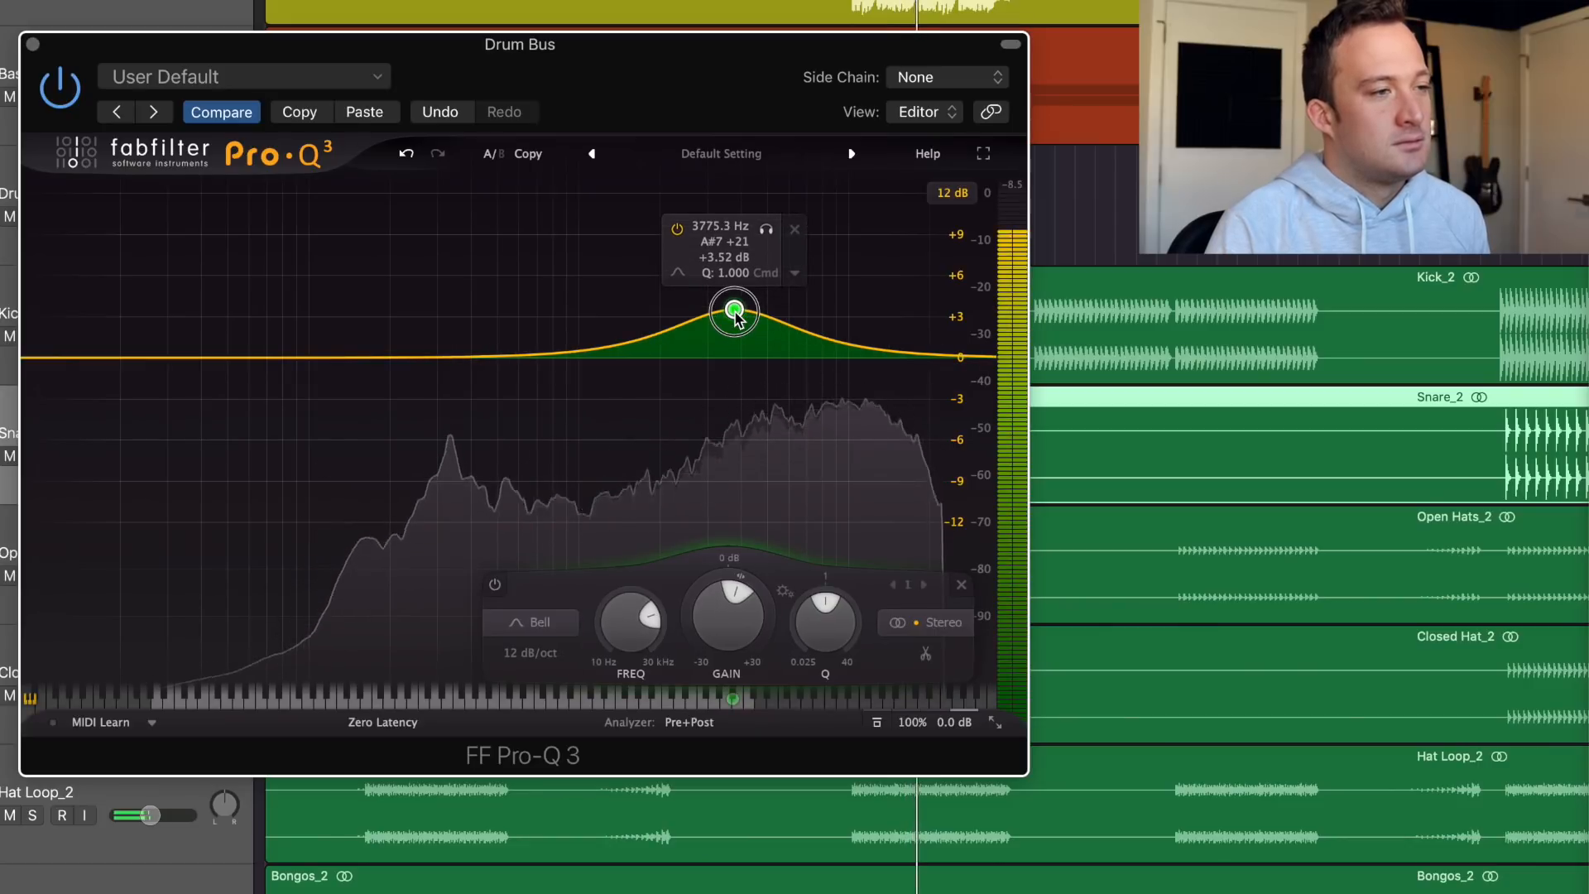
pyautogui.click(496, 586)
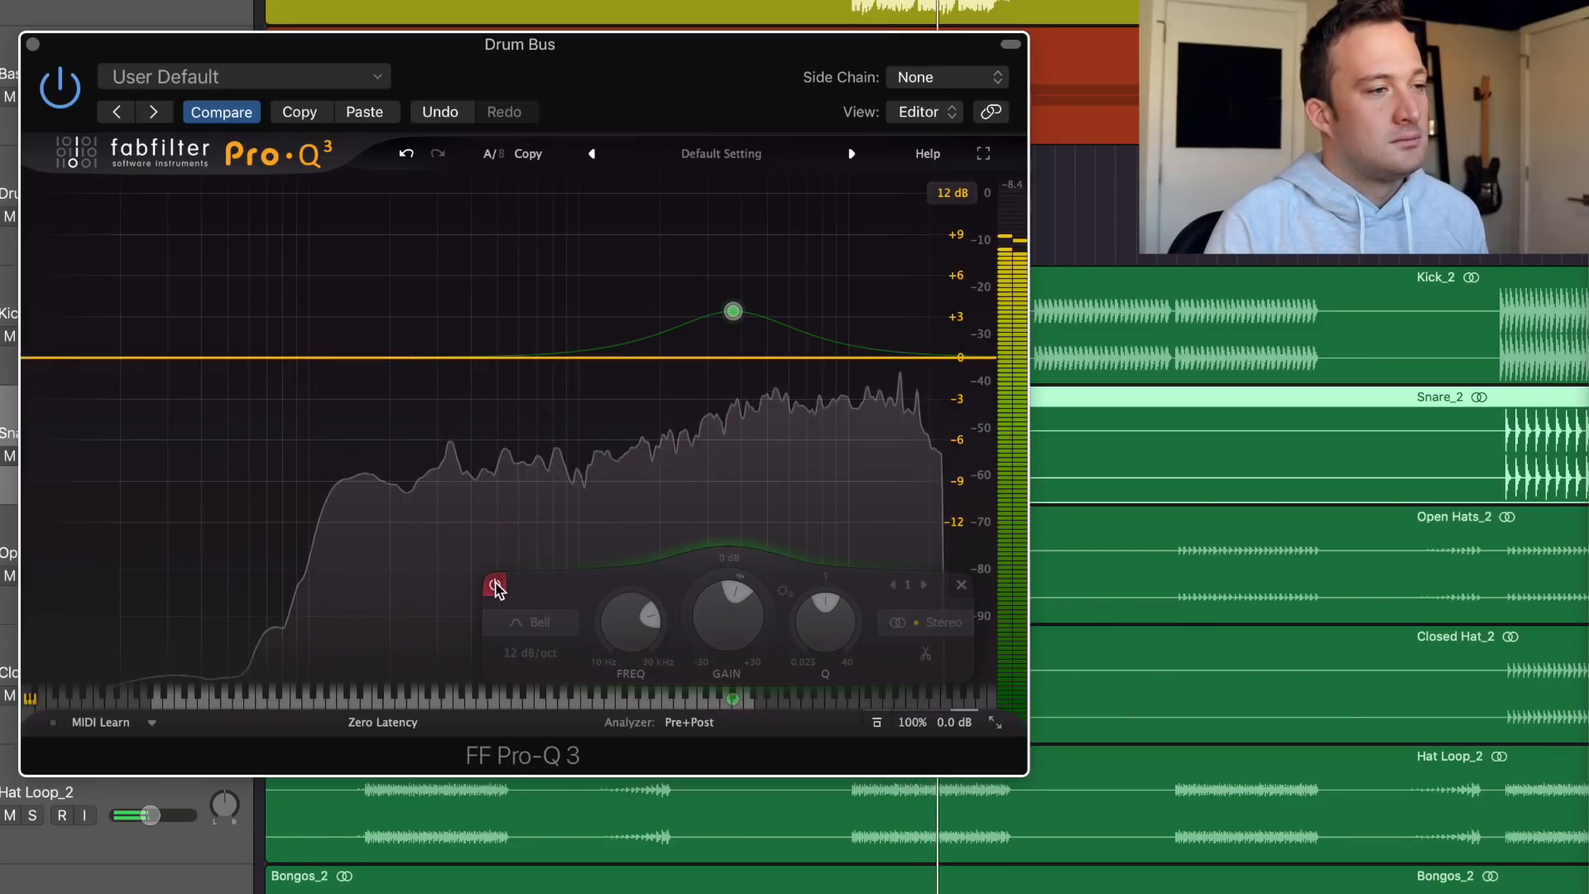
pyautogui.click(495, 586)
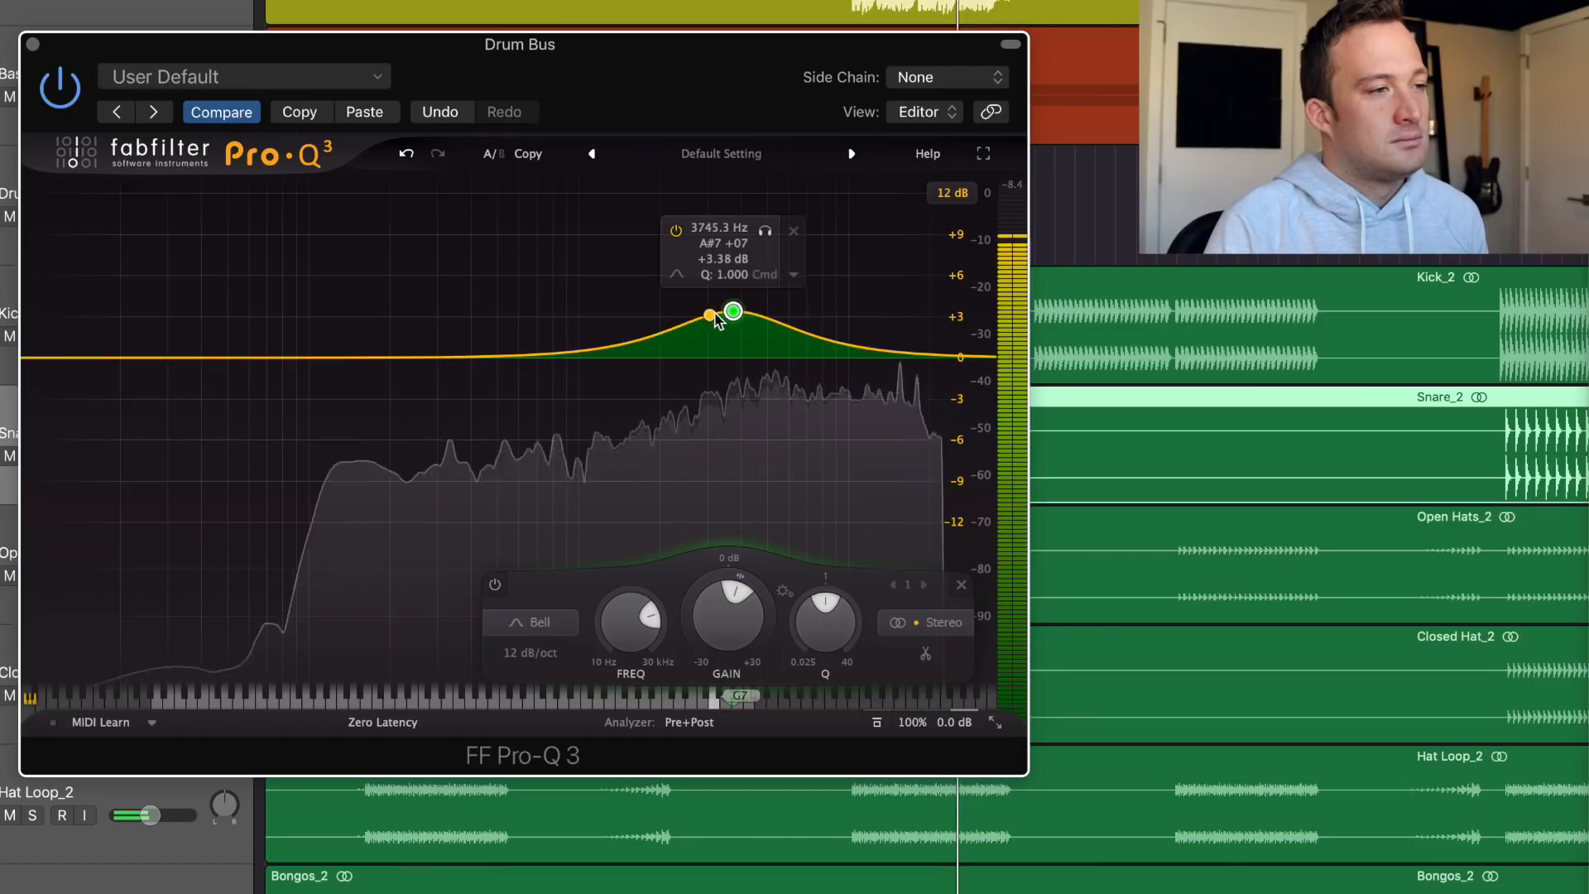
pyautogui.moveTo(730, 314)
pyautogui.mouseDown()
pyautogui.moveTo(628, 278)
pyautogui.moveTo(737, 331)
pyautogui.mouseUp()
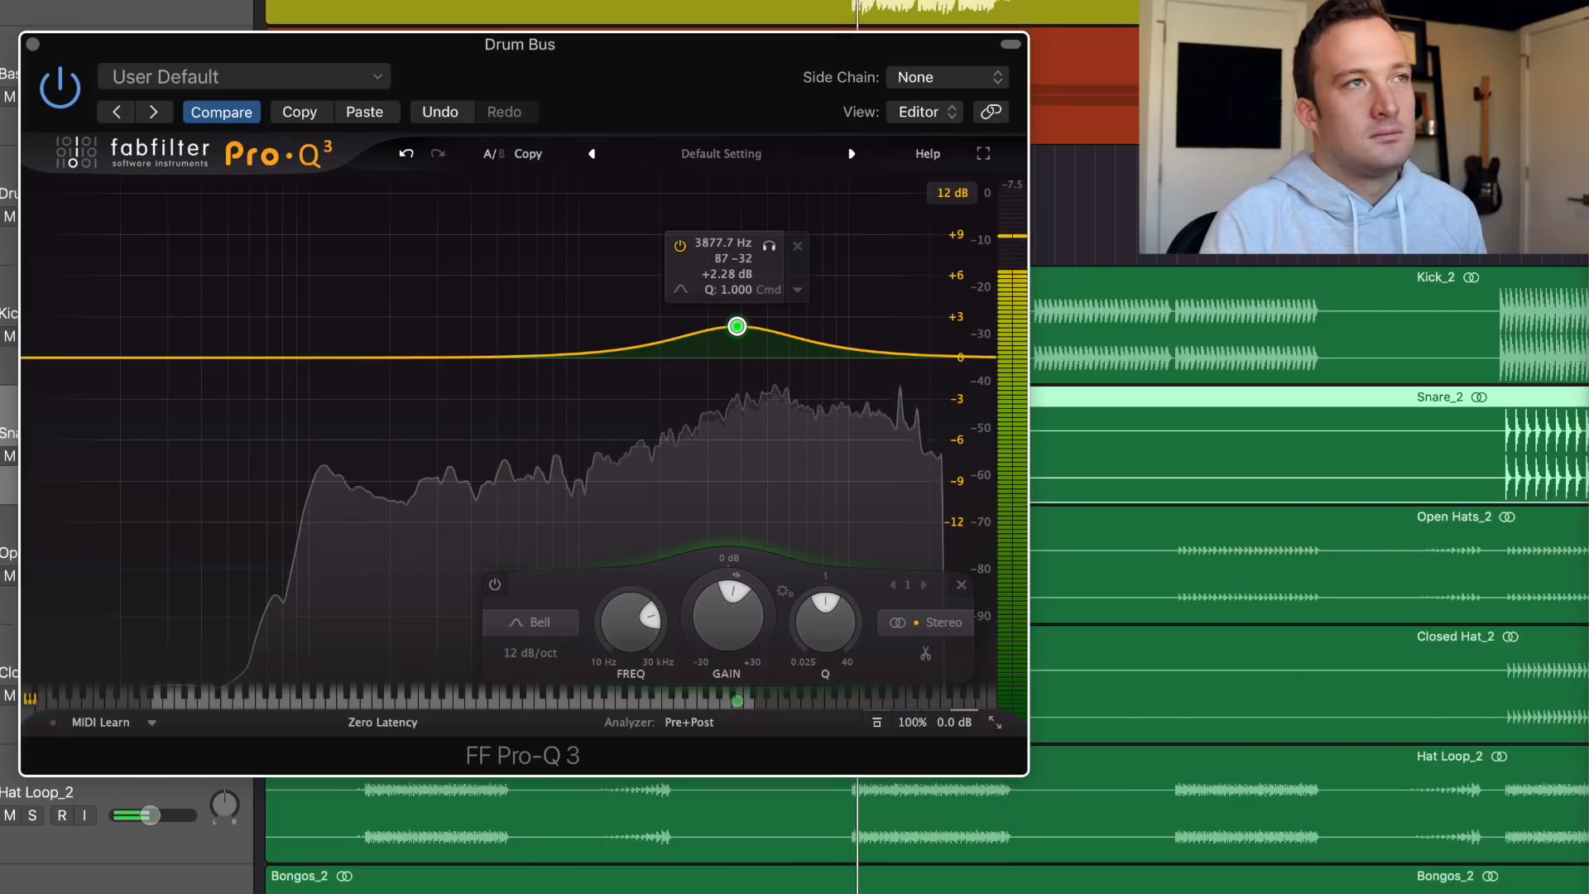
pyautogui.moveTo(791, 352)
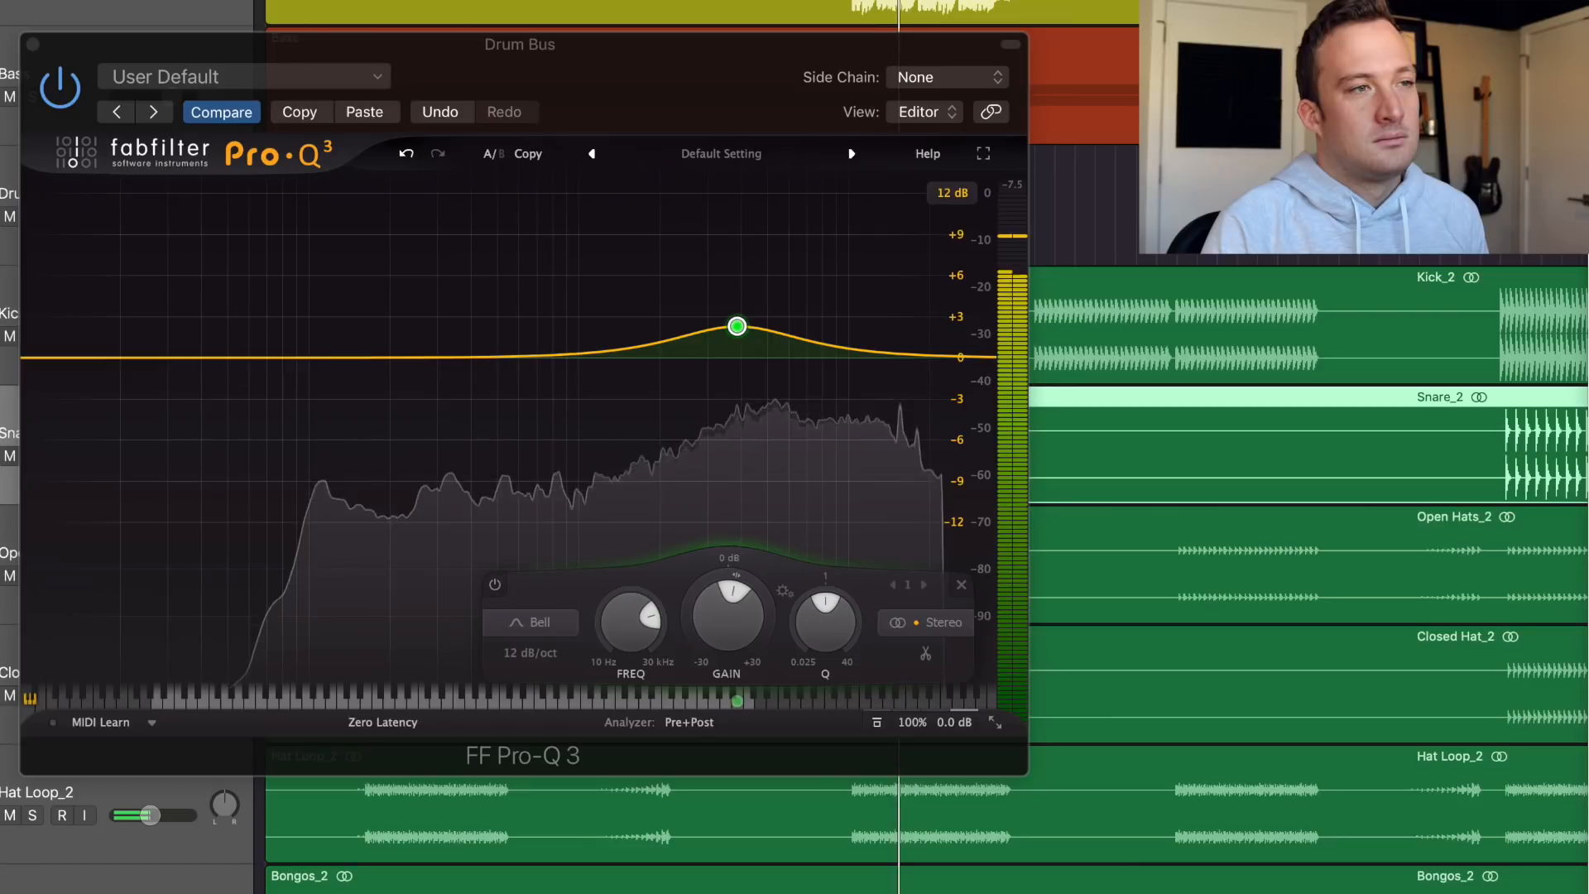
pyautogui.click(877, 722)
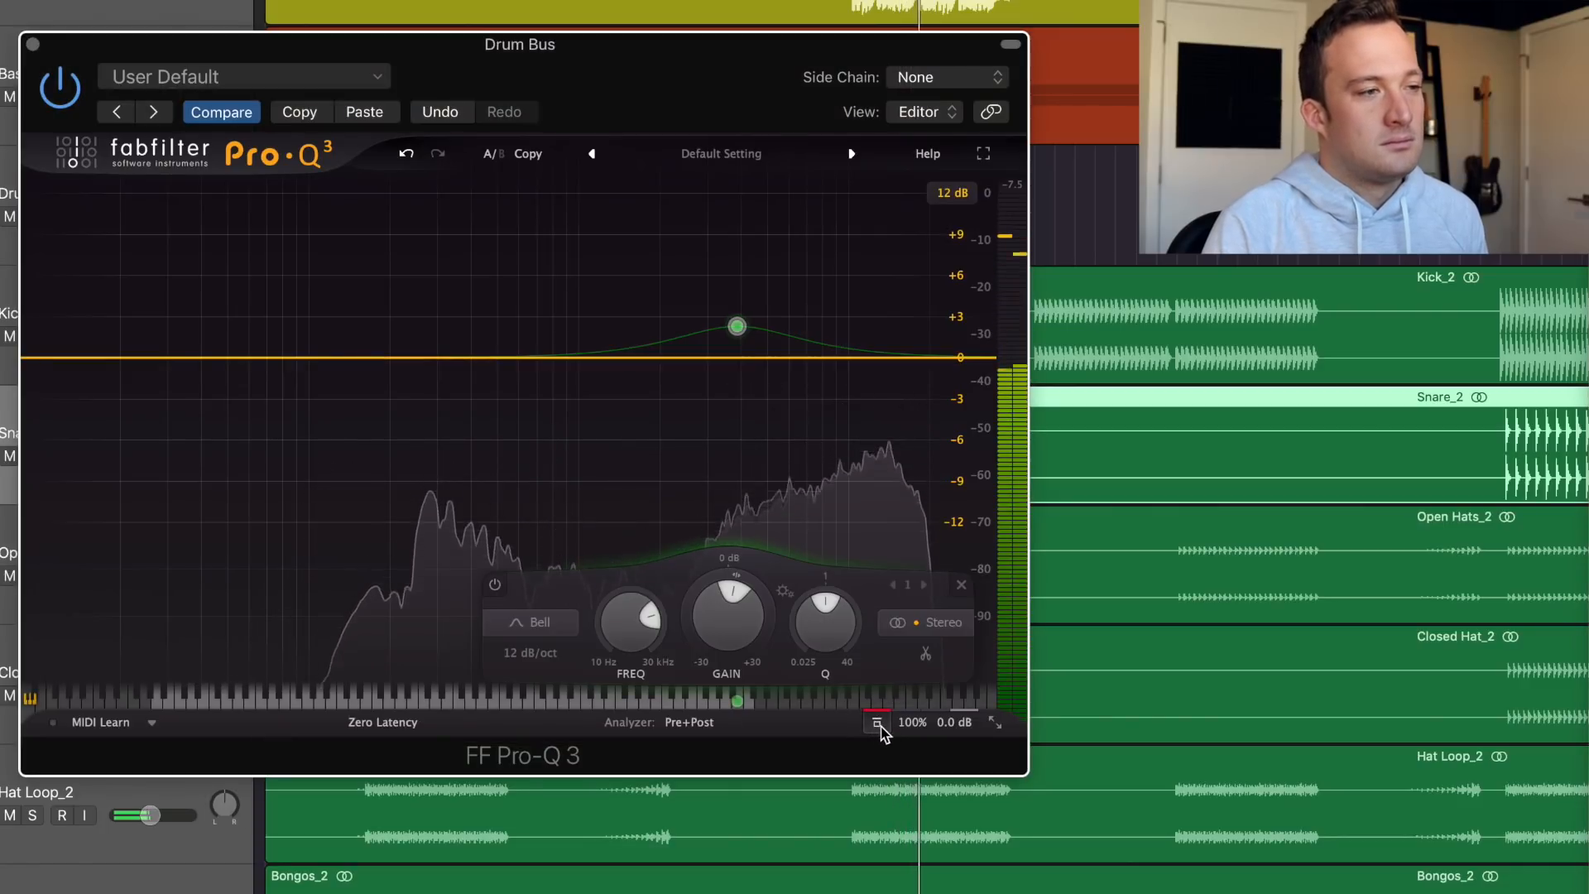
pyautogui.click(878, 722)
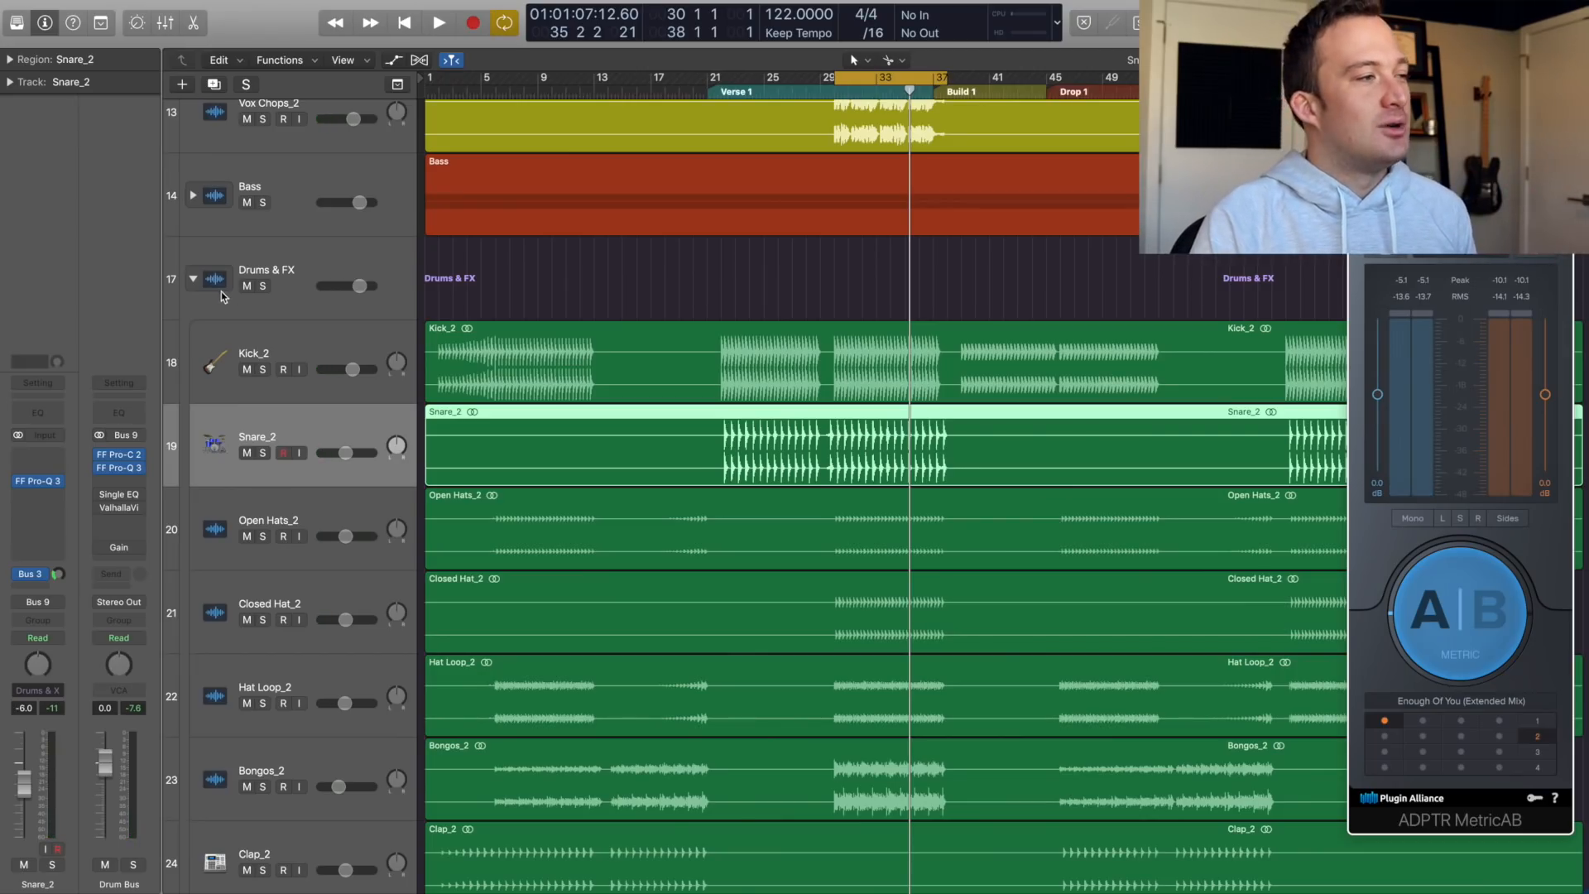
# - Collapse the Drums & FX stack, expand and unmute the Synths stack, and play the mix with the synths briefly
pyautogui.click(194, 279)
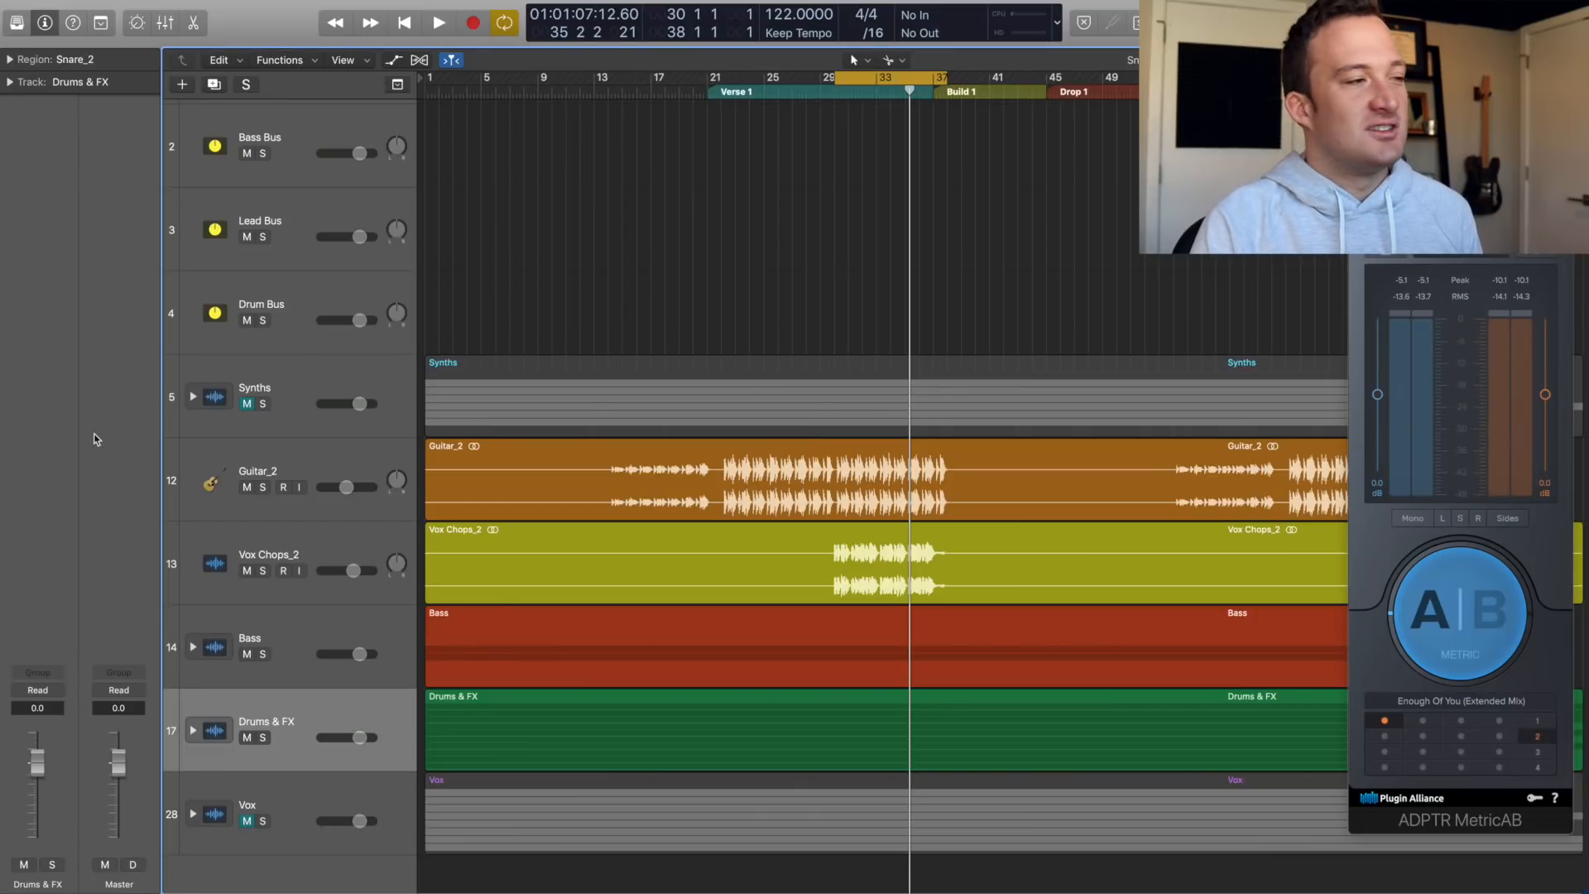
pyautogui.click(192, 397)
pyautogui.click(249, 404)
pyautogui.press('space')
pyautogui.scroll(-4, 571, 414)
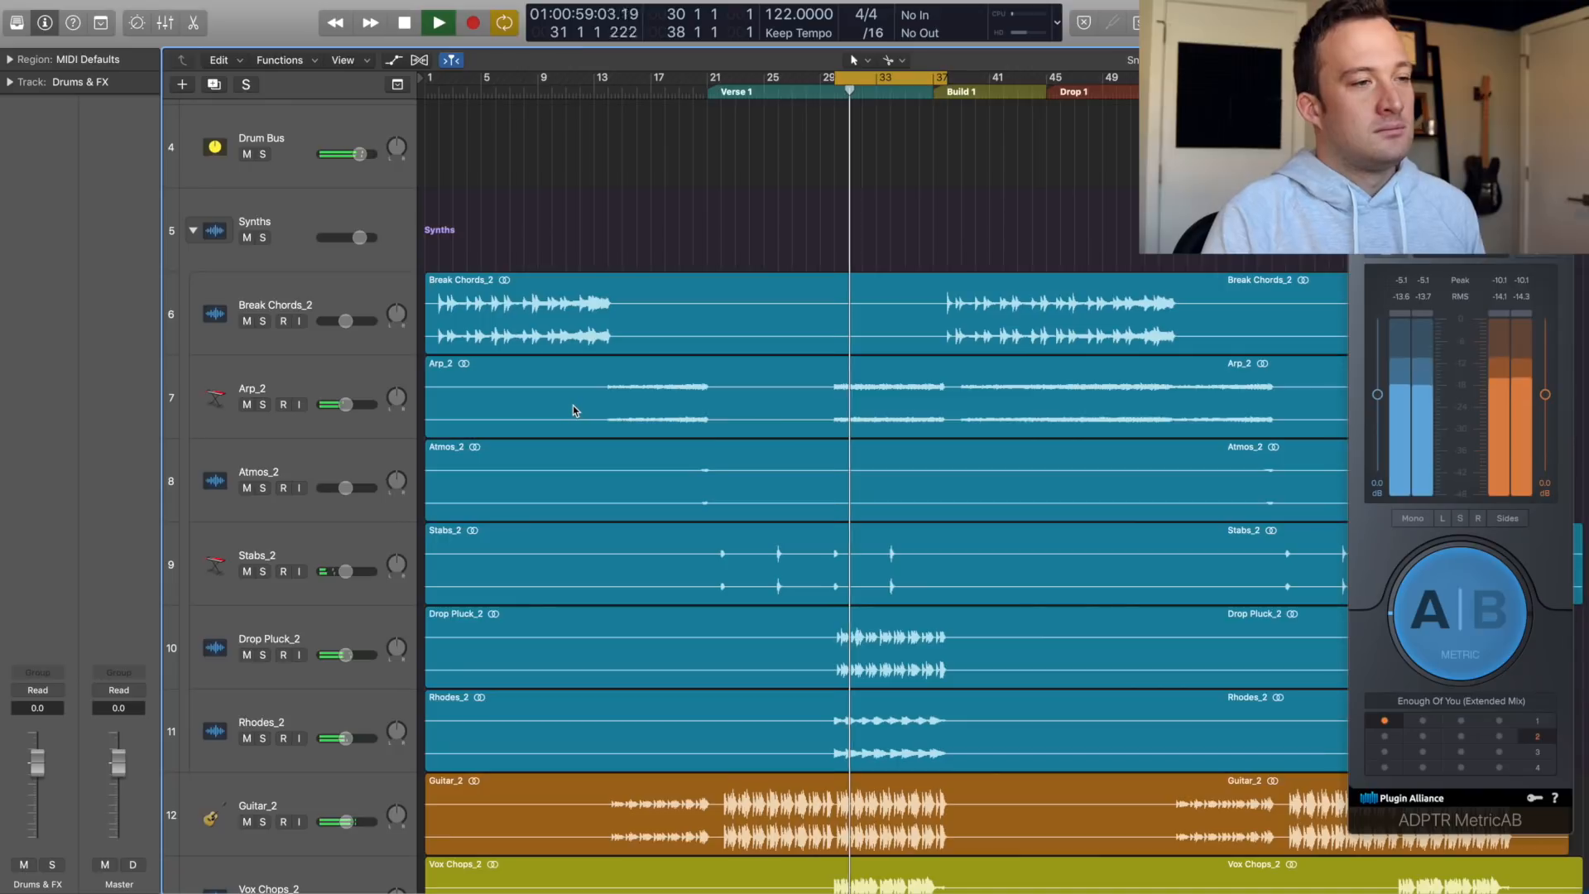
pyautogui.press('space')
# - Route the outputs of the six synth tracks from Break Chords_2 to Rhodes_2 to Bus 7 (Synth Bus)
pyautogui.click(304, 296)
pyautogui.keyDown('shift'); pyautogui.click(323, 717); pyautogui.keyUp('shift')
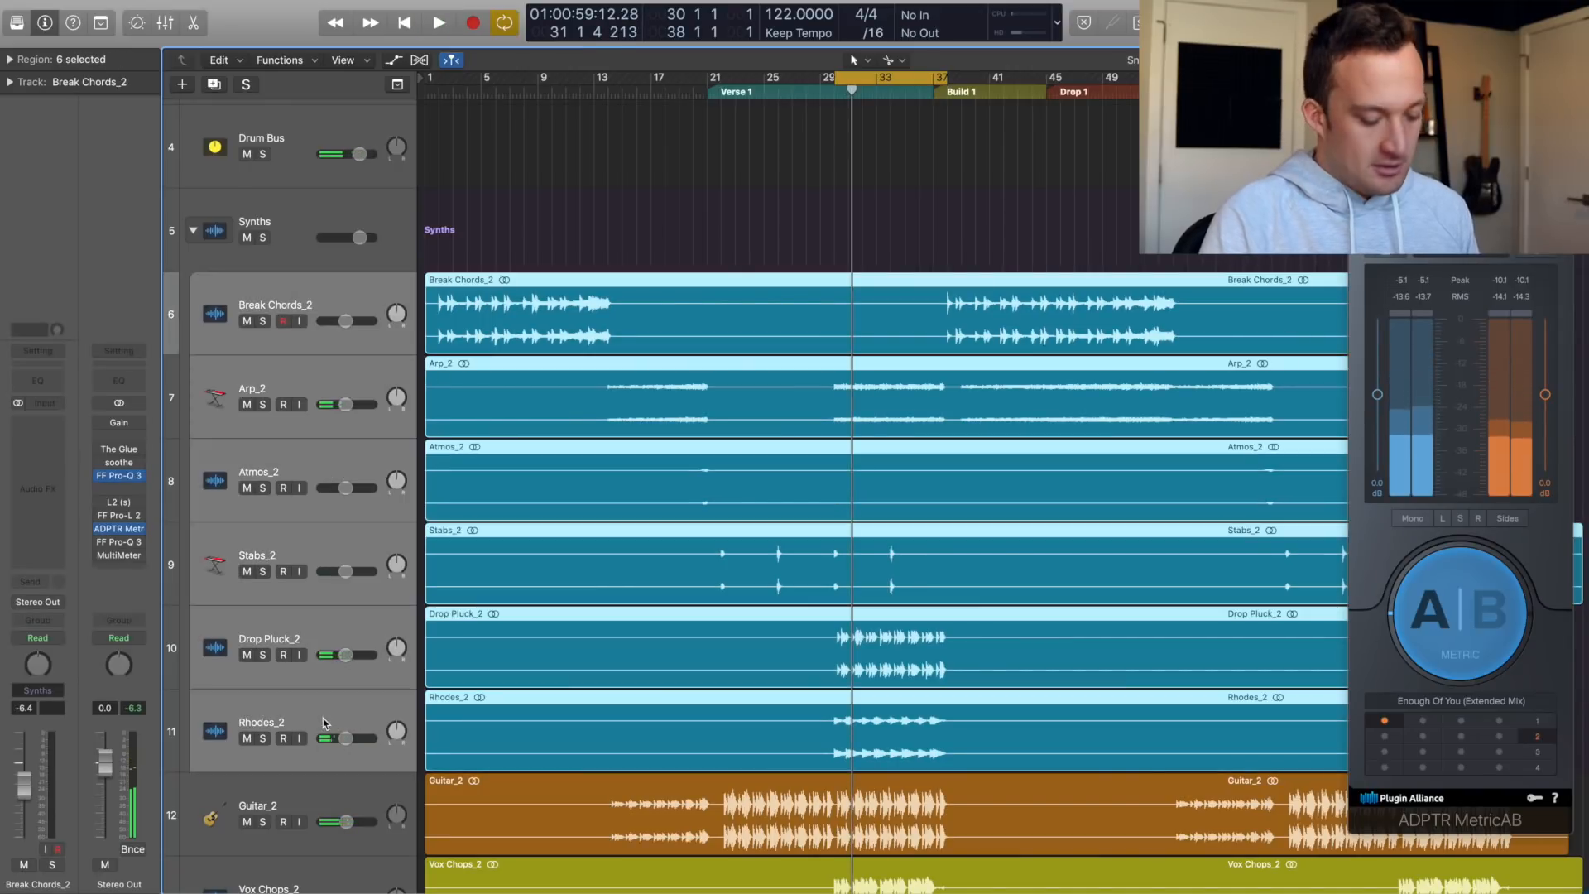
pyautogui.press('x')
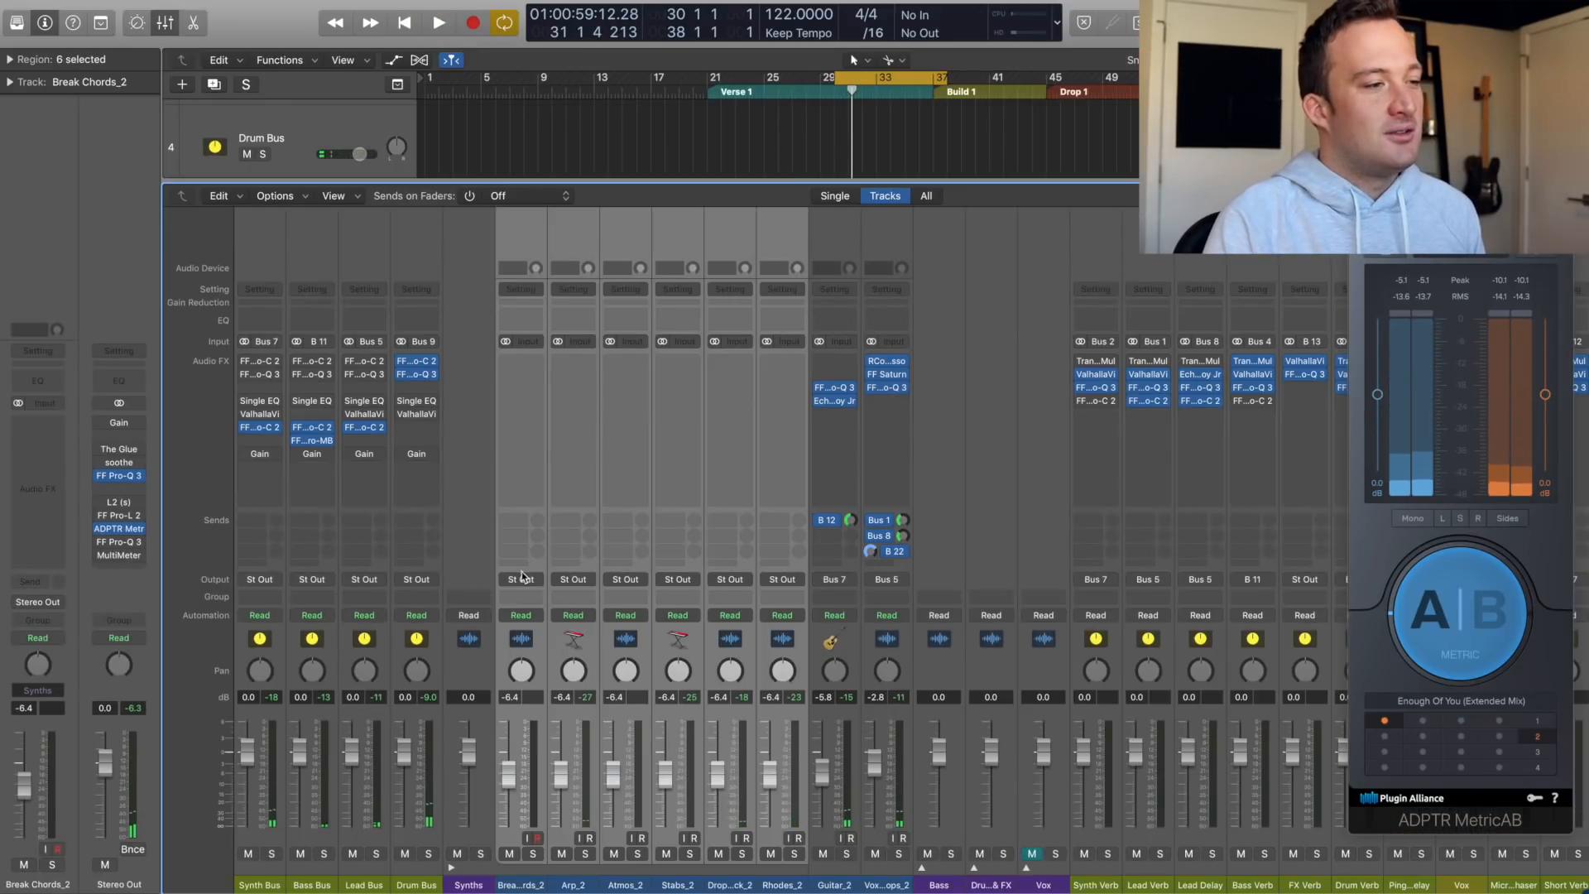
pyautogui.click(521, 578)
pyautogui.moveTo(532, 637)
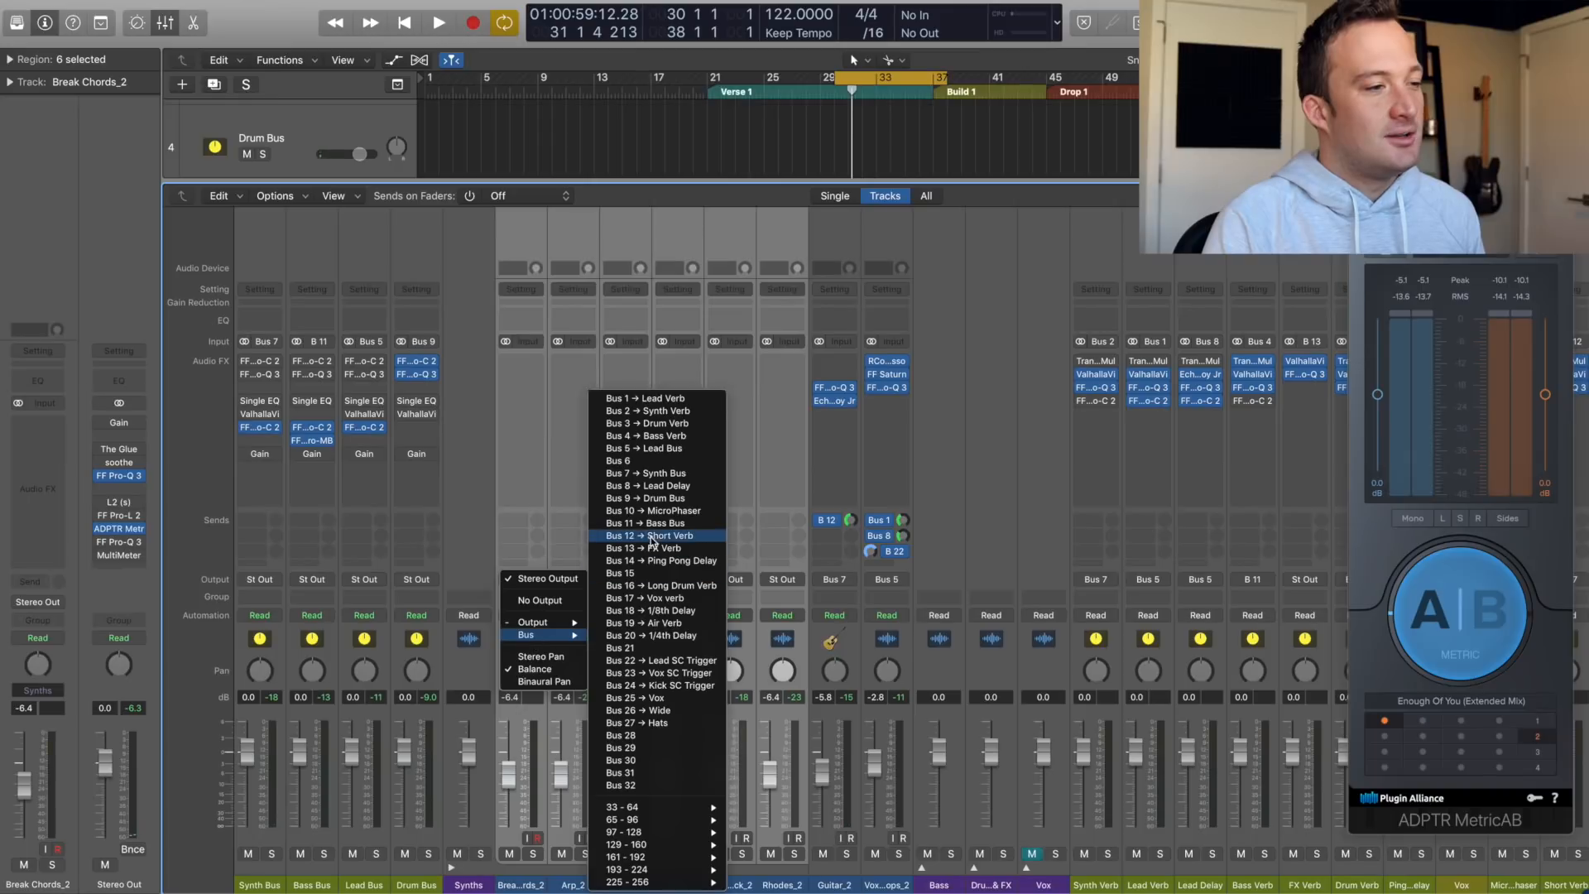
pyautogui.click(641, 473)
pyautogui.press('x')
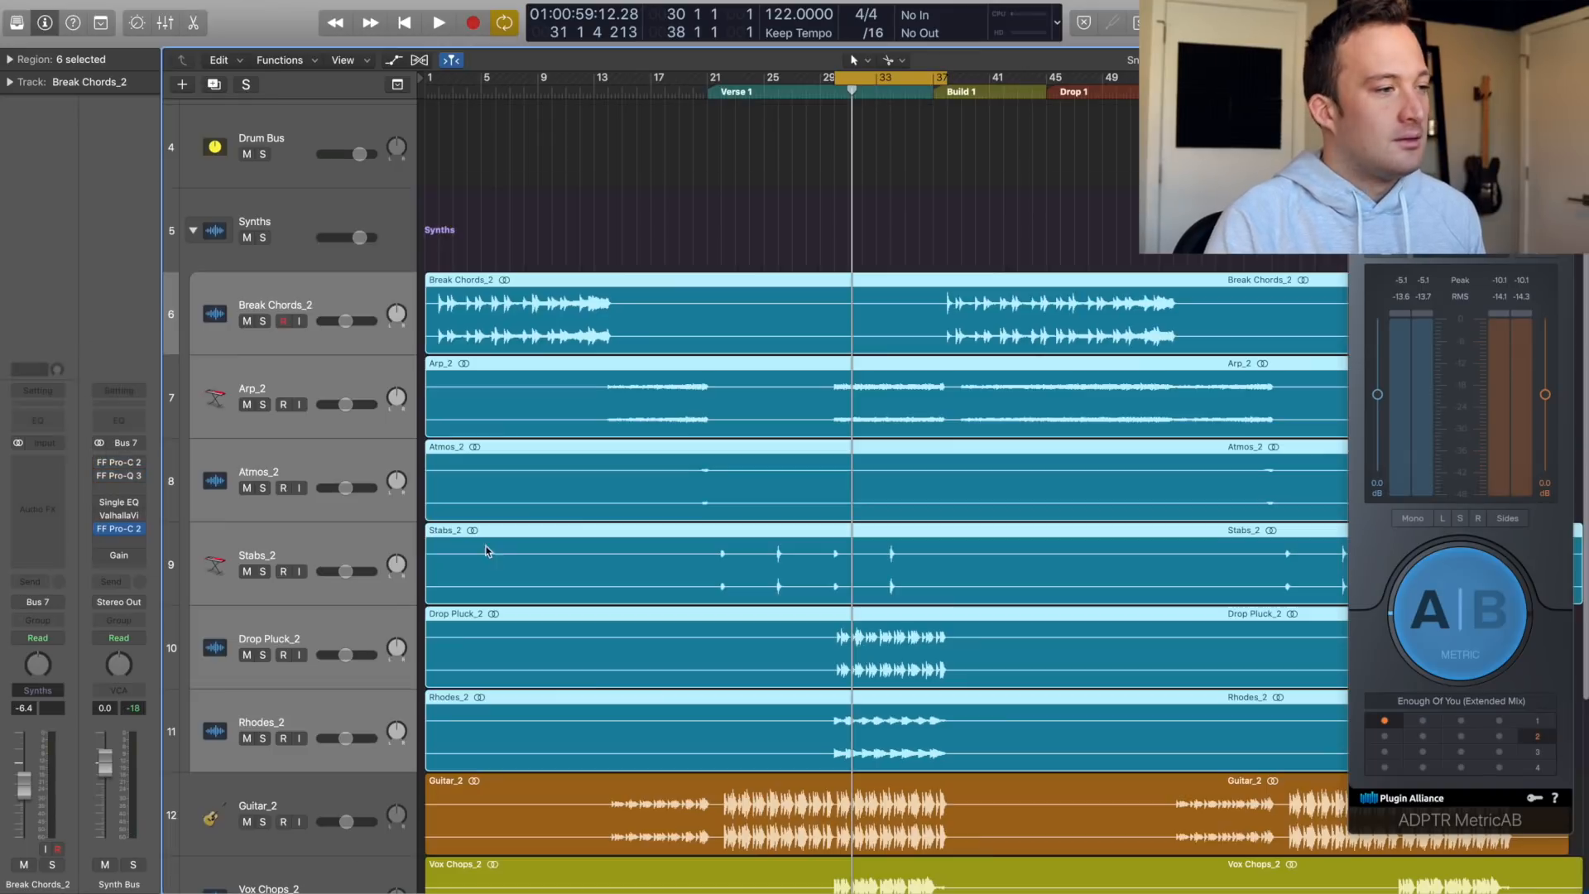
# - Examine the Synth Bus's sidechained Pro-C 2 gain reduction during playback and close the plug-in
pyautogui.click(331, 545)
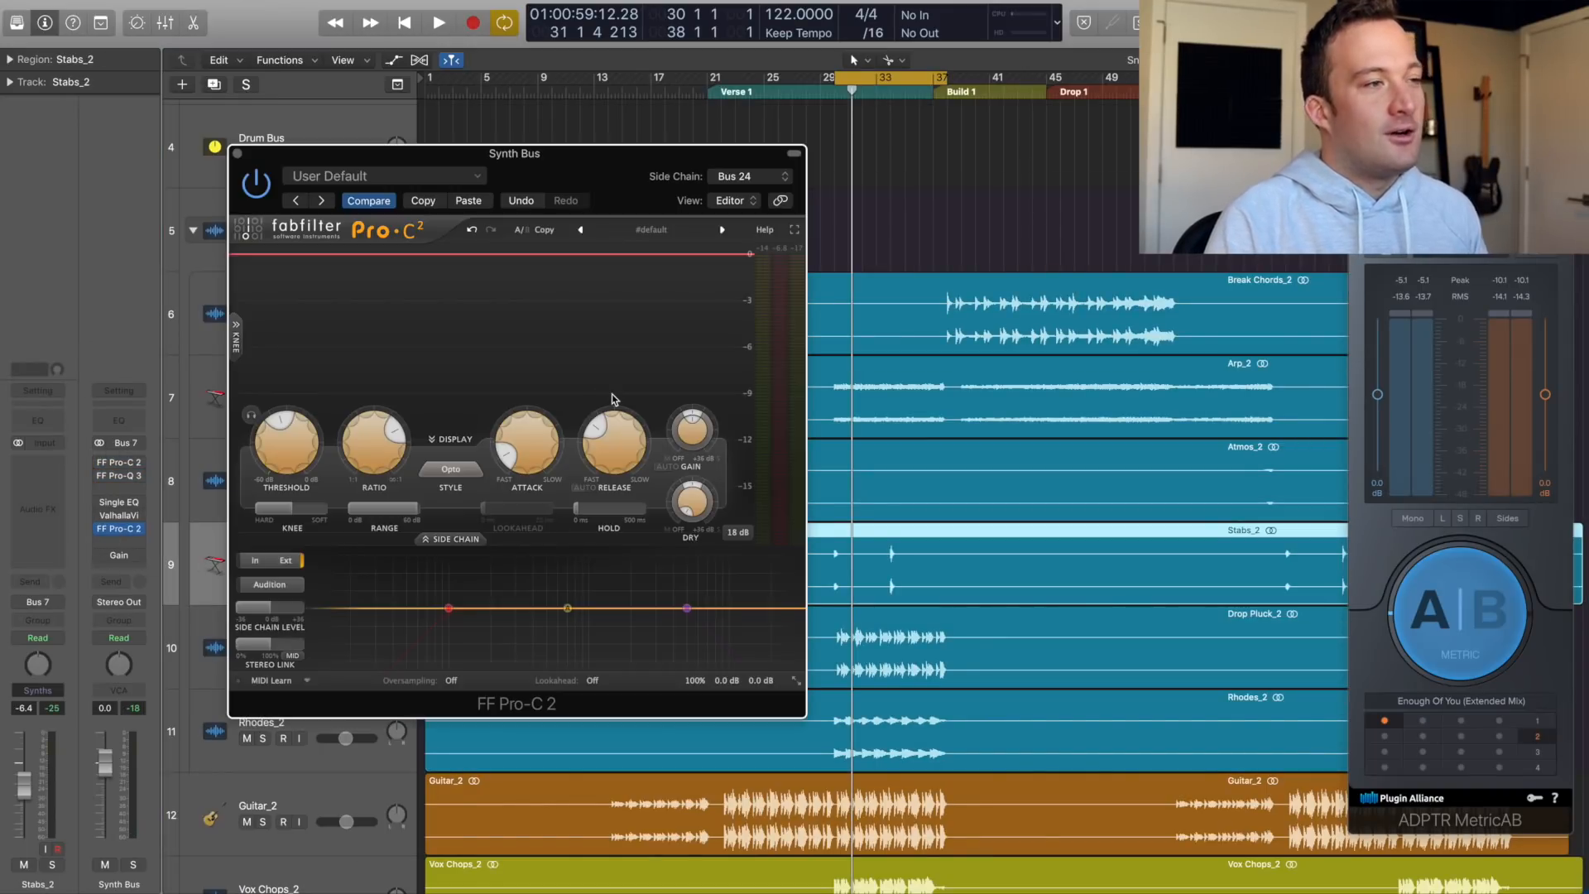
pyautogui.press('space')
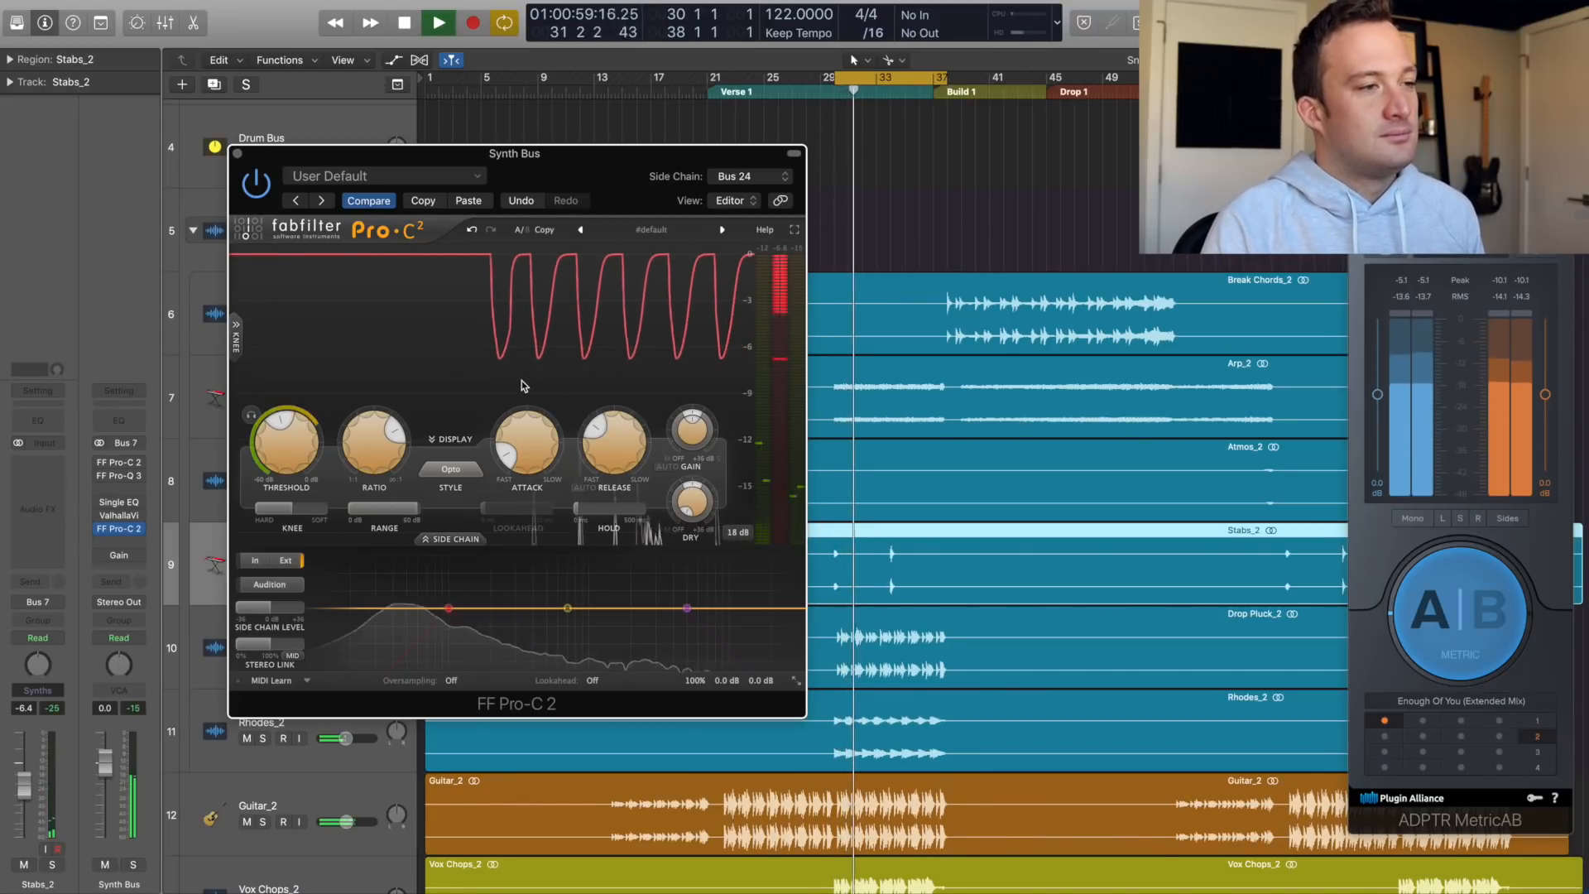
pyautogui.click(238, 154)
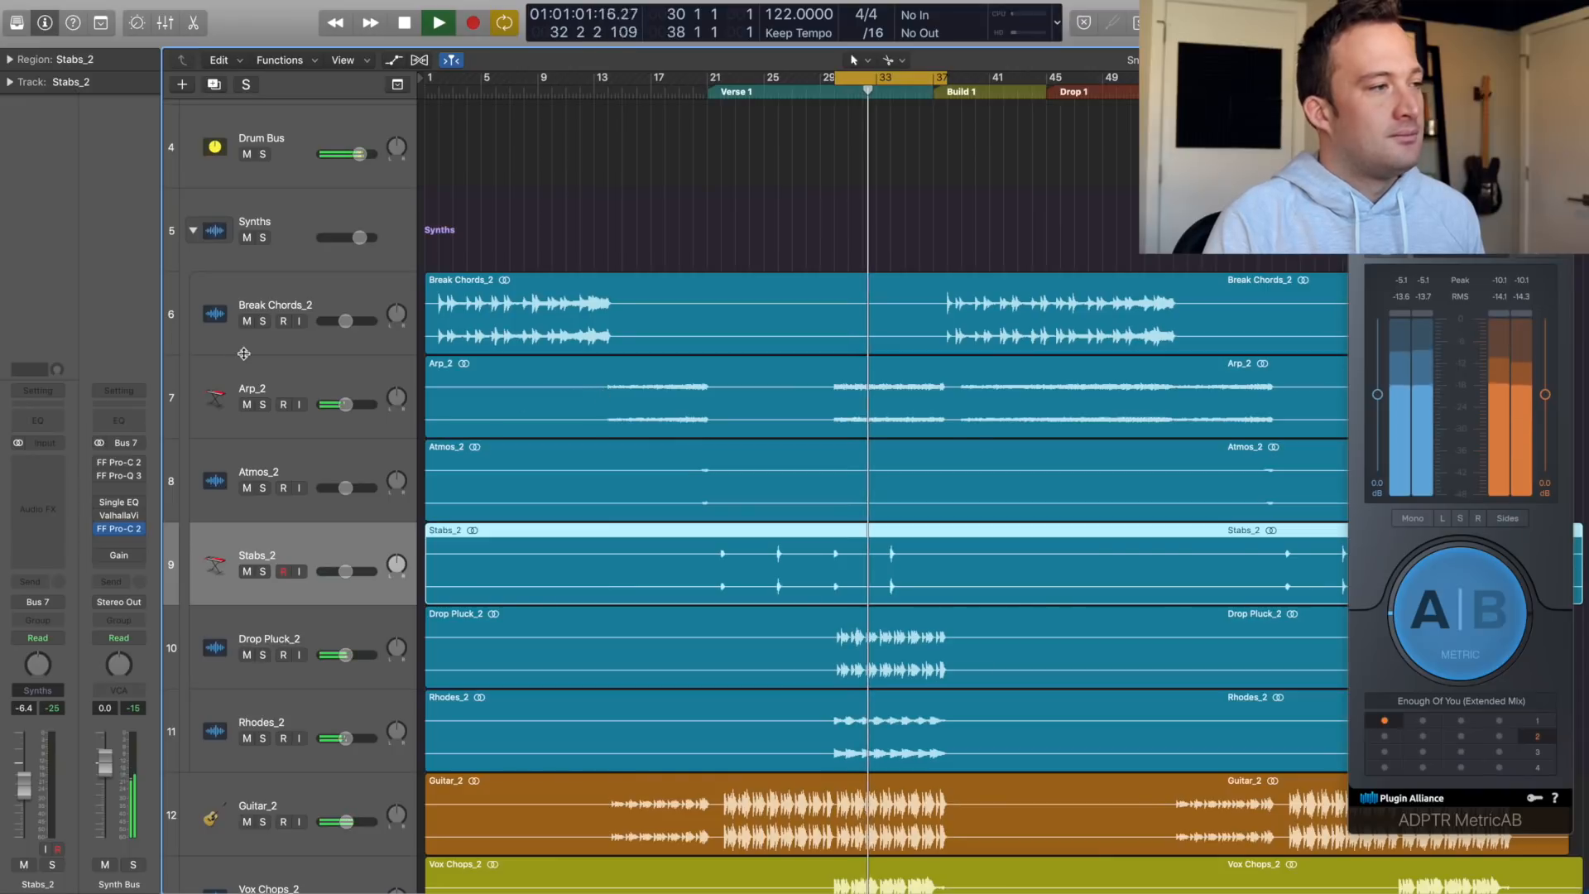
# - Mute the Break Chords_2, Arp_2, Atmos_2, Stabs_2 and Drop Pluck_2 tracks
pyautogui.click(246, 321)
pyautogui.click(247, 405)
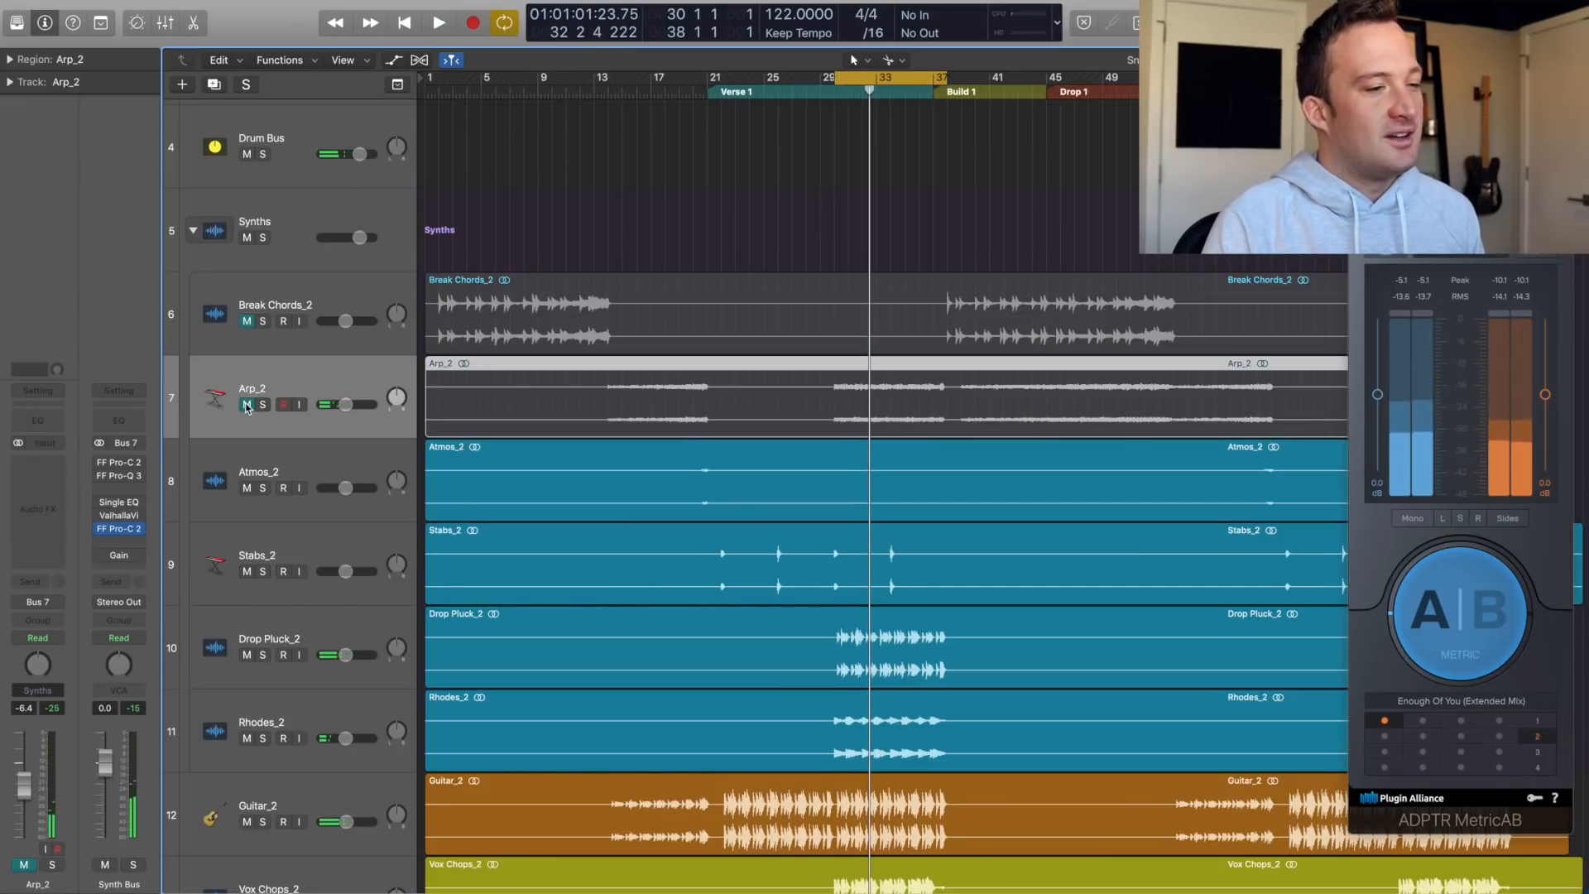
pyautogui.moveTo(247, 654); pyautogui.dragTo(247, 494)
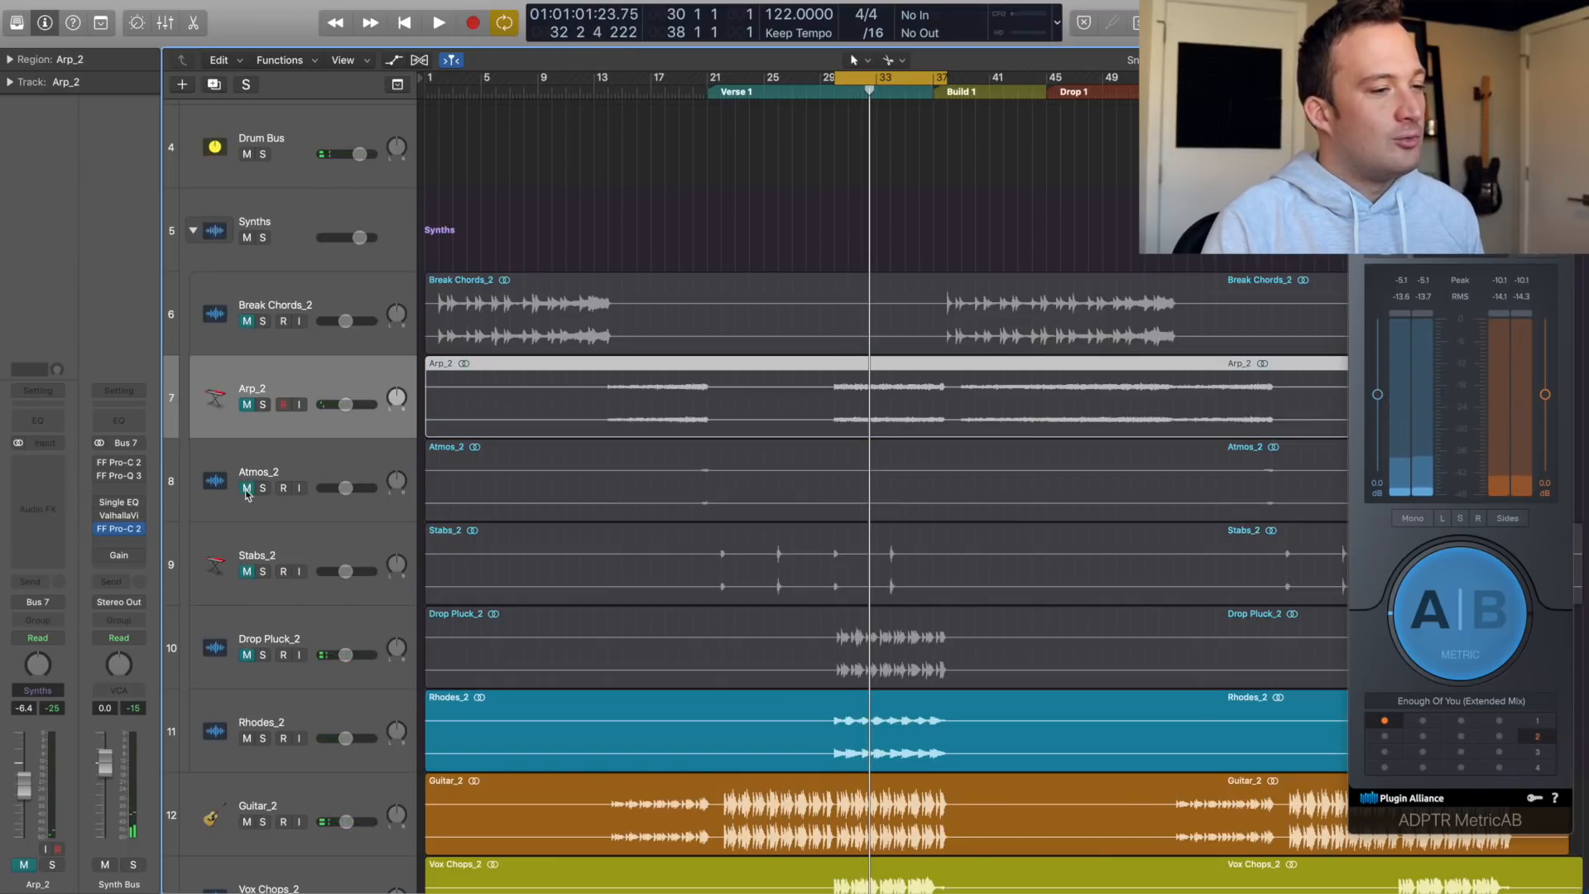
# - Audition Rhodes_2 in solo and in the full mix, and set its level to -2.9 dB
pyautogui.click(269, 713)
pyautogui.click(262, 738)
pyautogui.press('space')
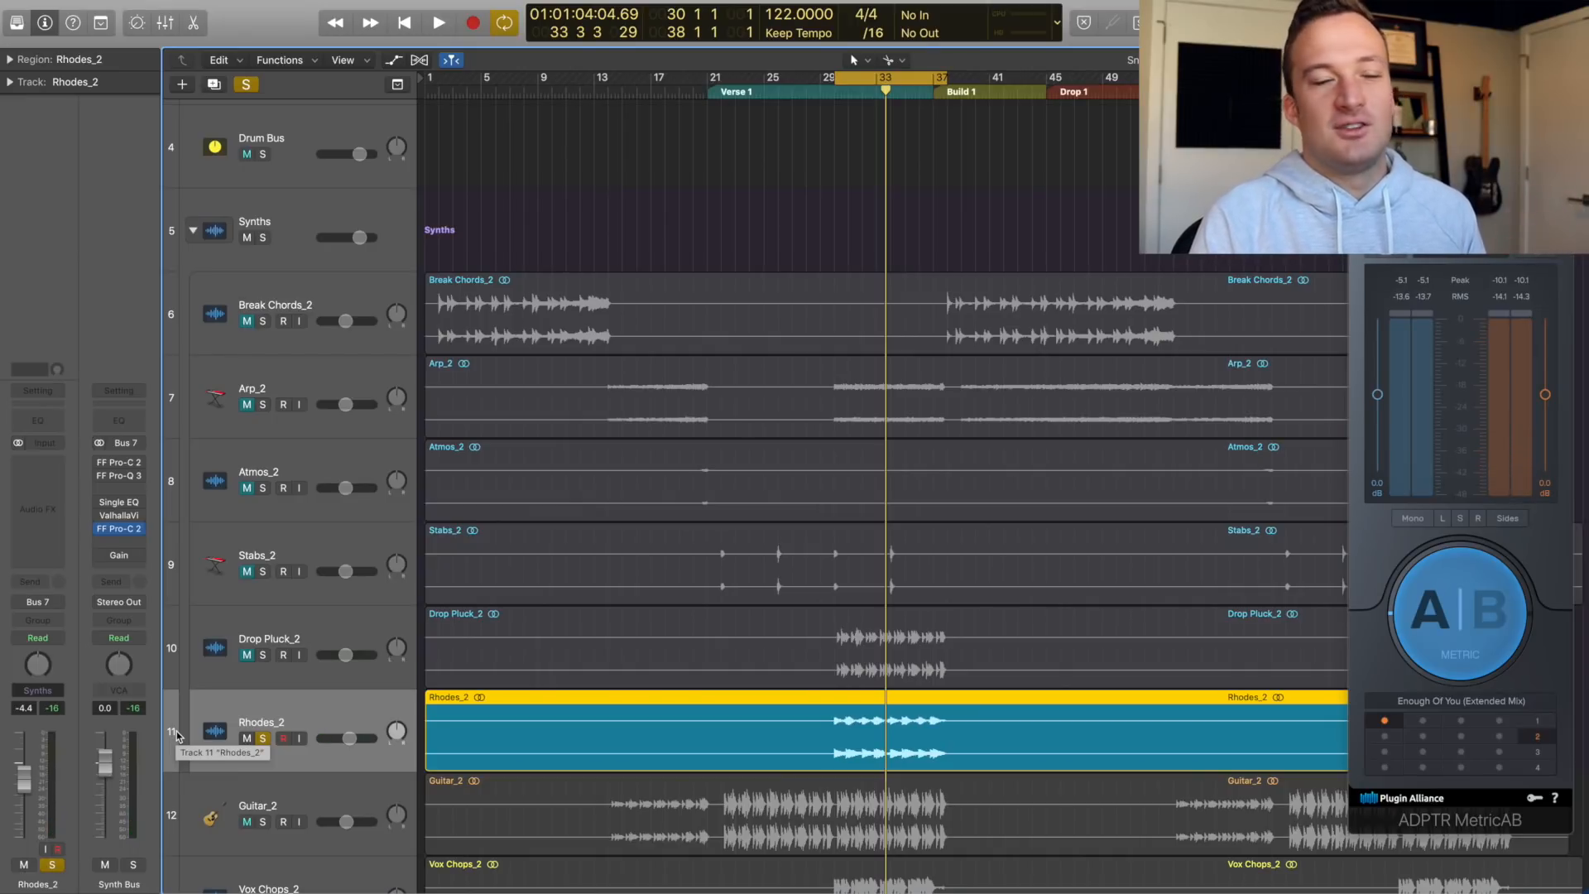
pyautogui.click(262, 739)
pyautogui.press('space')
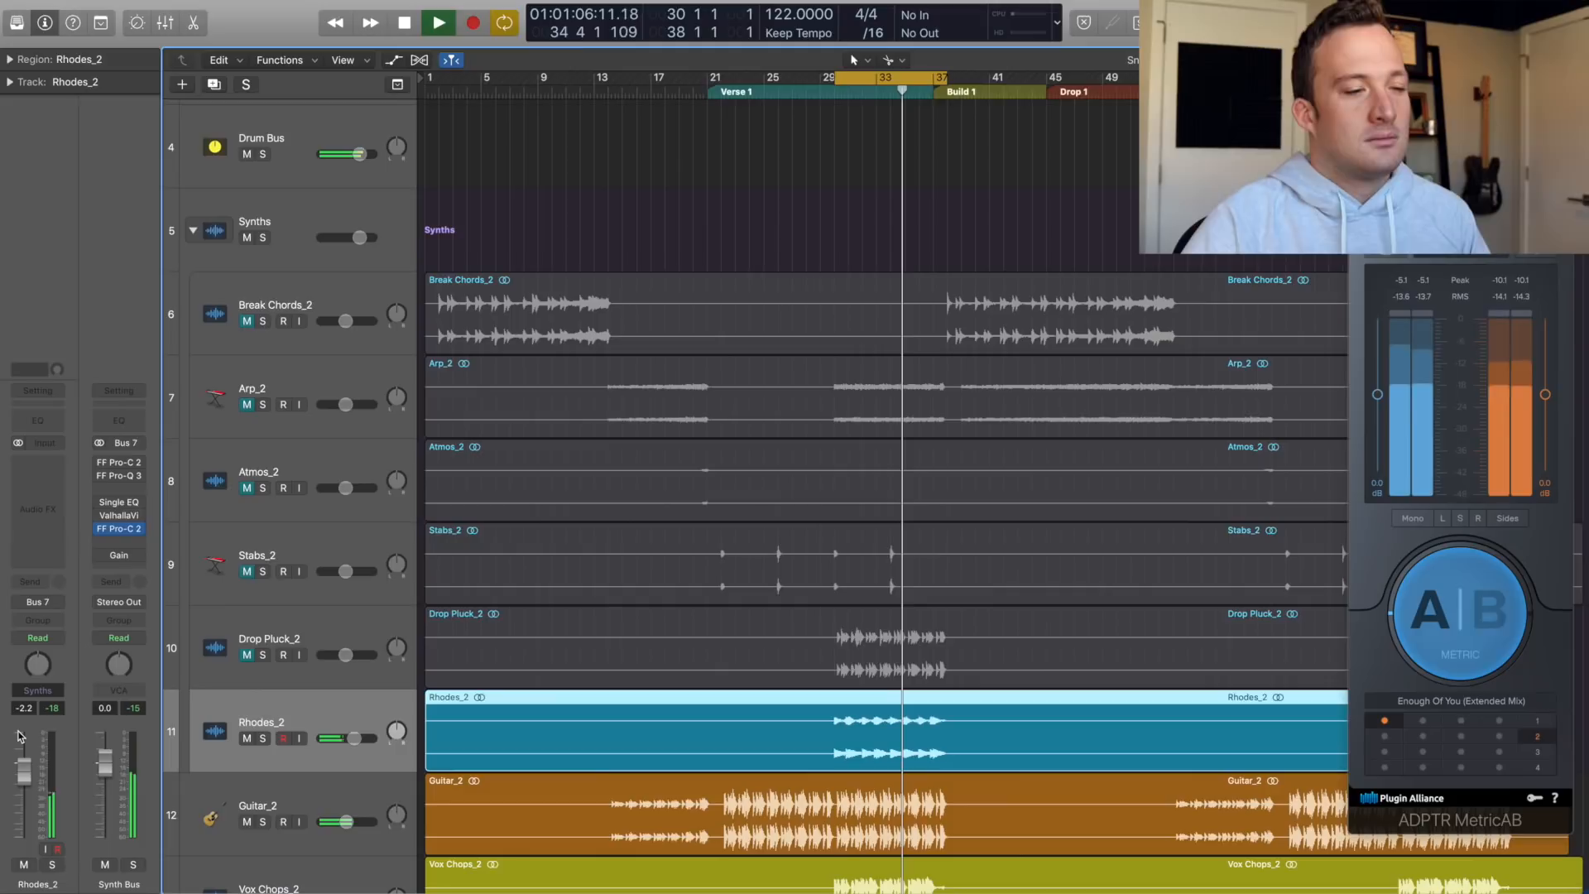
pyautogui.moveTo(24, 770); pyautogui.dragTo(25, 780)
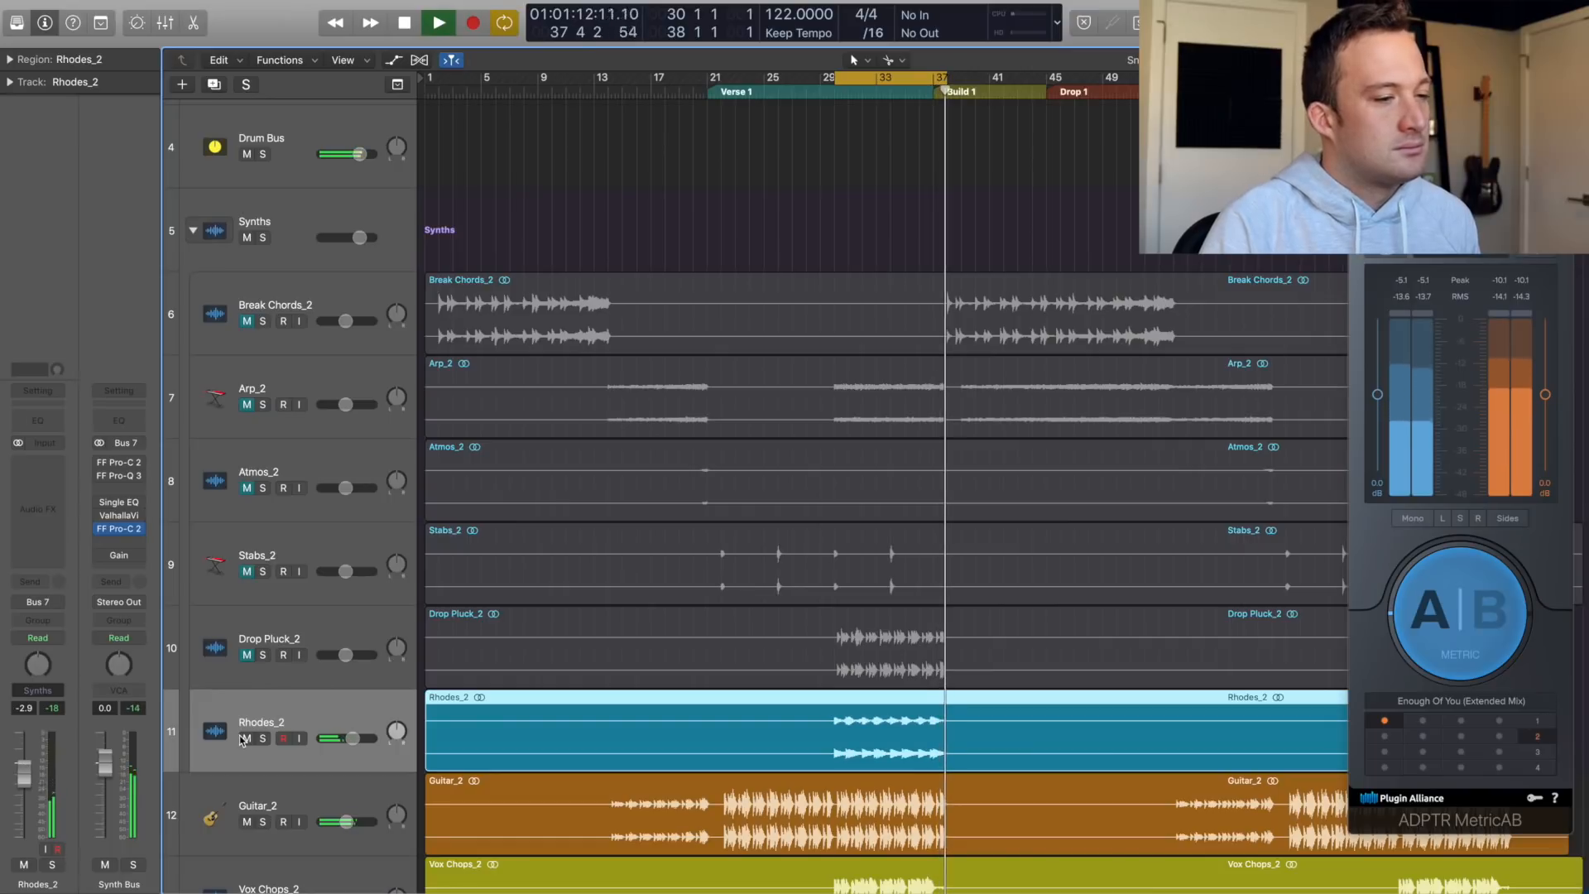
# - Compare the mix with Rhodes_2 muted and unmuted during playback, and trim its level to -3.2 dB
pyautogui.click(246, 739)
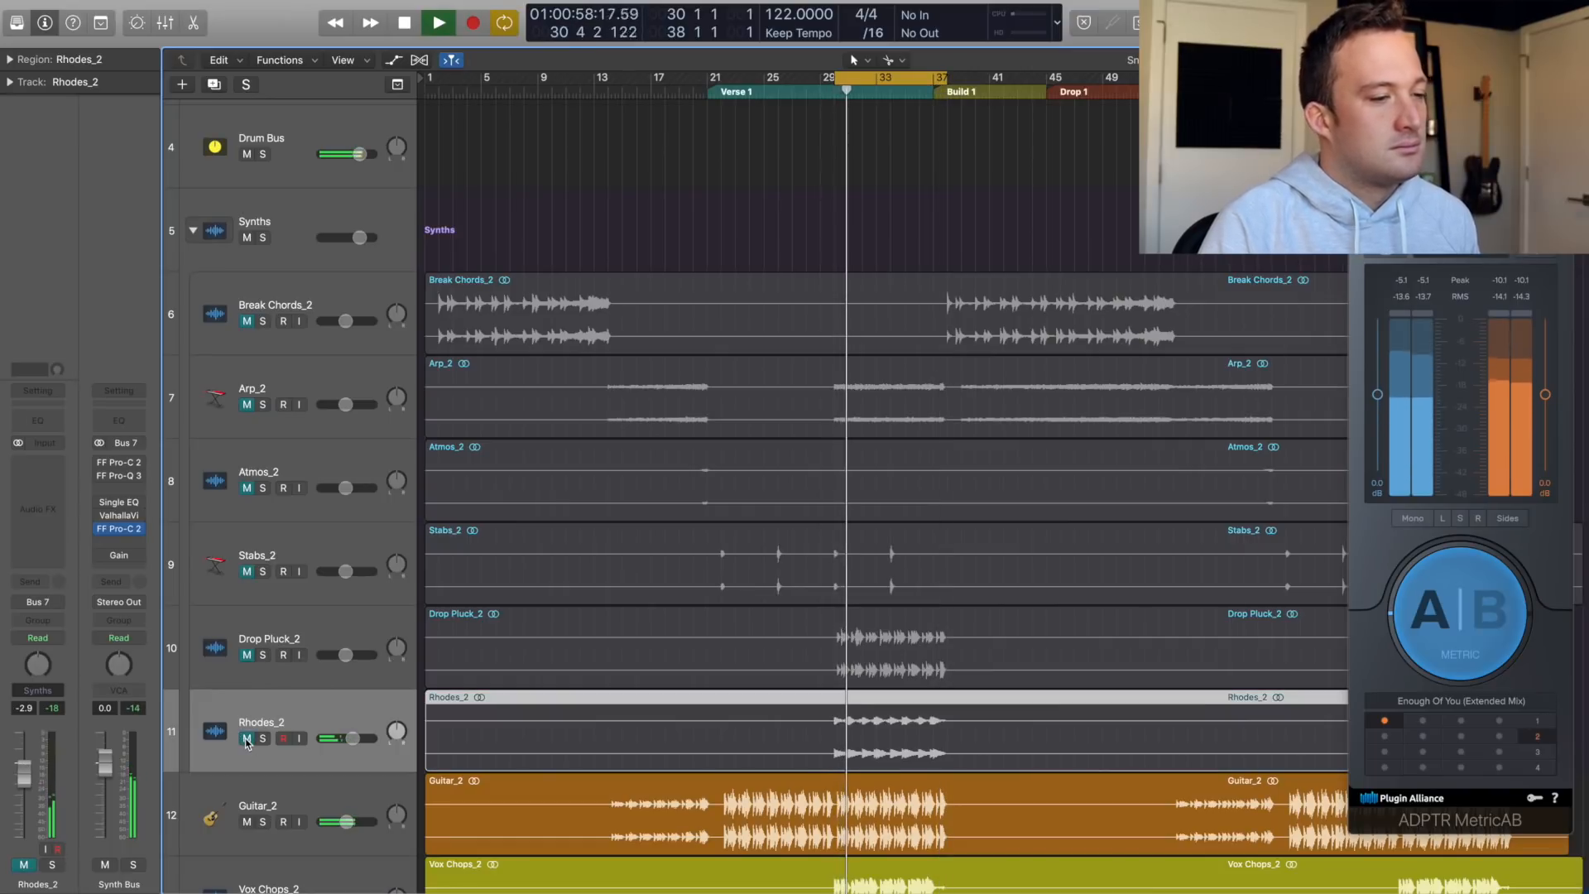
pyautogui.click(245, 739)
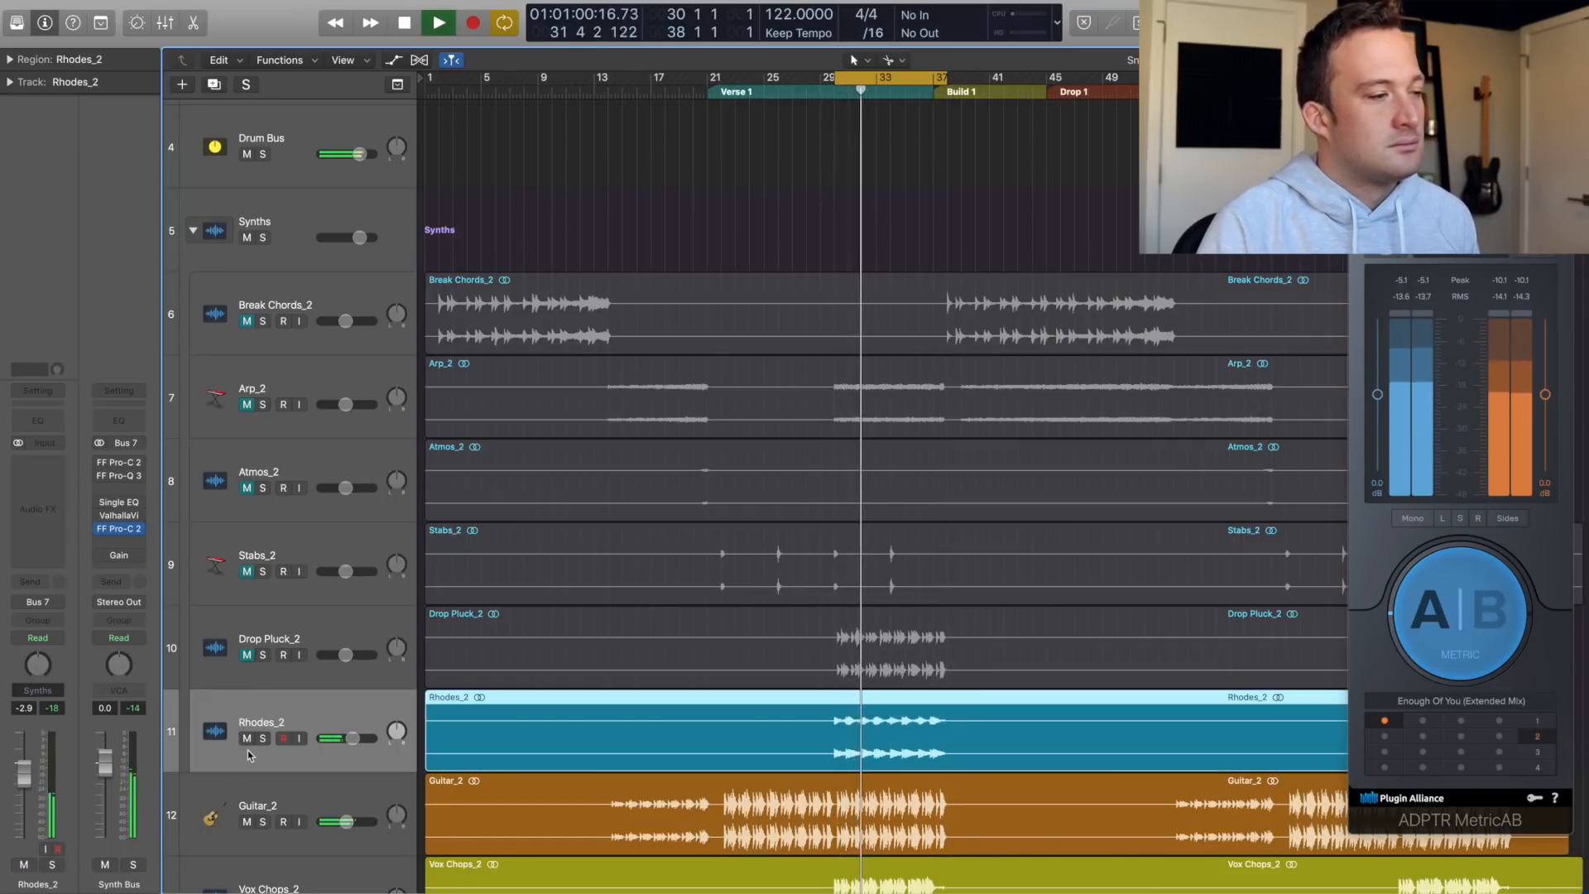
pyautogui.press('space')
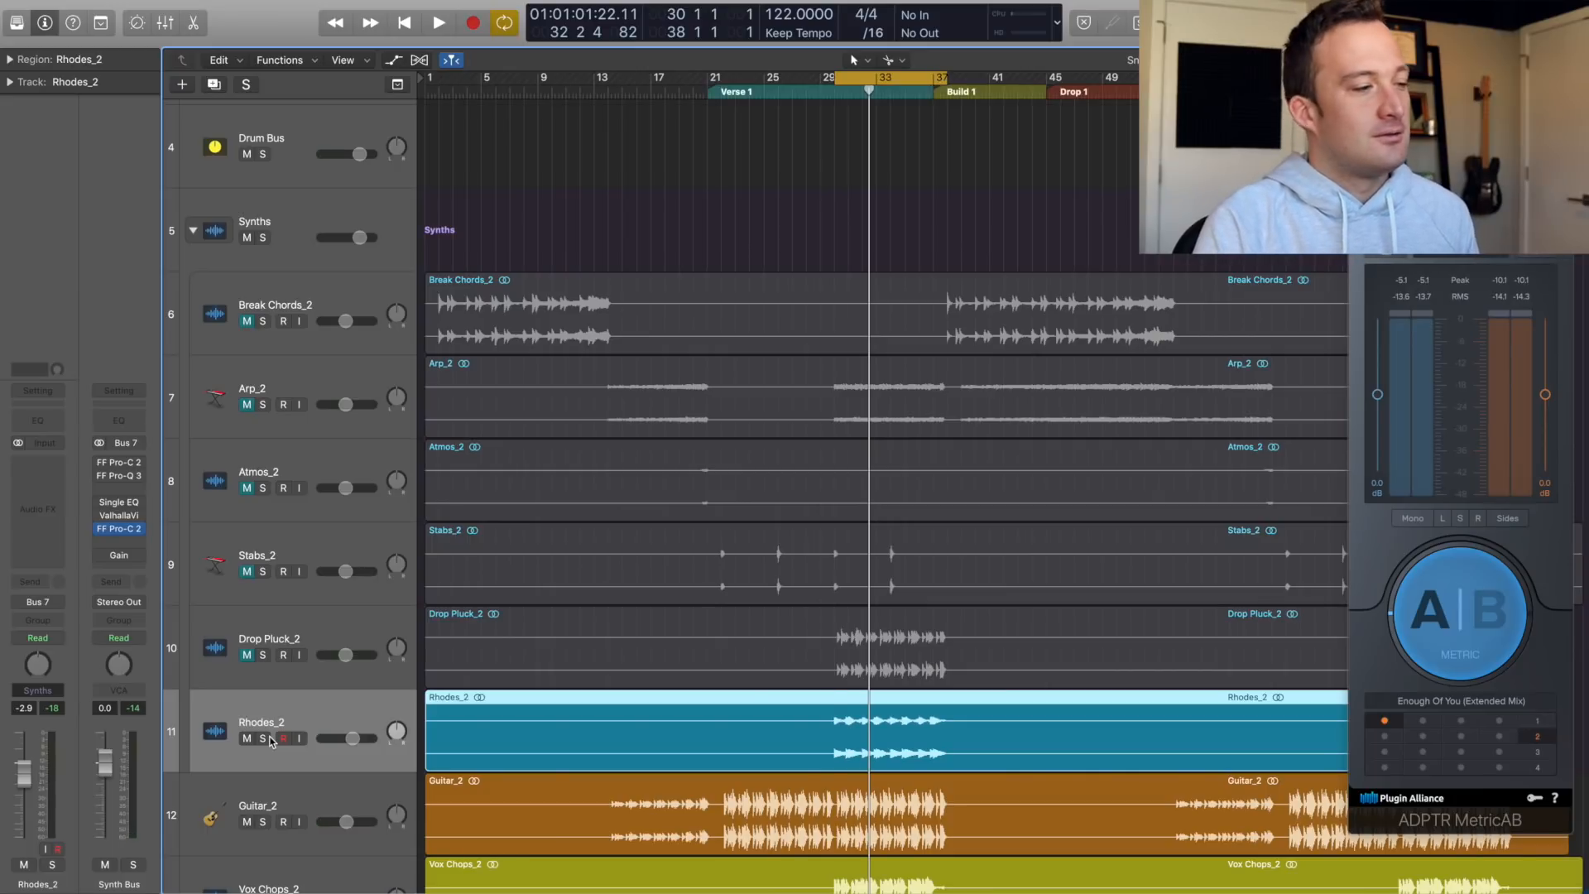
pyautogui.press('space')
pyautogui.click(246, 739)
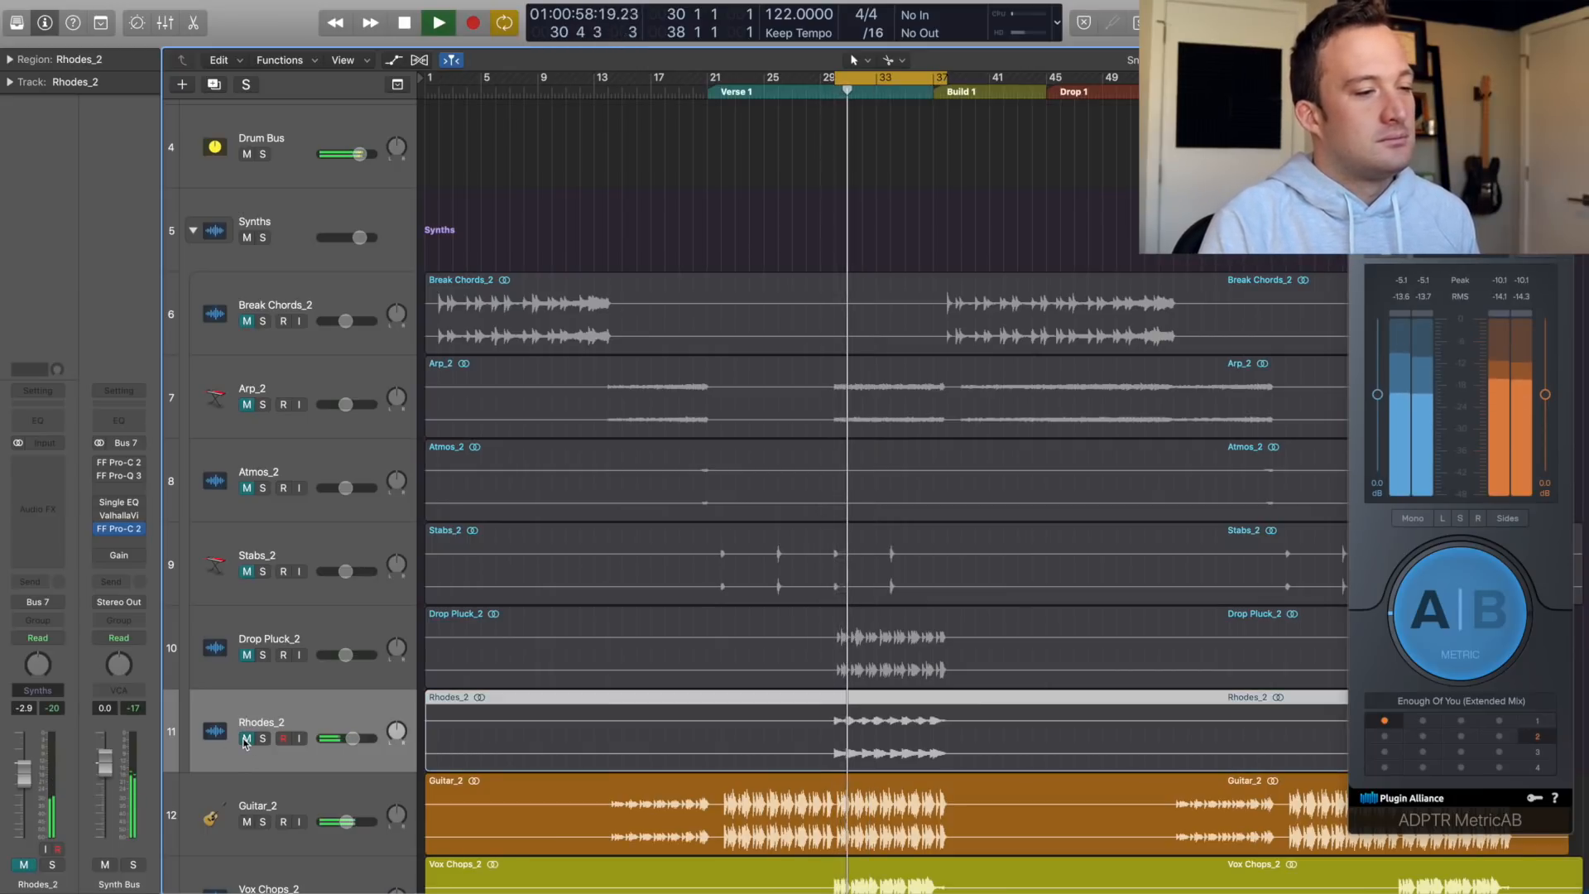
pyautogui.click(246, 738)
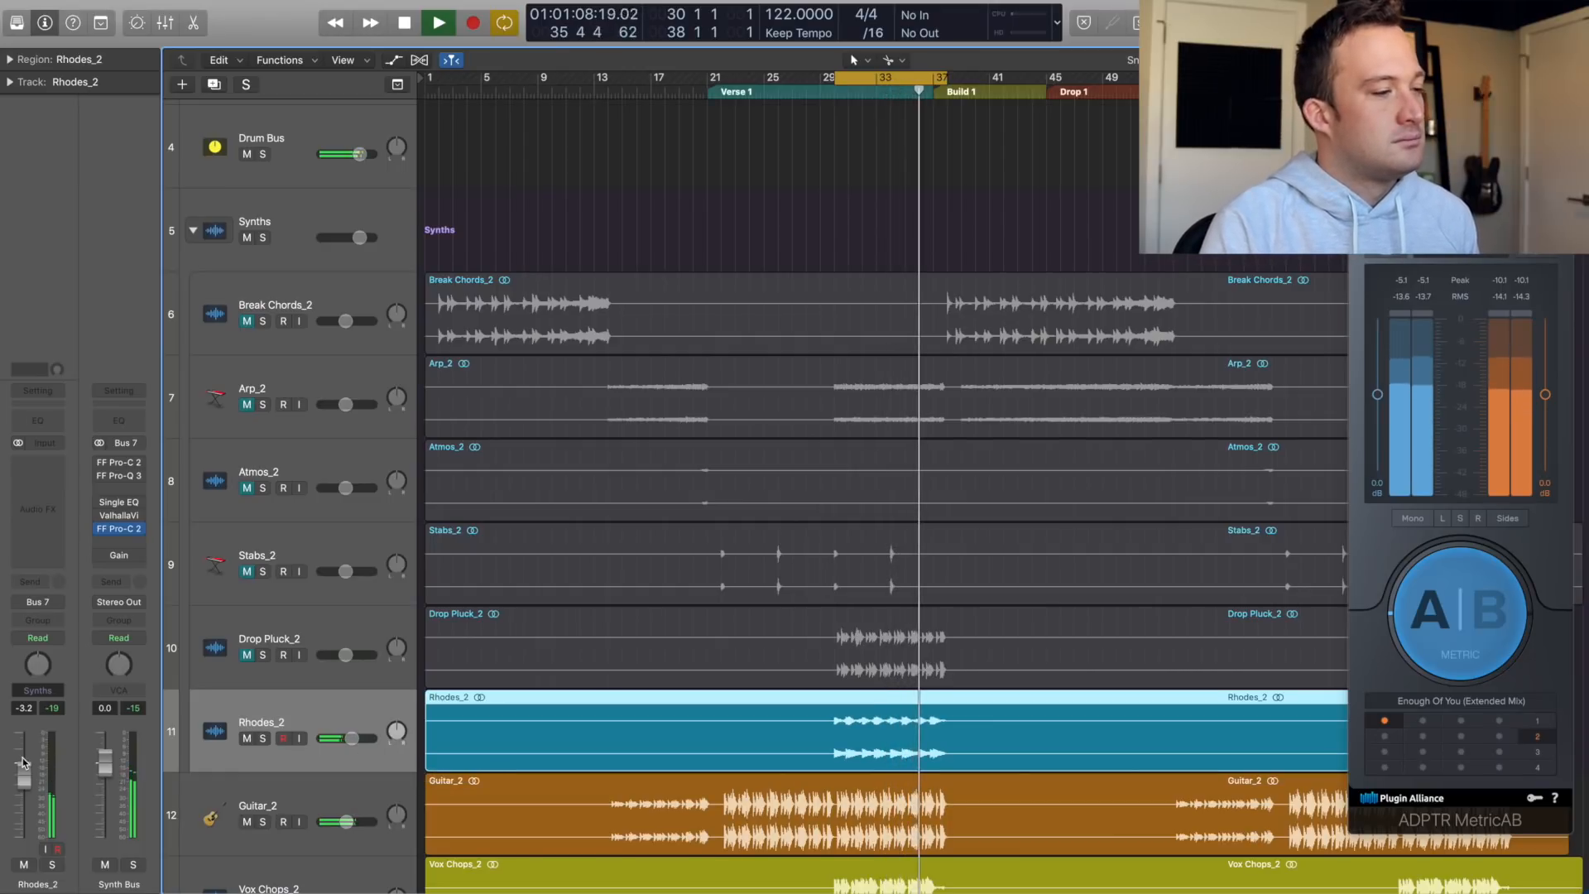
# - Solo Drop Pluck_2 and send it to the Short Verb on Bus 12 at about -4.7 dB during playback
pyautogui.click(268, 629)
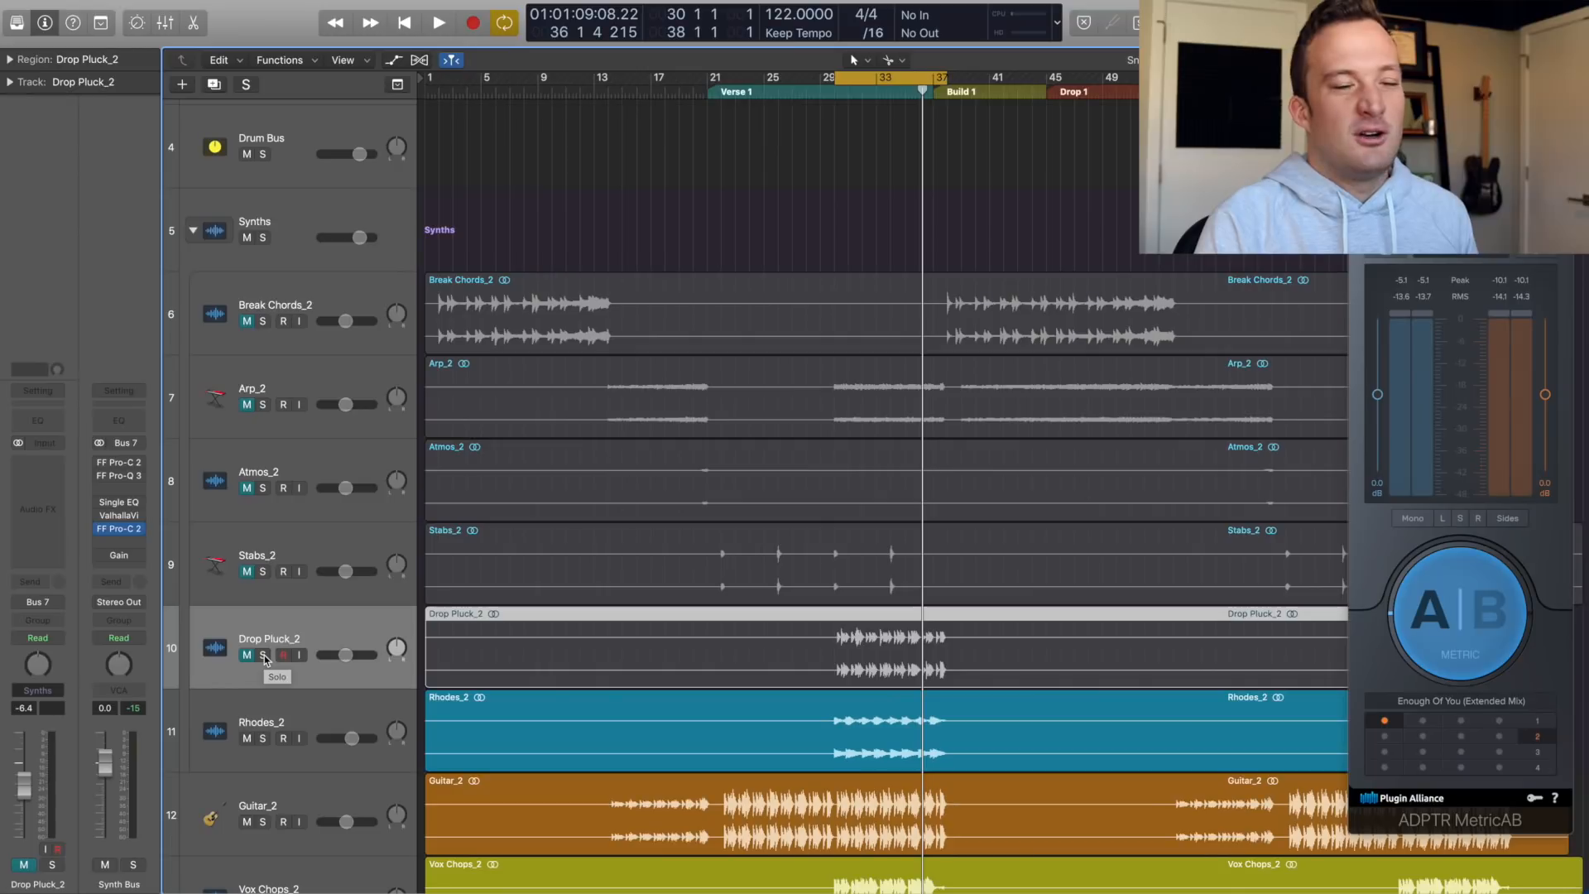
pyautogui.click(263, 655)
pyautogui.press('space')
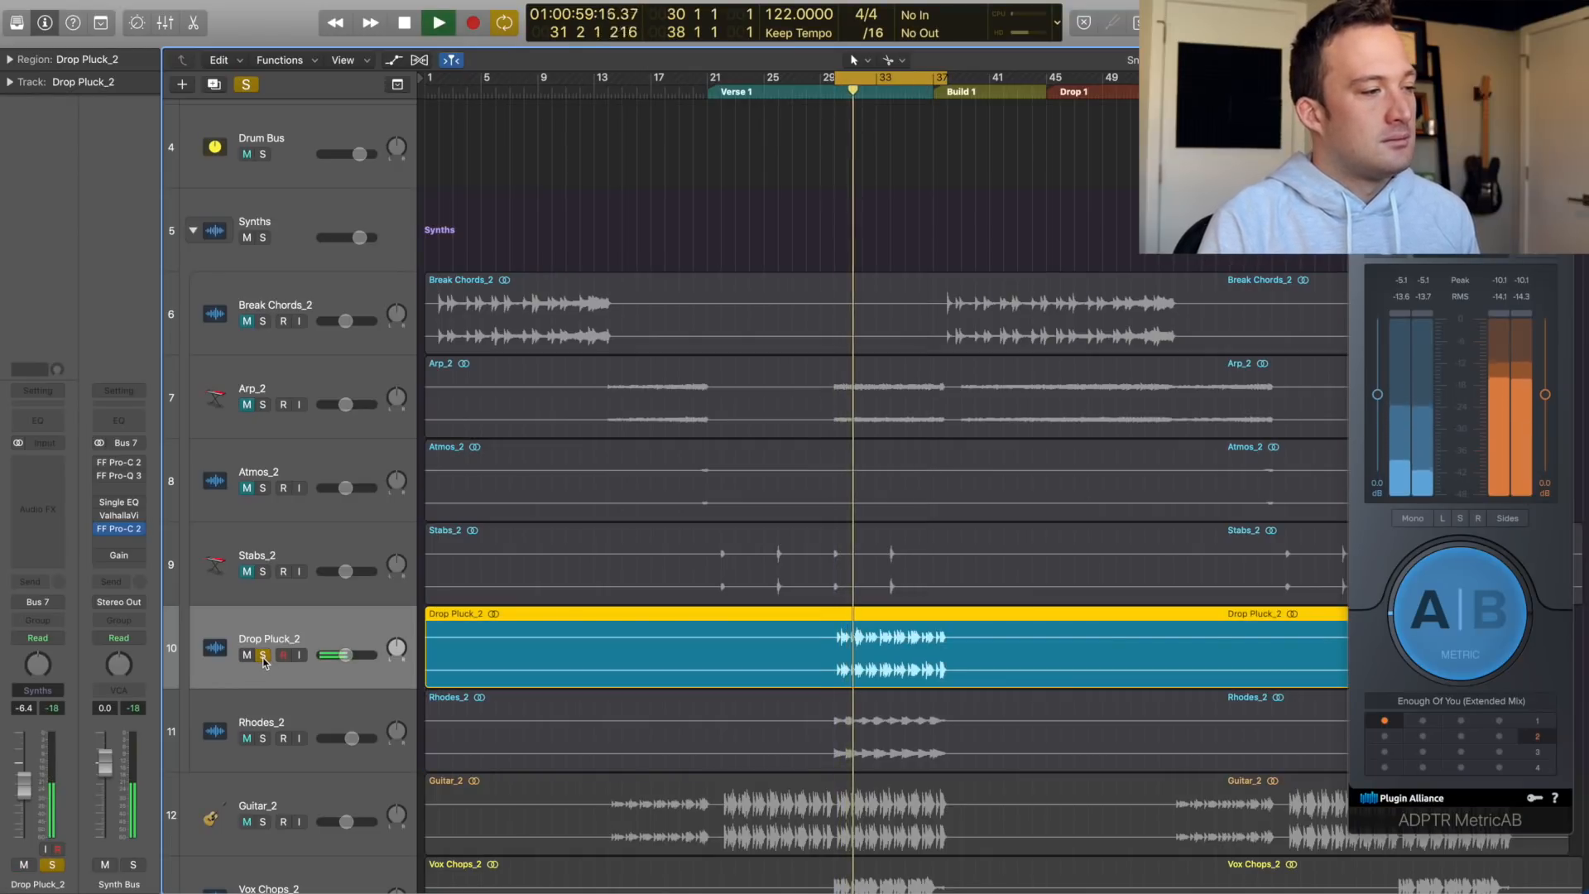
pyautogui.click(37, 582)
pyautogui.moveTo(60, 674)
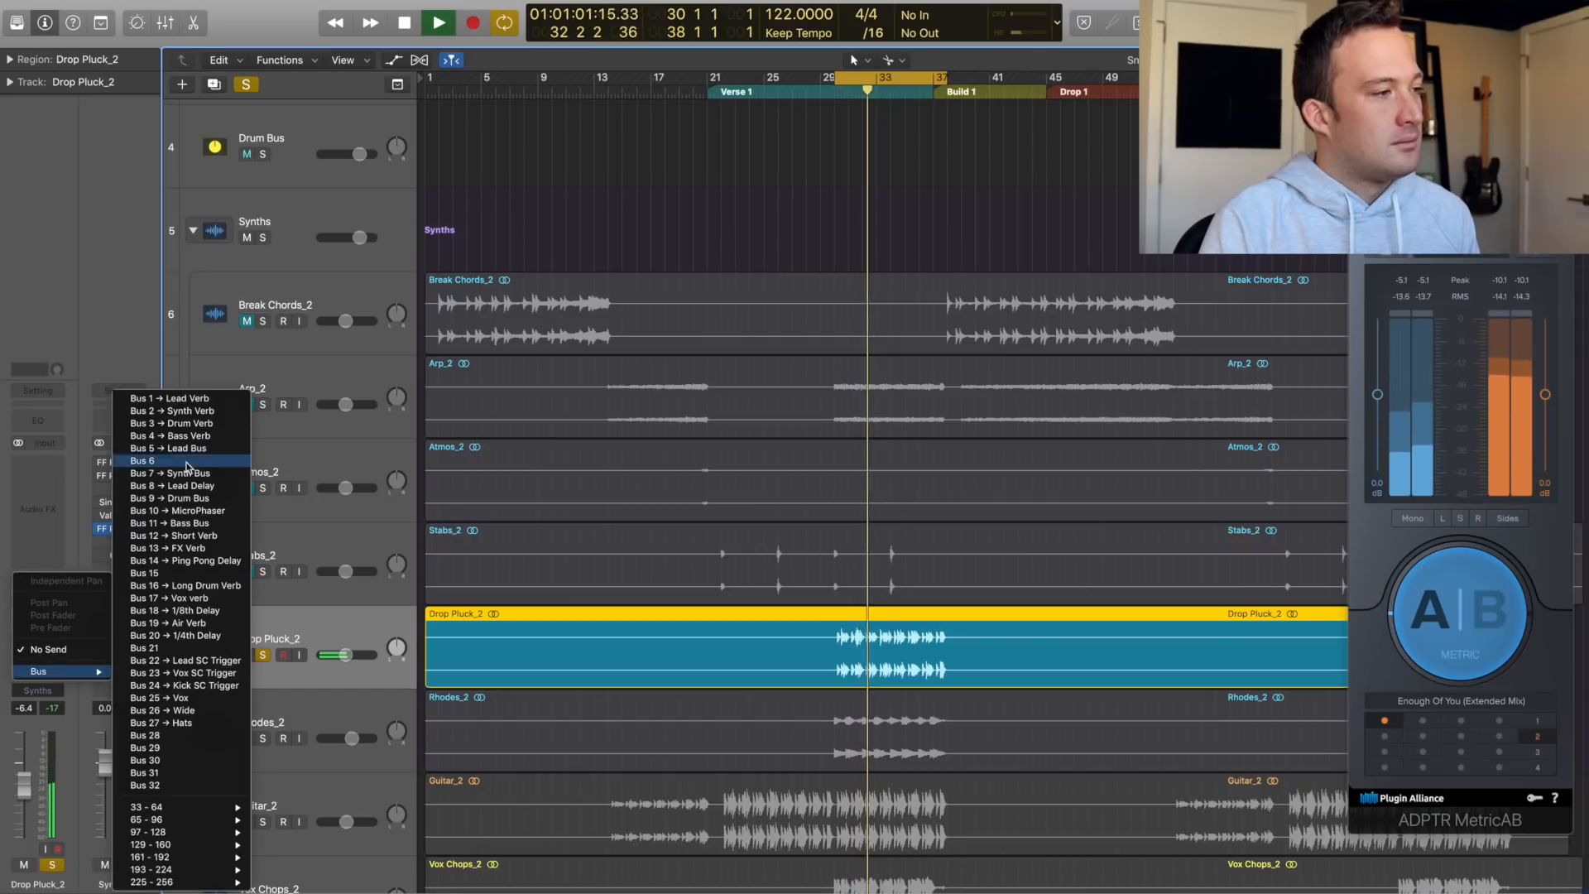
pyautogui.click(140, 538)
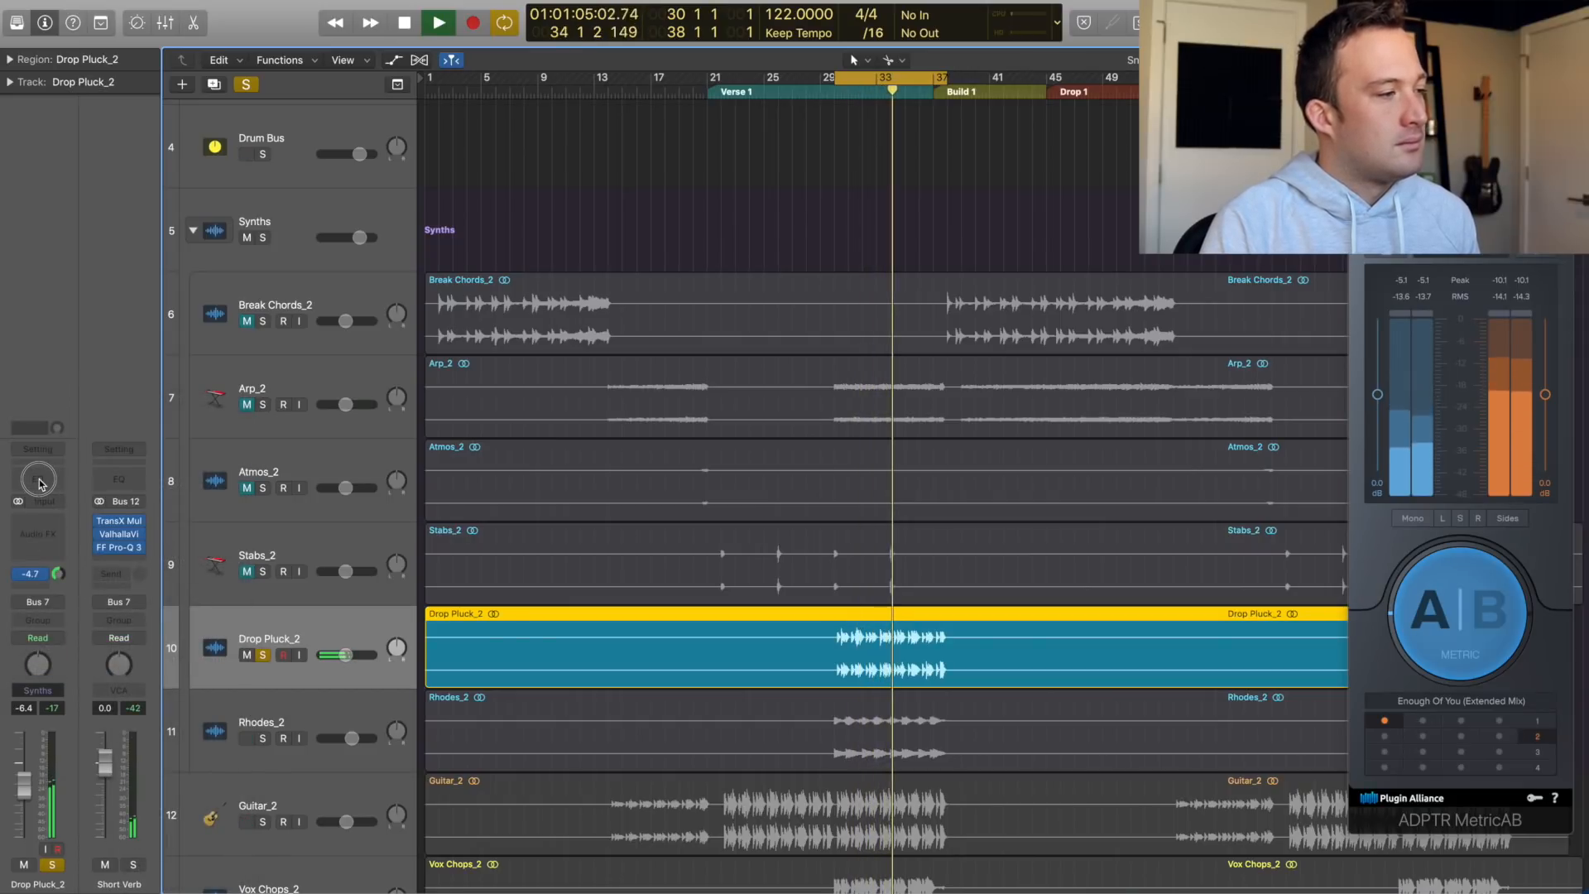
pyautogui.moveTo(60, 571); pyautogui.dragTo(59, 568)
# - Insert EchoBoy Jr. on Drop Pluck_2 and adjust its echo settings and mix by ear
pyautogui.click(37, 571)
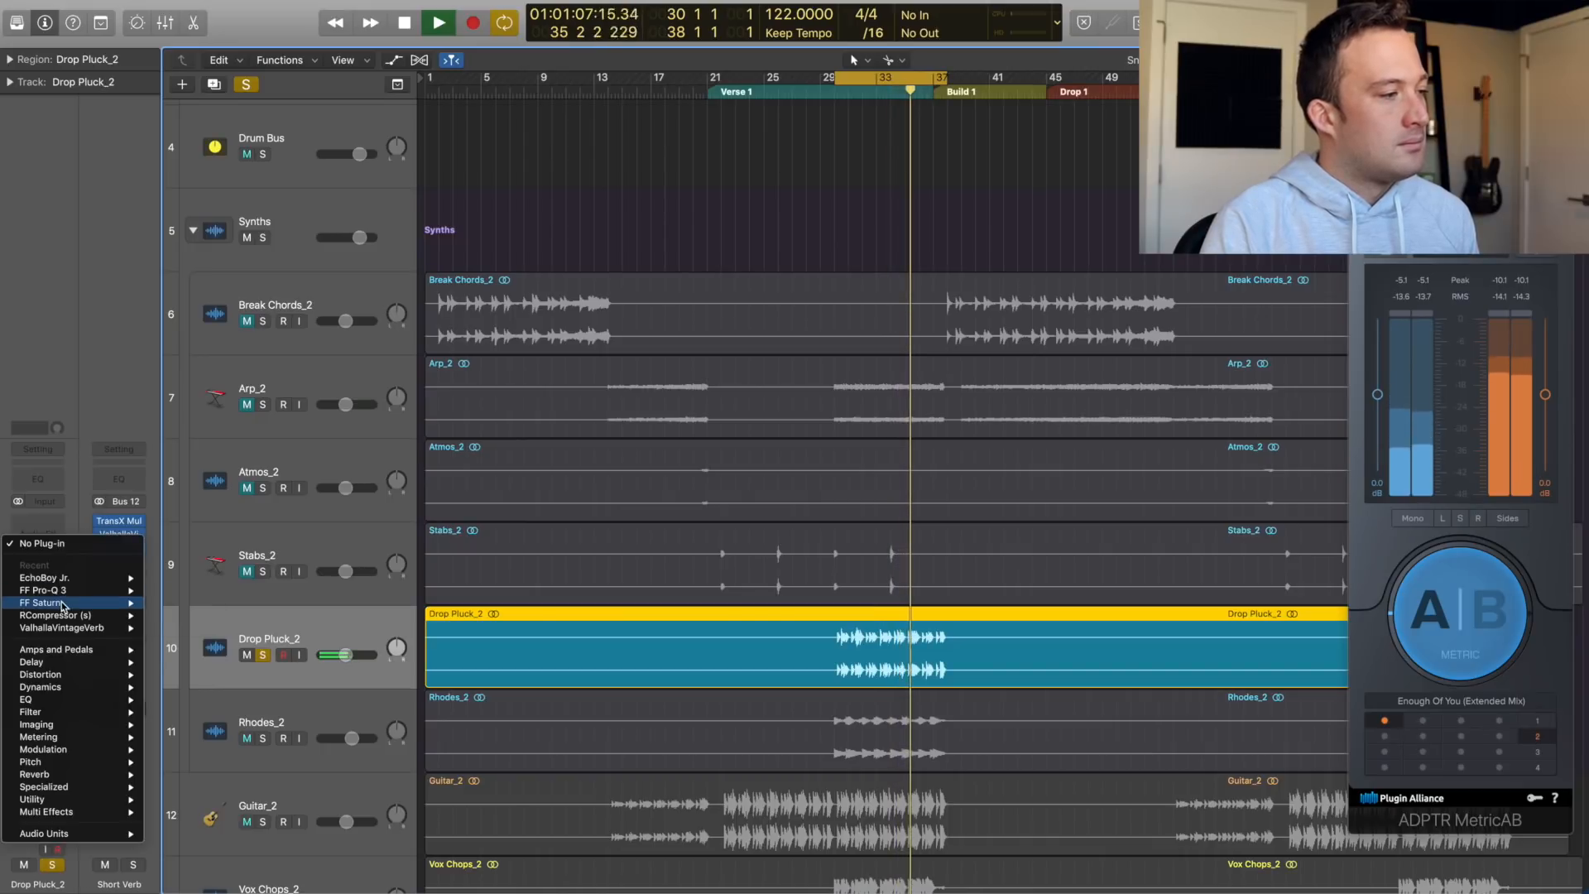
pyautogui.moveTo(100, 571)
pyautogui.click(177, 579)
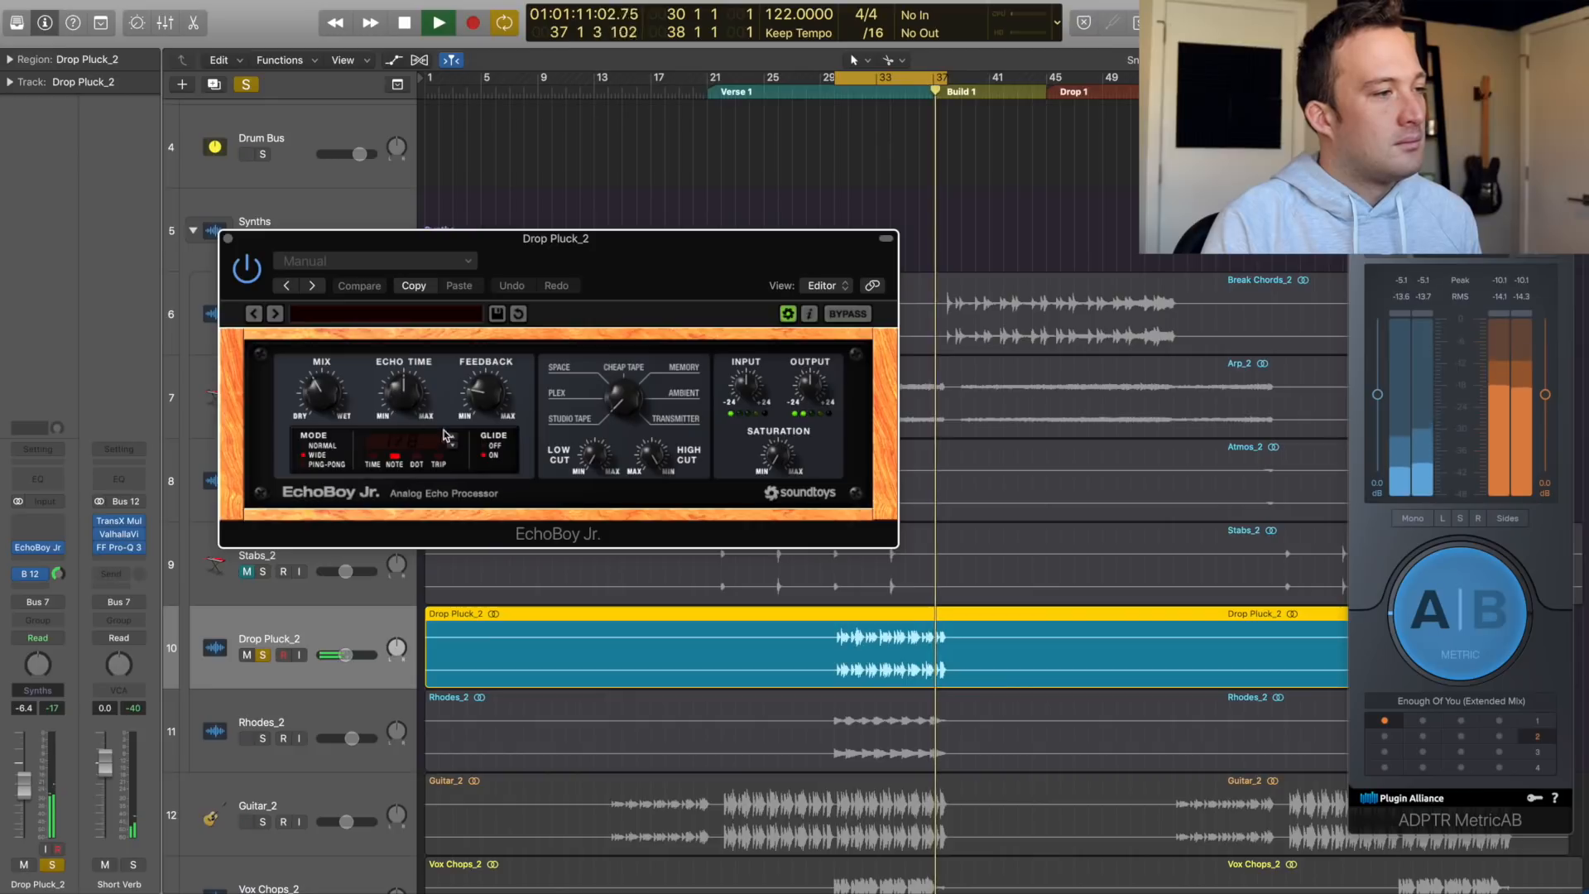
pyautogui.click(494, 446)
pyautogui.moveTo(611, 411); pyautogui.dragTo(611, 338)
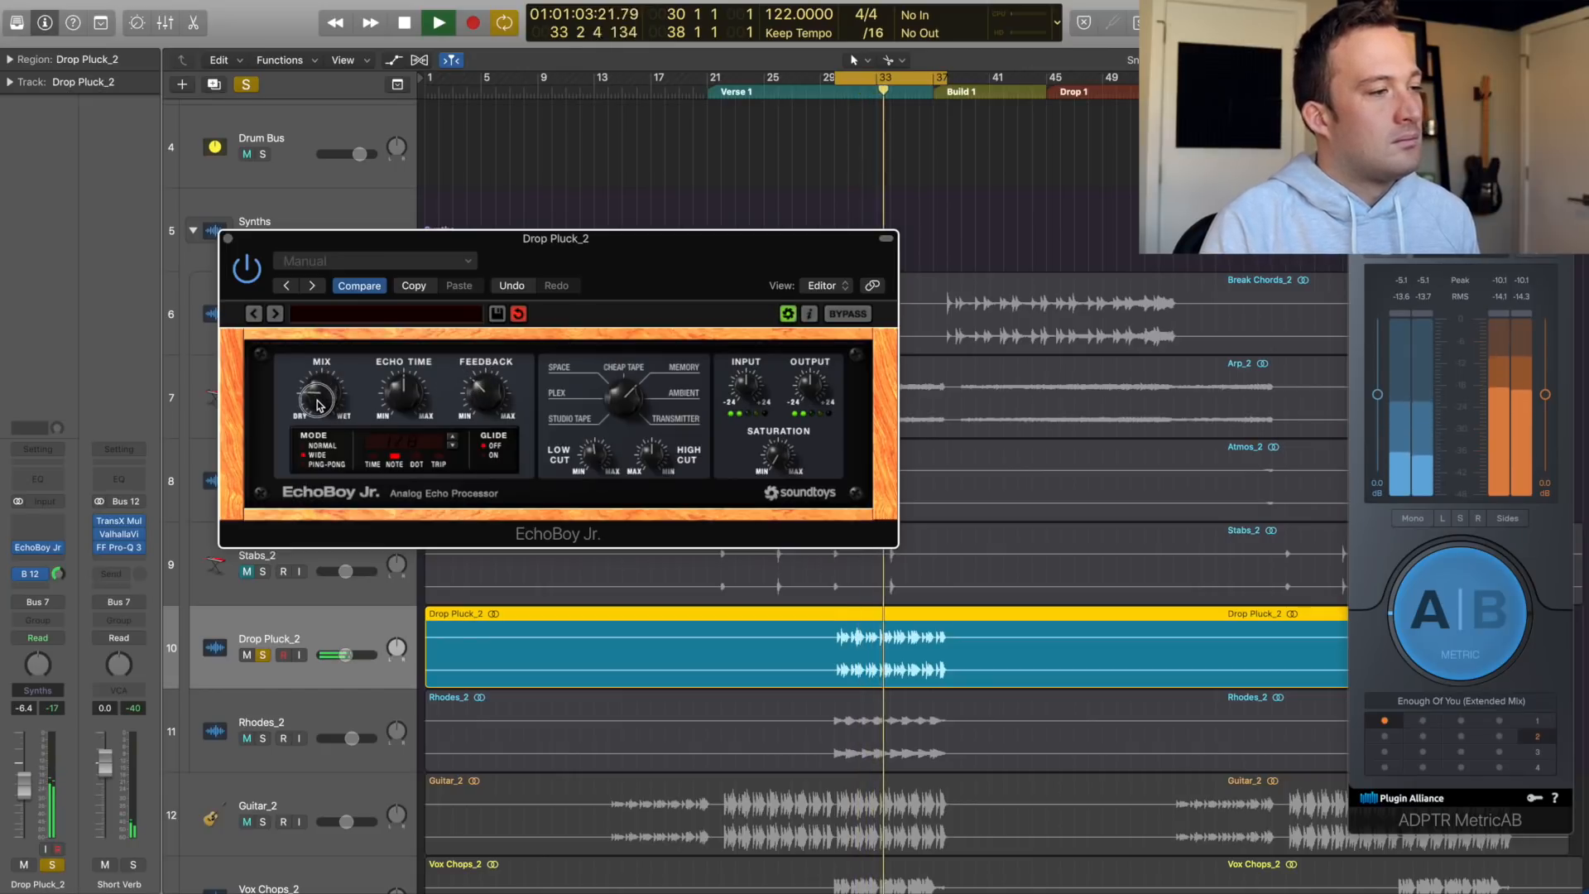
pyautogui.click(228, 239)
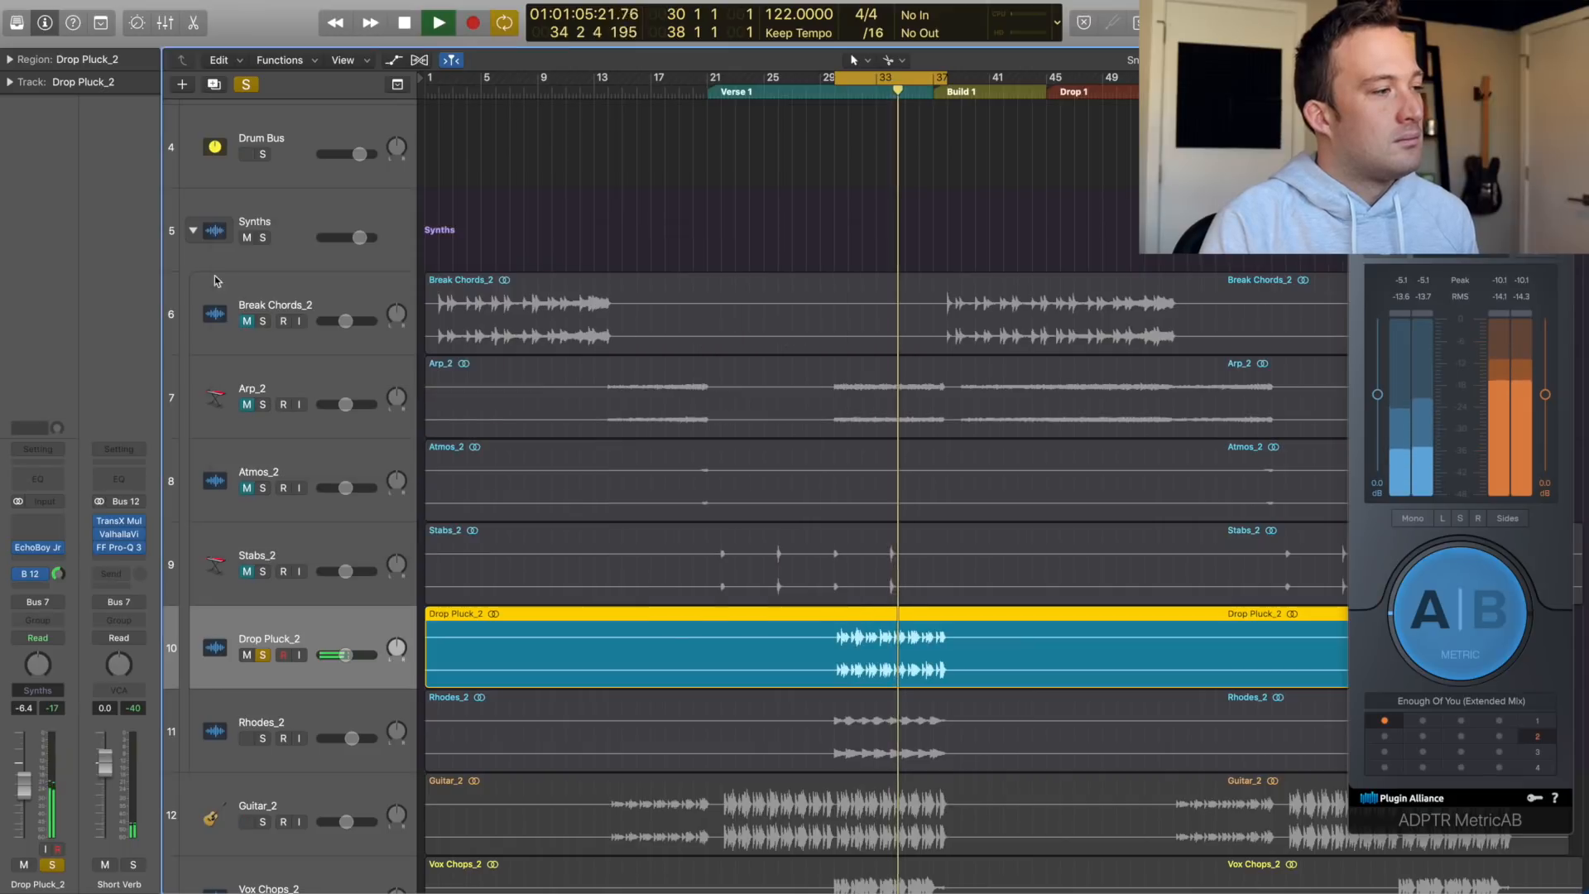
# - Insert Pro-Q 3 before the echo on Drop Pluck_2 and cut about 3 dB with a wide bell near 205 Hz
pyautogui.click(37, 532)
pyautogui.moveTo(82, 576)
pyautogui.click(174, 580)
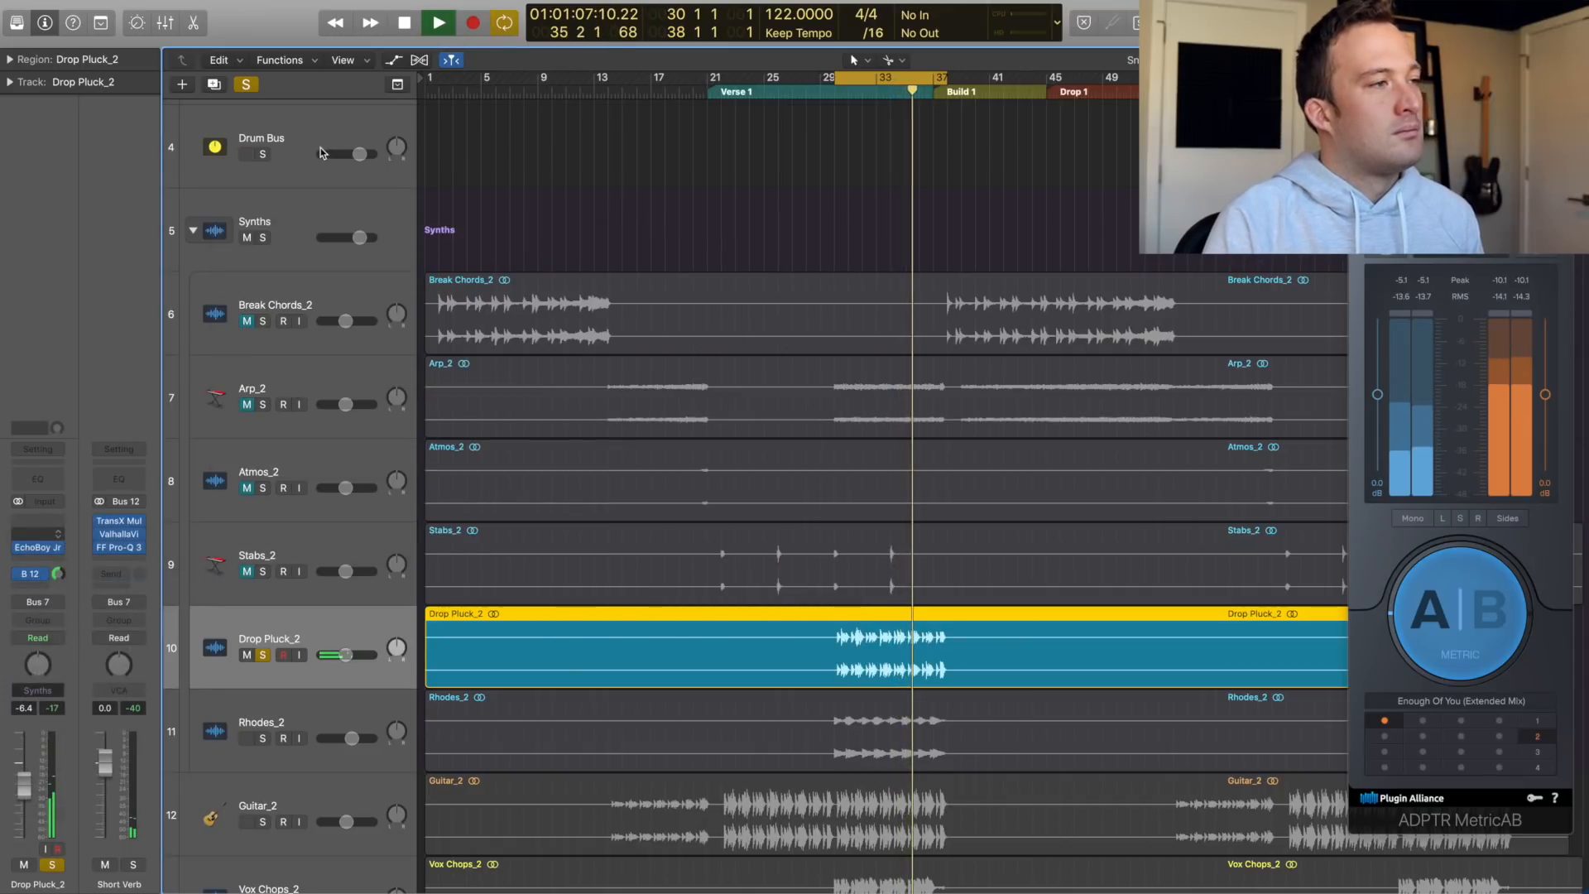
pyautogui.moveTo(331, 8); pyautogui.dragTo(579, 163)
pyautogui.moveTo(501, 383); pyautogui.dragTo(506, 411)
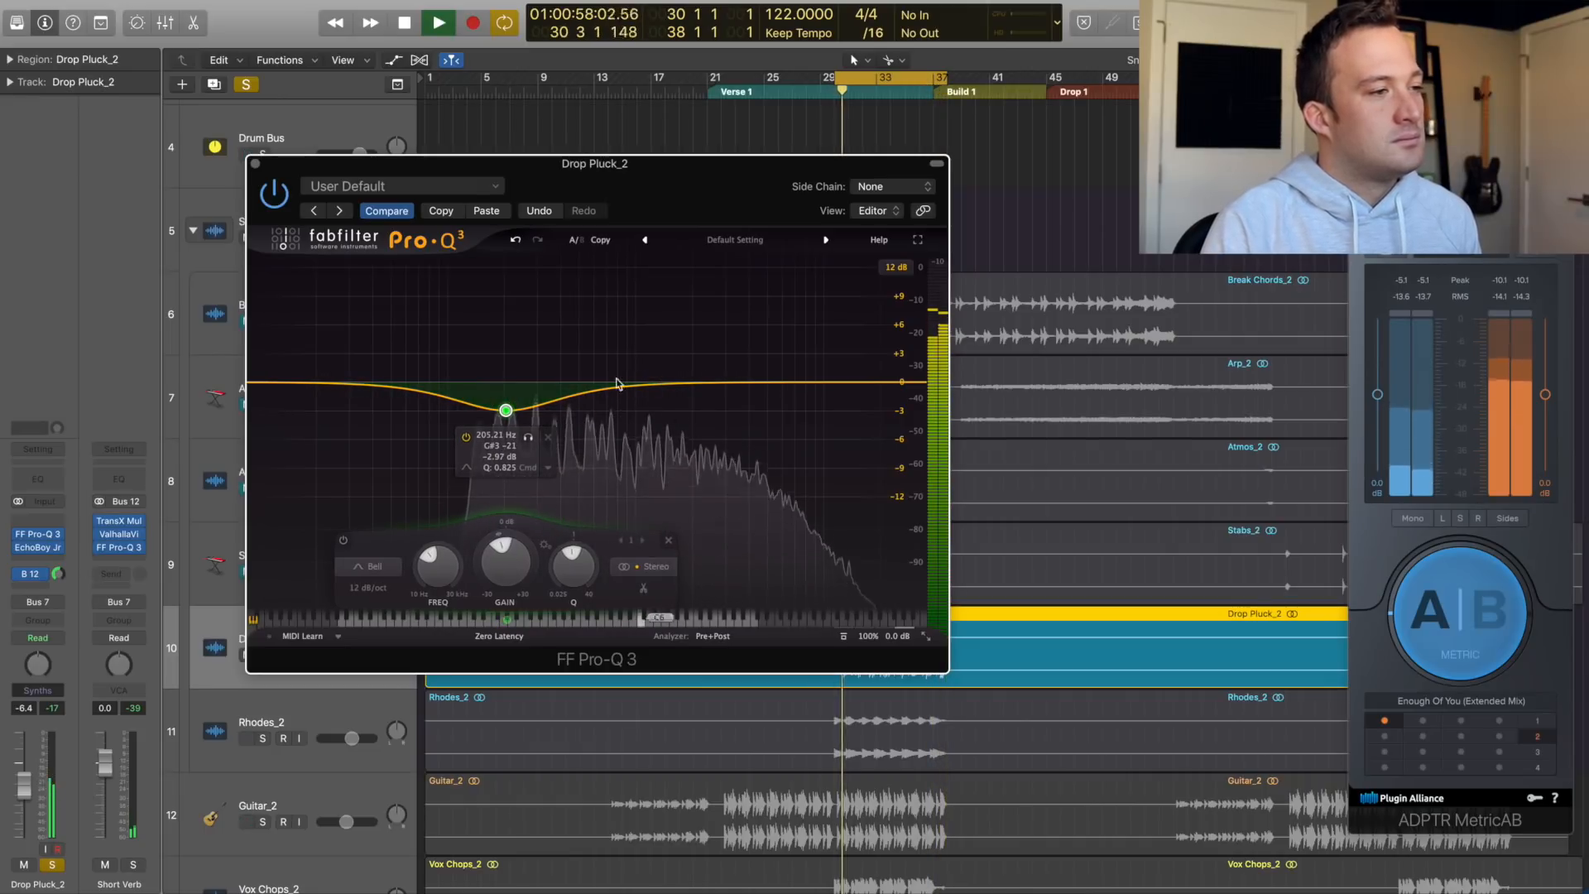
pyautogui.click(254, 164)
pyautogui.press('space')
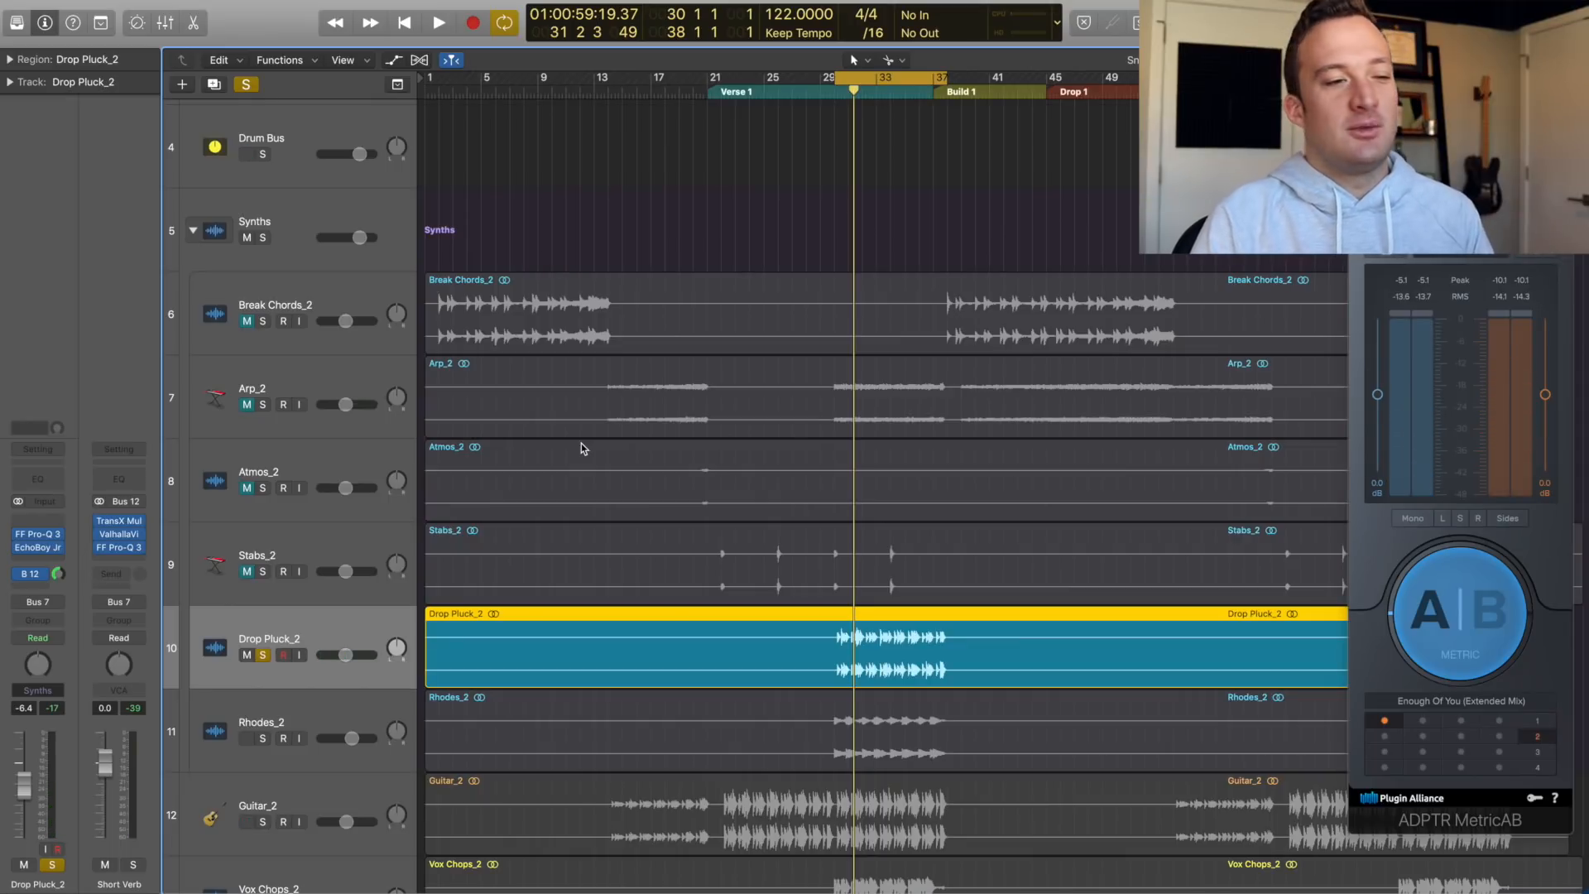
# - Set Drop Pluck_2's level to -5.3 dB against the soloed Guitar_2 and check it in the full mix
pyautogui.scroll(-3, 581, 444)
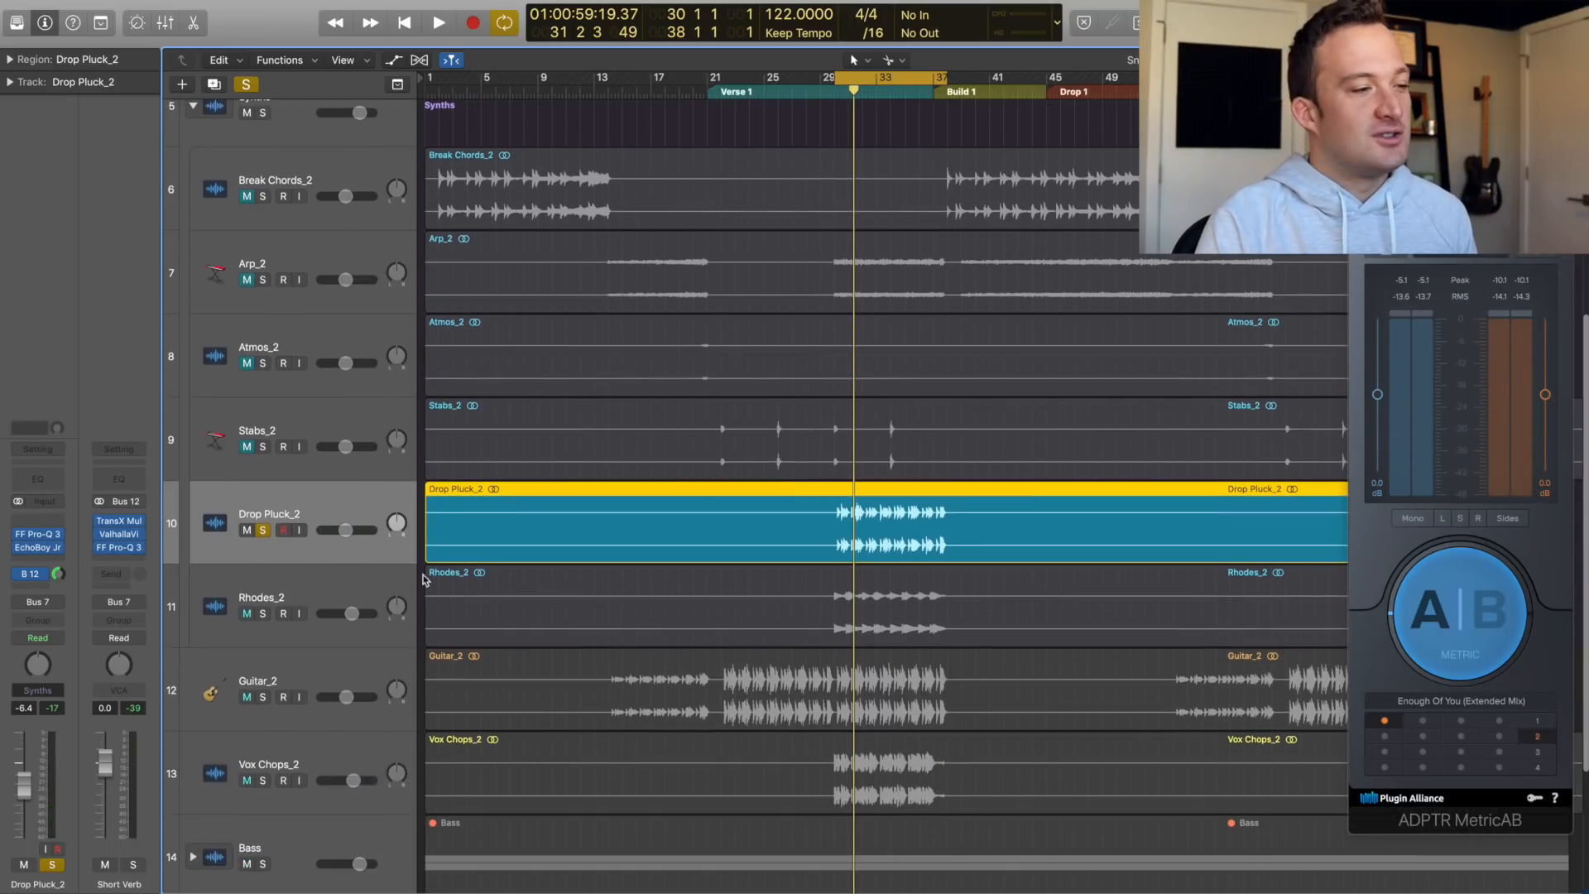
pyautogui.click(259, 699)
pyautogui.press('space')
pyautogui.moveTo(28, 800)
pyautogui.mouseDown()
pyautogui.moveTo(26, 768)
pyautogui.moveTo(26, 782)
pyautogui.mouseUp()
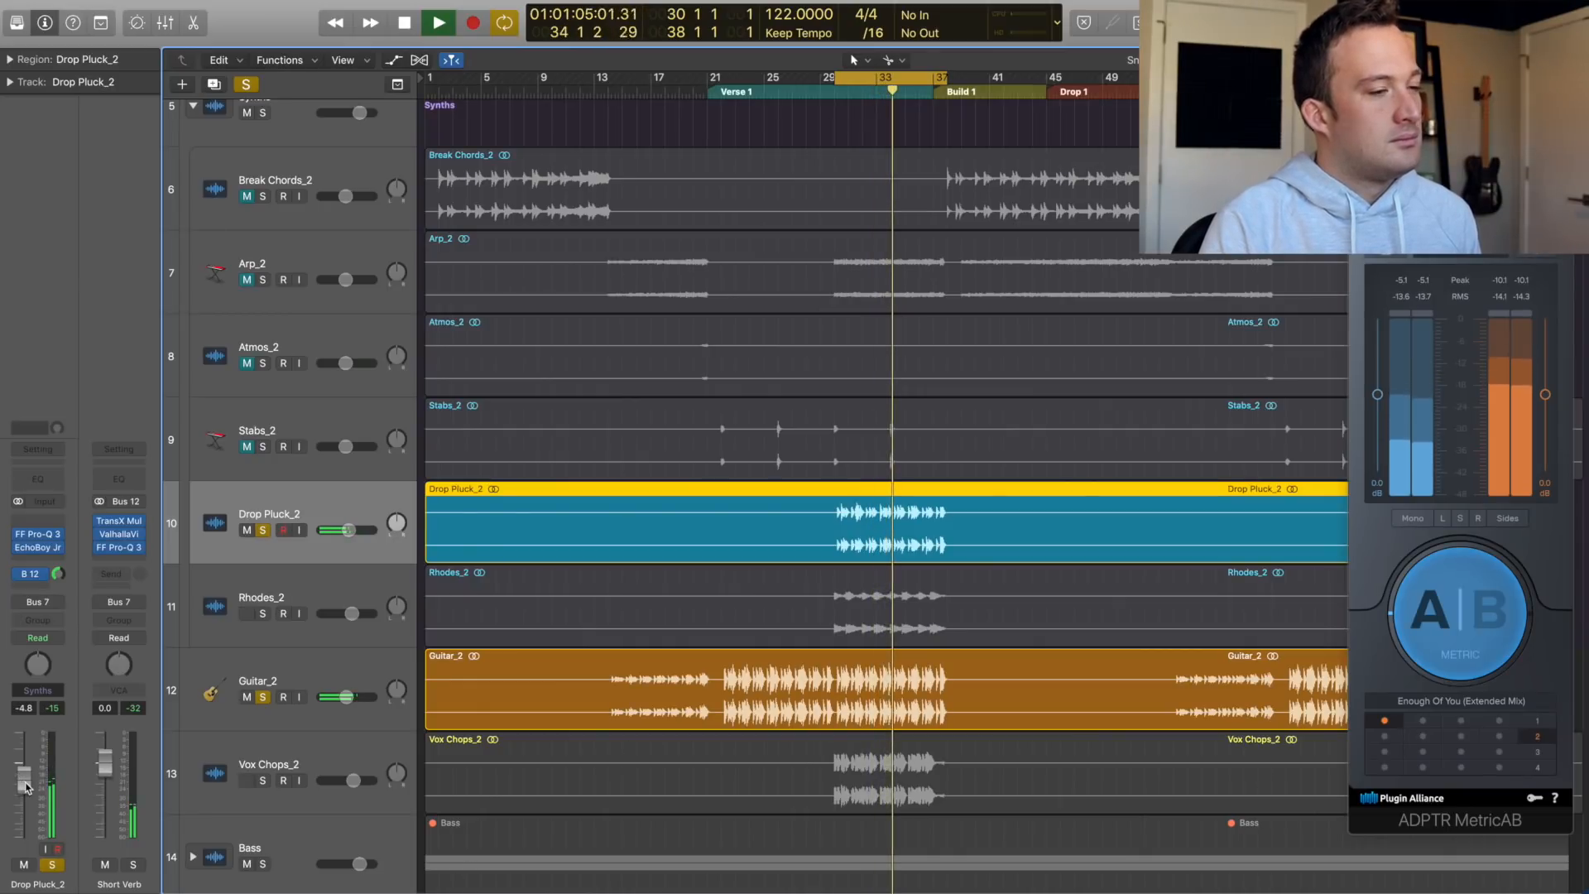
pyautogui.click(263, 531)
pyautogui.click(263, 530)
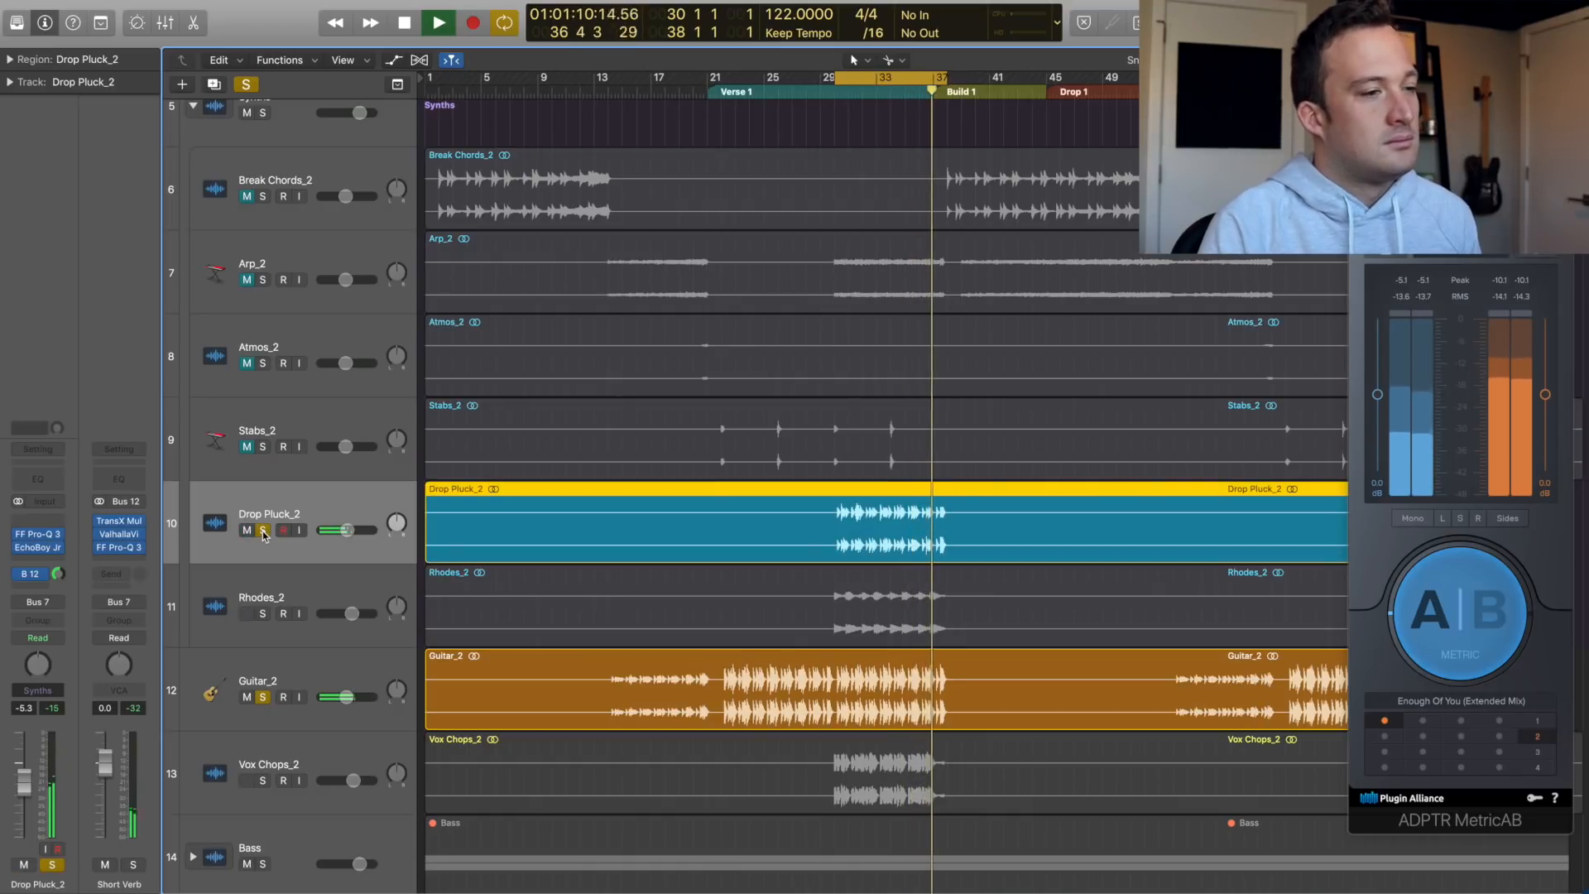
pyautogui.click(263, 531)
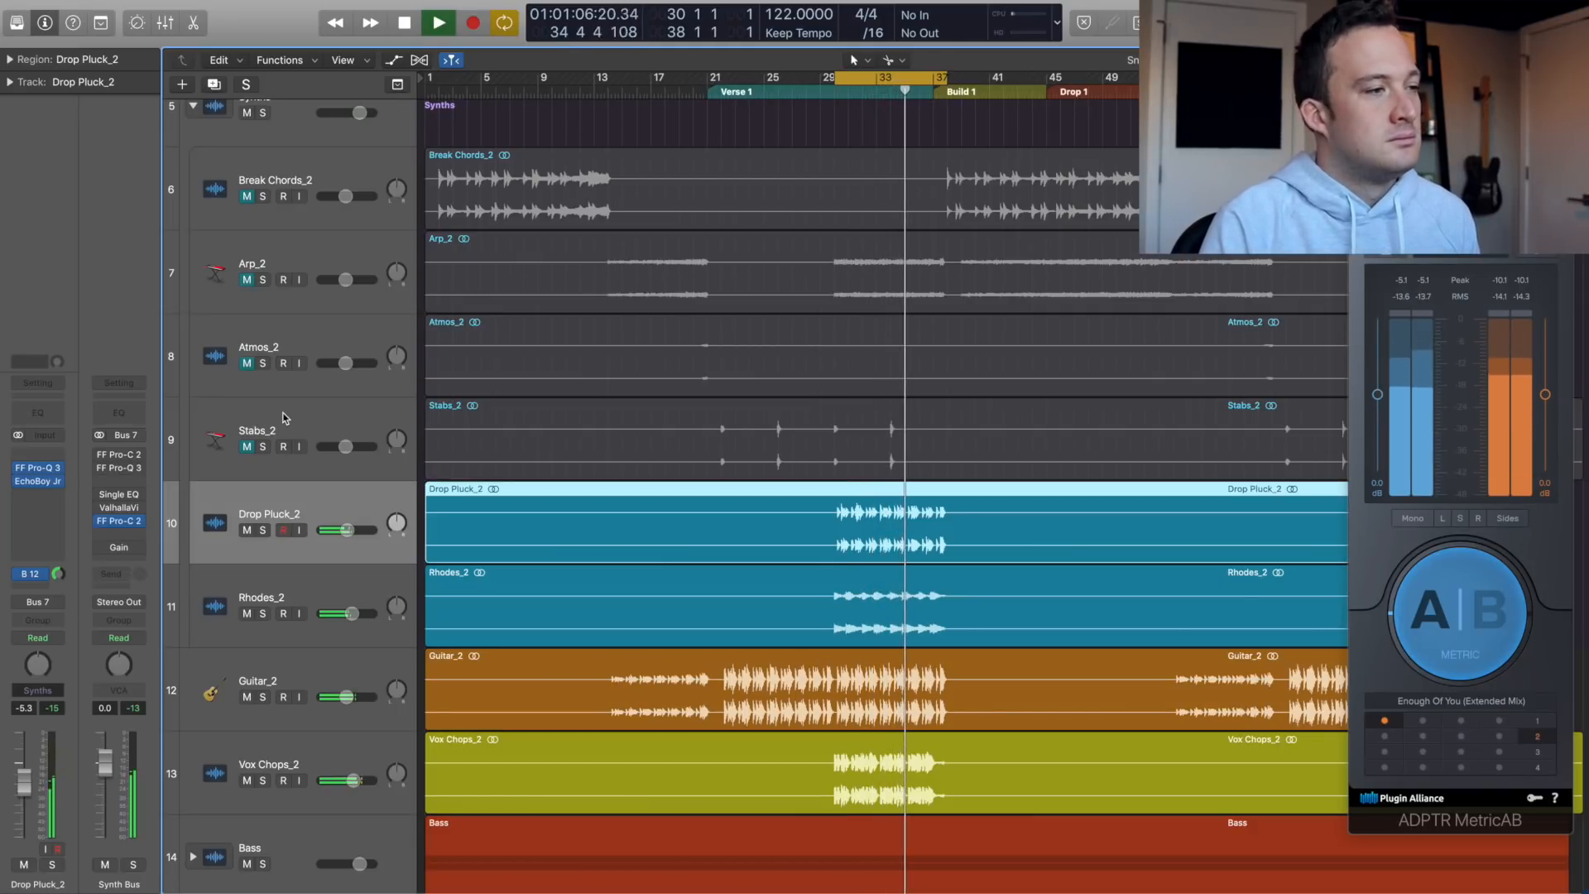
pyautogui.press('space')
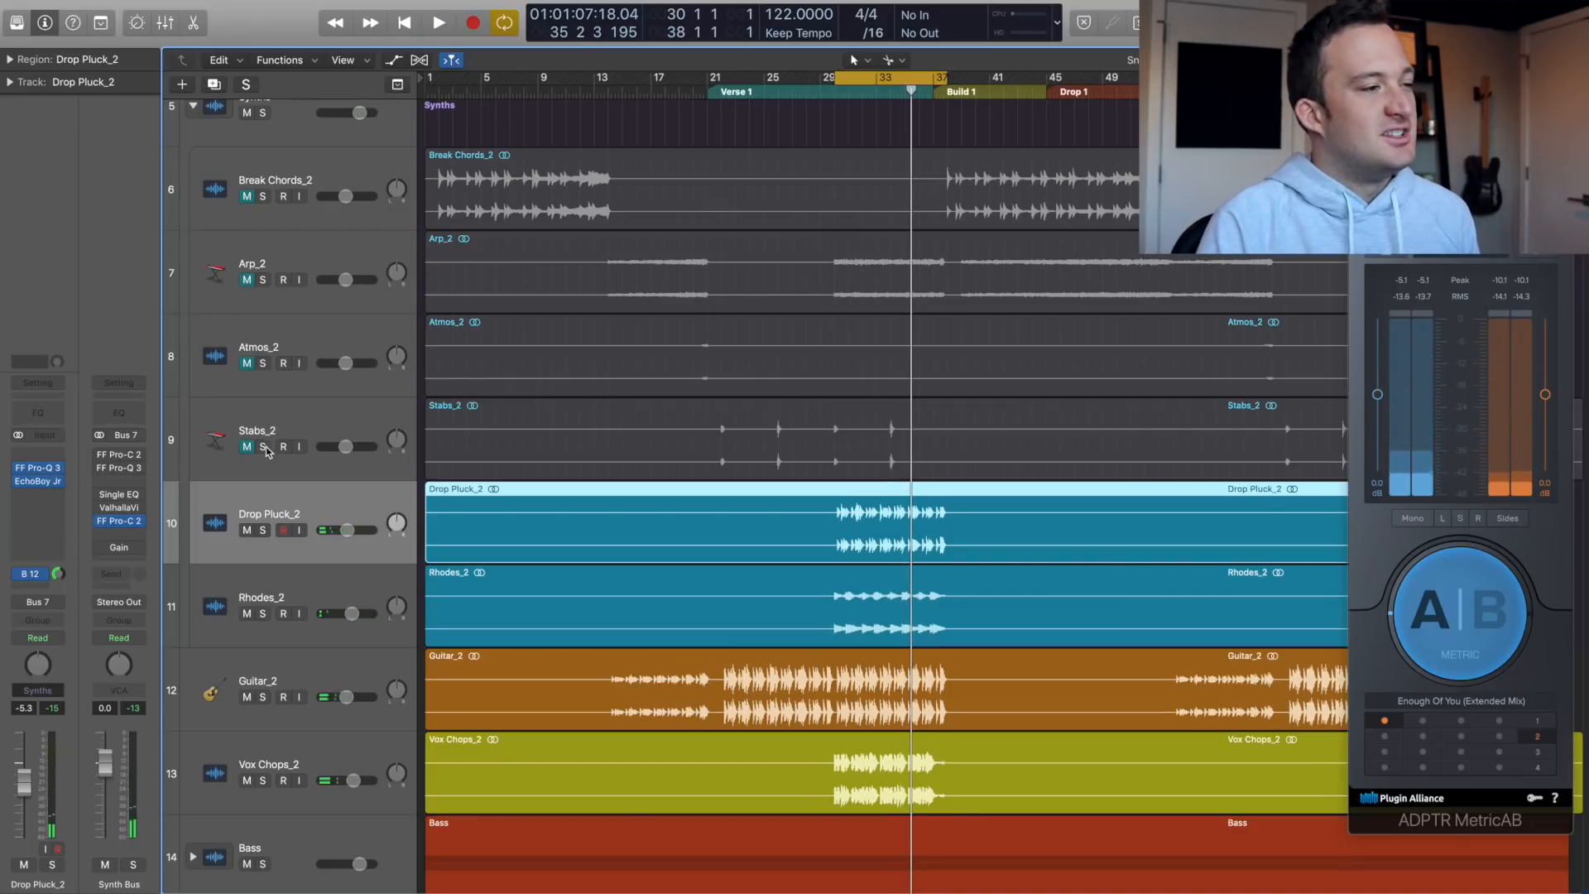
# - Audition Stabs_2 in solo, including the hit around bar 33
pyautogui.click(264, 448)
pyautogui.press('space')
pyautogui.click(889, 94)
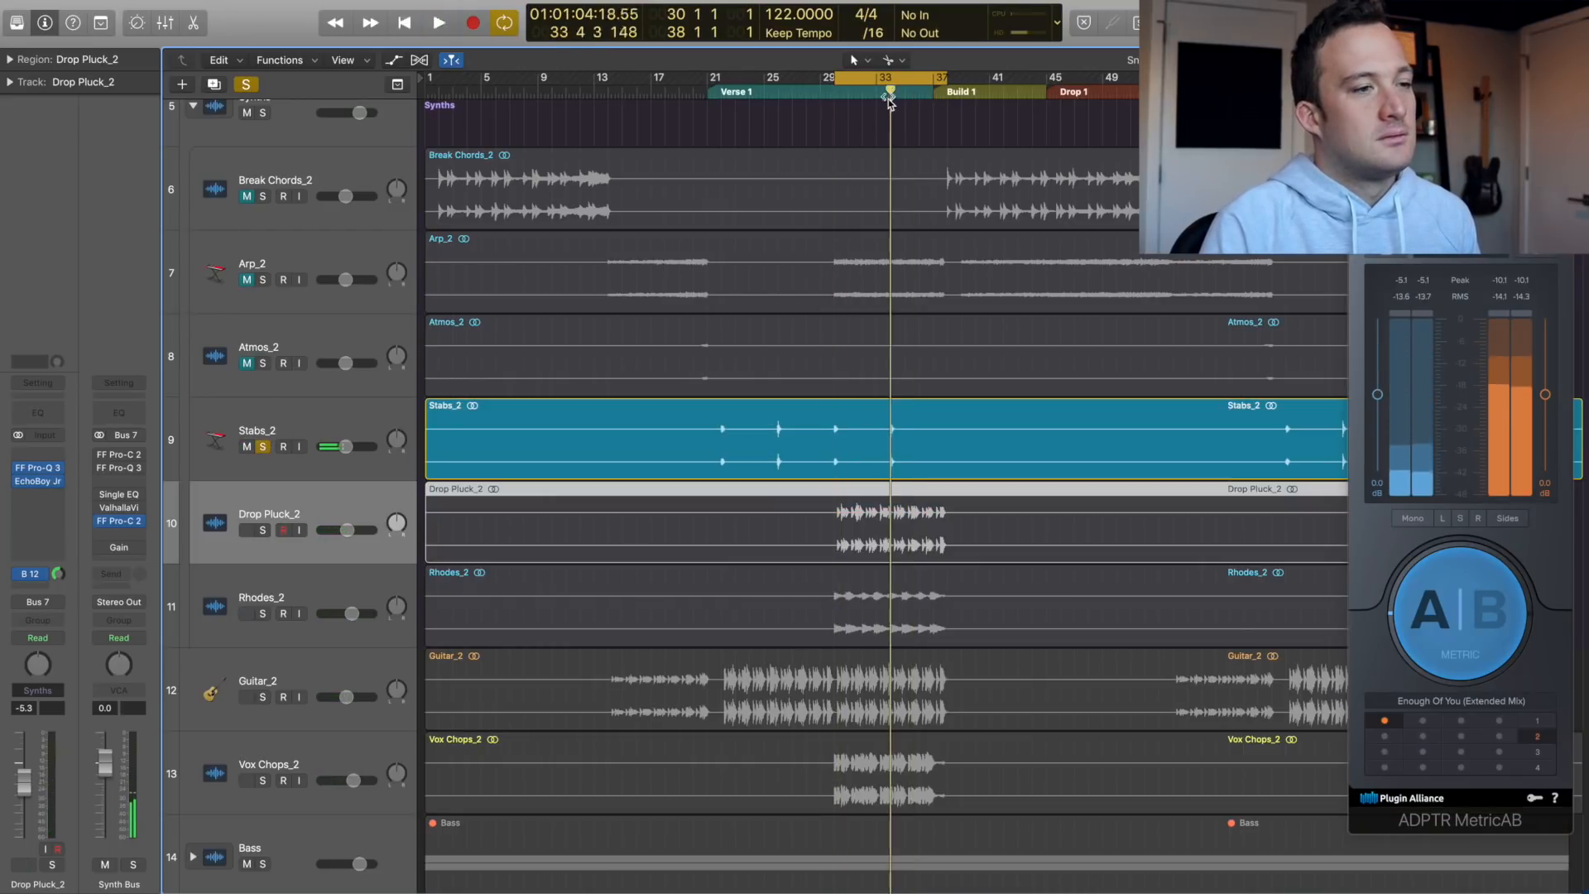
pyautogui.click(263, 447)
pyautogui.press('space')
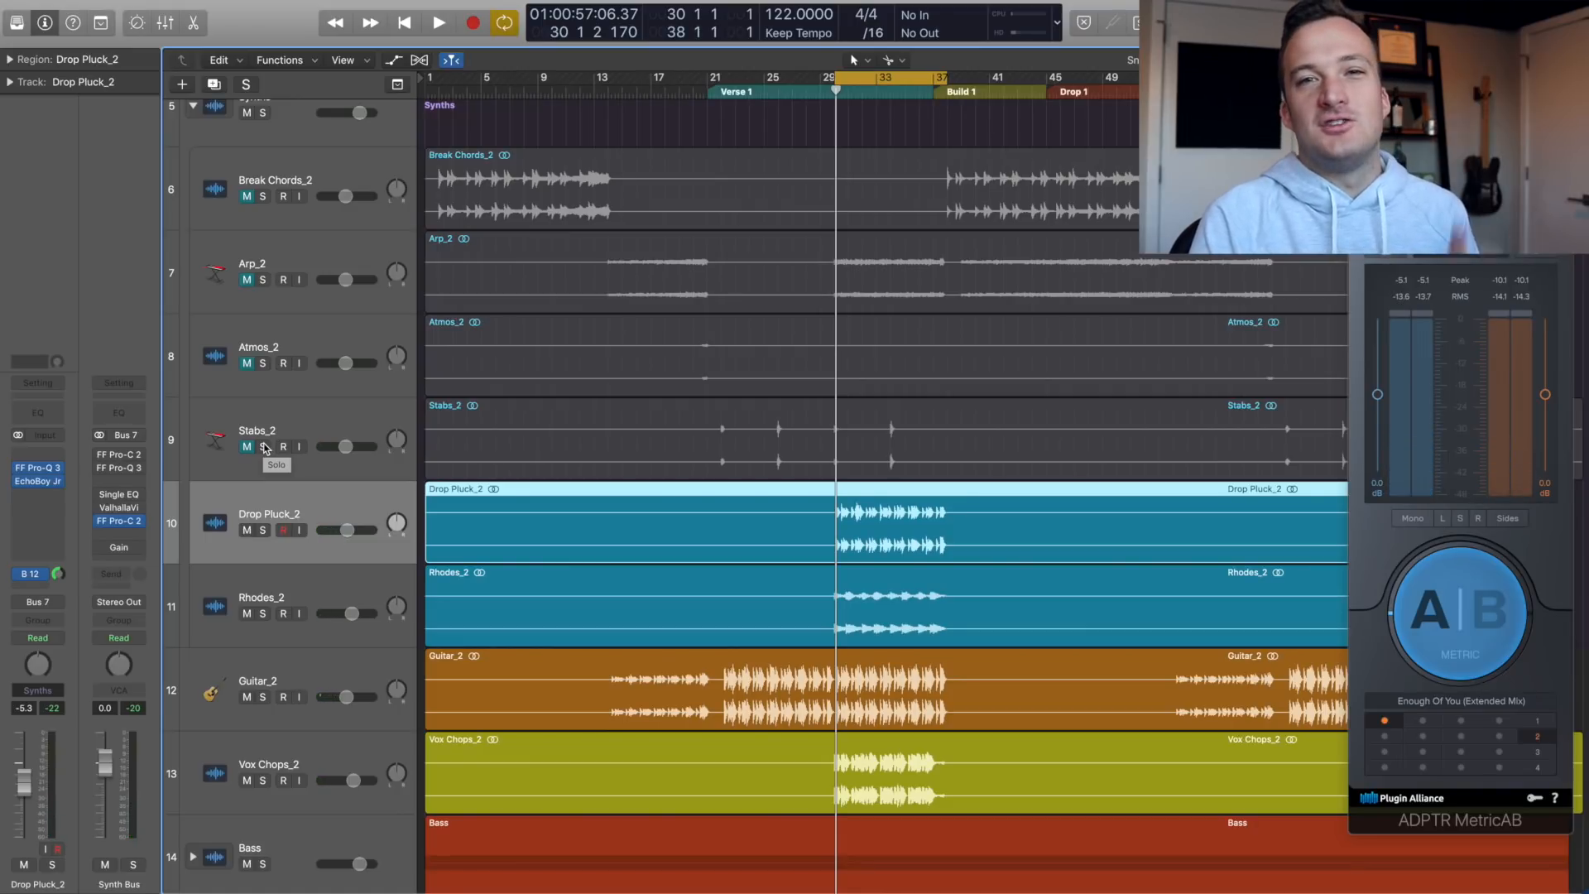
# - Unmute Stabs_2, route its output to the Stereo Output, and set its level to -4.5 dB during playback
pyautogui.moveTo(58, 648)
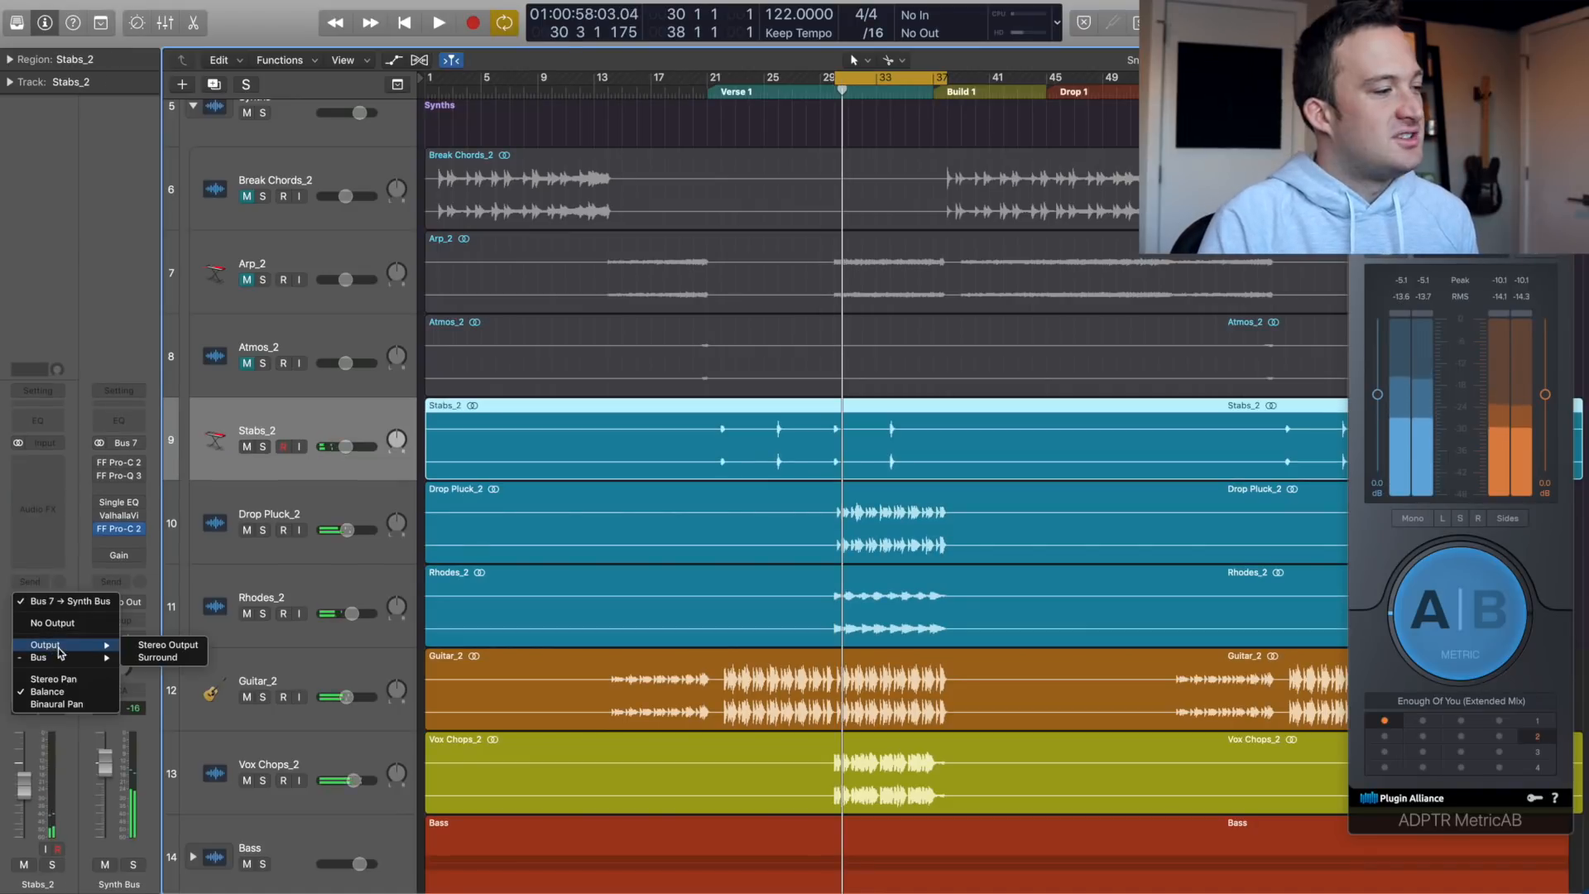
pyautogui.click(139, 646)
pyautogui.press('space')
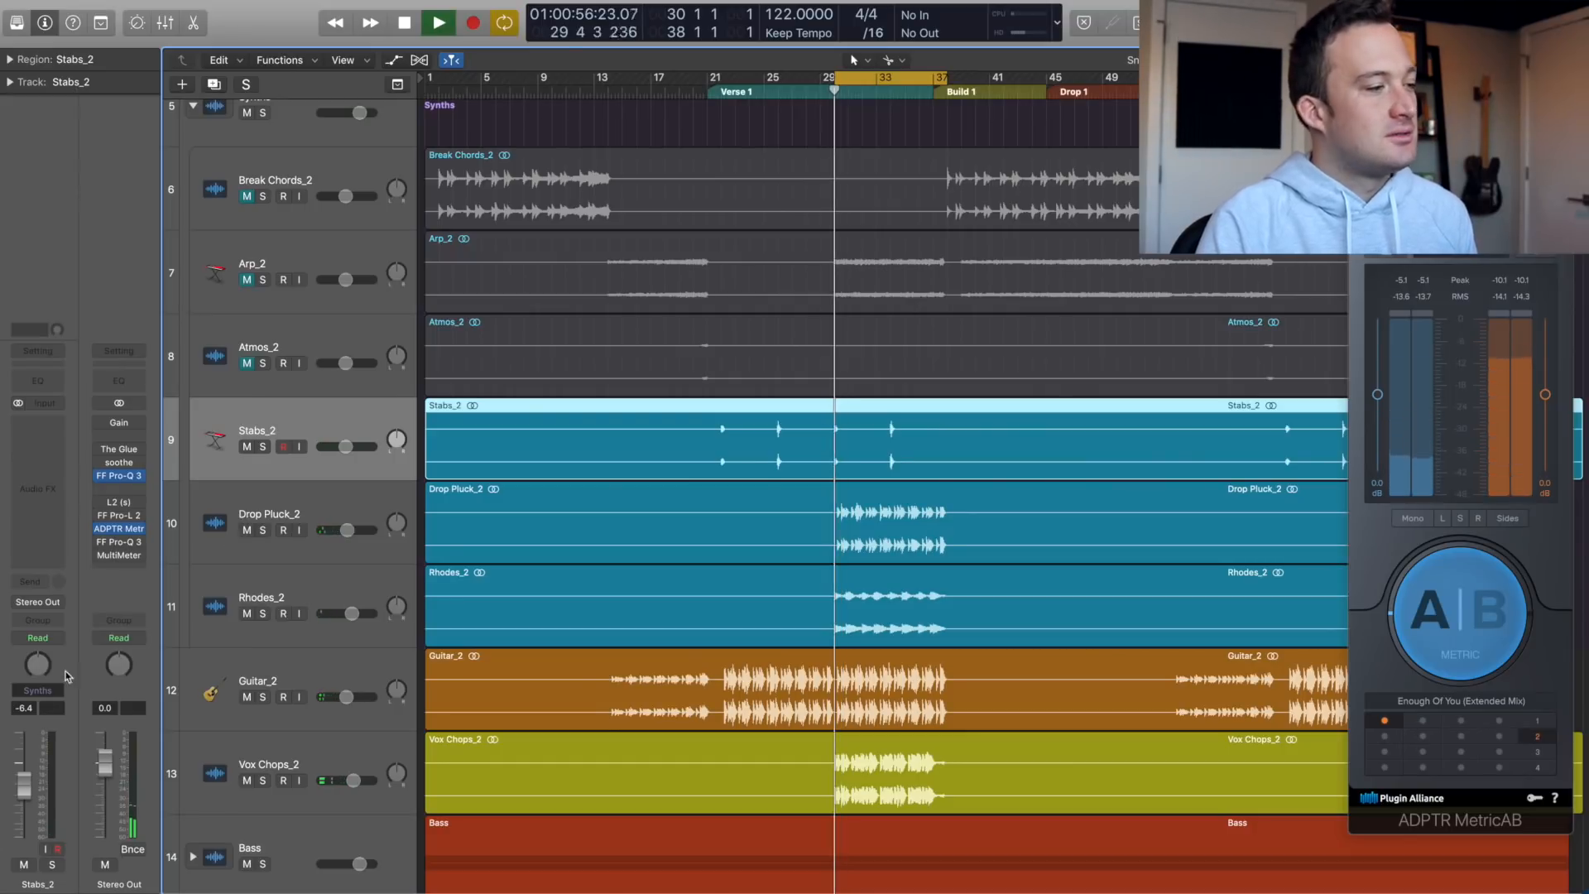
pyautogui.moveTo(23, 780); pyautogui.dragTo(21, 754)
pyautogui.press('space')
pyautogui.press('space')
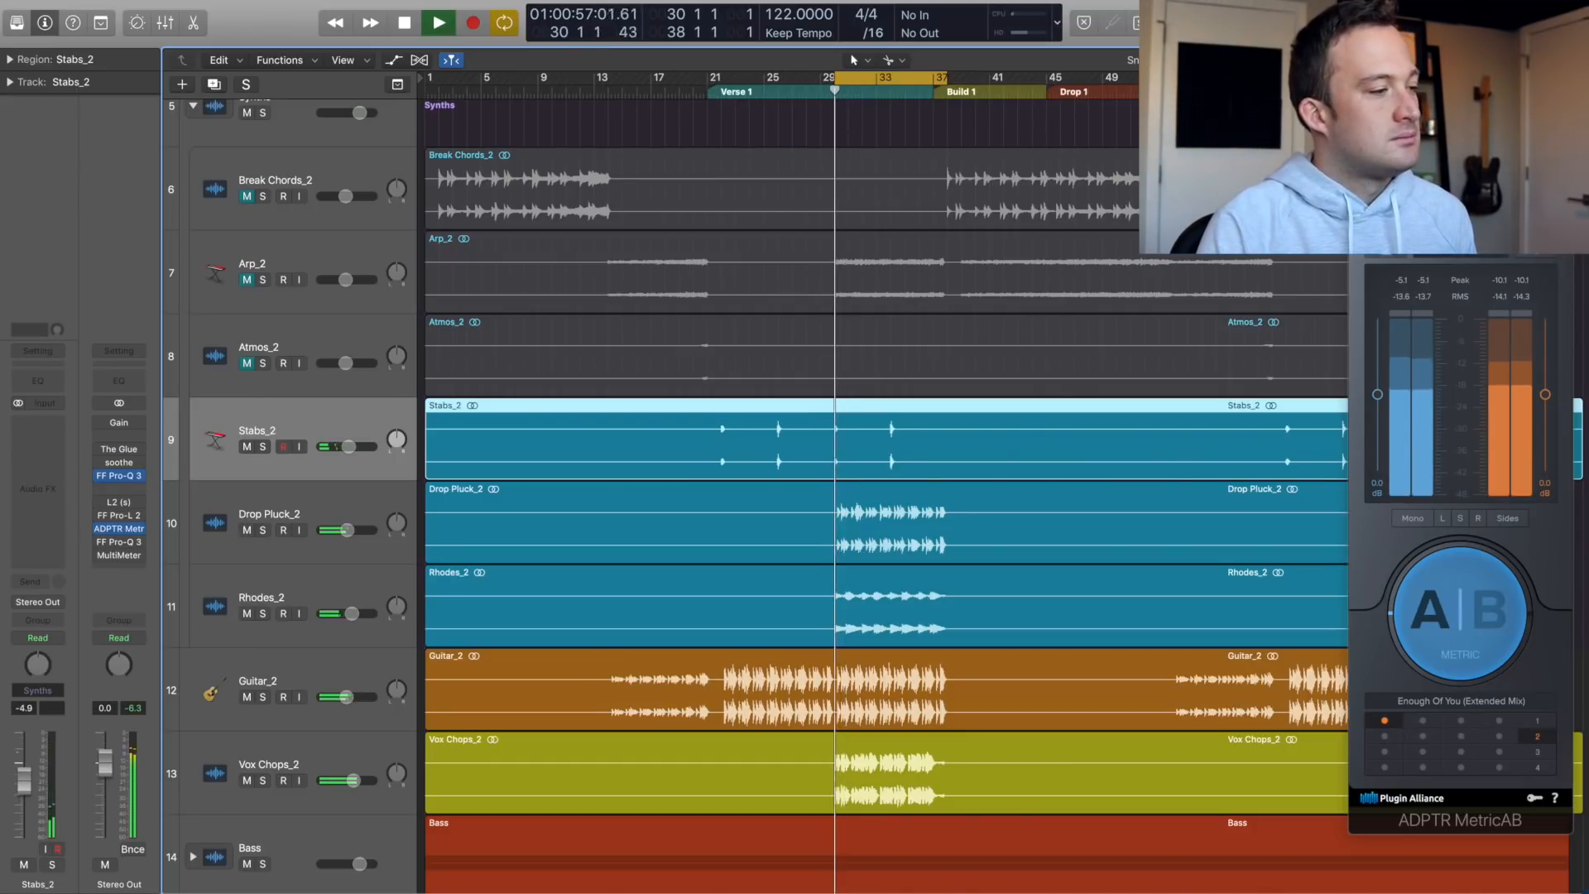
pyautogui.press('space')
pyautogui.press('space')
pyautogui.click(889, 92)
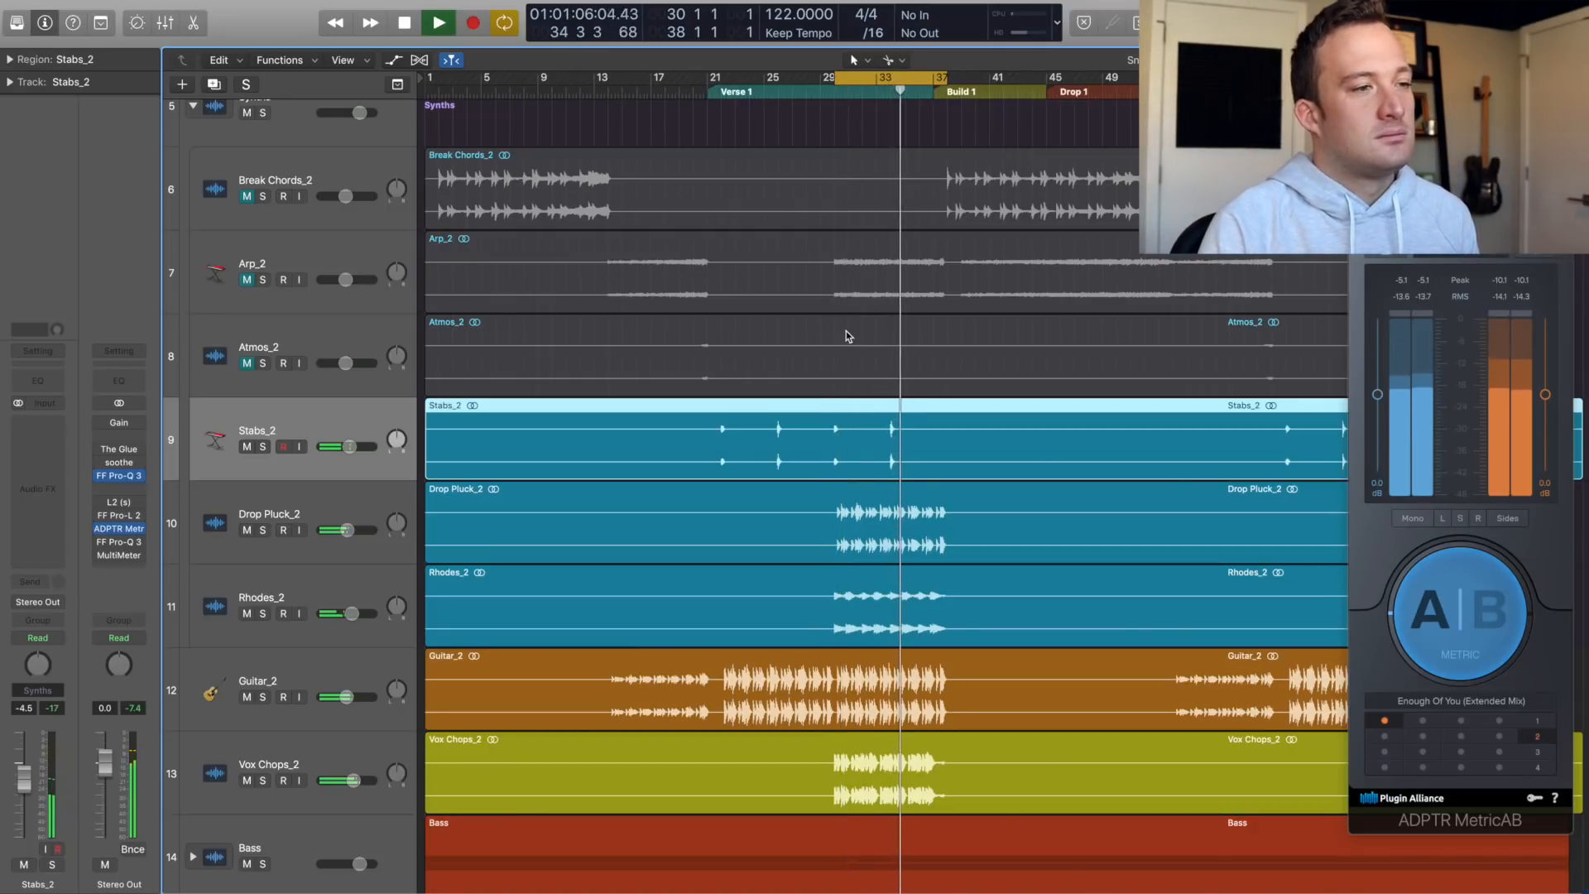
pyautogui.press('space')
pyautogui.press('space')
pyautogui.press('space')
# - Hide the plug-in windows and split the Stabs_2 region around the second and fourth stabs of both verses
pyautogui.press('v')
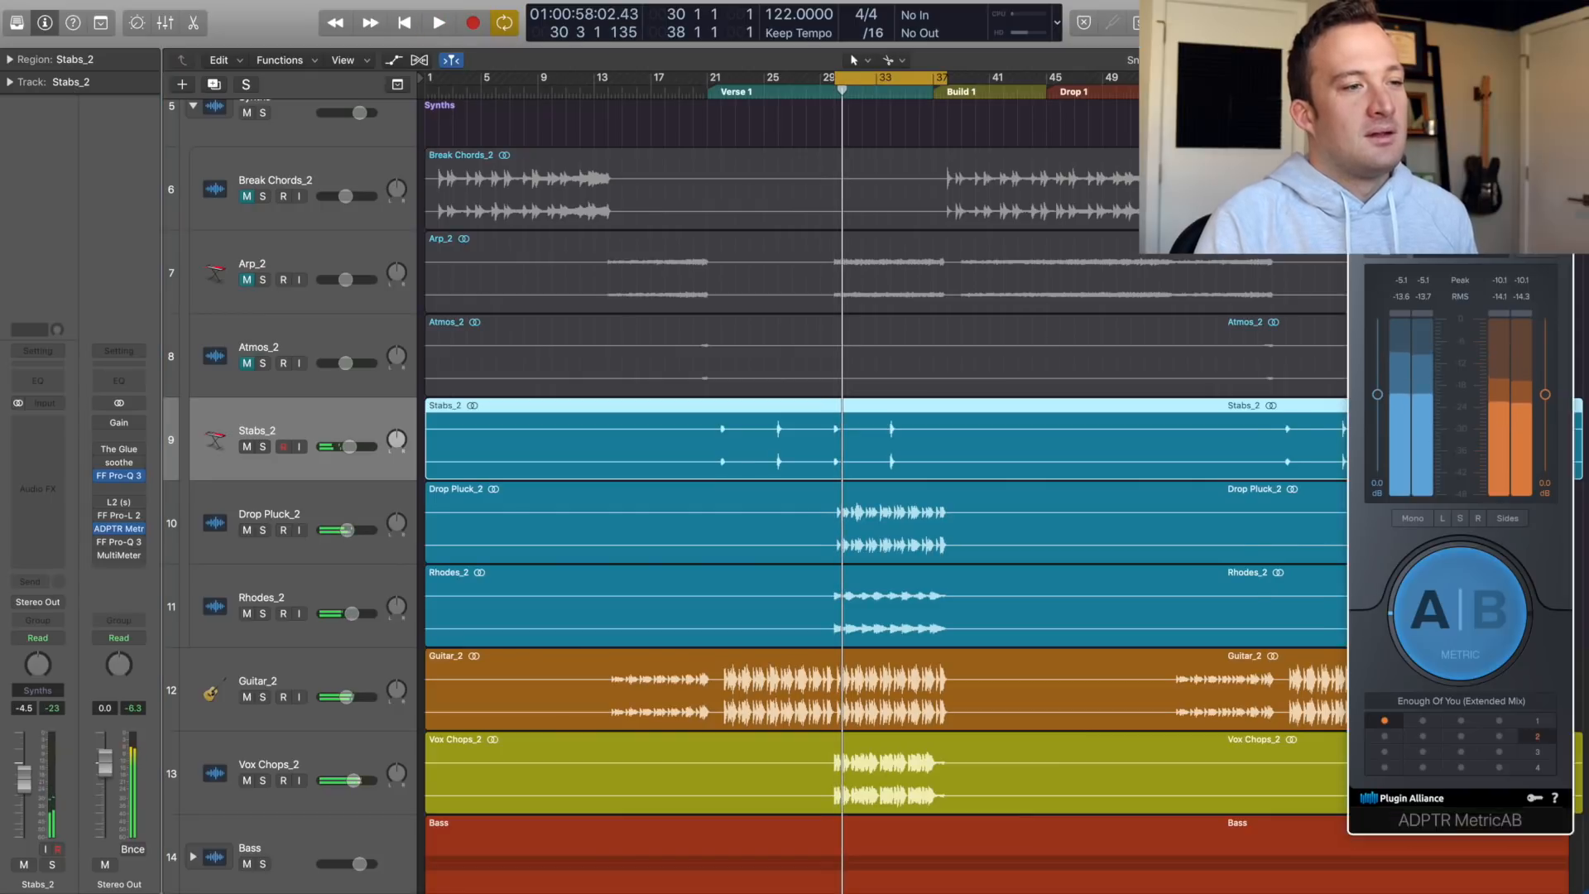
pyautogui.click(883, 434)
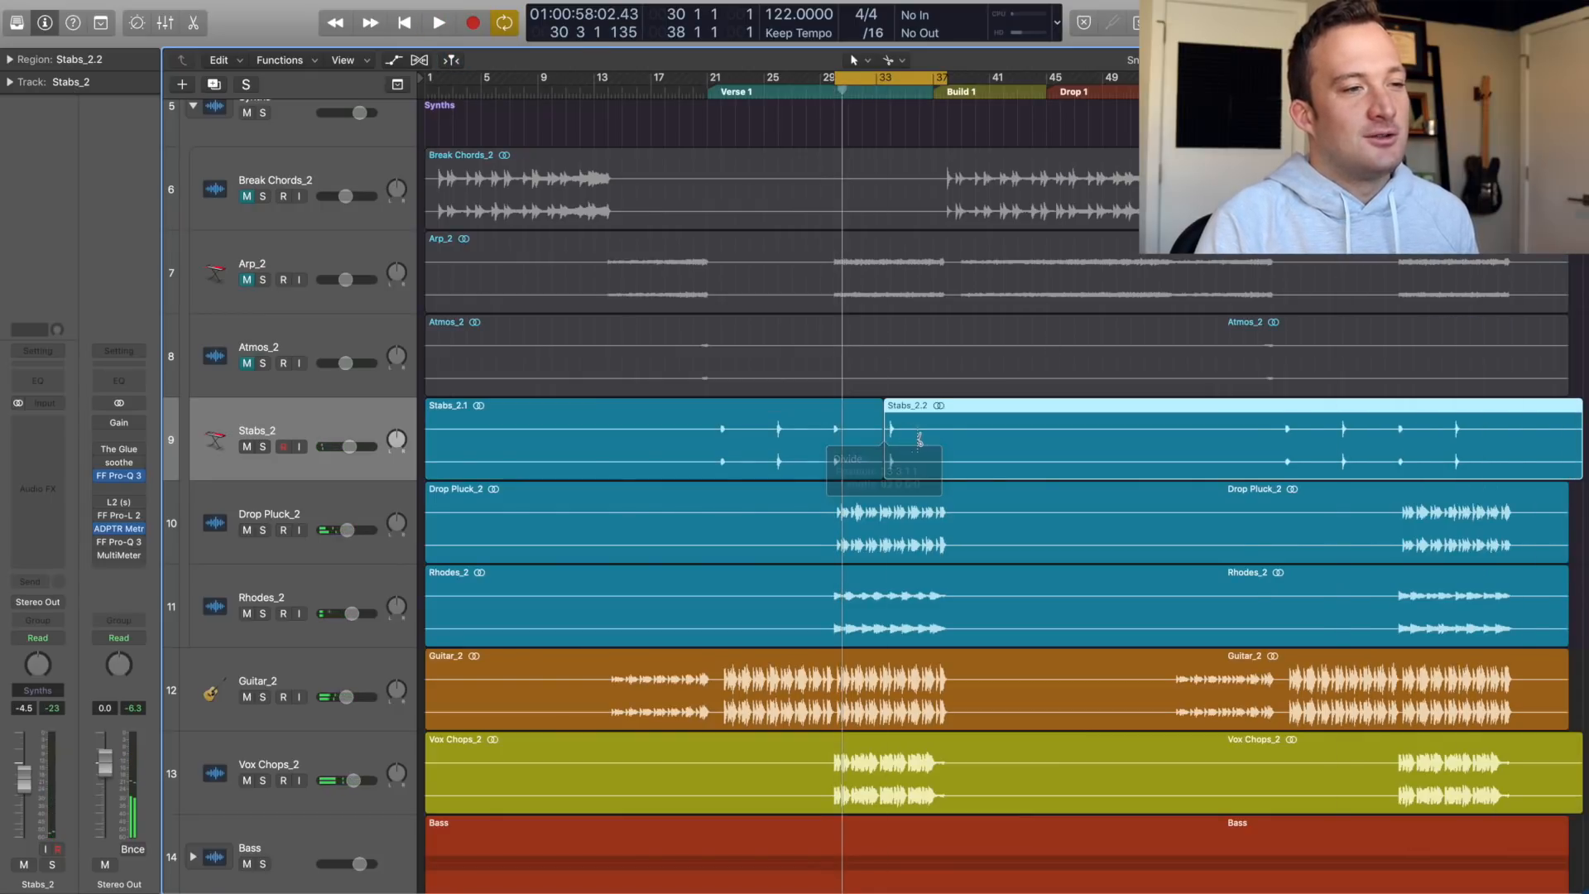
pyautogui.click(918, 439)
pyautogui.click(792, 439)
pyautogui.click(764, 438)
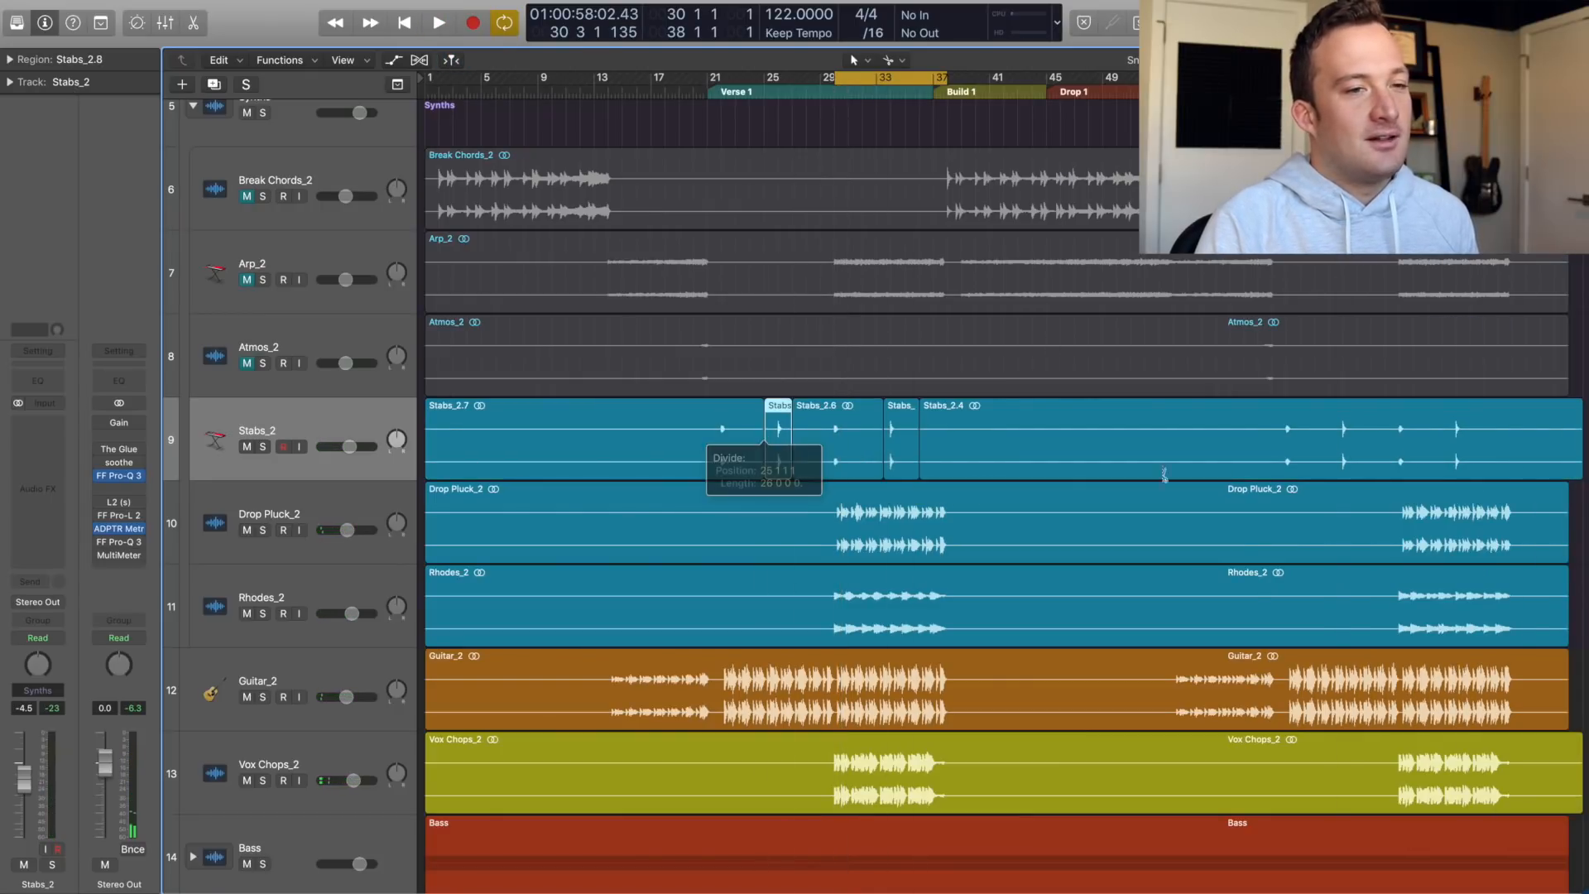
pyautogui.click(1322, 445)
pyautogui.click(1371, 445)
pyautogui.click(1420, 443)
pyautogui.click(1485, 441)
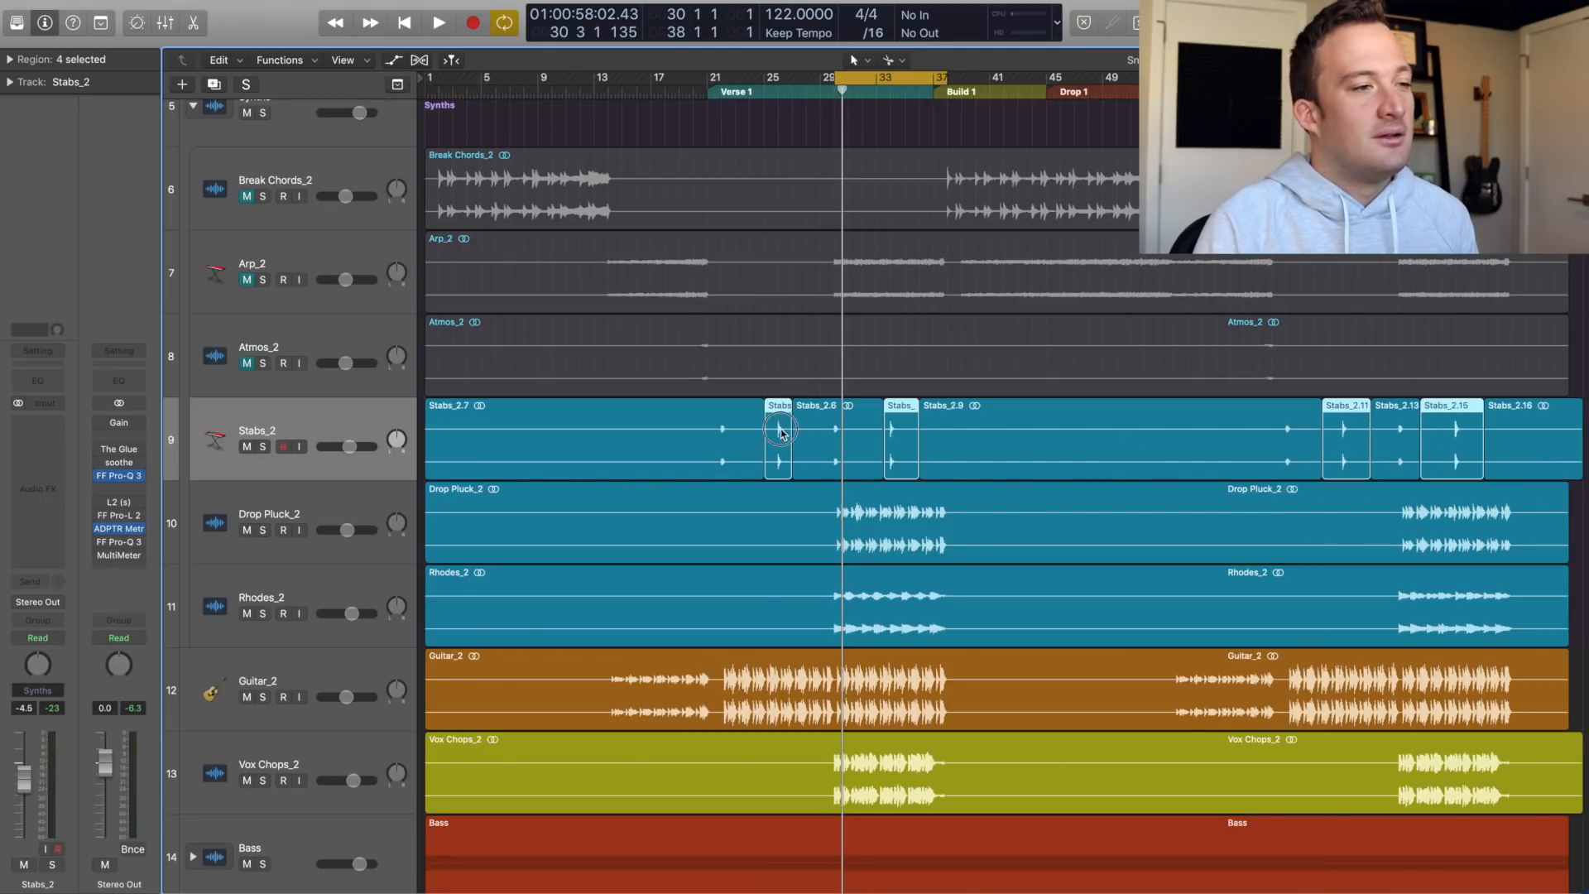
# - Set the region gain of the four isolated Stabs_2 regions to -2.0 dB and play them back
pyautogui.click(34, 63)
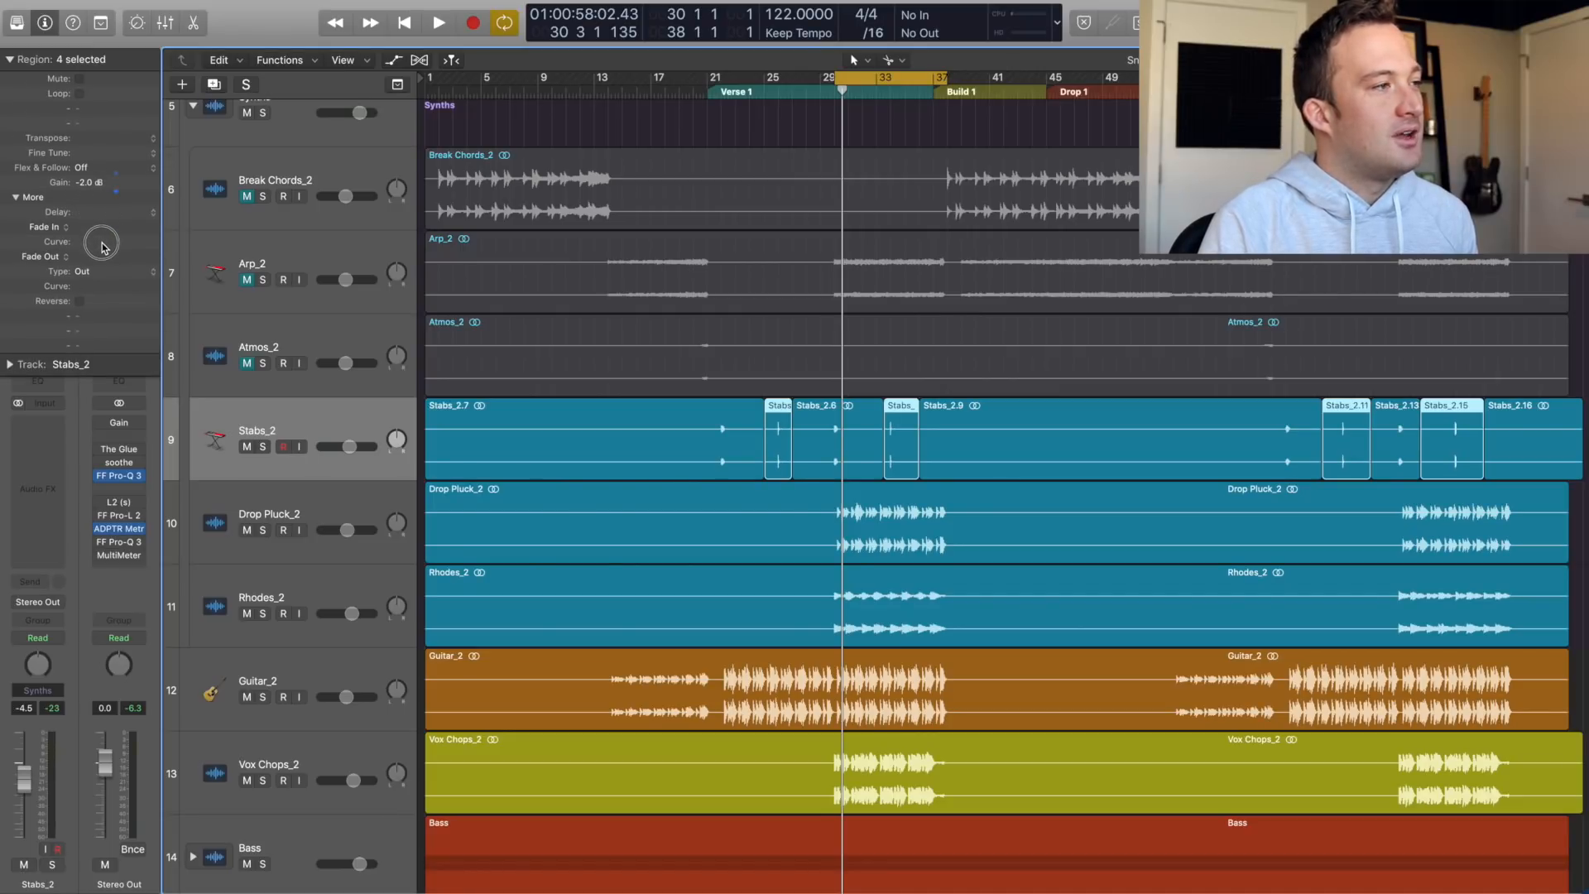
pyautogui.click(727, 139)
pyautogui.press('space')
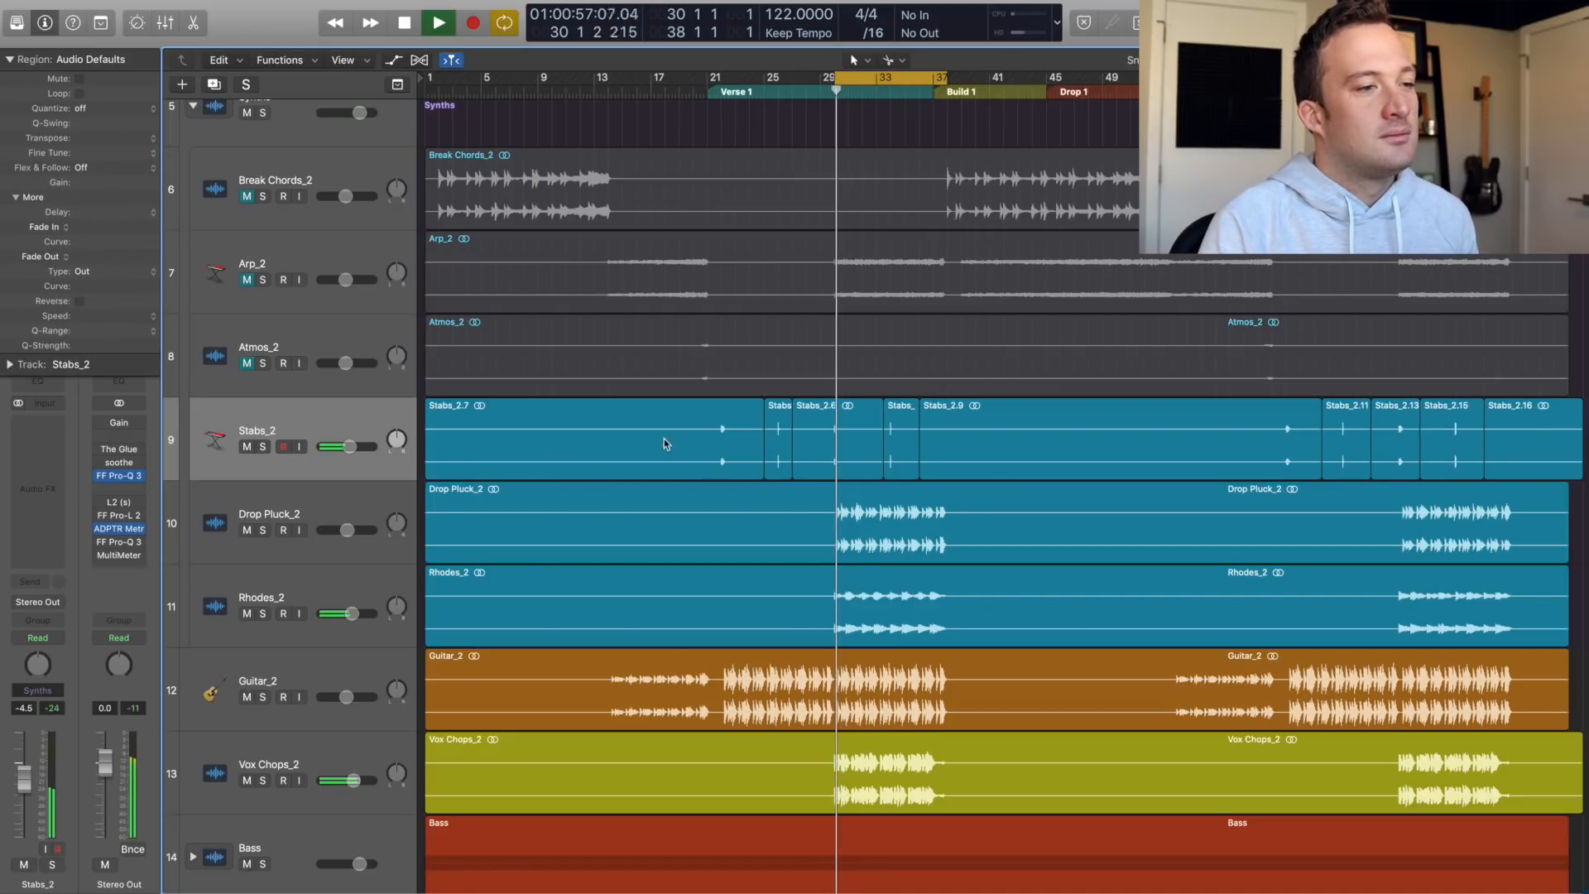
# - Audition the stabs at several points of Verse 1 and set Stabs_2's level to -3.4 dB
pyautogui.click(887, 97)
pyautogui.click(832, 96)
pyautogui.press('space')
pyautogui.click(722, 97)
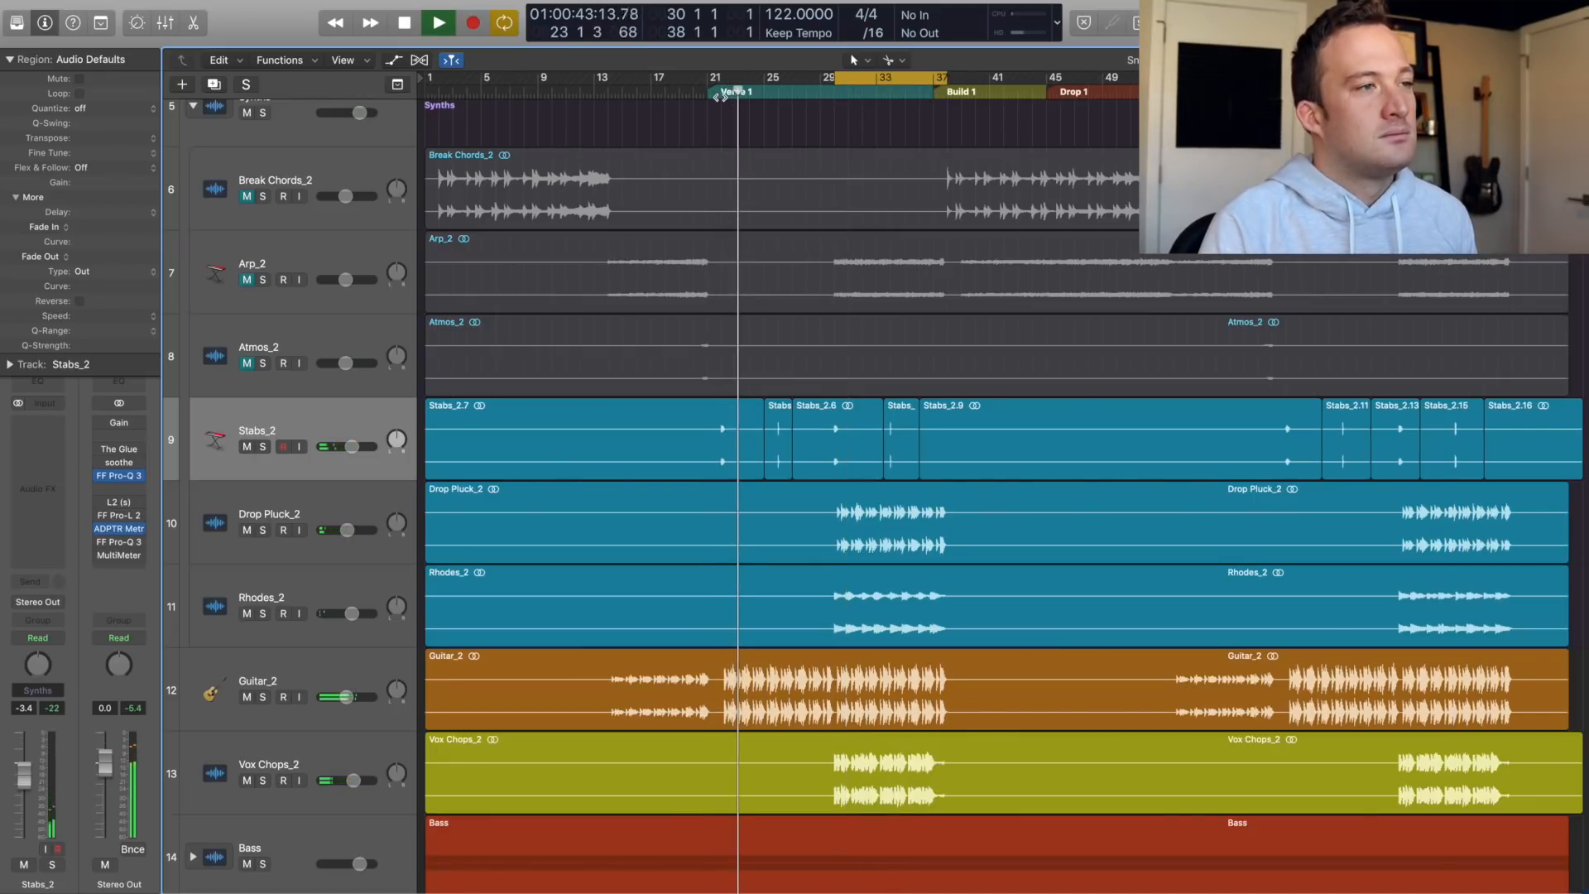
pyautogui.press('space')
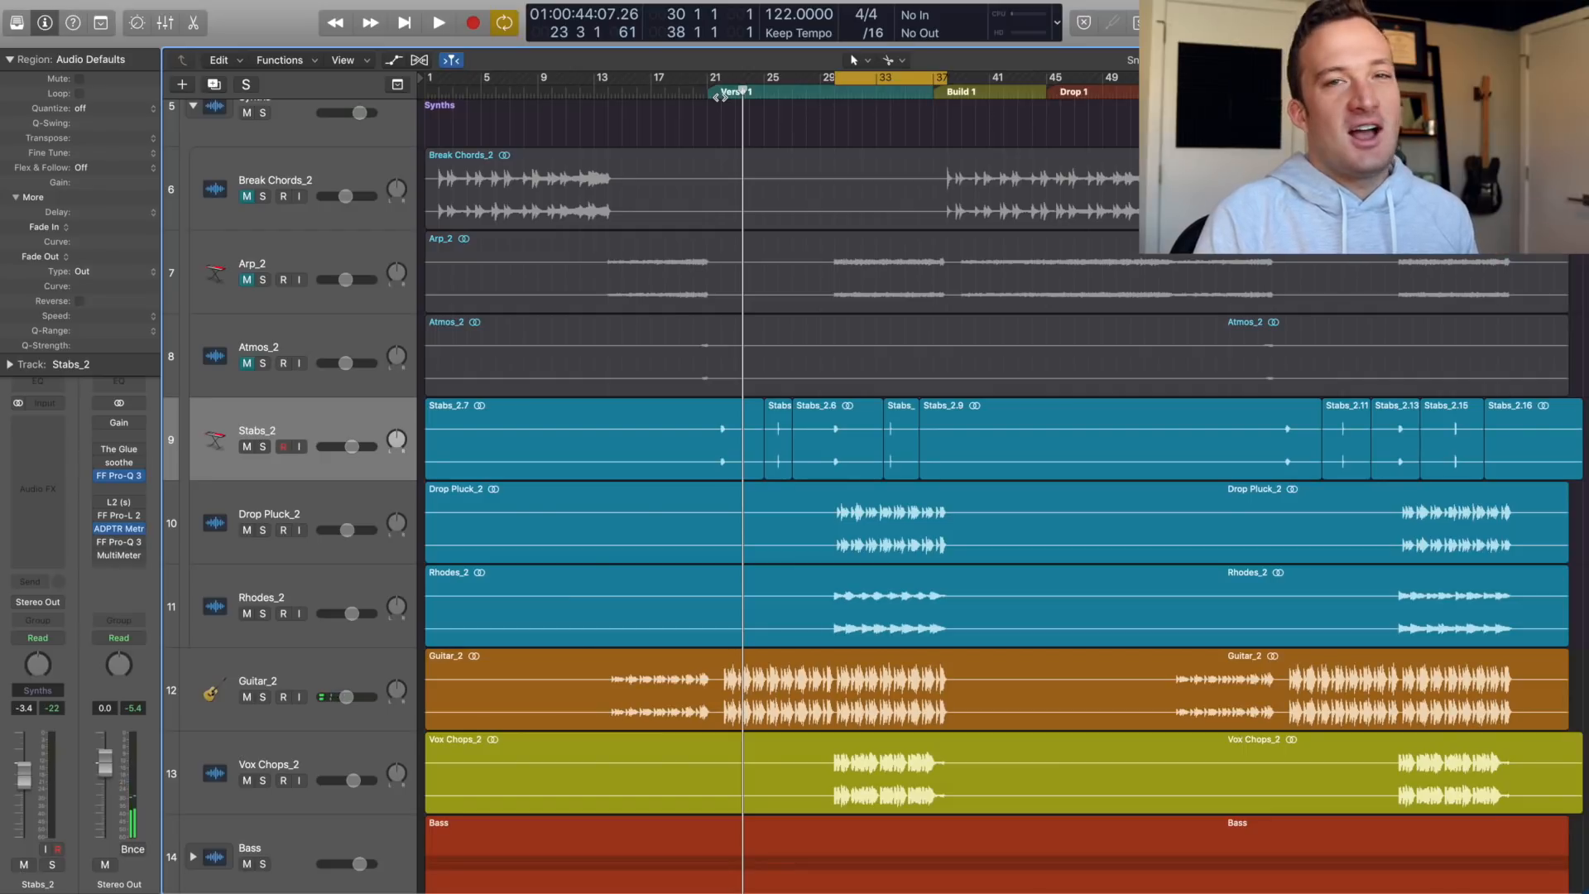
# - Play the mix from the start of Verse 1 into the vocal chop section and trim Vox Chops_2 to -3.2 dB
pyautogui.click(720, 96)
pyautogui.press('space')
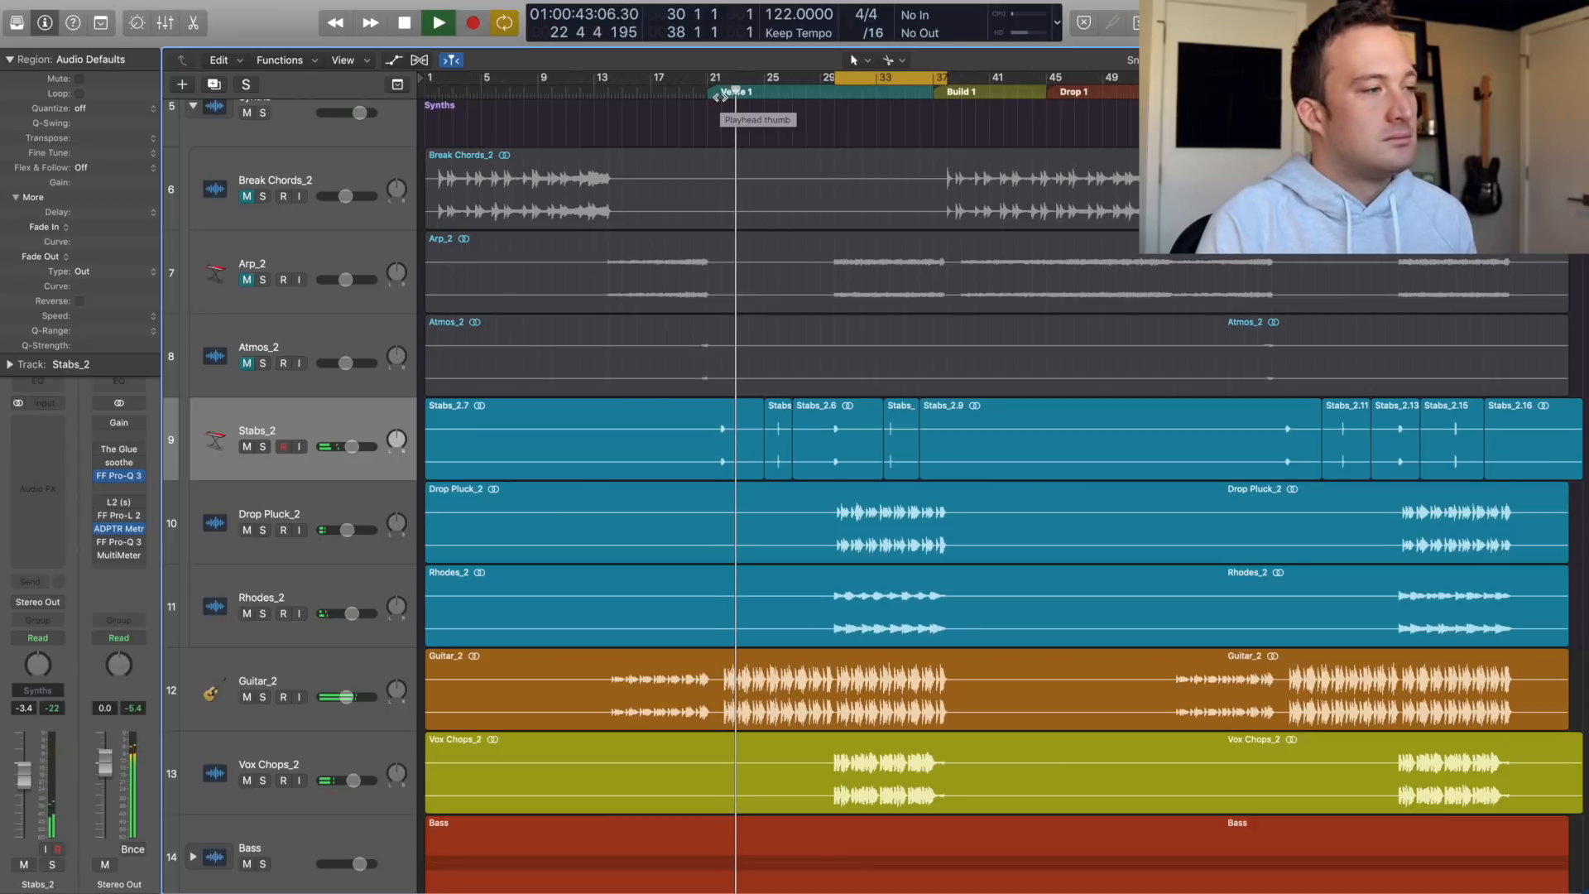
pyautogui.click(813, 97)
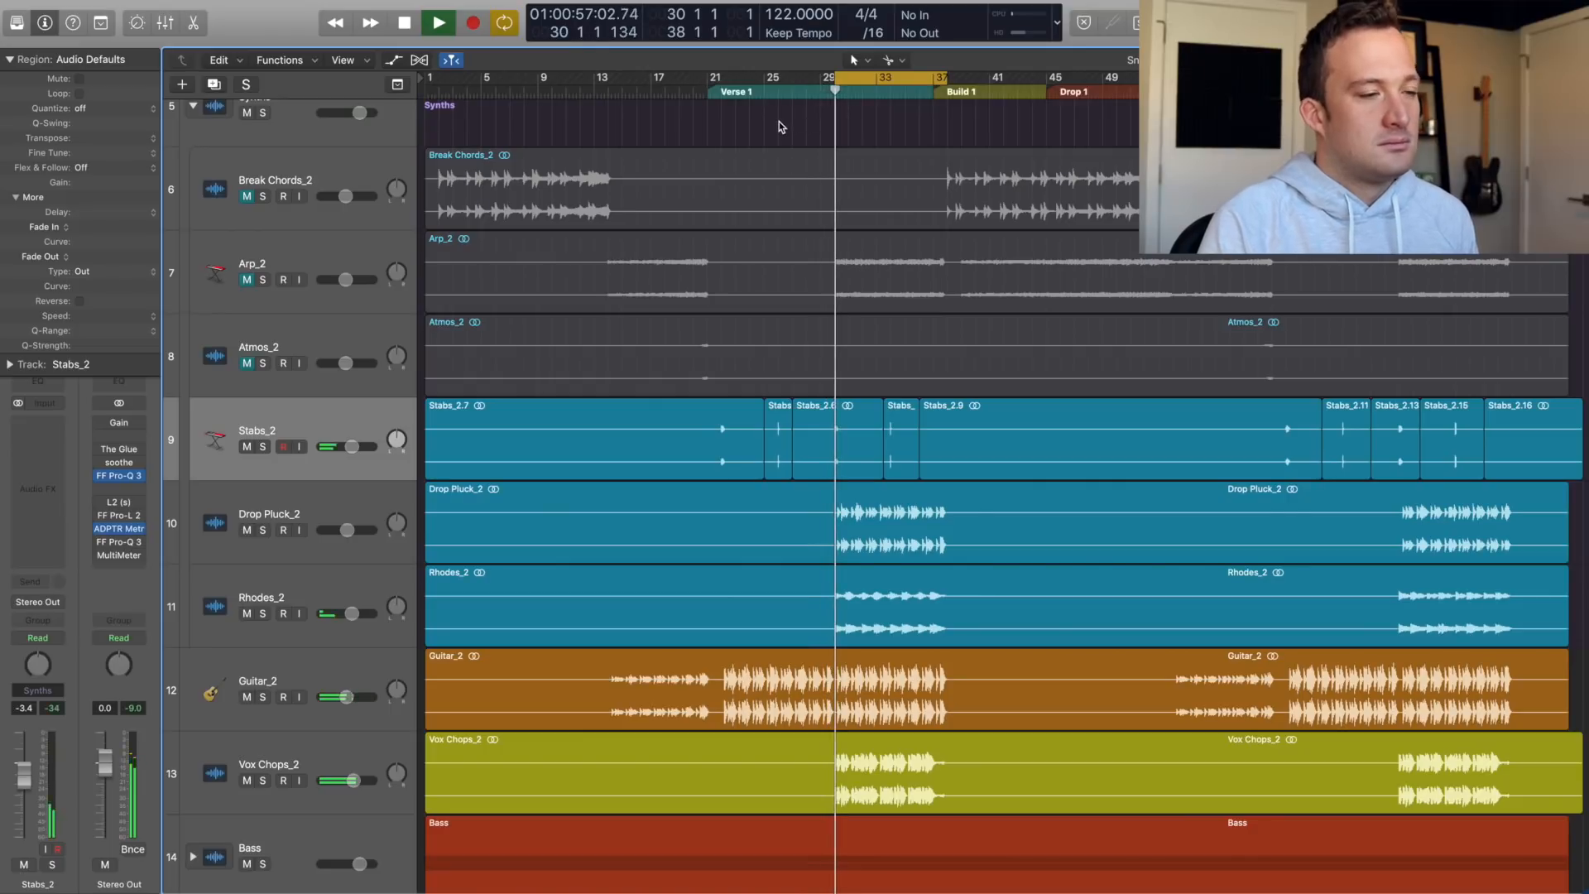
pyautogui.click(302, 747)
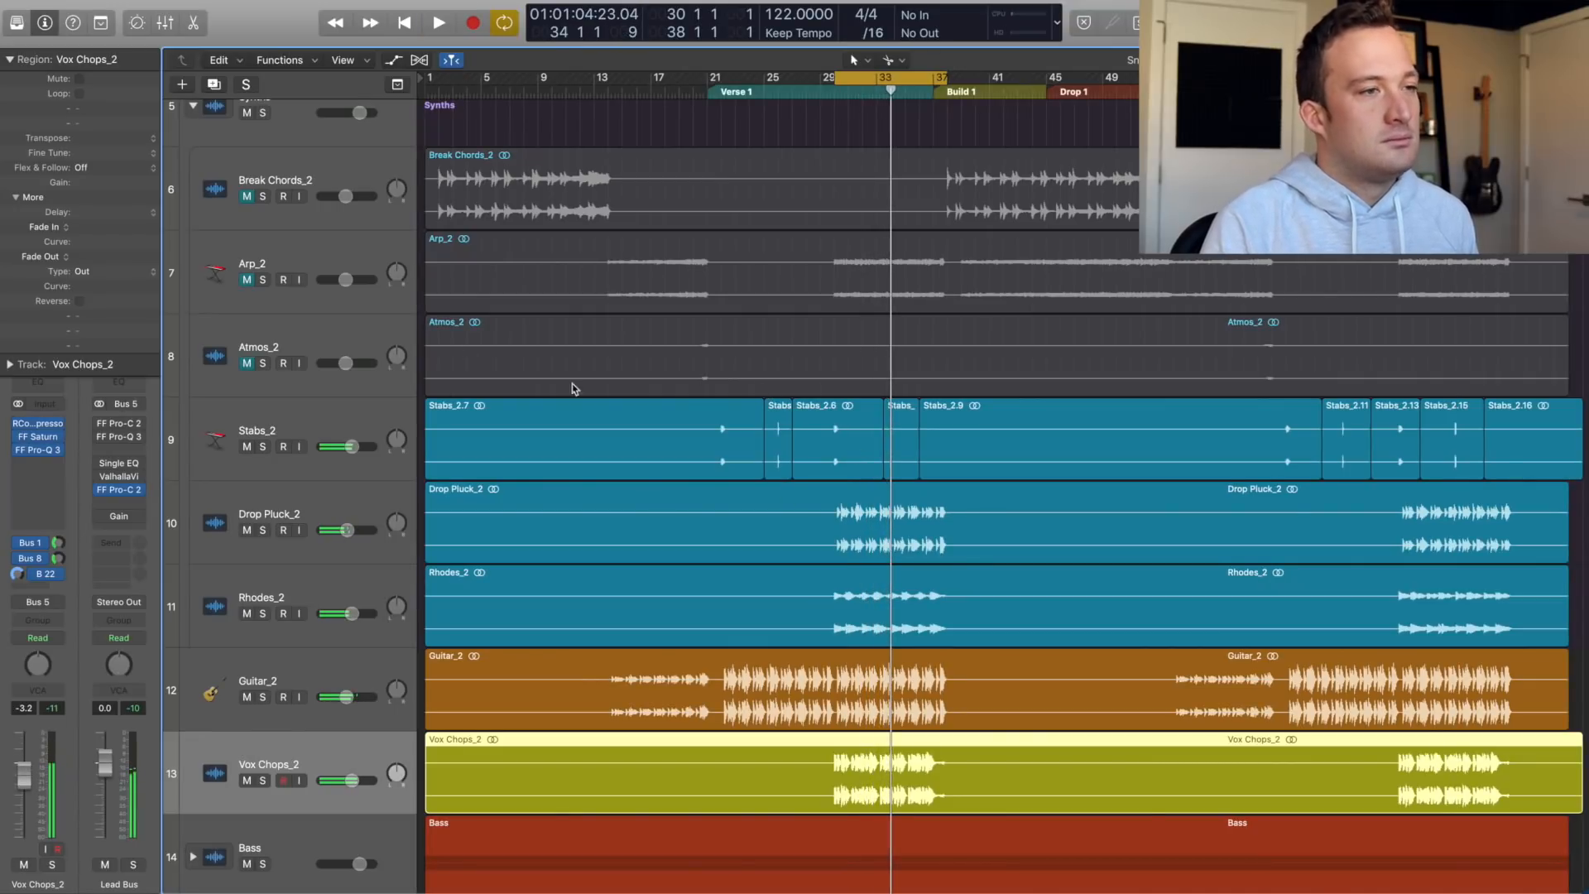
# - Solo Arp_2 and Bongos_2 and play them together through the second half of Verse 1
pyautogui.click(272, 263)
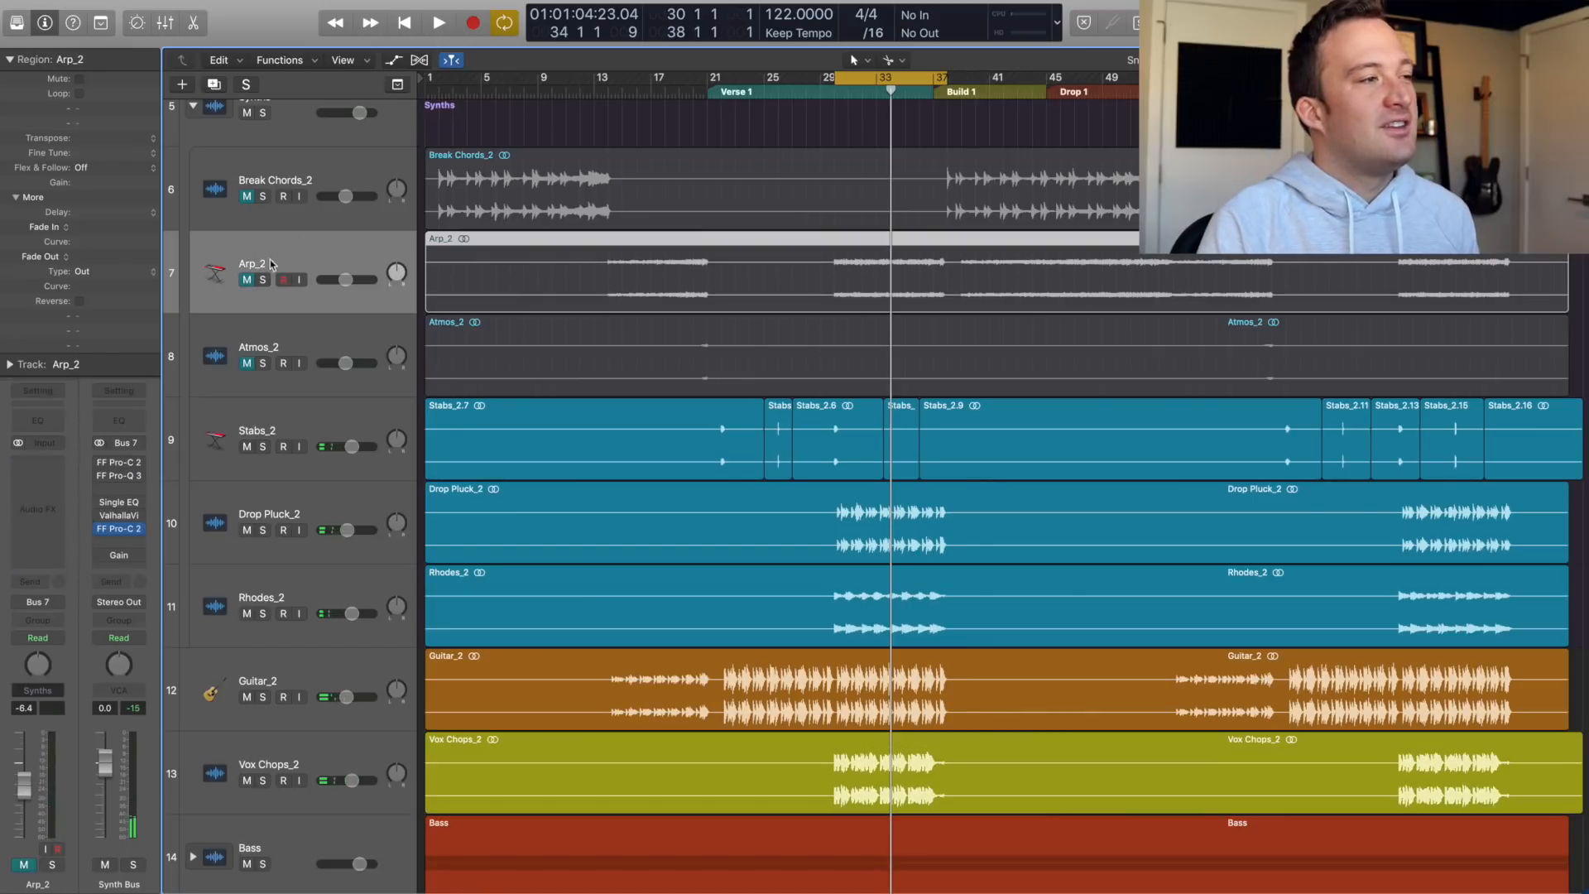
pyautogui.click(264, 280)
pyautogui.scroll(-5, 696, 351)
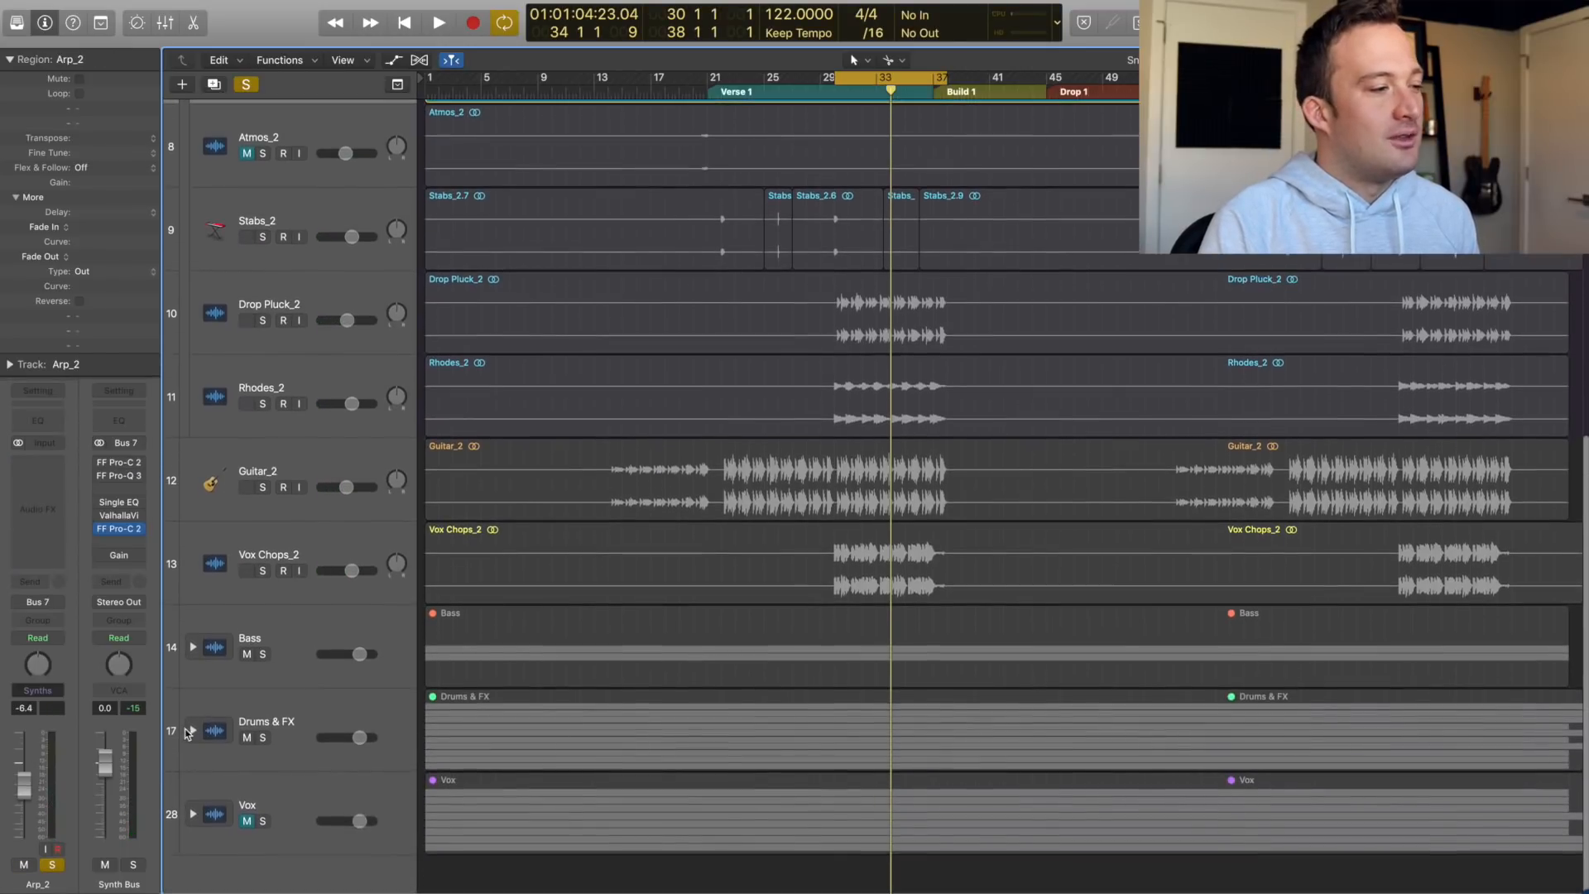
pyautogui.scroll(-10, 539, 567)
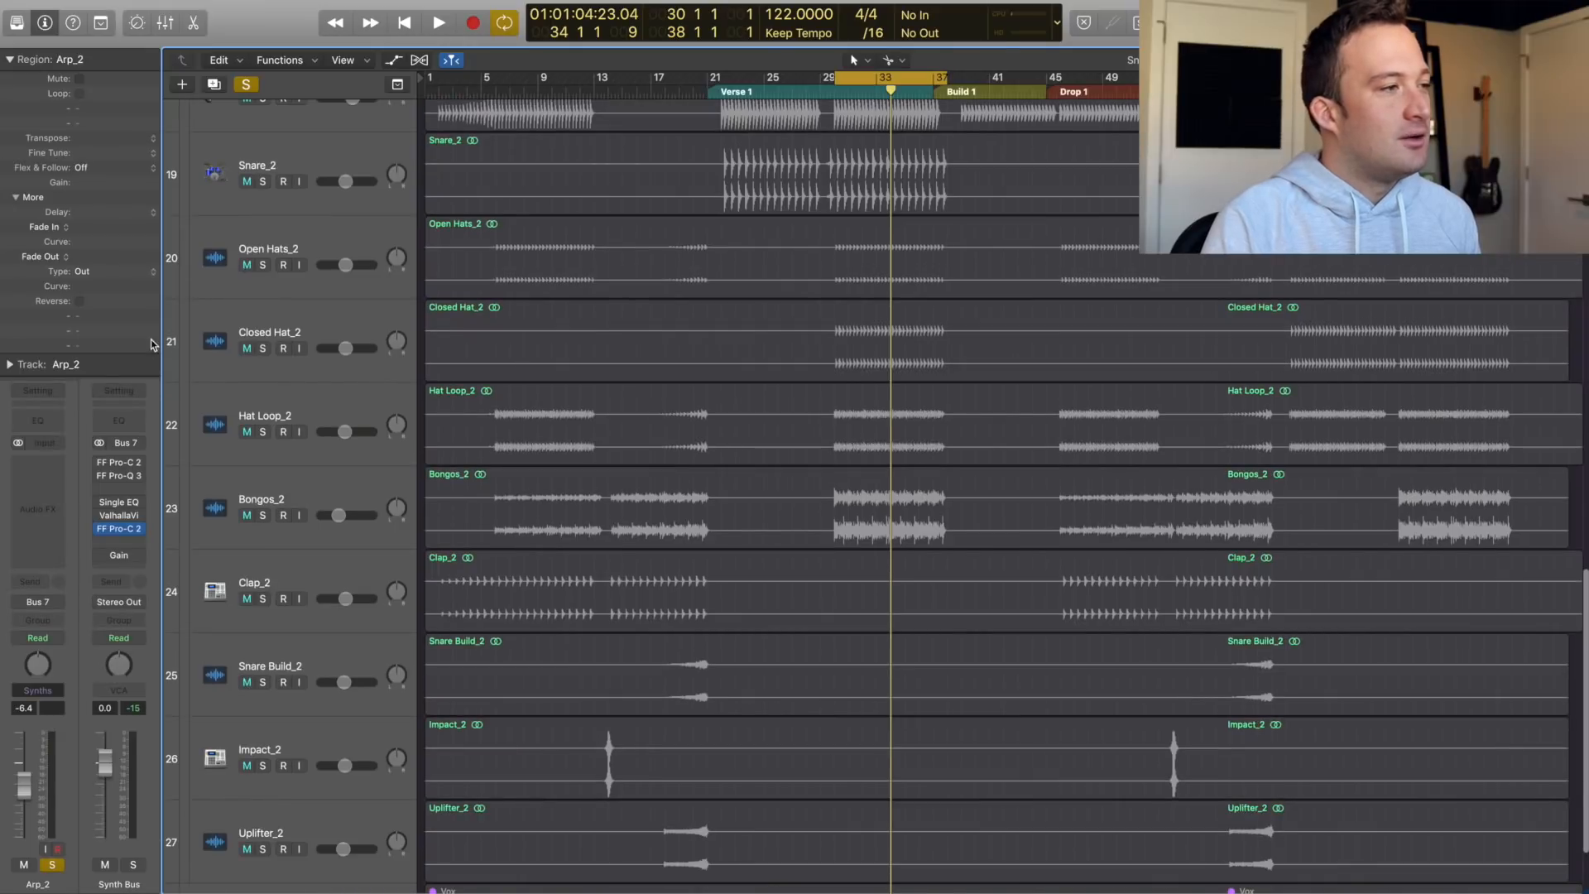
pyautogui.click(263, 514)
pyautogui.press('space')
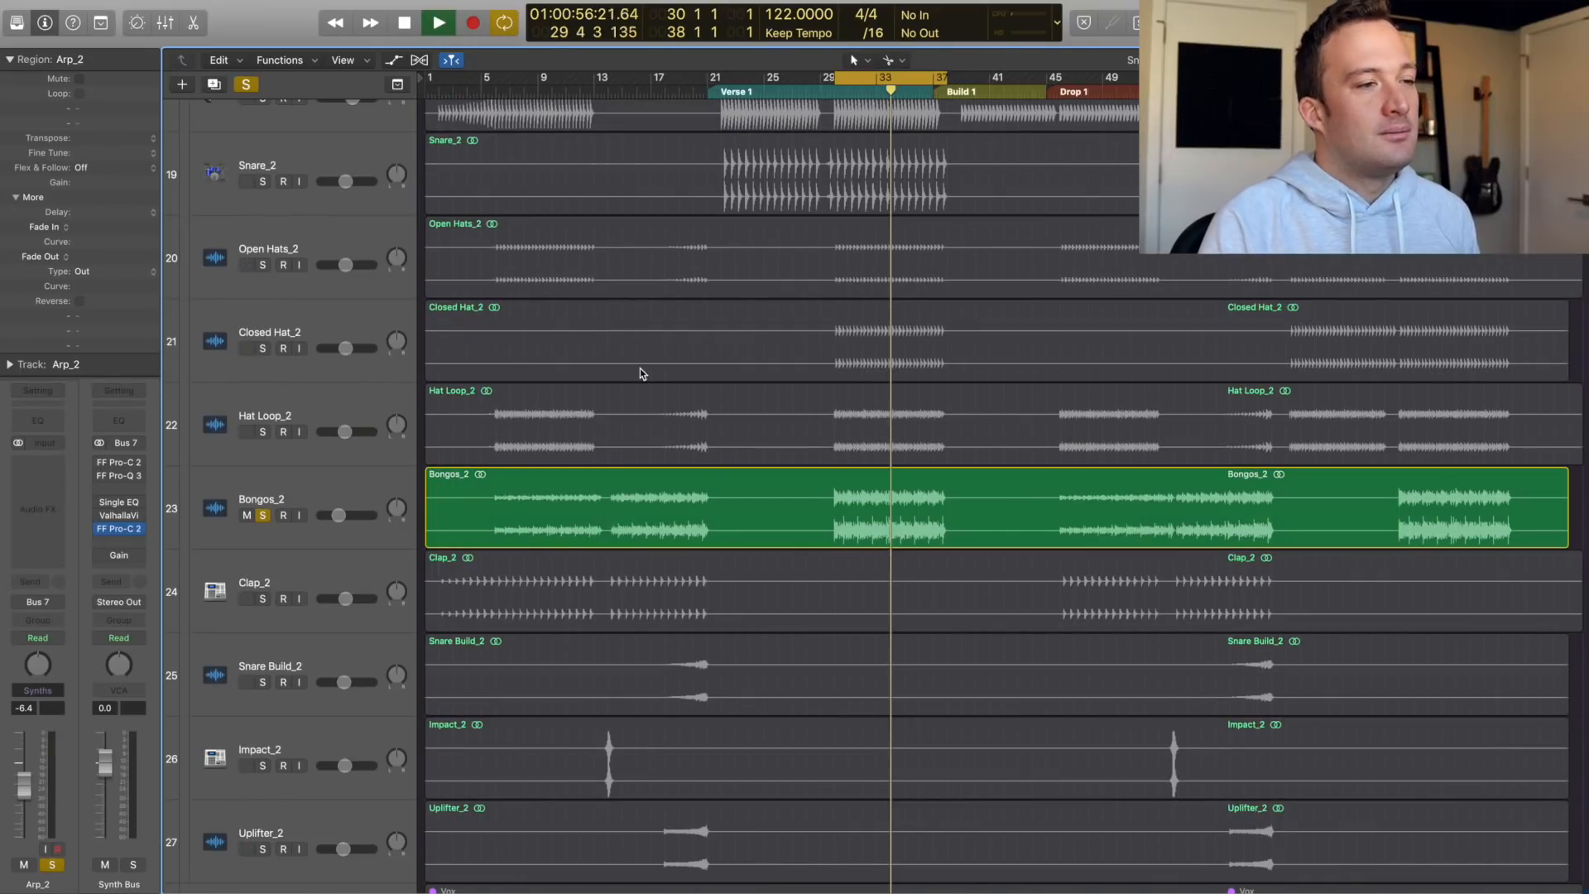
pyautogui.scroll(3, 634, 382)
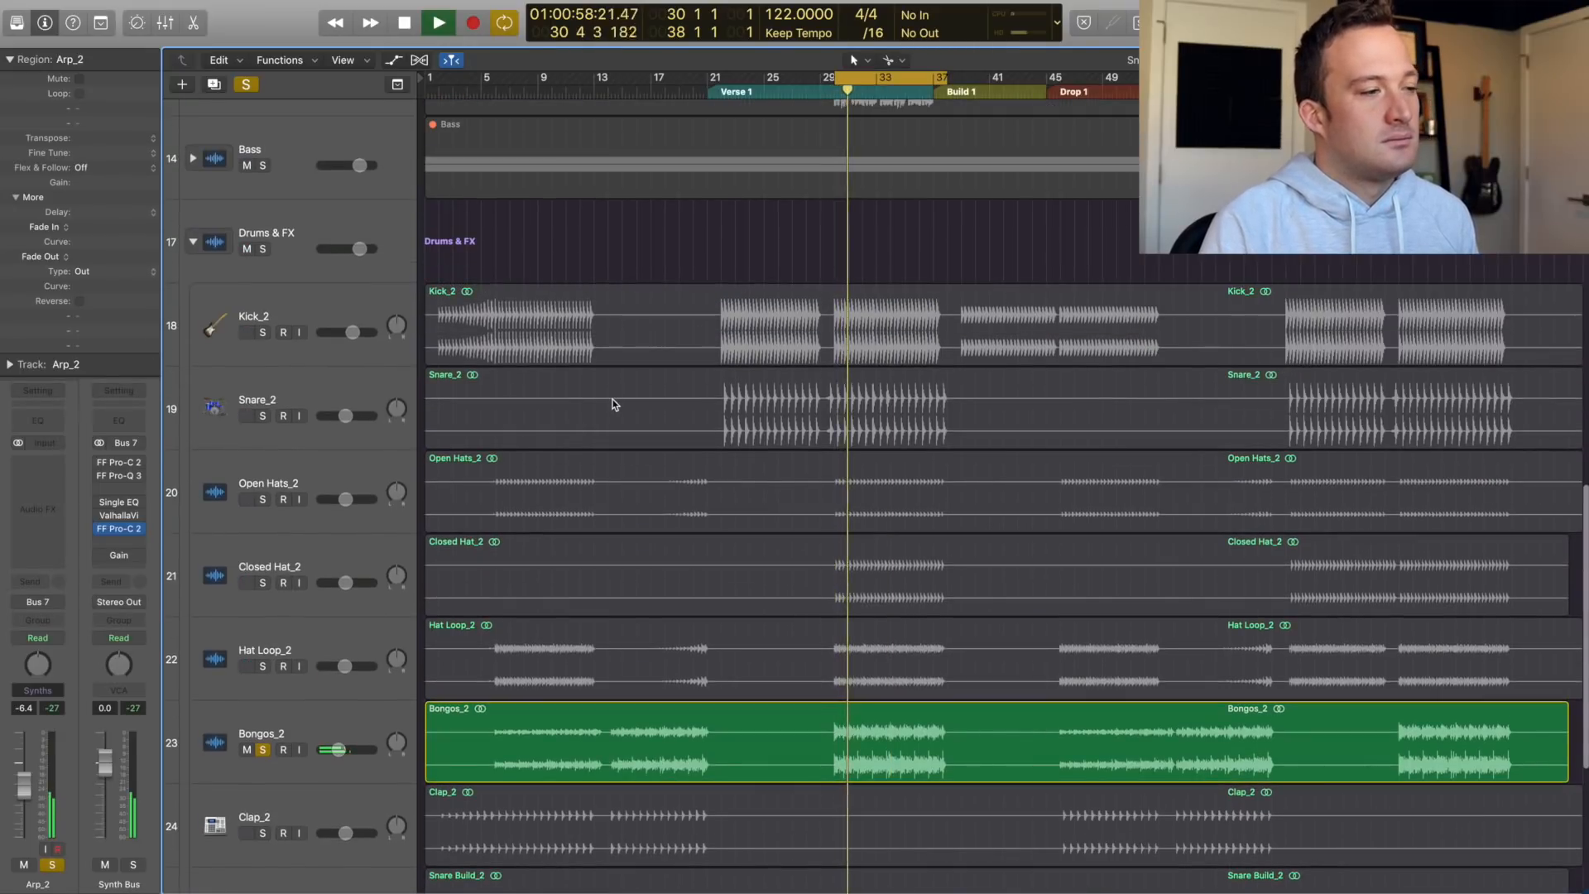
pyautogui.scroll(9, 612, 402)
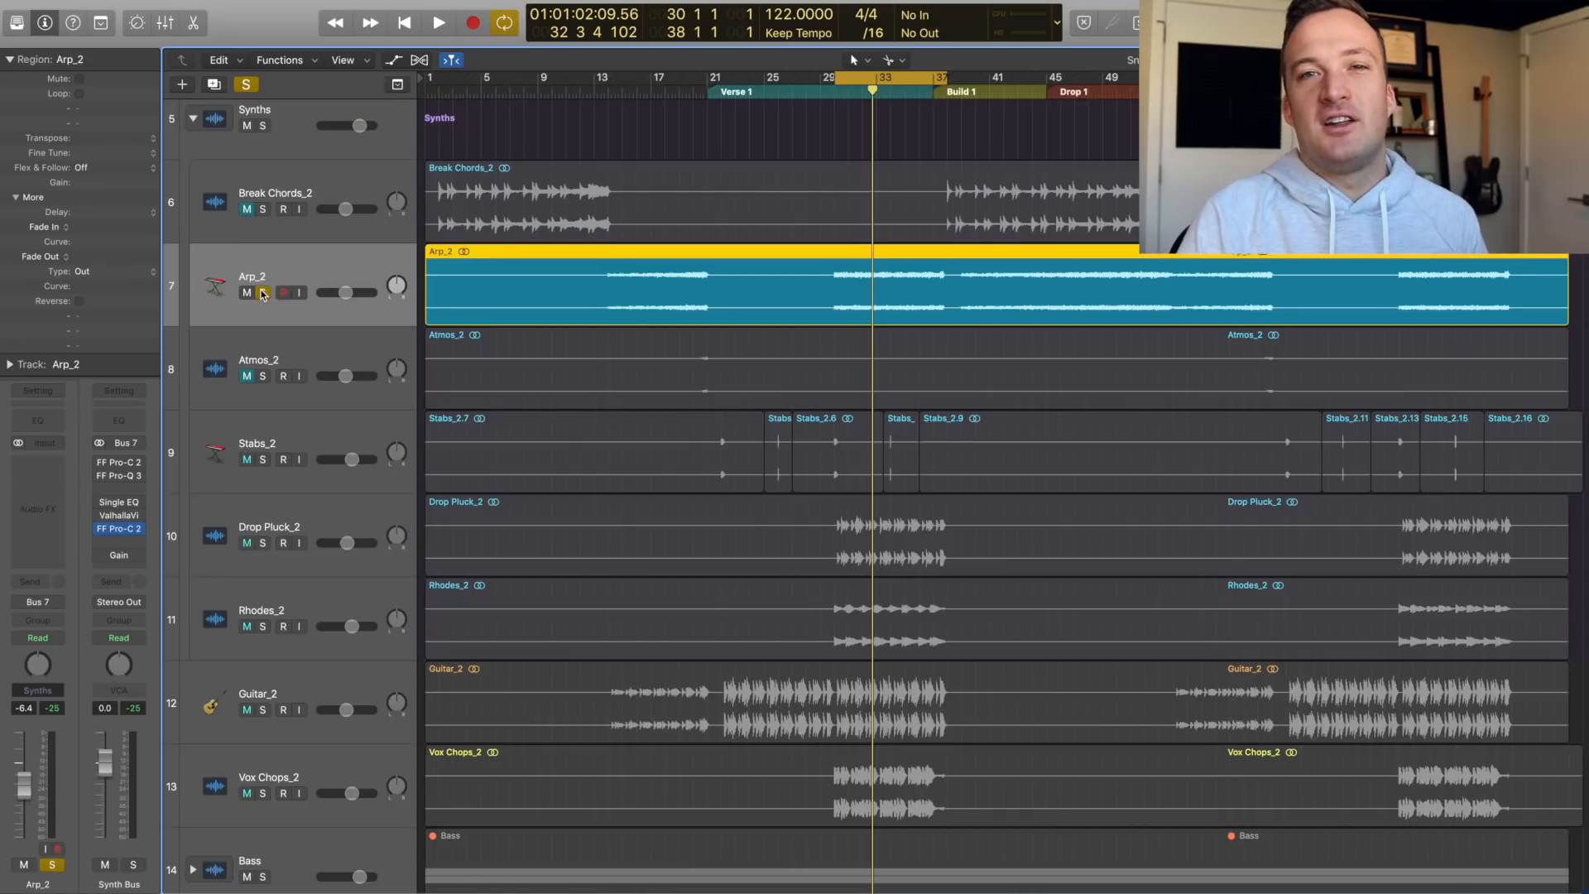
# - Raise Arp_2 to -3.1 dB and play the full mix, comparing it with the arp muted and unmuted
pyautogui.click(261, 293)
pyautogui.press('space')
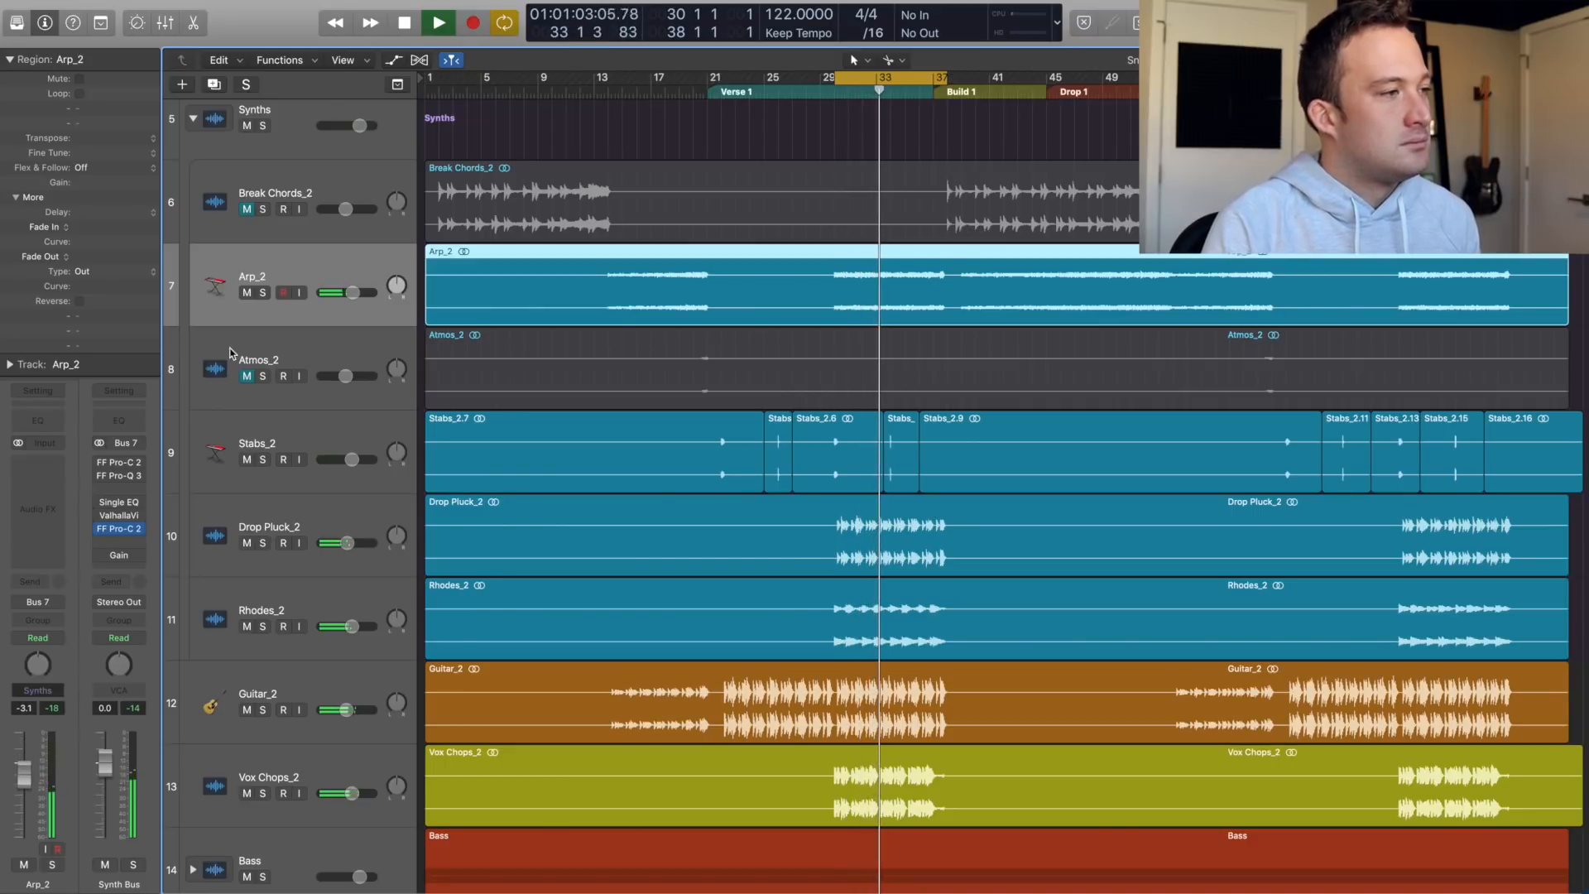
pyautogui.click(247, 293)
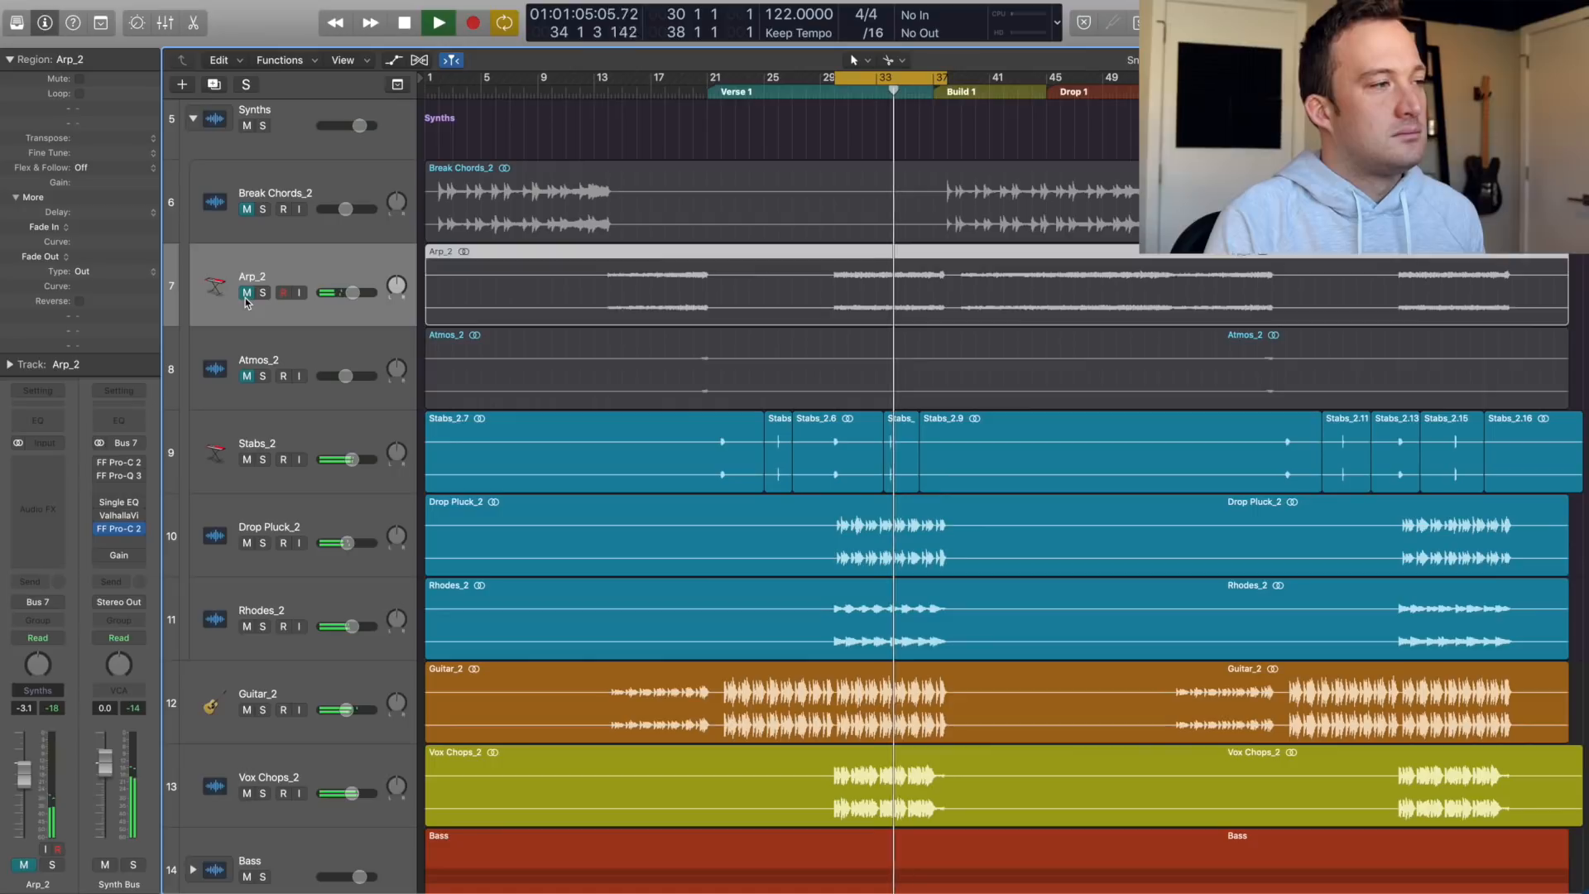
pyautogui.click(247, 293)
# - Solo Arp_2 and add a send to Bus 12, Short Verb
pyautogui.click(263, 293)
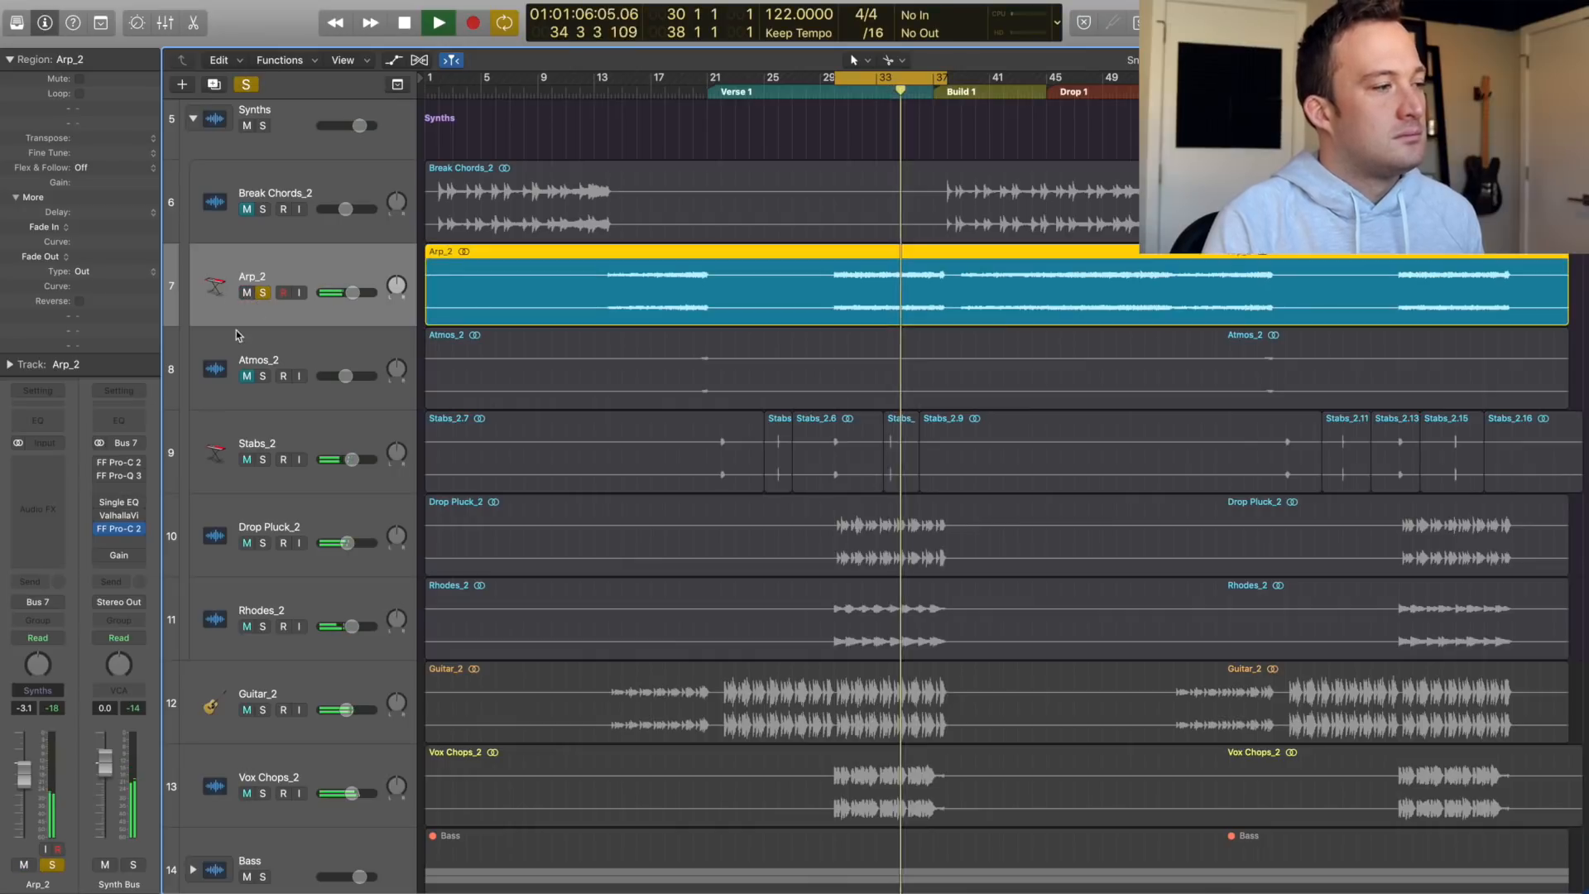
pyautogui.click(31, 582)
pyautogui.moveTo(58, 671)
pyautogui.click(164, 526)
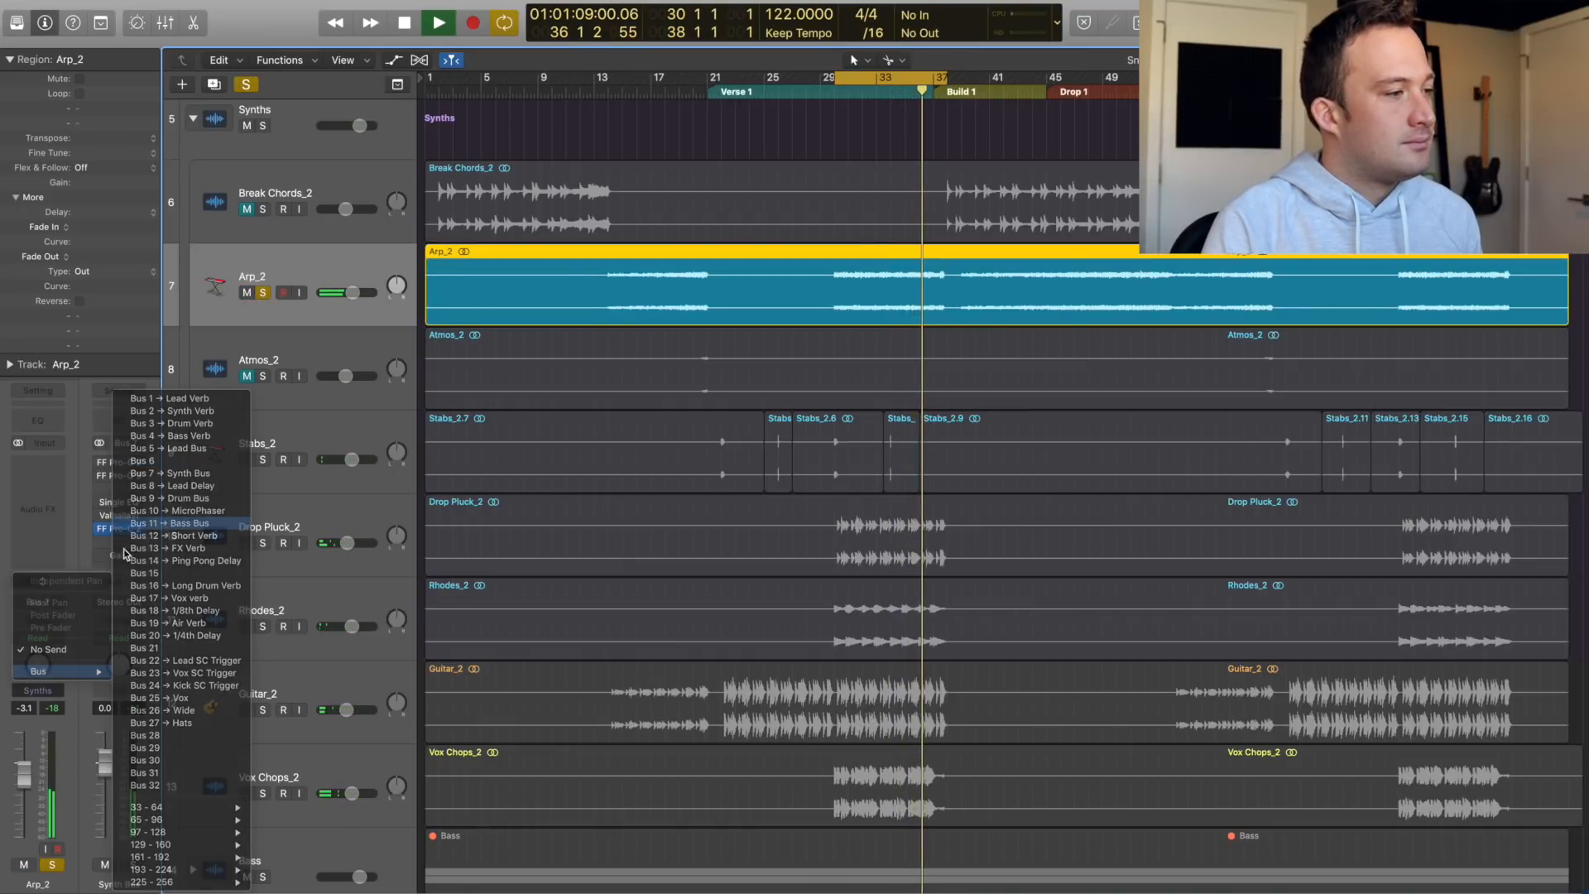
pyautogui.press('space')
pyautogui.click(35, 578)
pyautogui.click(48, 663)
pyautogui.click(32, 584)
pyautogui.moveTo(69, 675)
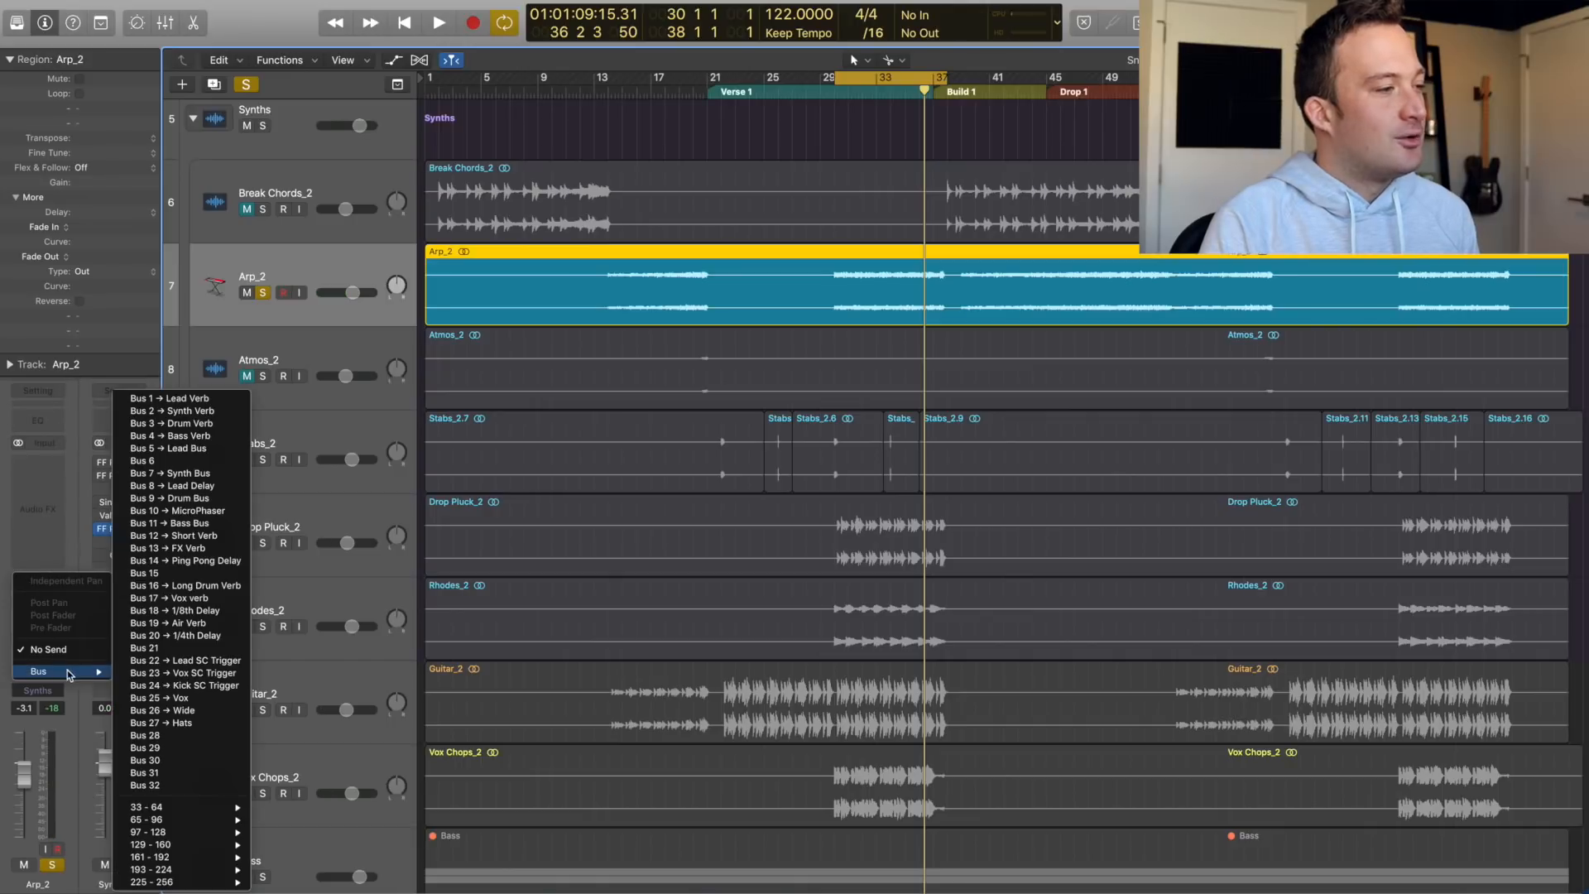
pyautogui.click(167, 536)
# - Set Arp_2's Short Verb send level to -6.8 dB while playing the soloed arp
pyautogui.press('space')
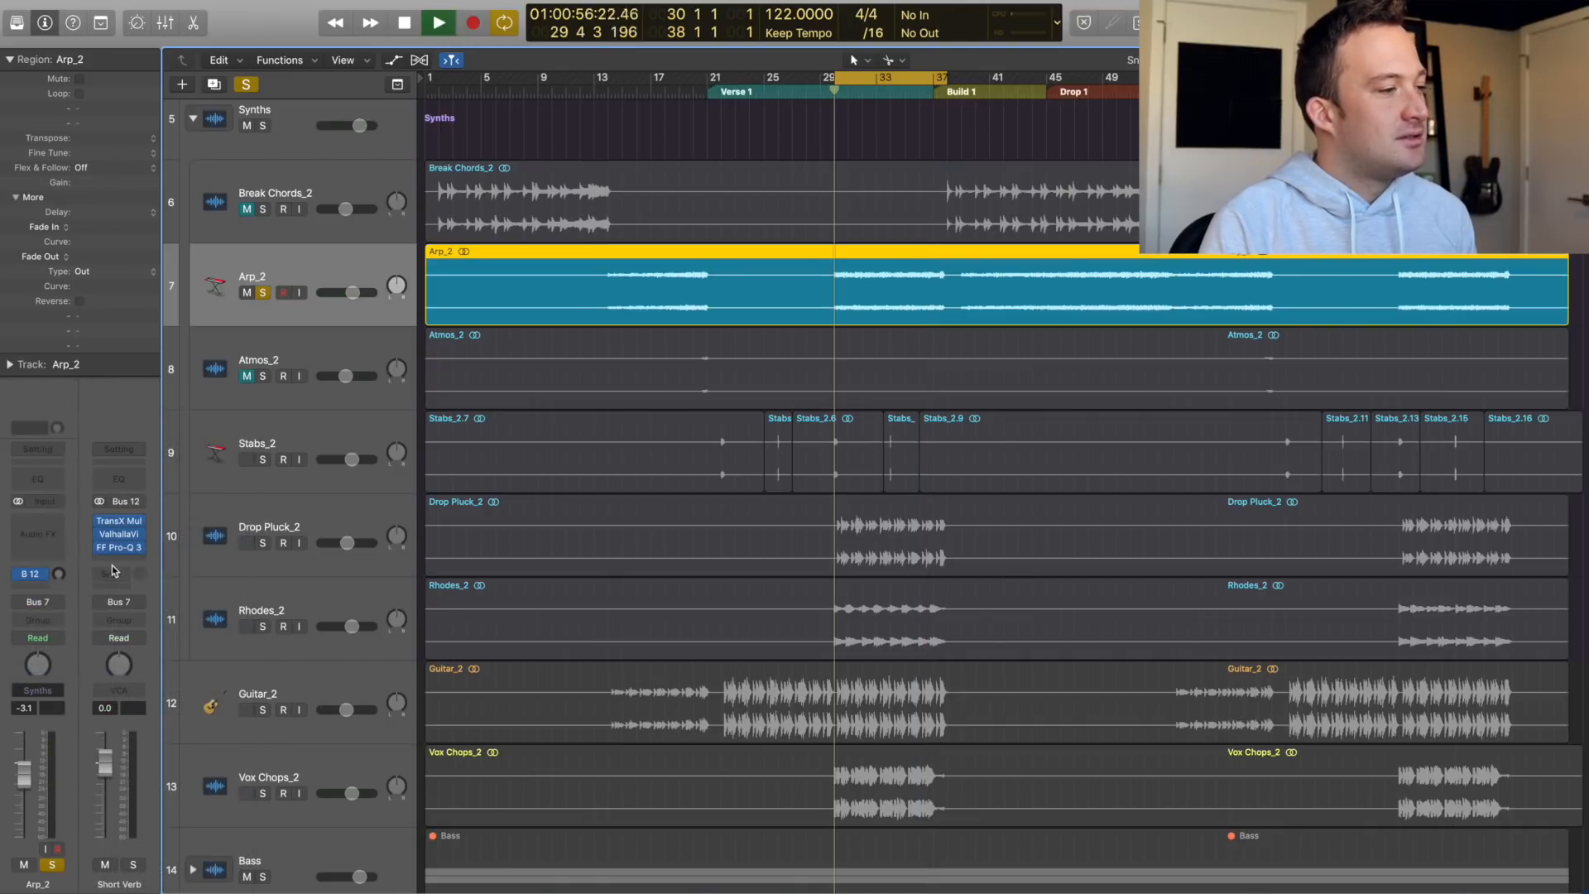
pyautogui.moveTo(41, 471); pyautogui.dragTo(43, 482)
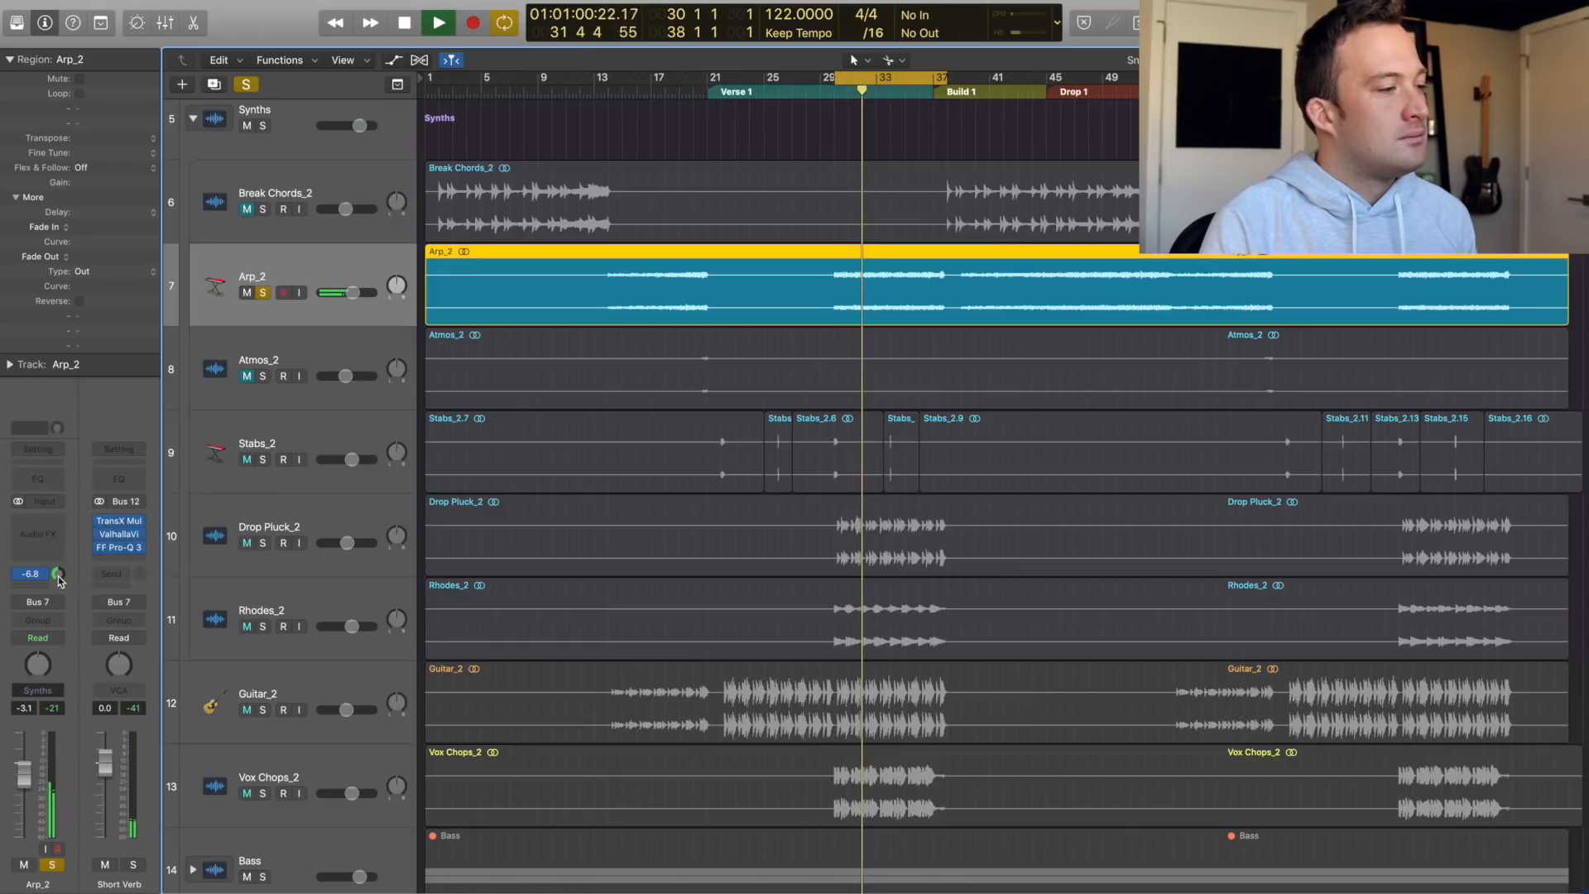
pyautogui.press('space')
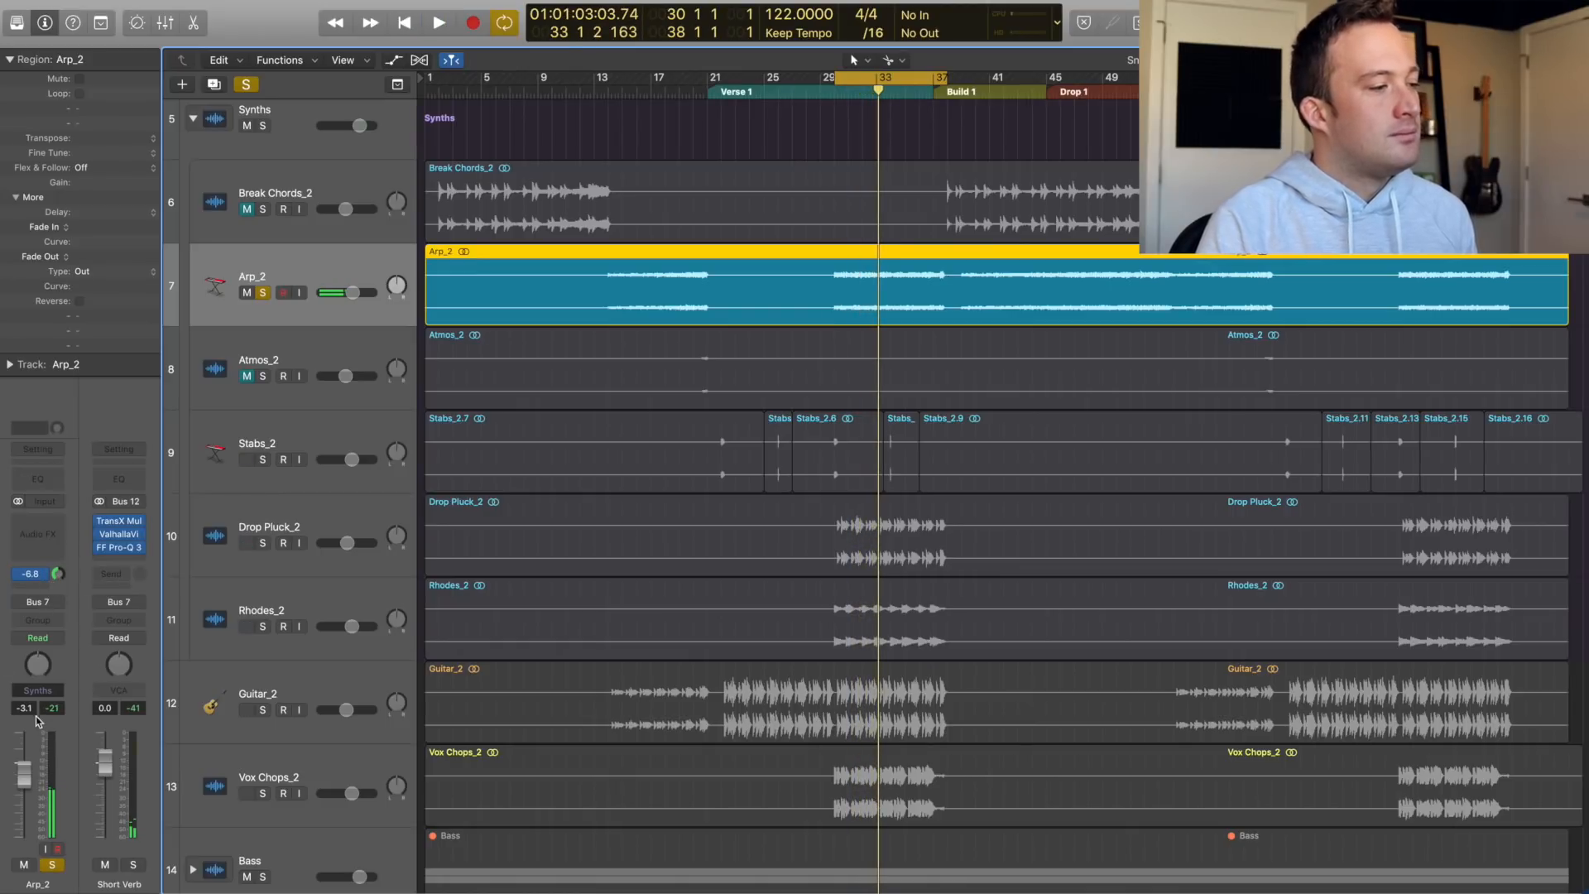
# - Unsolo Arp_2, set its level to -3.5 dB and compare the mix with the arp muted and unmuted
pyautogui.click(262, 293)
pyautogui.press('space')
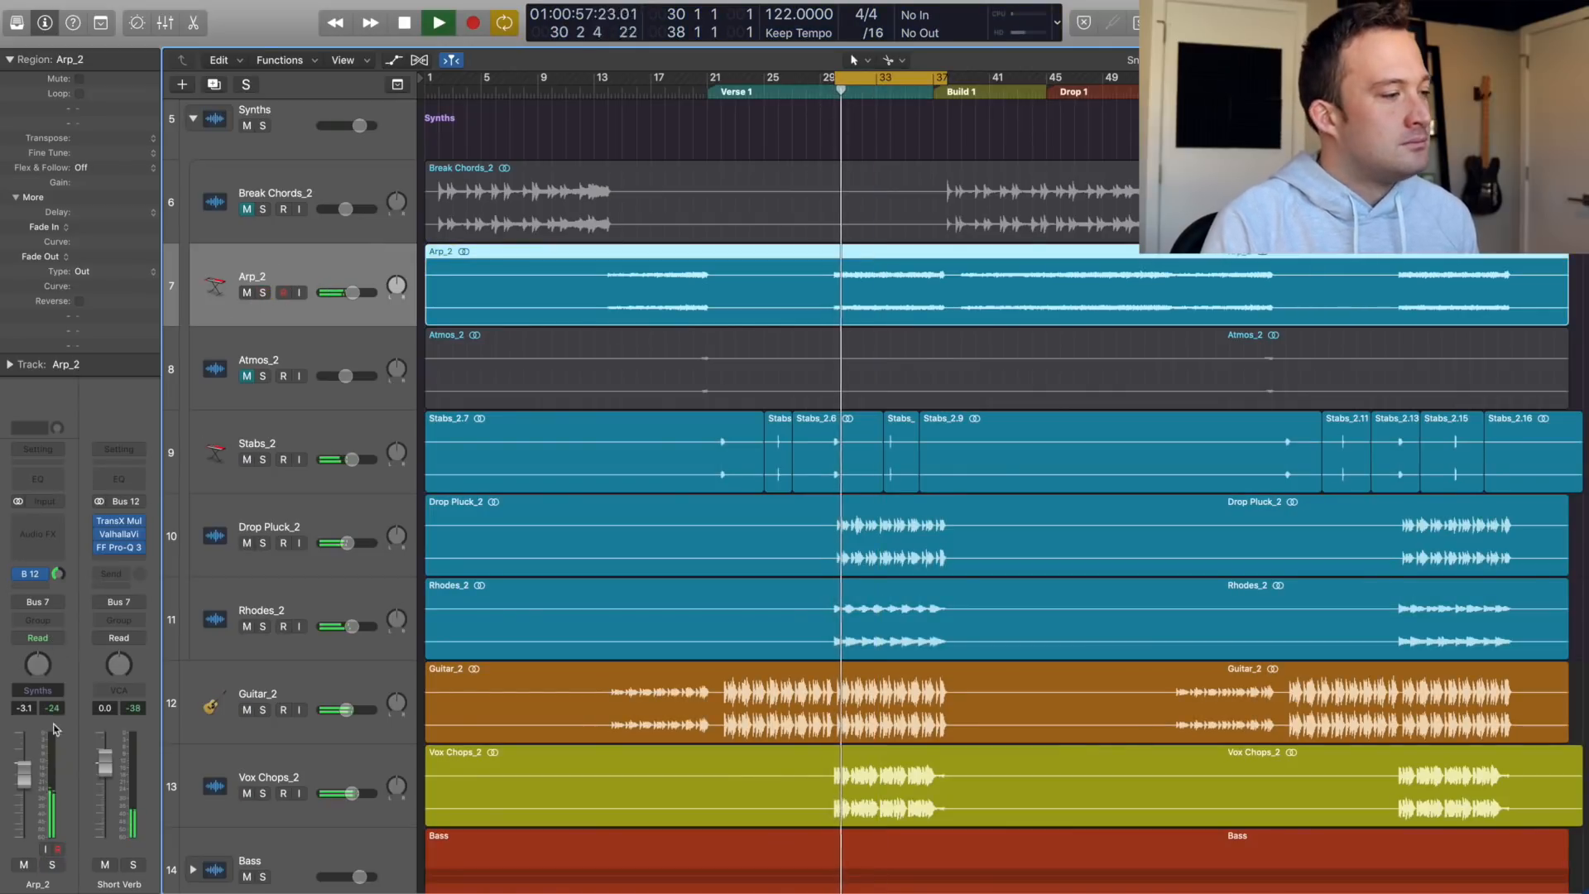
pyautogui.click(245, 293)
pyautogui.click(245, 293)
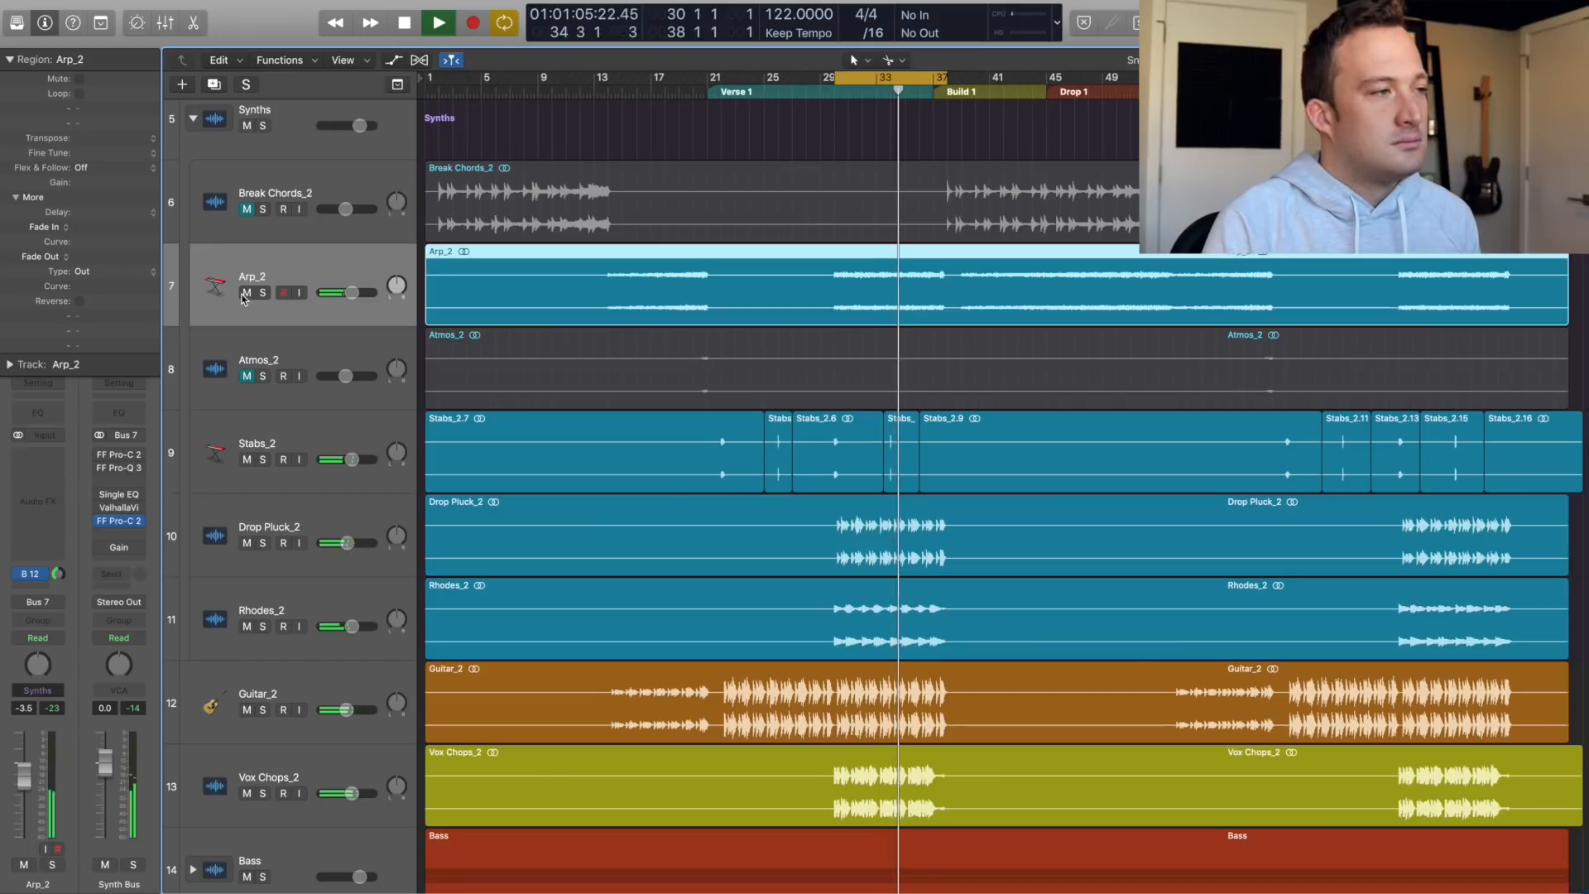
pyautogui.click(246, 293)
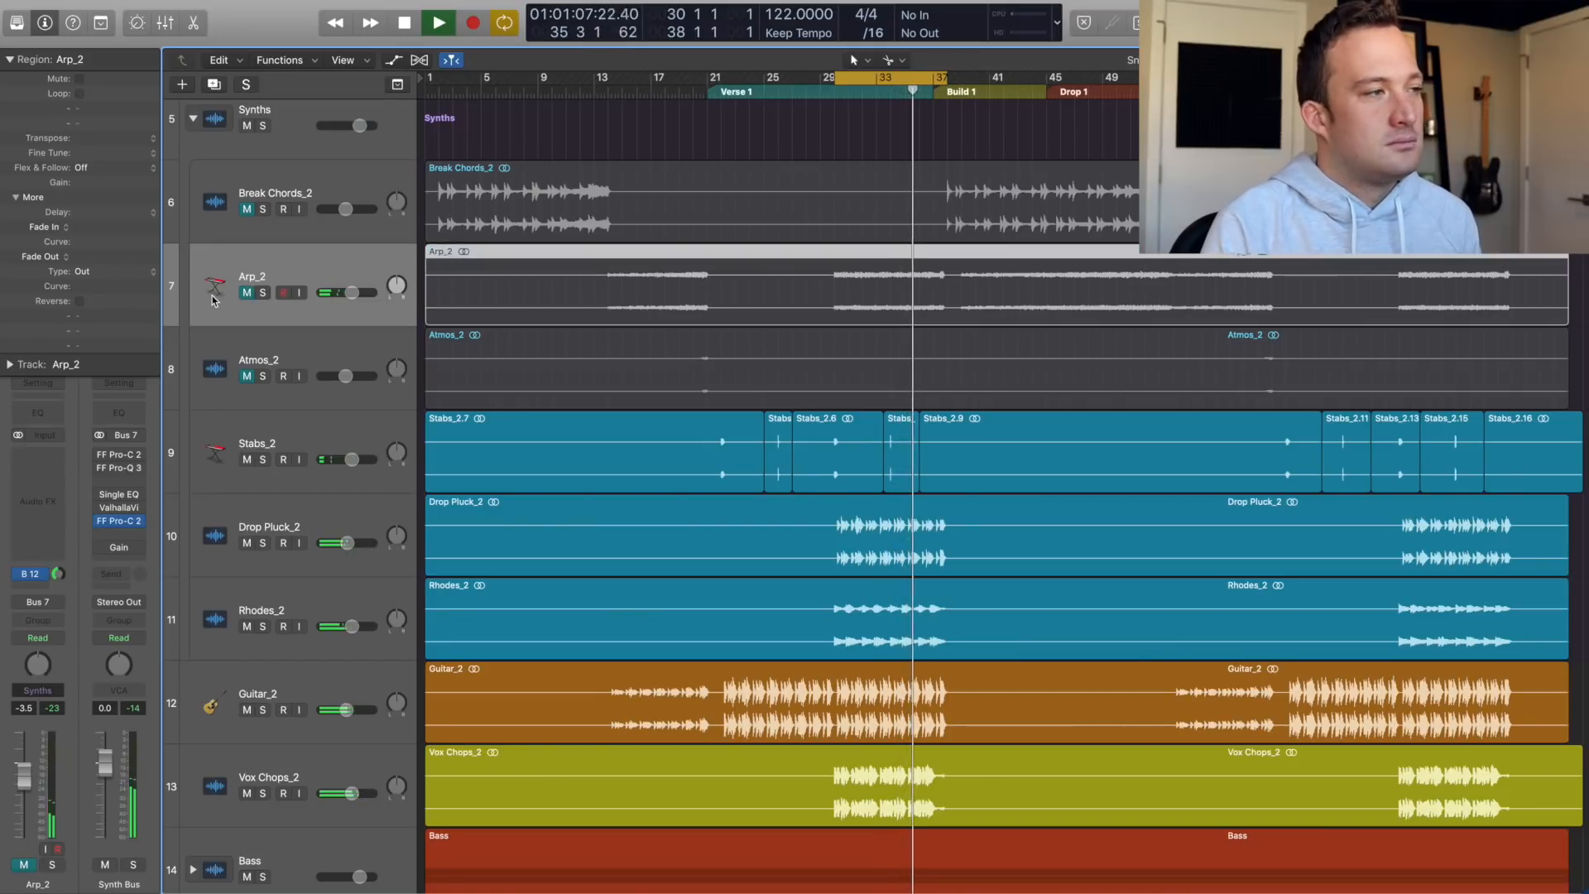
pyautogui.click(250, 295)
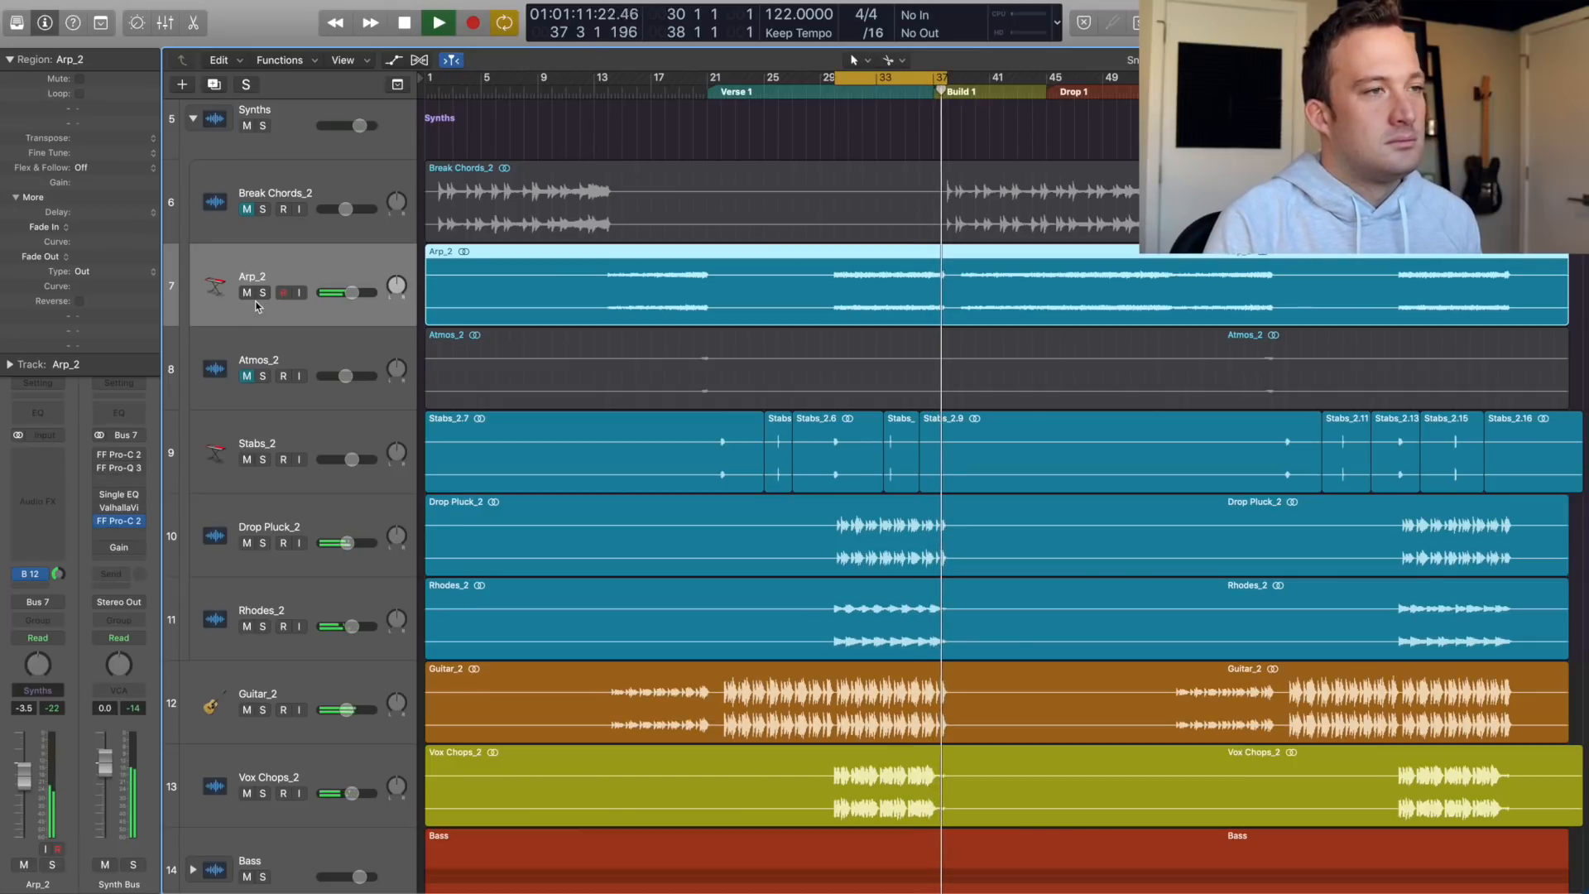
pyautogui.press('space')
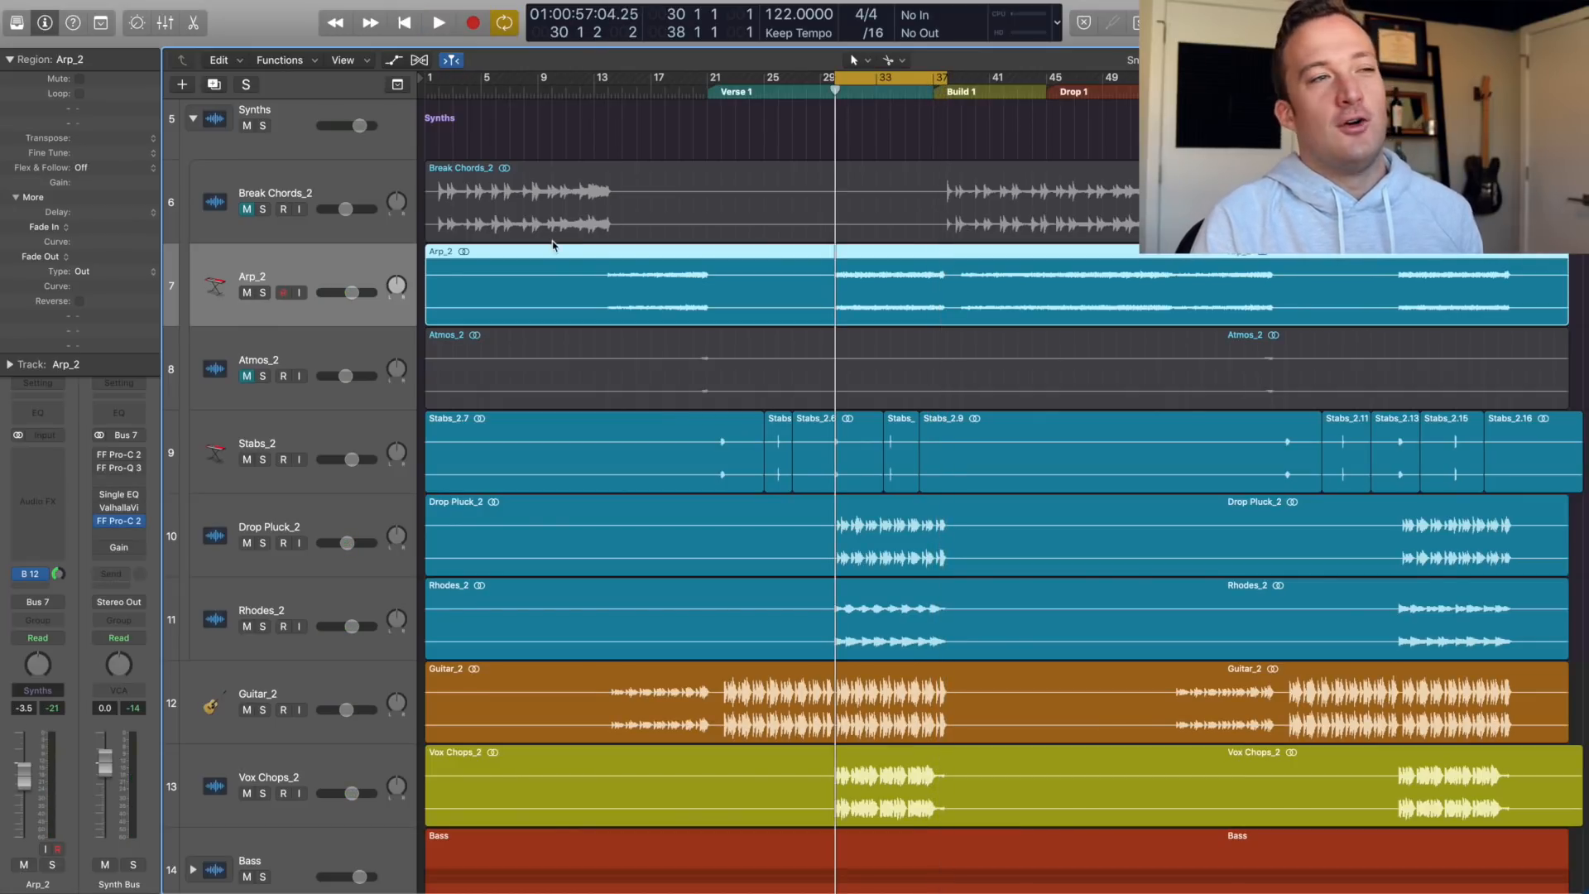
# - Turn off the cycle range and play the transition from the end of Verse 1 into Build 1
pyautogui.click(927, 98)
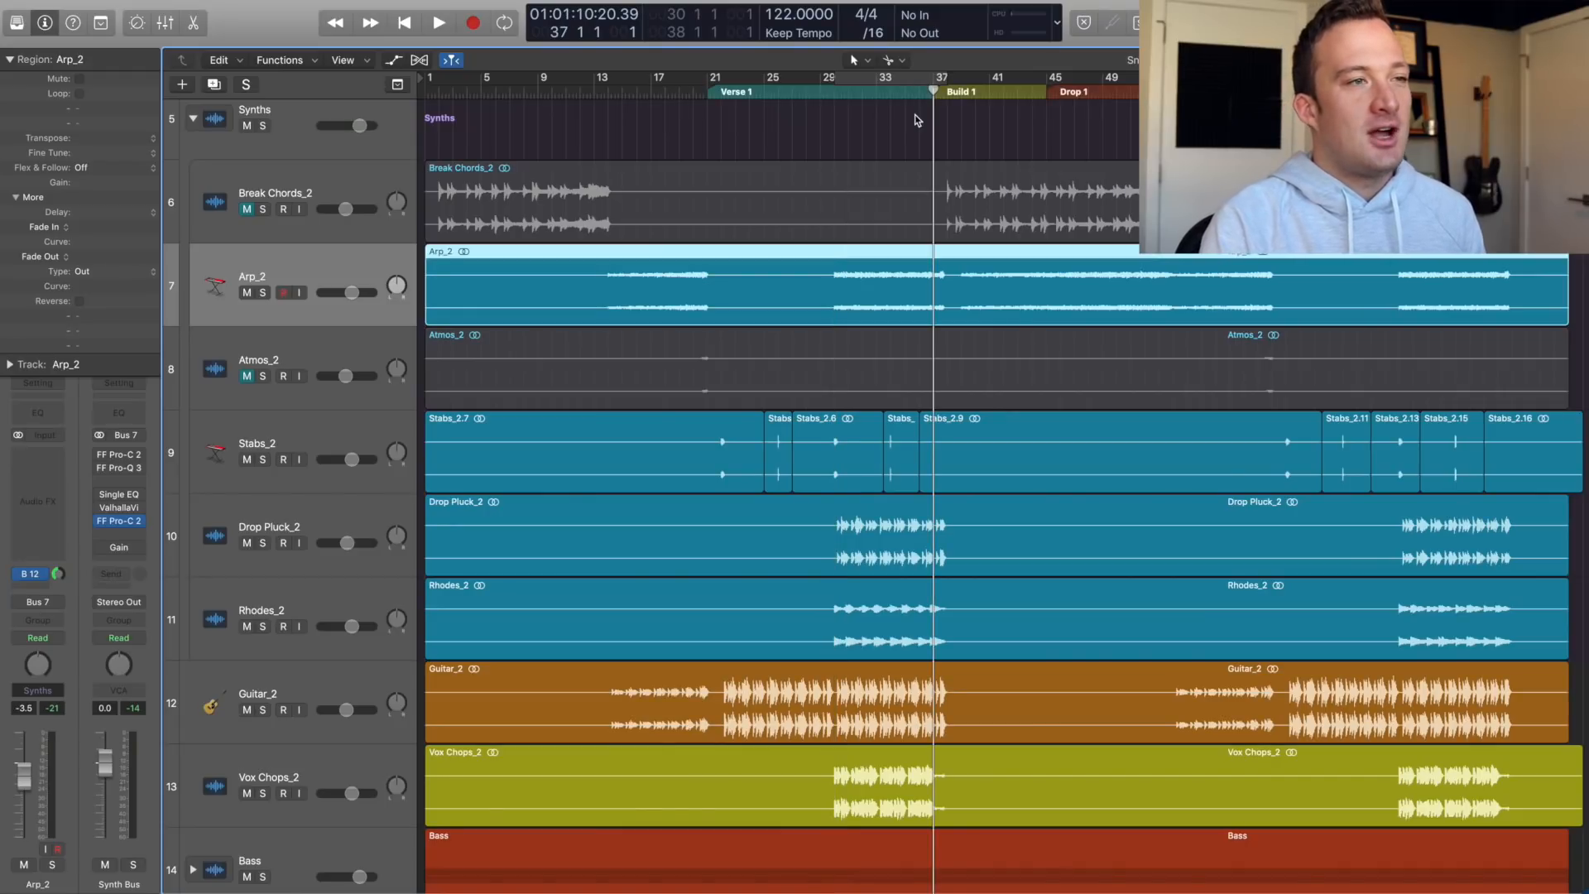
pyautogui.click(917, 120)
pyautogui.press('space')
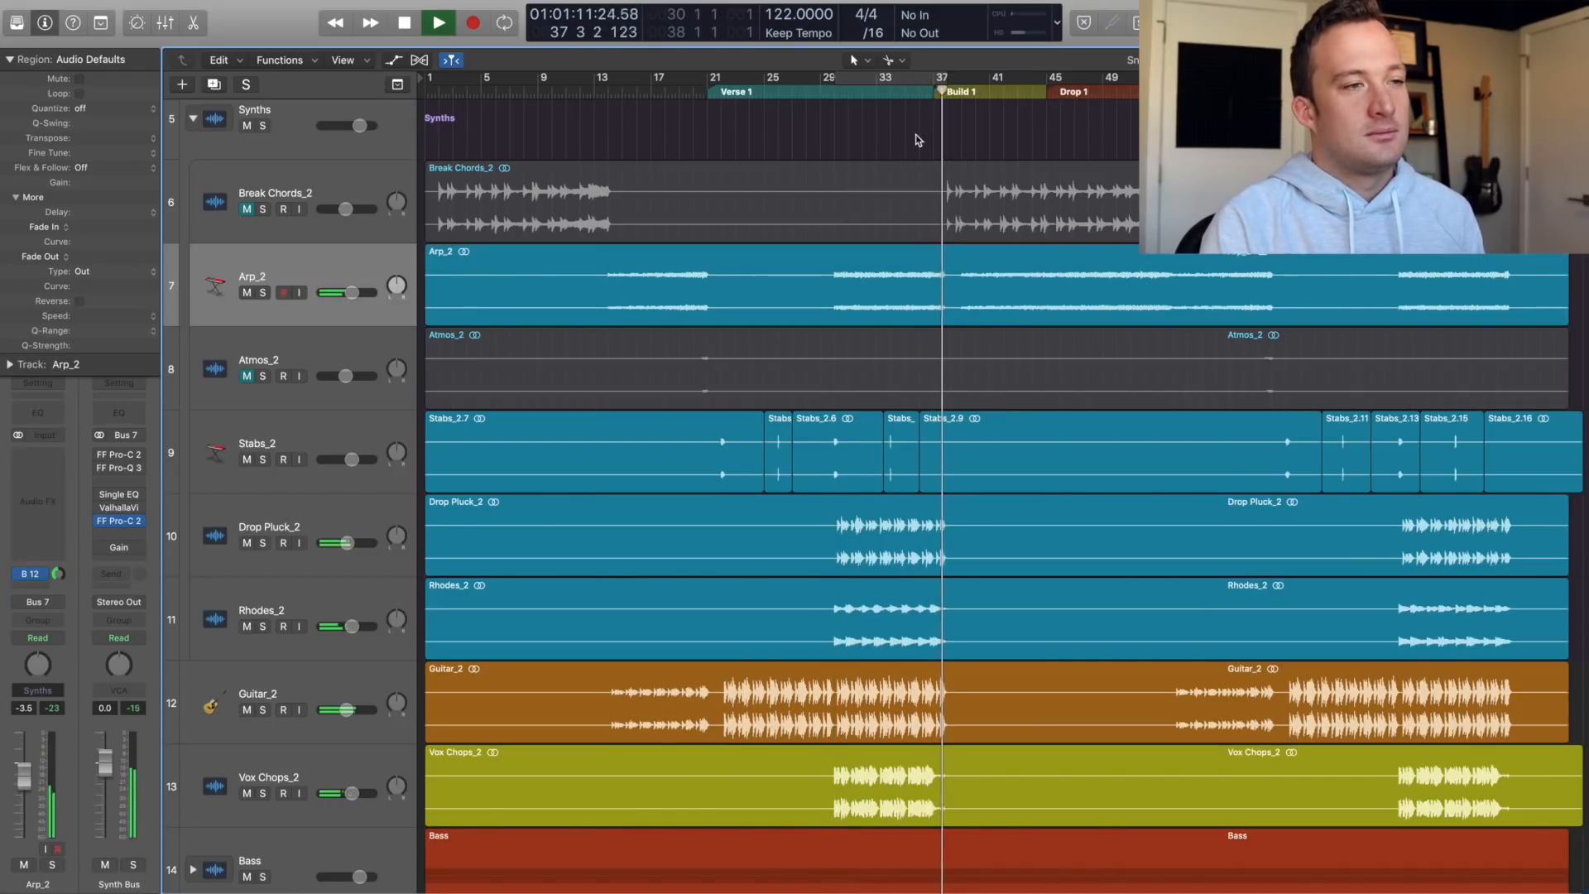
pyautogui.press('space')
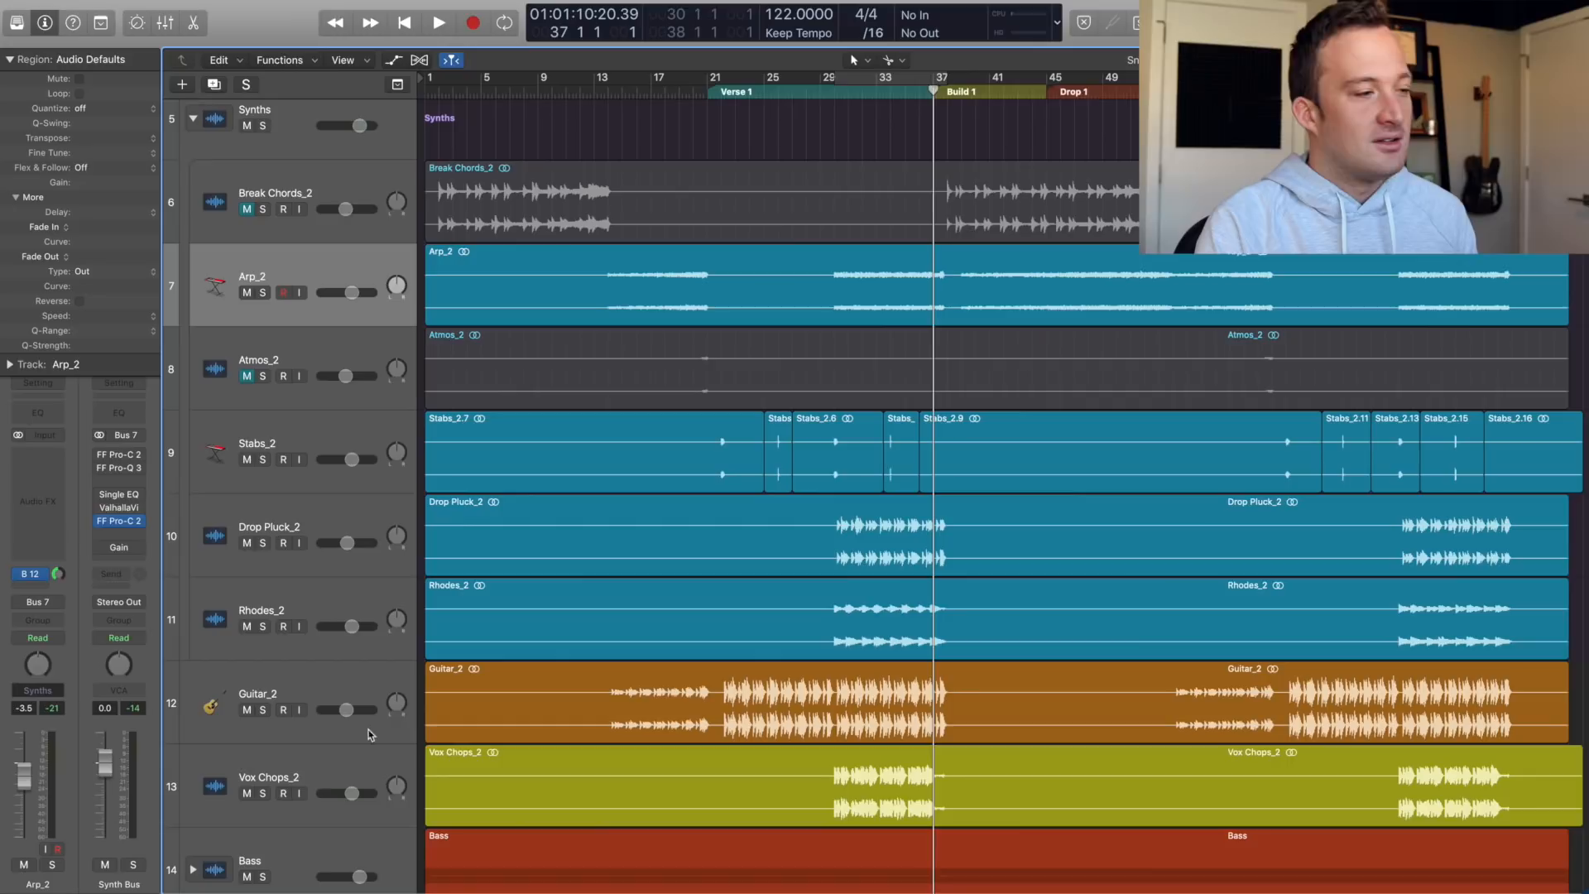
# - Solo Vox Chops_2, listen to its tail at the start of Build 1, and unsolo it
pyautogui.click(263, 794)
pyautogui.press('space')
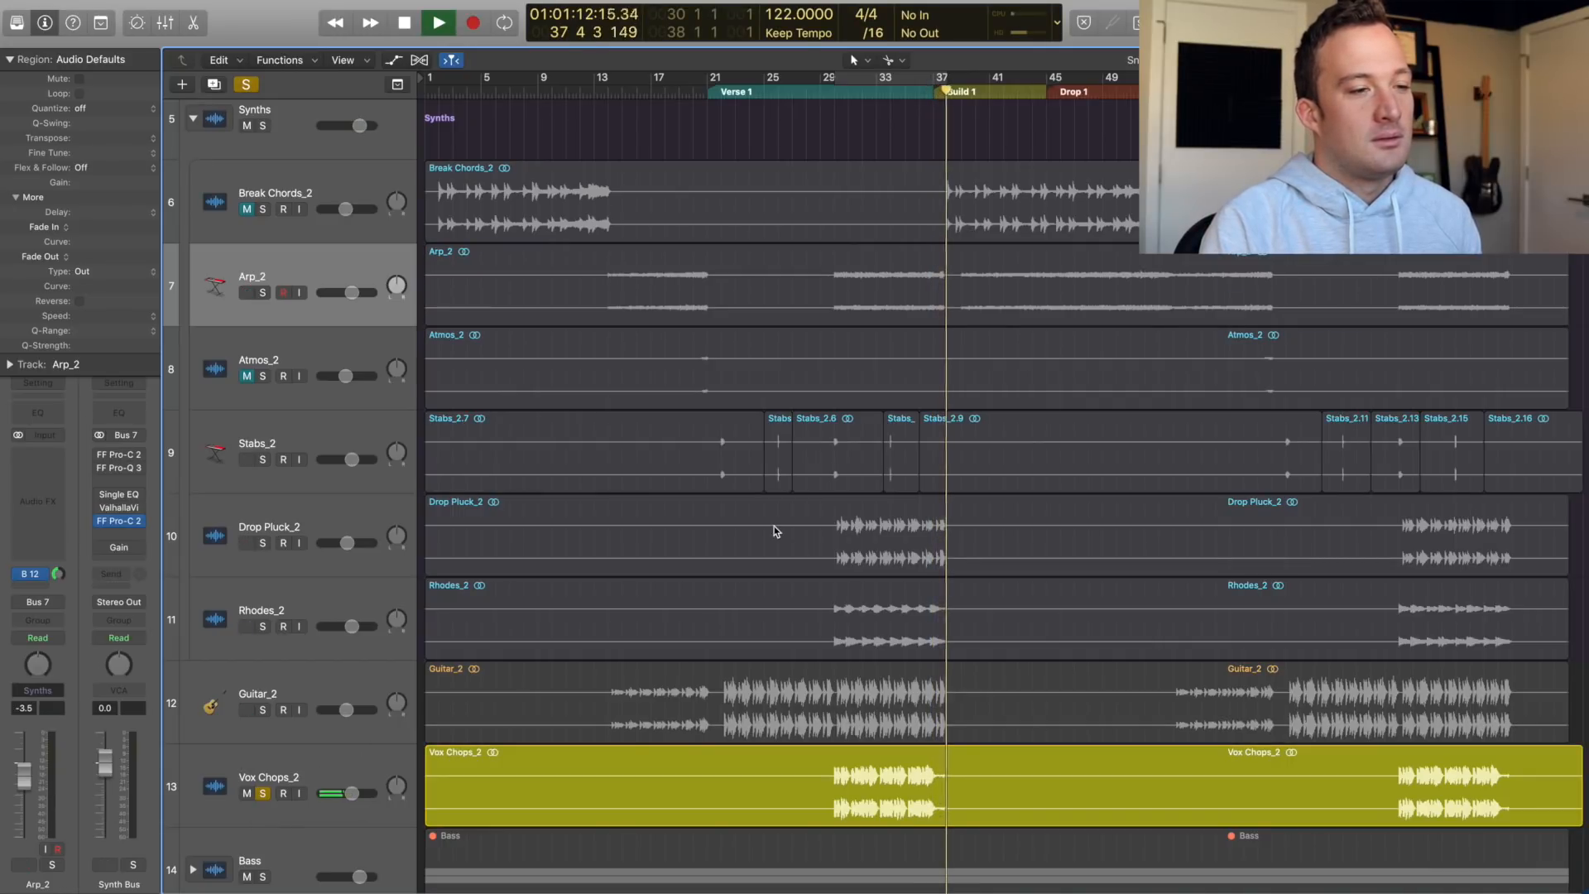
pyautogui.click(263, 794)
pyautogui.press('space')
# - Select the Lead Bus, show track automation and enable the bus's Gain plug-in
pyautogui.scroll(5, 773, 513)
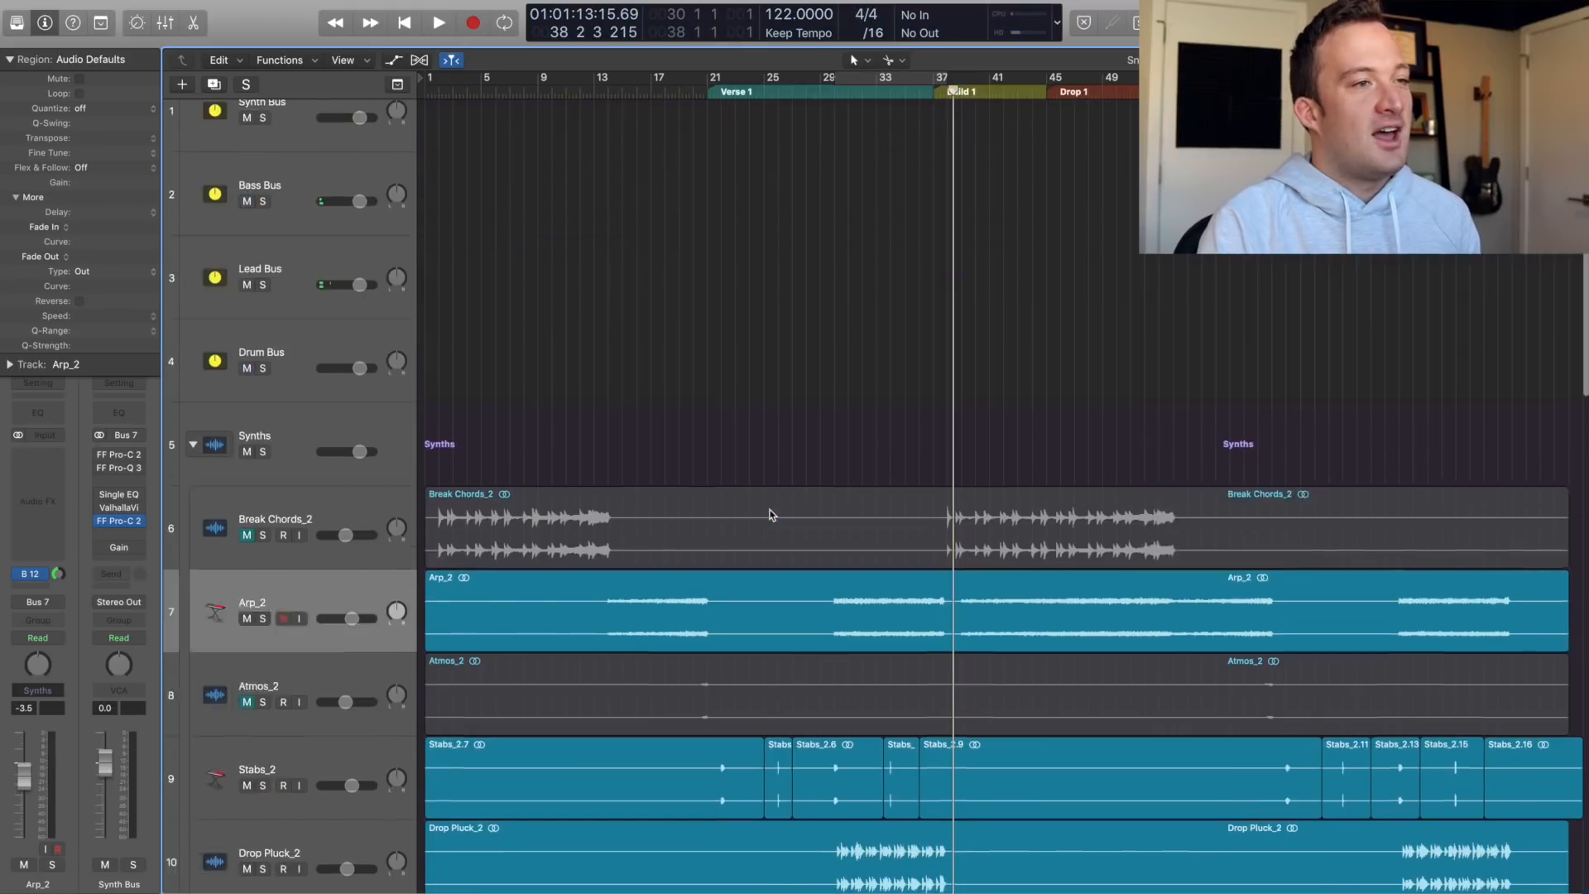
pyautogui.click(801, 329)
pyautogui.press('a')
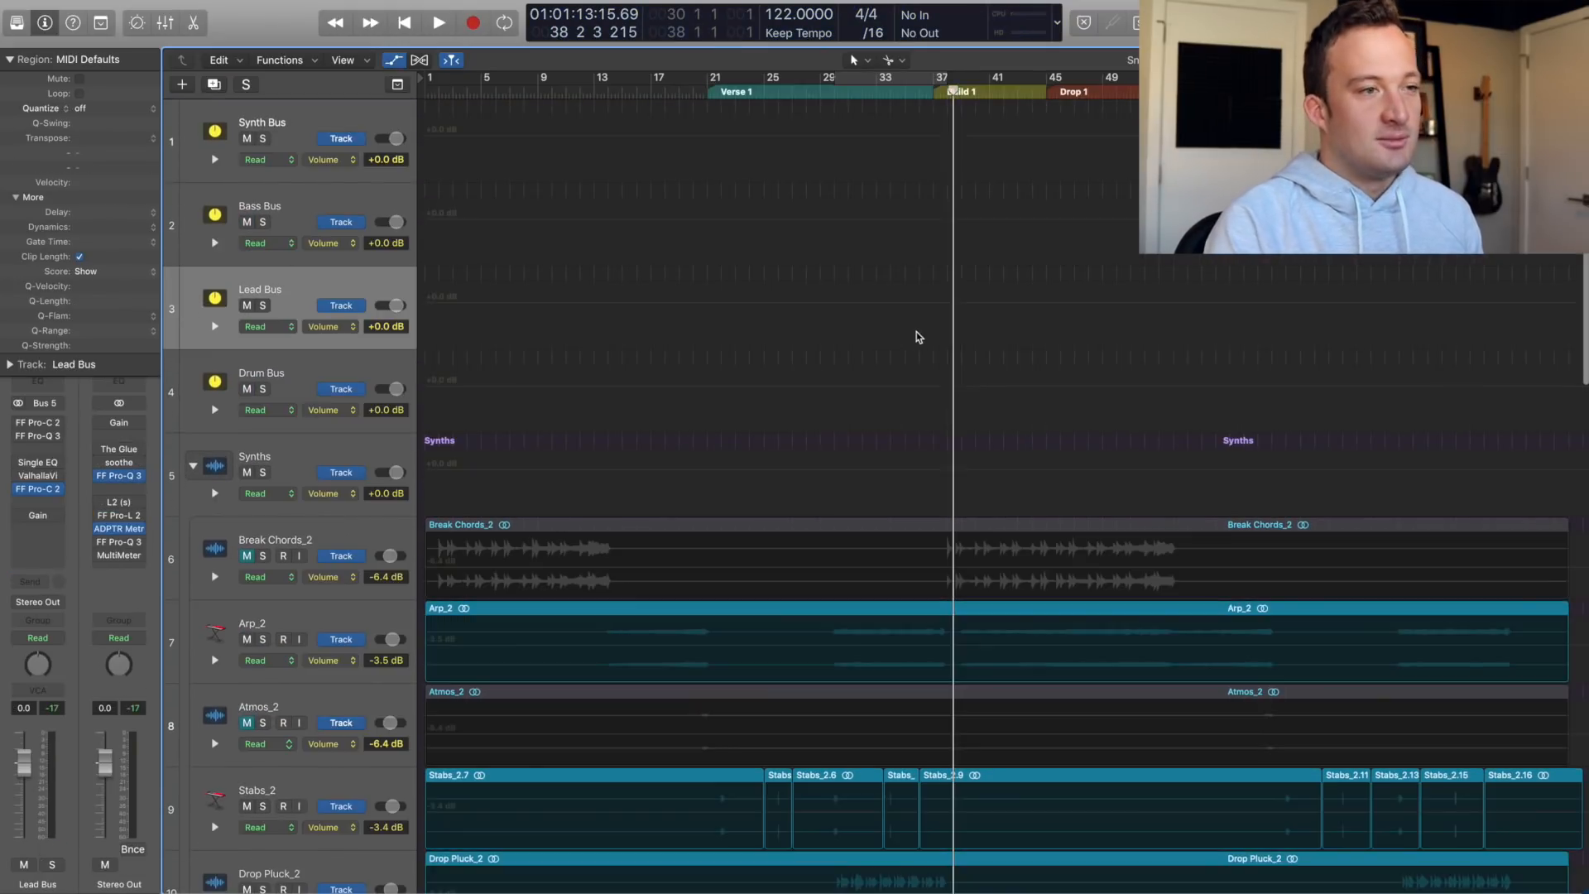
pyautogui.scroll(-3, 910, 335)
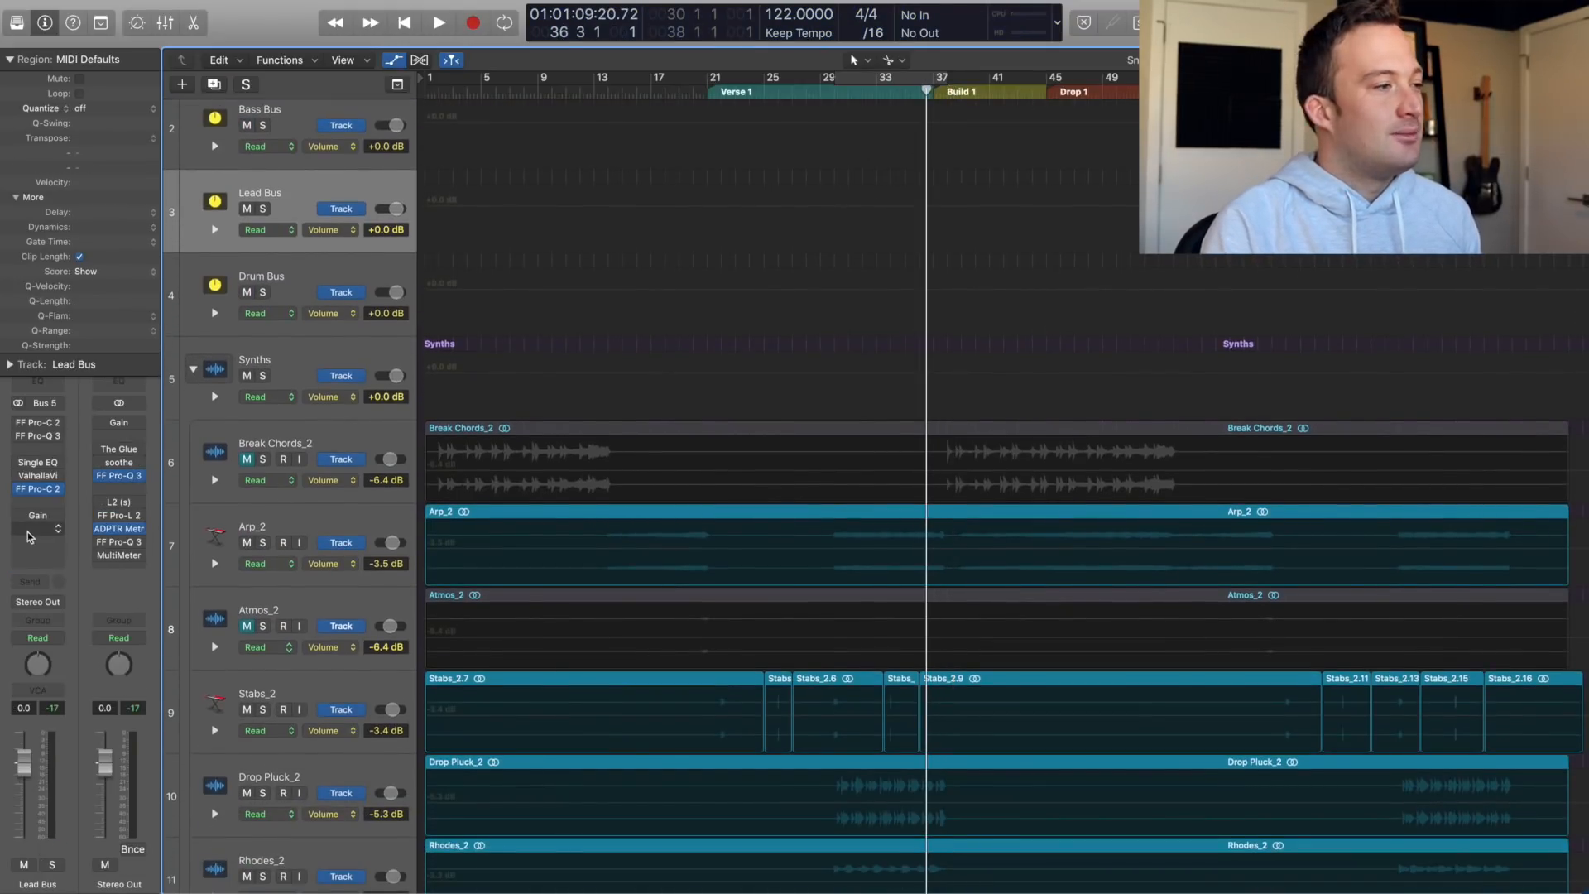
pyautogui.press('super+Right')
pyautogui.press('super+Right')
pyautogui.press('super+Right')
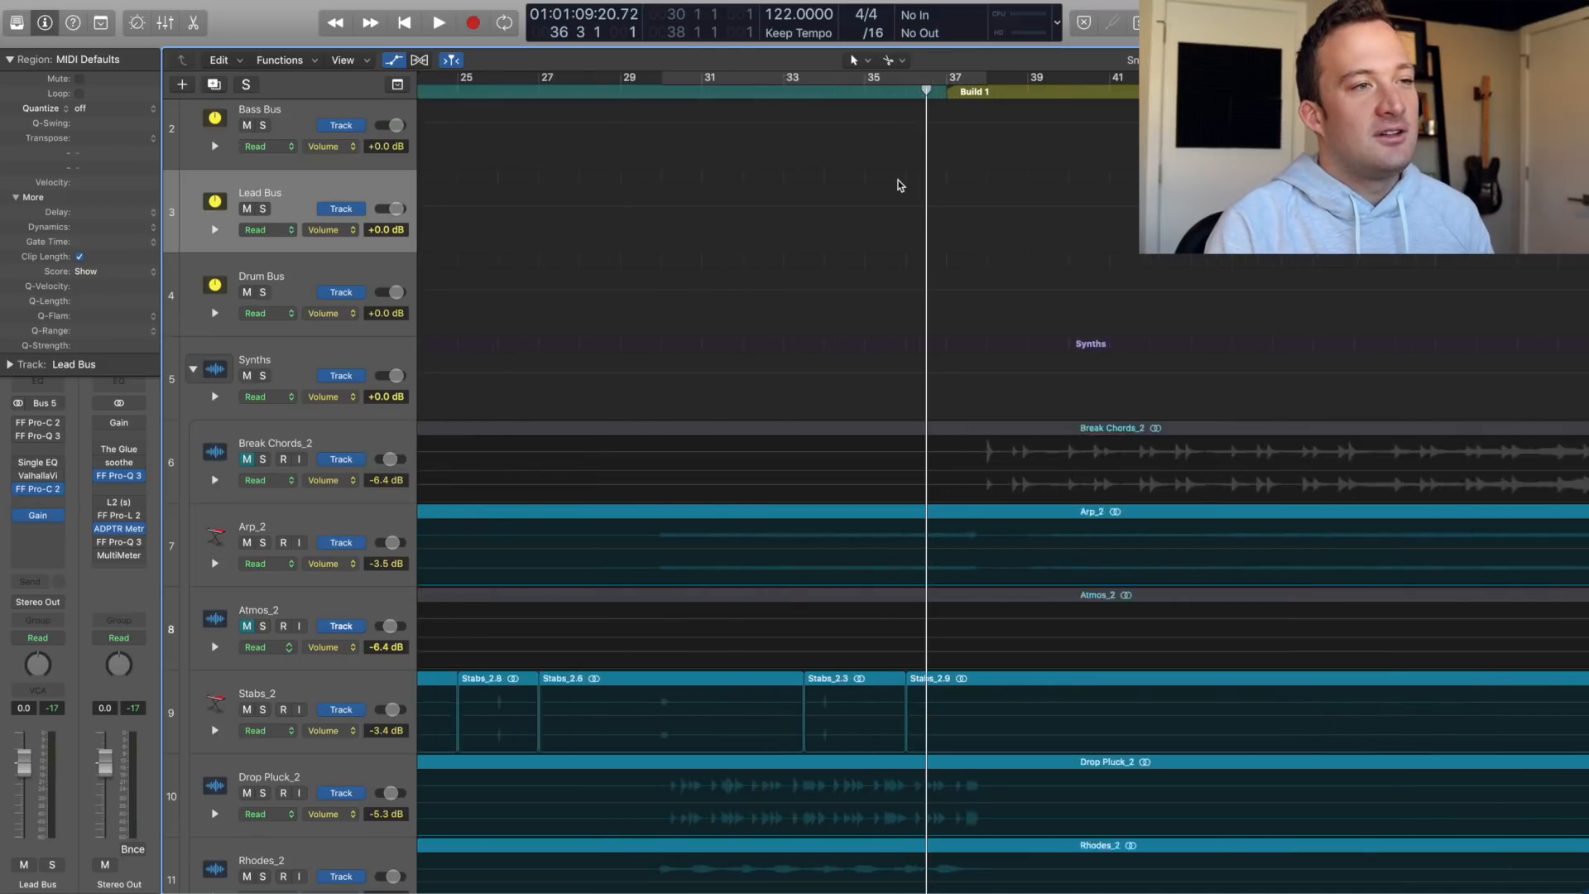
# - Play the start of Build 1 and stop the playhead at bar 37 beat 4, where the verse parts end
pyautogui.press('space')
pyautogui.press('super+Right')
pyautogui.press('super+Right')
pyautogui.press('space')
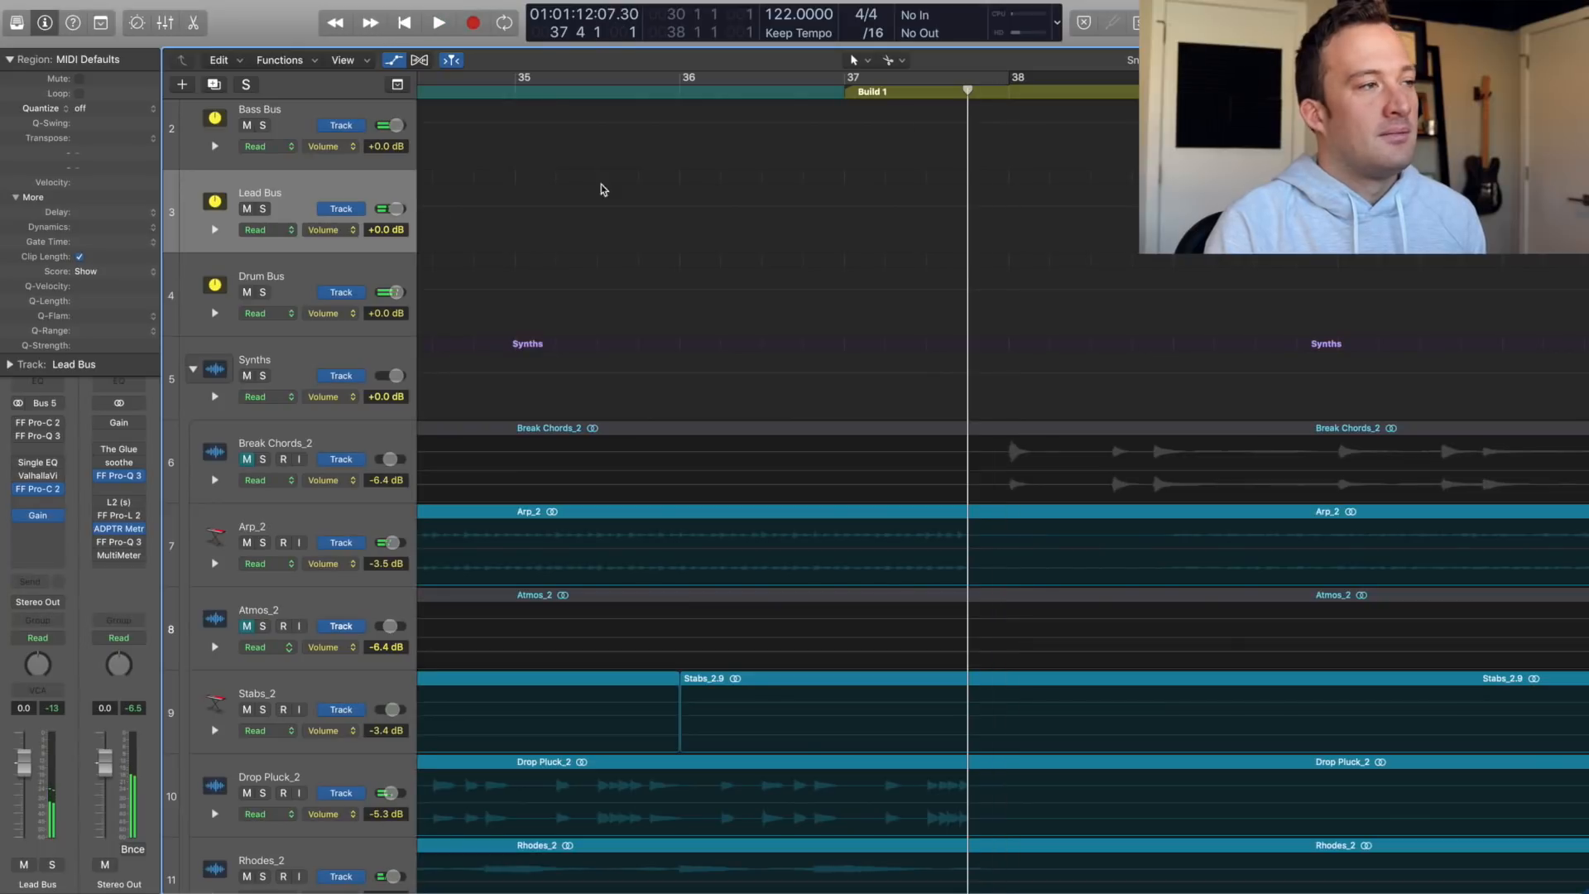
# - Set the Lead Bus automation lane to the Gain plug-in's Gain parameter and check the automation snap options
pyautogui.click(347, 230)
pyautogui.click(480, 411)
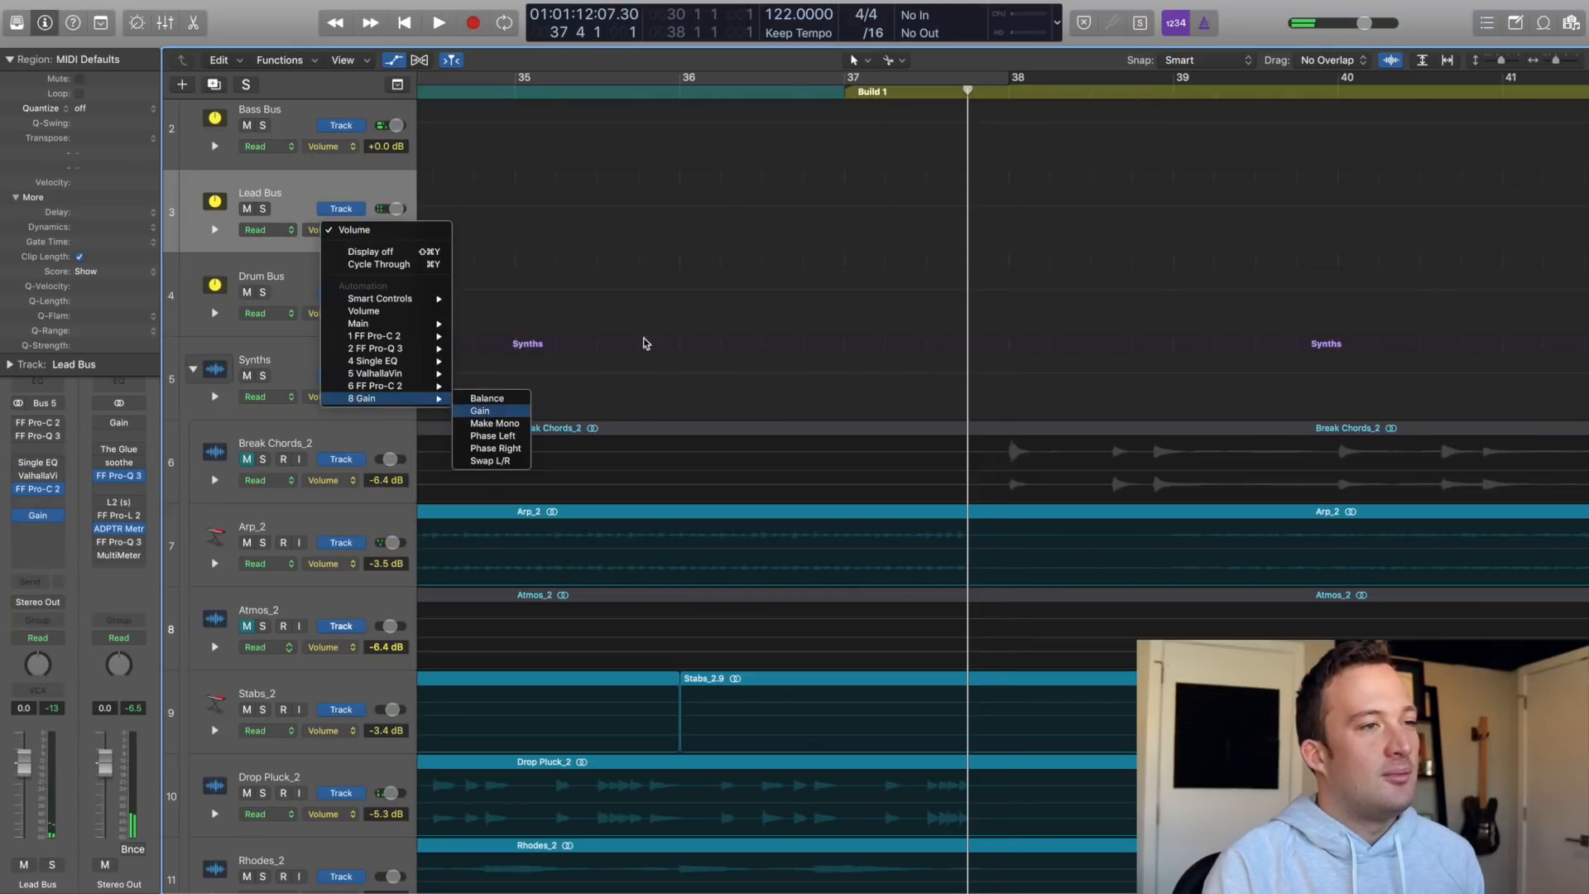
pyautogui.click(1201, 59)
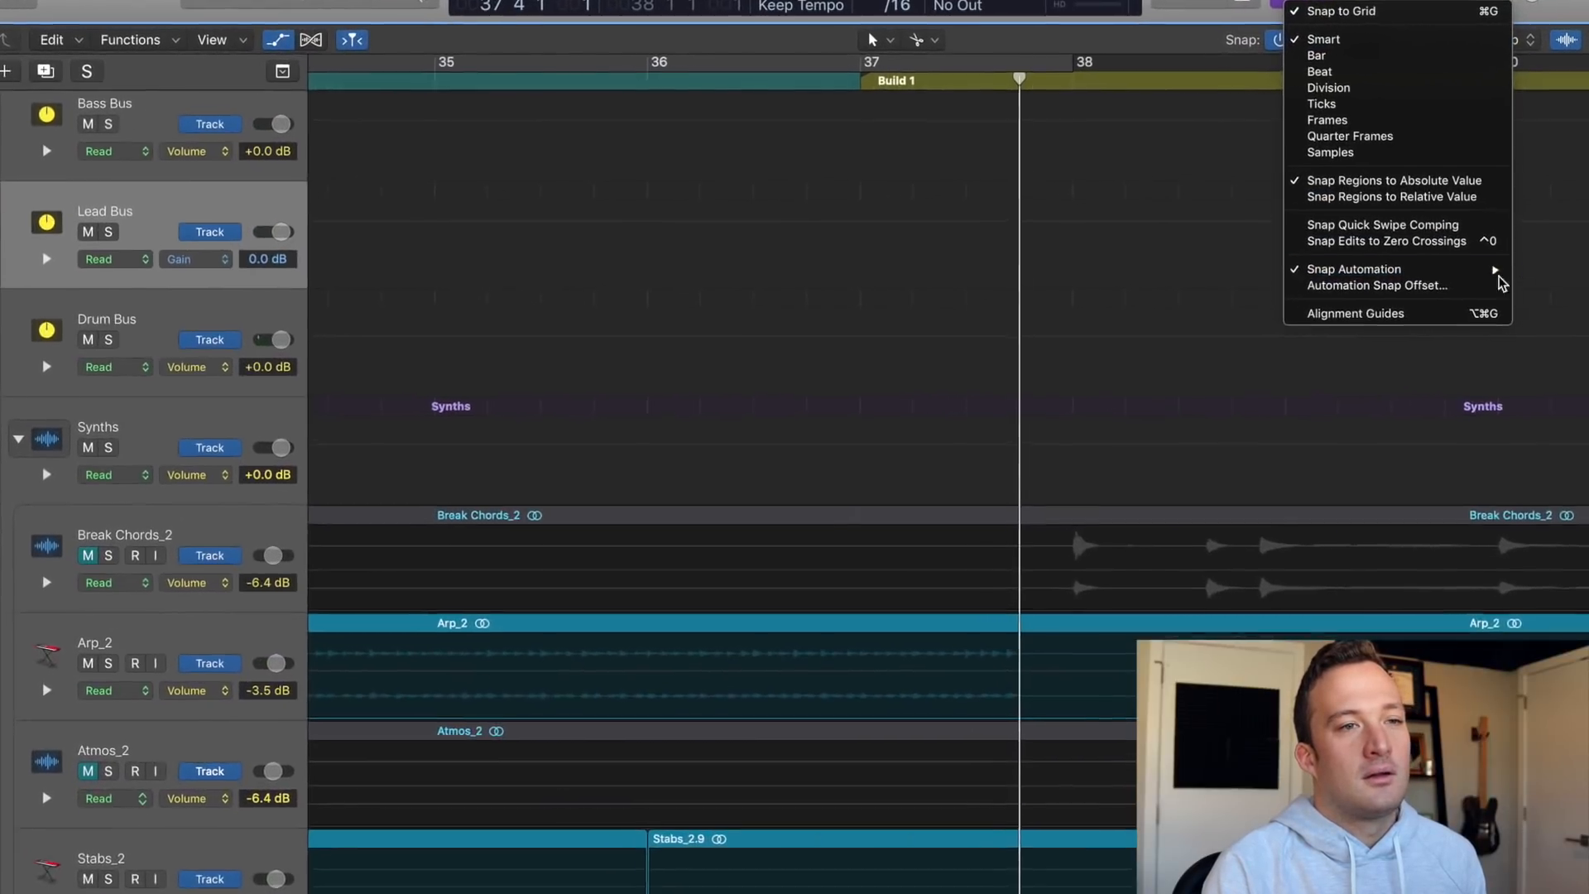
pyautogui.click(1470, 245)
# - Draw a Lead Bus gain automation dip to -96.0 dB from bar 37 beat 4, returning to 0.0 dB just after bar 38
pyautogui.click(988, 205)
pyautogui.click(1094, 273)
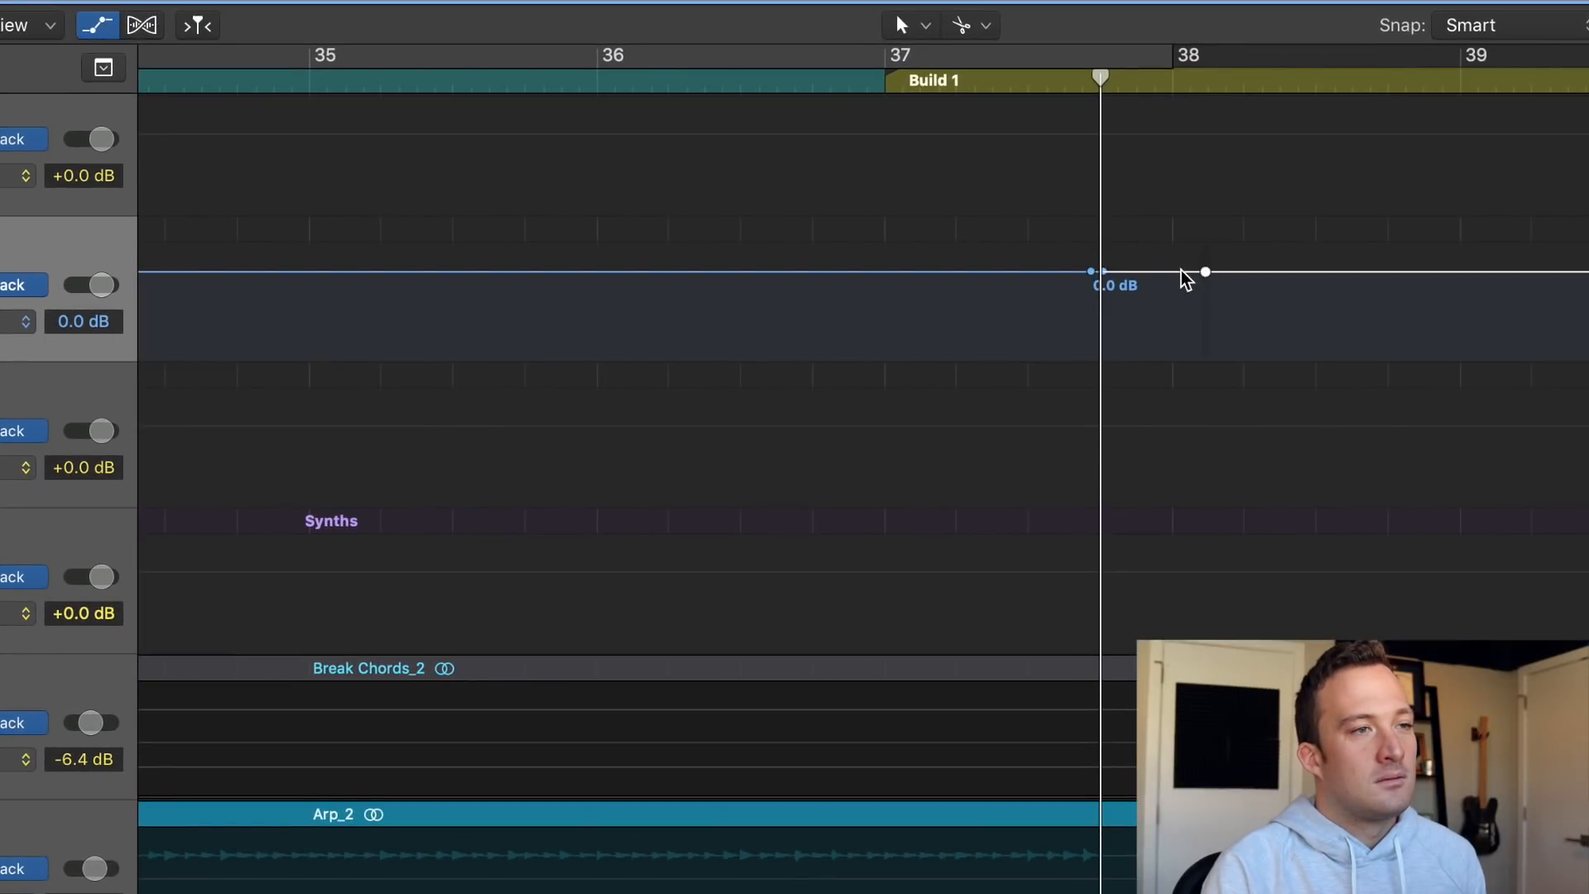
pyautogui.click(1180, 271)
pyautogui.moveTo(1147, 272); pyautogui.dragTo(1145, 393)
# - Play back the start of Build 1 to check the Lead Bus gain dip
pyautogui.click(958, 83)
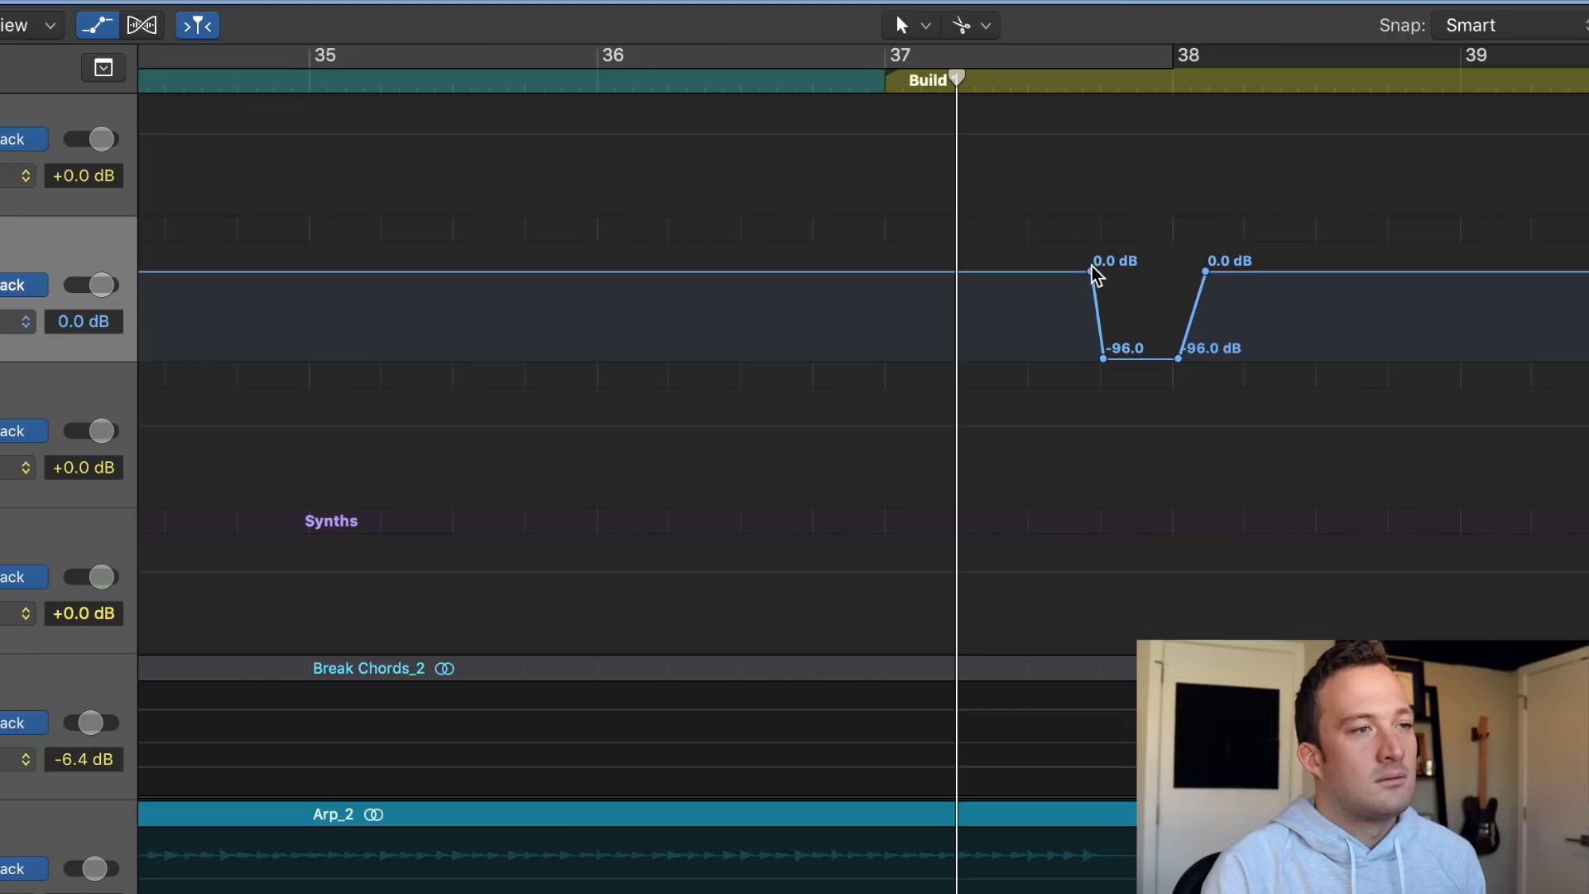
pyautogui.click(1091, 269)
pyautogui.press('super+Right')
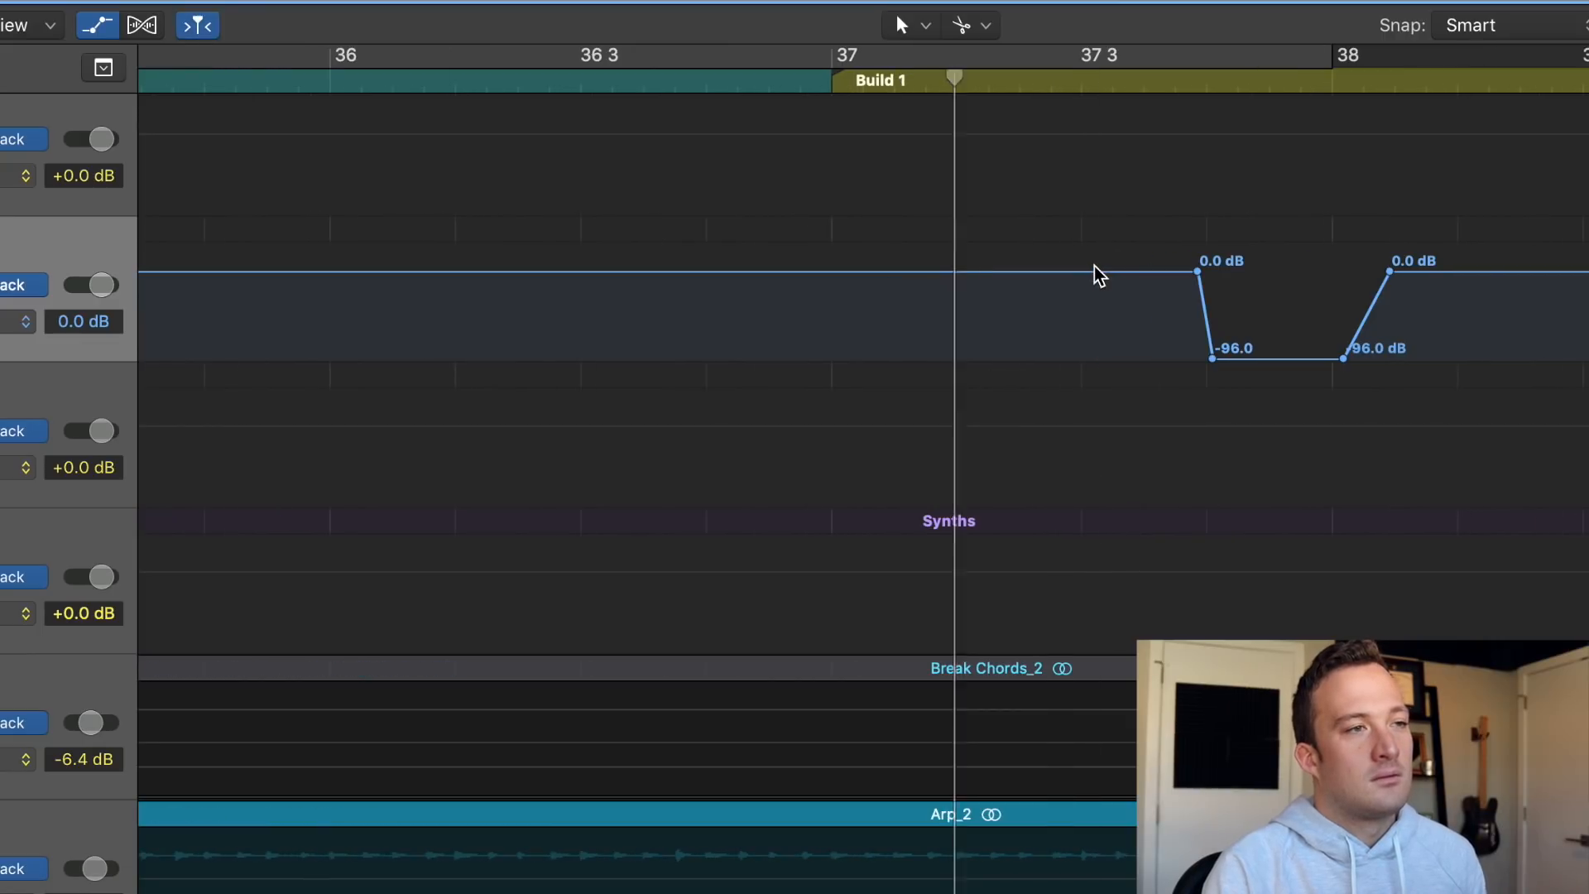
pyautogui.press('space')
pyautogui.press('space')
pyautogui.press('space')
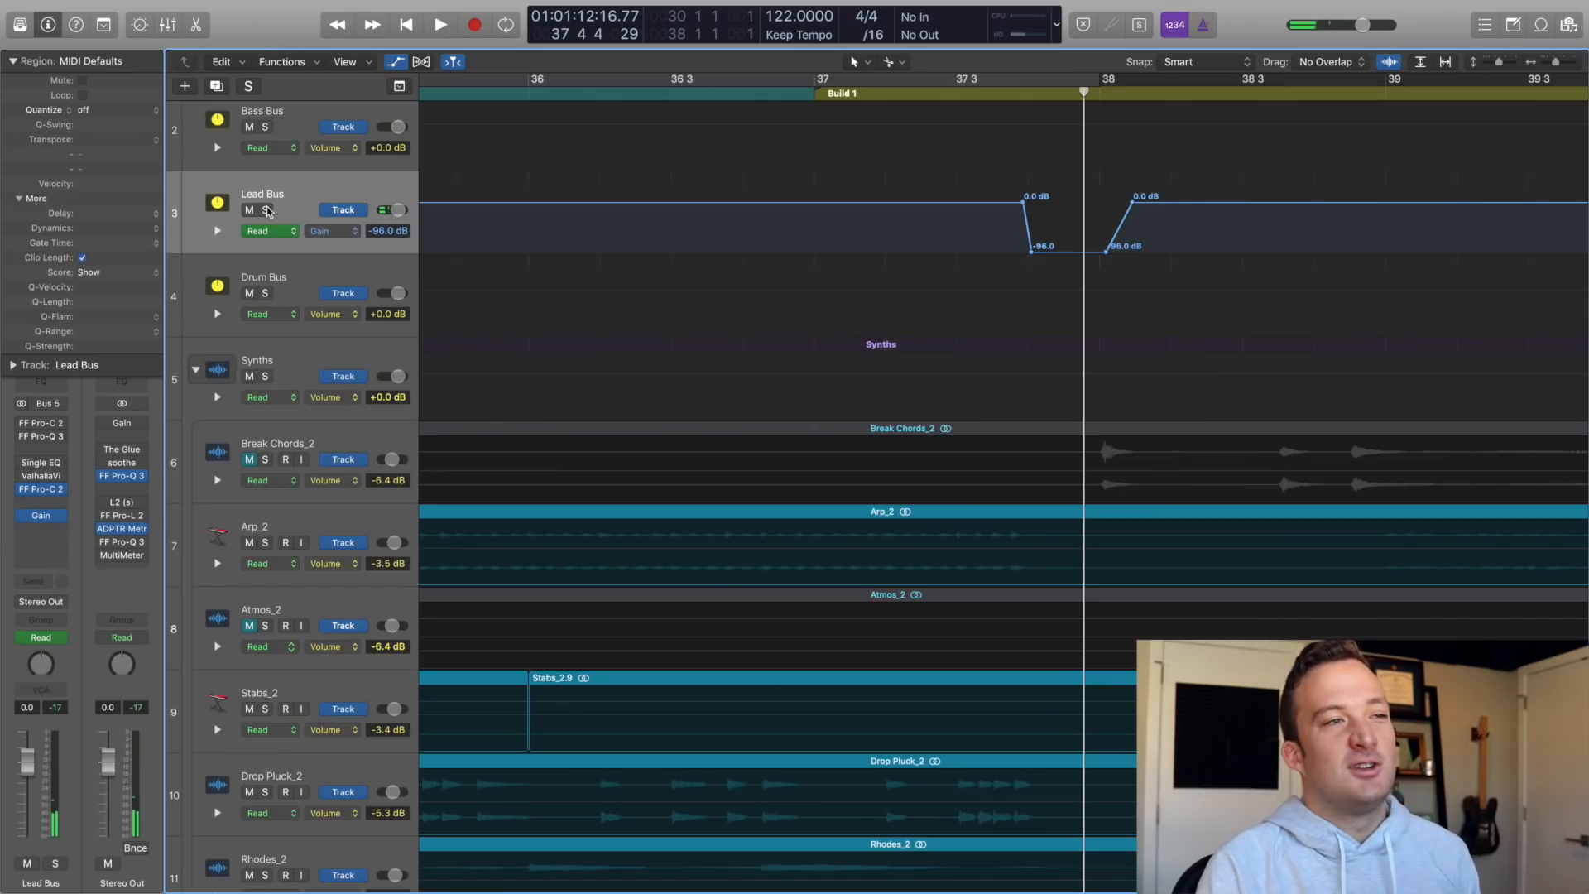
pyautogui.press('space')
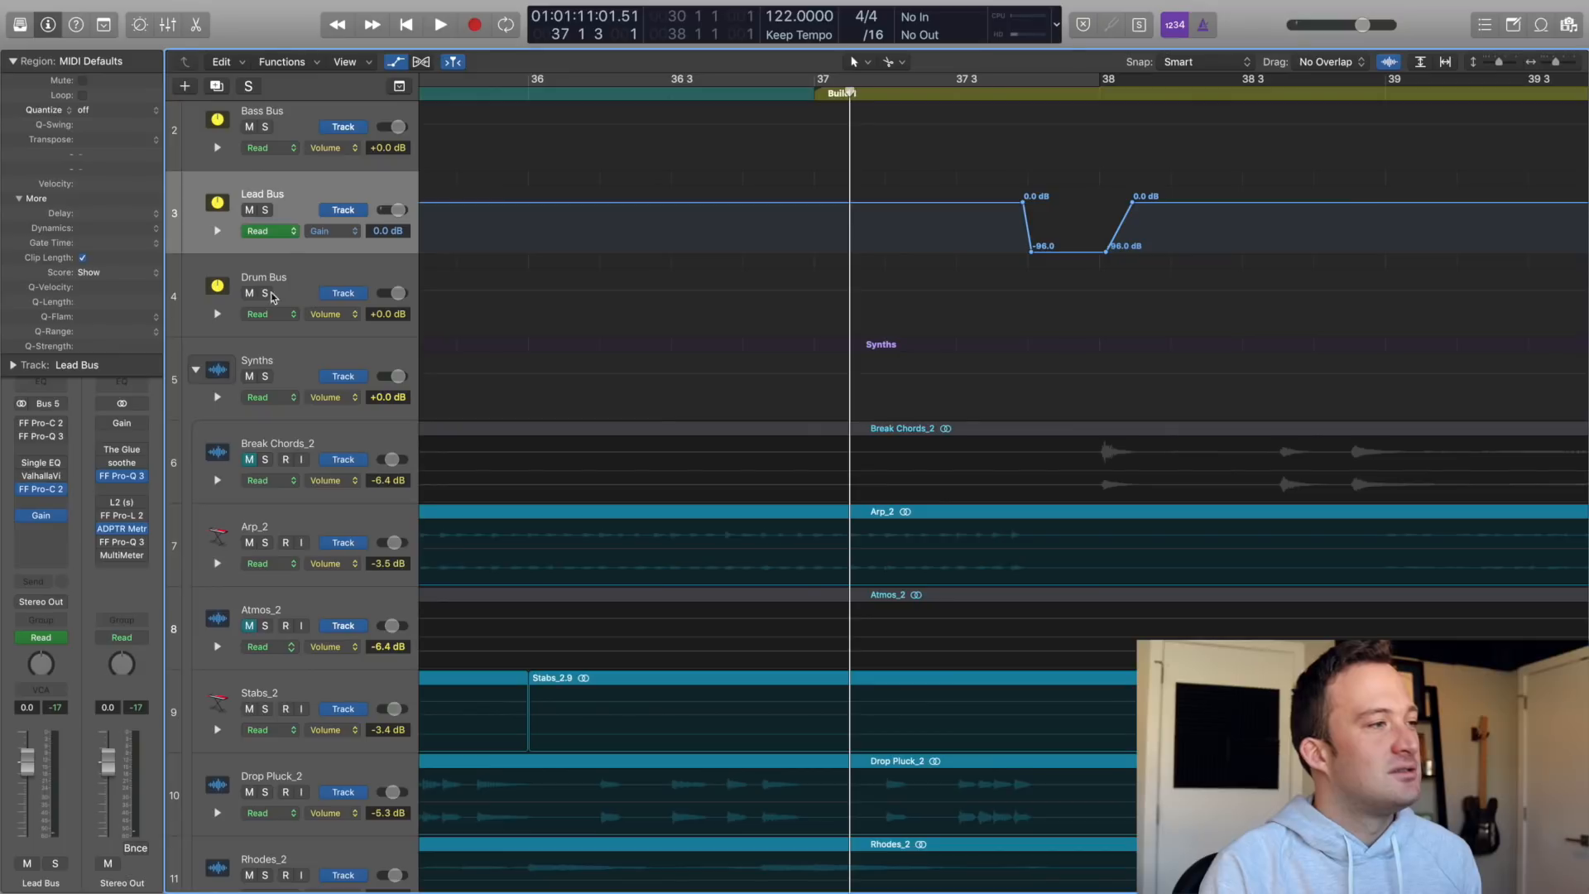
# - Solo the Synths stack, play the start of Build 1 and park the playhead at bar 37 beat 4
pyautogui.click(265, 376)
pyautogui.press('space')
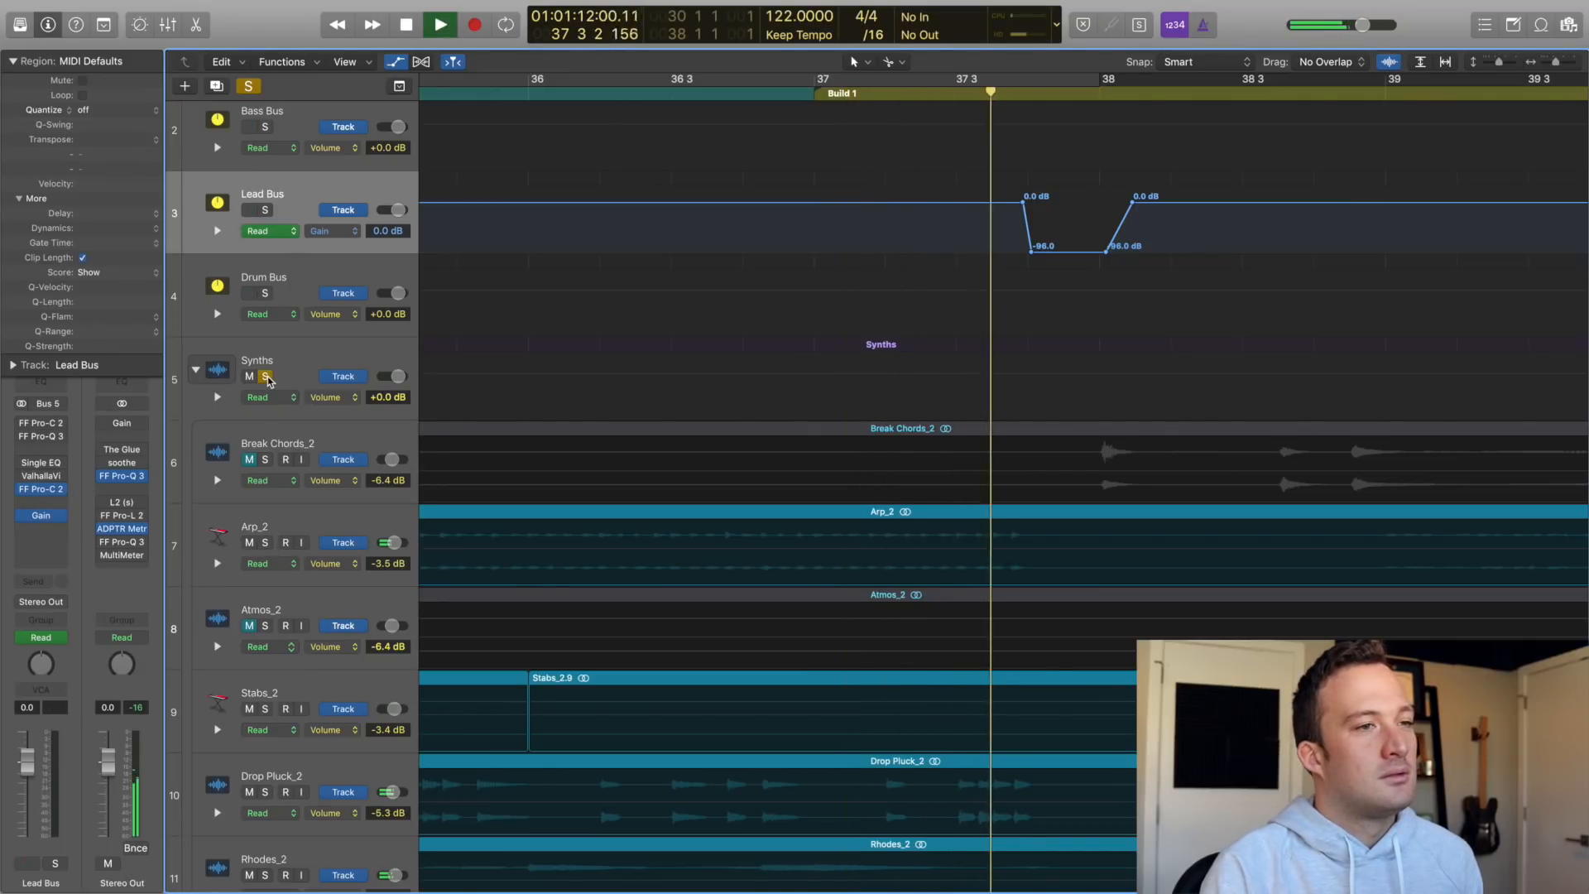
pyautogui.press('space')
pyautogui.click(1027, 93)
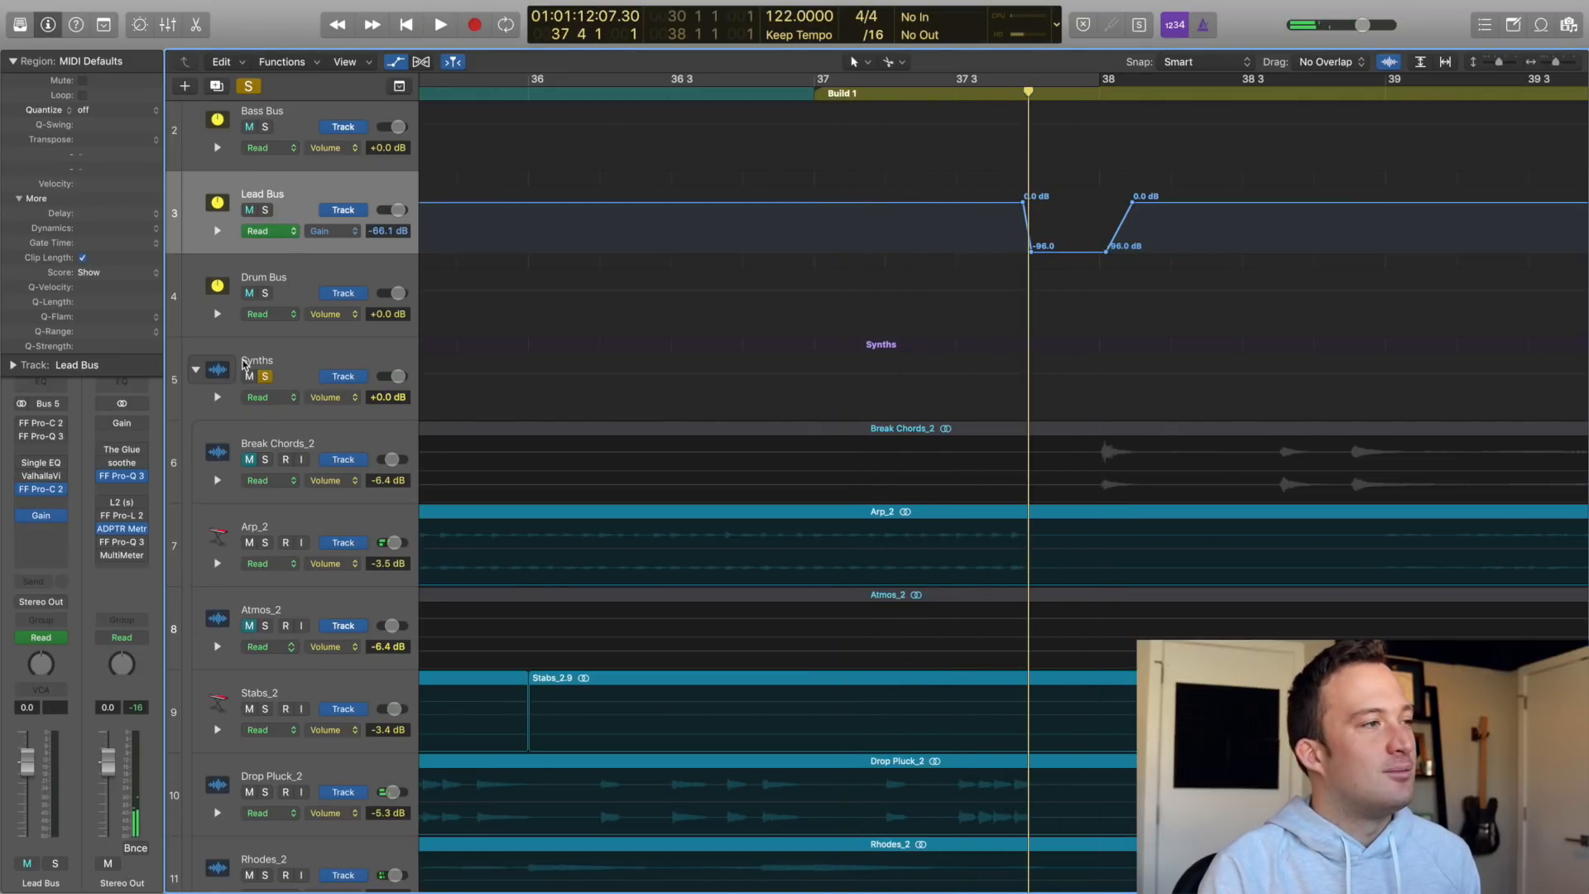
# - Add a Gain plug-in to the Synth Bus and set its automation lane to the plug-in's Gain parameter
pyautogui.scroll(3, 470, 310)
pyautogui.click(285, 124)
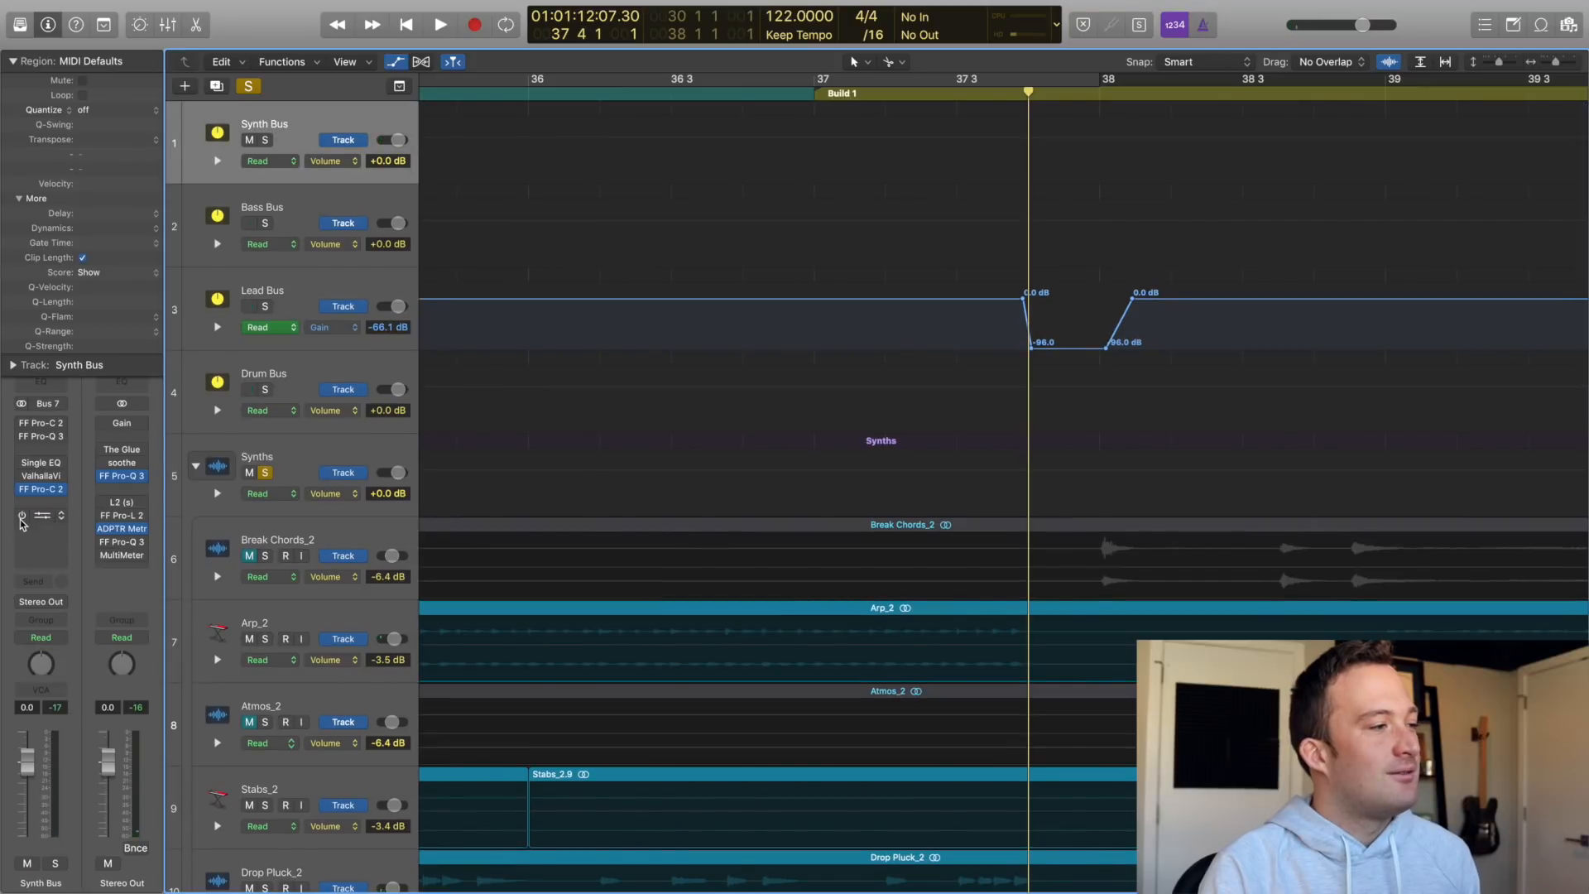
pyautogui.click(326, 160)
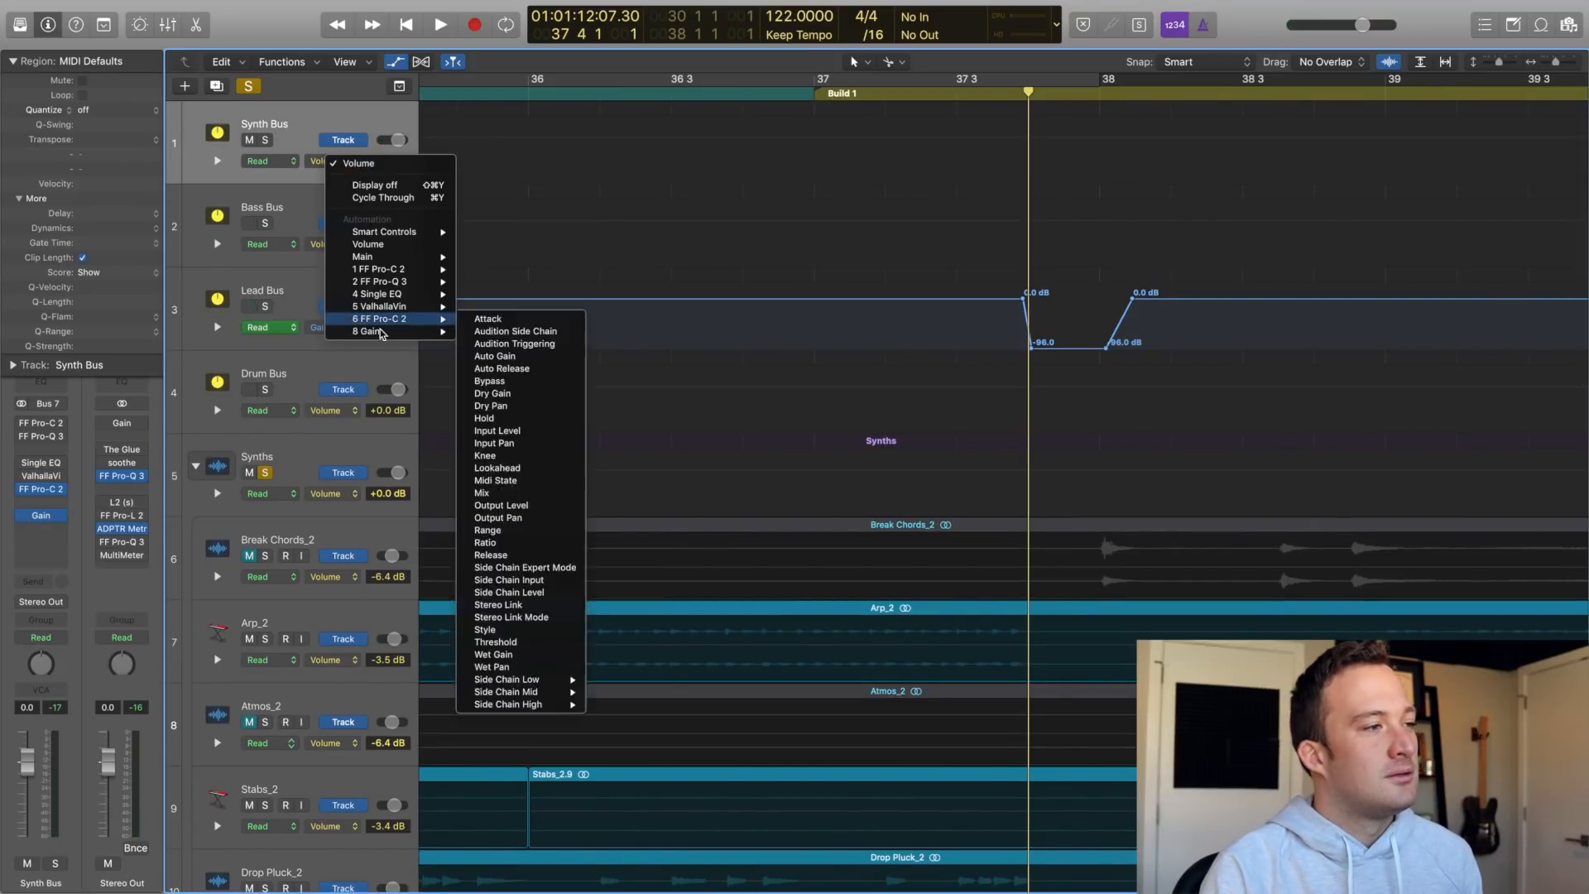
pyautogui.click(483, 343)
# - Draw a Synth Bus gain automation dip to -96.0 dB from bar 37 beat 4, returning to 0.0 dB at bar 38
pyautogui.click(1025, 135)
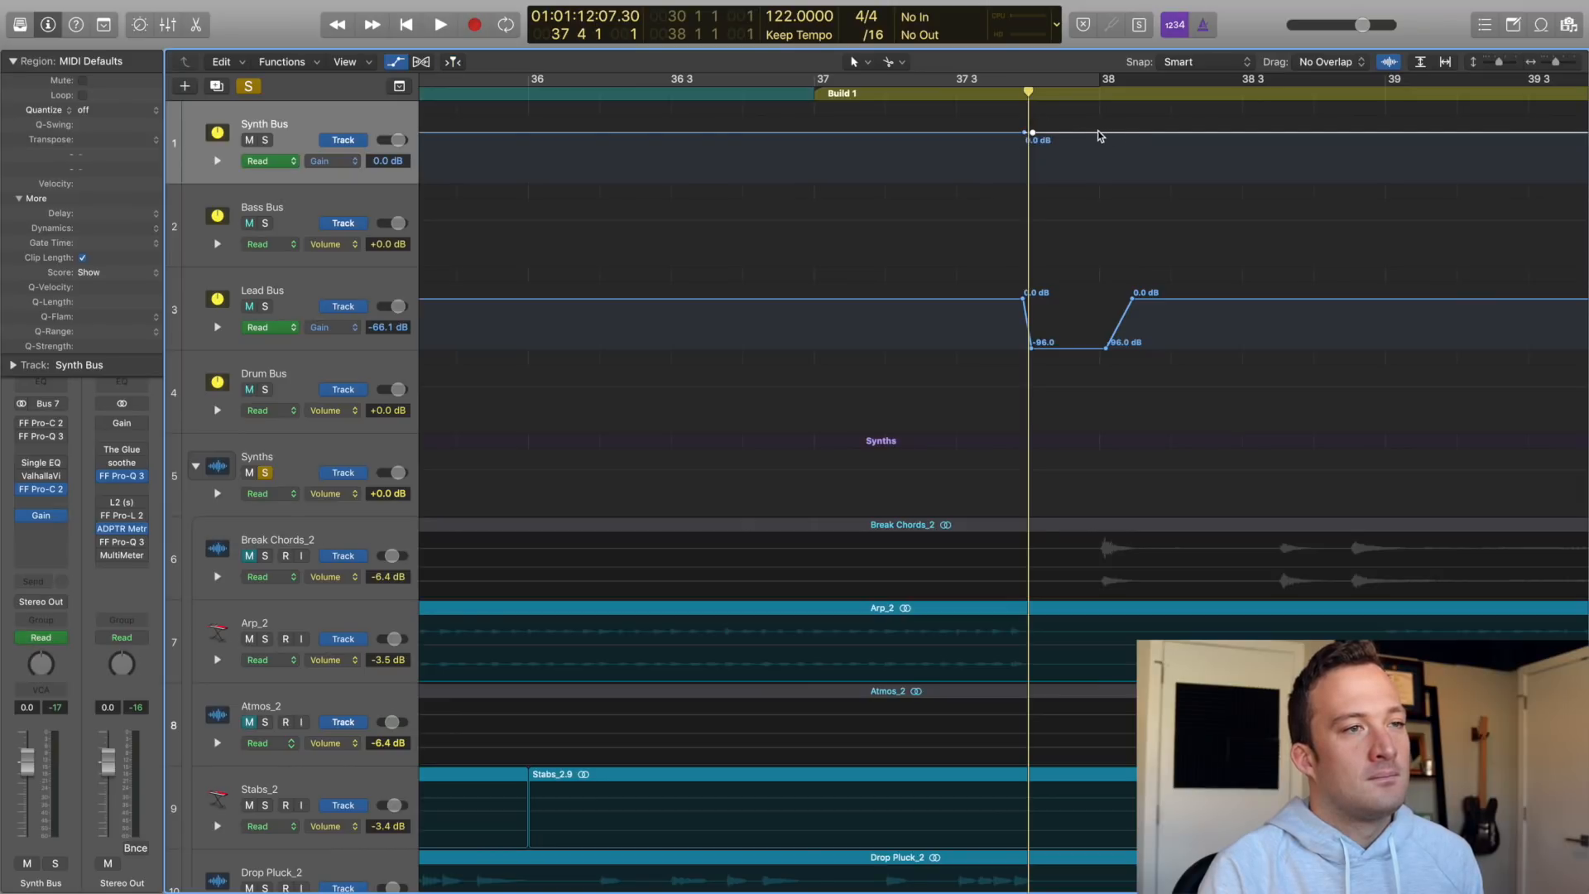
pyautogui.click(1100, 133)
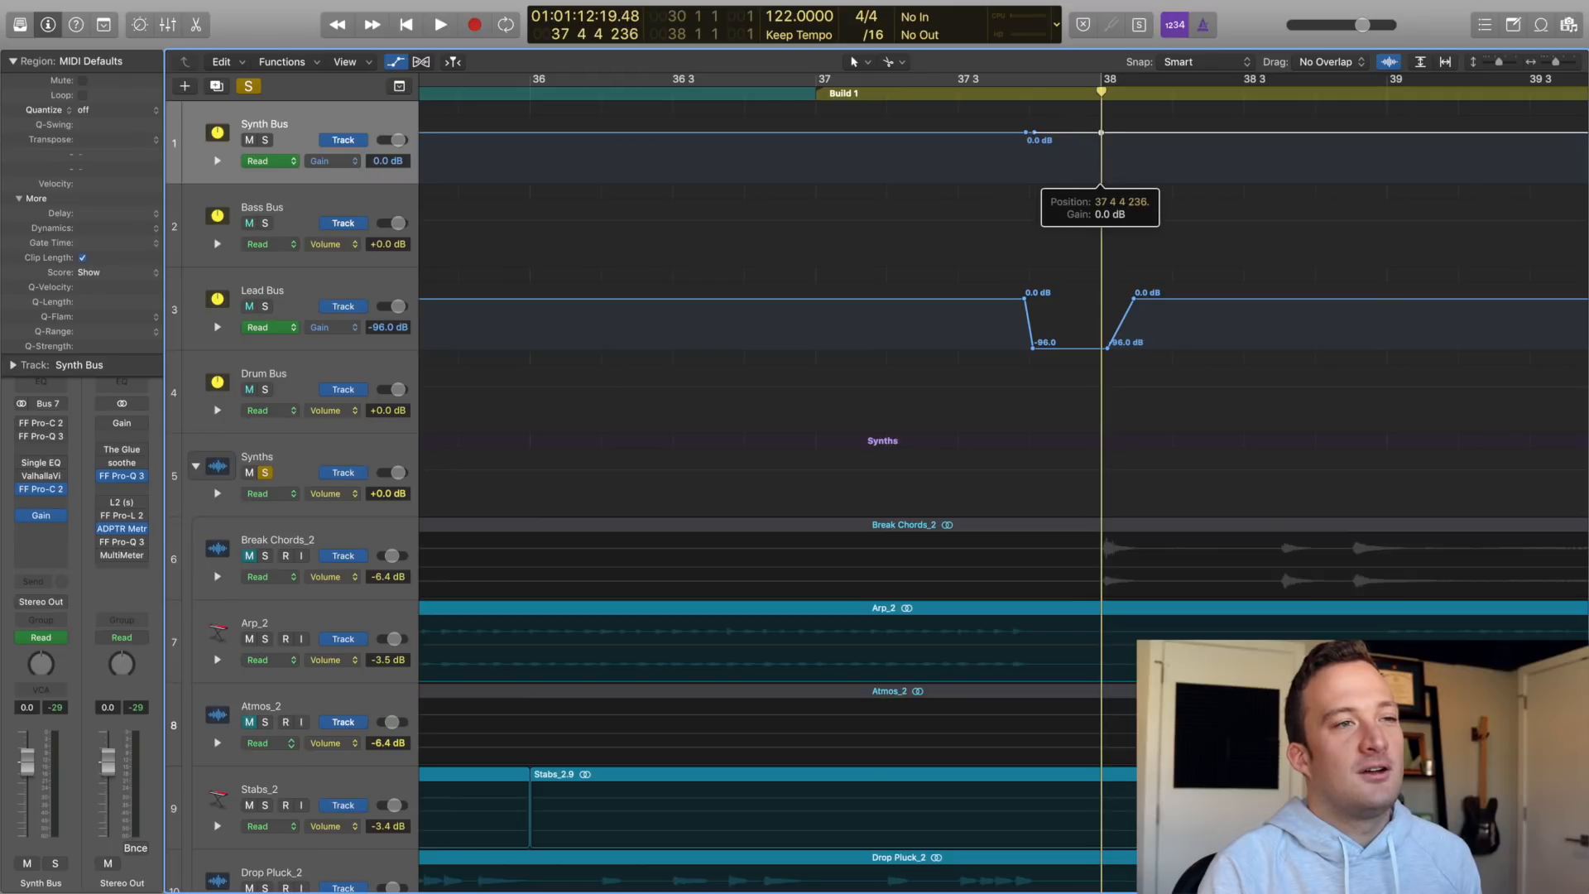
pyautogui.moveTo(1078, 134); pyautogui.dragTo(1076, 184)
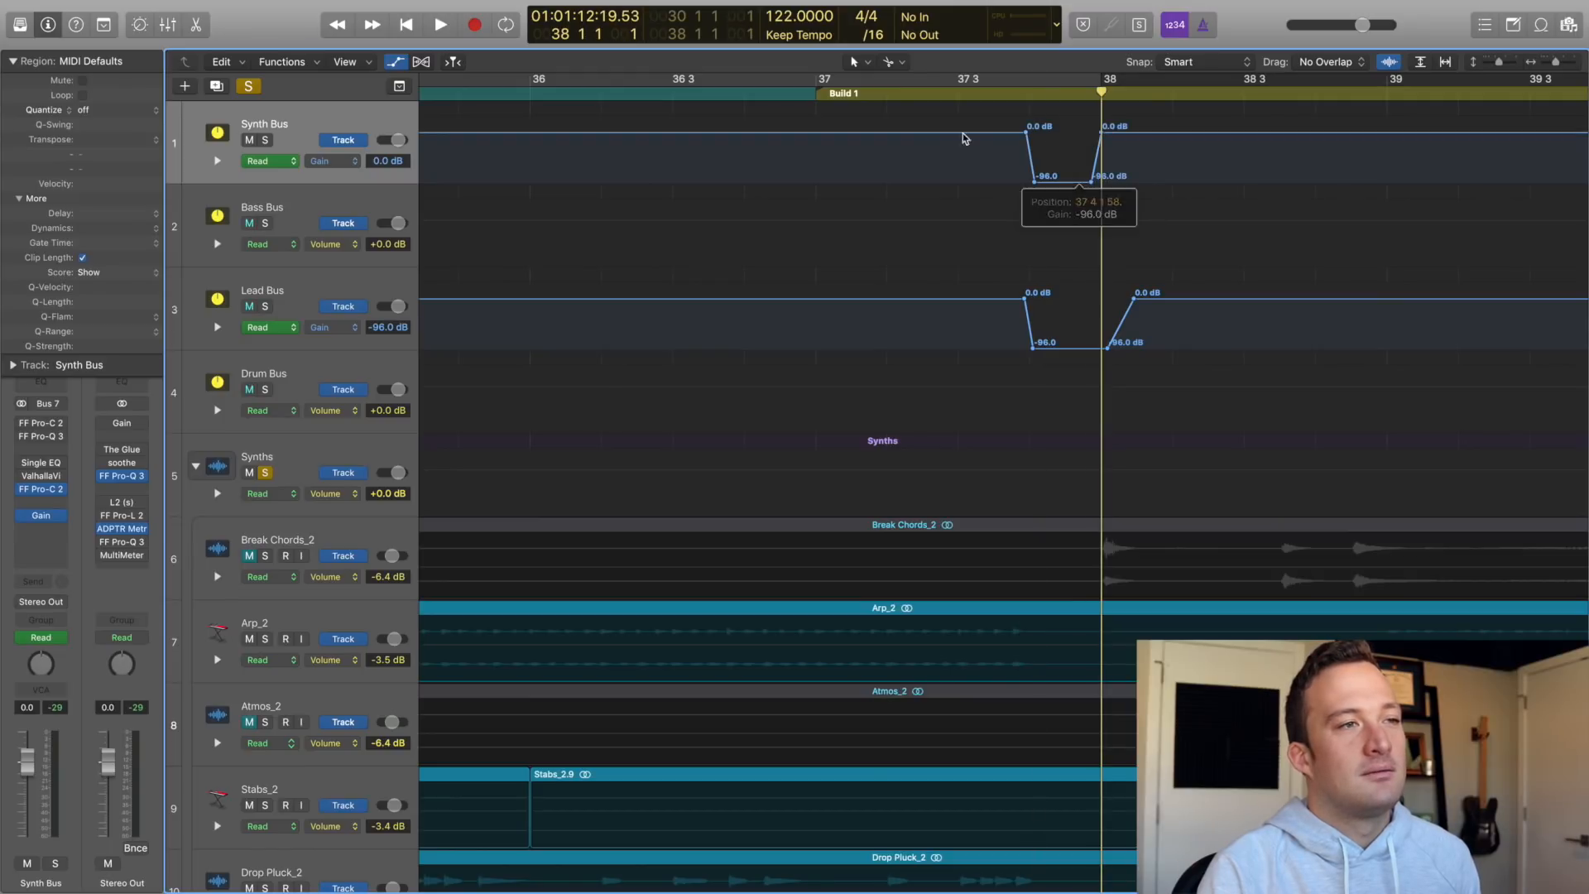
# - Play back the start of Build 1 to check the Synth Bus gain dip on the soloed synths
pyautogui.click(836, 94)
pyautogui.press('space')
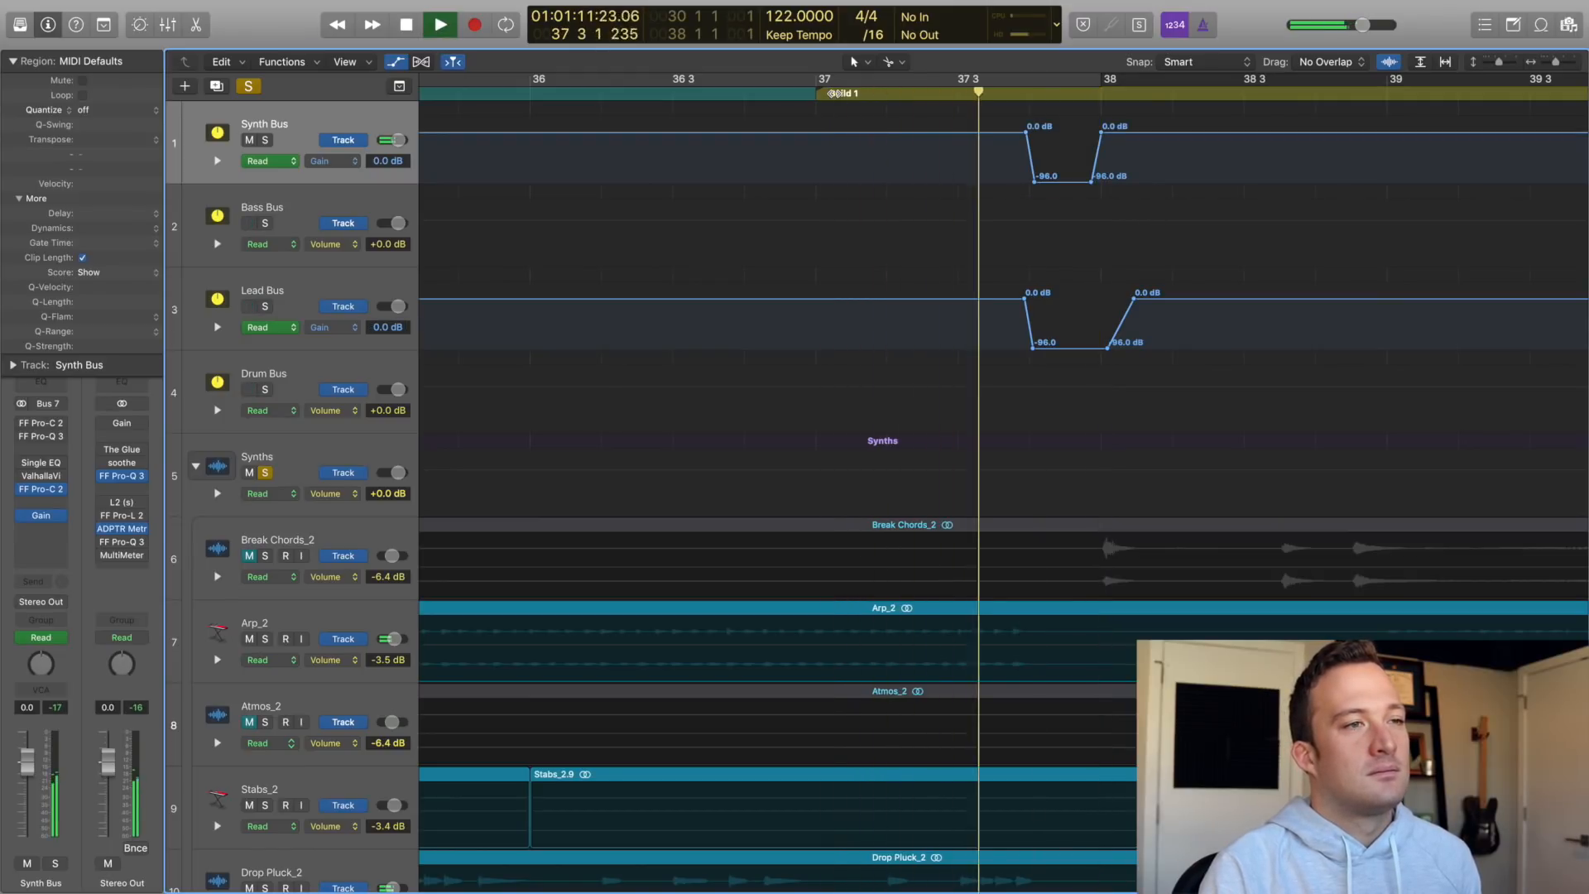
pyautogui.press('space')
pyautogui.click(941, 98)
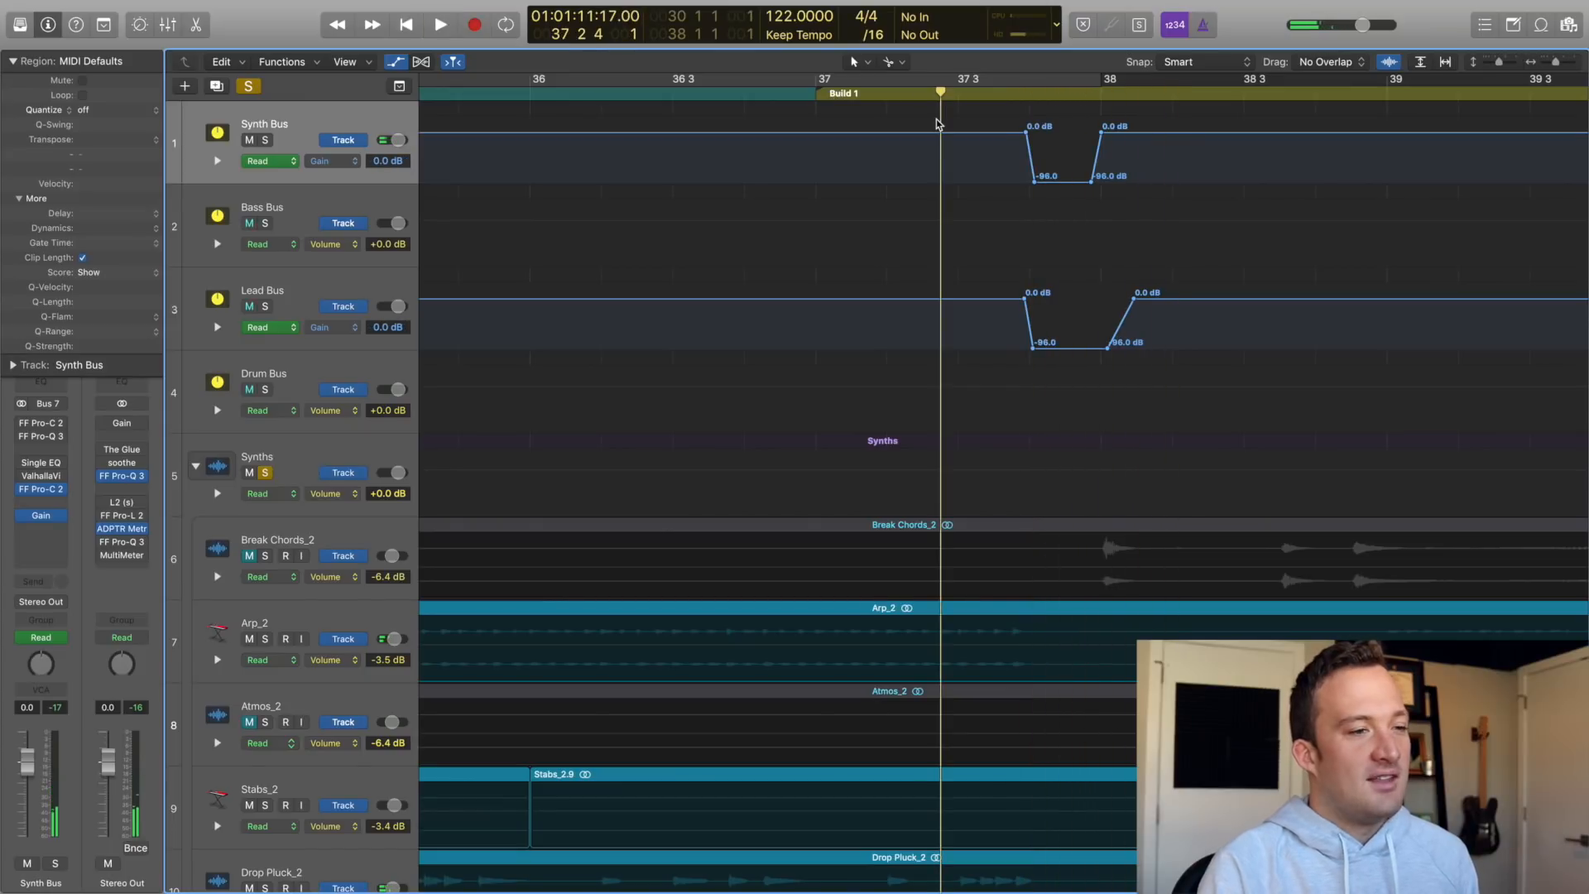
# - Hide the track automation and show the whole arrangement from the first track
pyautogui.press('a')
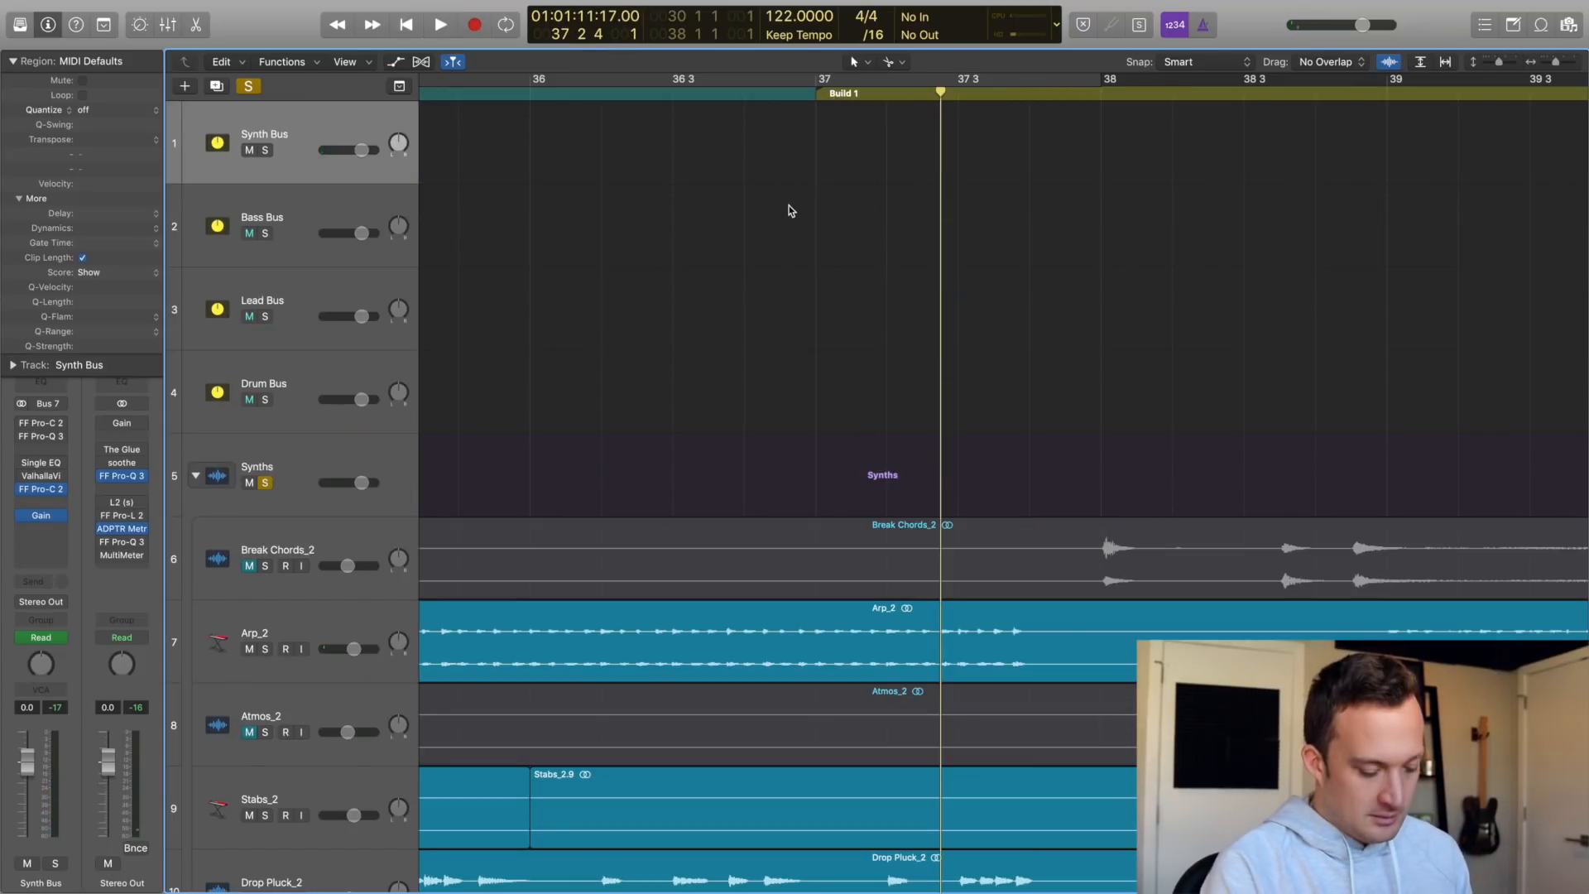
pyautogui.press('z')
pyautogui.scroll(4, 726, 291)
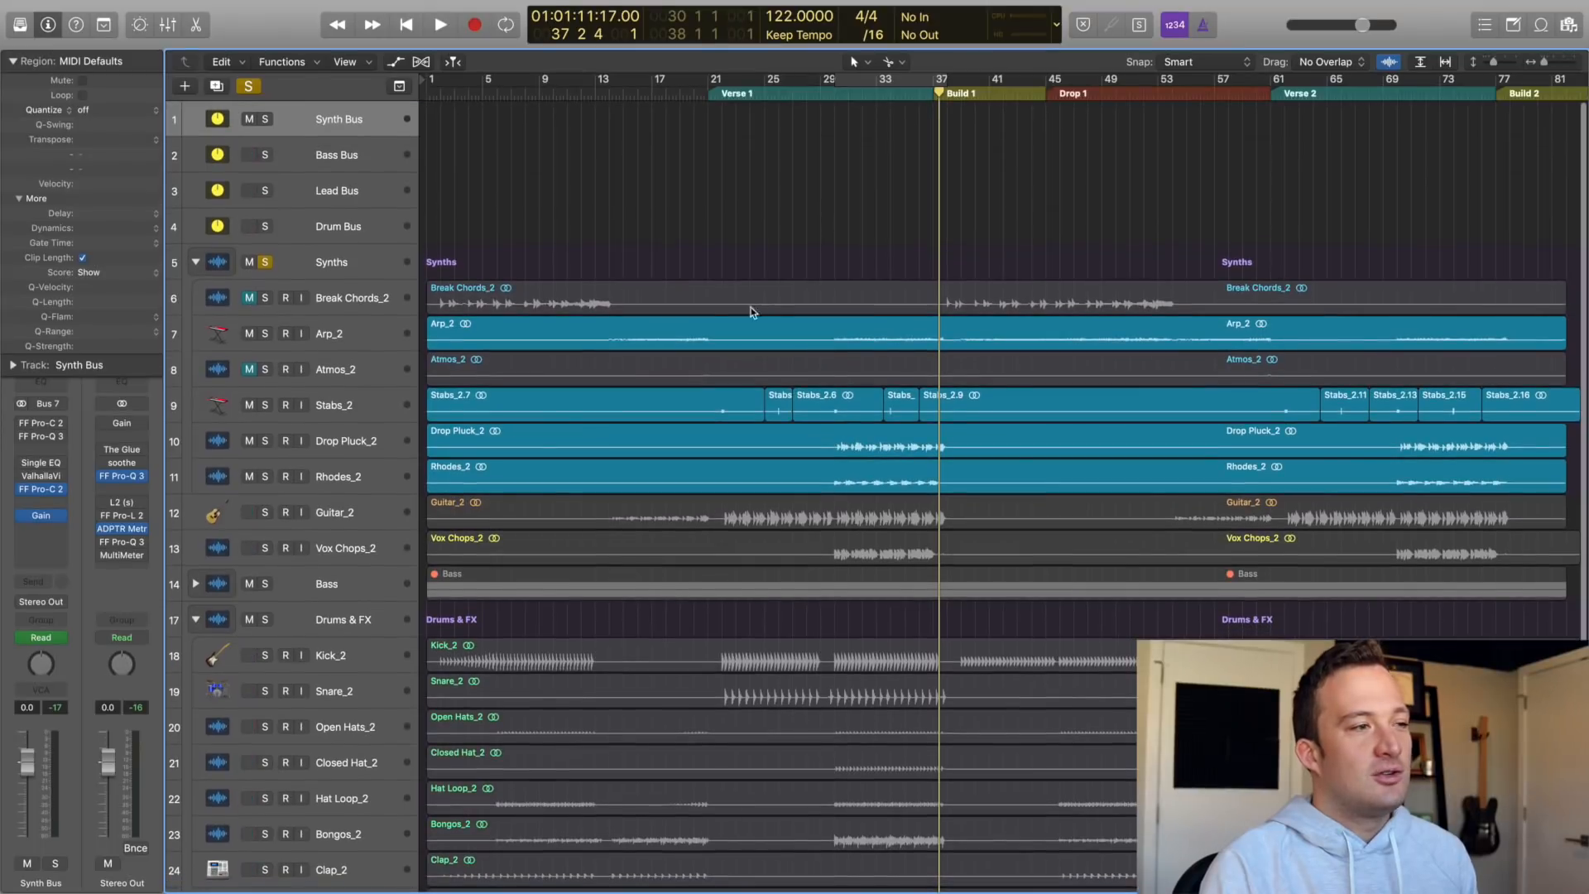
# - Unsolo the Synths stack, unmute Break Chords_2 and play the Build 1 transition with the full mix
pyautogui.click(265, 263)
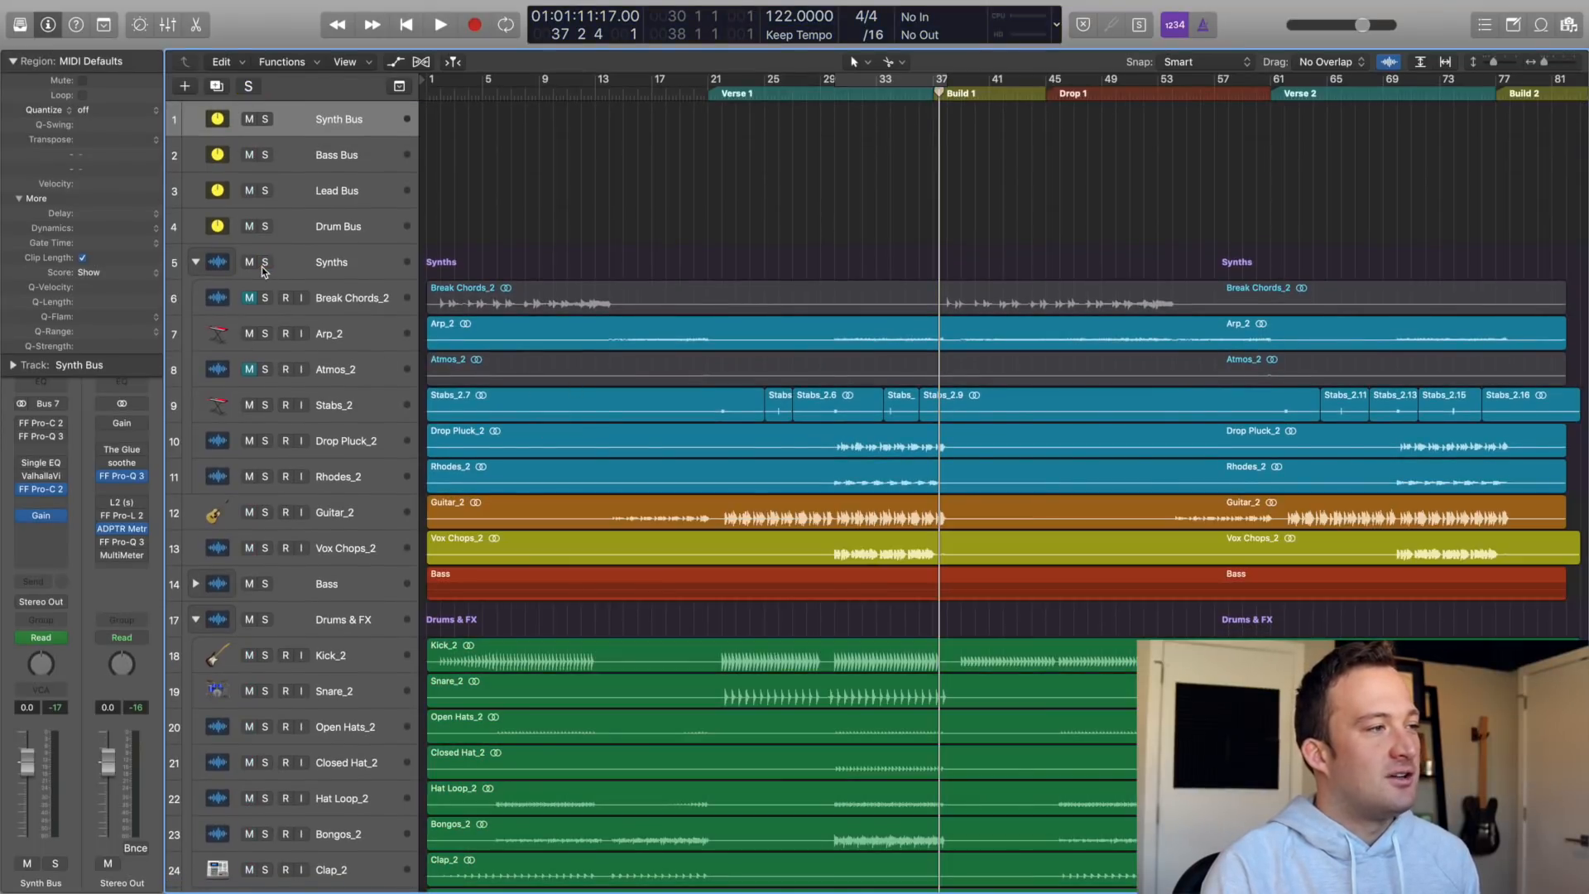
pyautogui.click(249, 298)
pyautogui.press('space')
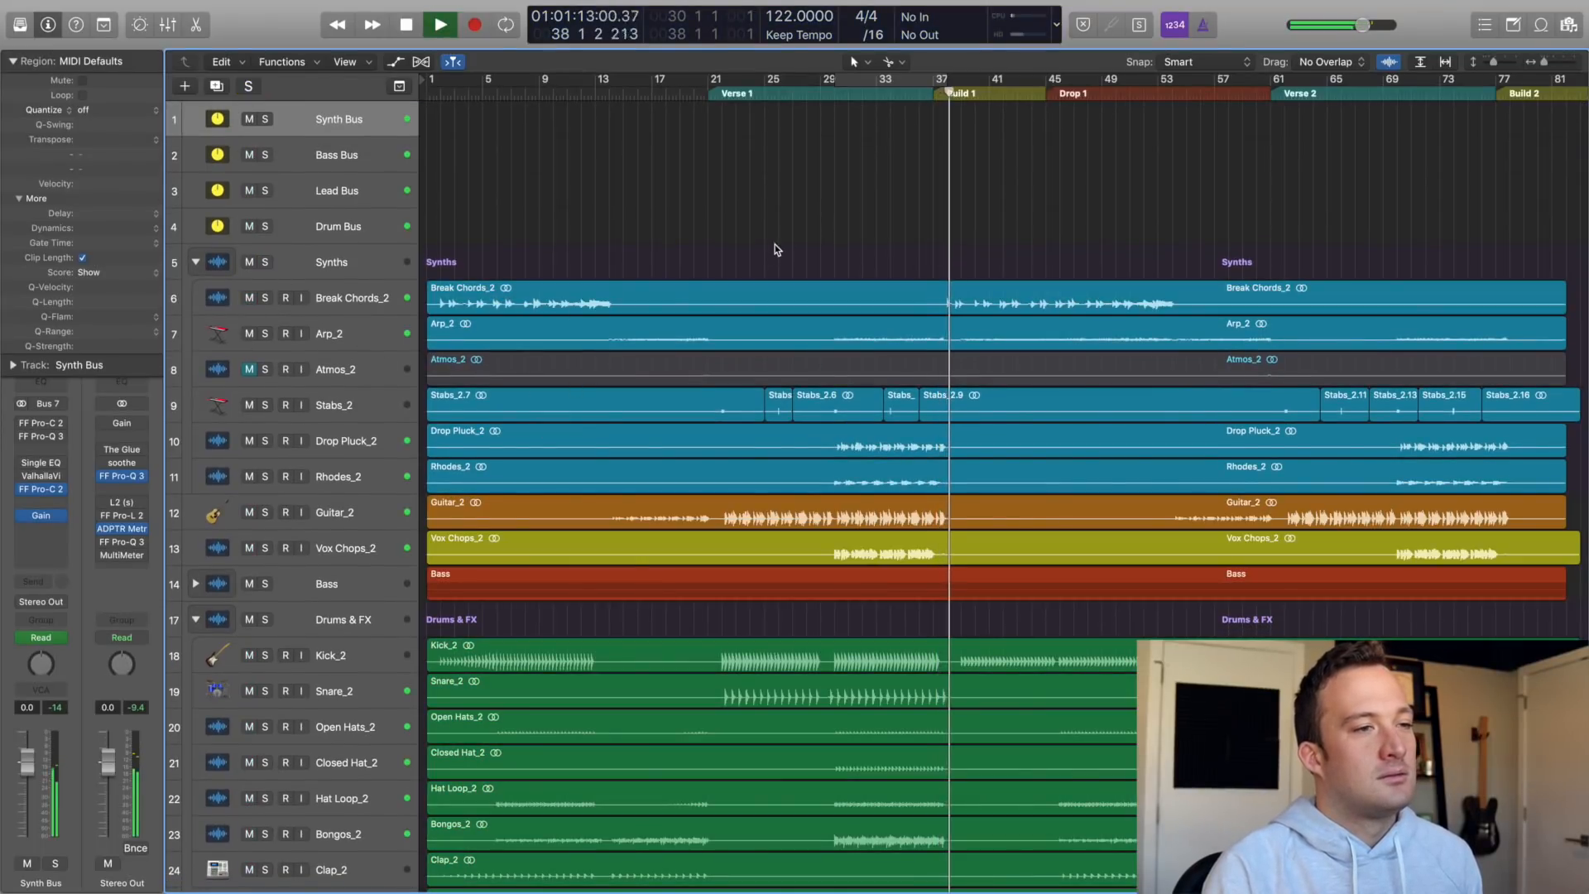
# - Solo Break Chords_2 during playback and raise its level to -2.1 dB
pyautogui.click(347, 308)
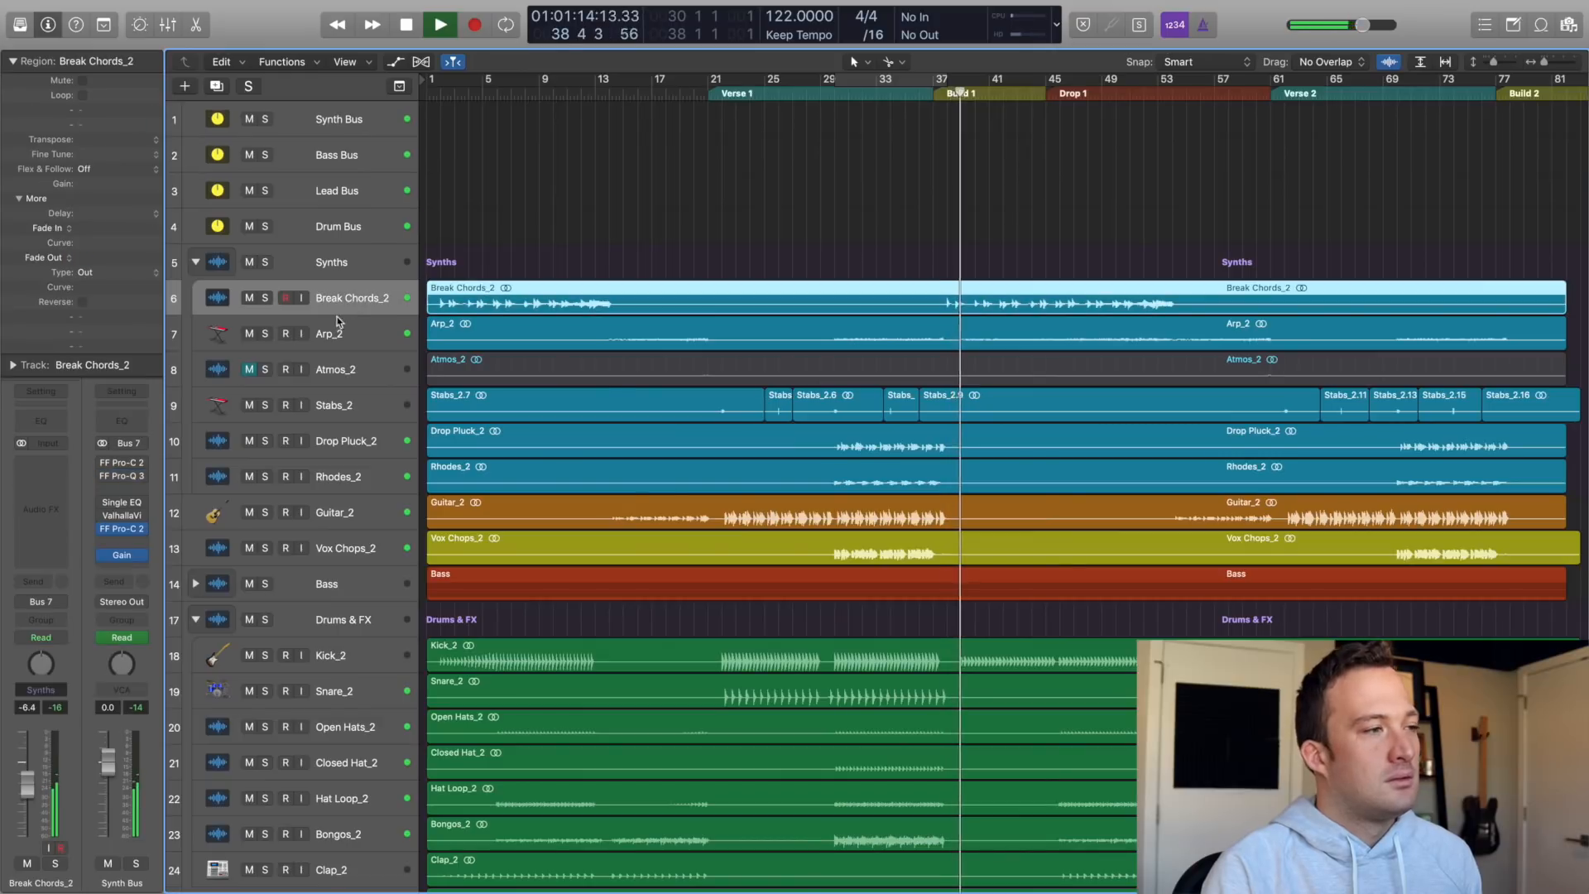
pyautogui.click(265, 298)
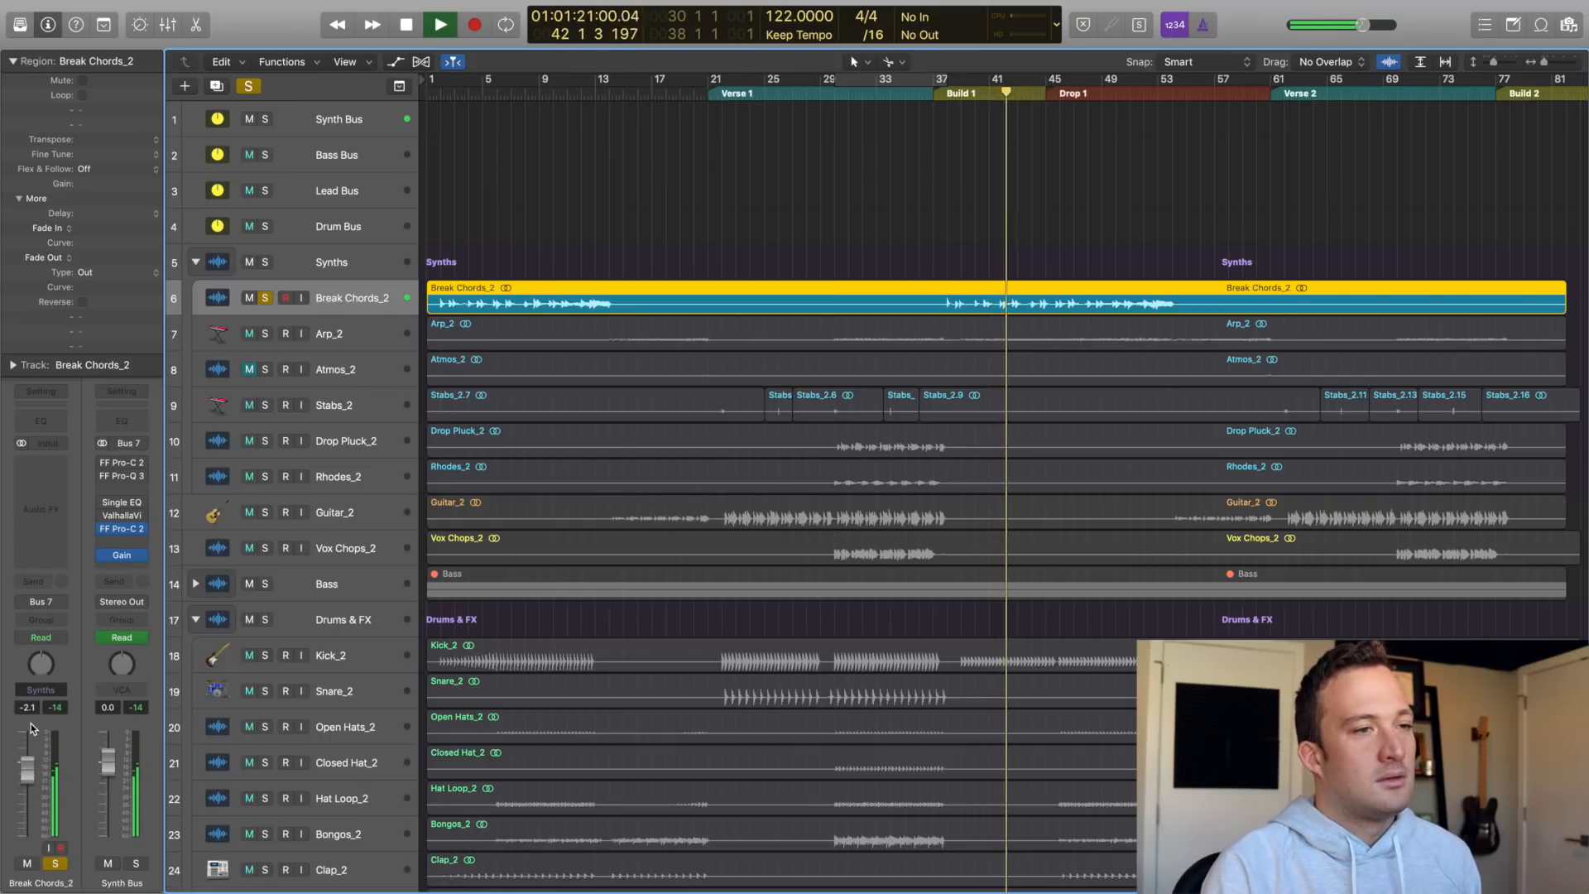
pyautogui.press('space')
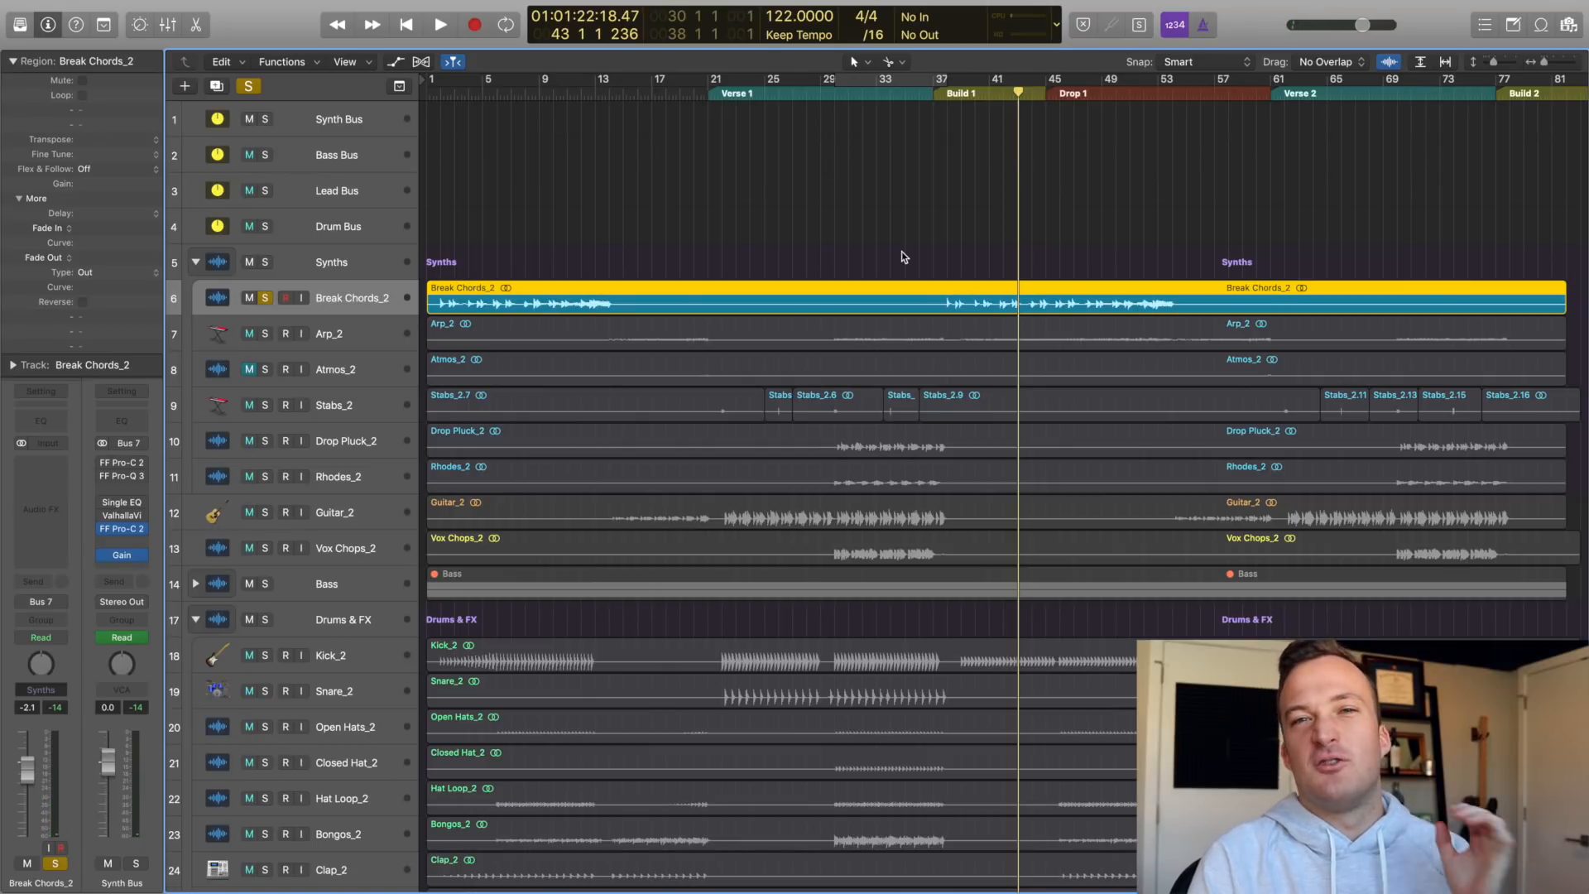
# - Play the intro from near bar 1, unsolo Break Chords_2 and lower its level to -3.5 dB
pyautogui.click(440, 94)
pyautogui.press('space')
pyautogui.click(265, 298)
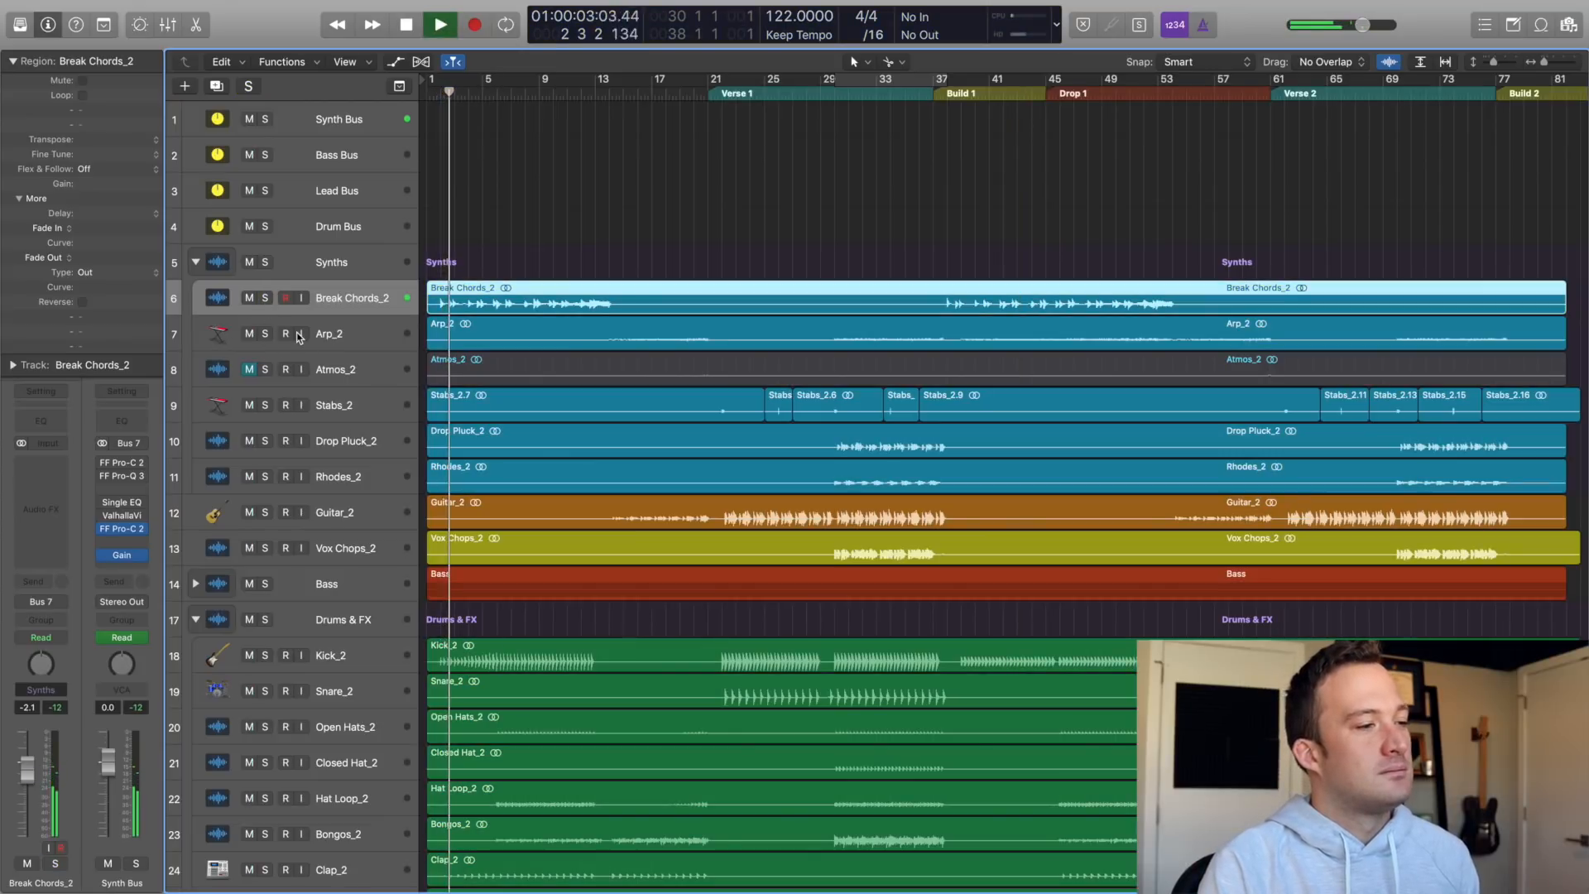
pyautogui.click(514, 248)
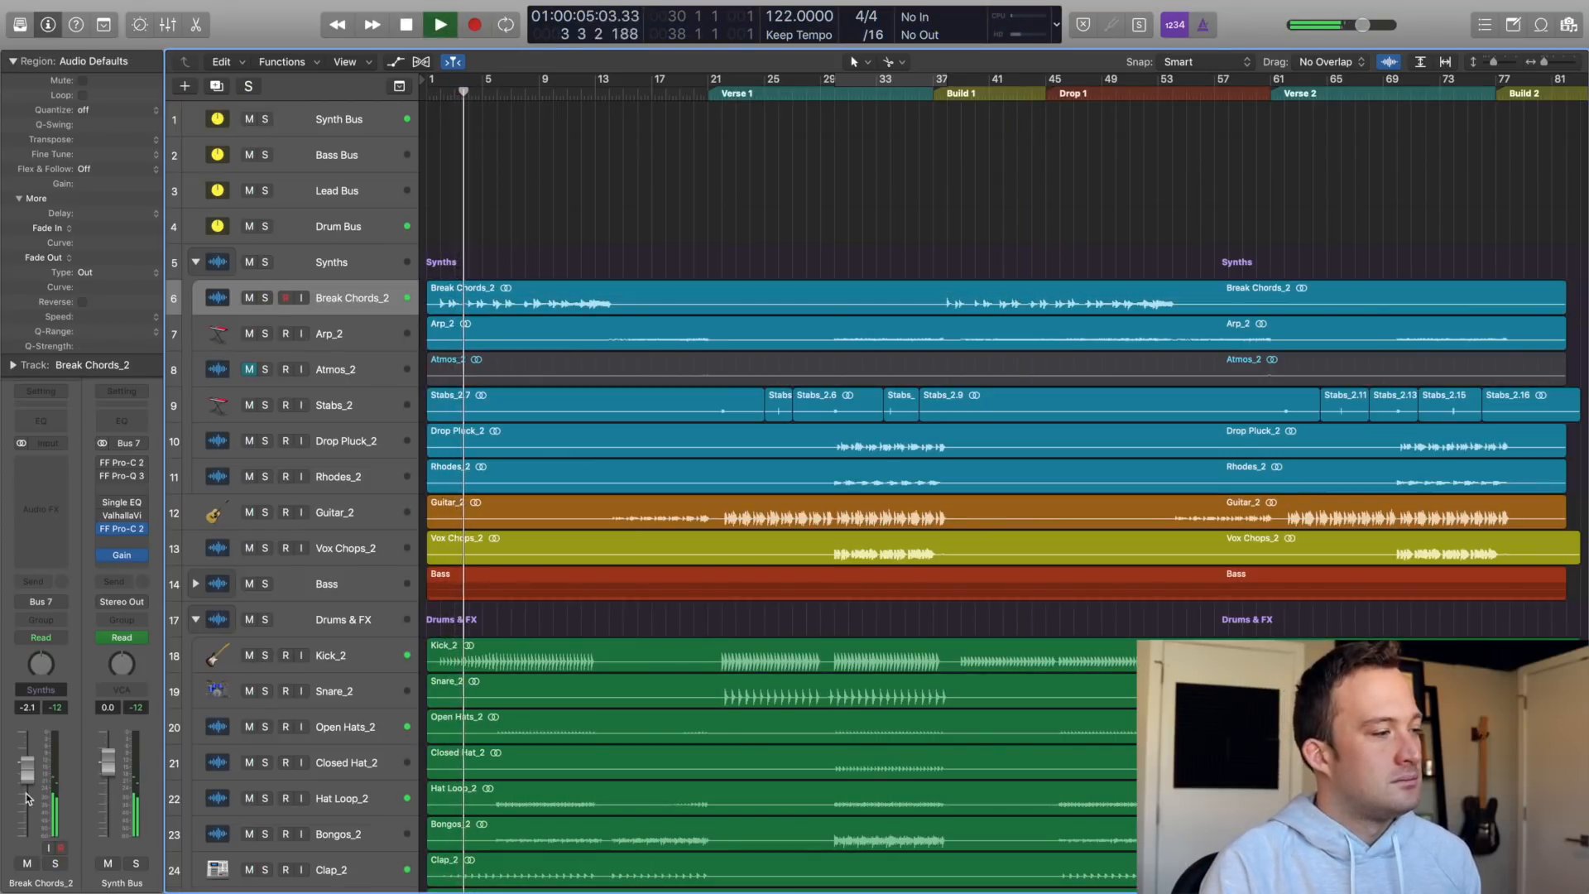
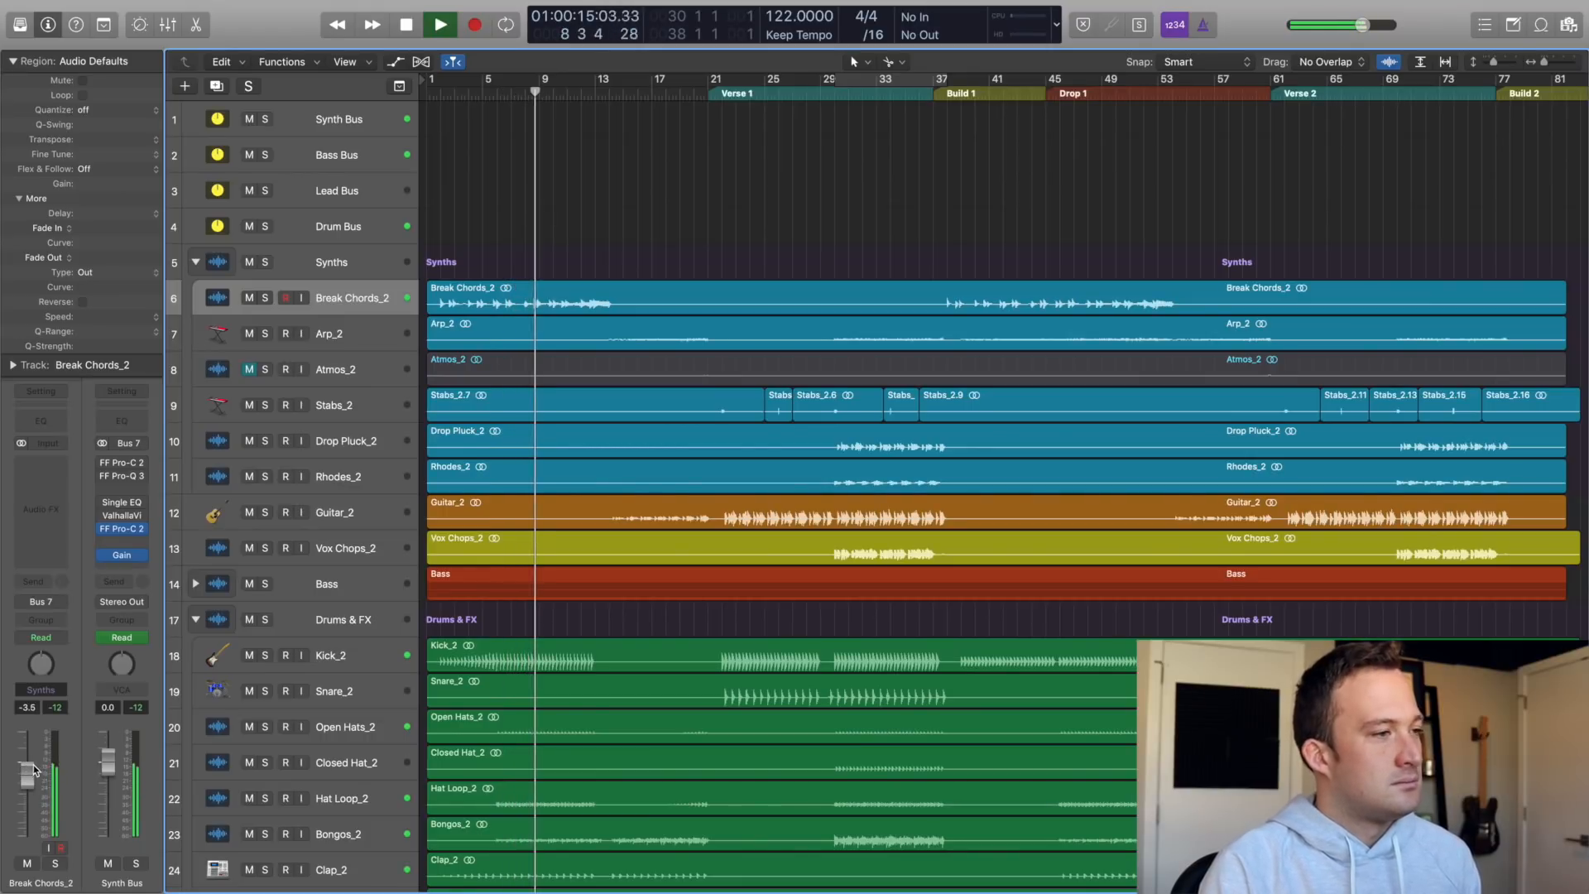
# - Unmute Atmos_2 and set its level to -2.0 dB while the intro plays
pyautogui.click(249, 369)
pyautogui.click(349, 383)
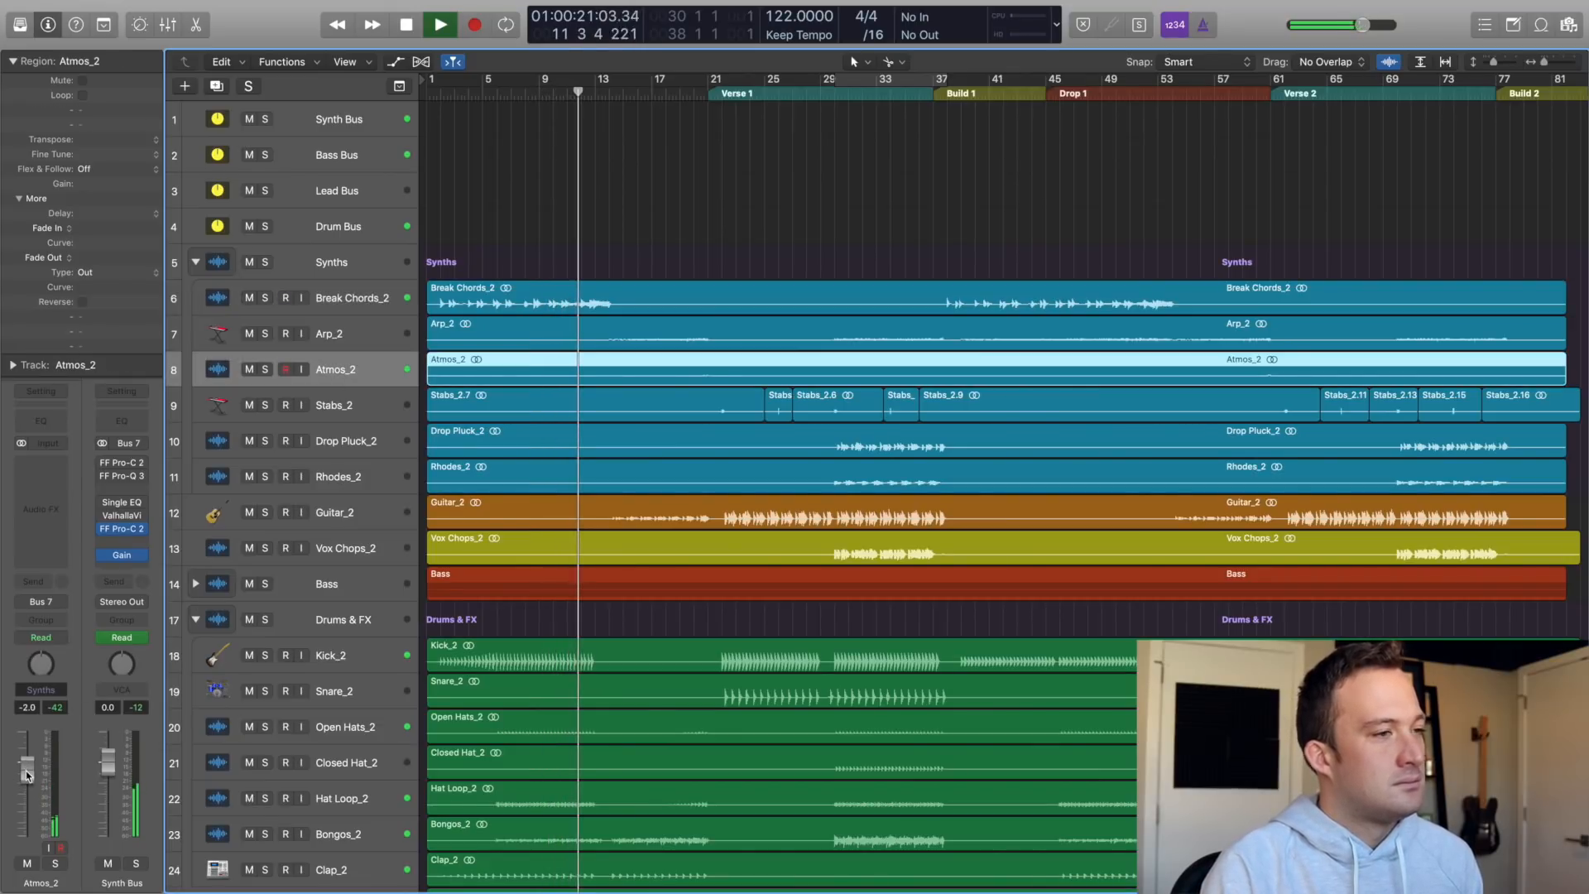
# - Collapse the Drums & FX stack and fit all tracks to the height of the arrangement
pyautogui.click(195, 620)
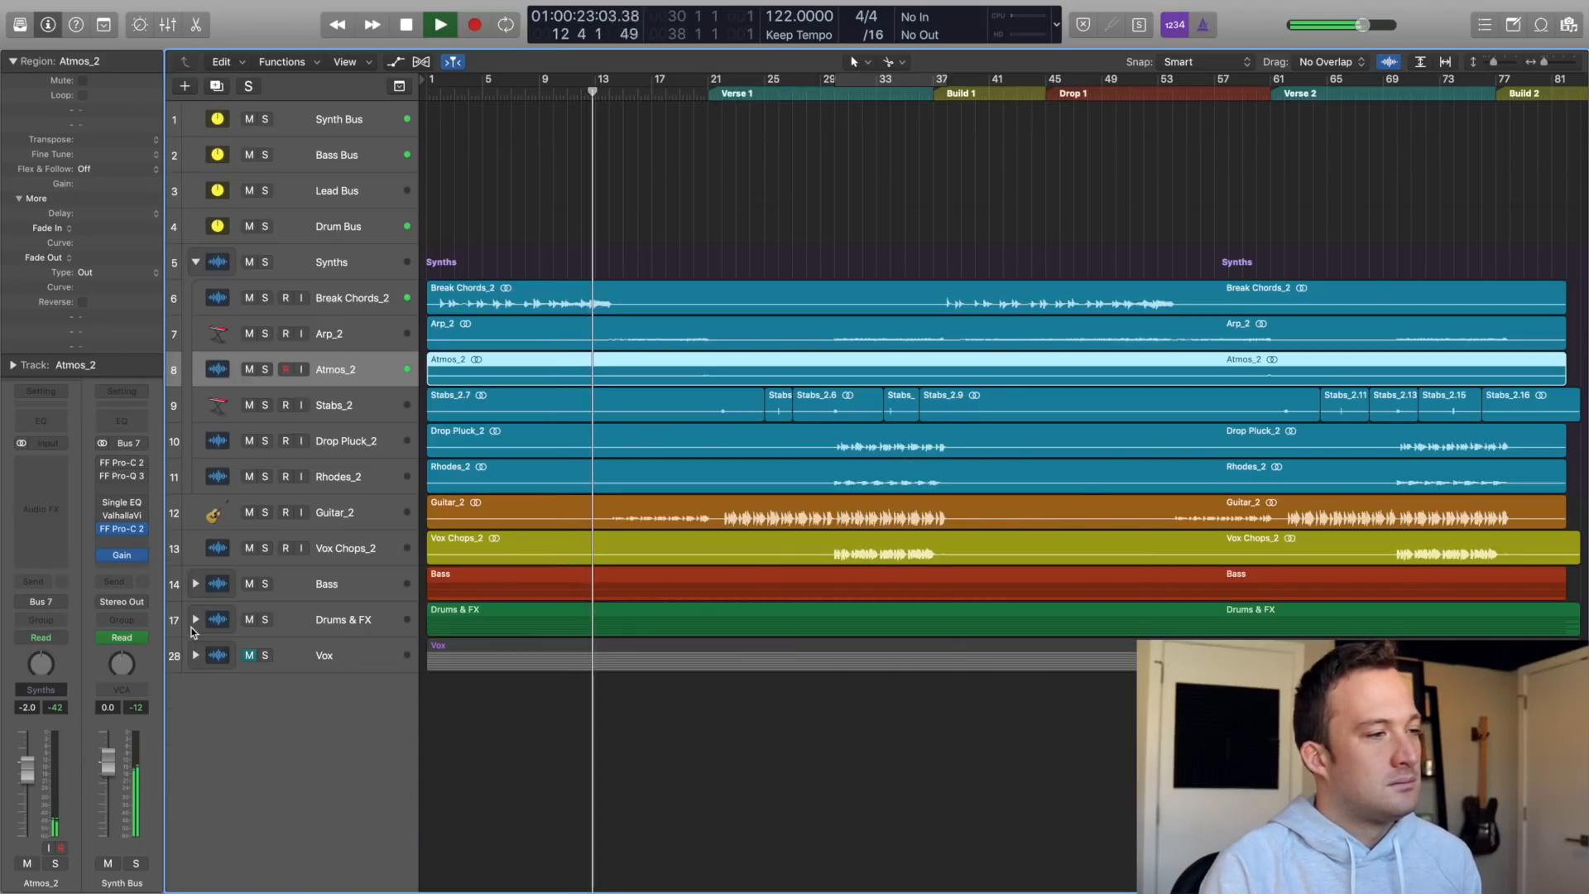
pyautogui.click(1420, 62)
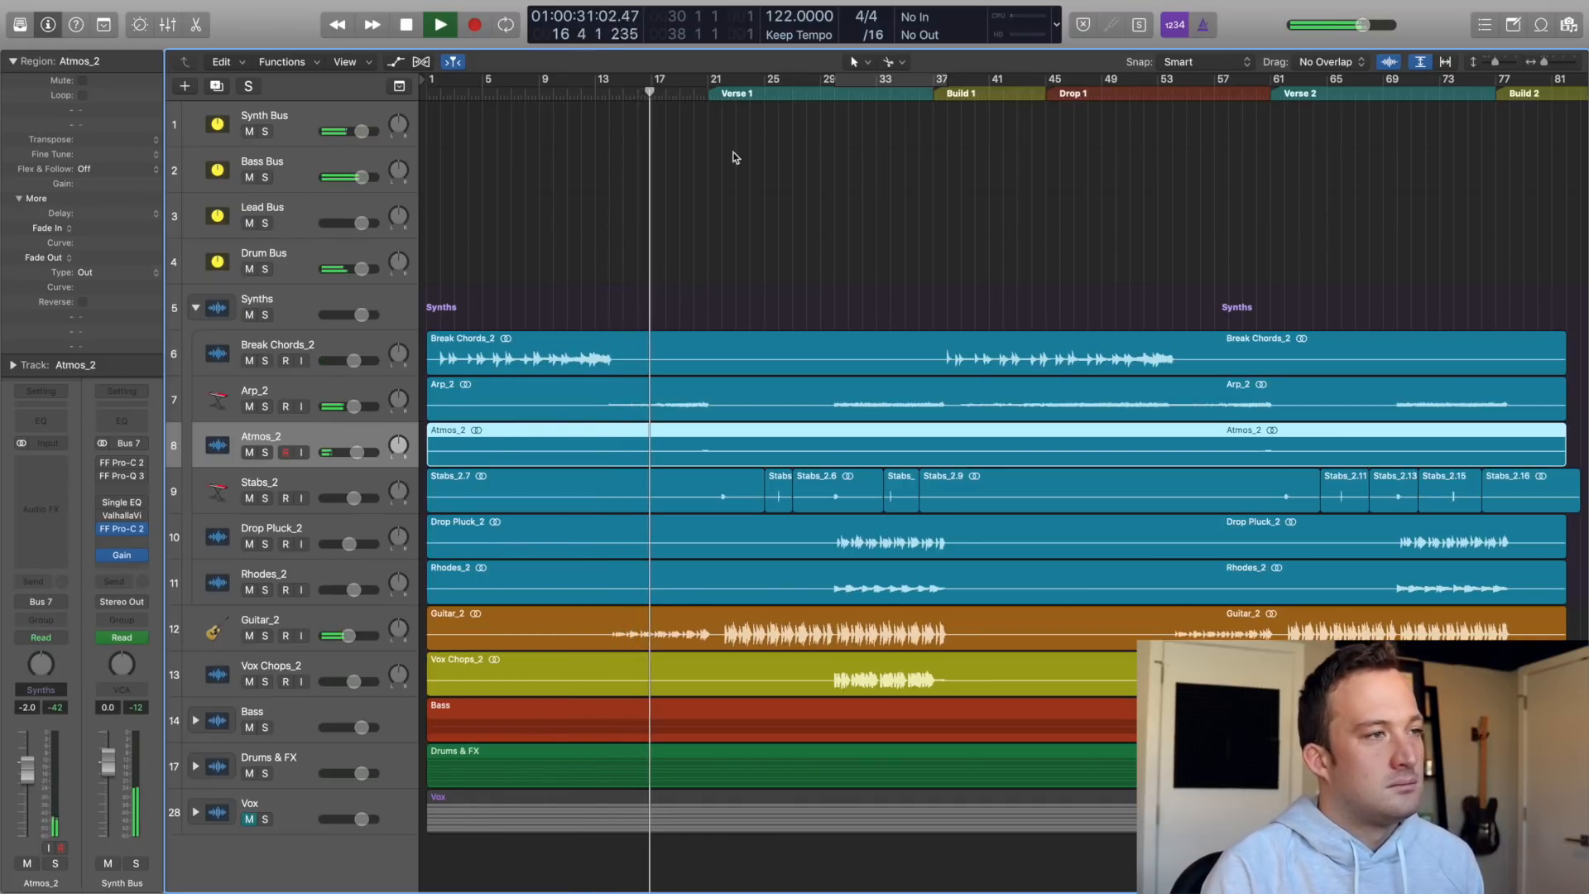
# - Solo Atmos_2 briefly to hear it alone, return to the full mix and deselect its region
pyautogui.click(265, 452)
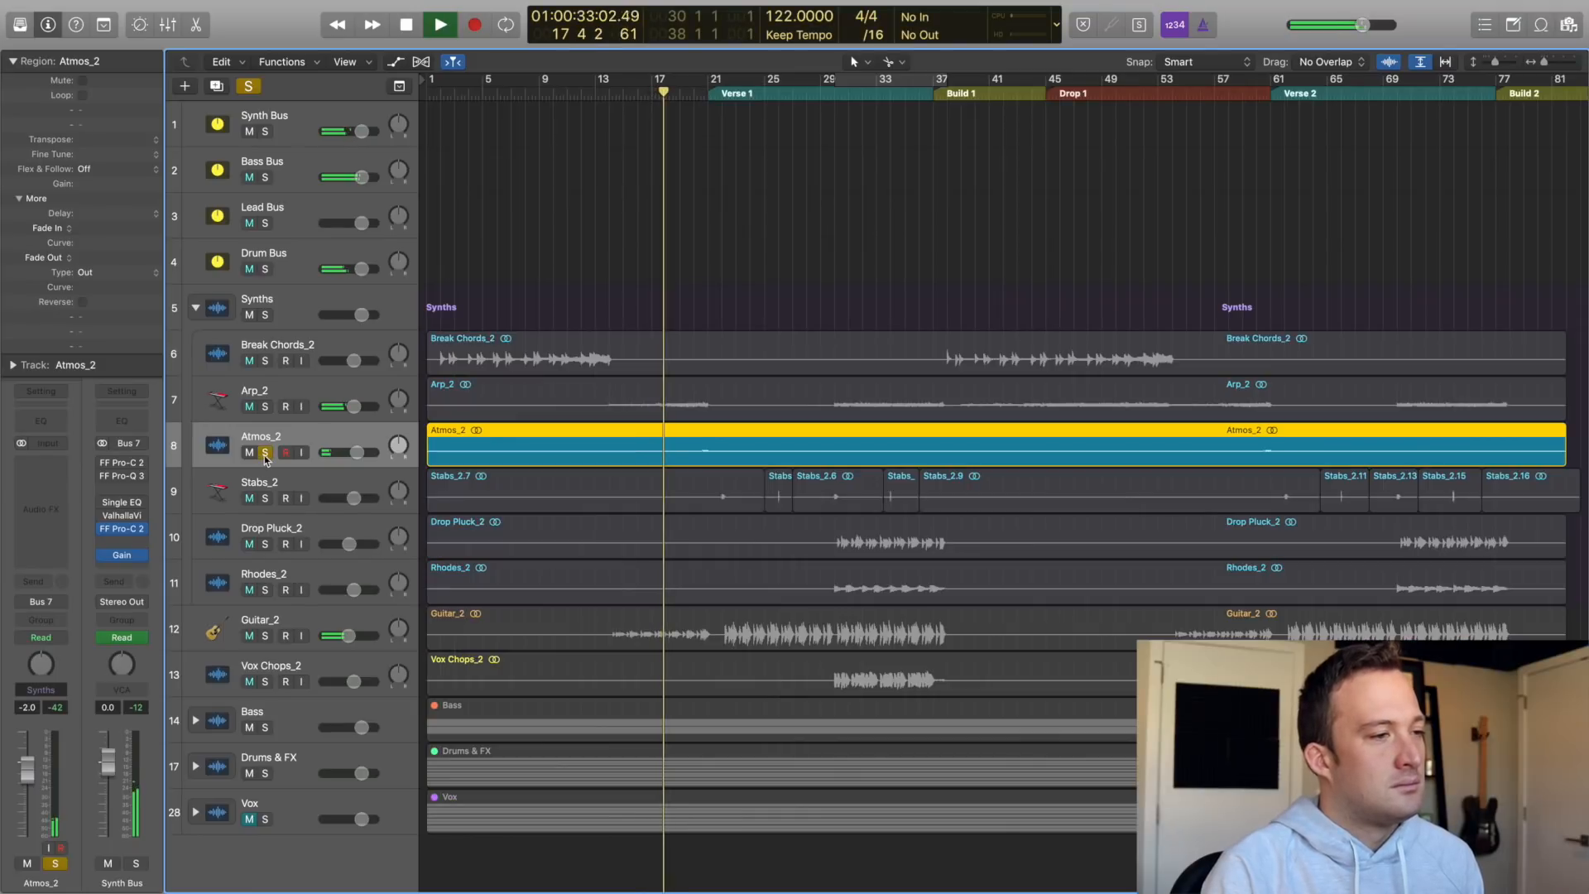
pyautogui.click(265, 452)
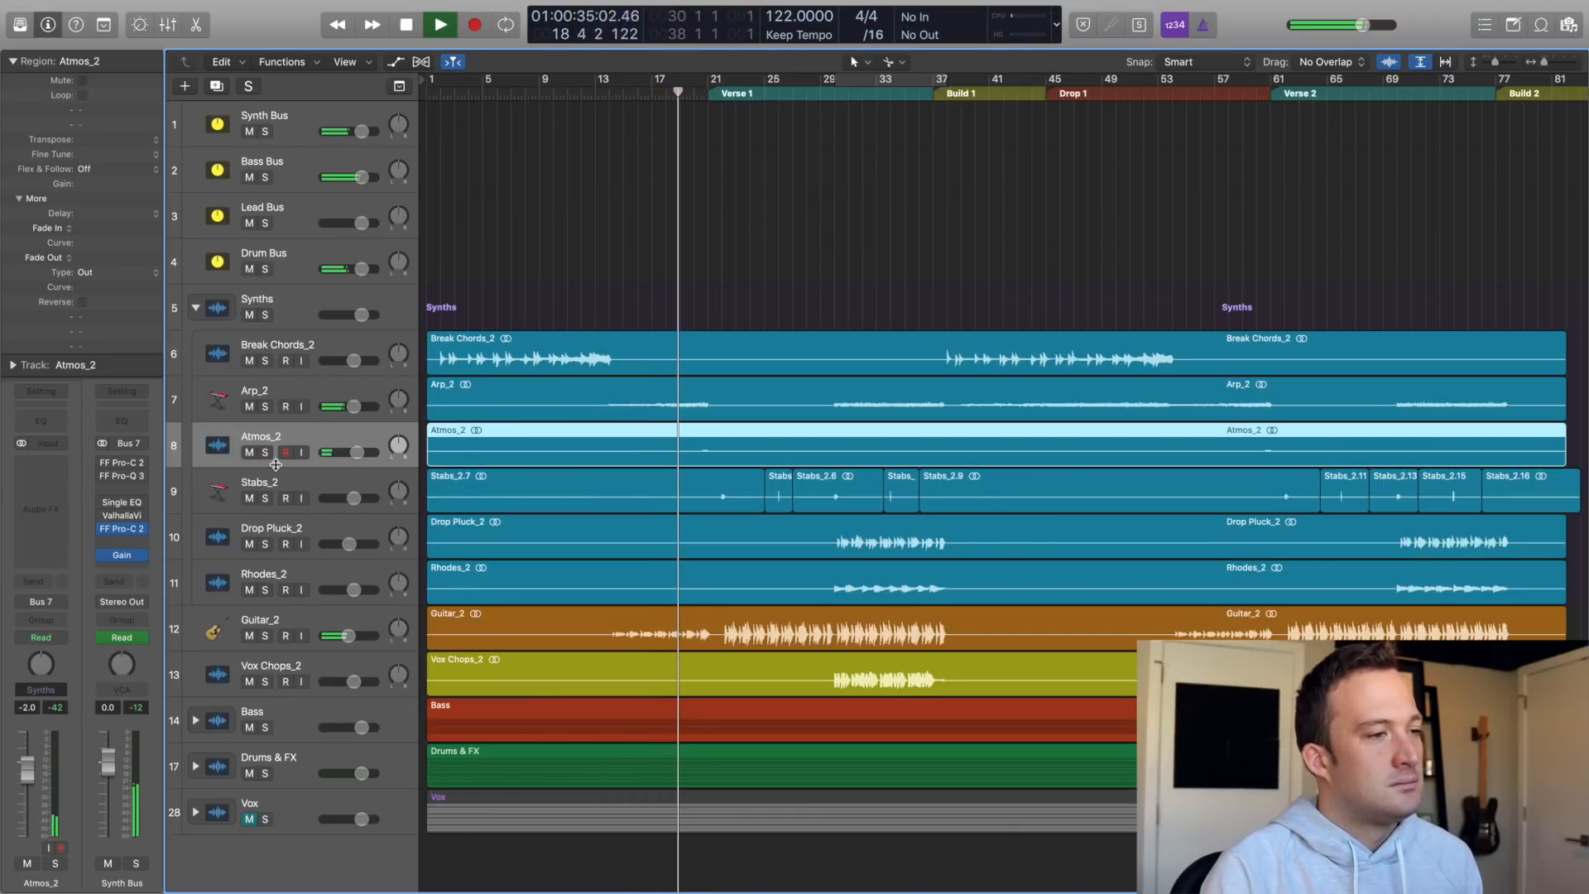
pyautogui.click(663, 259)
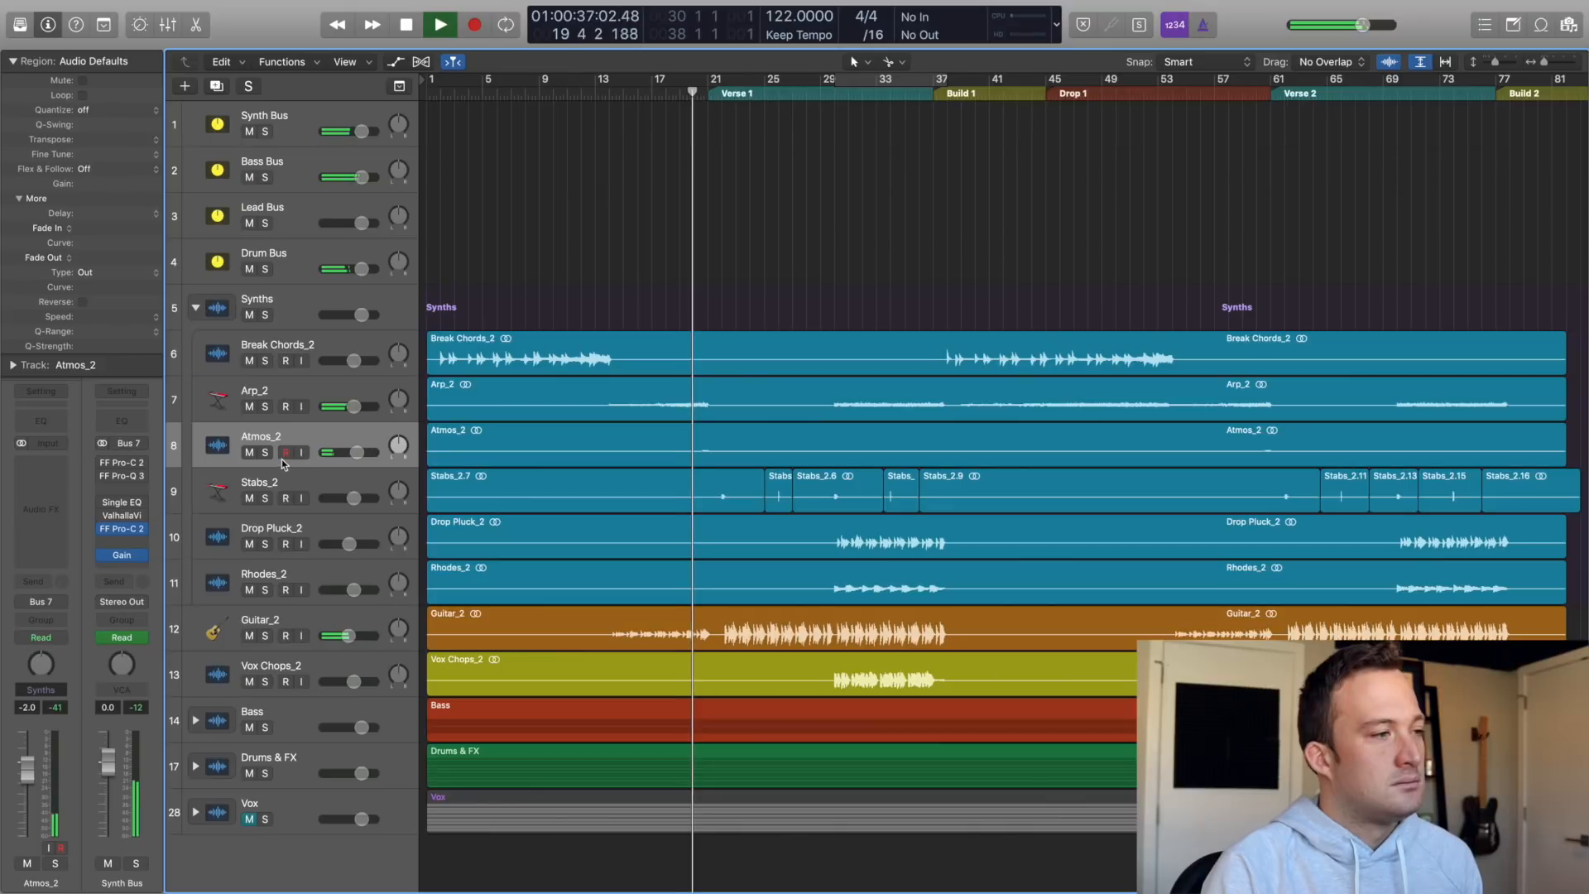